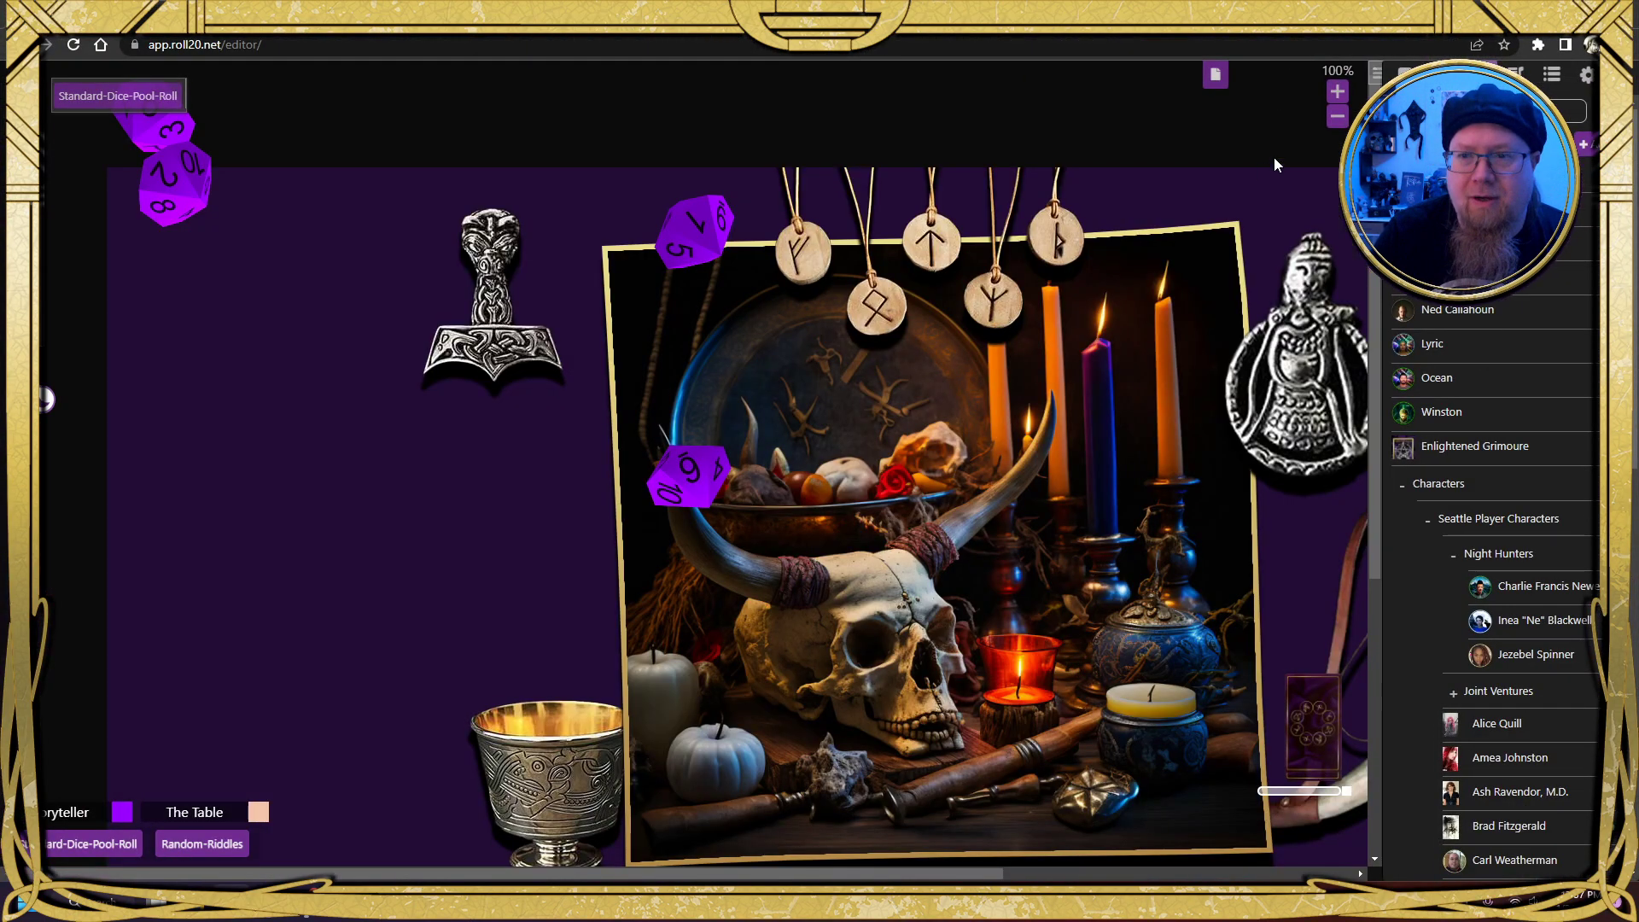
Zoom the map out to 70% and look through the campaign's page thumbnails, including the S02 pages
{"action": "left_click", "coordinate": [1337, 116]}
{"action": "left_click", "coordinate": [1337, 117]}
{"action": "left_click", "coordinate": [1337, 117]}
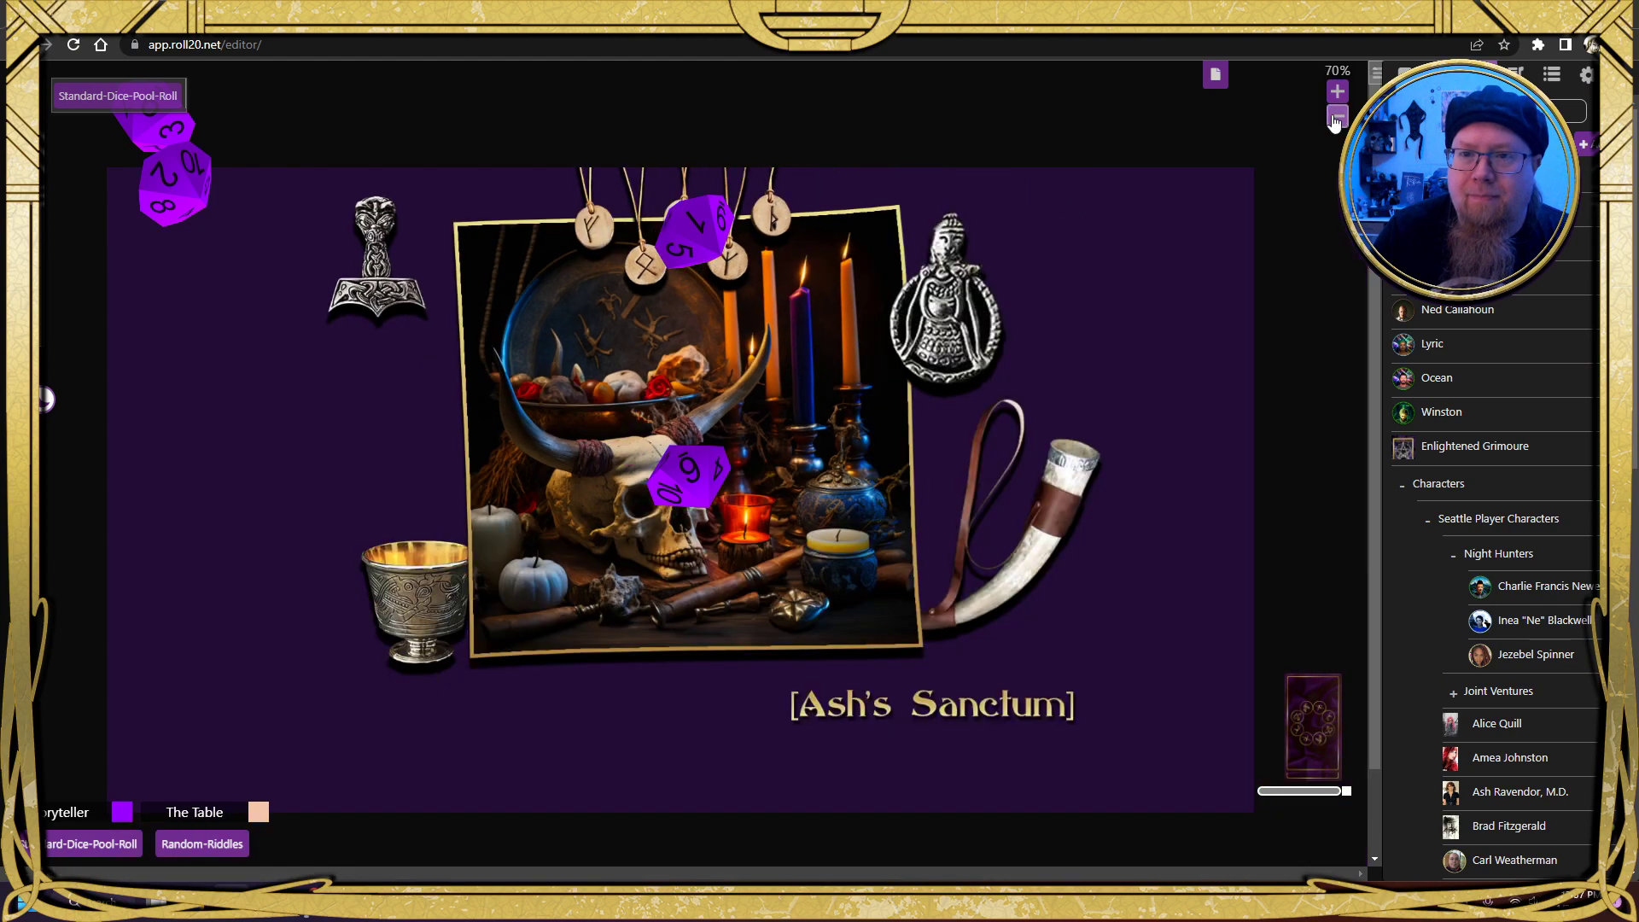
{"action": "left_click", "coordinate": [1217, 76]}
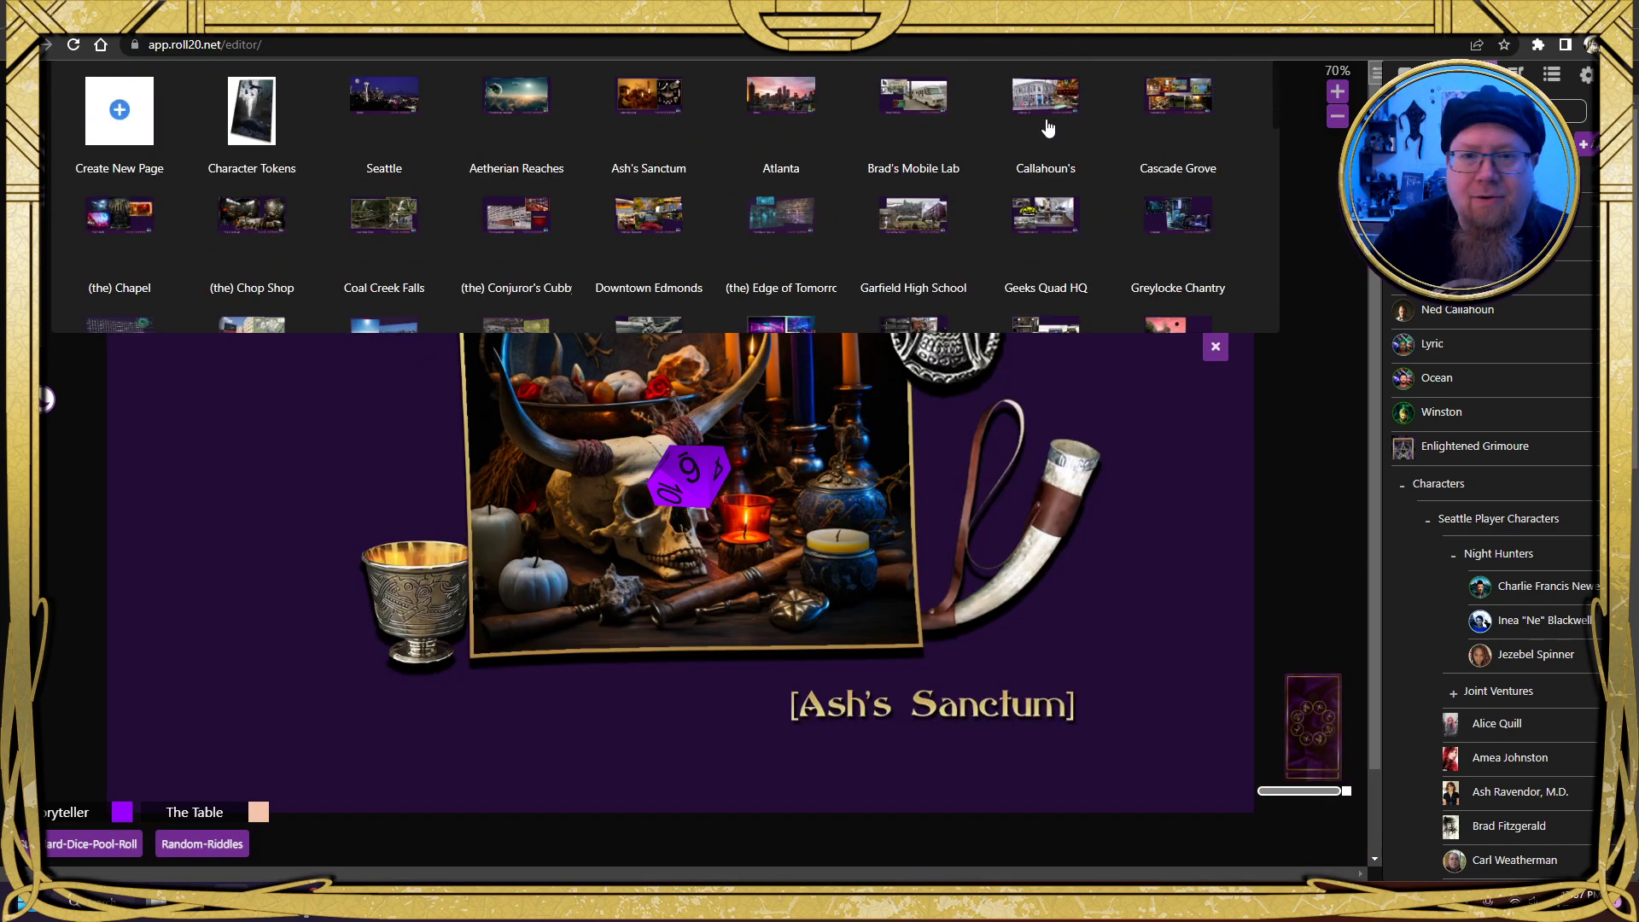
{"action": "scroll", "coordinate": [745, 170], "scroll_direction": "down", "scroll_amount": 2}
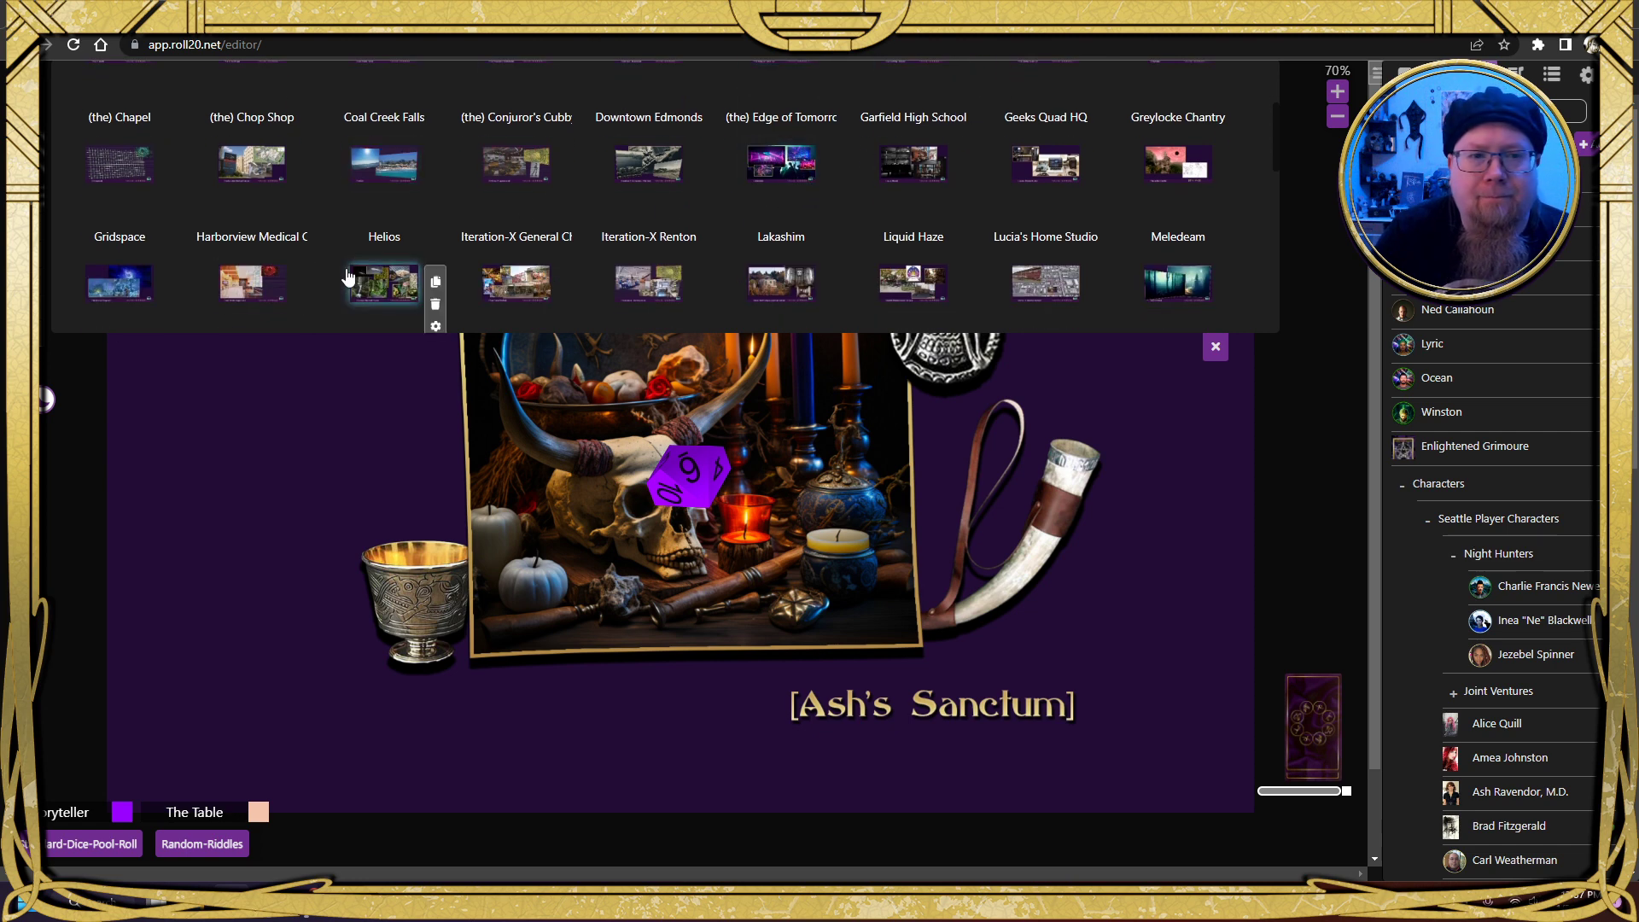
{"action": "scroll", "coordinate": [803, 240], "scroll_direction": "down", "scroll_amount": 5}
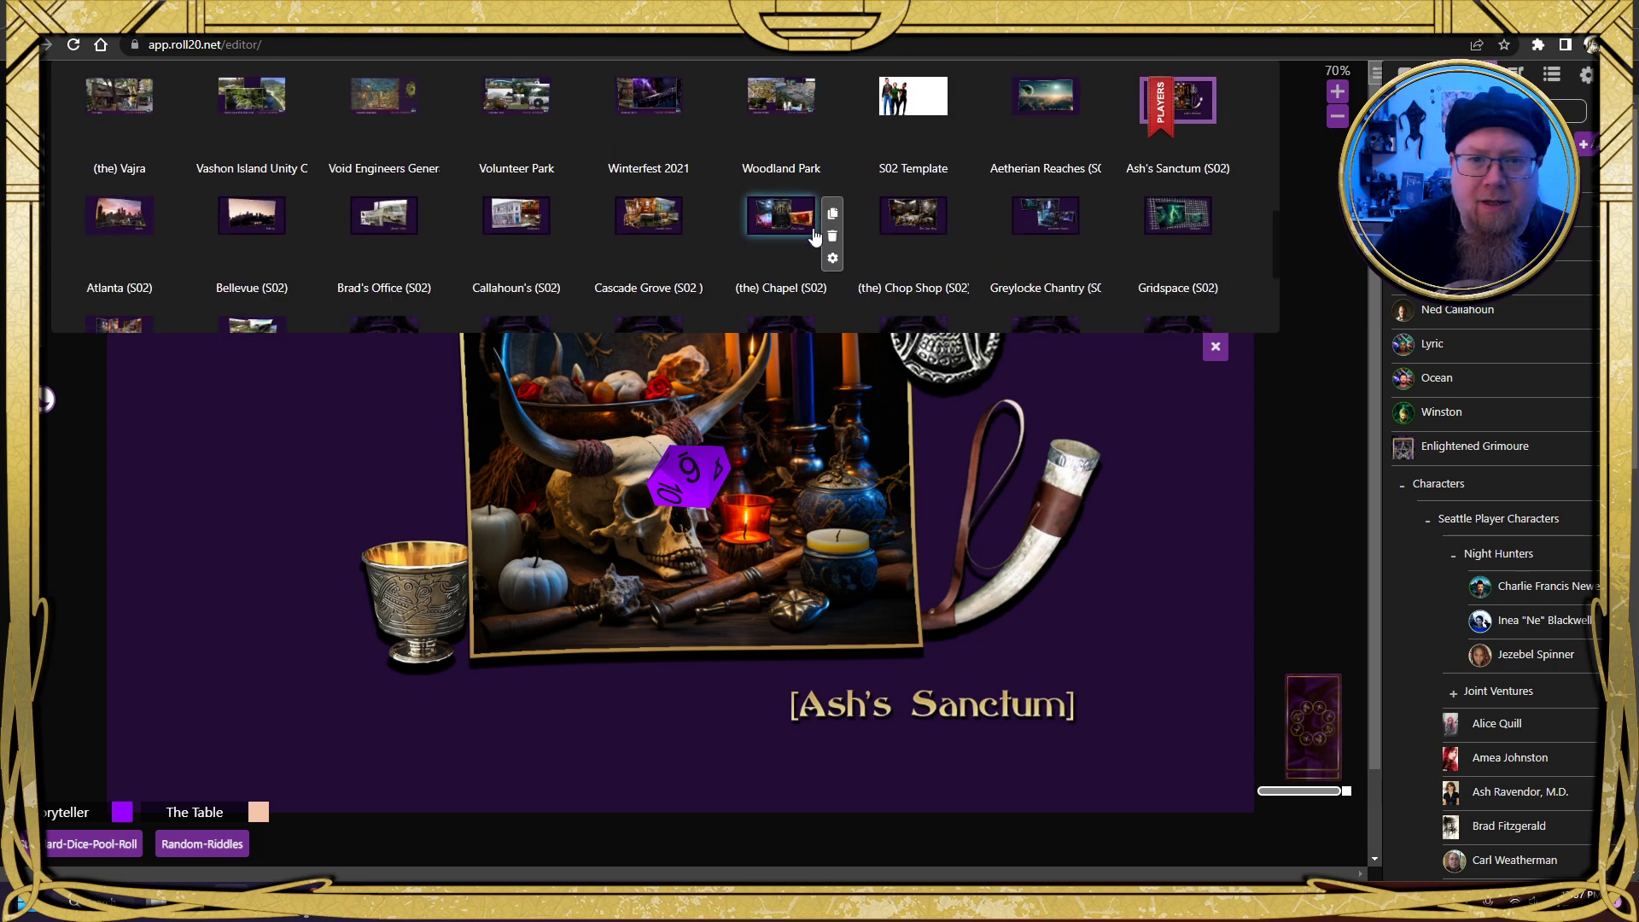
{"action": "scroll", "coordinate": [662, 232], "scroll_direction": "down", "scroll_amount": 2}
{"action": "scroll", "coordinate": [595, 210], "scroll_direction": "up", "scroll_amount": 1}
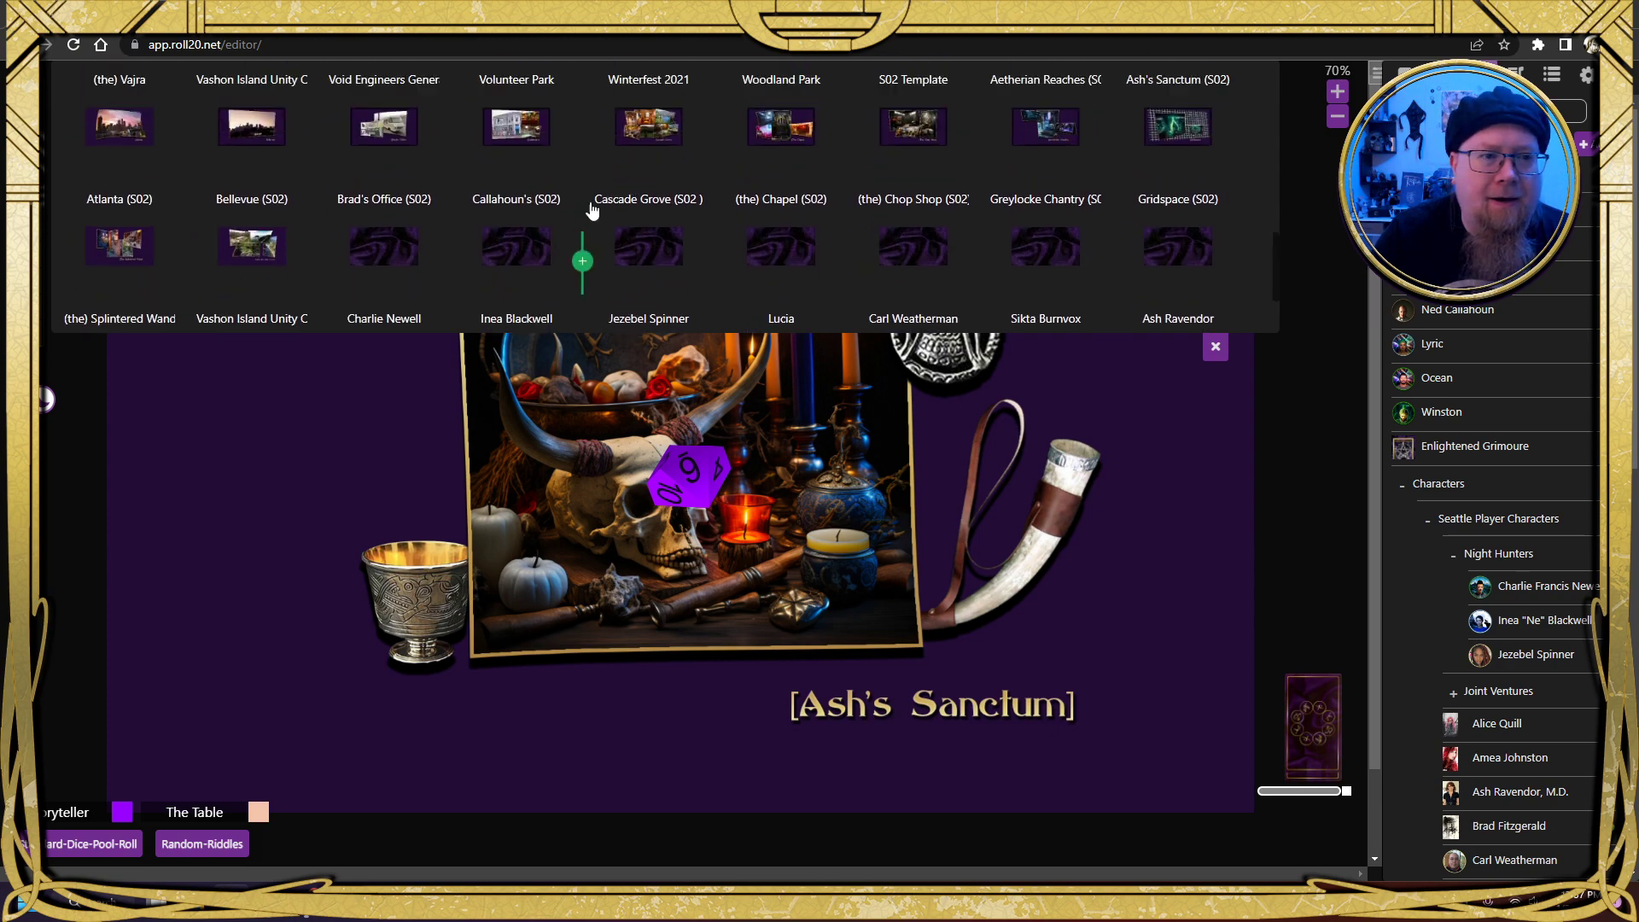
{"action": "scroll", "coordinate": [666, 180], "scroll_direction": "up", "scroll_amount": 5}
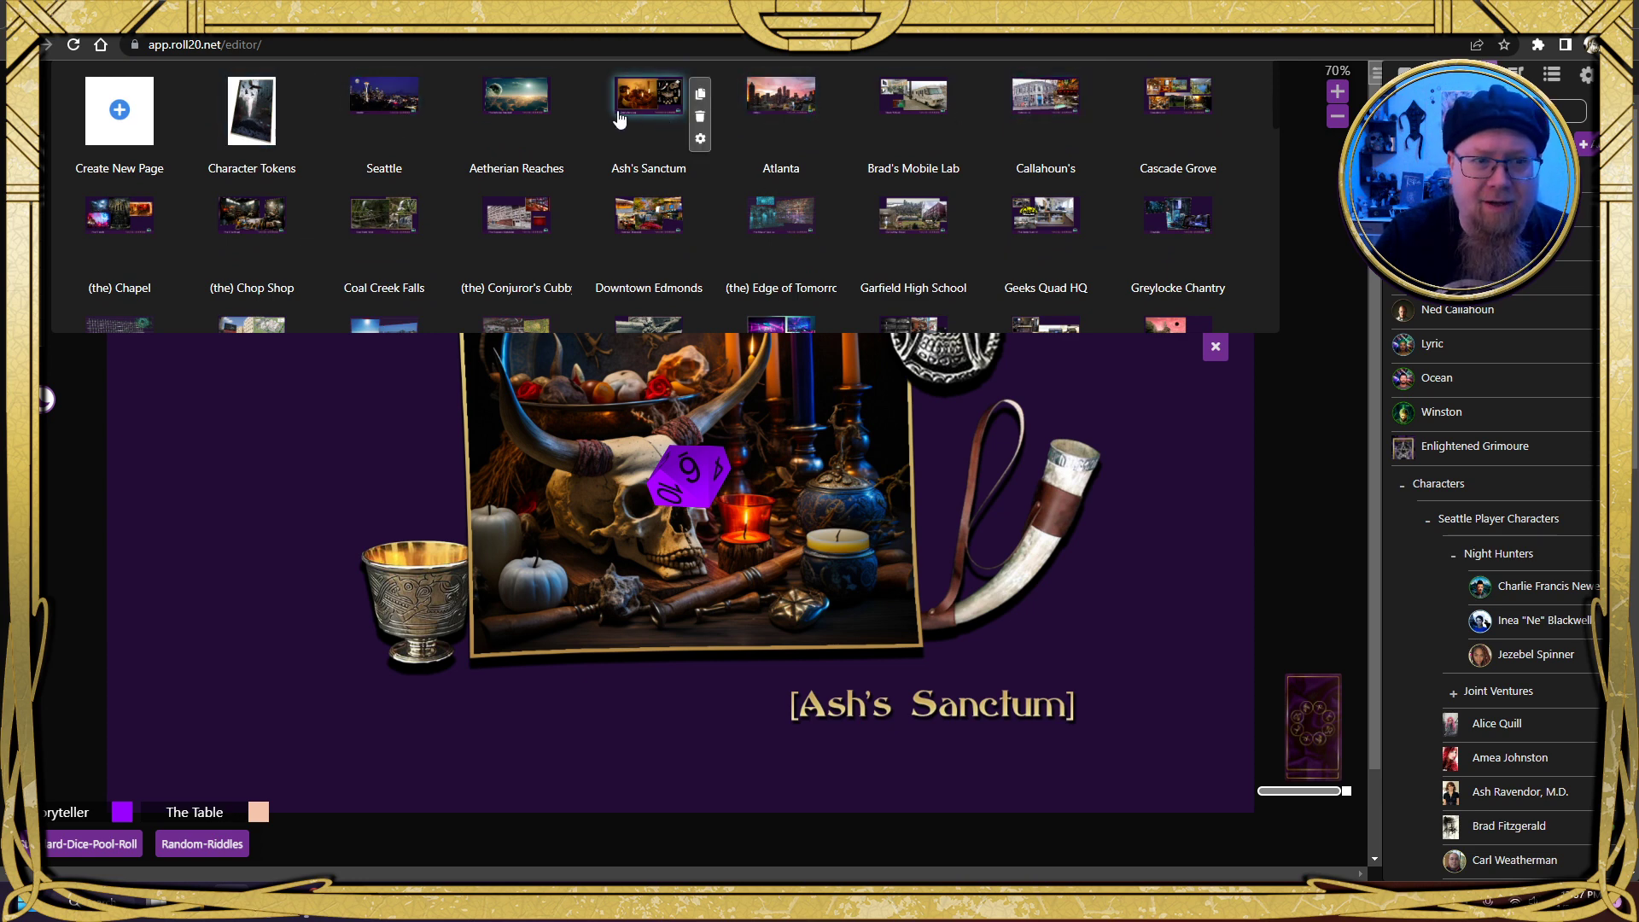
{"action": "scroll", "coordinate": [514, 124], "scroll_direction": "down", "scroll_amount": 1}
{"action": "scroll", "coordinate": [515, 119], "scroll_direction": "up", "scroll_amount": 1}
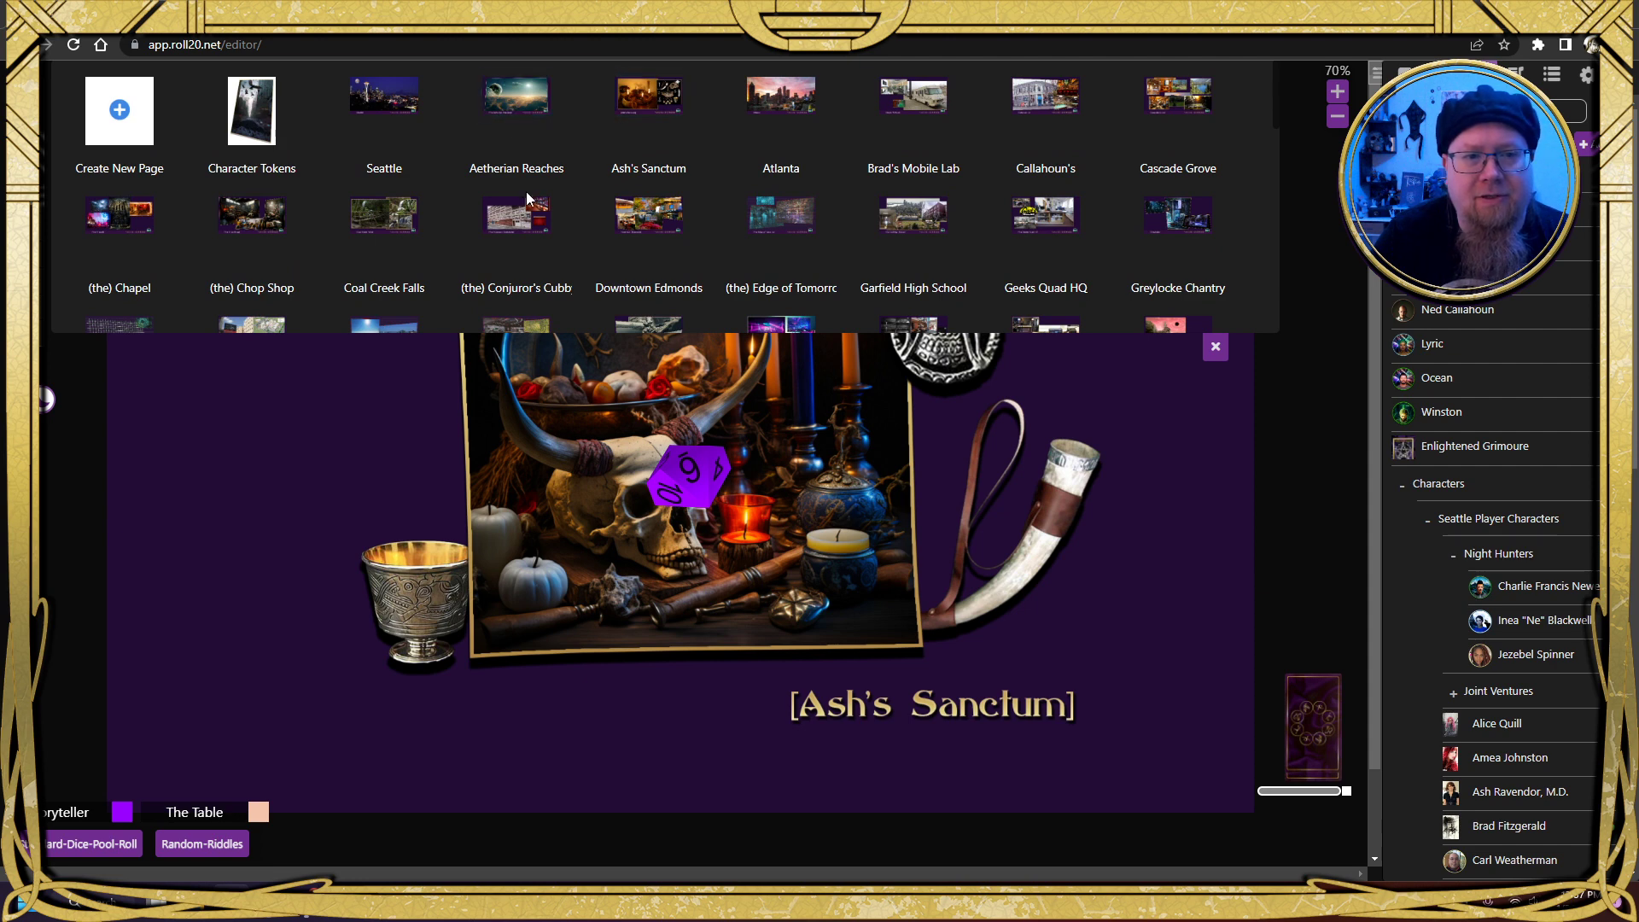
{"action": "scroll", "coordinate": [648, 109], "scroll_direction": "down", "scroll_amount": 1}
{"action": "scroll", "coordinate": [649, 111], "scroll_direction": "up", "scroll_amount": 1}
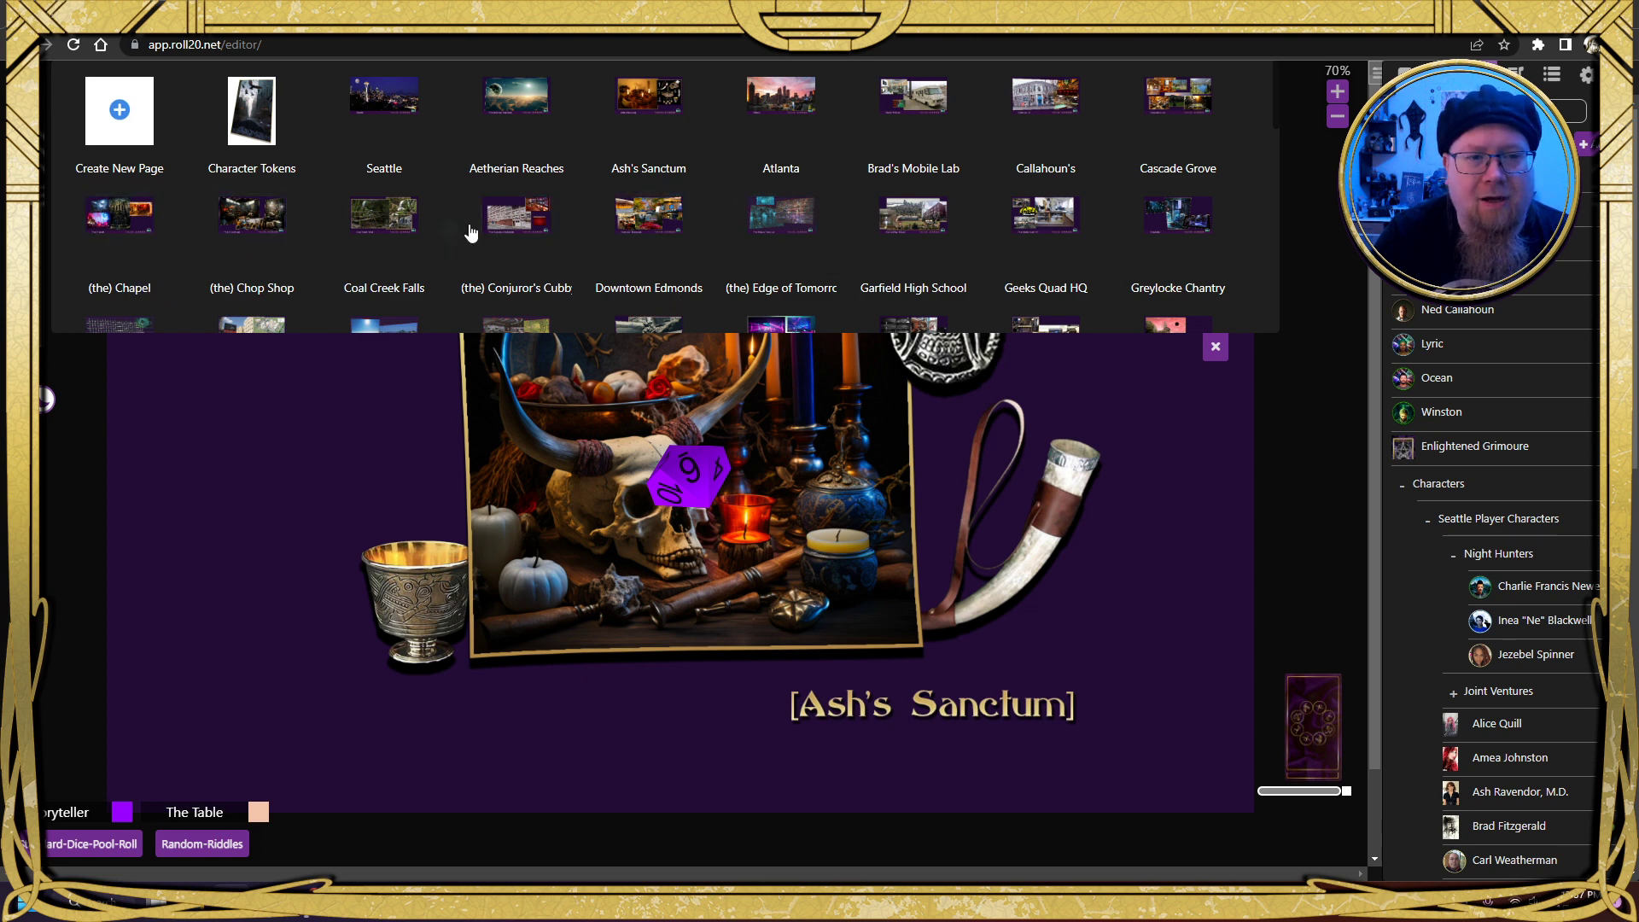
{"action": "scroll", "coordinate": [946, 212], "scroll_direction": "down", "scroll_amount": 1}
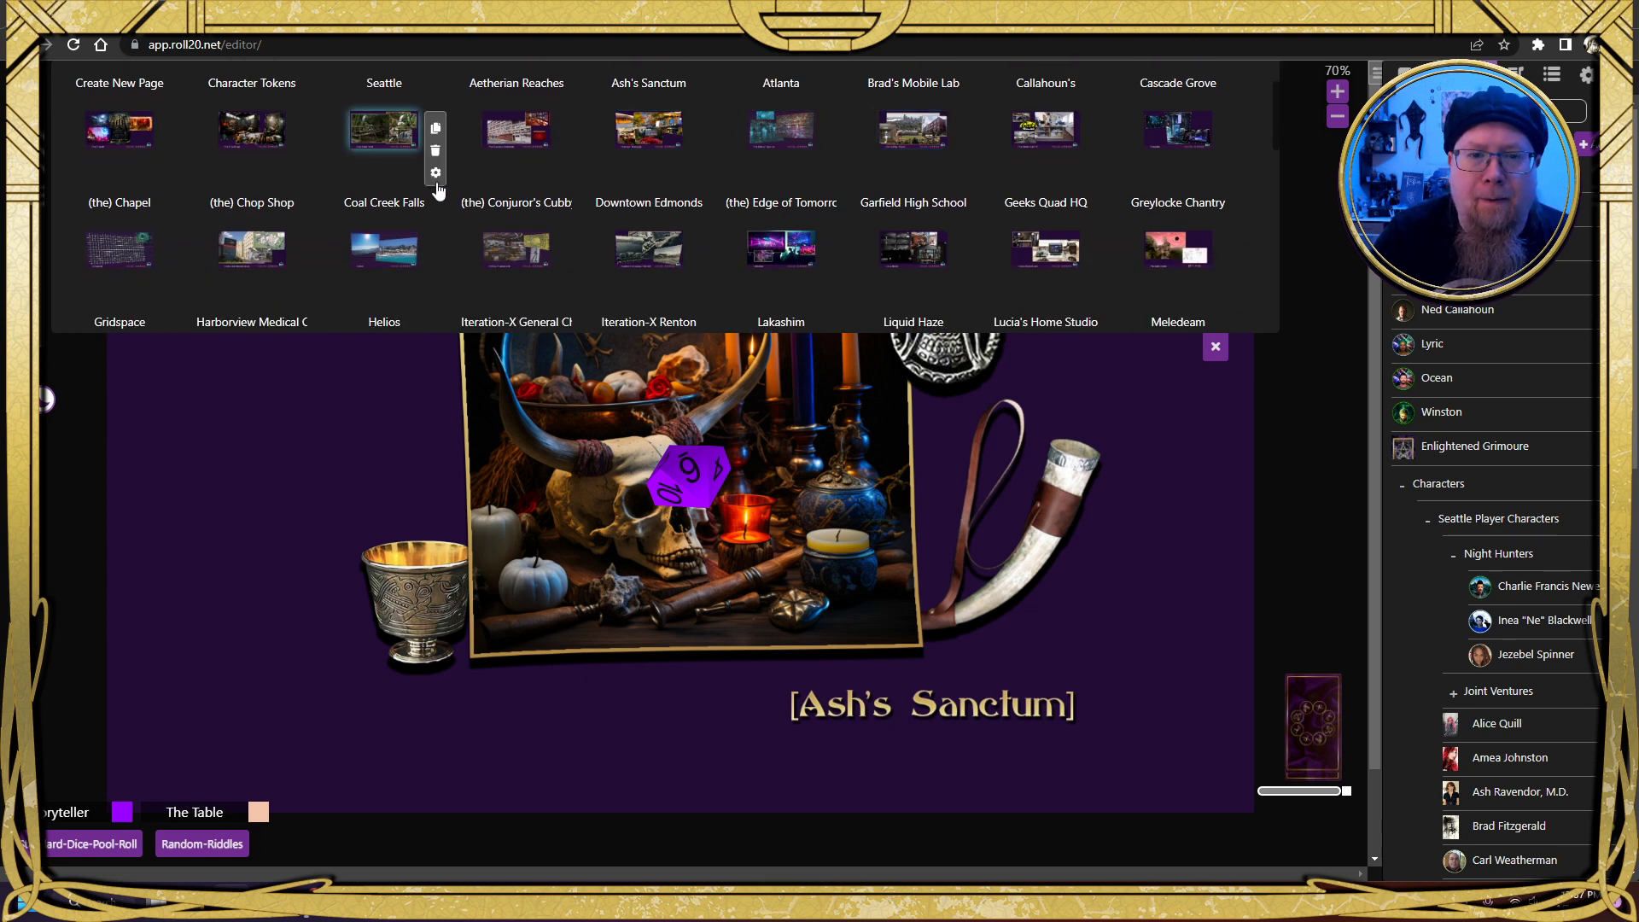
{"action": "scroll", "coordinate": [597, 179], "scroll_direction": "up", "scroll_amount": 1}
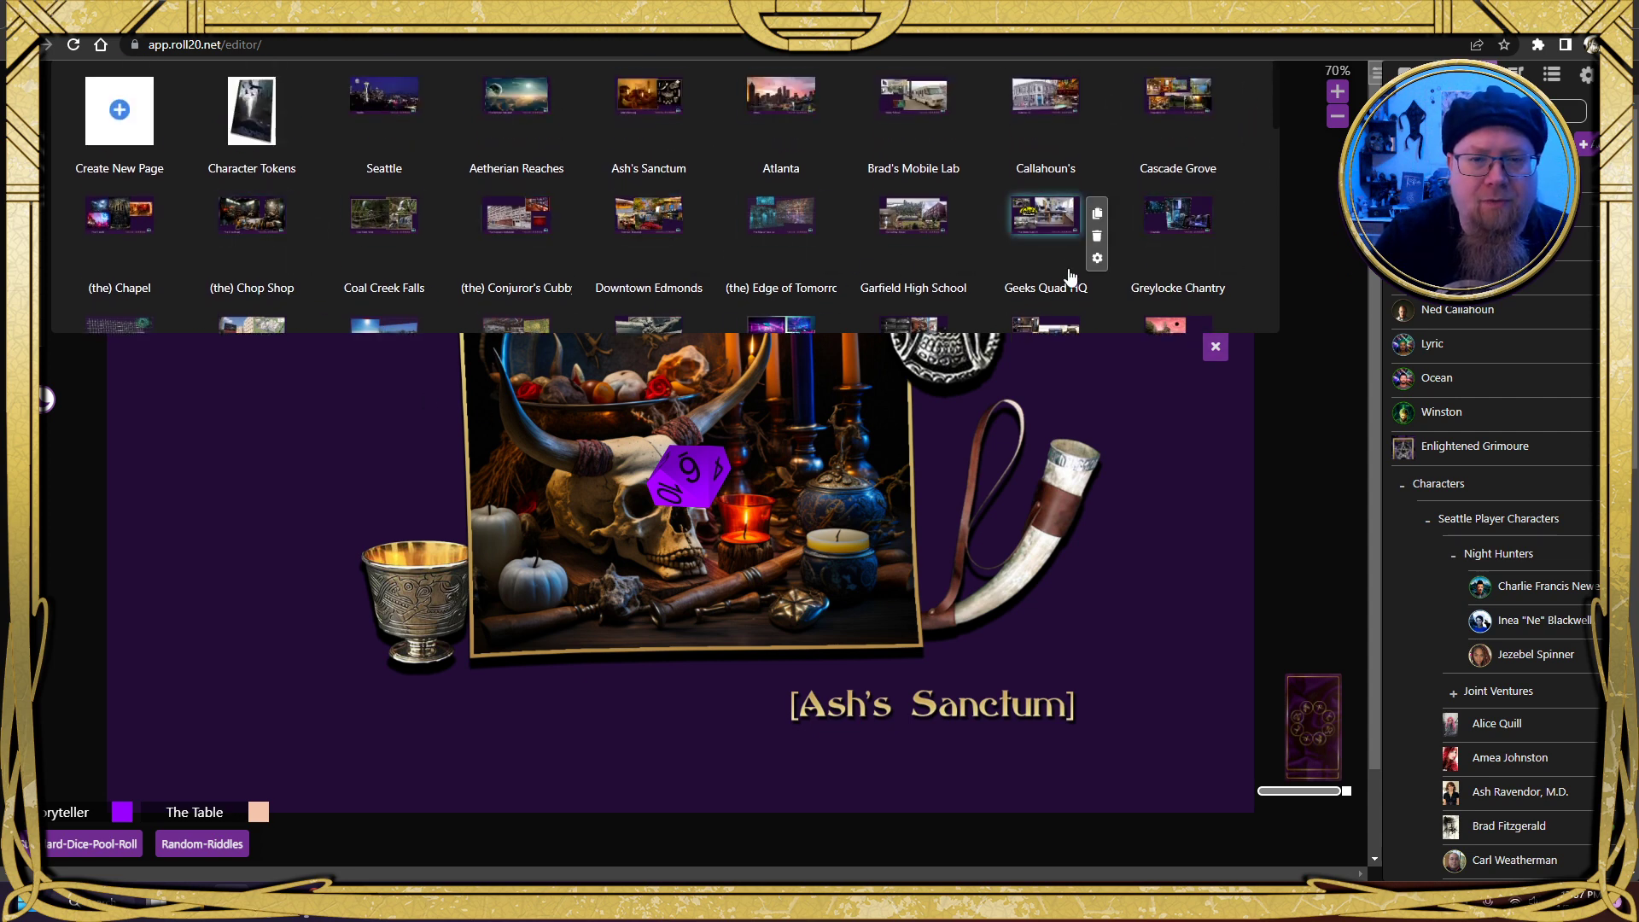
Find the original Downtown Edmonds page among the campaign's pages and open it
{"action": "mouse_move", "coordinate": [944, 254]}
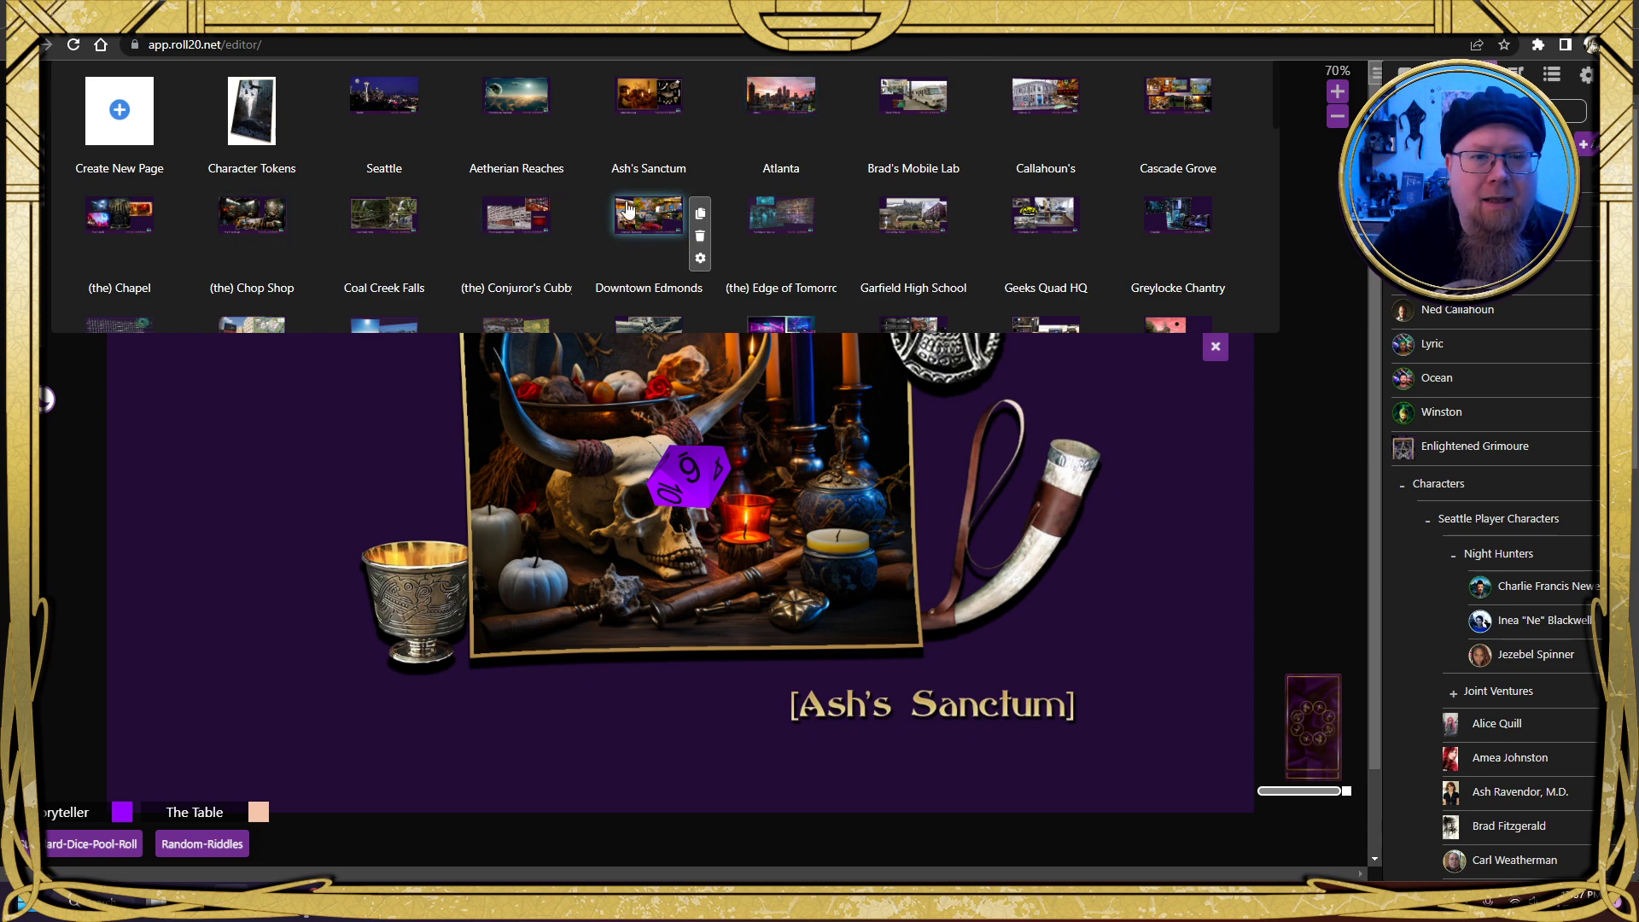
{"action": "scroll", "coordinate": [649, 213], "scroll_direction": "down", "scroll_amount": 10}
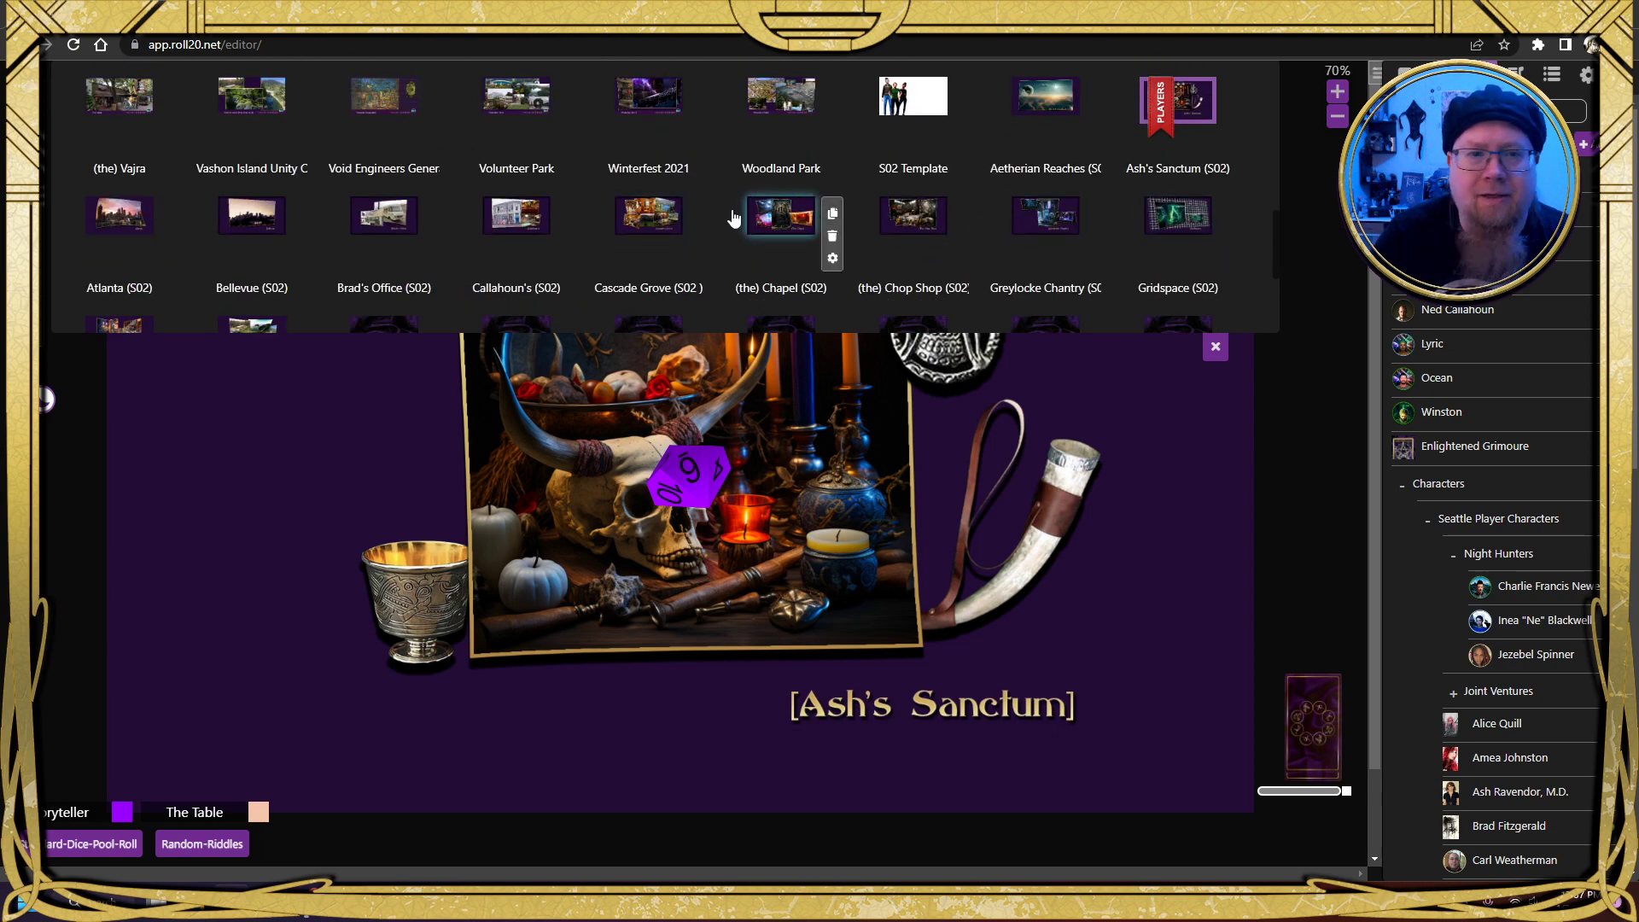
{"action": "scroll", "coordinate": [689, 203], "scroll_direction": "up", "scroll_amount": 3}
{"action": "scroll", "coordinate": [688, 204], "scroll_direction": "up", "scroll_amount": 5}
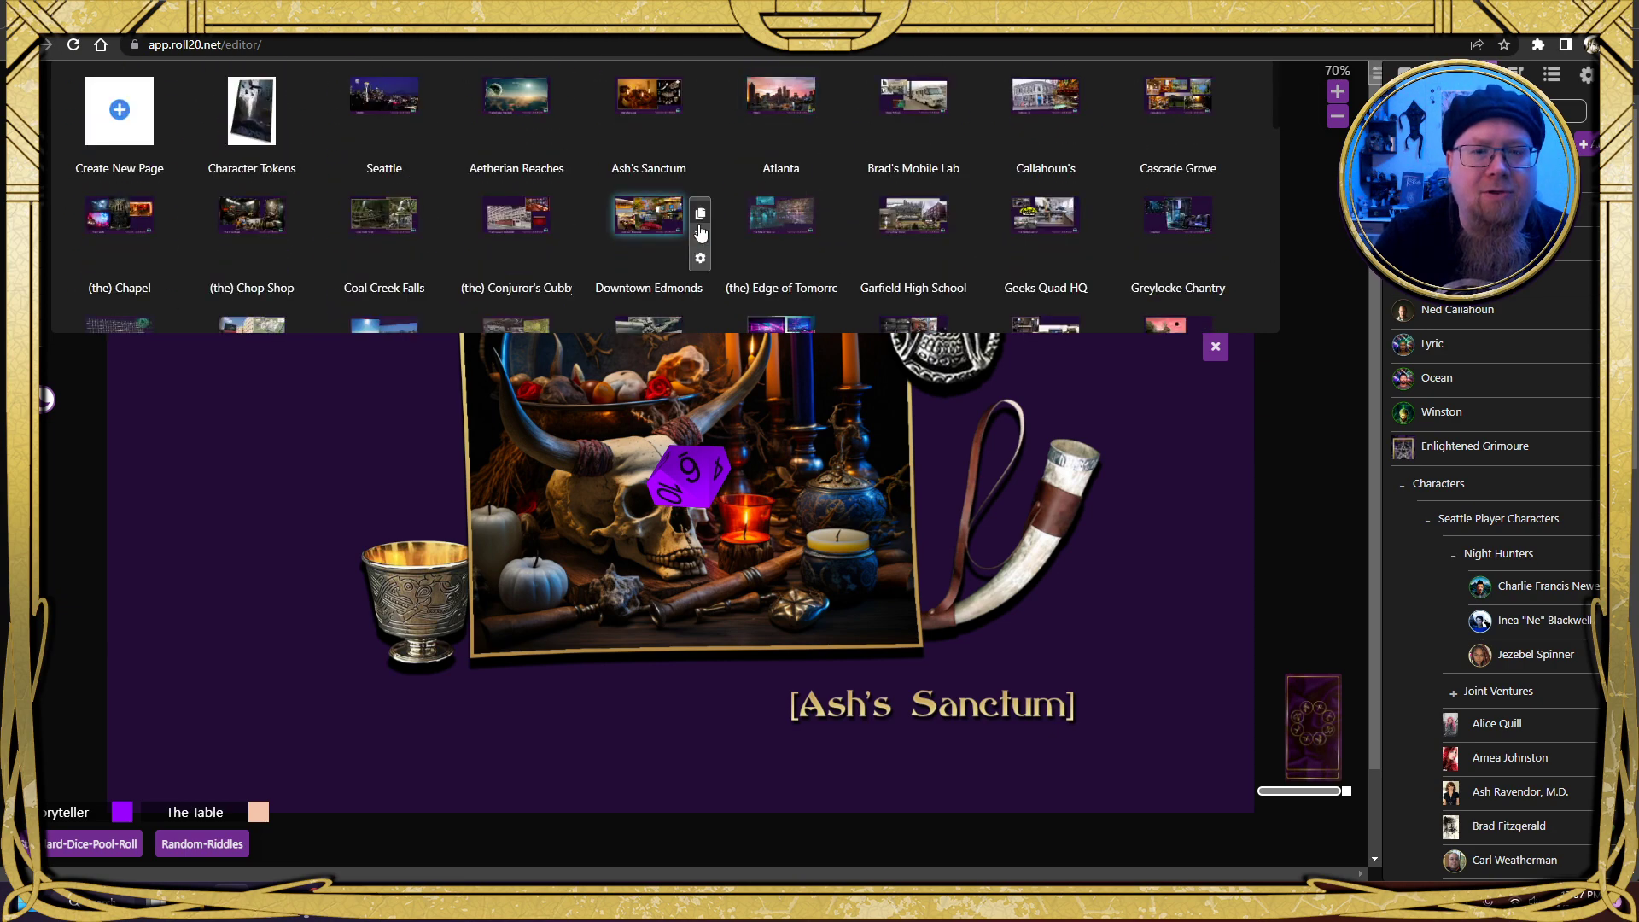
{"action": "left_click", "coordinate": [666, 224]}
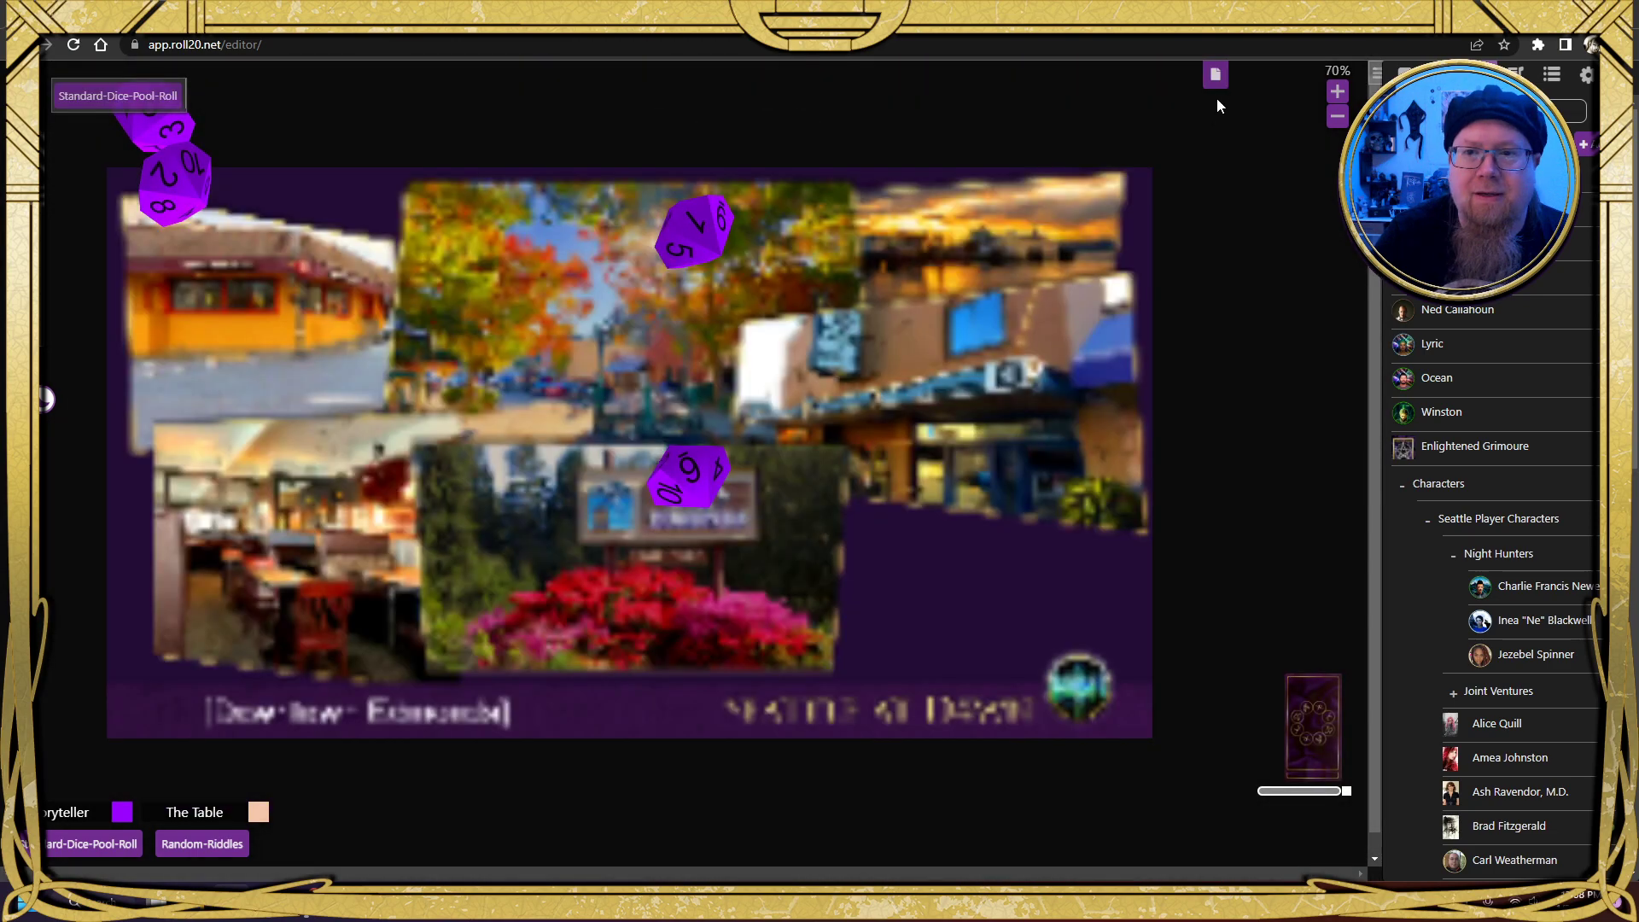
Move the players' bookmark from the Ash's Sanctum (S02) page to the Downtown Edmonds page
{"action": "left_click", "coordinate": [1216, 75]}
{"action": "scroll", "coordinate": [658, 192], "scroll_direction": "down", "scroll_amount": 10}
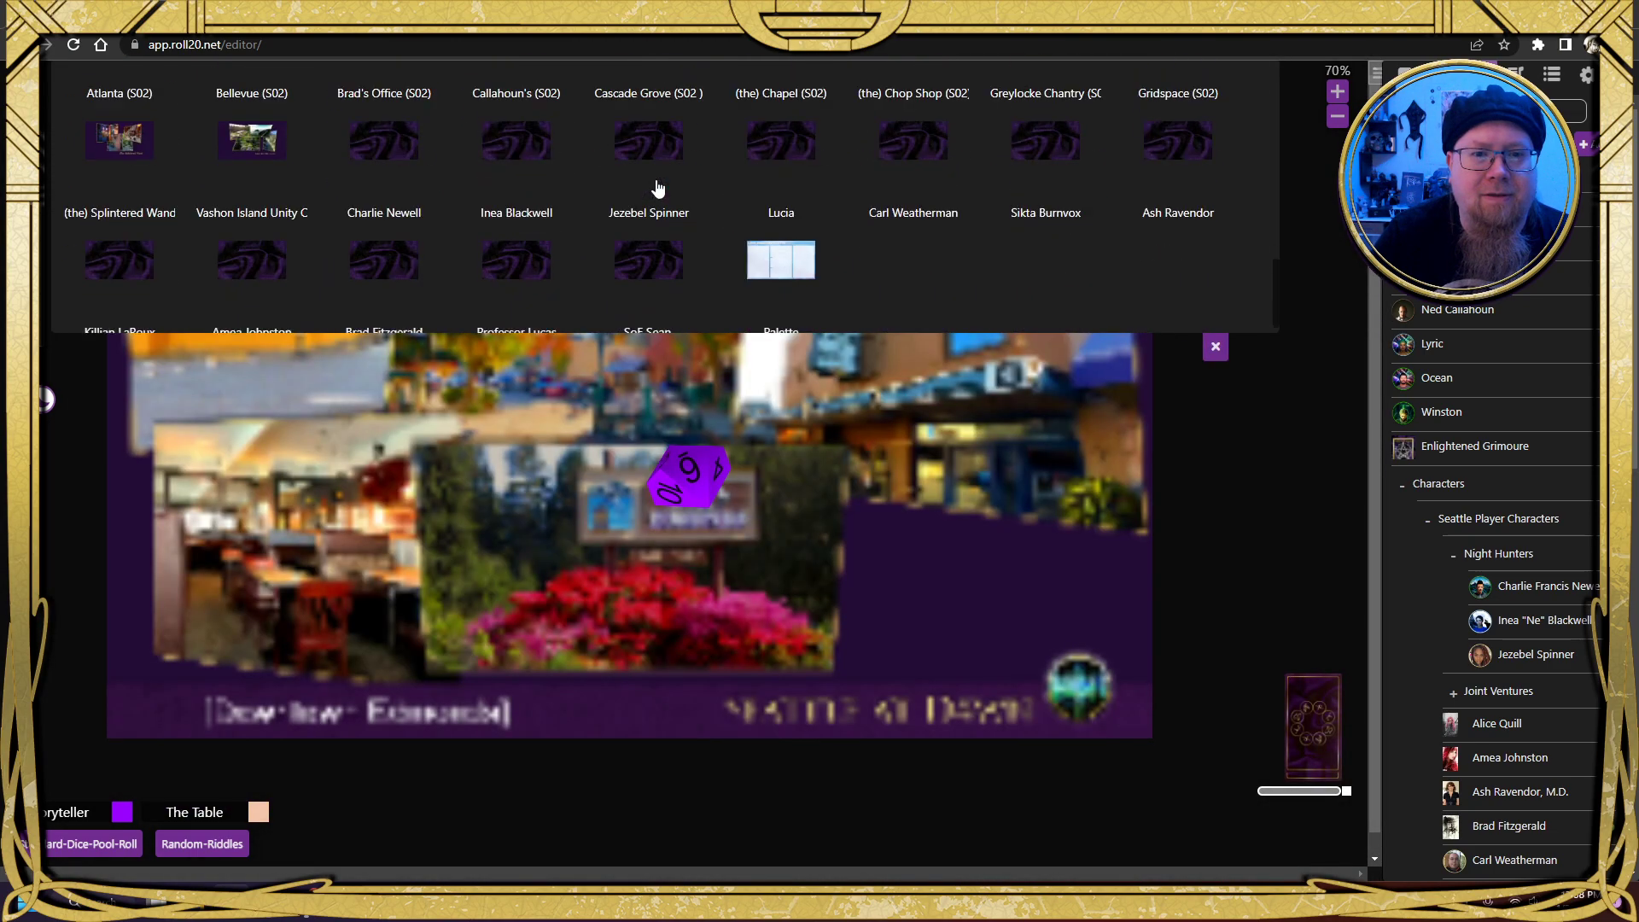
{"action": "left_click_drag", "start_coordinate": [1167, 157], "coordinate": [645, 235]}
{"action": "scroll", "coordinate": [740, 152], "scroll_direction": "up", "scroll_amount": 8}
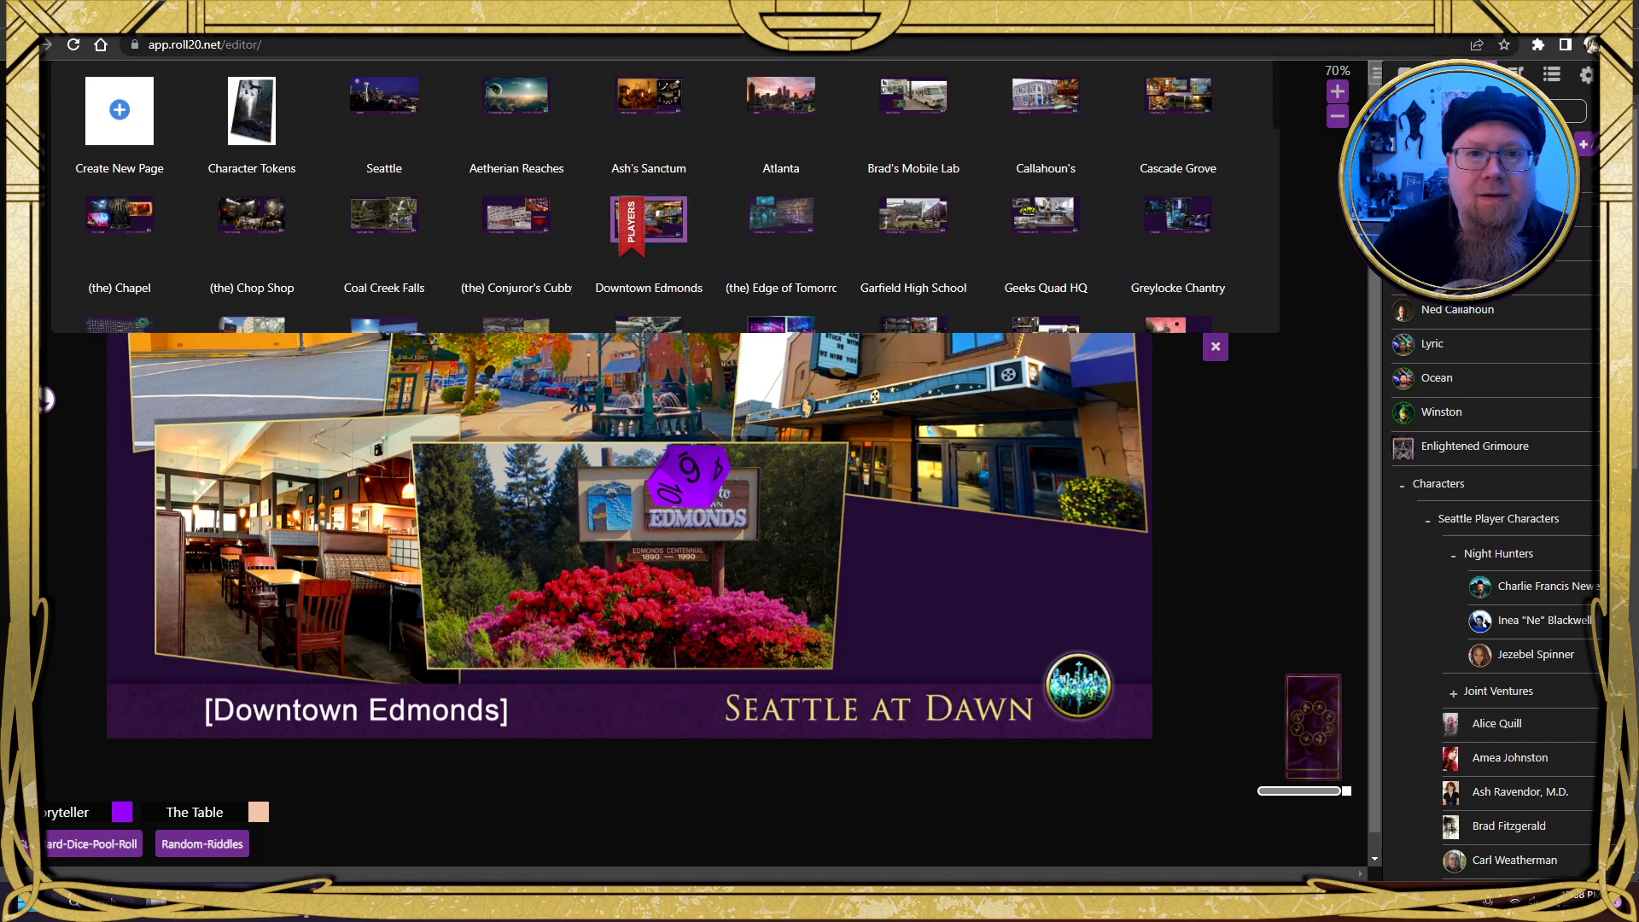
Switch to the setting template document in Photoshop, comparing it with the Downtown Edmonds page in Roll20
{"action": "left_click_drag", "start_coordinate": [792, 27], "coordinate": [1638, 342]}
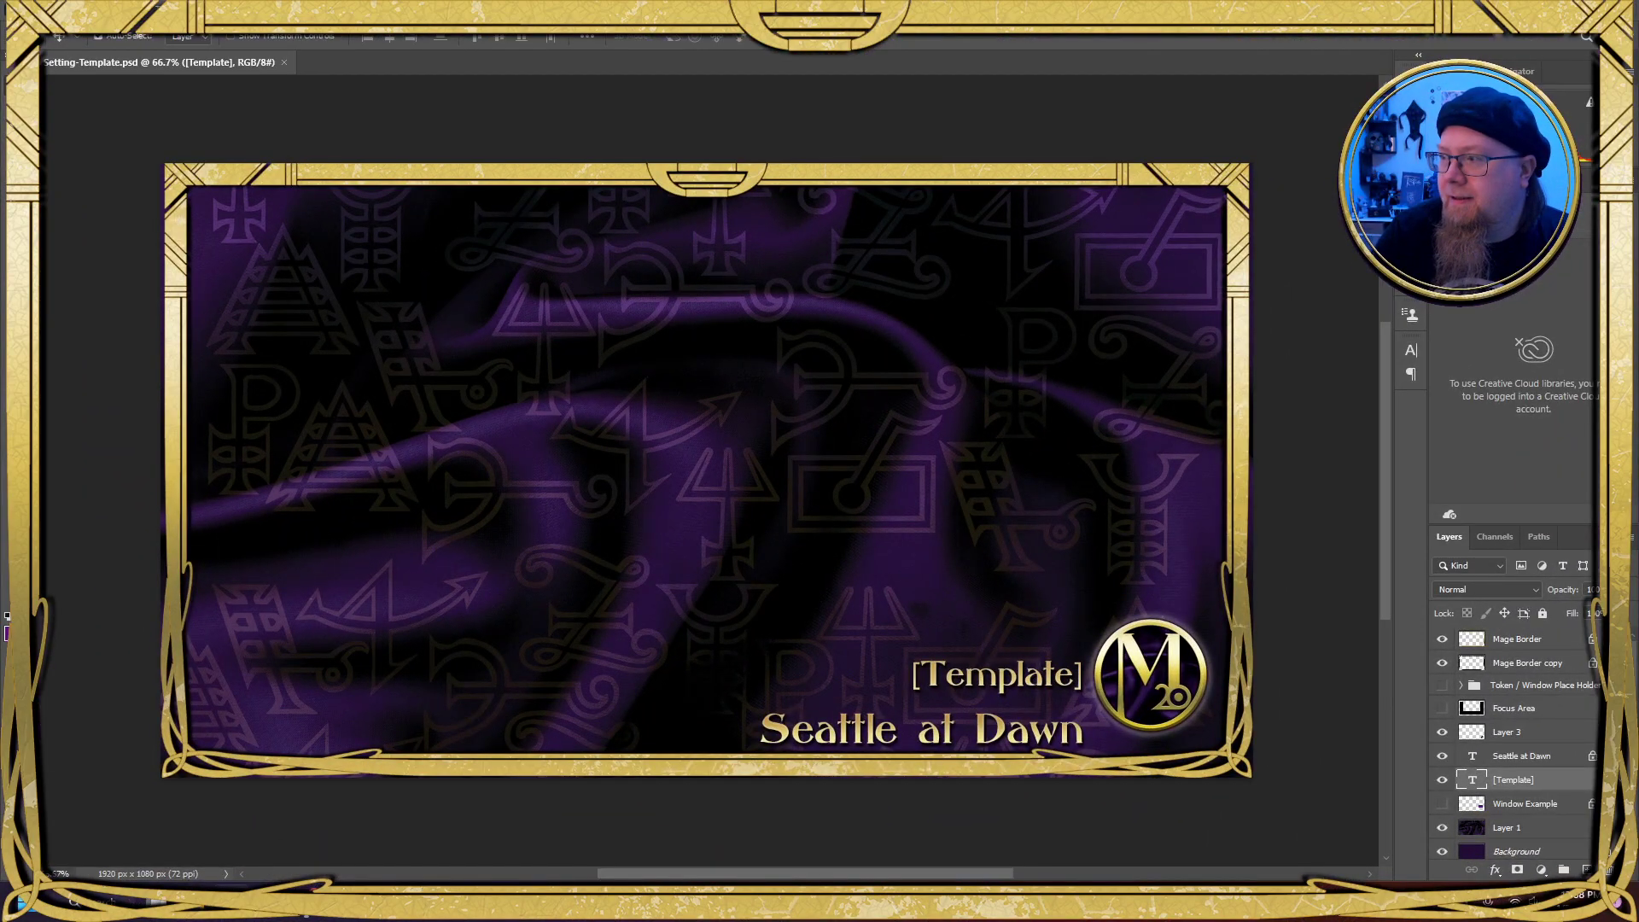
{"action": "left_click_drag", "start_coordinate": [1249, 602], "coordinate": [1148, 1]}
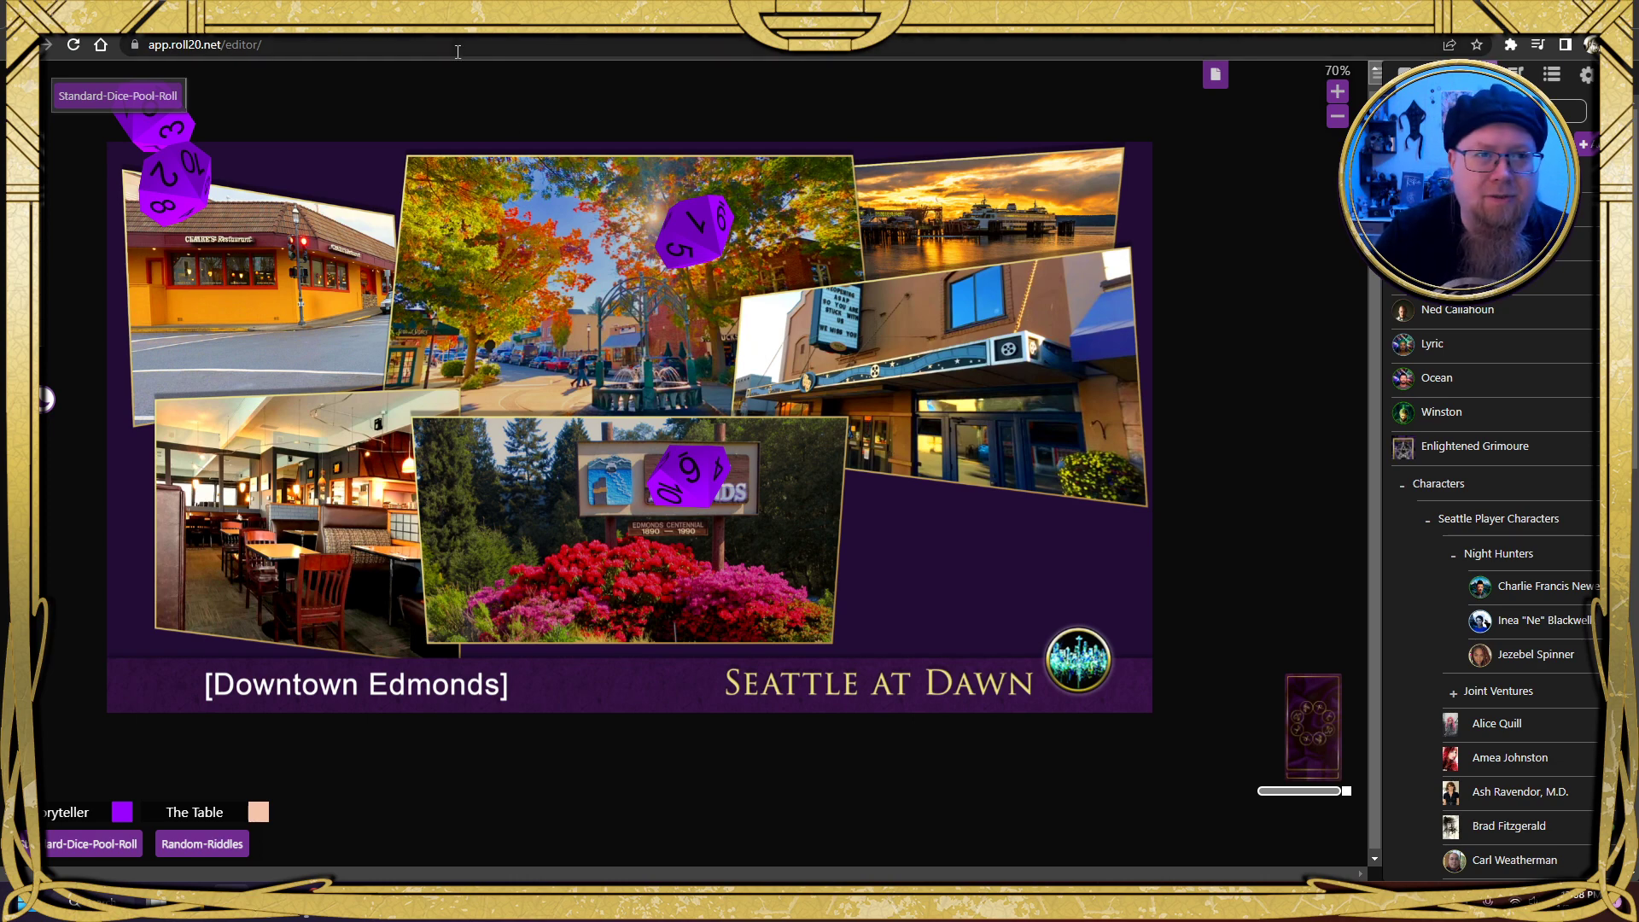
{"action": "left_click_drag", "start_coordinate": [598, 14], "coordinate": [1638, 51]}
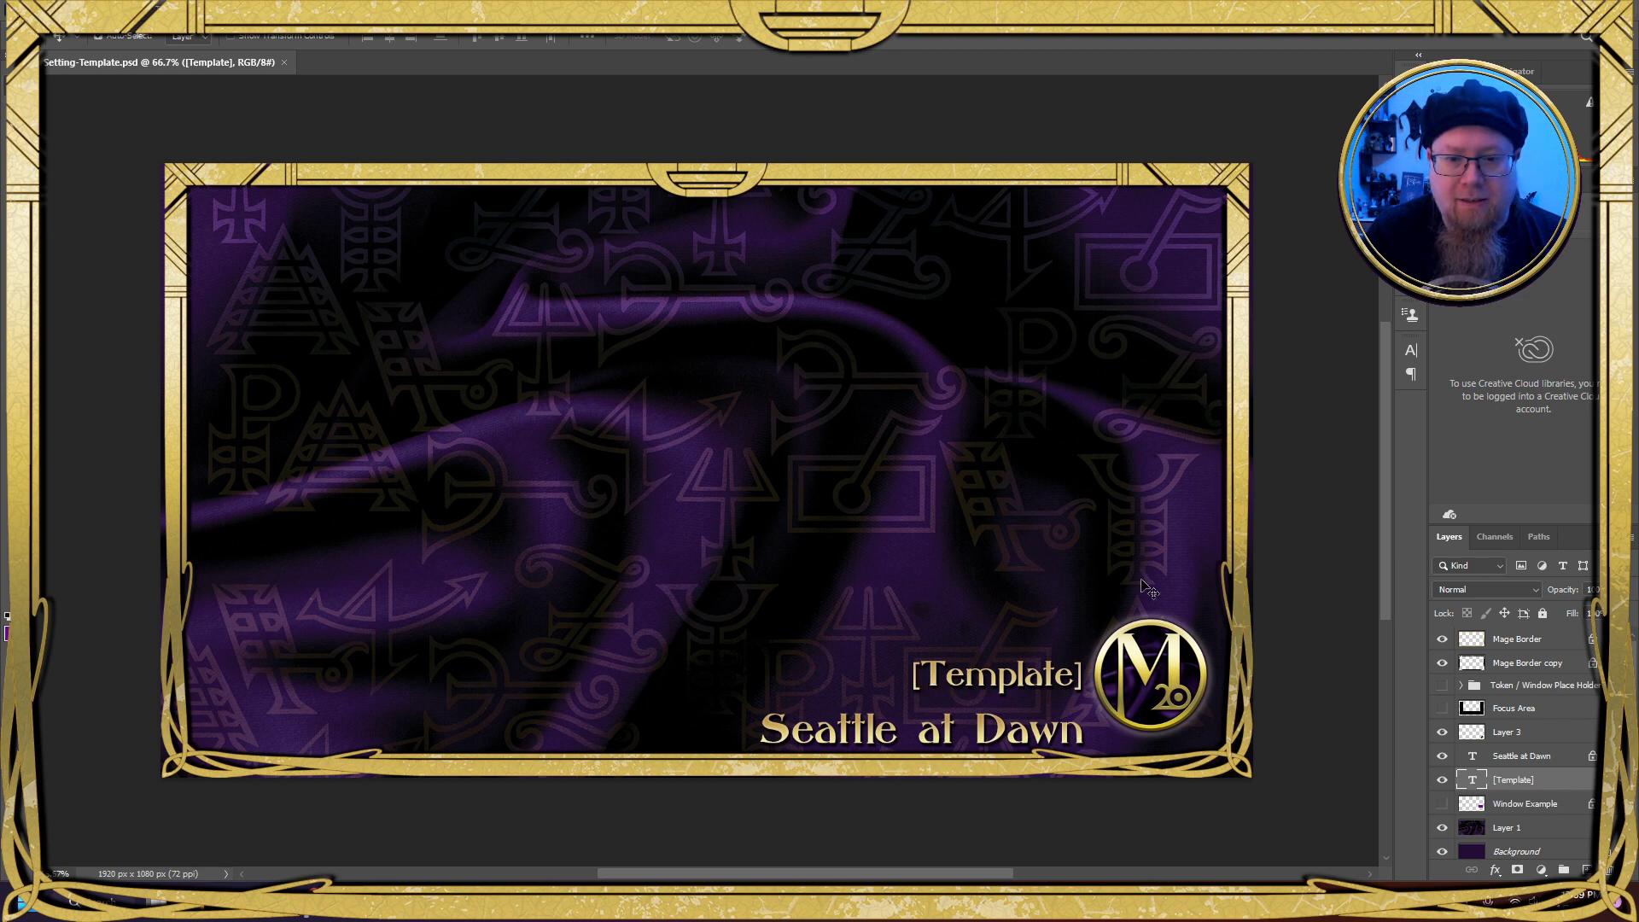
Replace the word Template inside the title's brackets with "Downtown Edmonds" and commit the text
{"action": "key", "text": "t"}
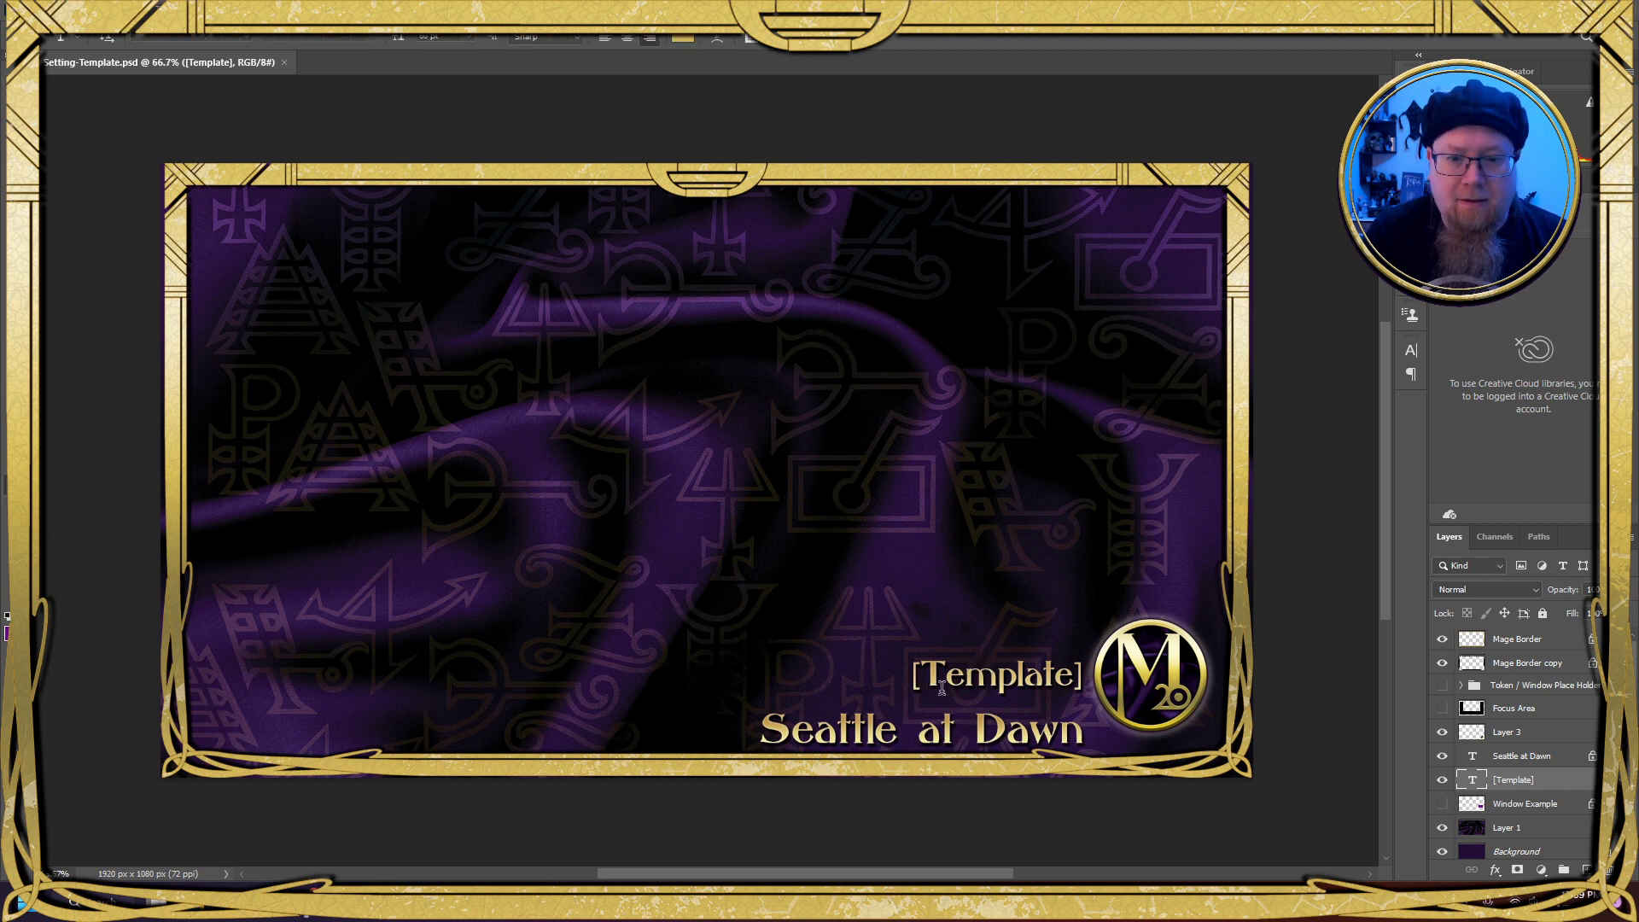
{"action": "left_click_drag", "start_coordinate": [921, 674], "coordinate": [1074, 674]}
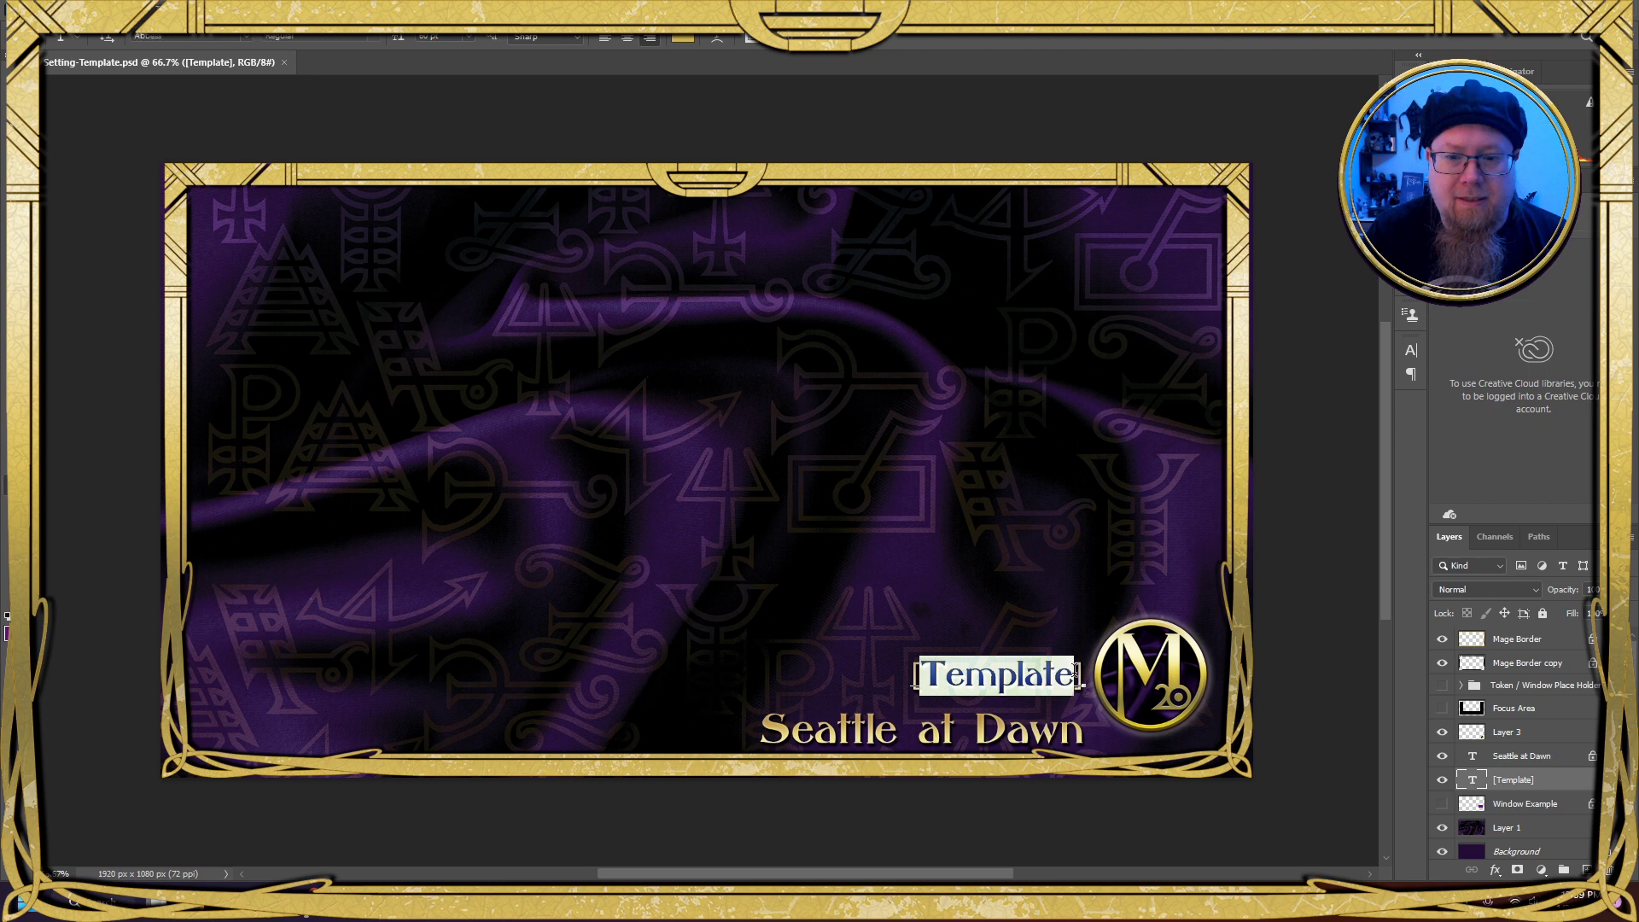
{"action": "type", "text": "Downto"}
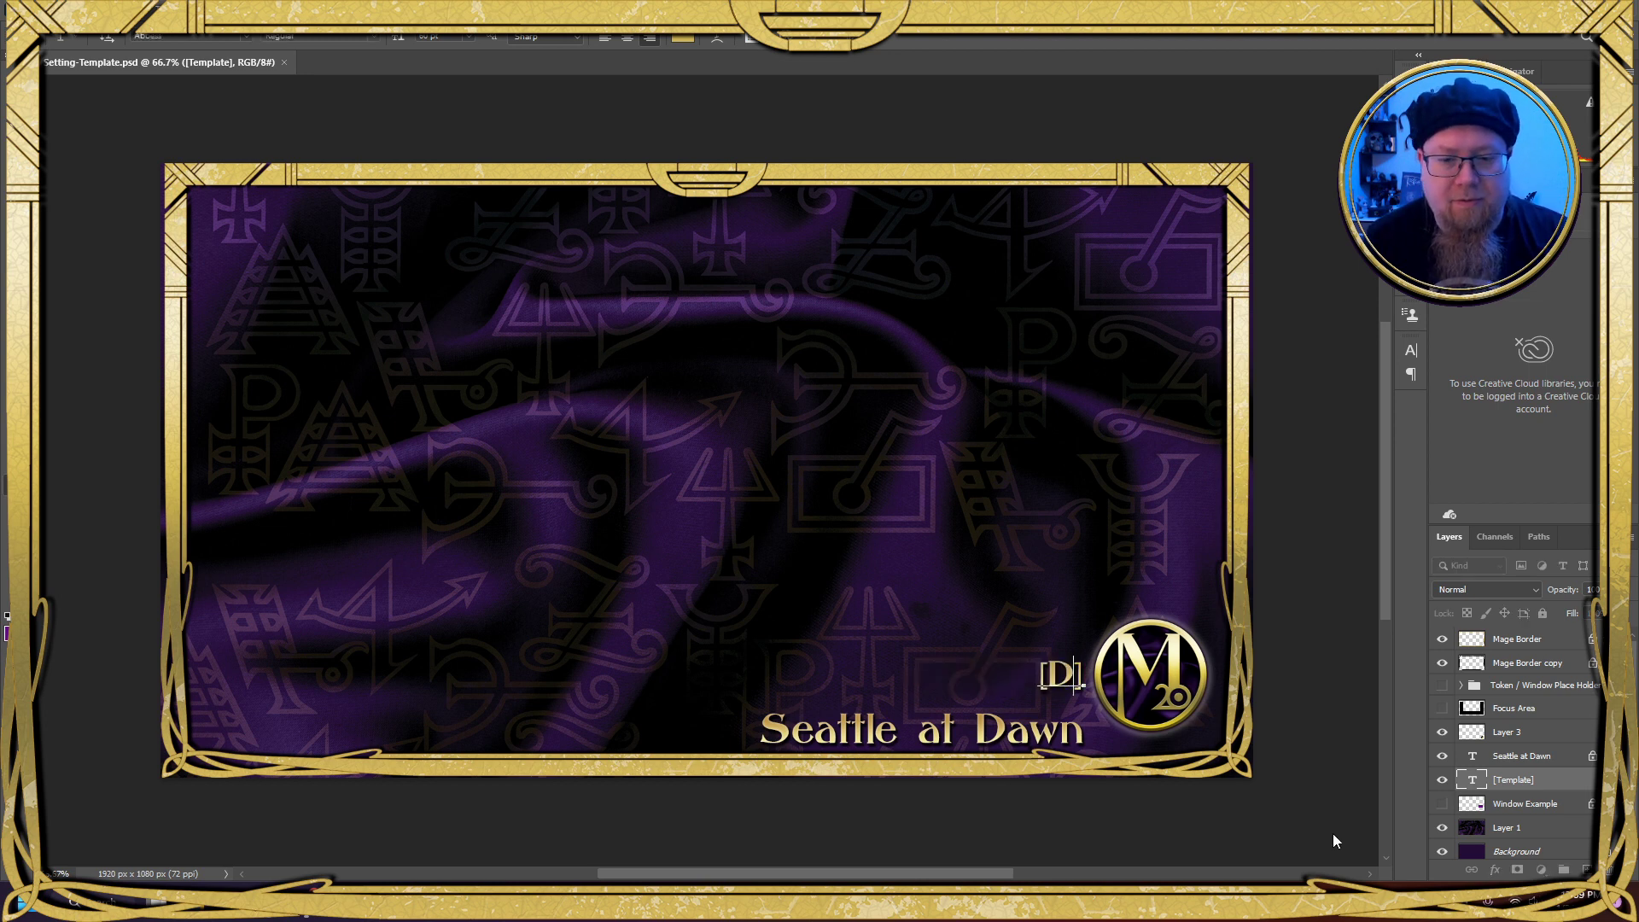
{"action": "type", "text": "wn Edmond"}
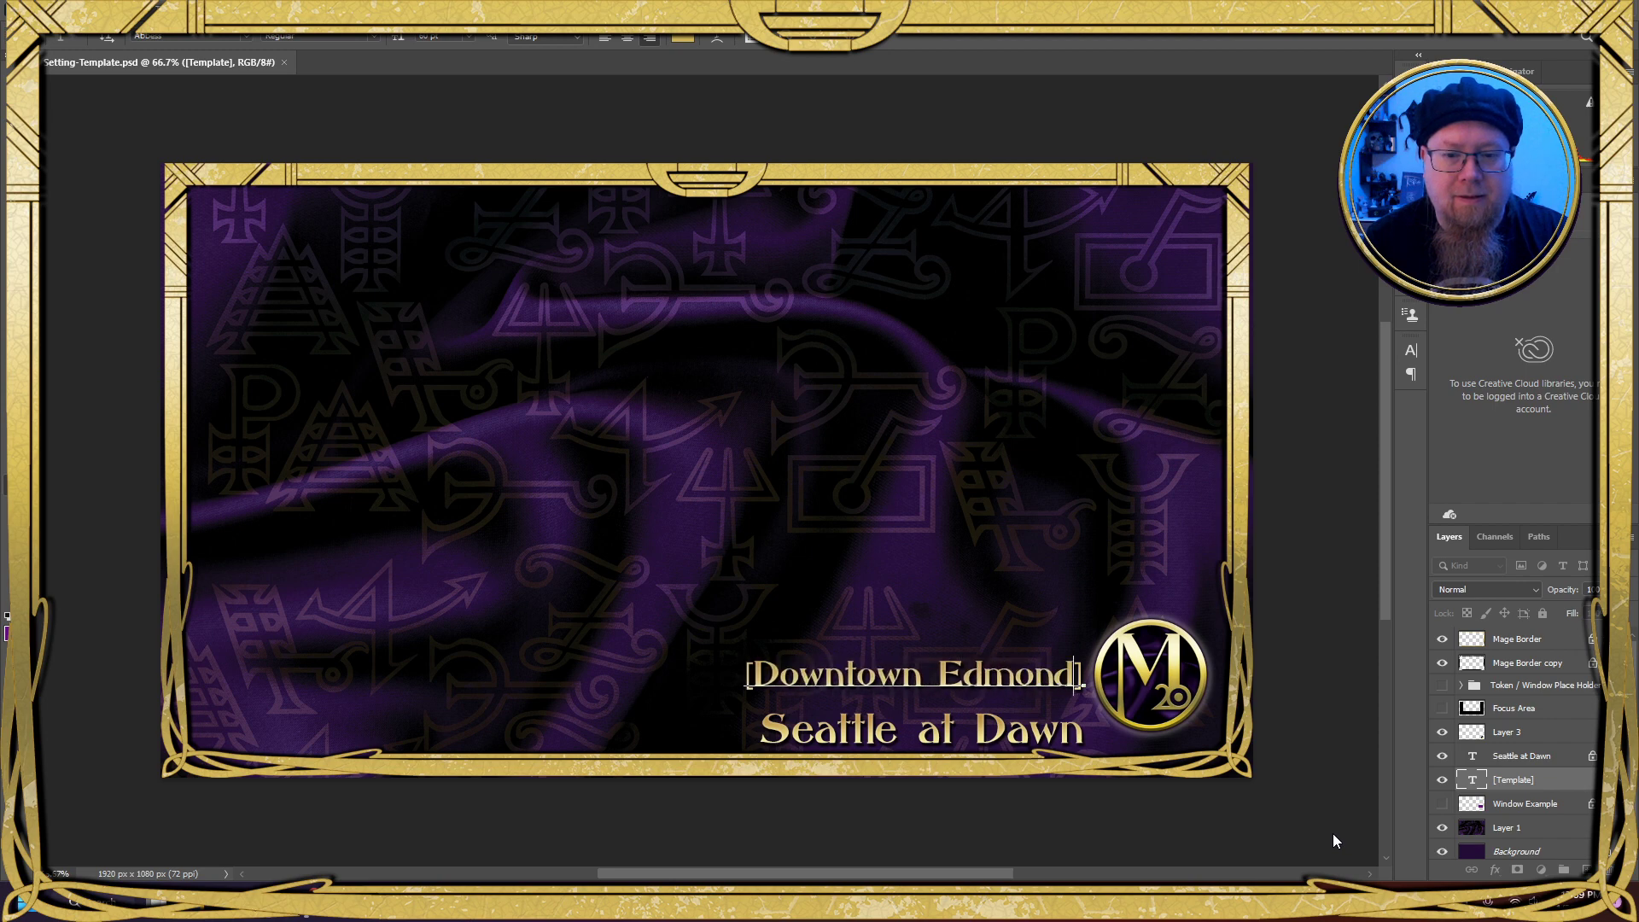
{"action": "type", "text": "s"}
{"action": "left_click", "coordinate": [19, 83]}
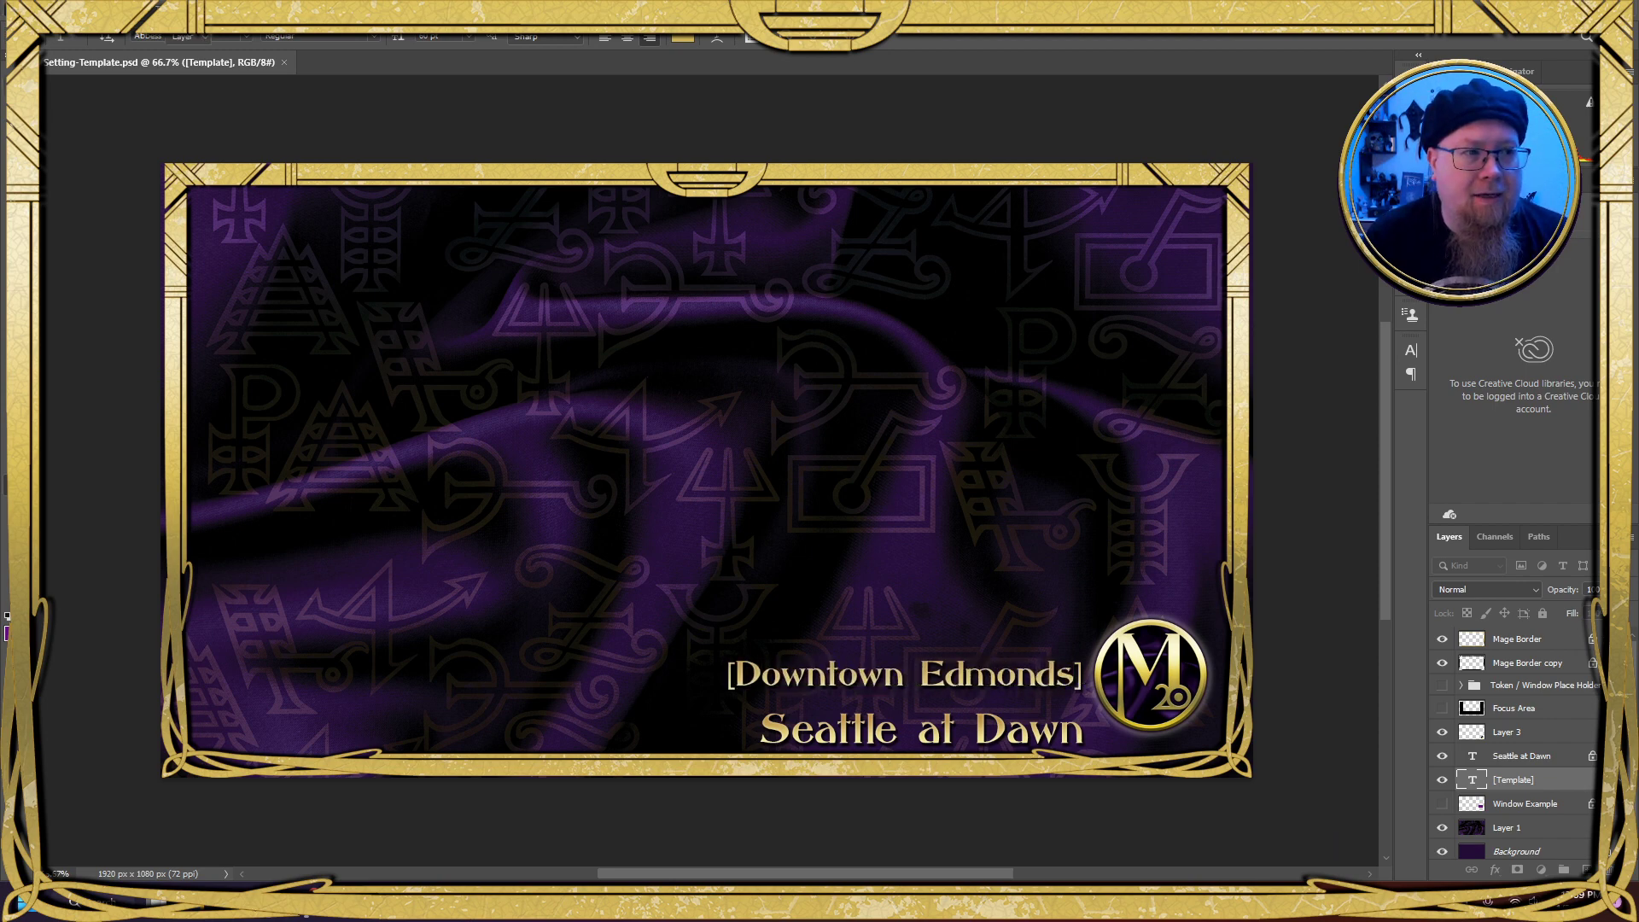
Check the grid overlay on the canvas, hide it again, and show the layout guides
{"action": "key", "text": "ctrl+apostrophe"}
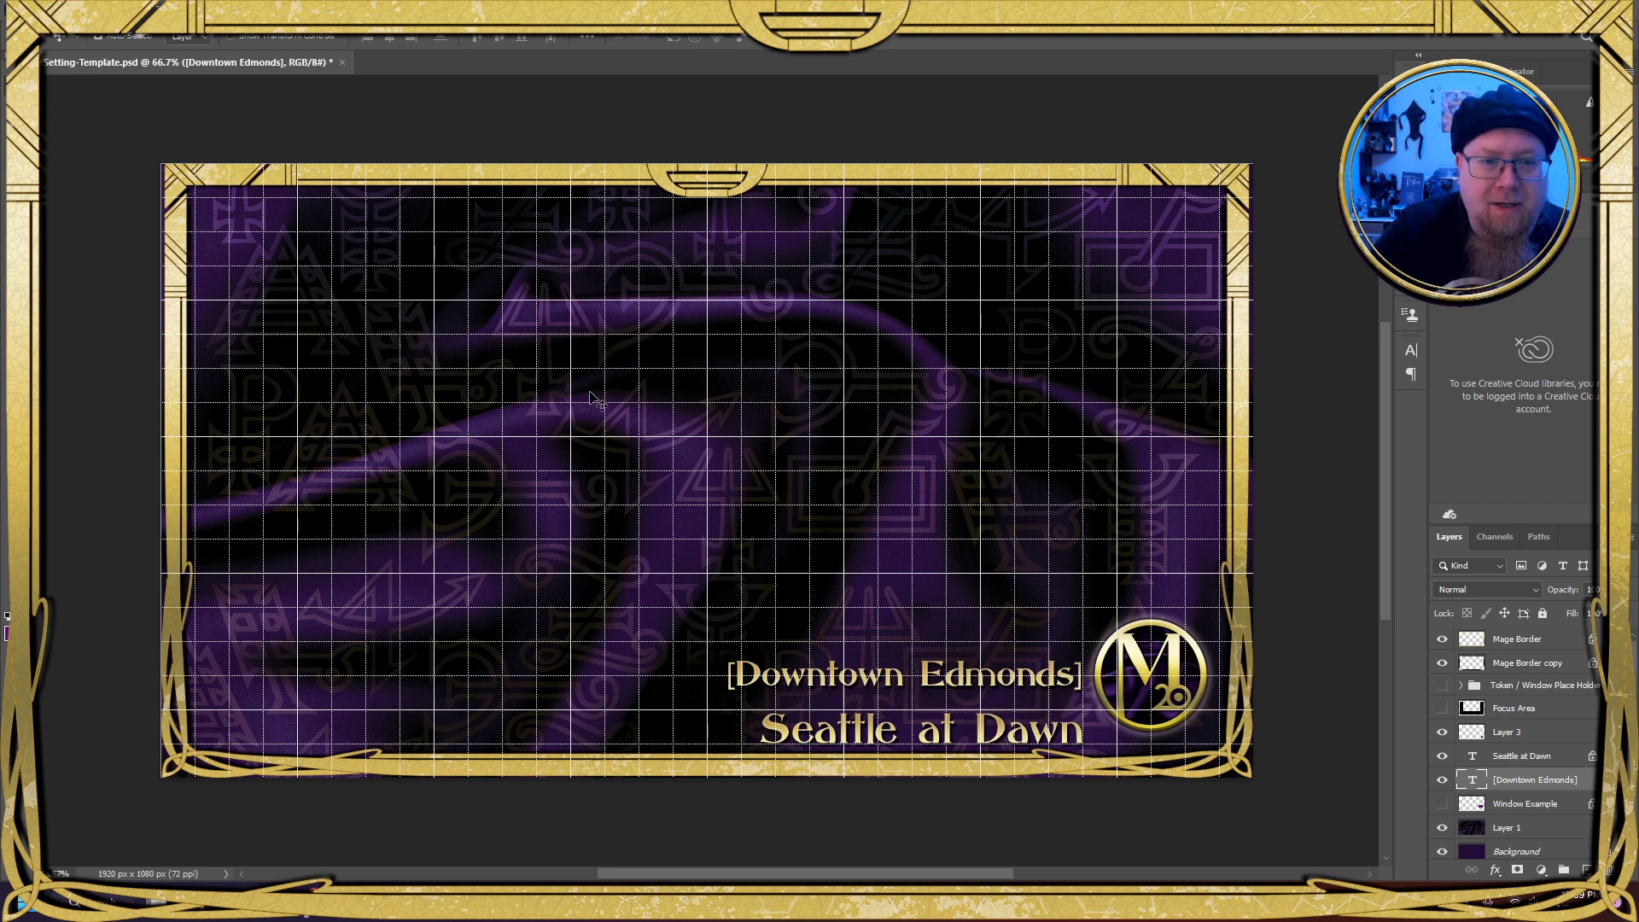
{"action": "key", "text": "ctrl+apostrophe"}
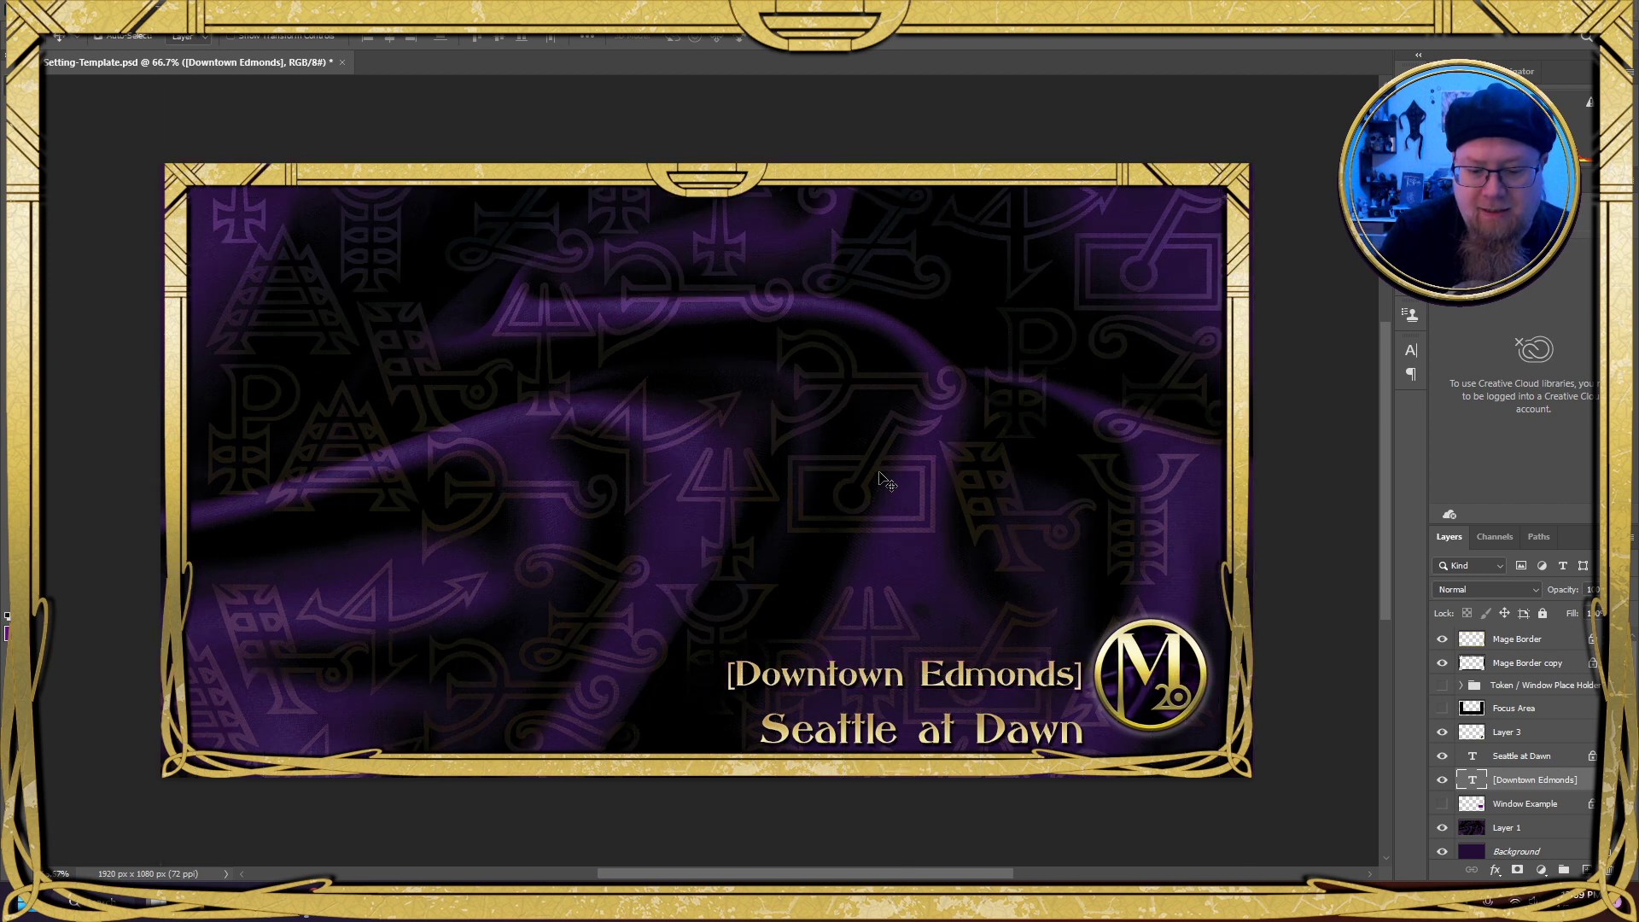
{"action": "key", "text": "ctrl"}
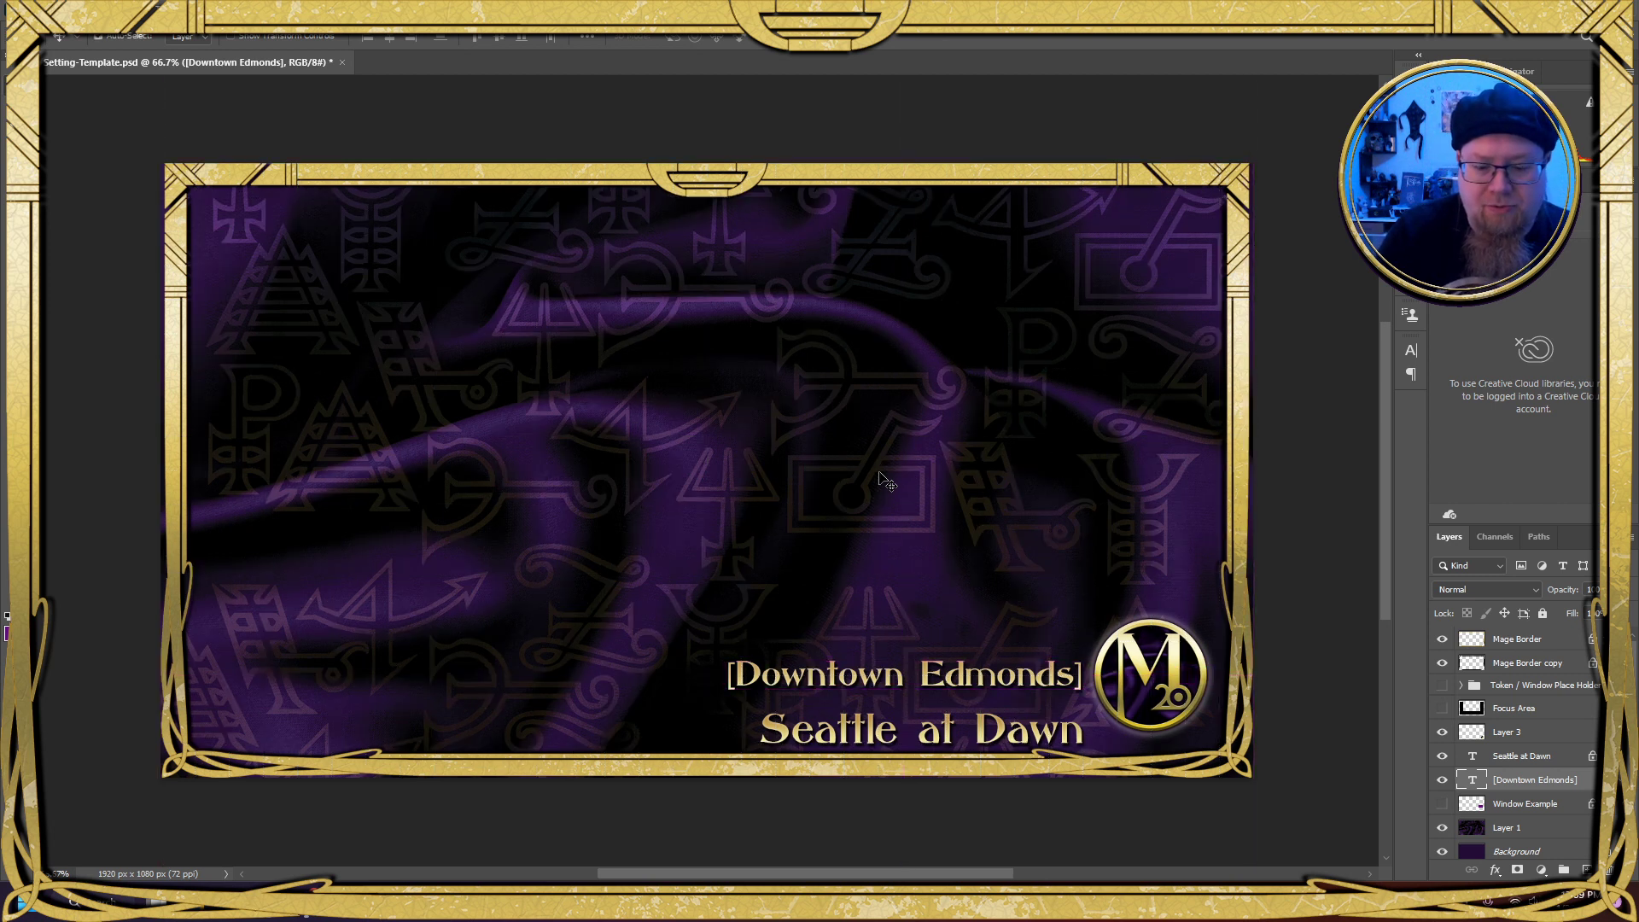
{"action": "key", "text": "ctrl+semicolon"}
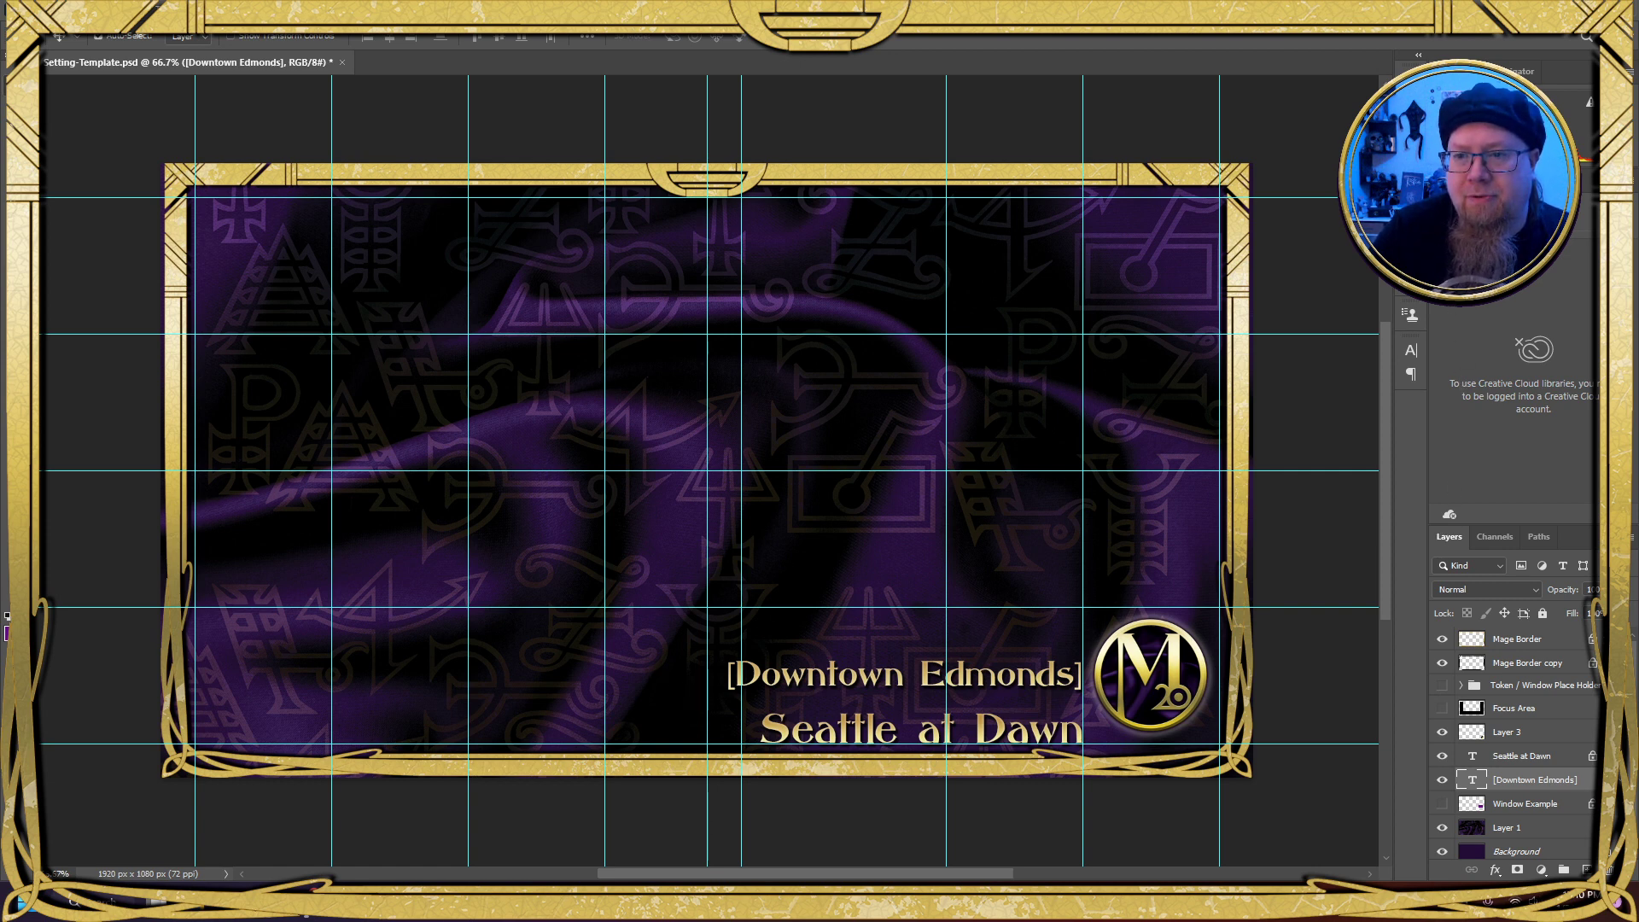
Try a 50 pt font size on the [Downtown Edmonds] title and settle on 55 pt
{"action": "left_click", "coordinate": [1411, 350]}
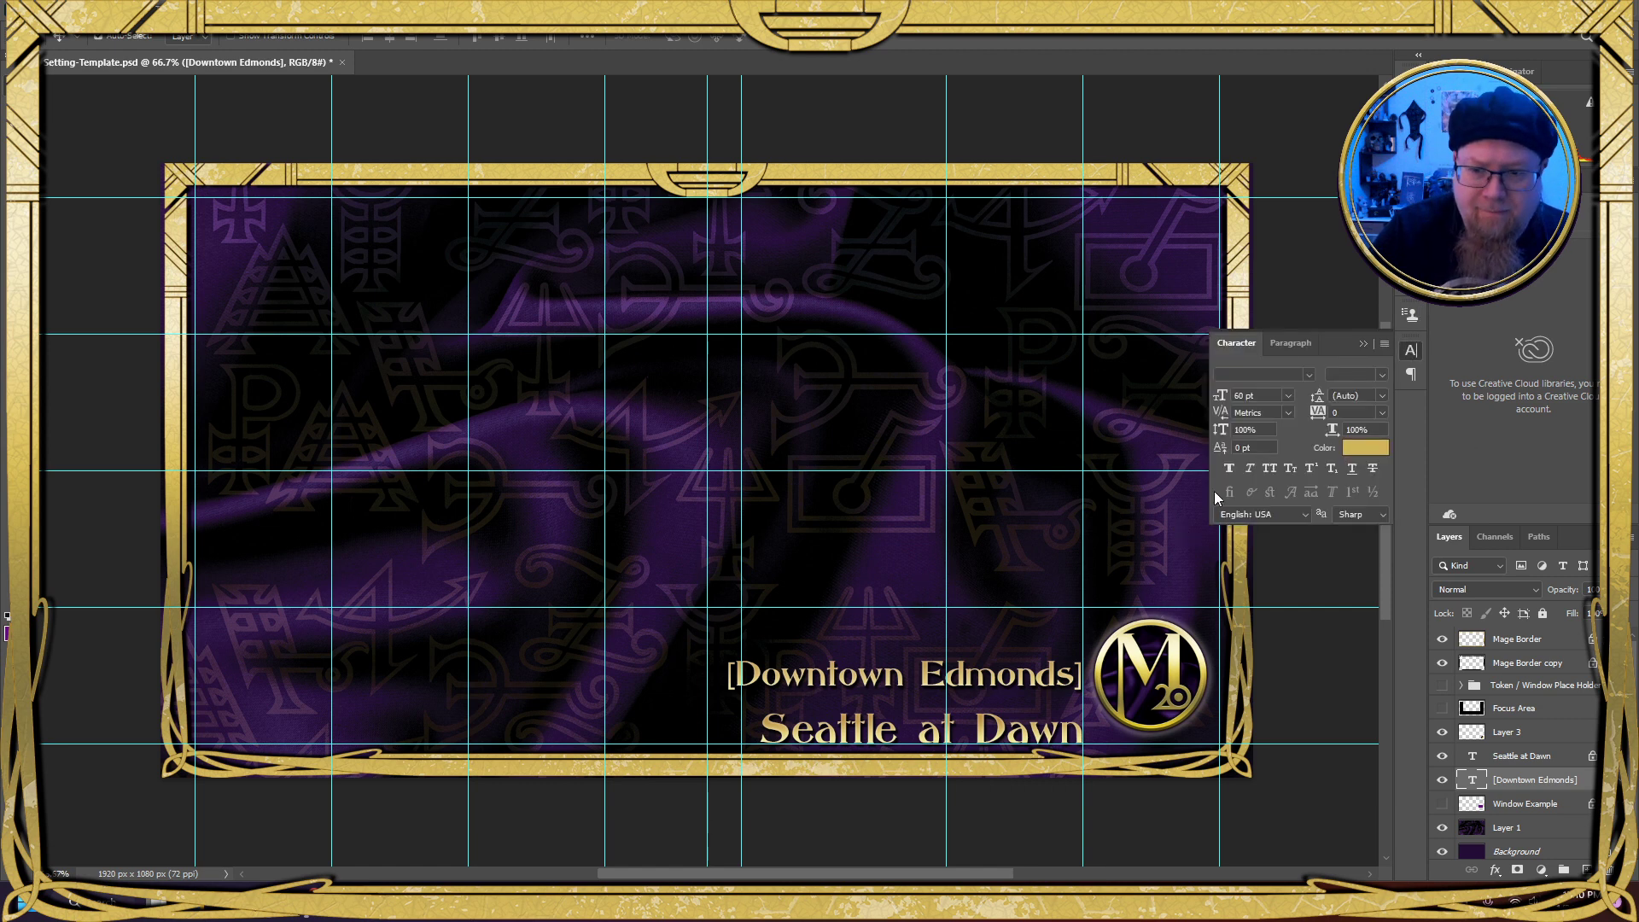
{"action": "left_click", "coordinate": [1289, 397]}
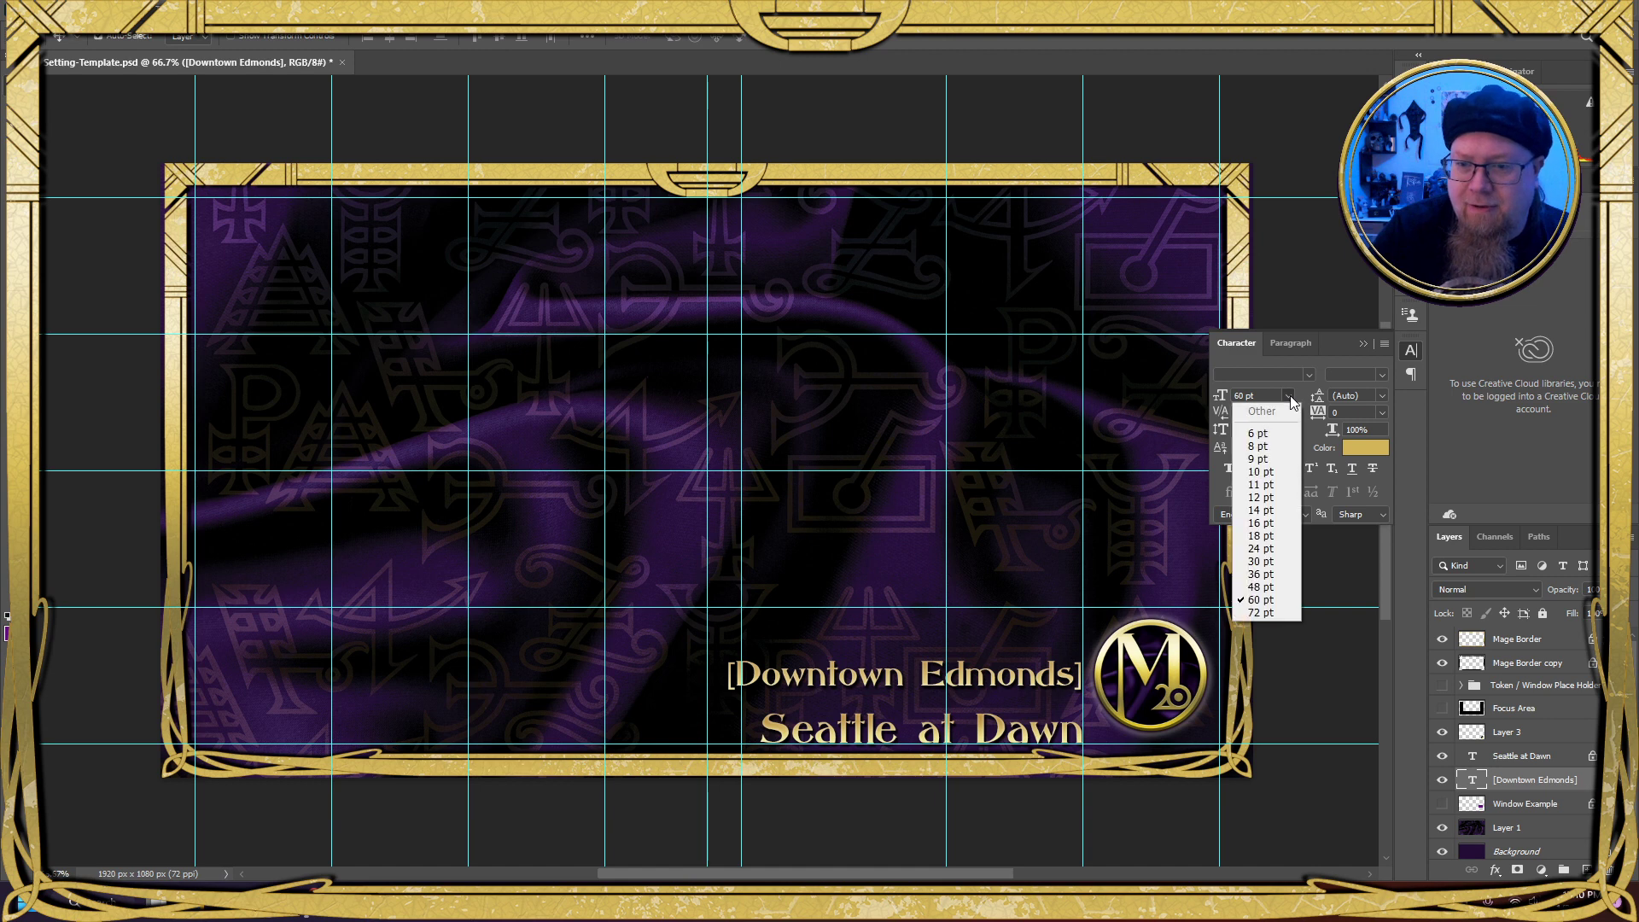
{"action": "left_click", "coordinate": [1289, 396]}
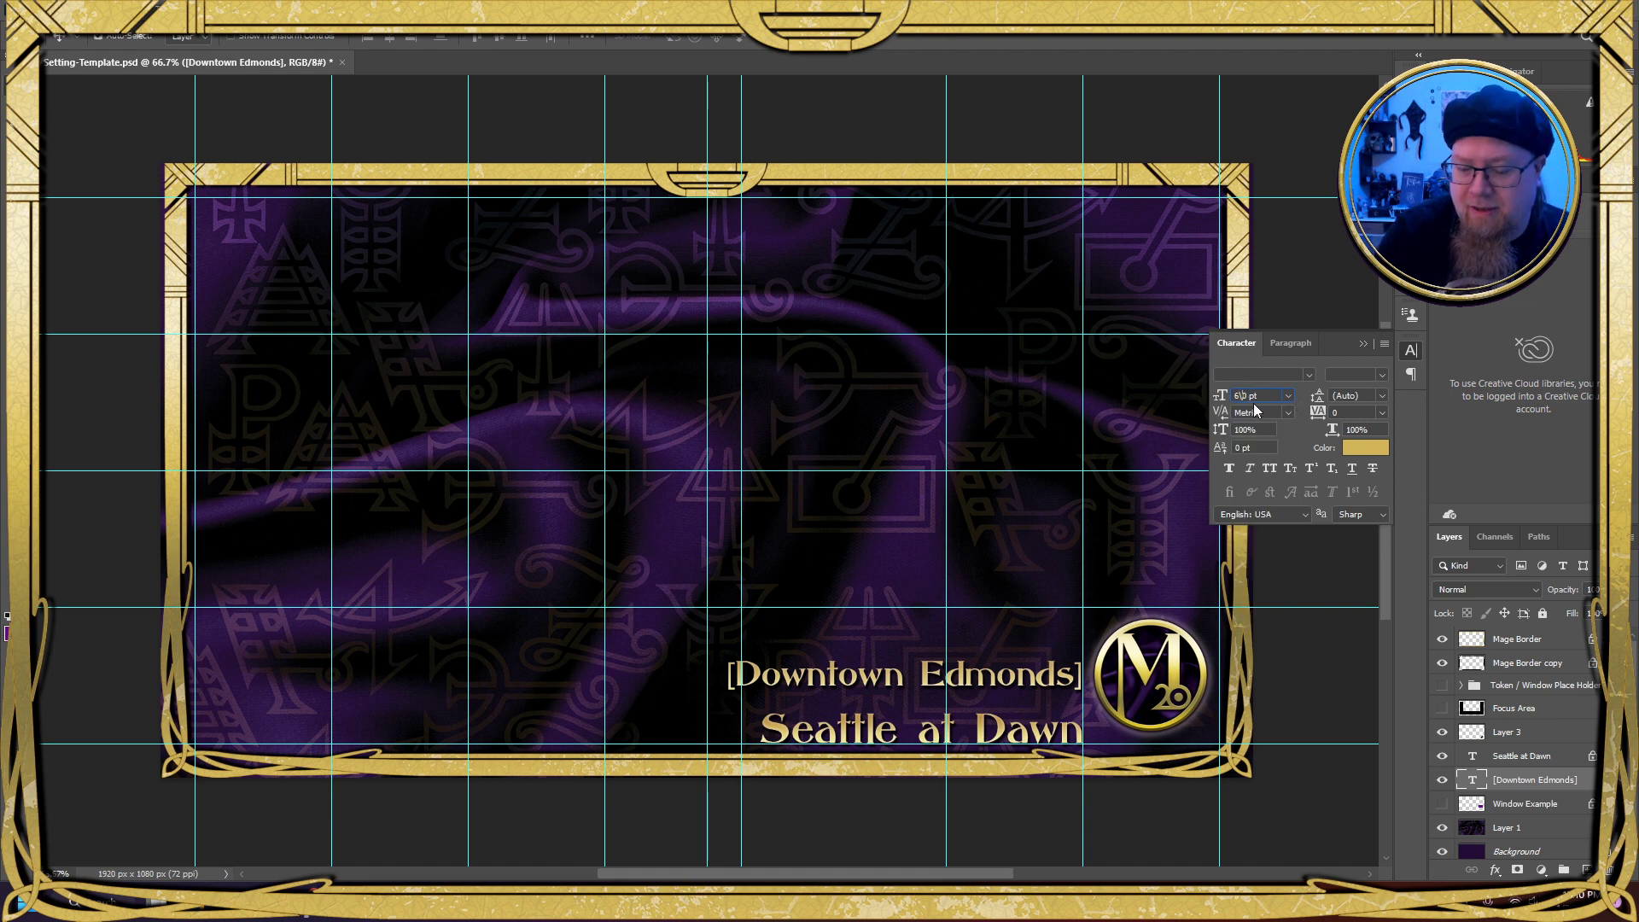
{"action": "type", "text": "5"}
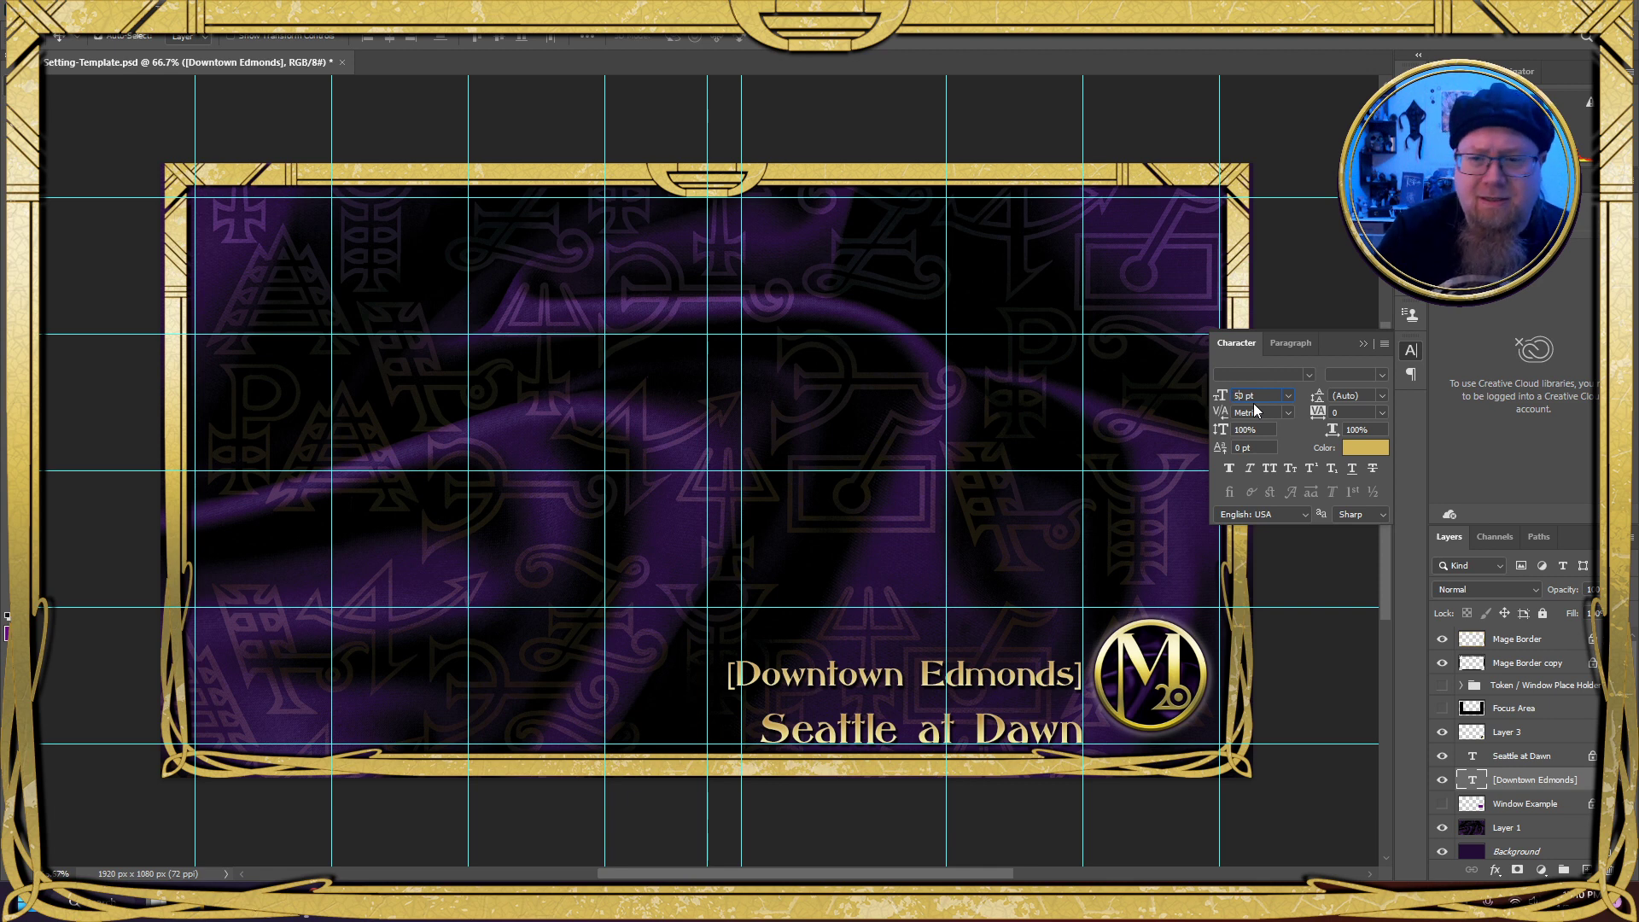
{"action": "key", "text": "Return"}
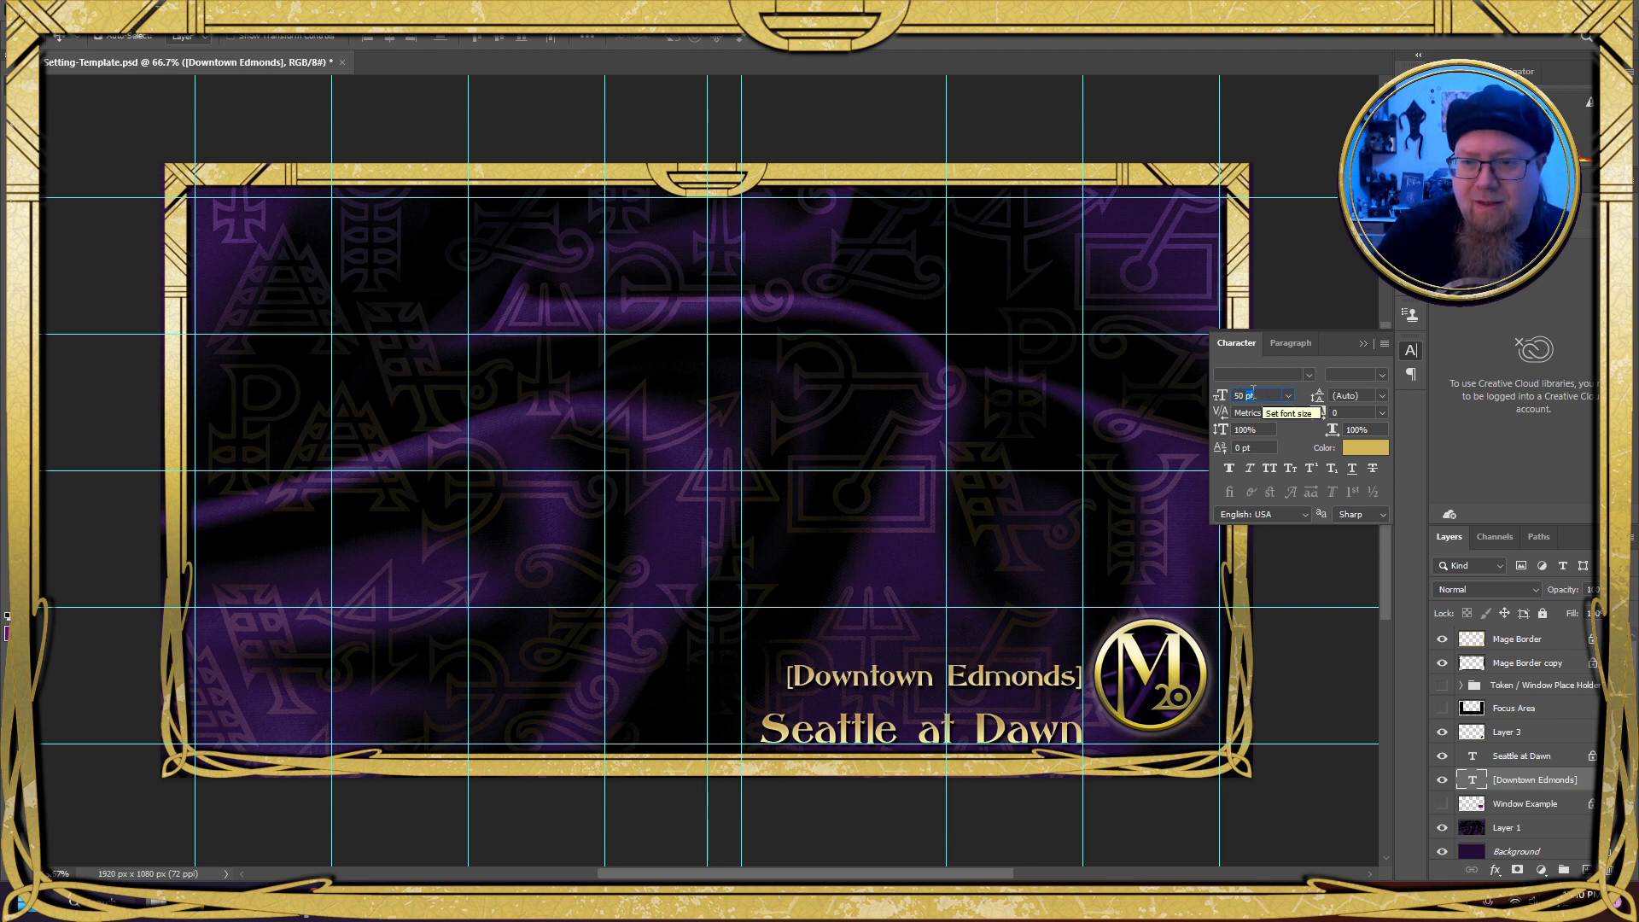
{"action": "type", "text": "55"}
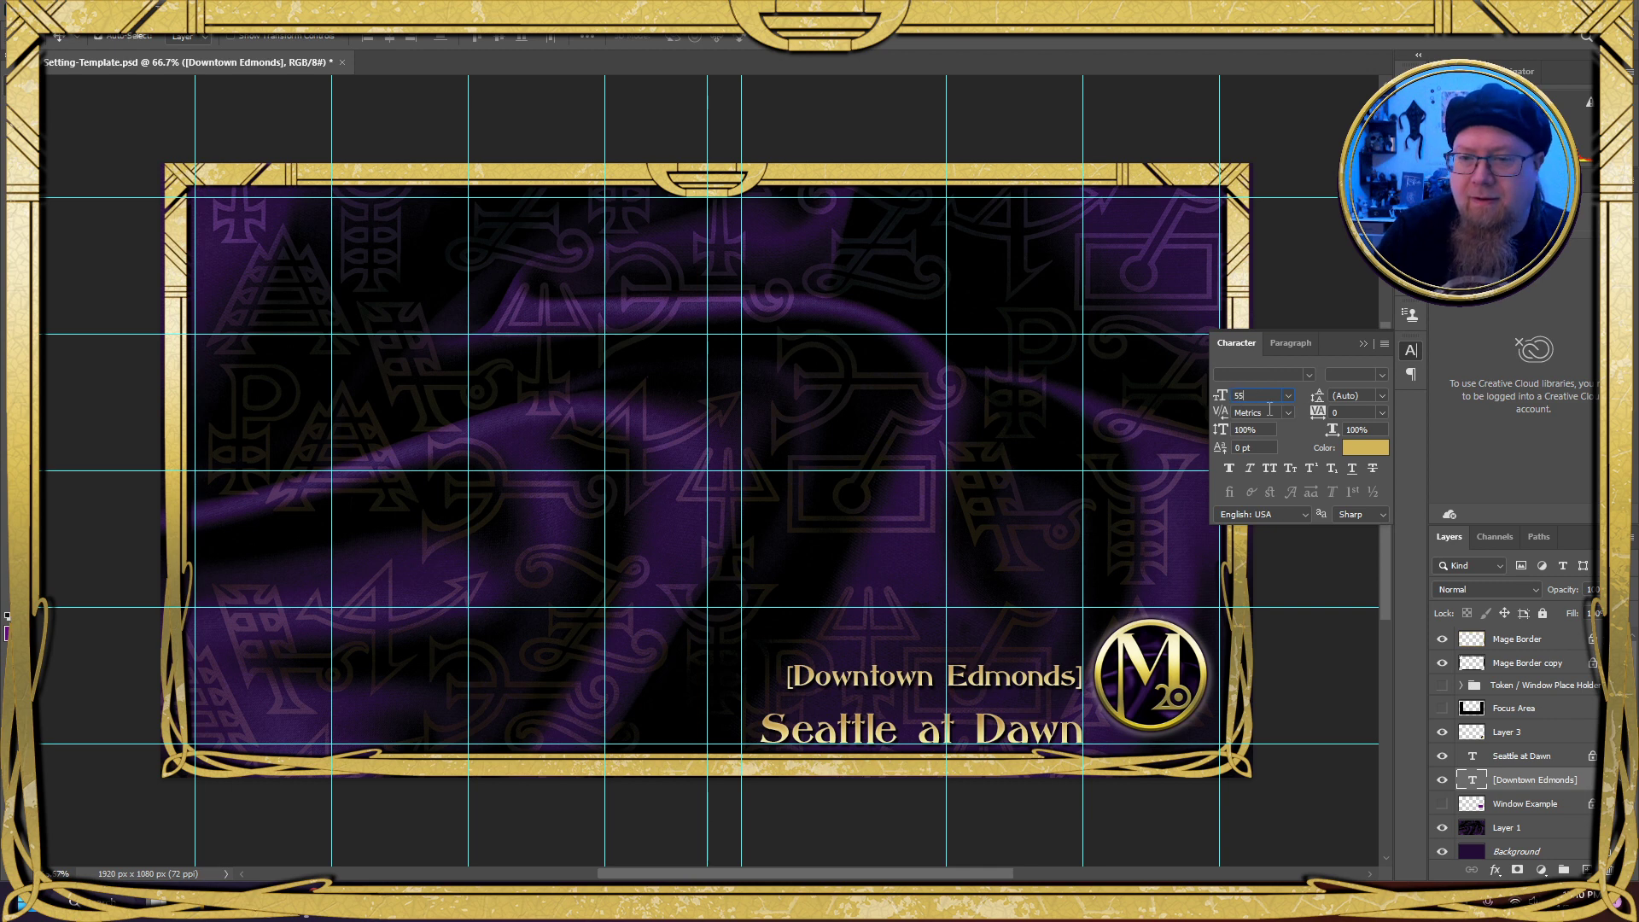
{"action": "key", "text": "Return"}
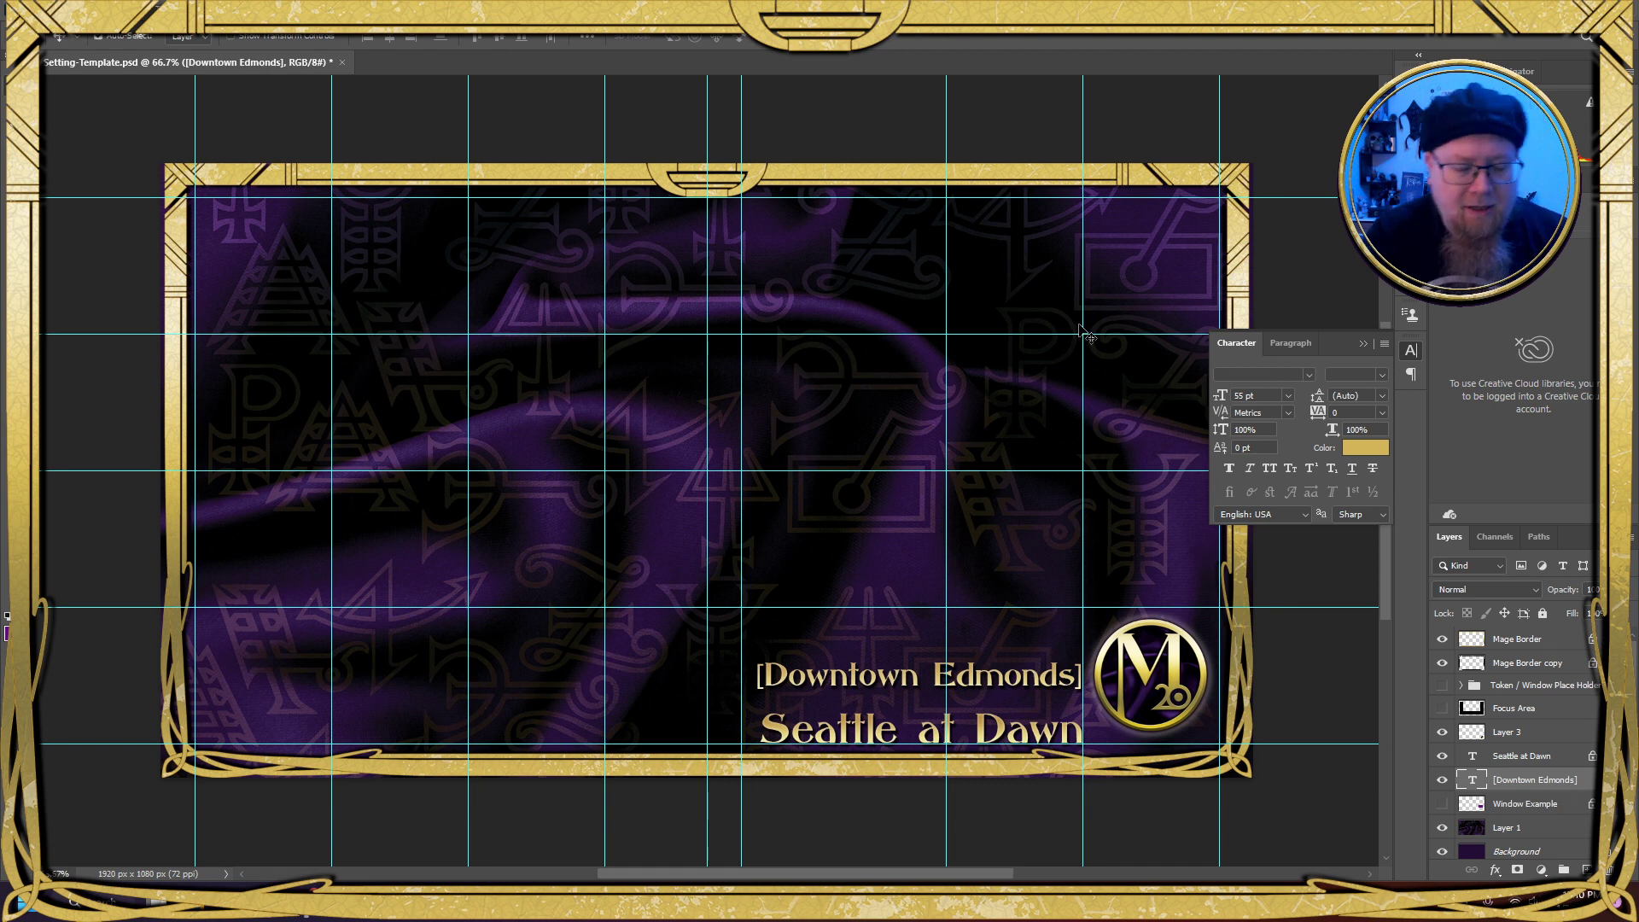
Save the document as a new Photoshop file named "Setting-Downtown Edmonds" in the Pages folder
{"action": "key", "text": "ctrl"}
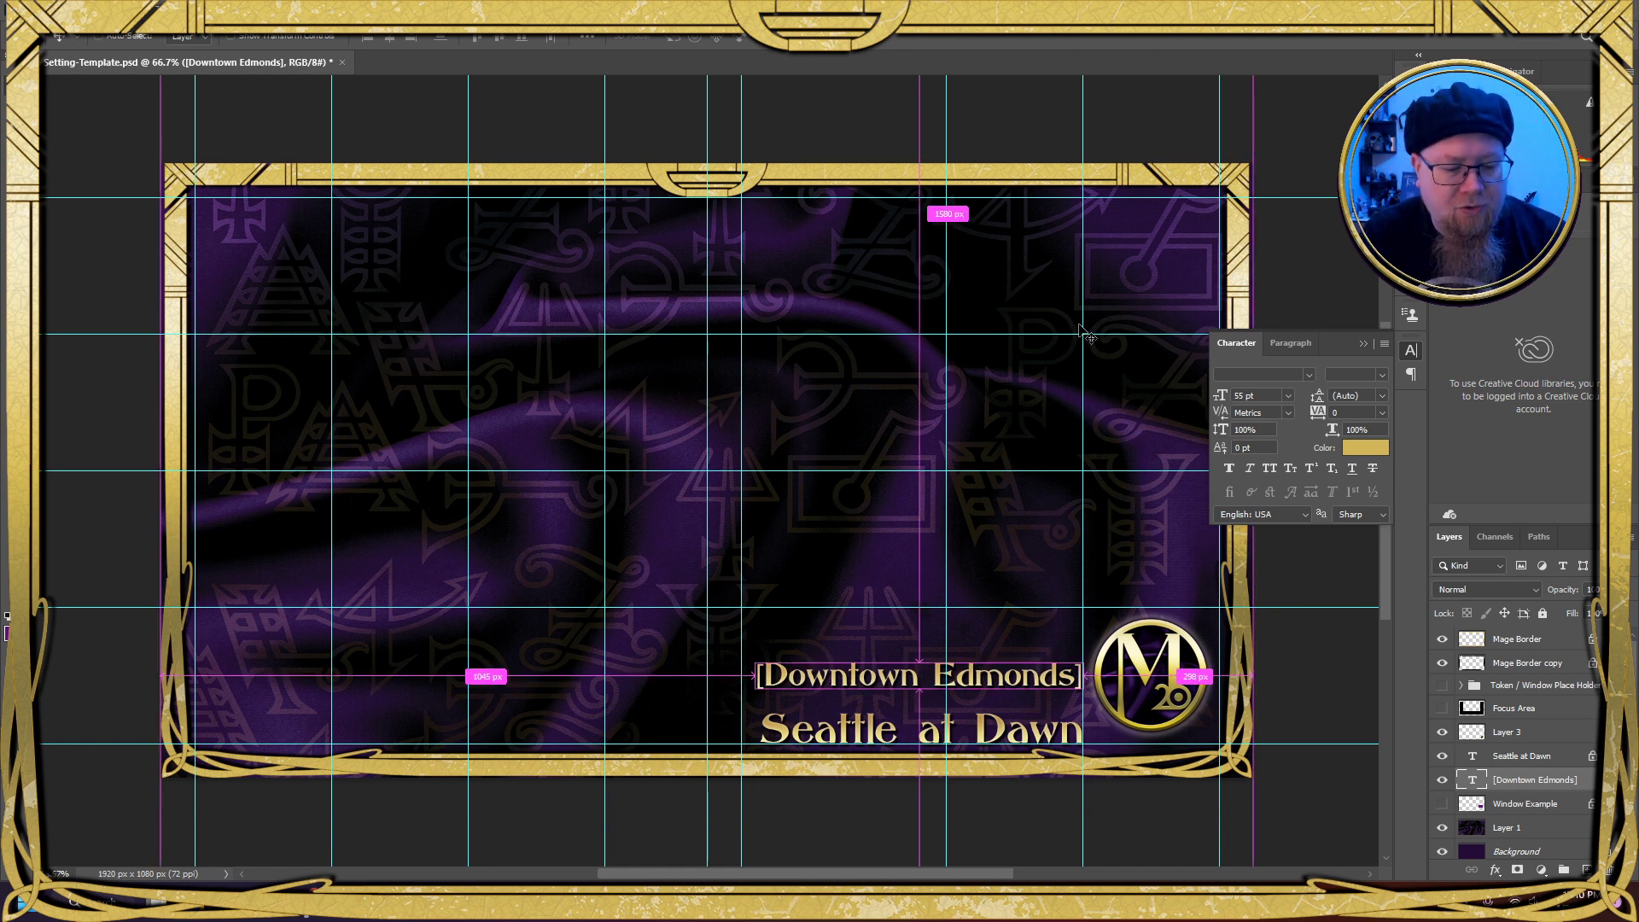
{"action": "key", "text": "ctrl+shift+s"}
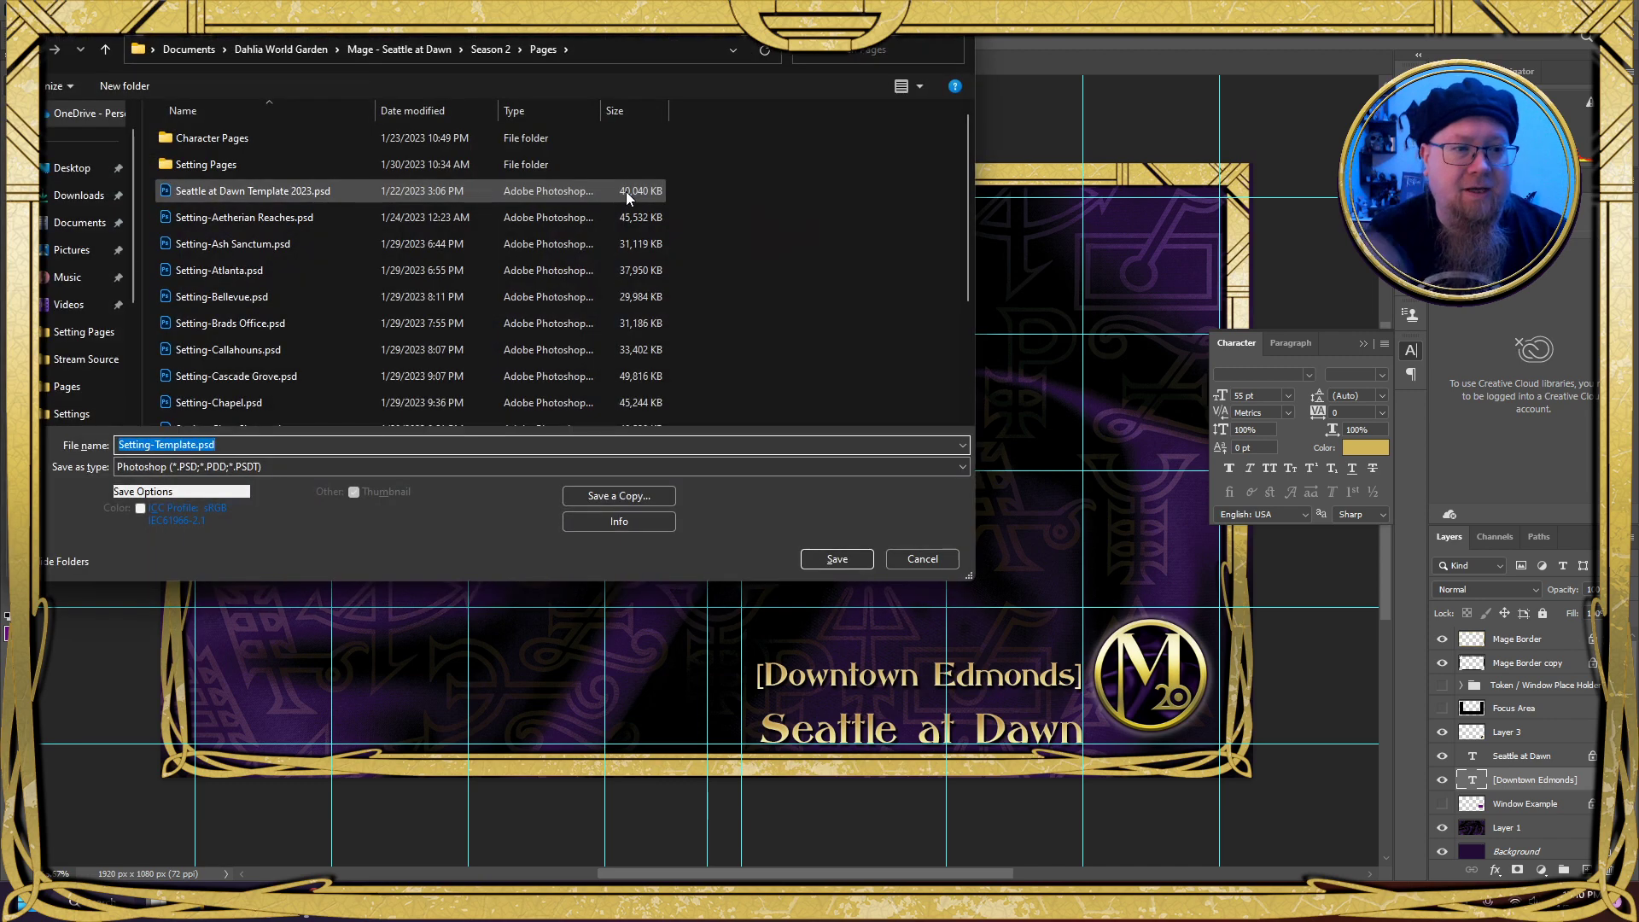
{"action": "double_click", "coordinate": [160, 445]}
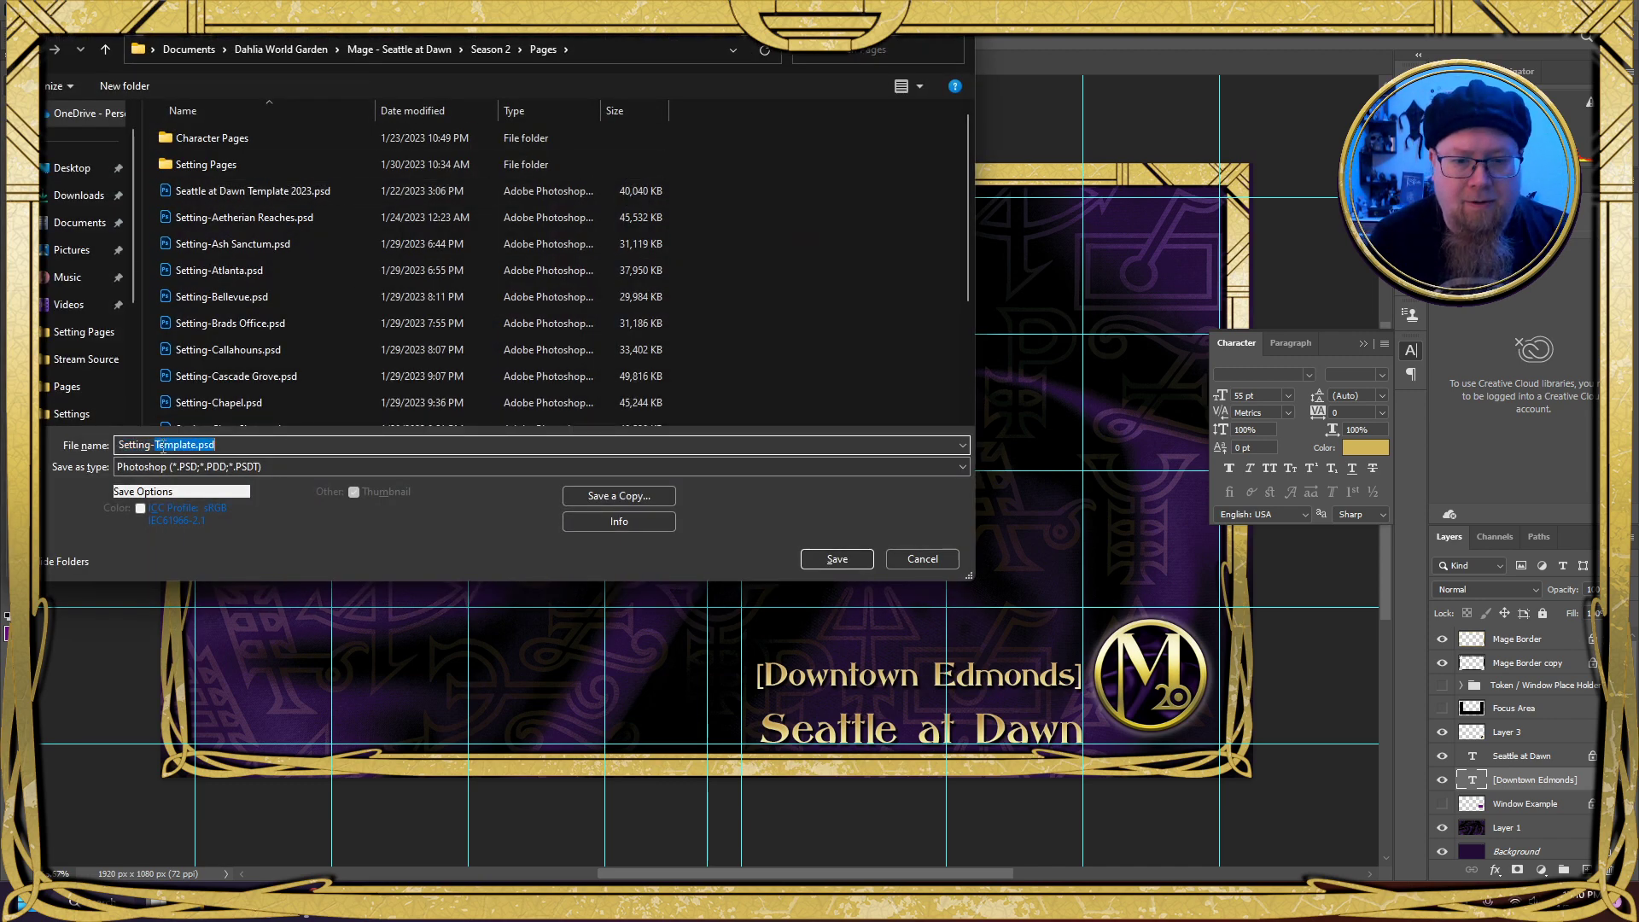
{"action": "type", "text": "Downtown"}
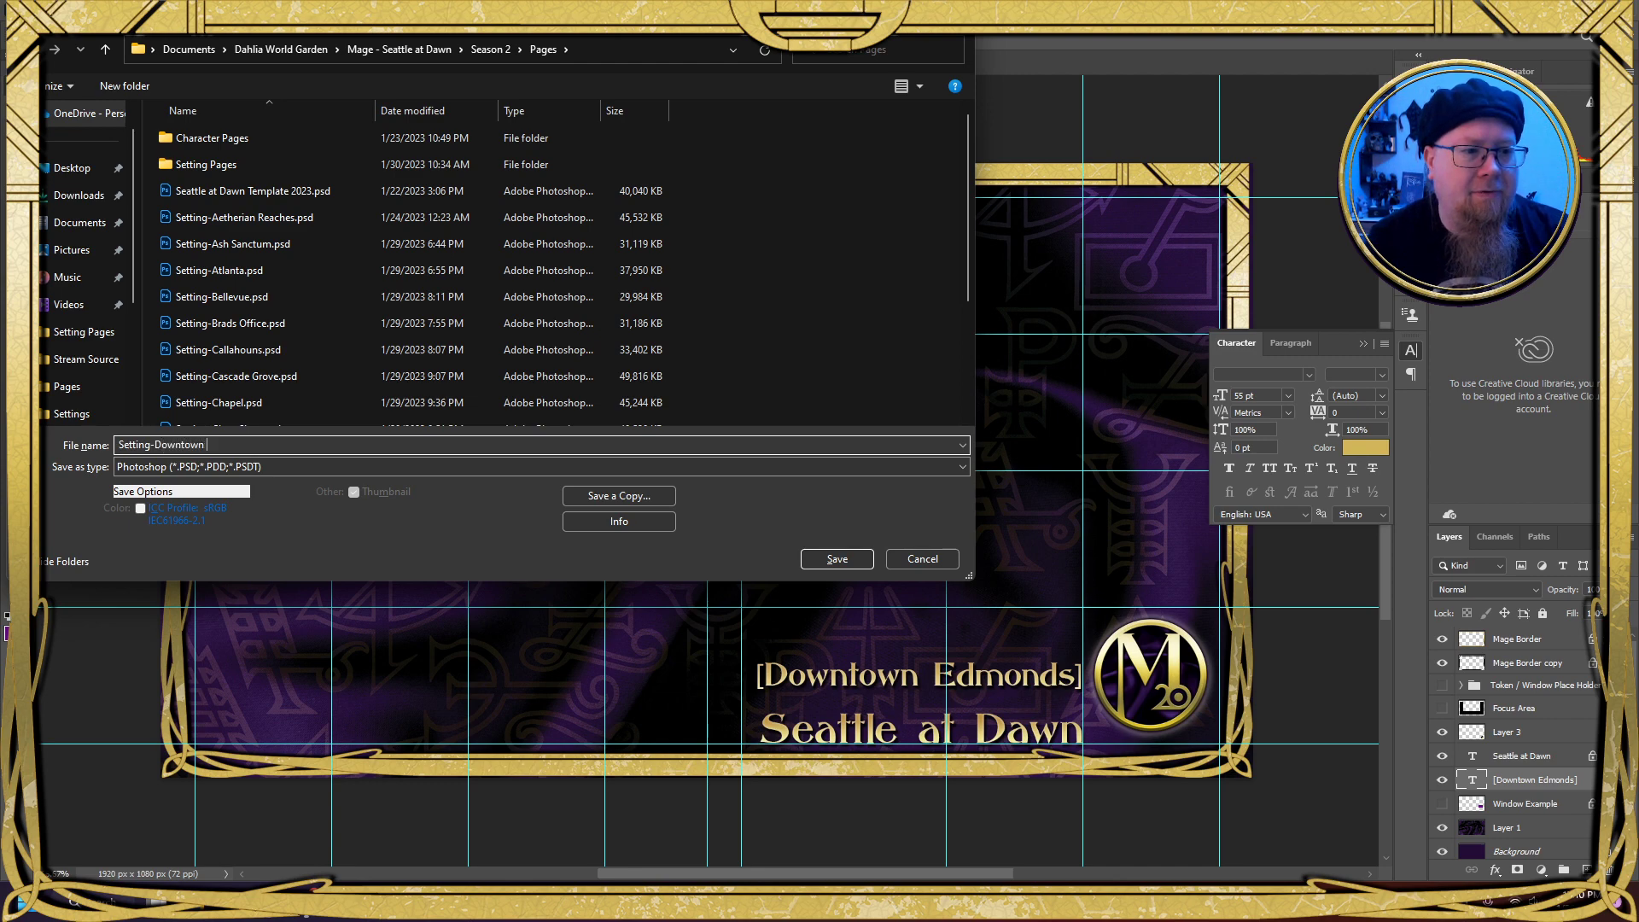
{"action": "type", "text": " Edmond"}
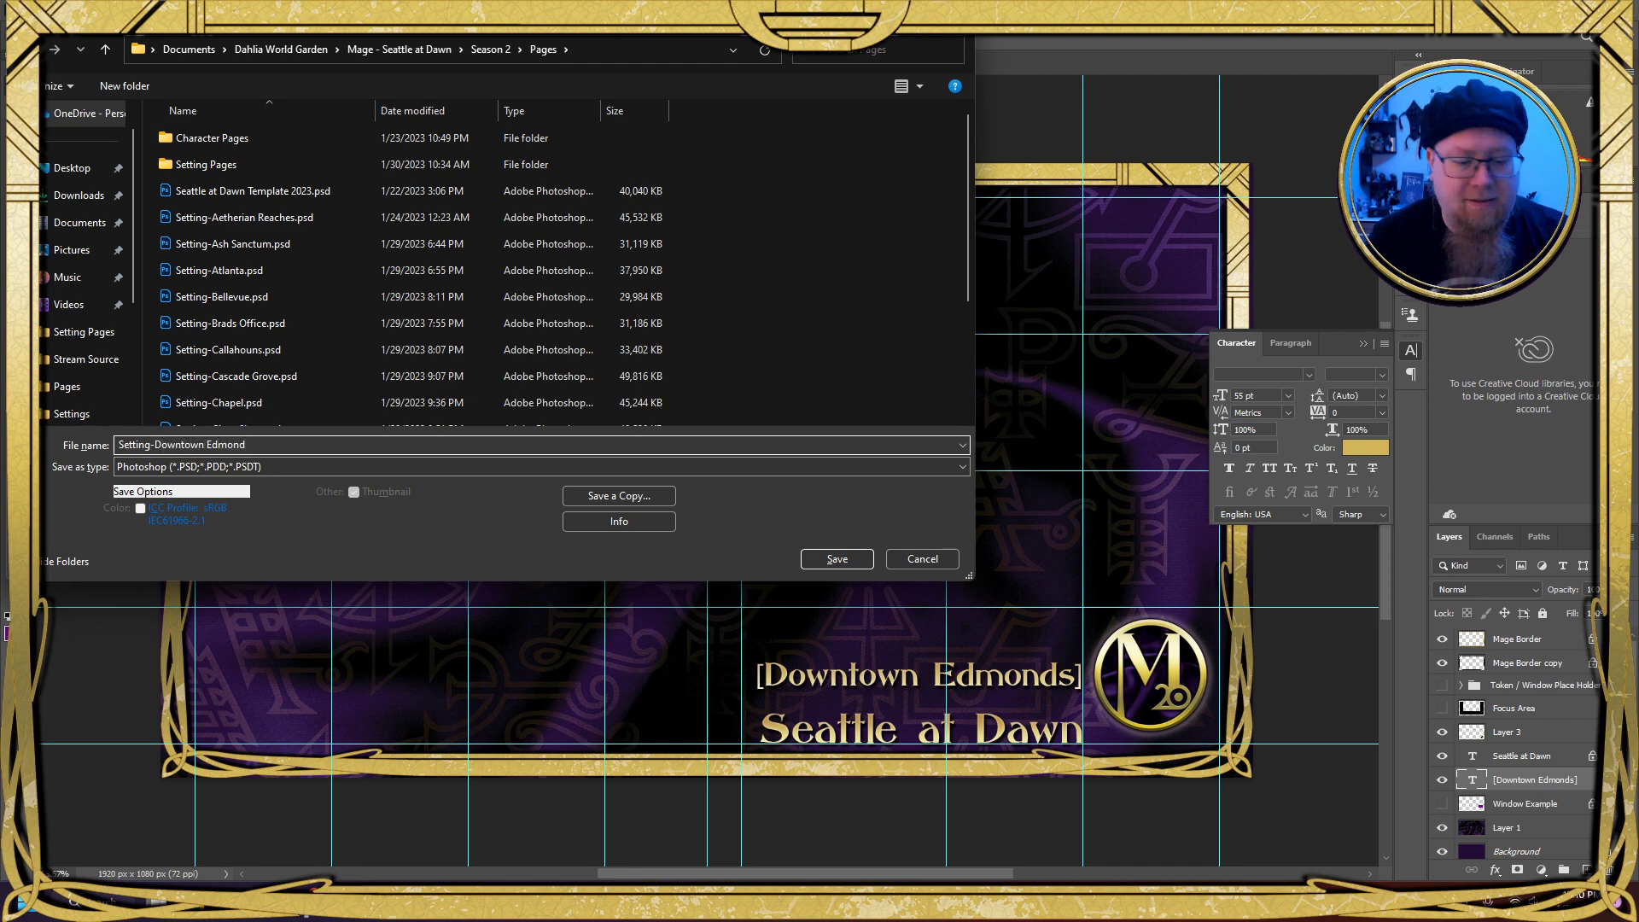
{"action": "type", "text": "s"}
{"action": "key", "text": "Return"}
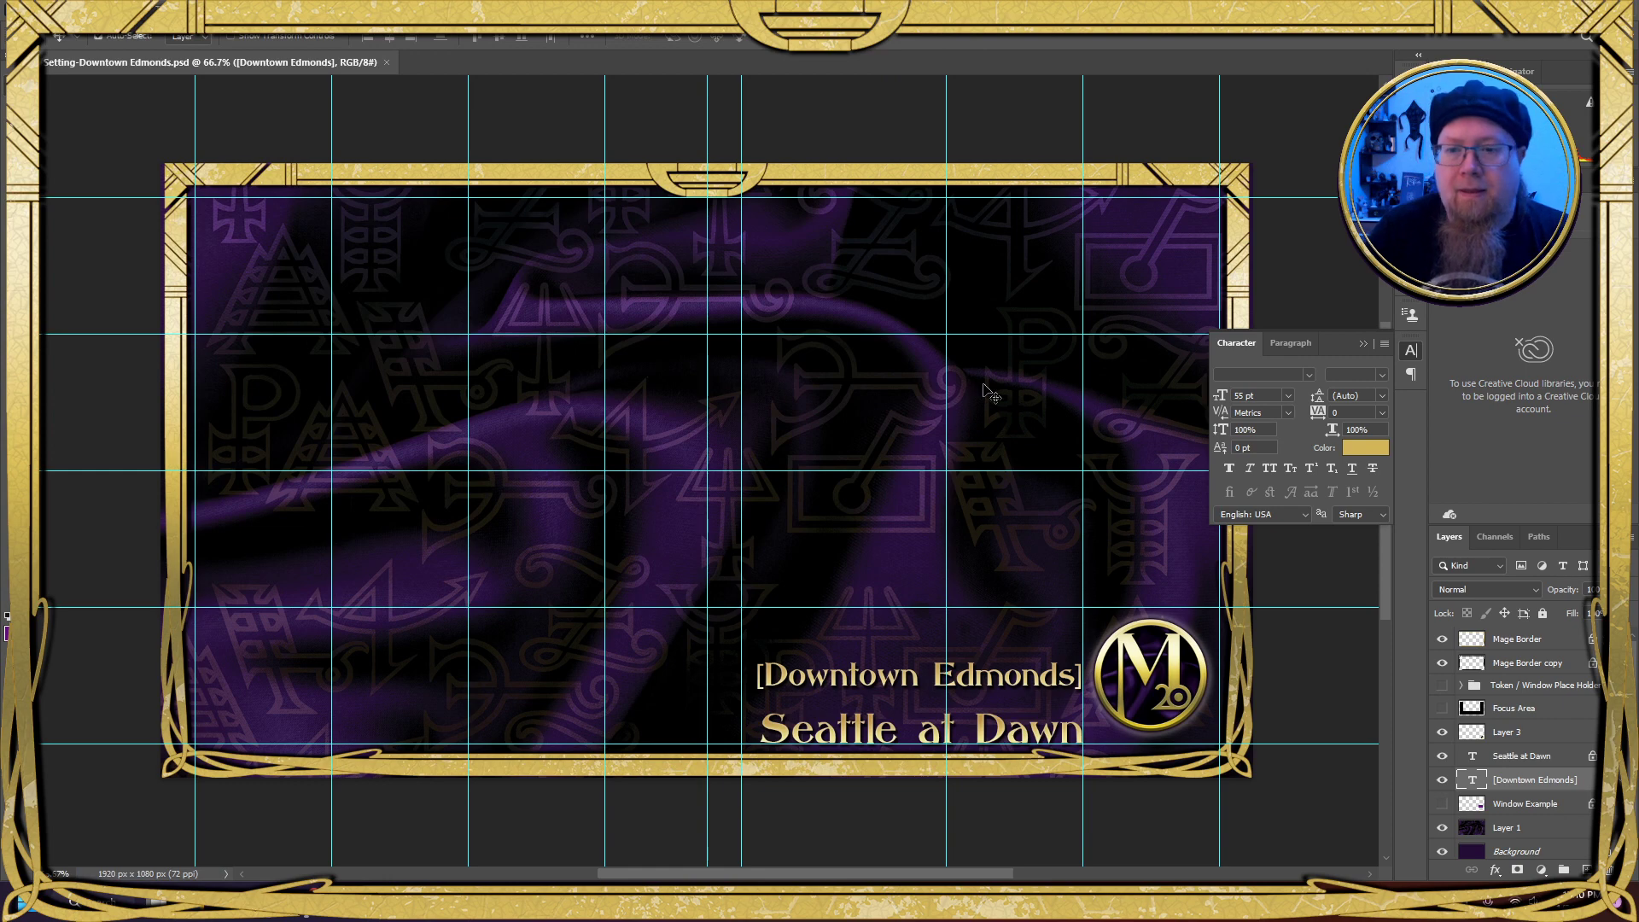
Collapse the character settings, compare the grid overlay with the layout guides, and leave both hidden
{"action": "left_click", "coordinate": [1366, 342]}
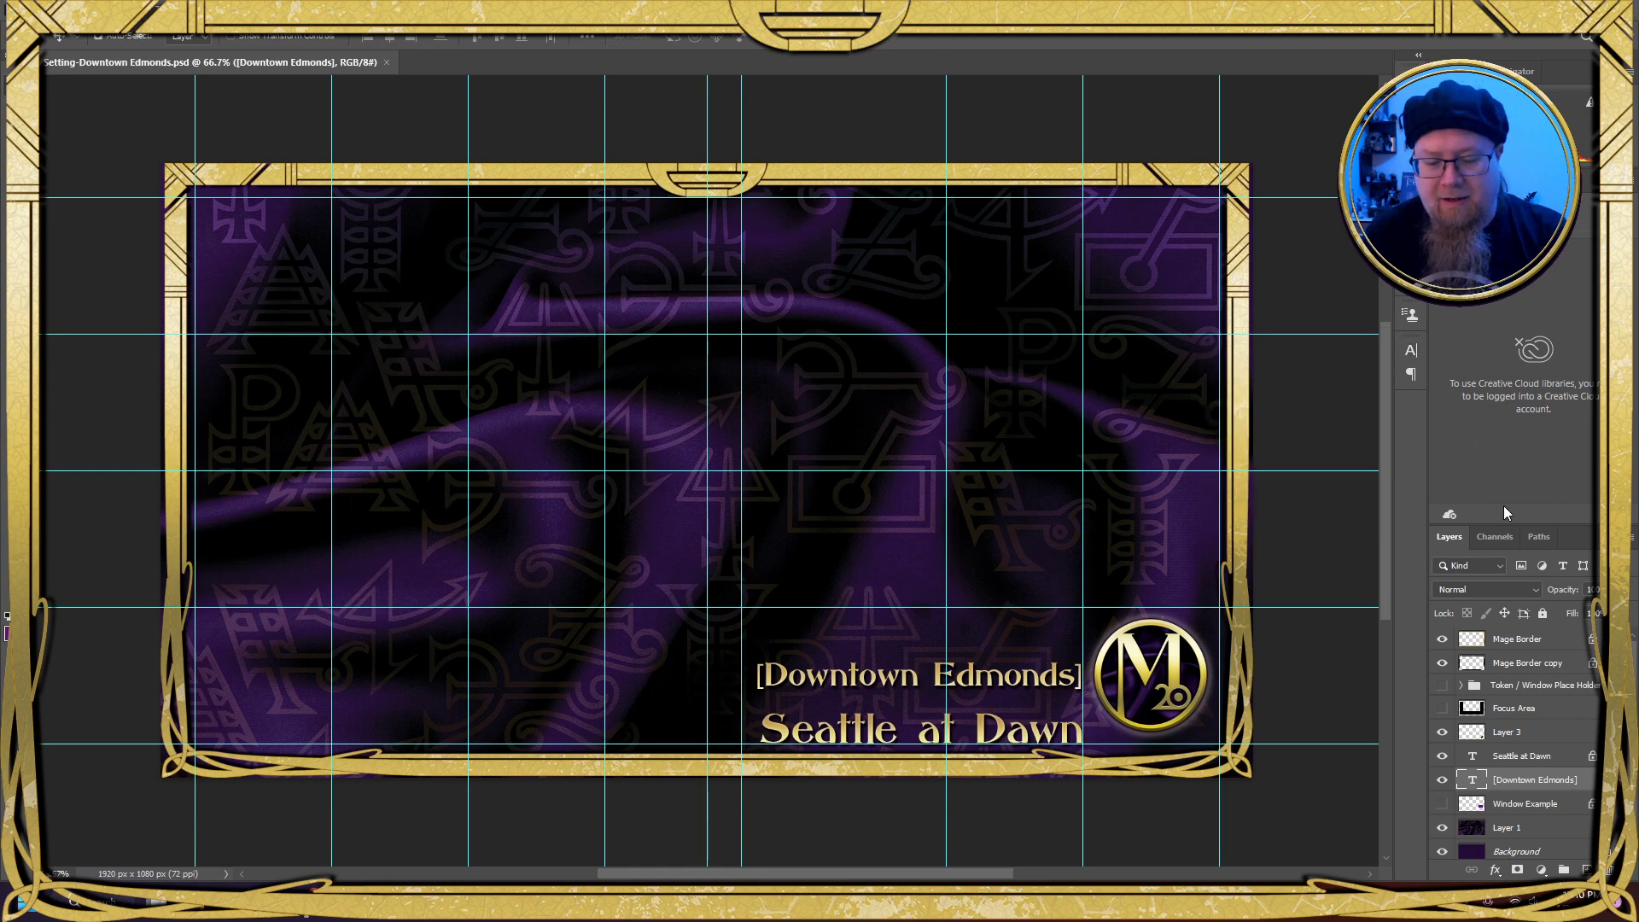
{"action": "key", "text": "ctrl+semicolon"}
{"action": "key", "text": "ctrl+apostrophe"}
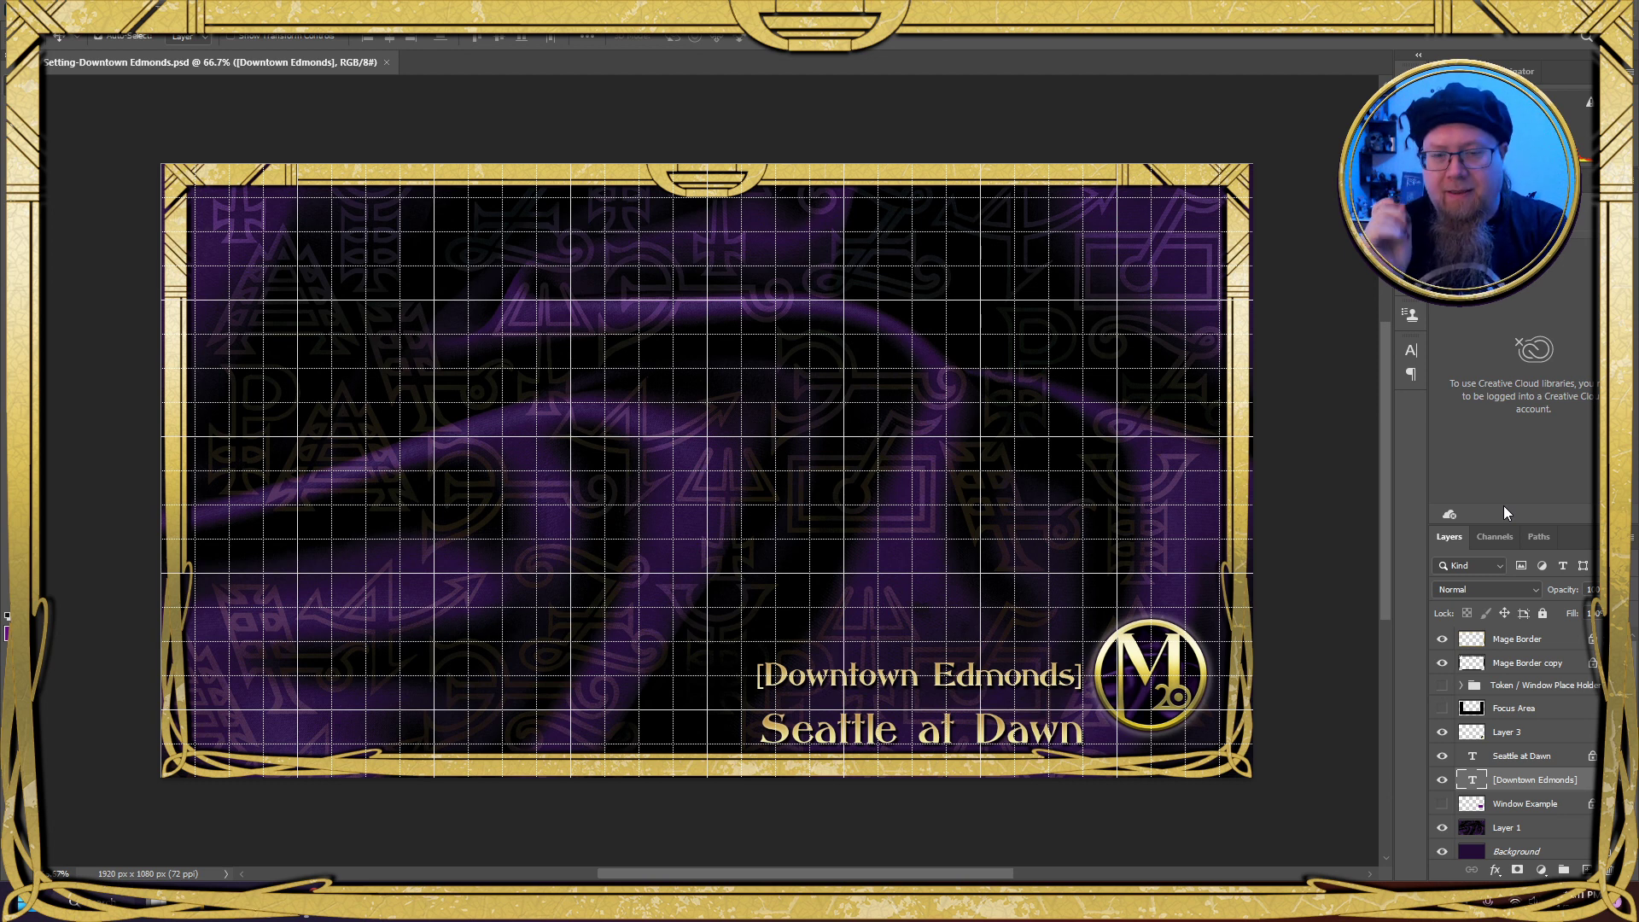
{"action": "key", "text": "ctrl+apostrophe"}
{"action": "key", "text": "ctrl+semicolon"}
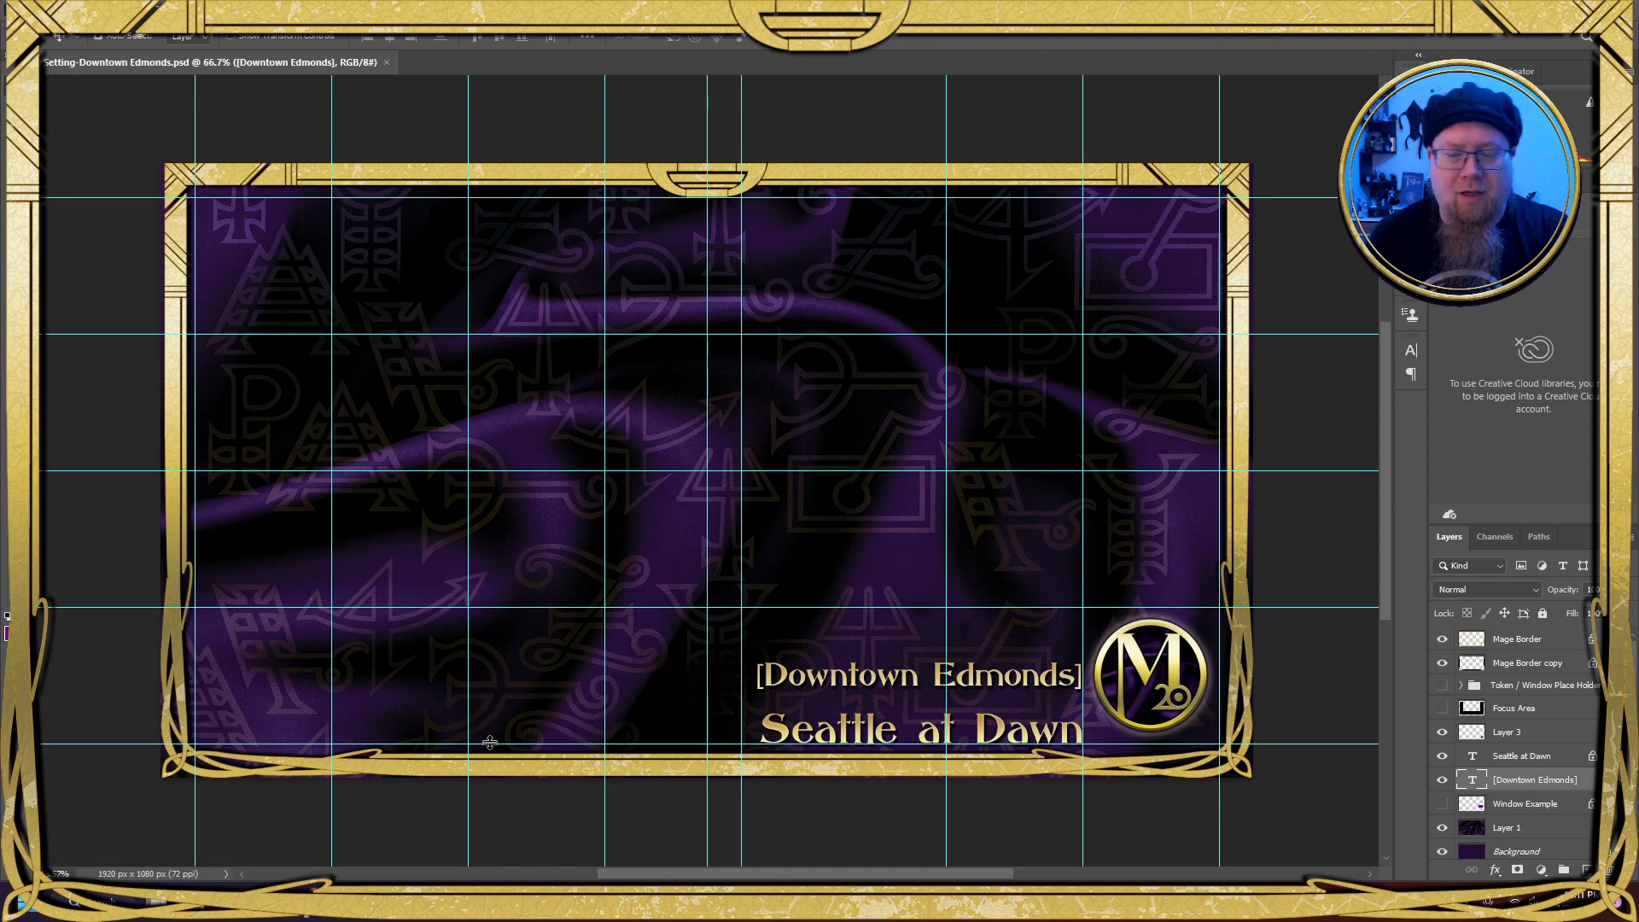
{"action": "key", "text": "ctrl"}
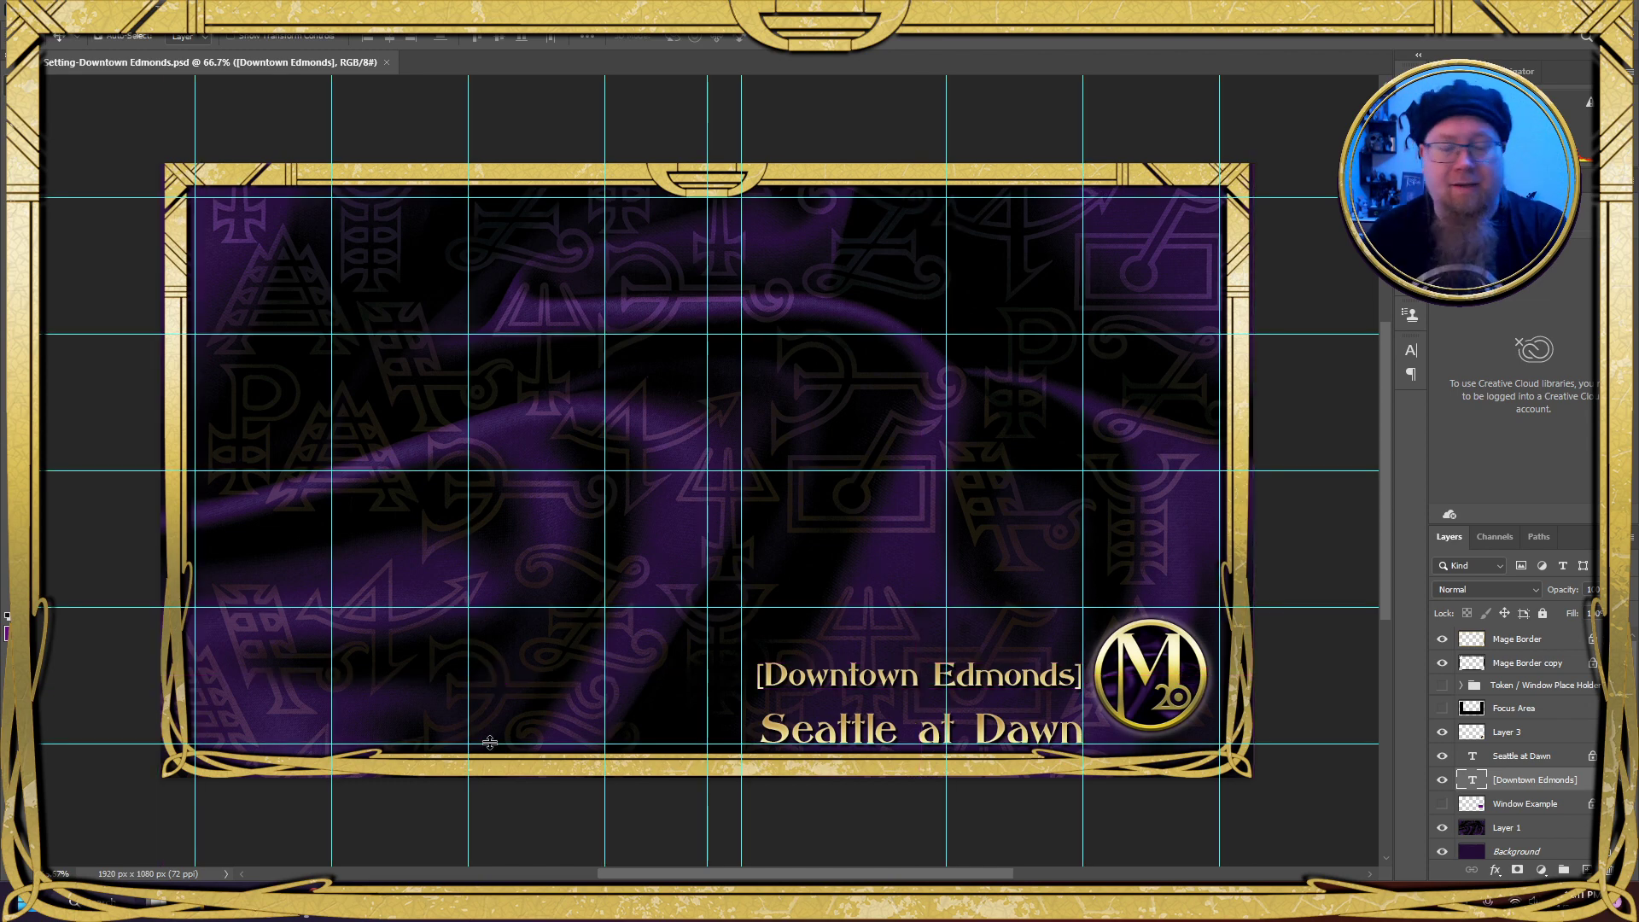
{"action": "key", "text": "ctrl+semicolon"}
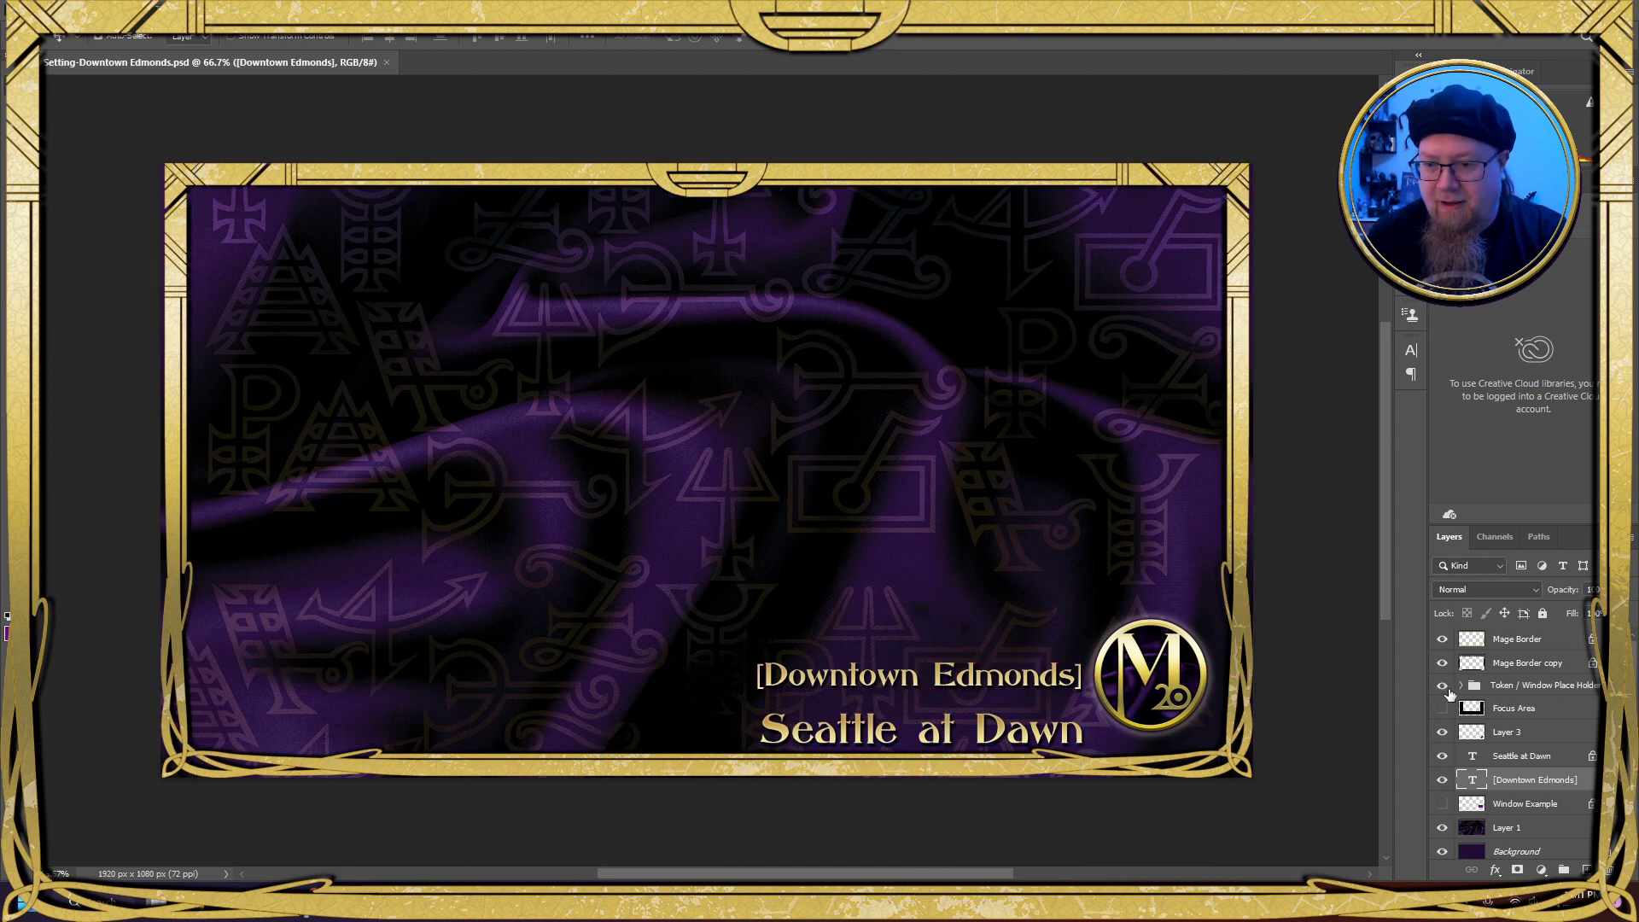
Preview the token and window placeholder group, then hide every layer except Background and select Background
{"action": "left_click", "coordinate": [1444, 686]}
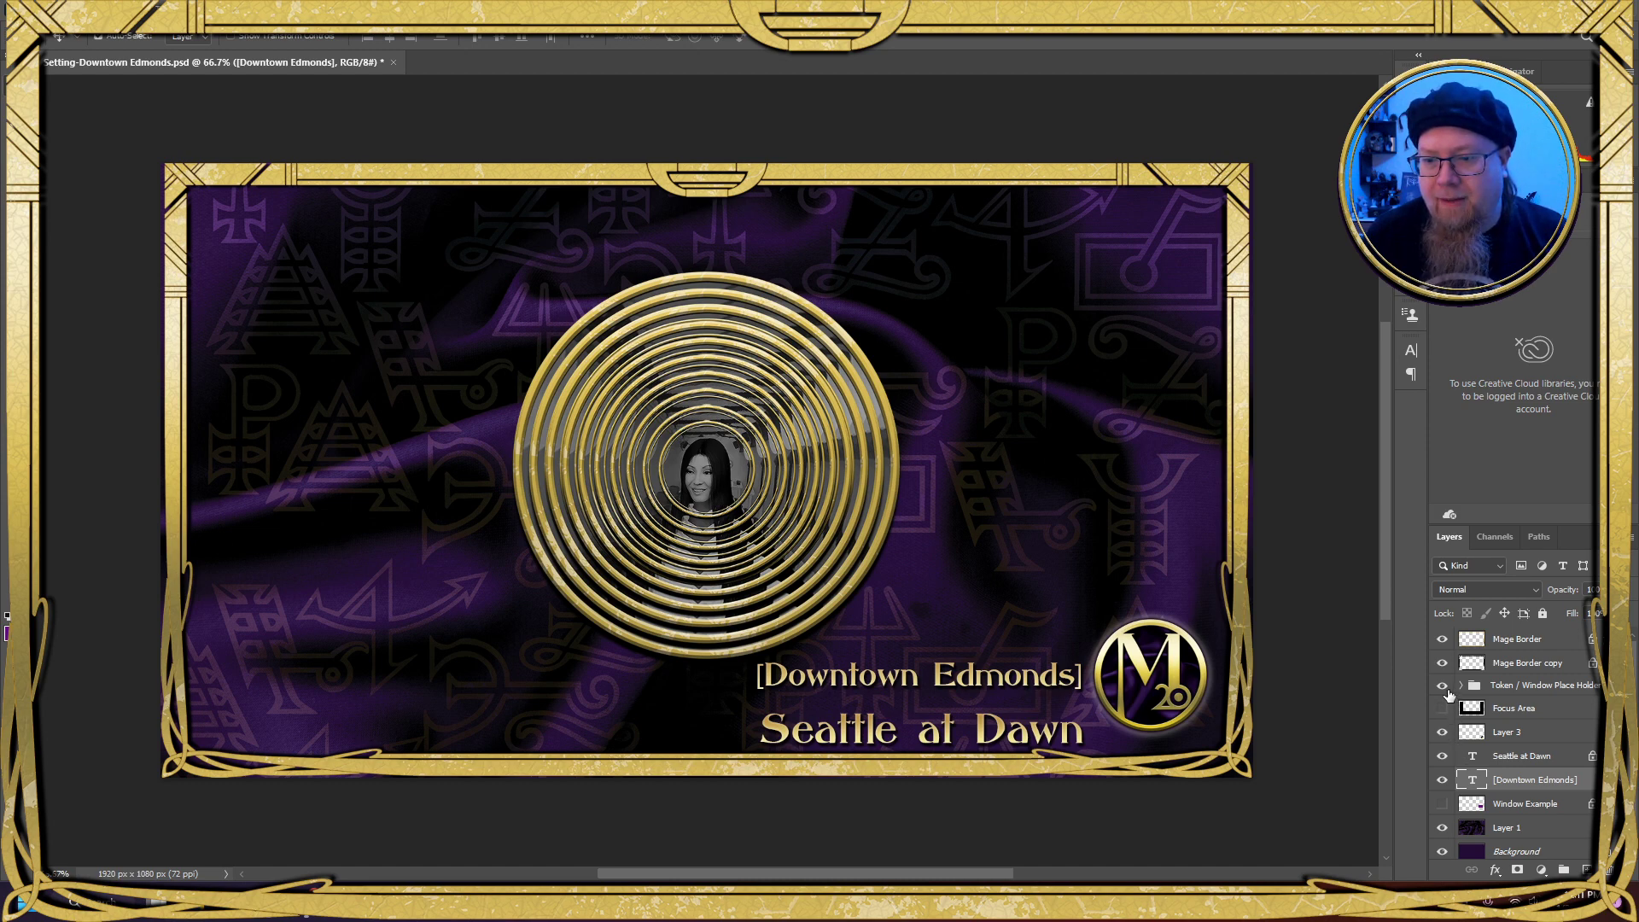
{"action": "left_click", "coordinate": [1445, 689]}
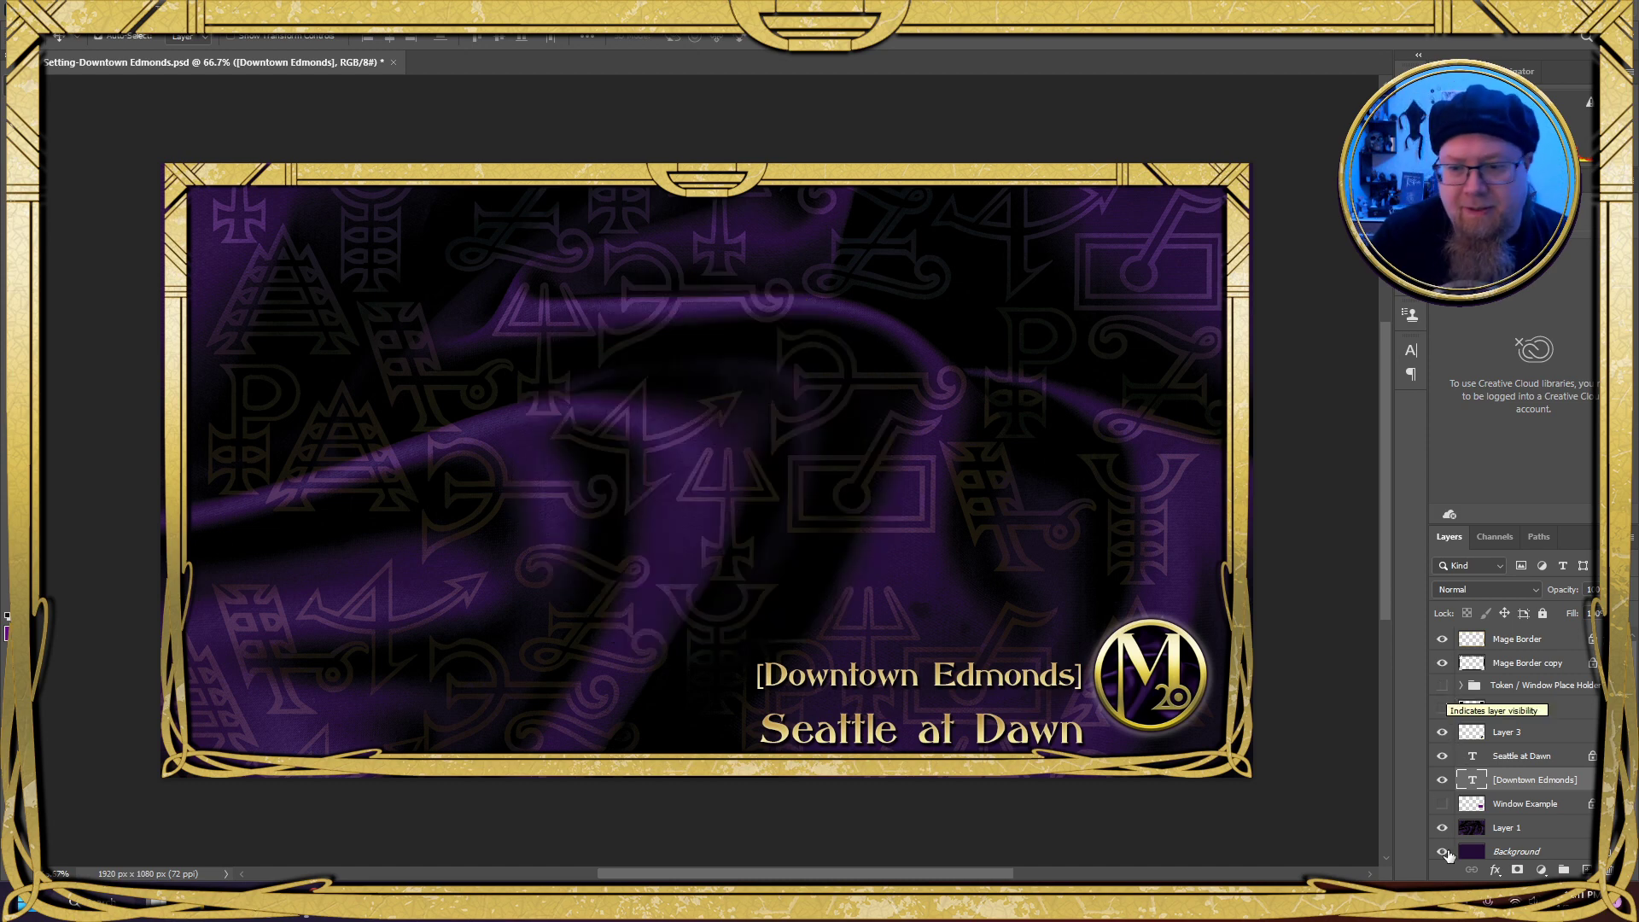
{"action": "scroll", "coordinate": [1544, 842], "scroll_direction": "down", "scroll_amount": 1}
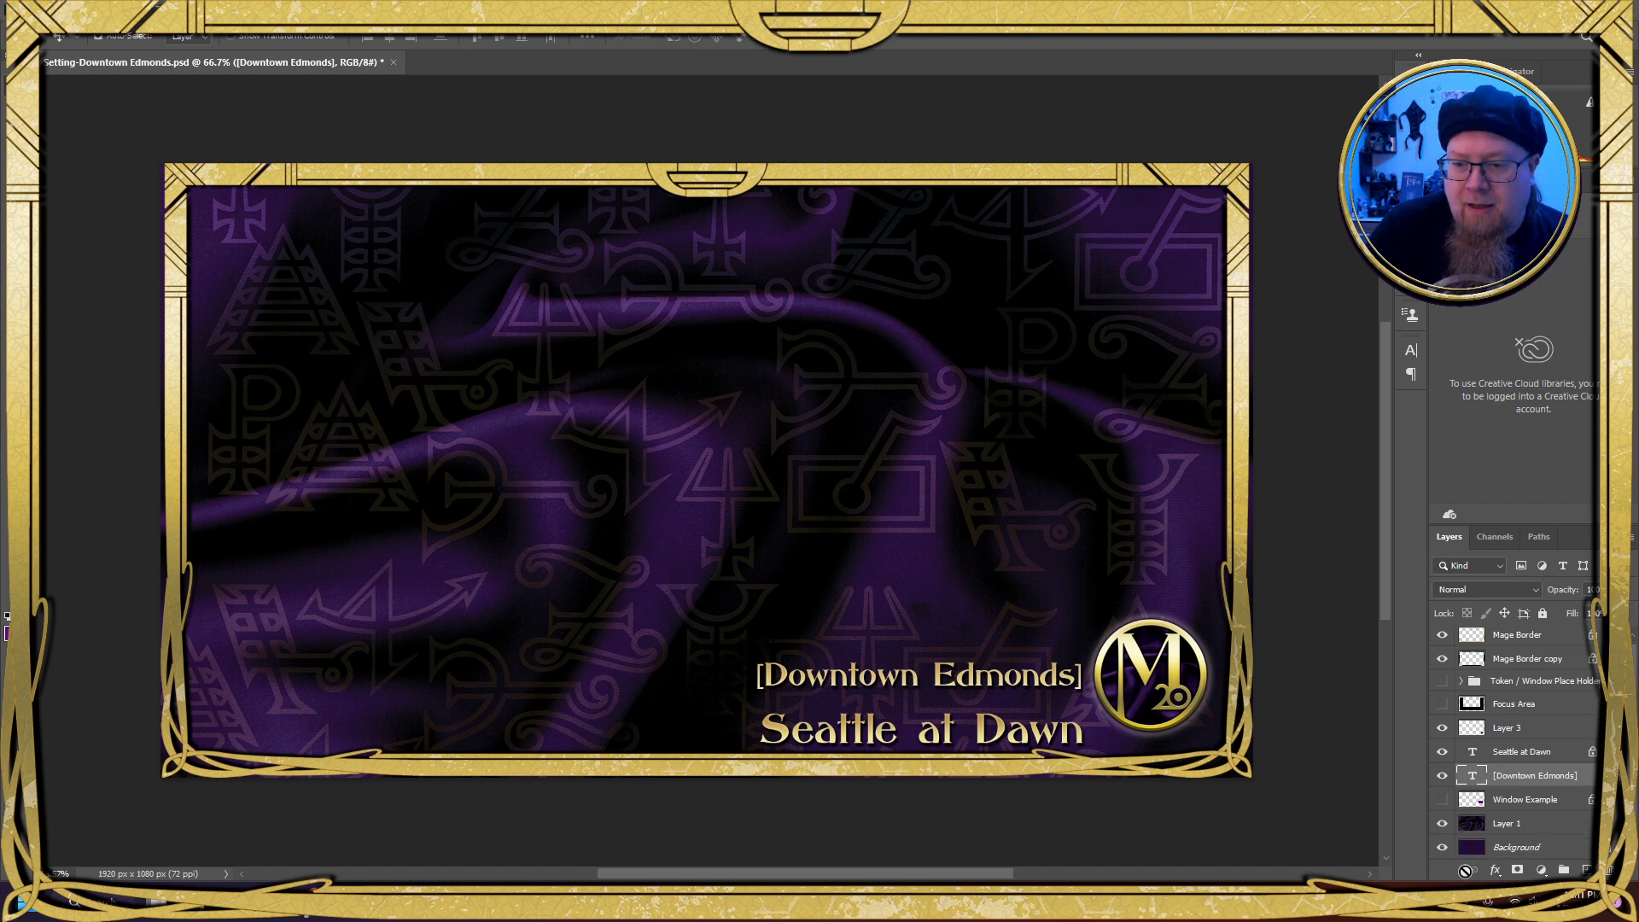
{"action": "left_click_drag", "start_coordinate": [1443, 824], "coordinate": [1442, 635]}
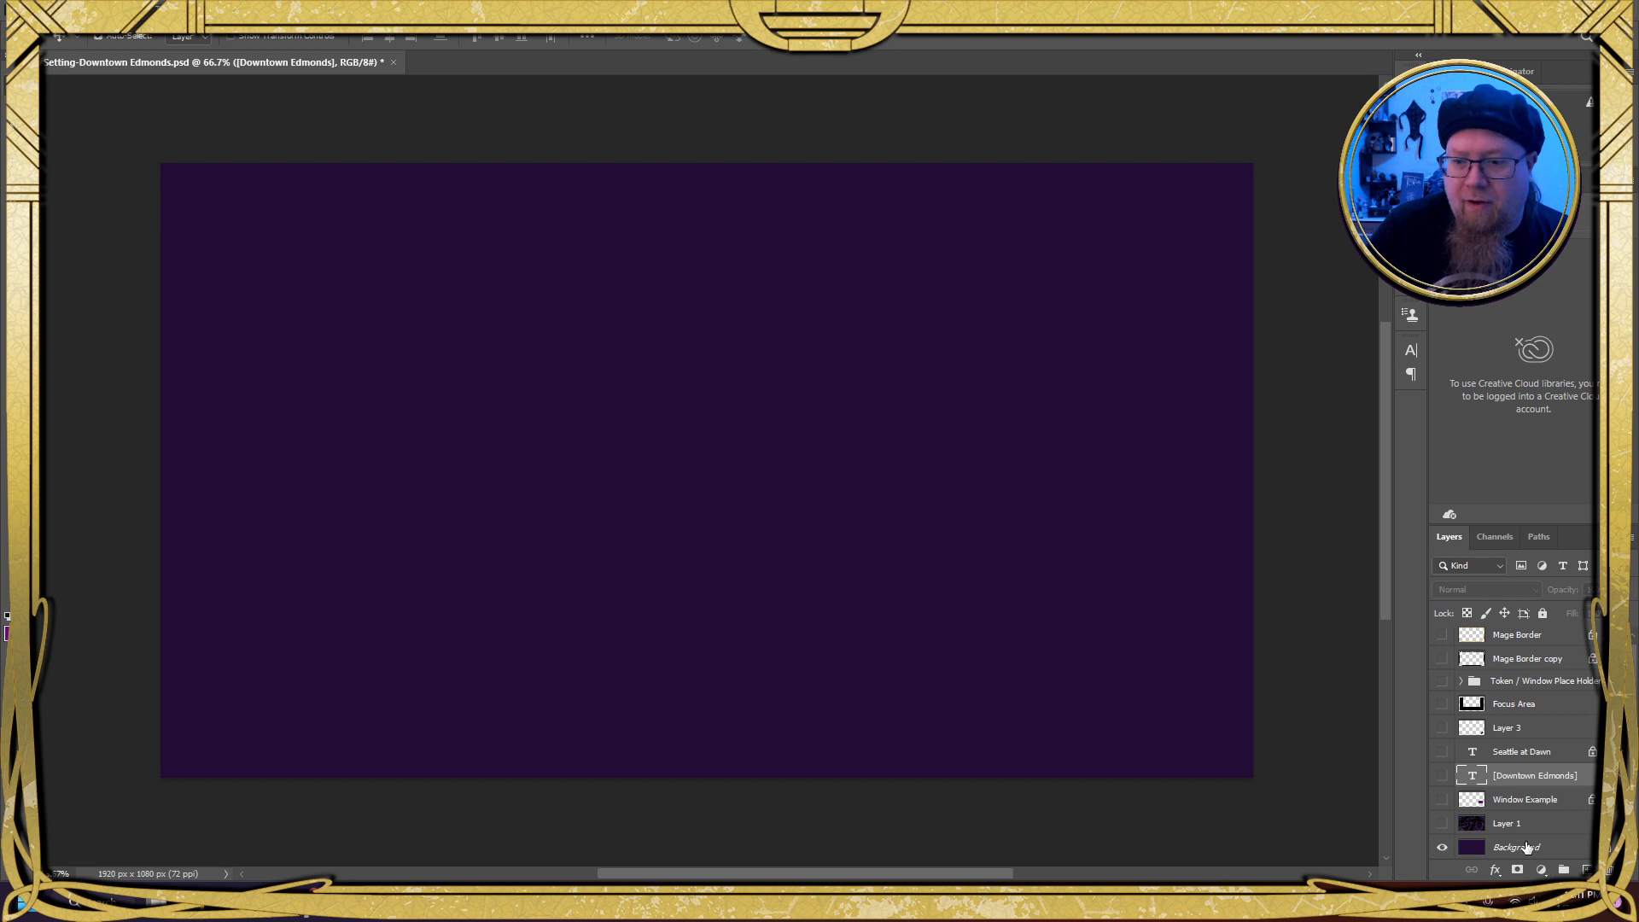
{"action": "left_click", "coordinate": [1528, 848]}
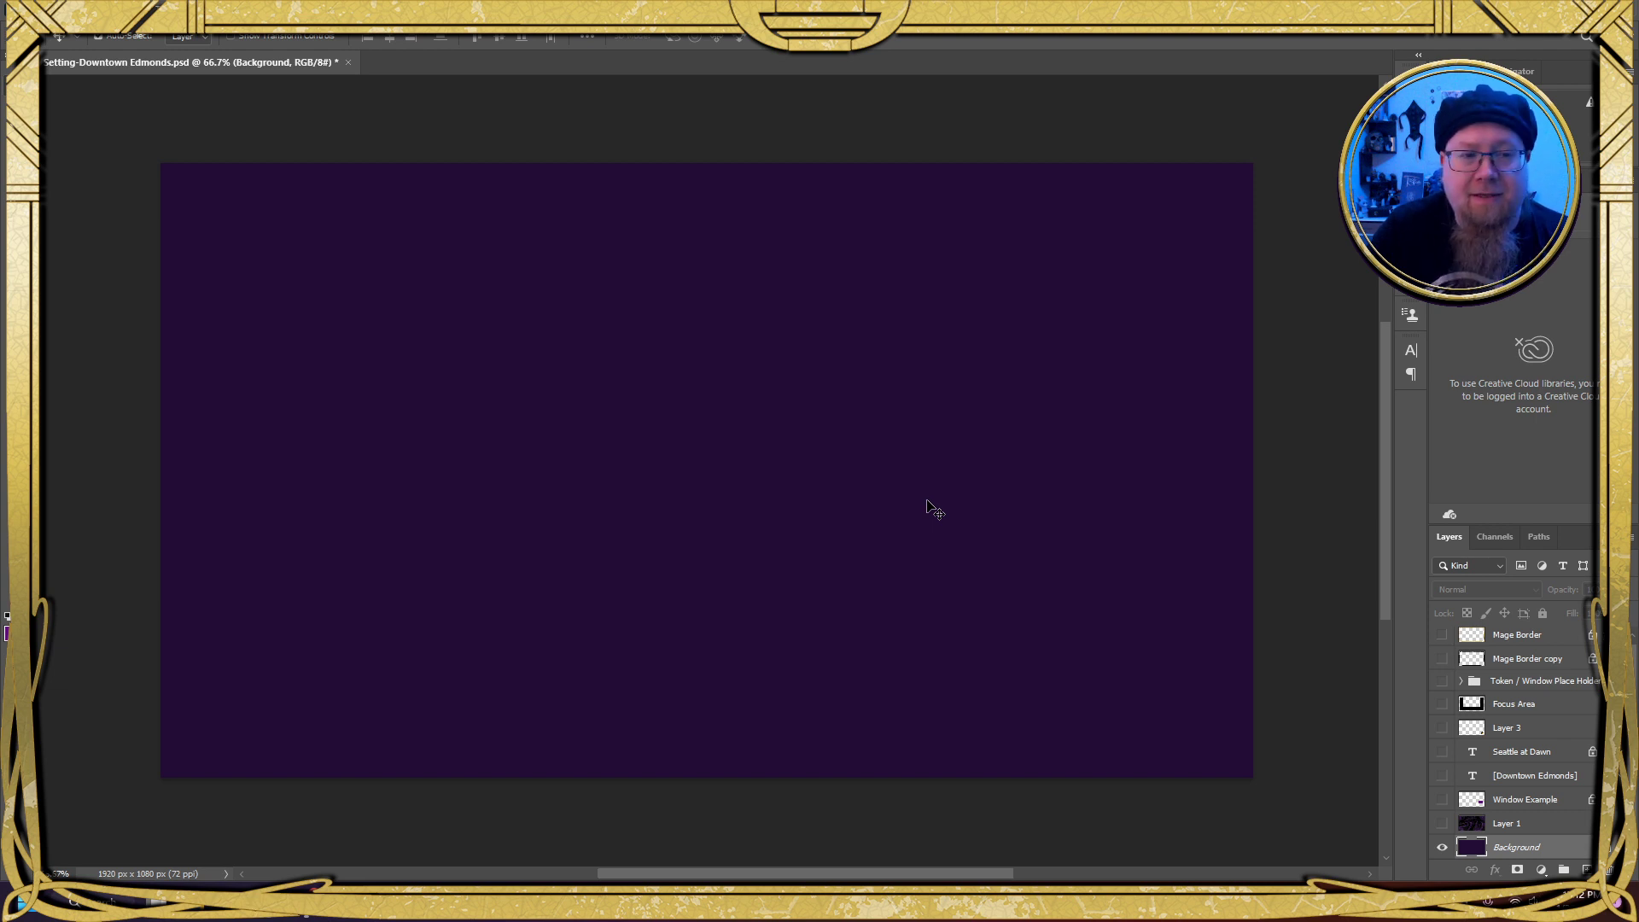
Show Layer 1 and Window Example, and move the purple example window toward the middle of the canvas
{"action": "left_click", "coordinate": [1442, 823]}
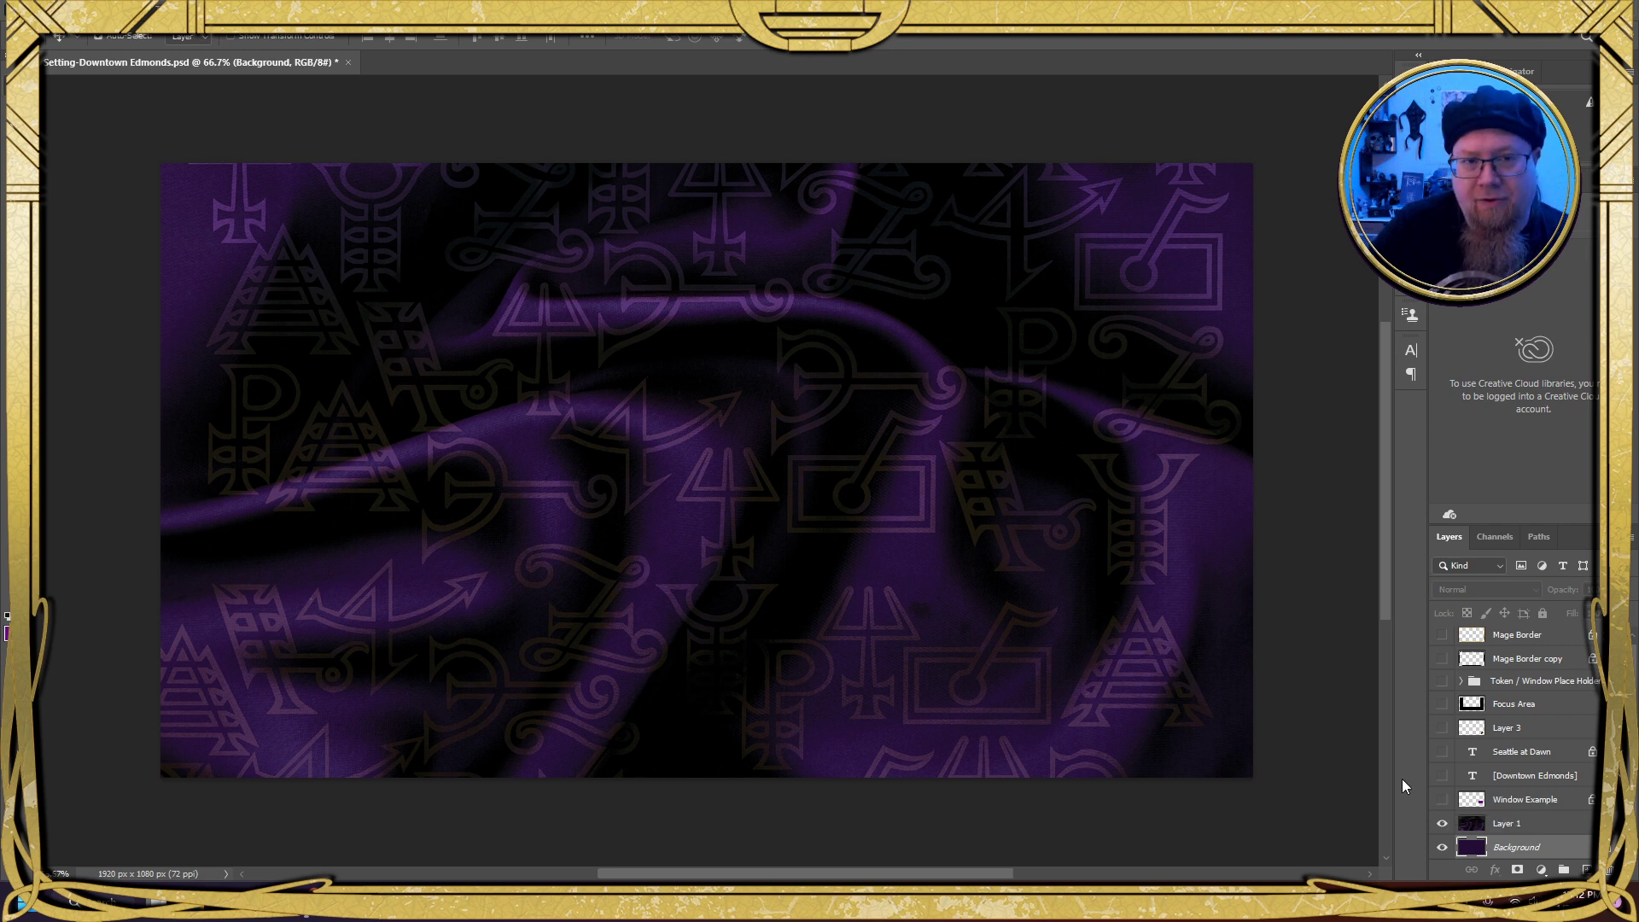
{"action": "left_click", "coordinate": [1442, 802]}
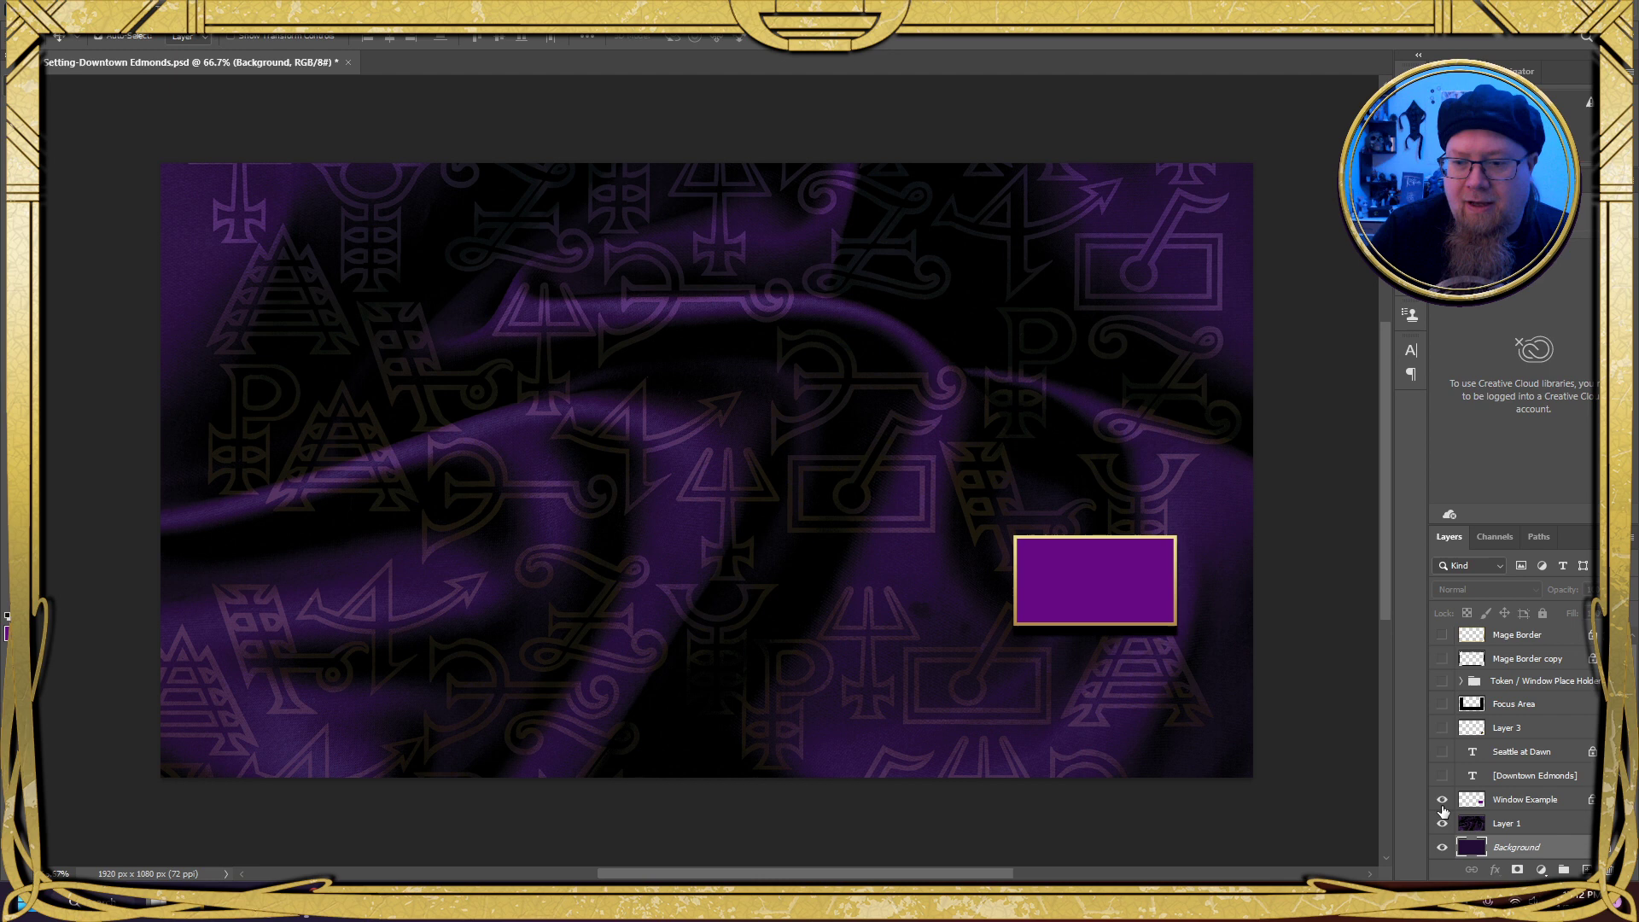
{"action": "left_click", "coordinate": [1542, 803]}
{"action": "left_click_drag", "start_coordinate": [1082, 607], "coordinate": [832, 451]}
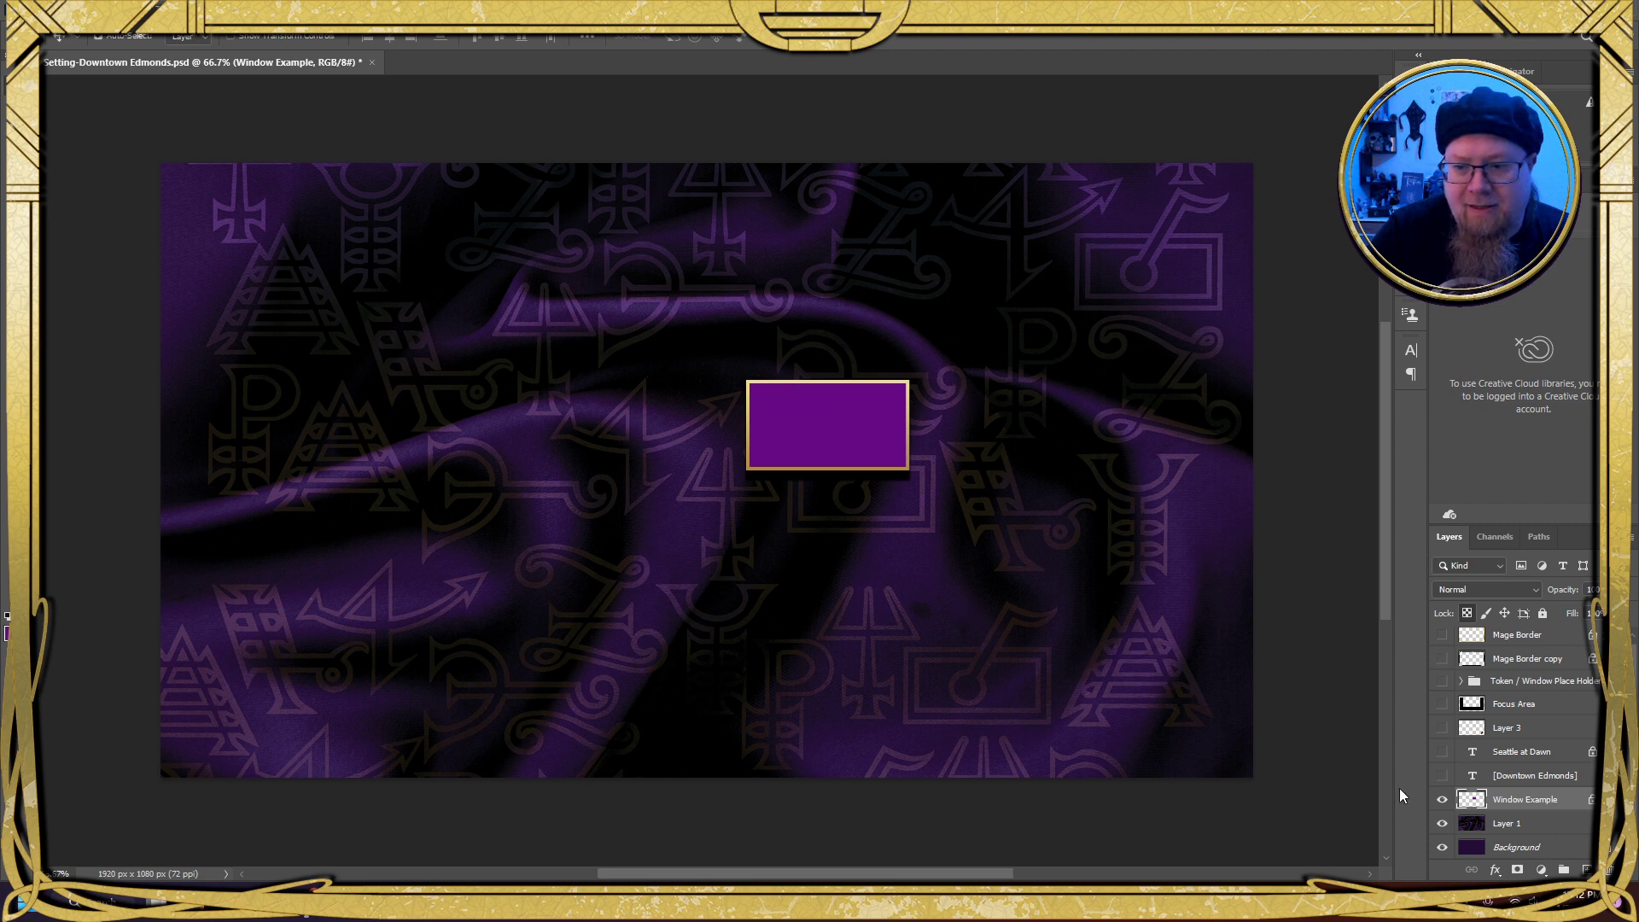
Examine the Window Example layer's effects and its available layer style commands
{"action": "left_click", "coordinate": [1616, 800]}
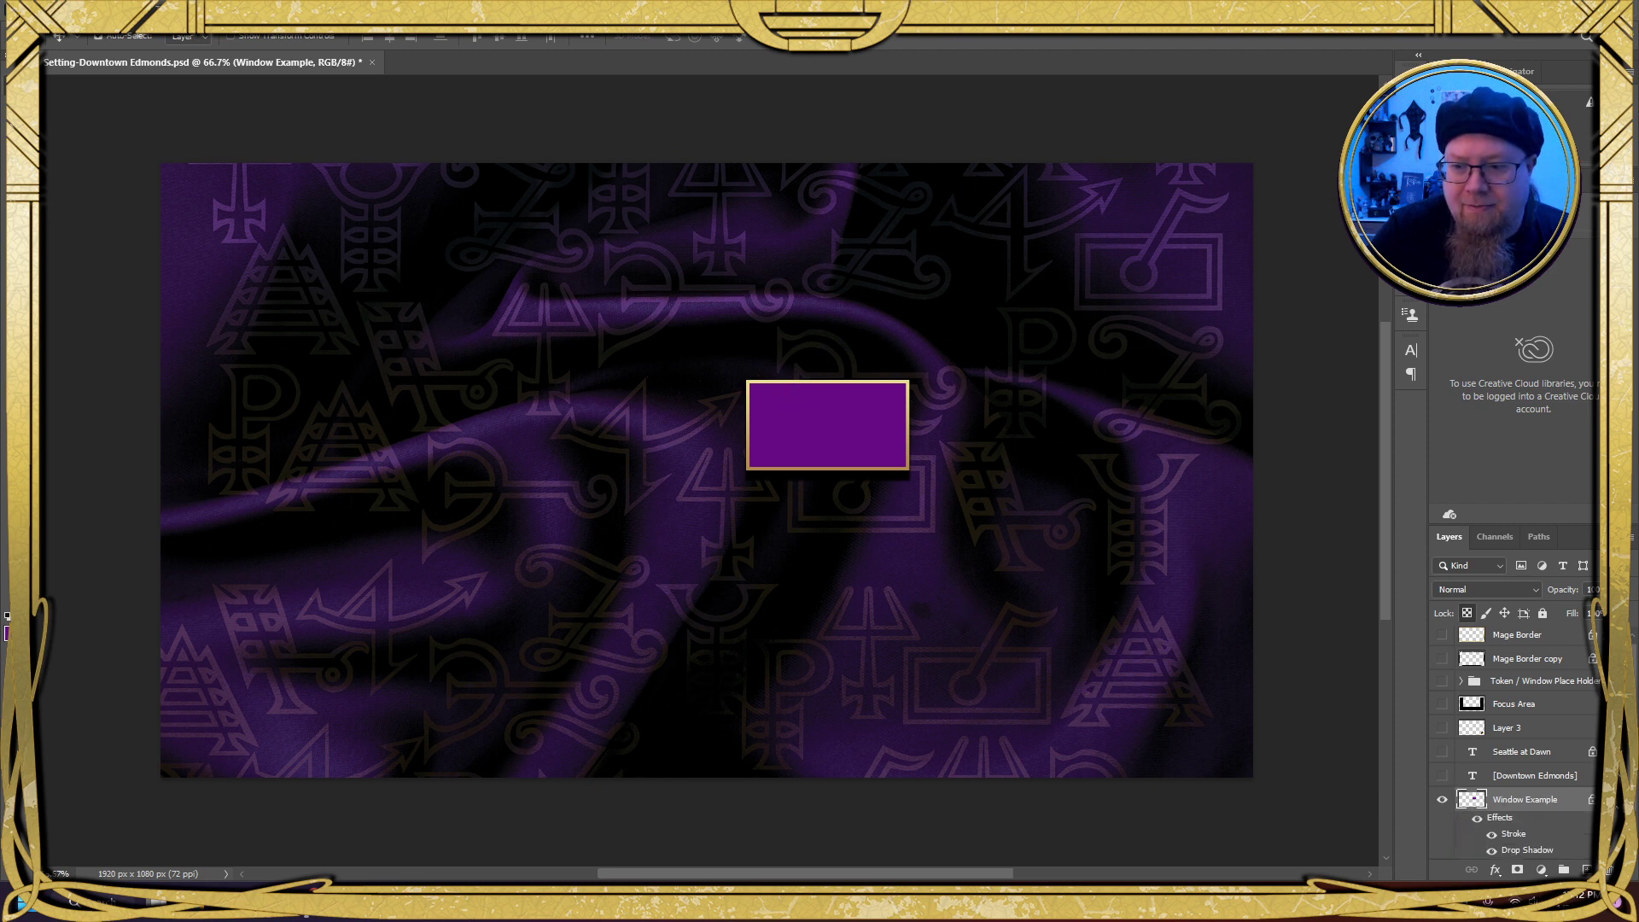
{"action": "left_click", "coordinate": [1616, 799]}
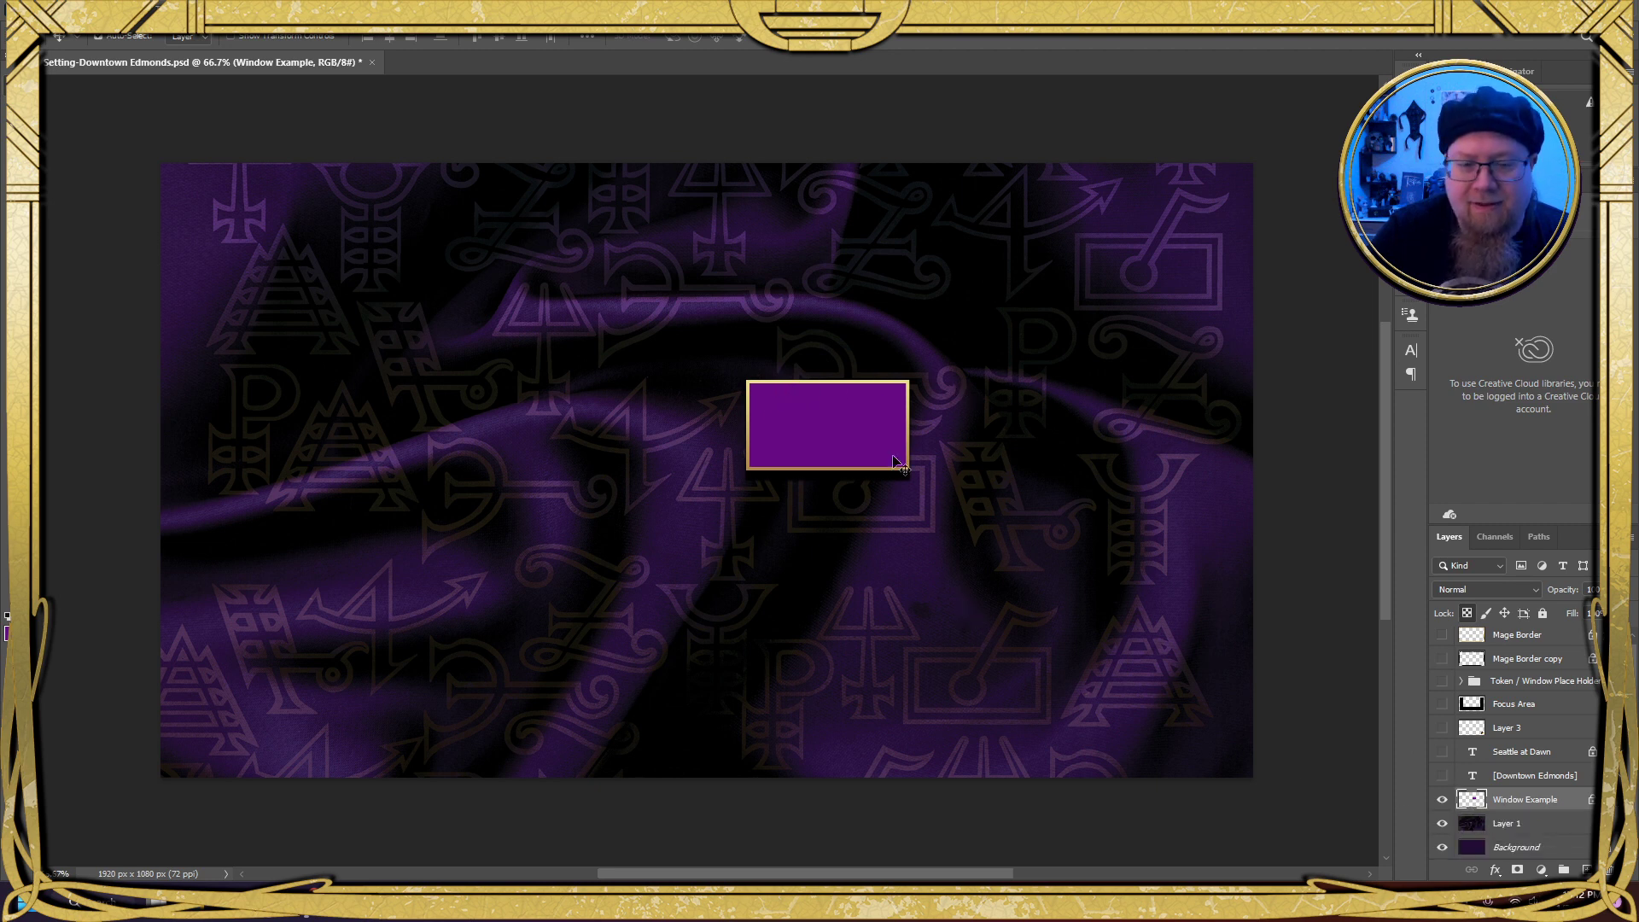
{"action": "right_click", "coordinate": [1550, 809]}
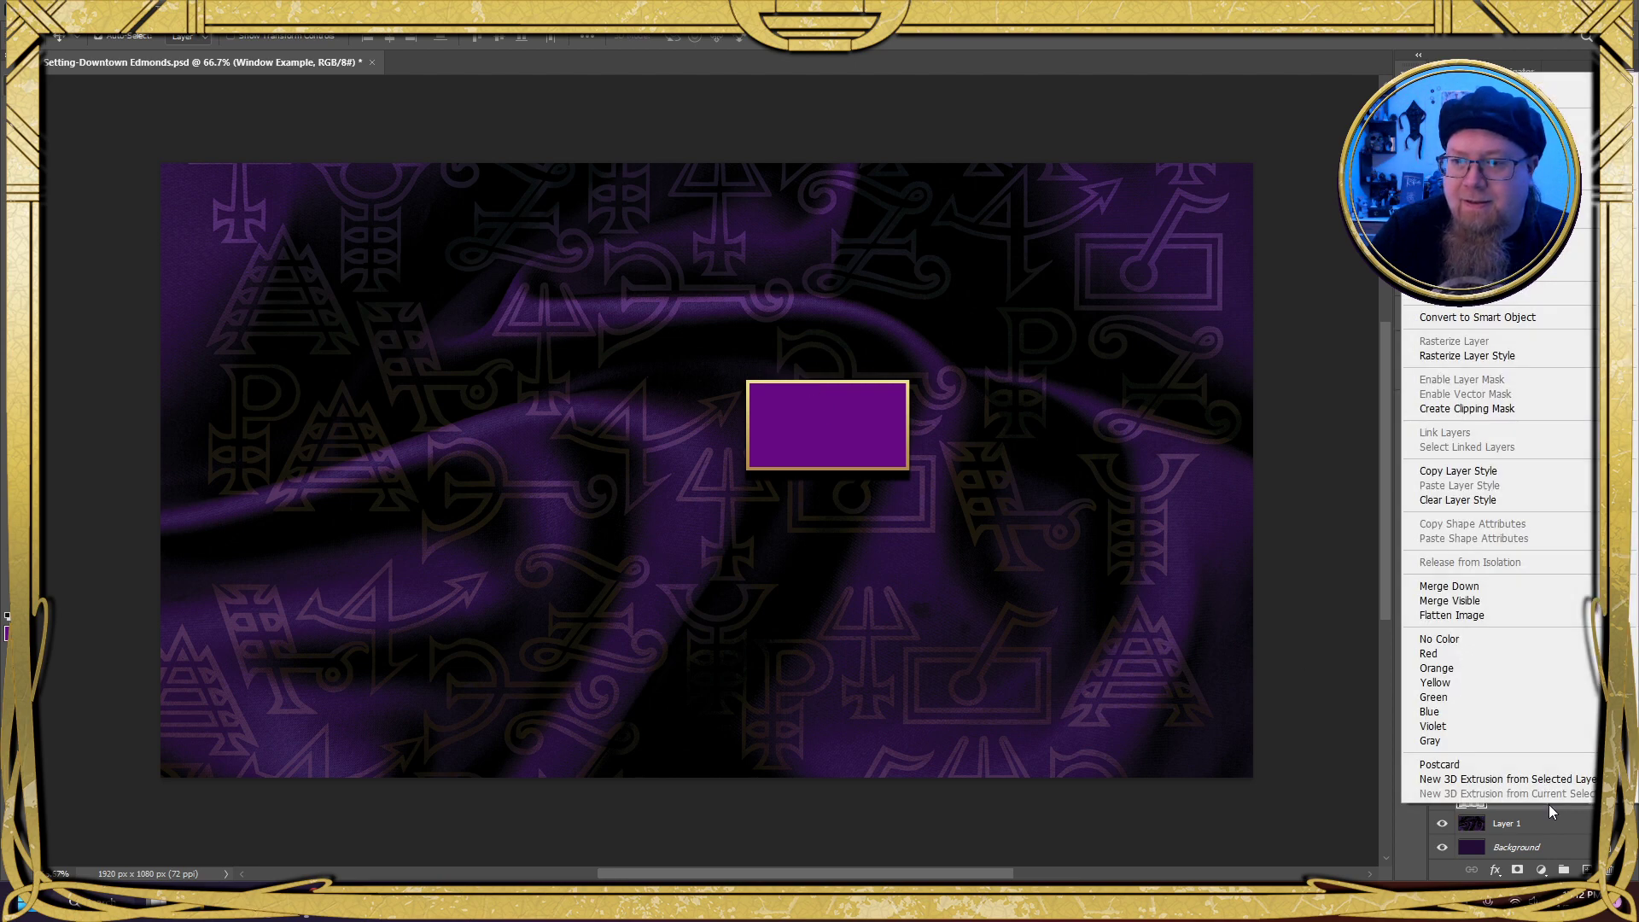
{"action": "left_click", "coordinate": [1545, 817]}
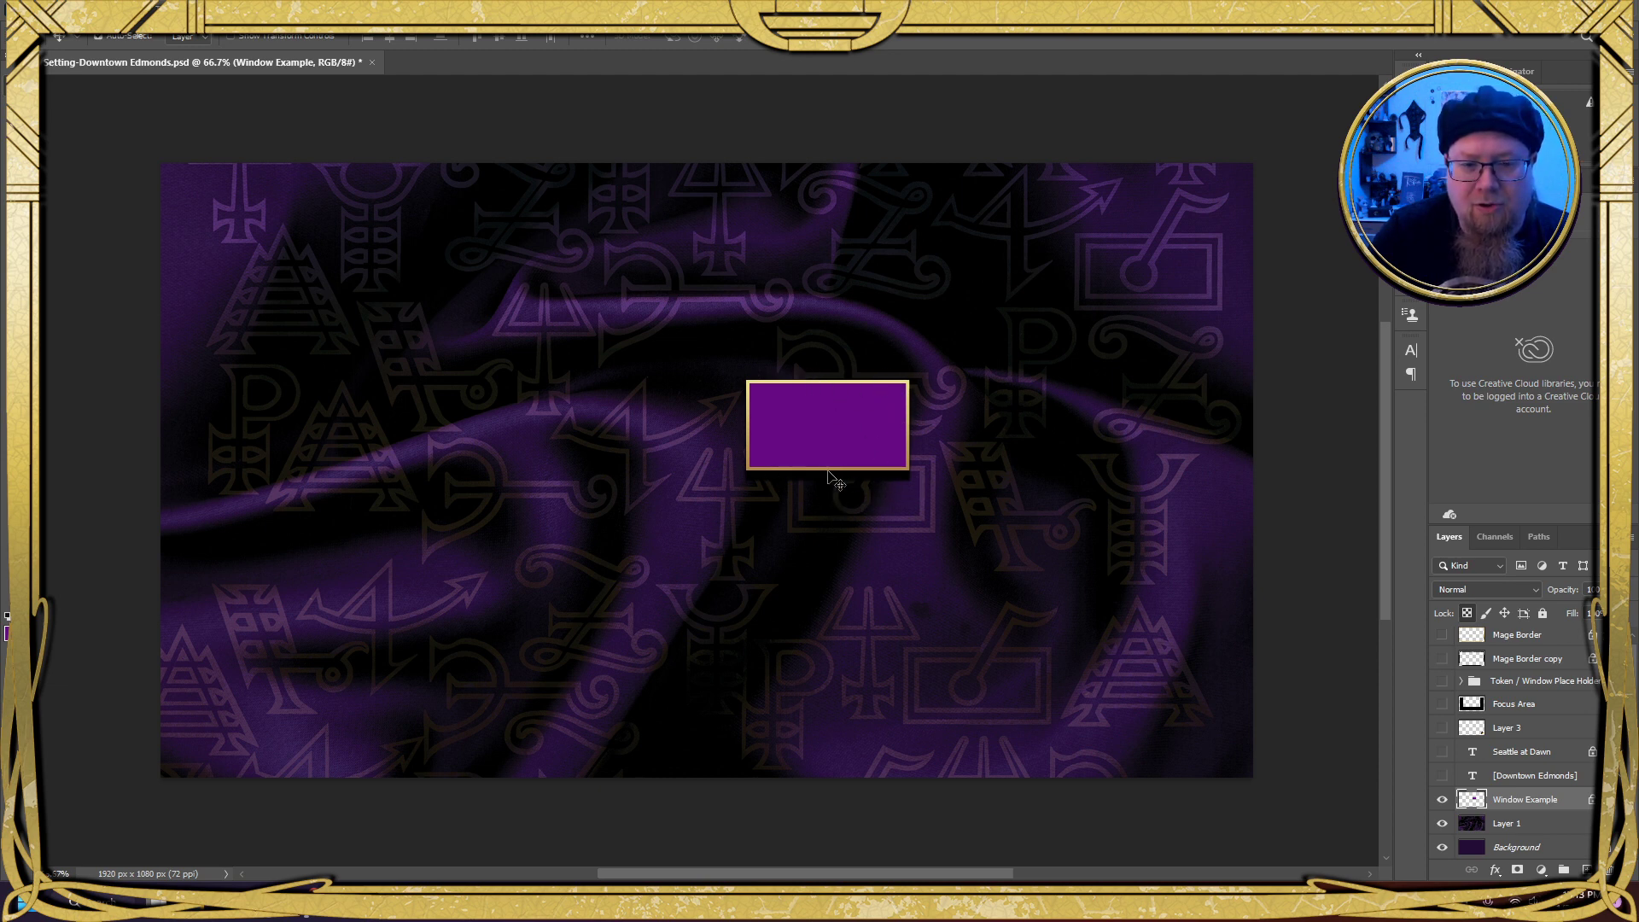
Move the example window around the canvas to try placements, leaving it right of centre in the lower half
{"action": "left_click_drag", "start_coordinate": [827, 444], "coordinate": [731, 425]}
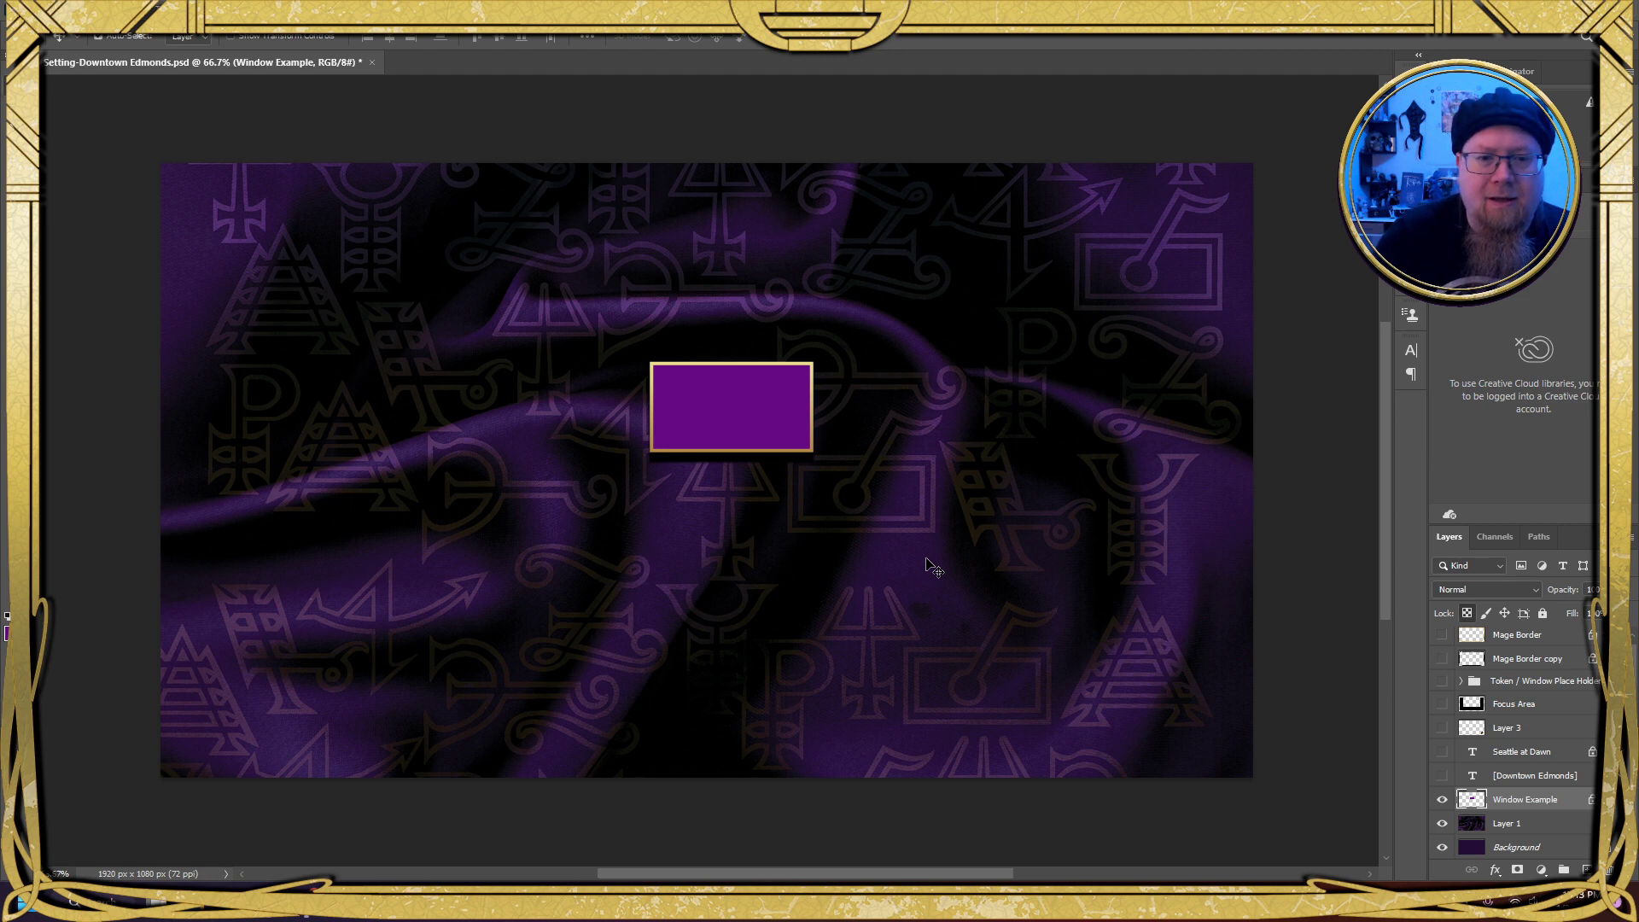
{"action": "left_click_drag", "start_coordinate": [769, 421], "coordinate": [776, 483]}
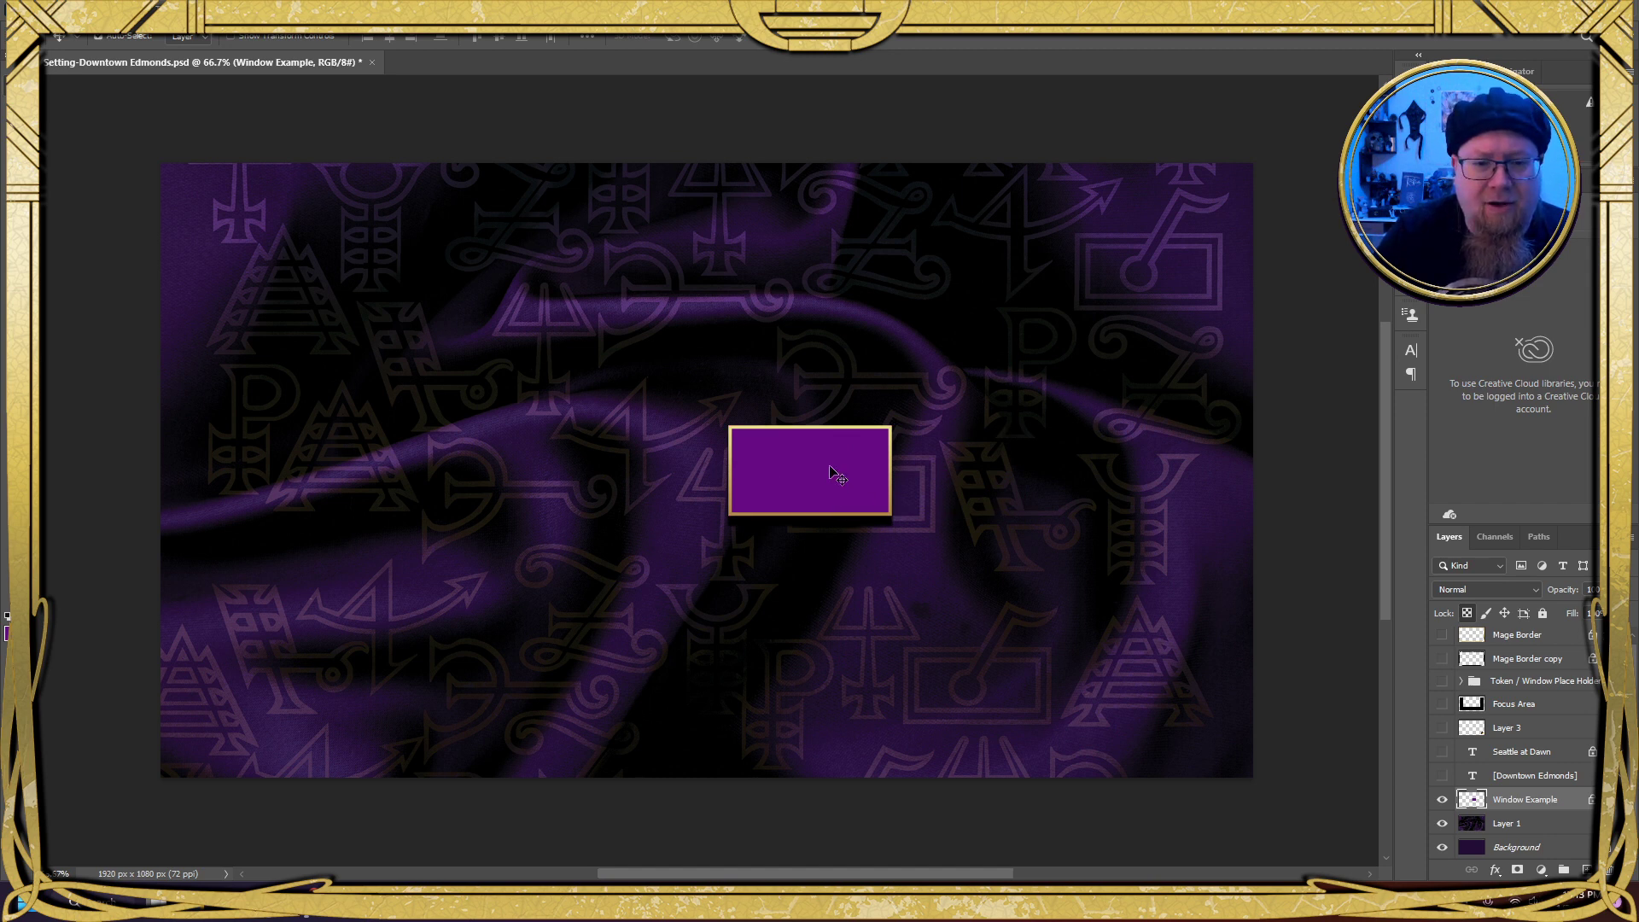
{"action": "left_click_drag", "start_coordinate": [833, 472], "coordinate": [872, 462]}
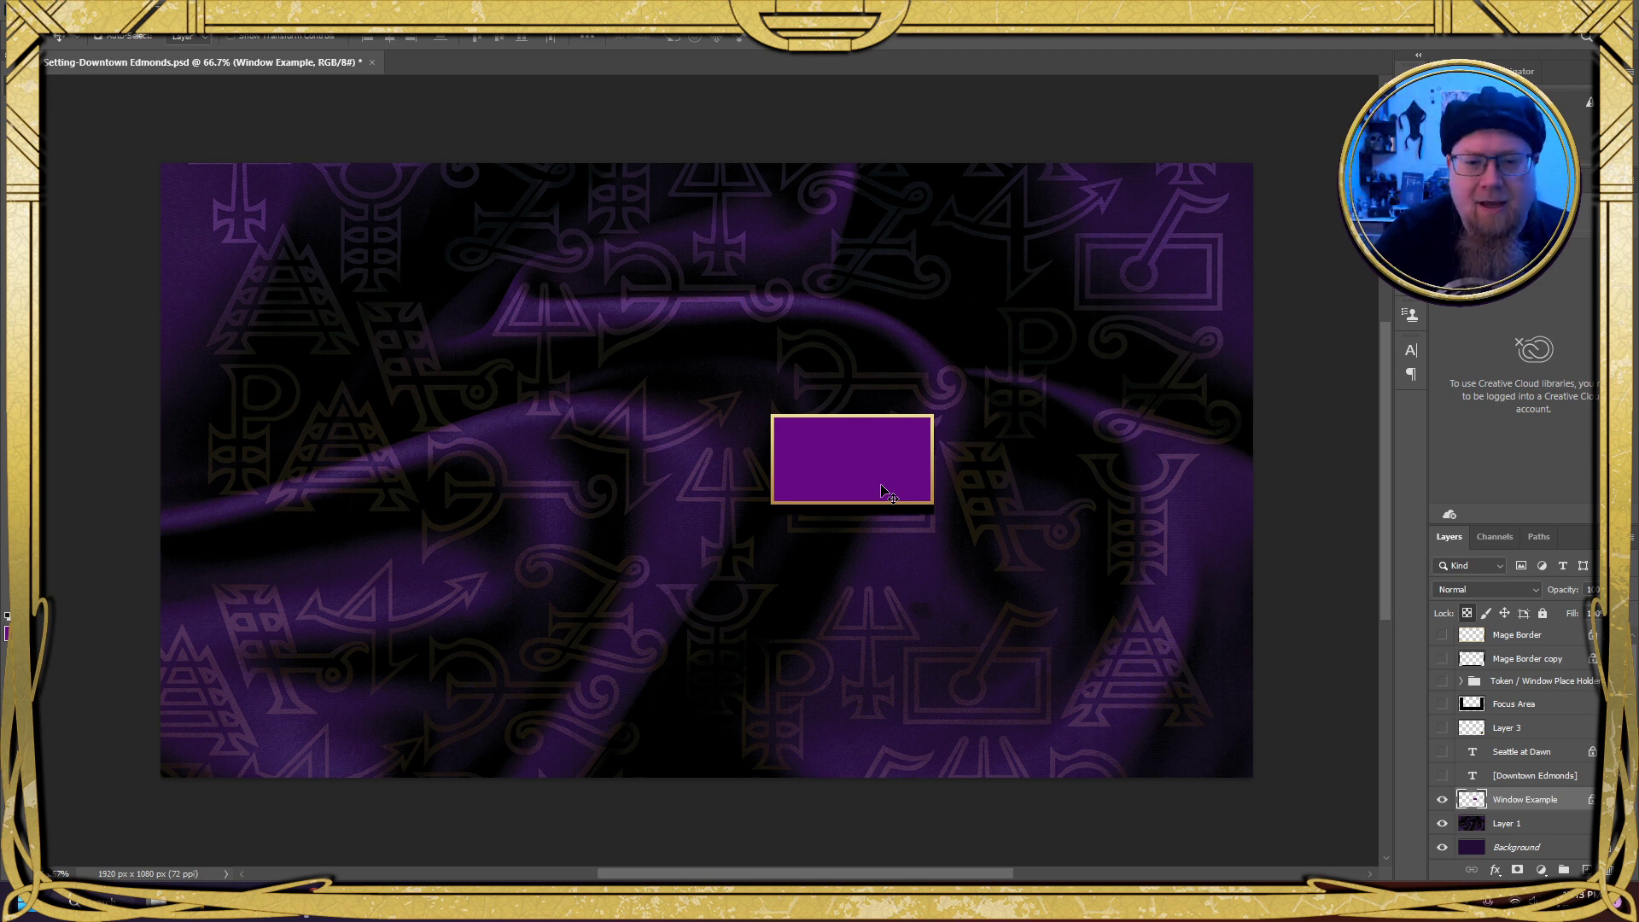
{"action": "left_click_drag", "start_coordinate": [886, 488], "coordinate": [736, 429]}
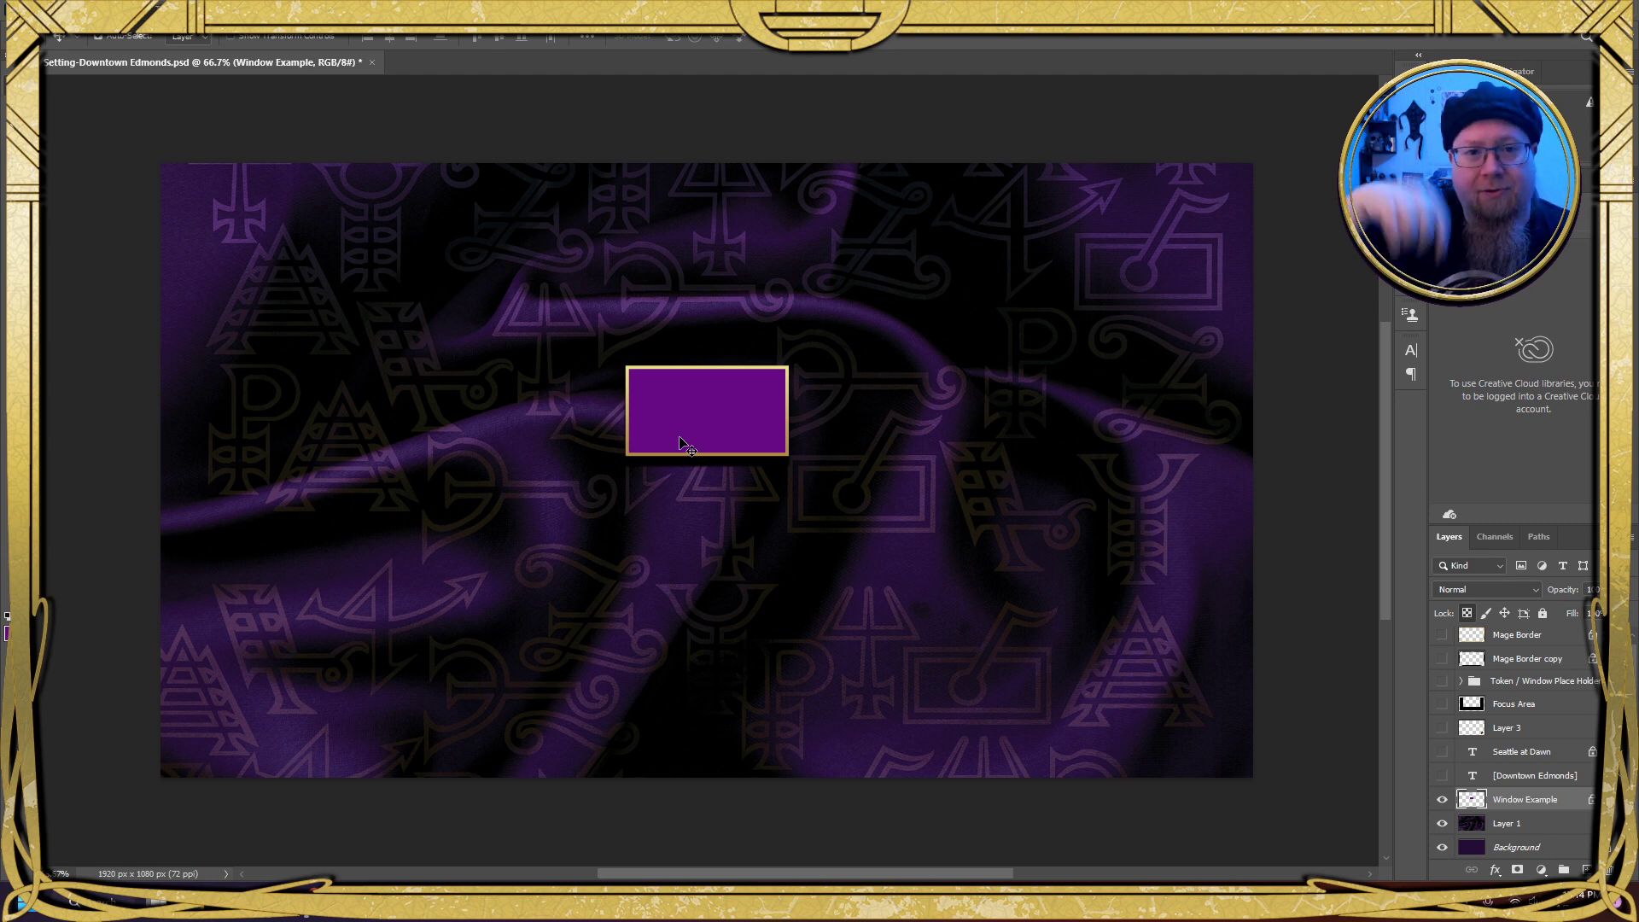
{"action": "left_click_drag", "start_coordinate": [680, 441], "coordinate": [1023, 562]}
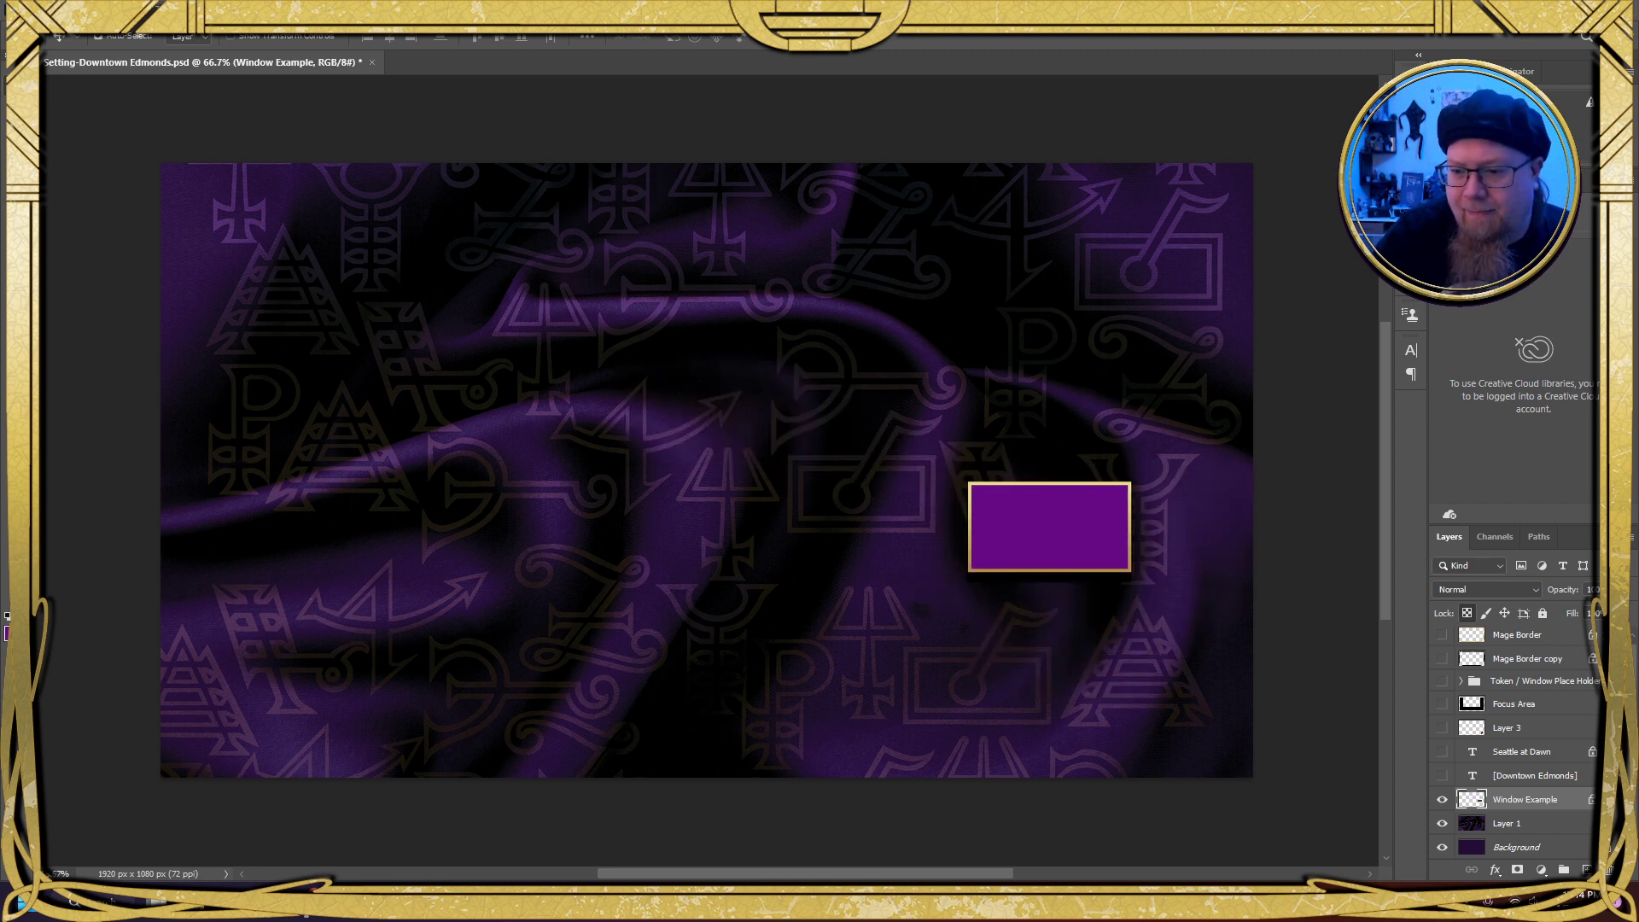
Show the Seattle at Dawn and [Downtown Edmonds] text layers and the M20 logo on Layer 3
{"action": "left_click", "coordinate": [1443, 752]}
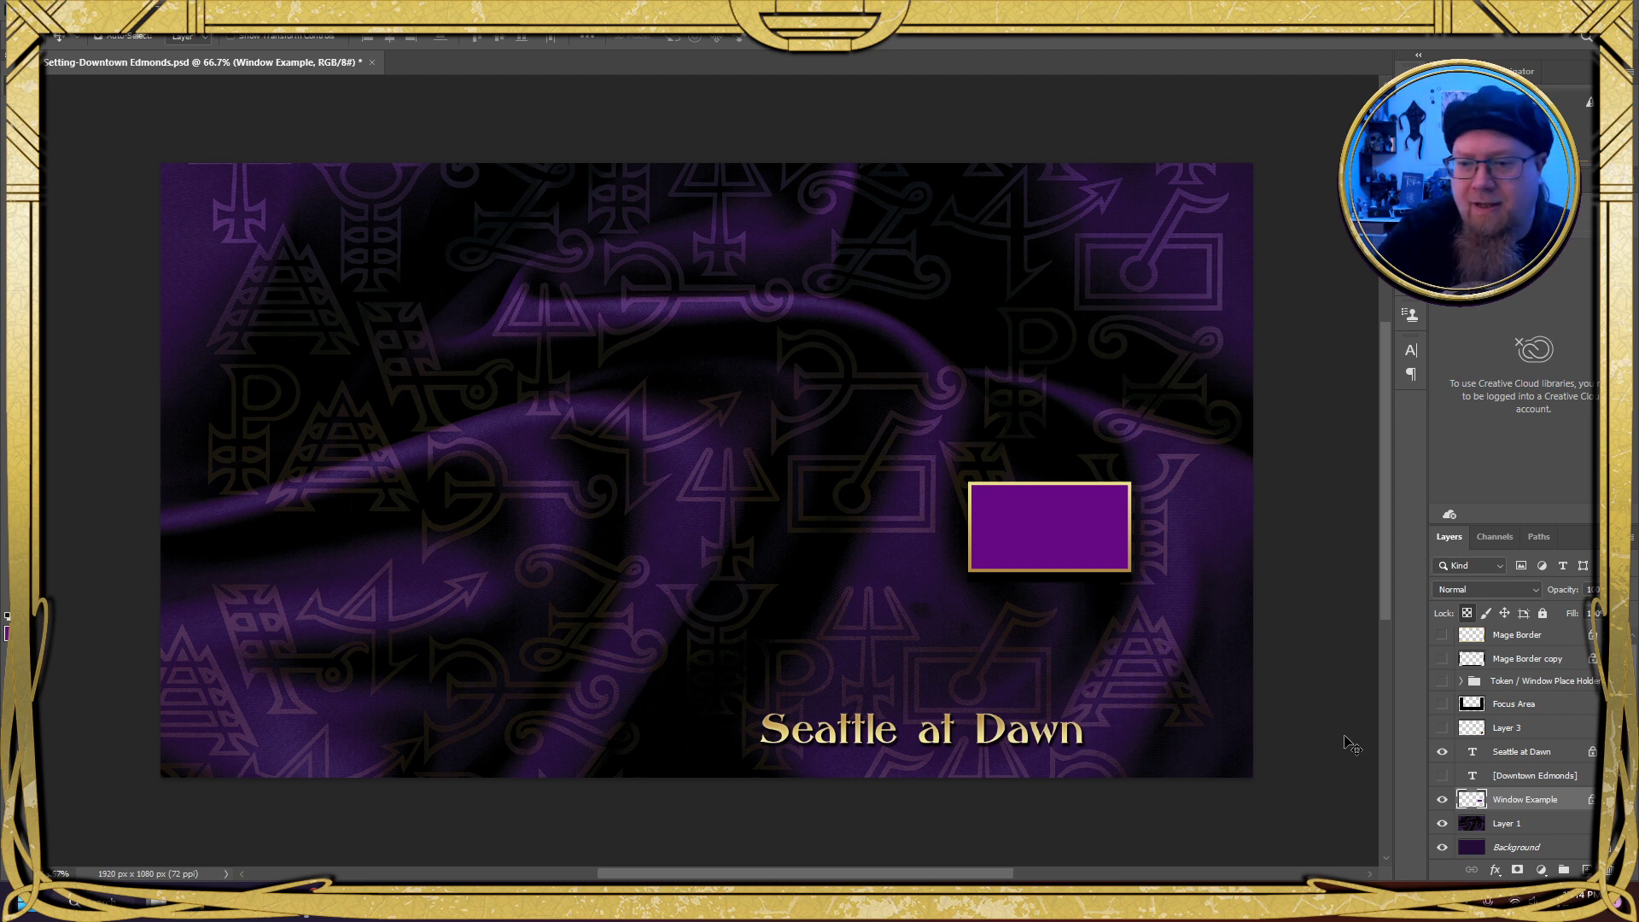
{"action": "left_click", "coordinate": [1443, 777]}
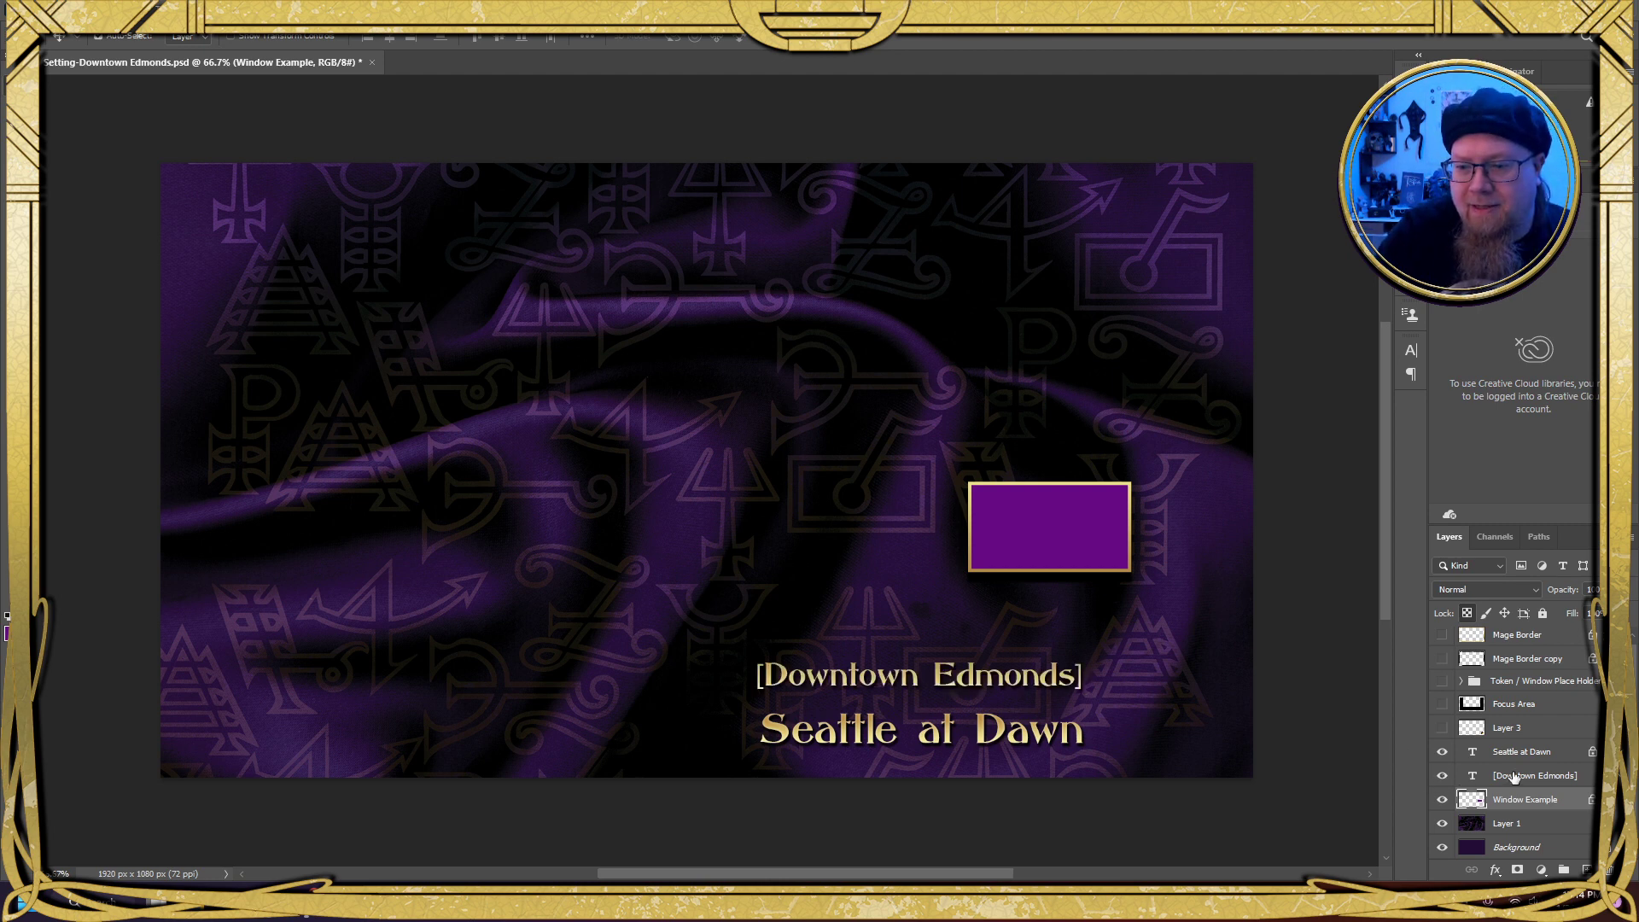
{"action": "left_click", "coordinate": [1534, 784]}
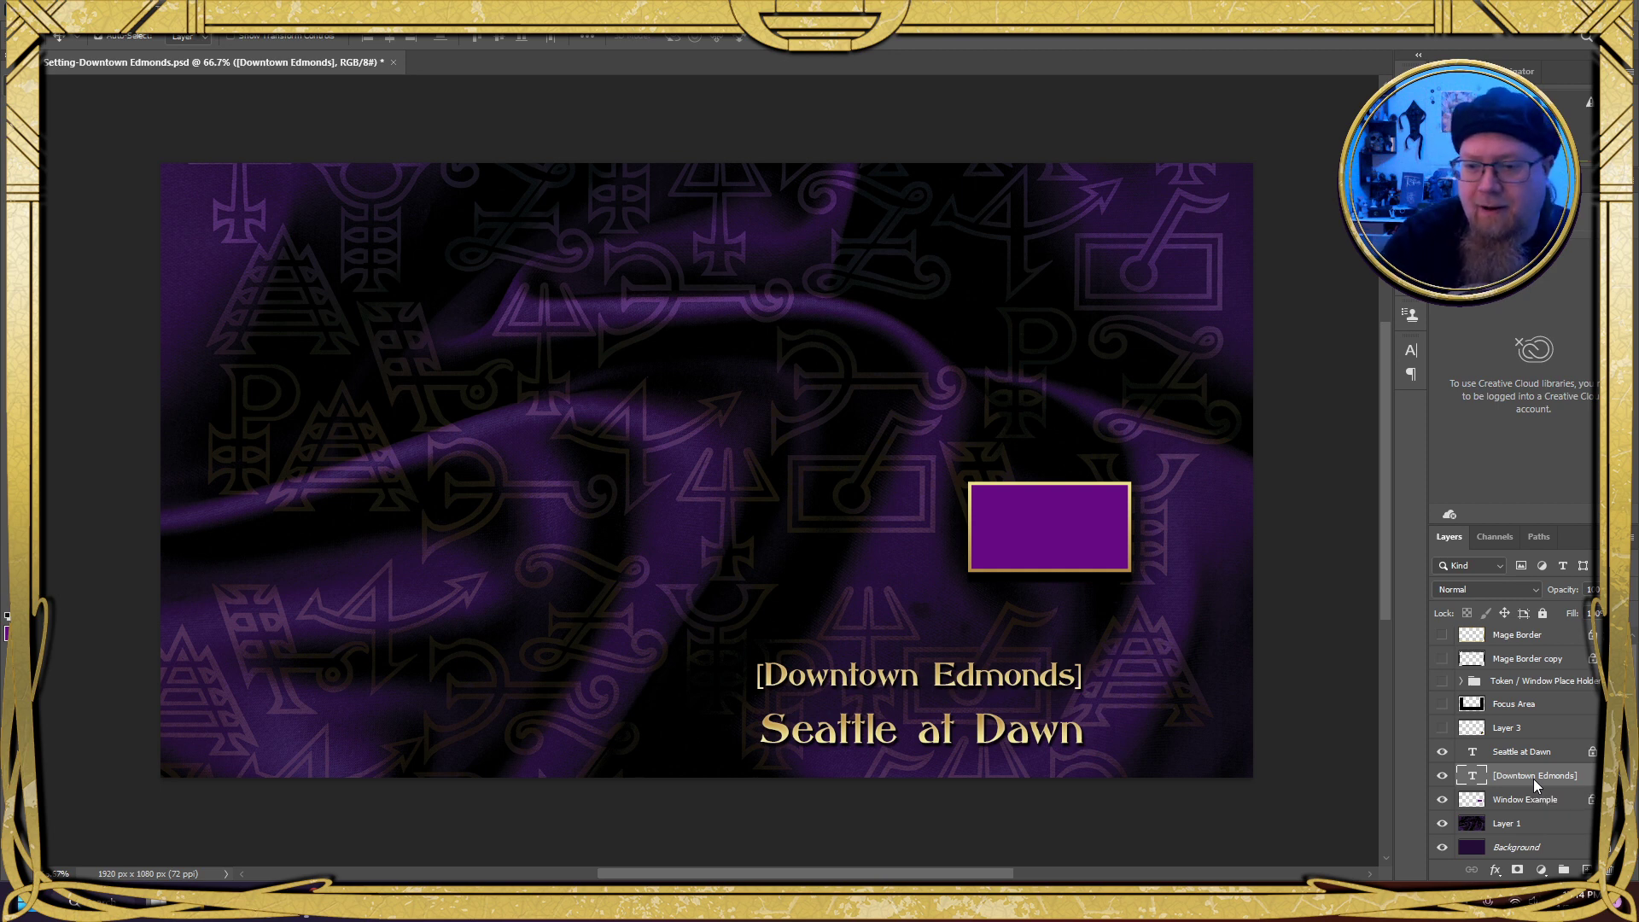
{"action": "left_click", "coordinate": [1442, 728]}
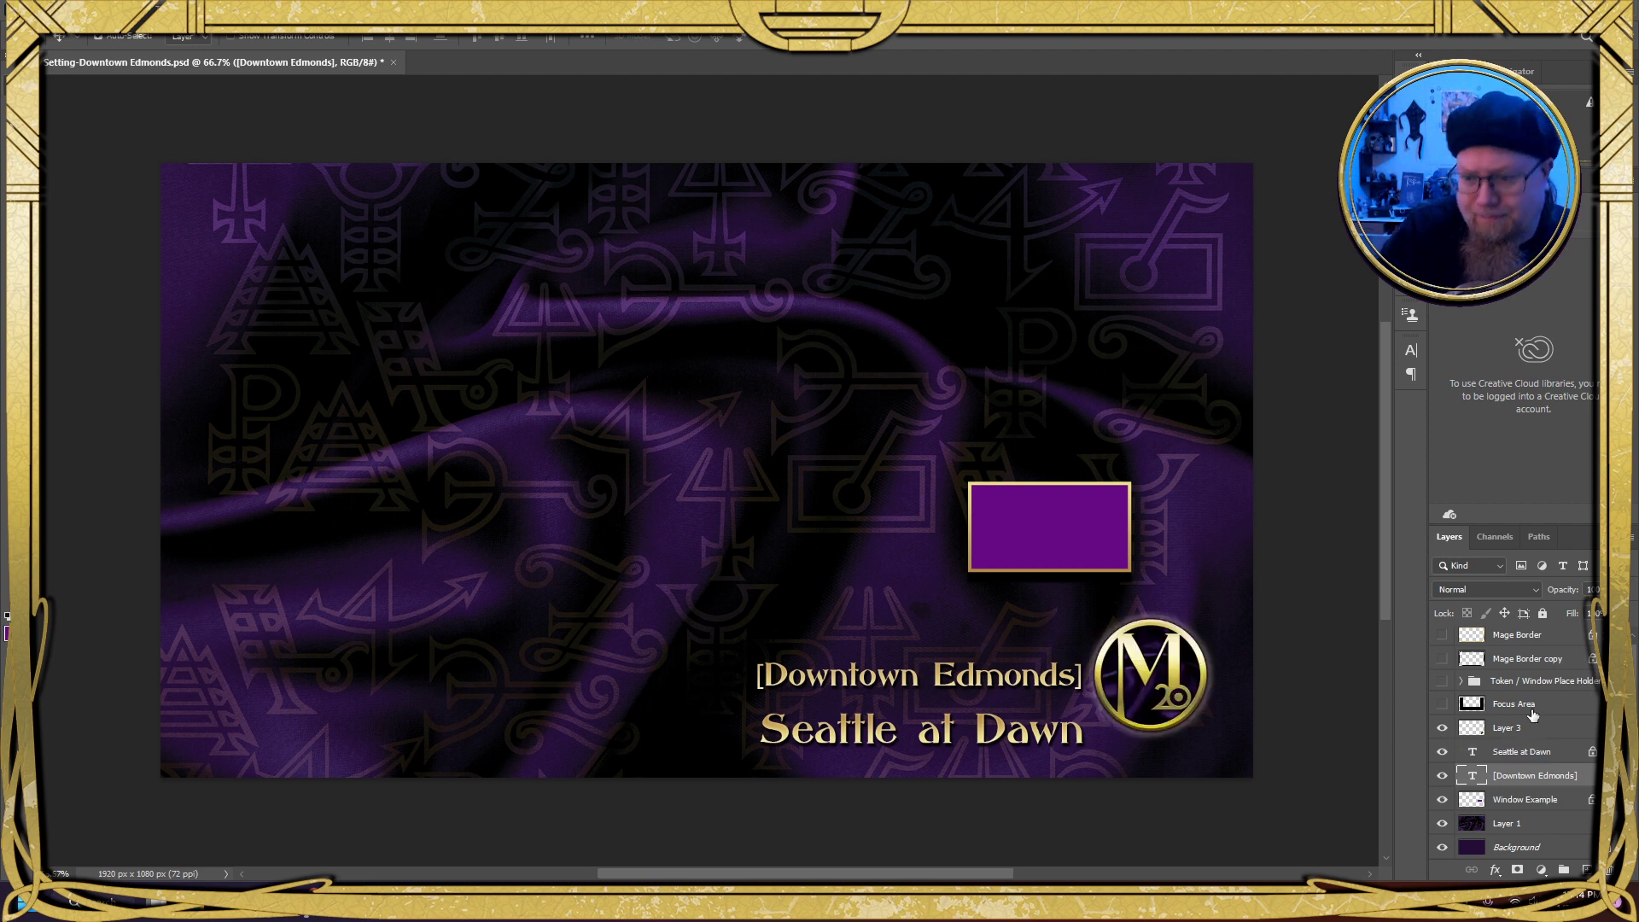
Show the token and window placeholder group to check its ring frames, and hide it again
{"action": "scroll", "coordinate": [1542, 706], "scroll_direction": "up", "scroll_amount": 1}
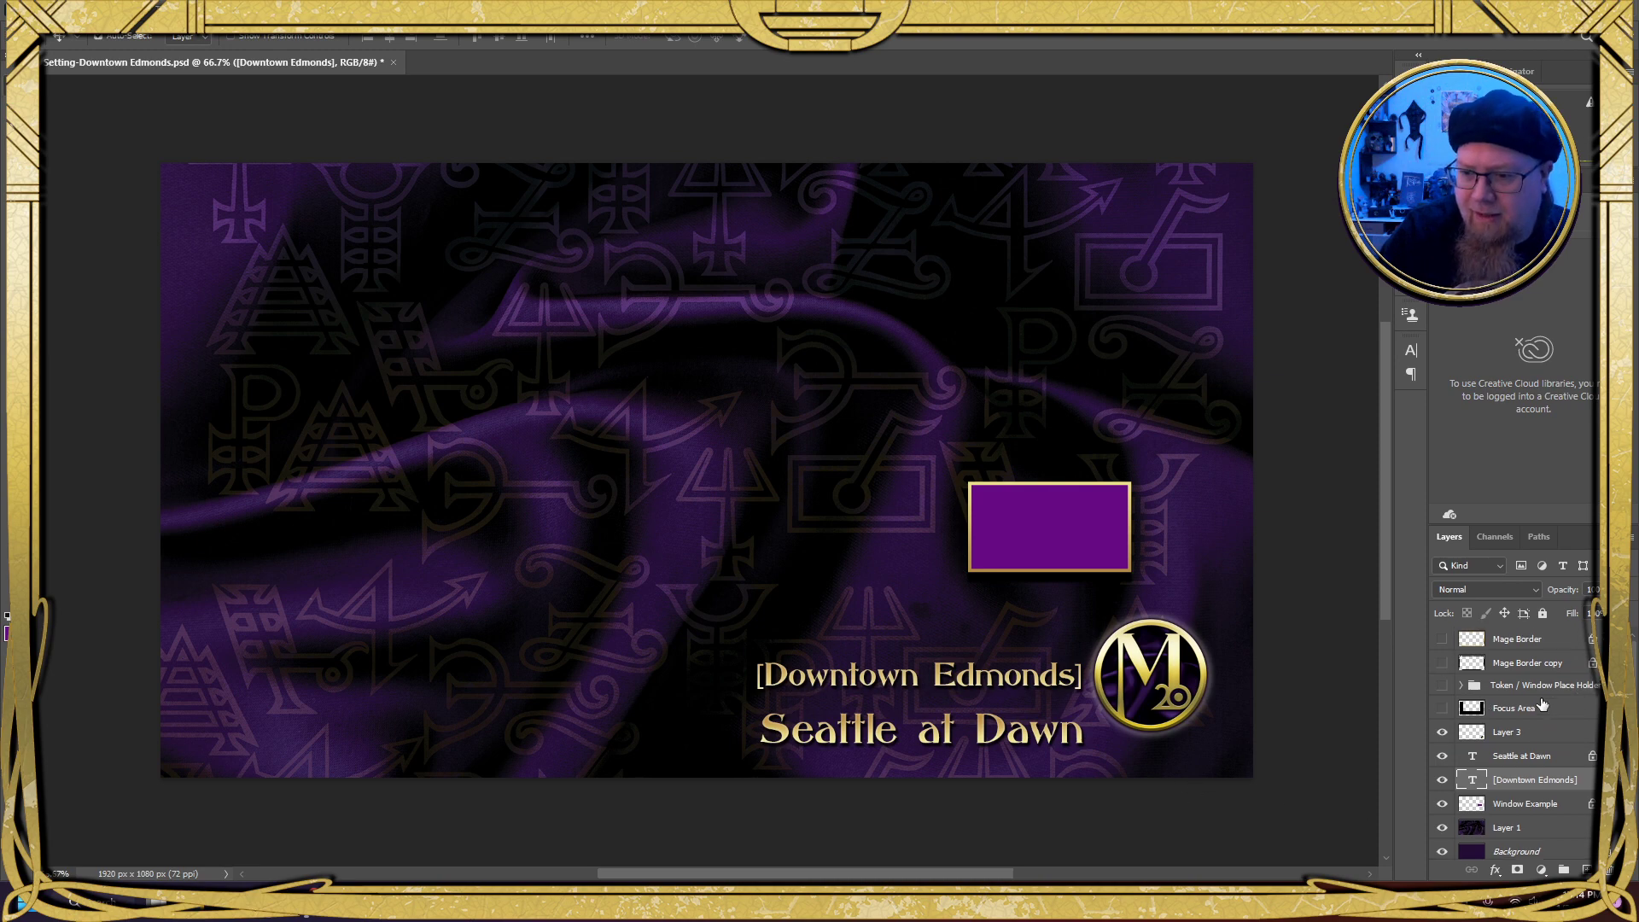
{"action": "left_click", "coordinate": [1442, 686]}
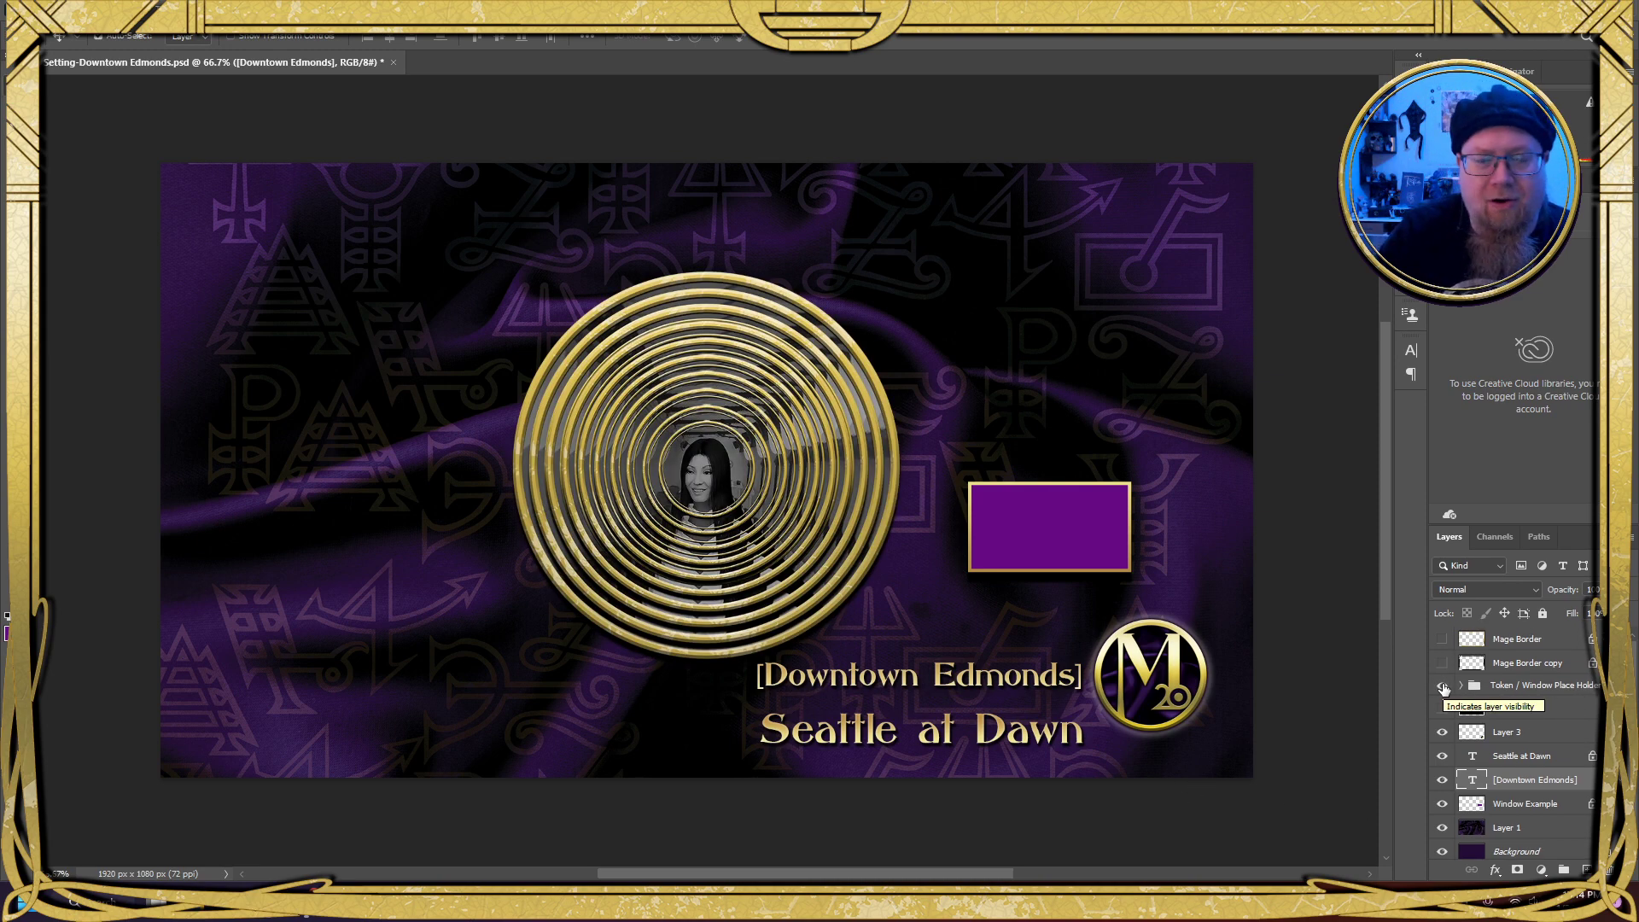
{"action": "left_click", "coordinate": [1442, 686]}
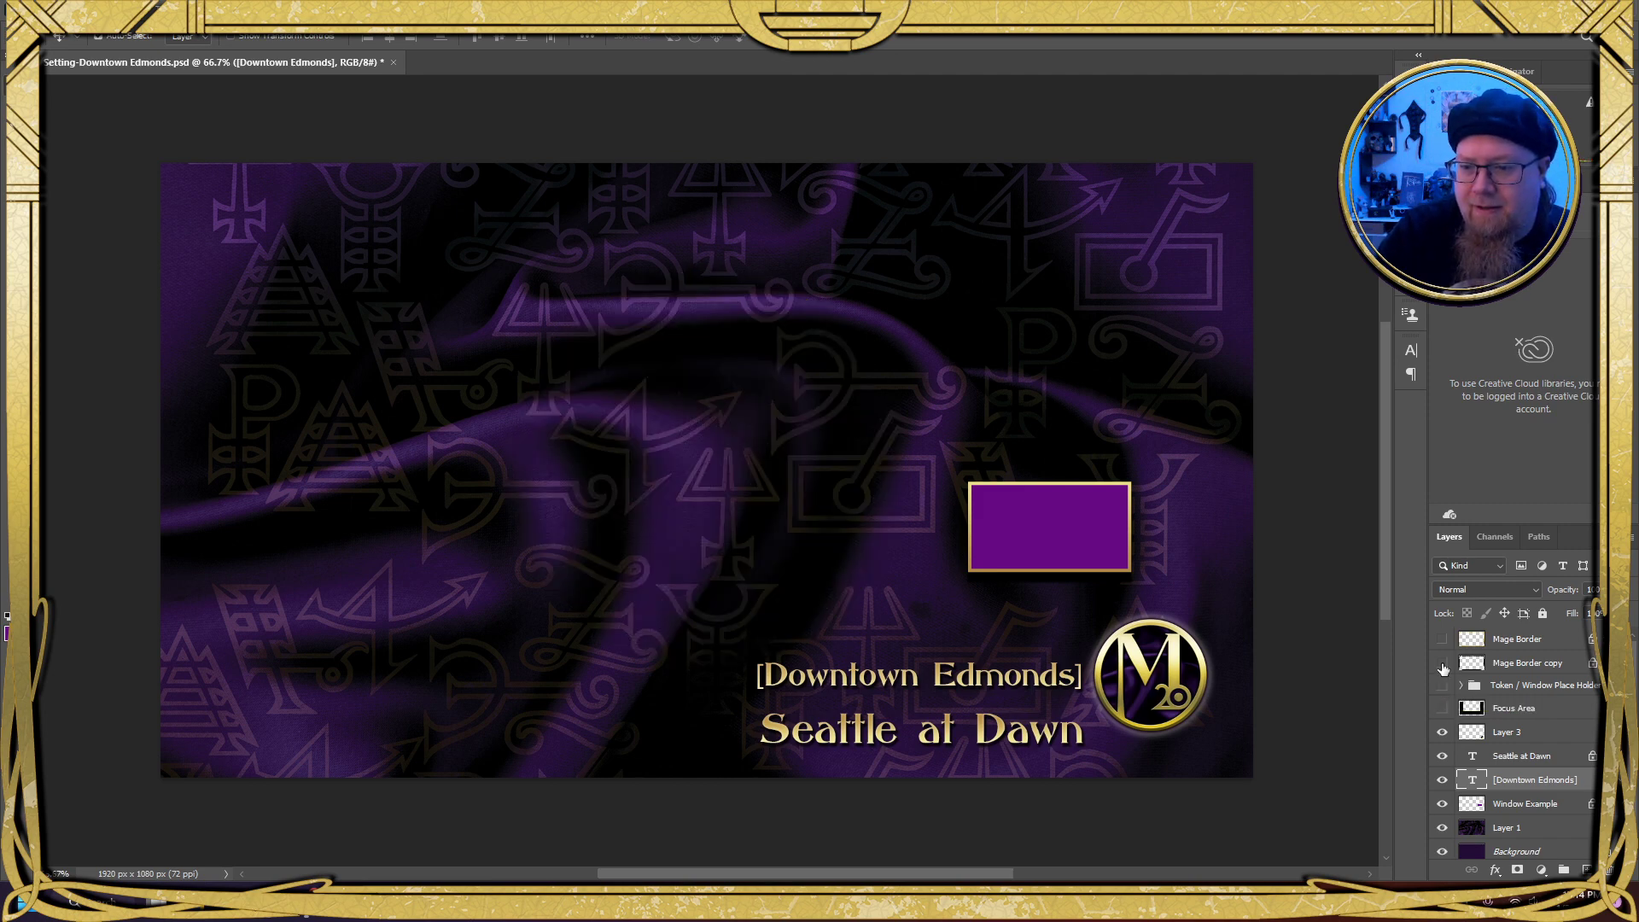
Show the Mage Border, Mage Border copy and Focus Area layers
{"action": "left_click", "coordinate": [1442, 640]}
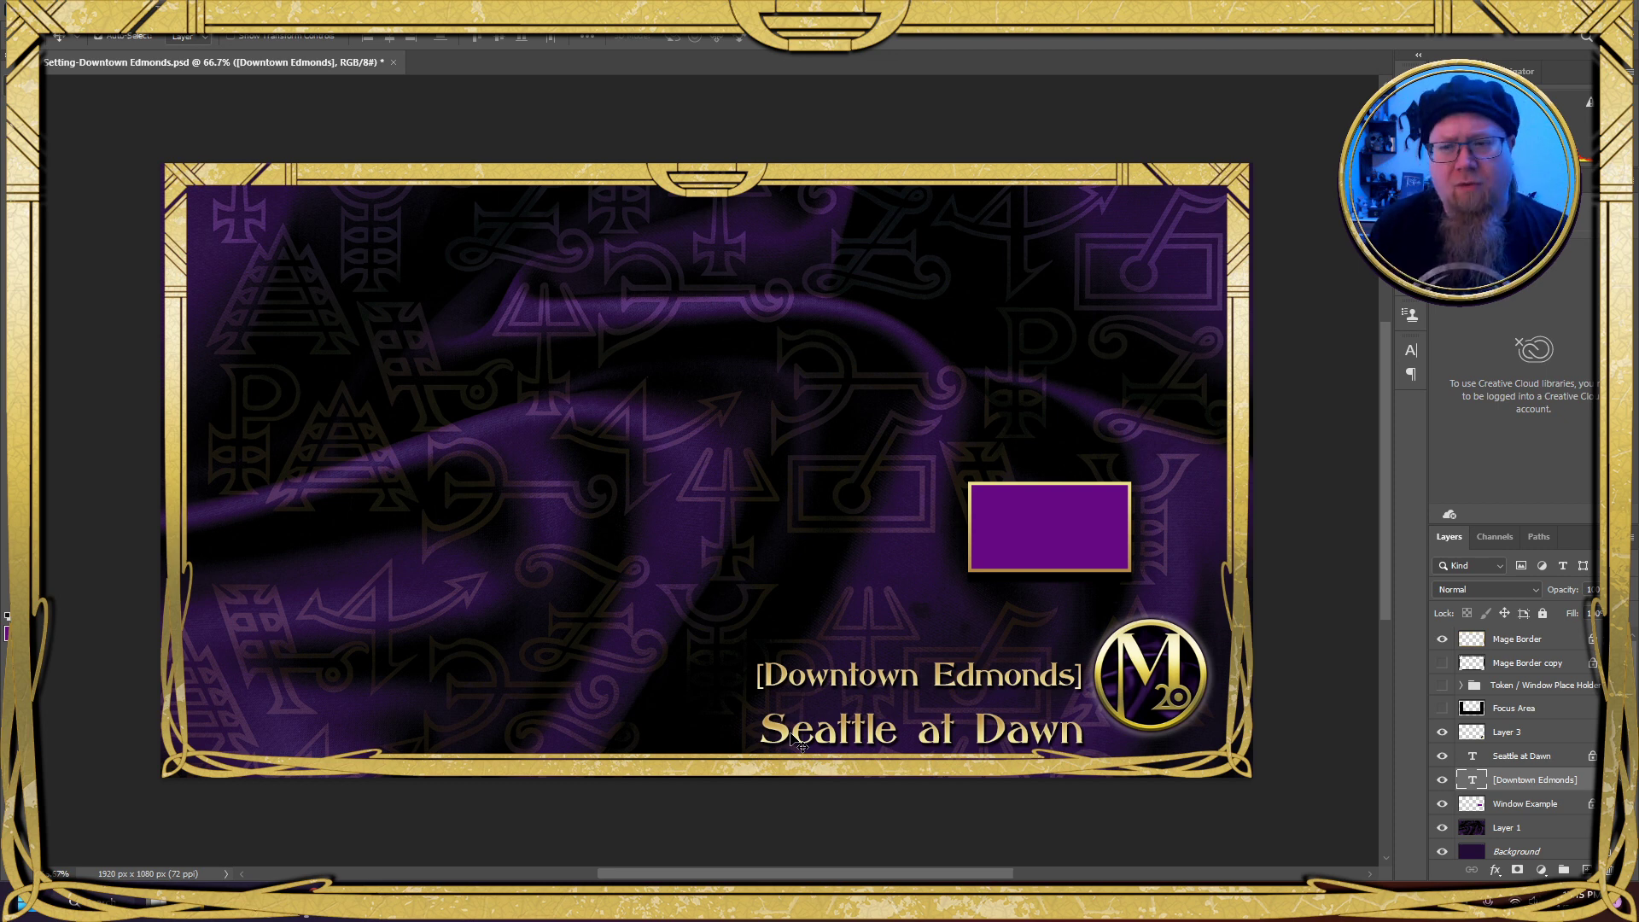
{"action": "left_click", "coordinate": [1524, 665]}
{"action": "left_click", "coordinate": [1442, 665]}
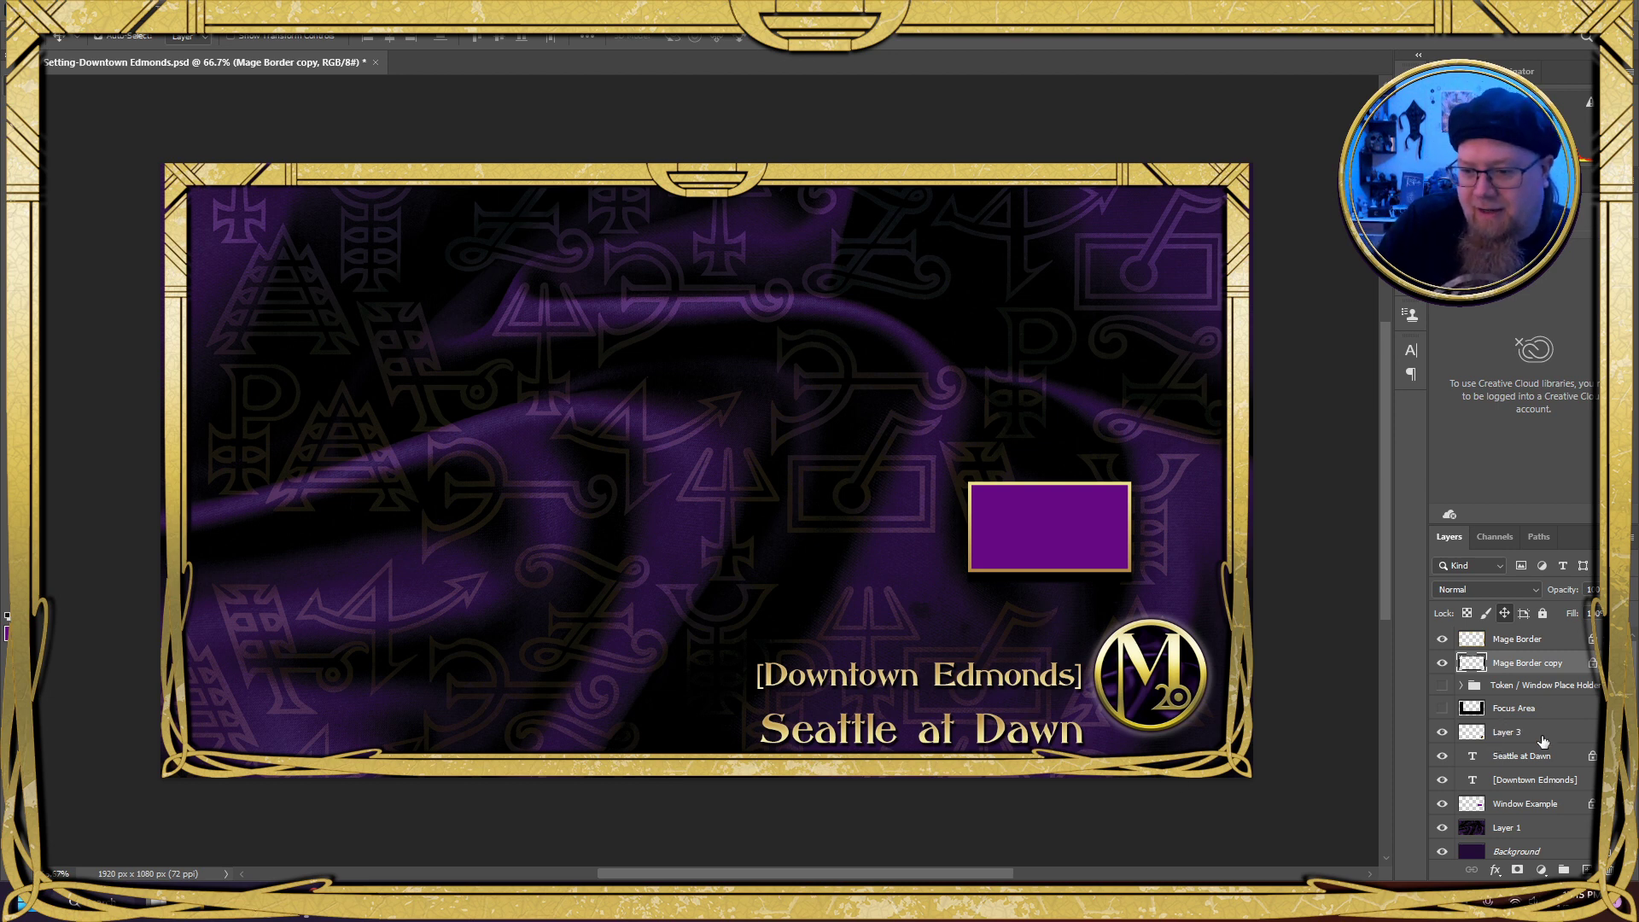
{"action": "scroll", "coordinate": [1544, 741], "scroll_direction": "down", "scroll_amount": 1}
{"action": "scroll", "coordinate": [1544, 741], "scroll_direction": "up", "scroll_amount": 1}
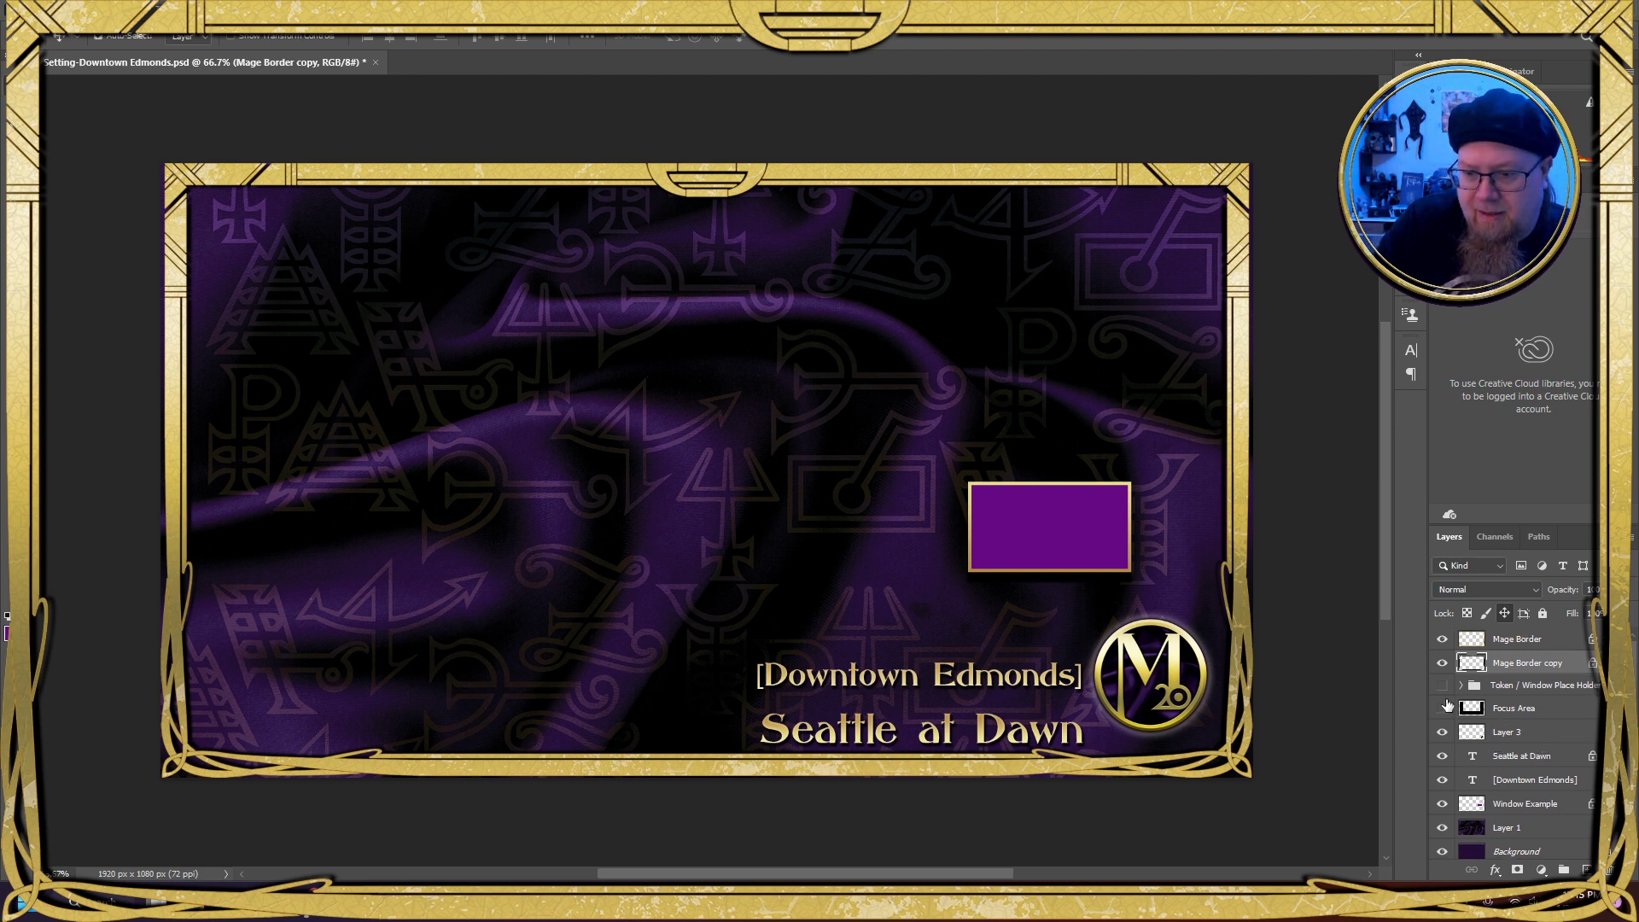
{"action": "left_click", "coordinate": [1443, 709]}
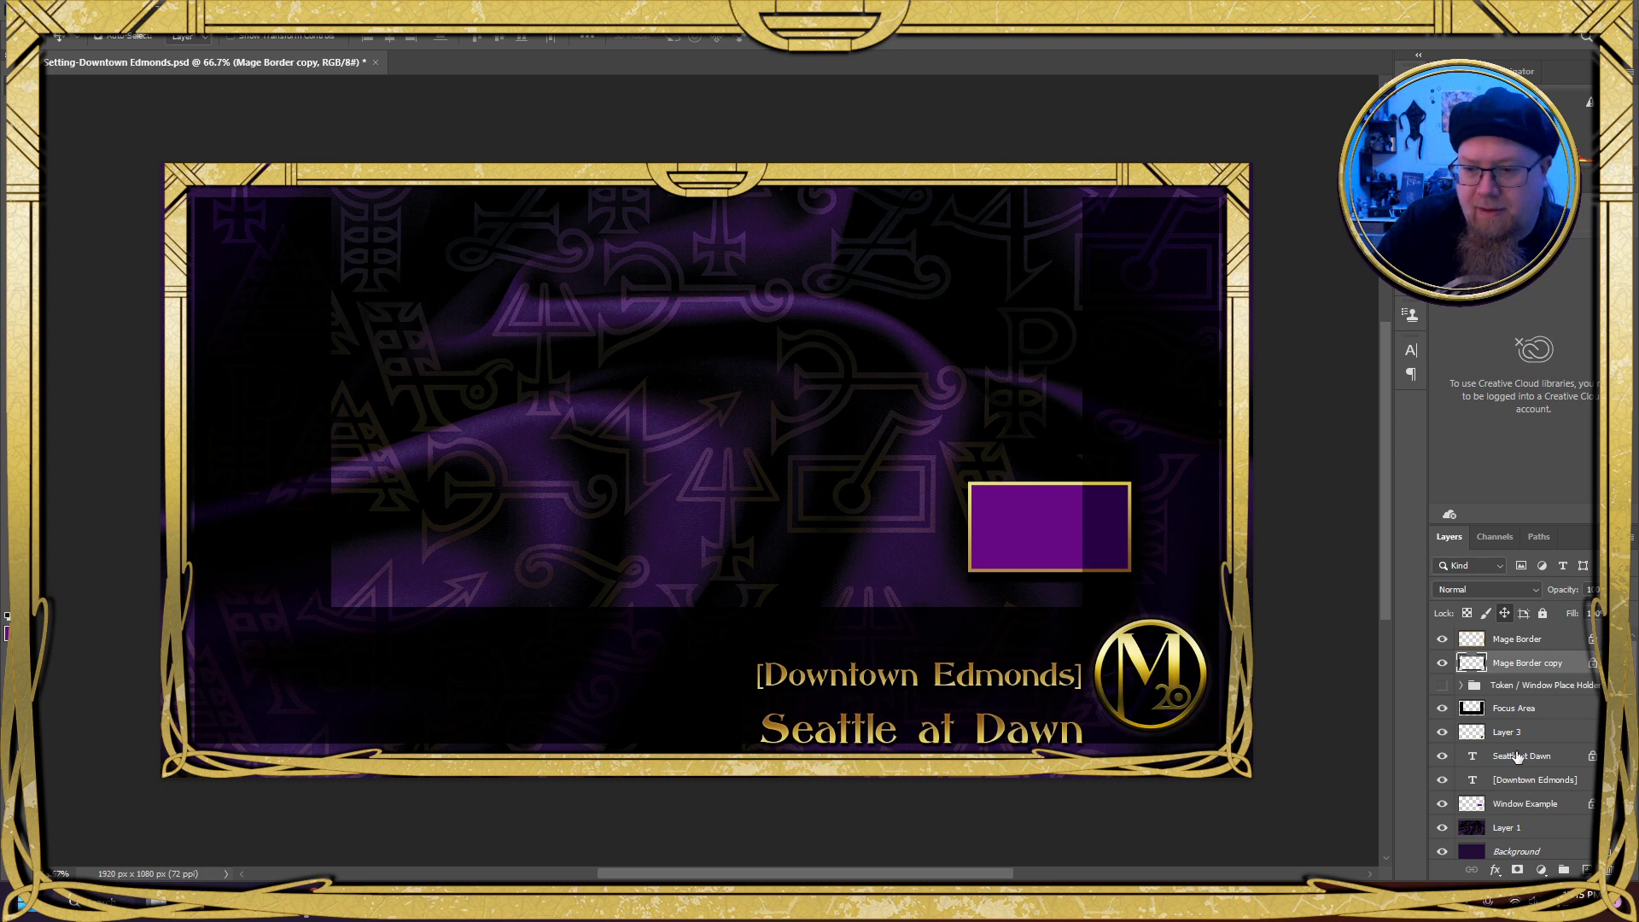
Outline the Focus Area layer's bright rectangle and the darker margins around it with rectangular marquees, and clear the selection
{"action": "left_click", "coordinate": [1541, 707]}
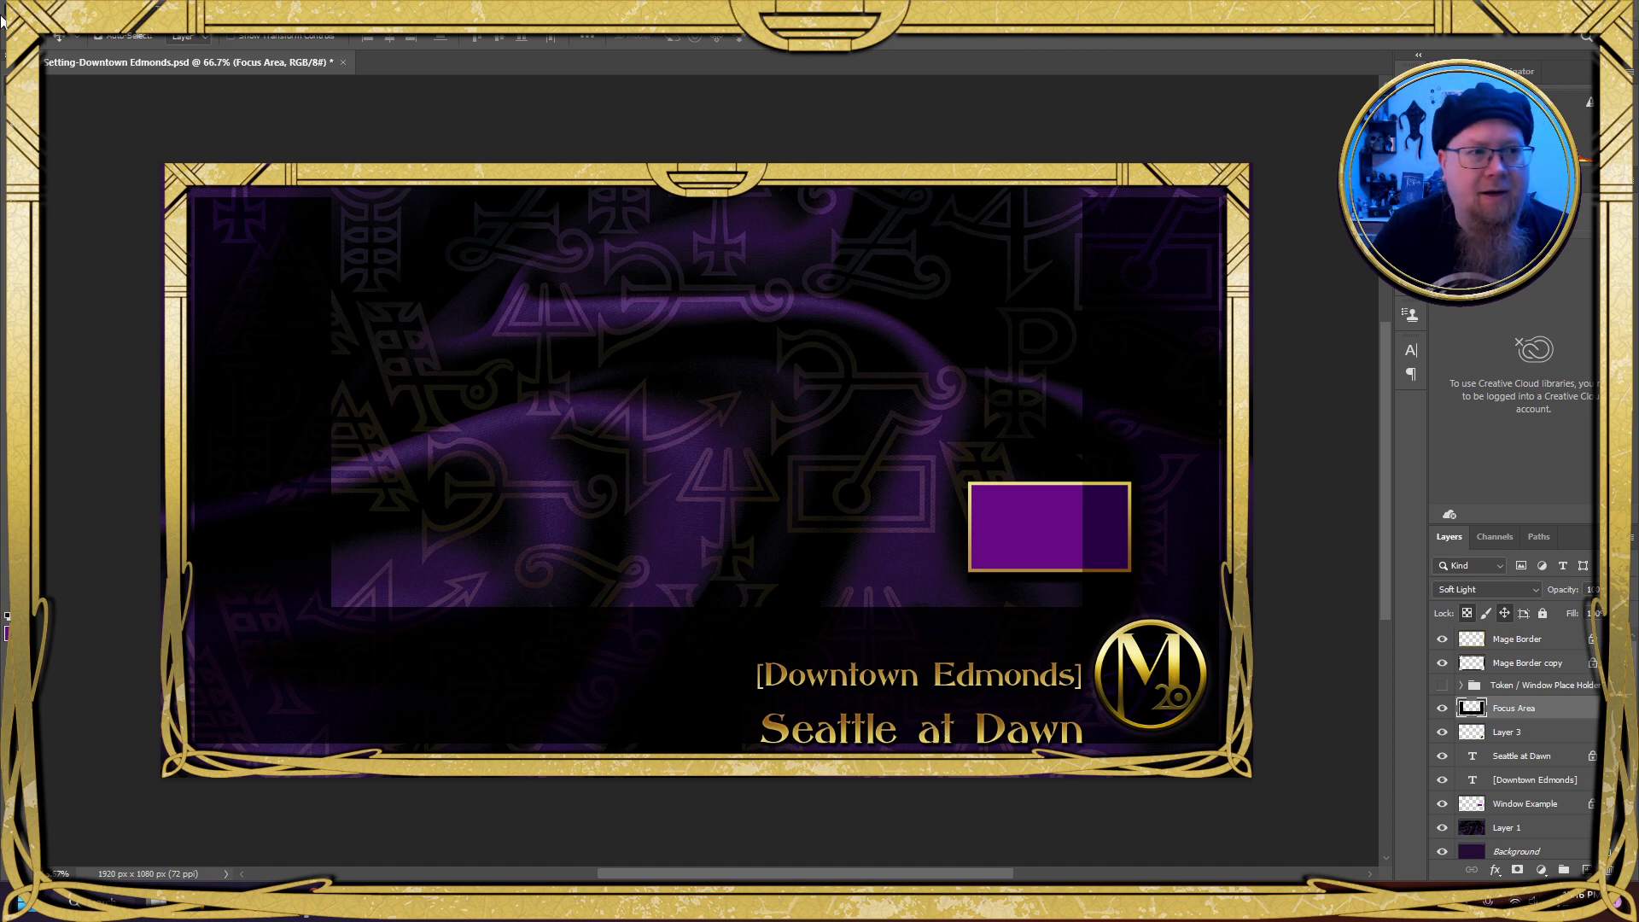
{"action": "key", "text": "m"}
{"action": "left_click_drag", "start_coordinate": [333, 205], "coordinate": [1070, 616]}
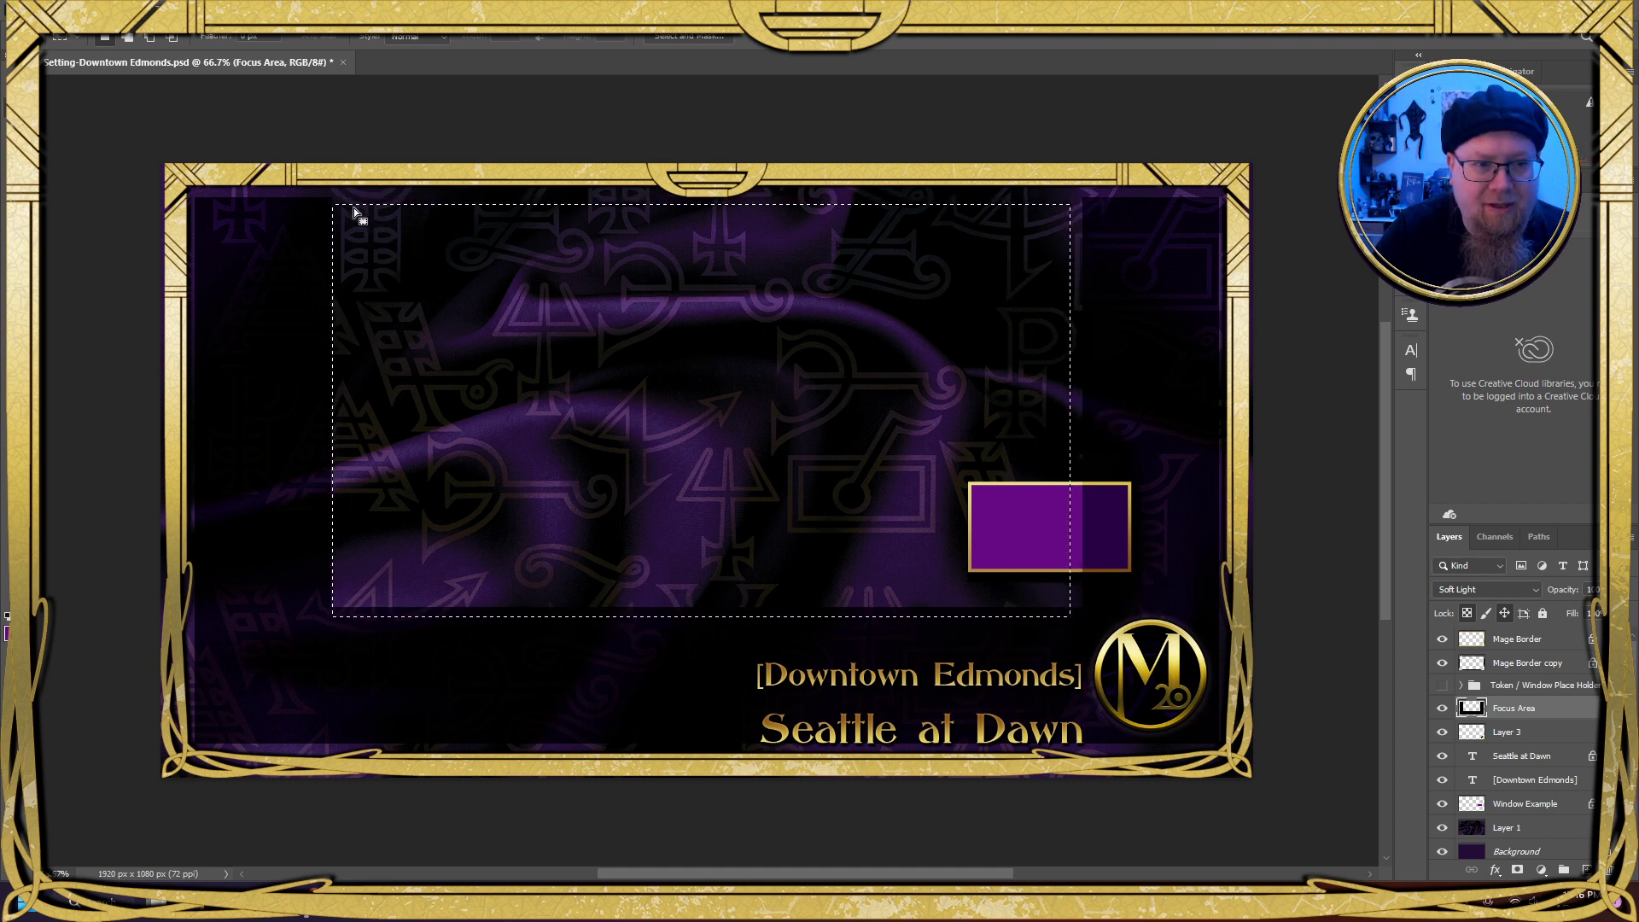
{"action": "left_click_drag", "start_coordinate": [329, 202], "coordinate": [1087, 611]}
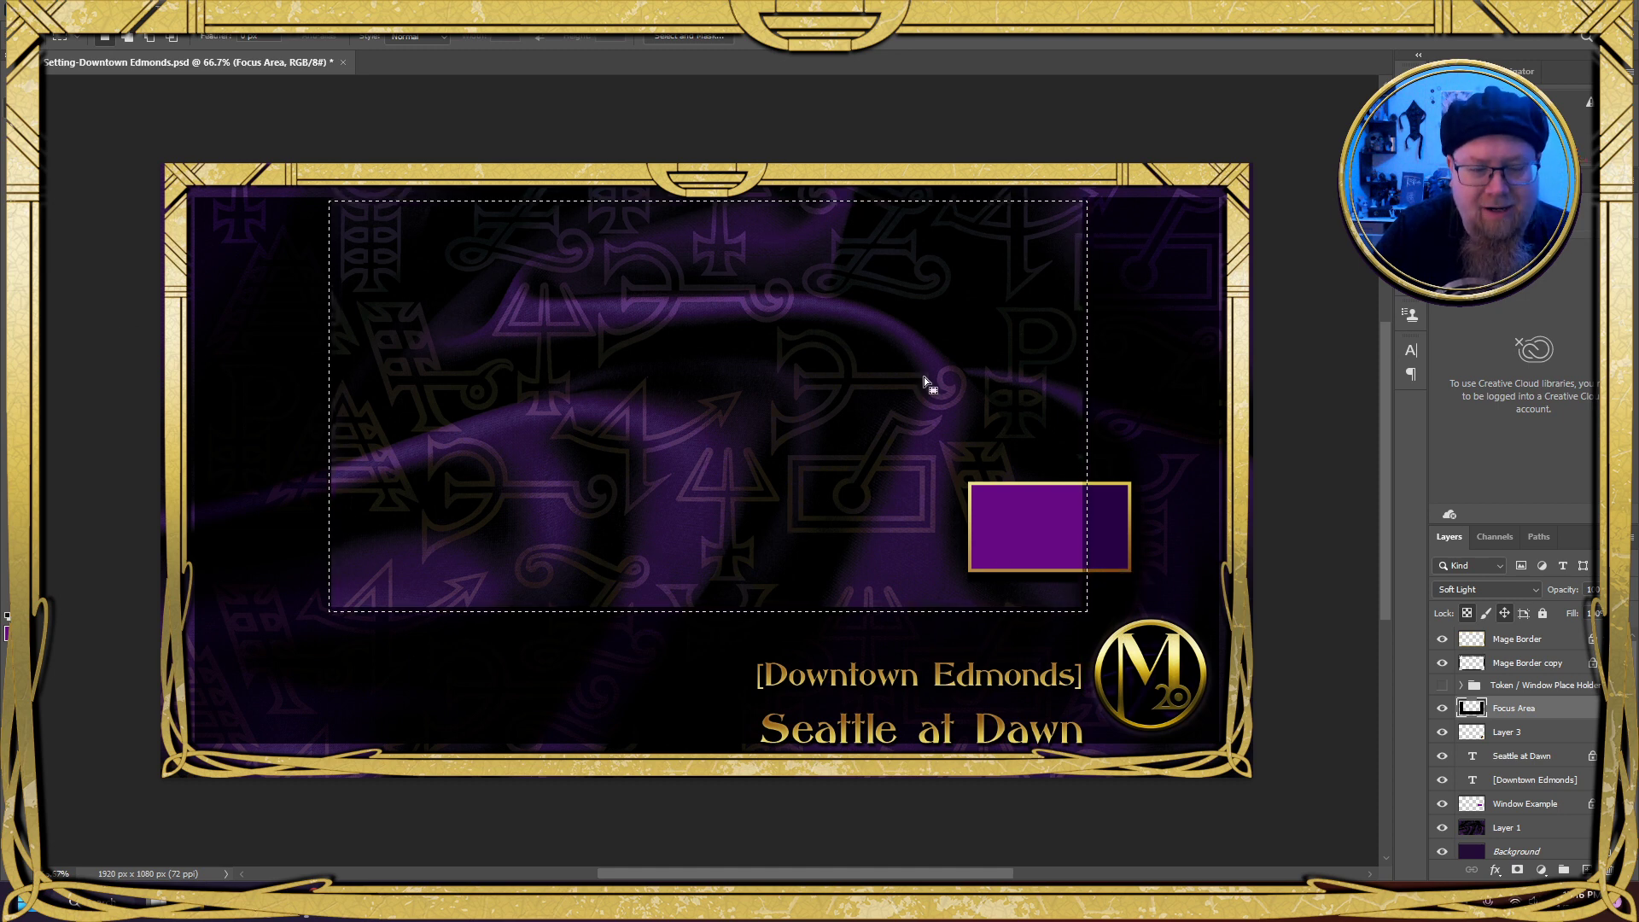
{"action": "key", "text": "Delete"}
{"action": "left_click_drag", "start_coordinate": [259, 201], "coordinate": [303, 702]}
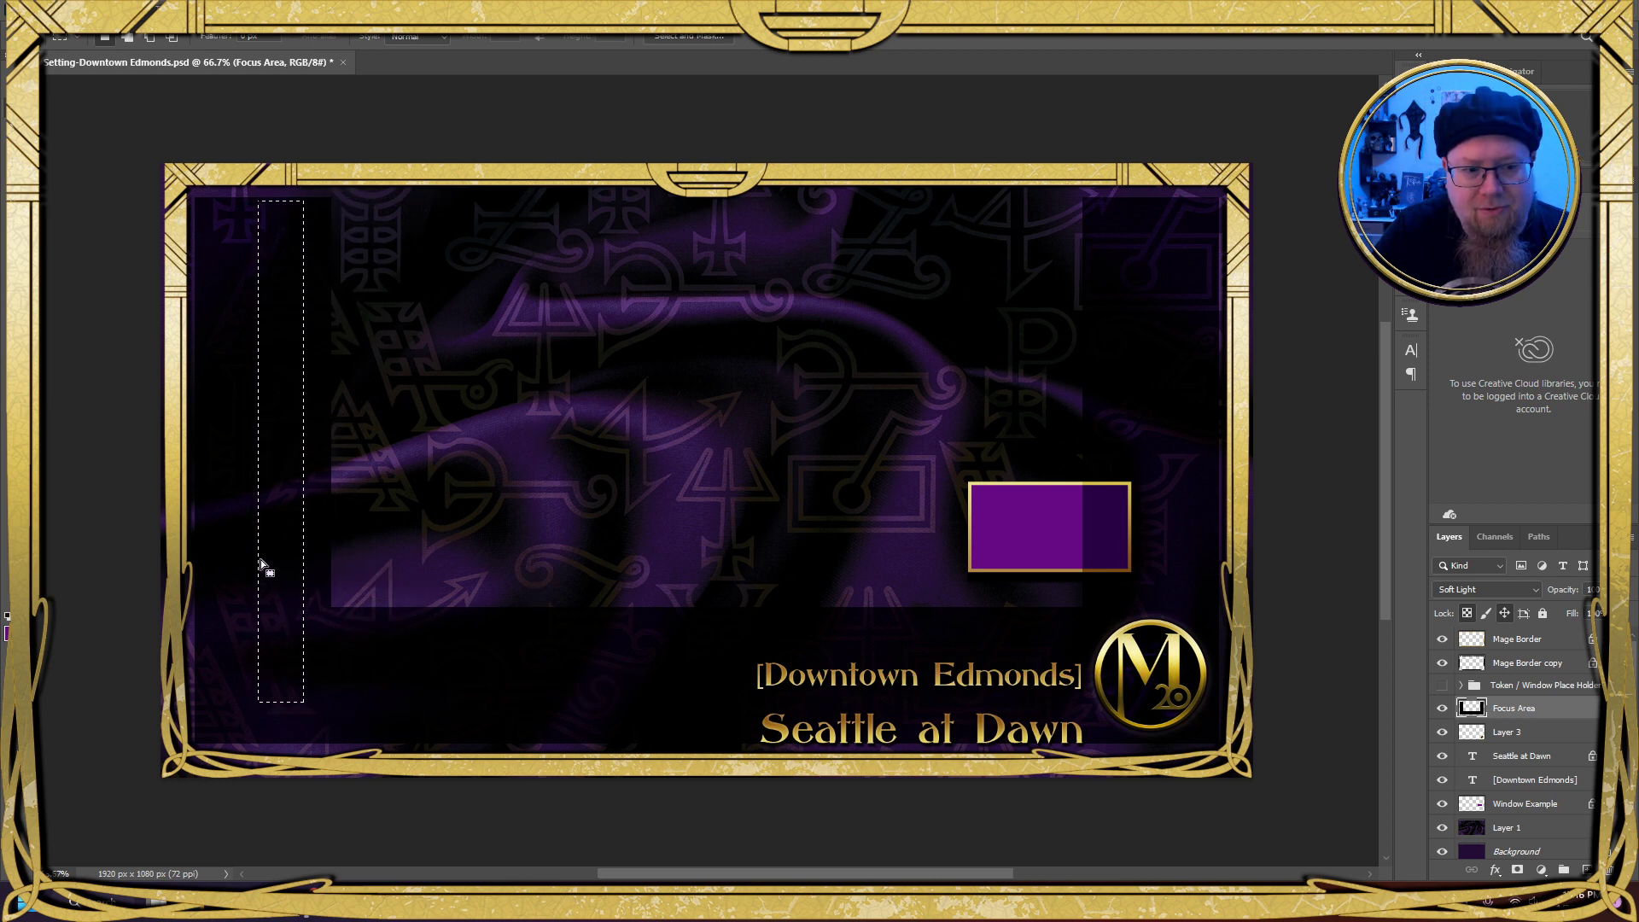
{"action": "left_click_drag", "start_coordinate": [242, 246], "coordinate": [872, 632]}
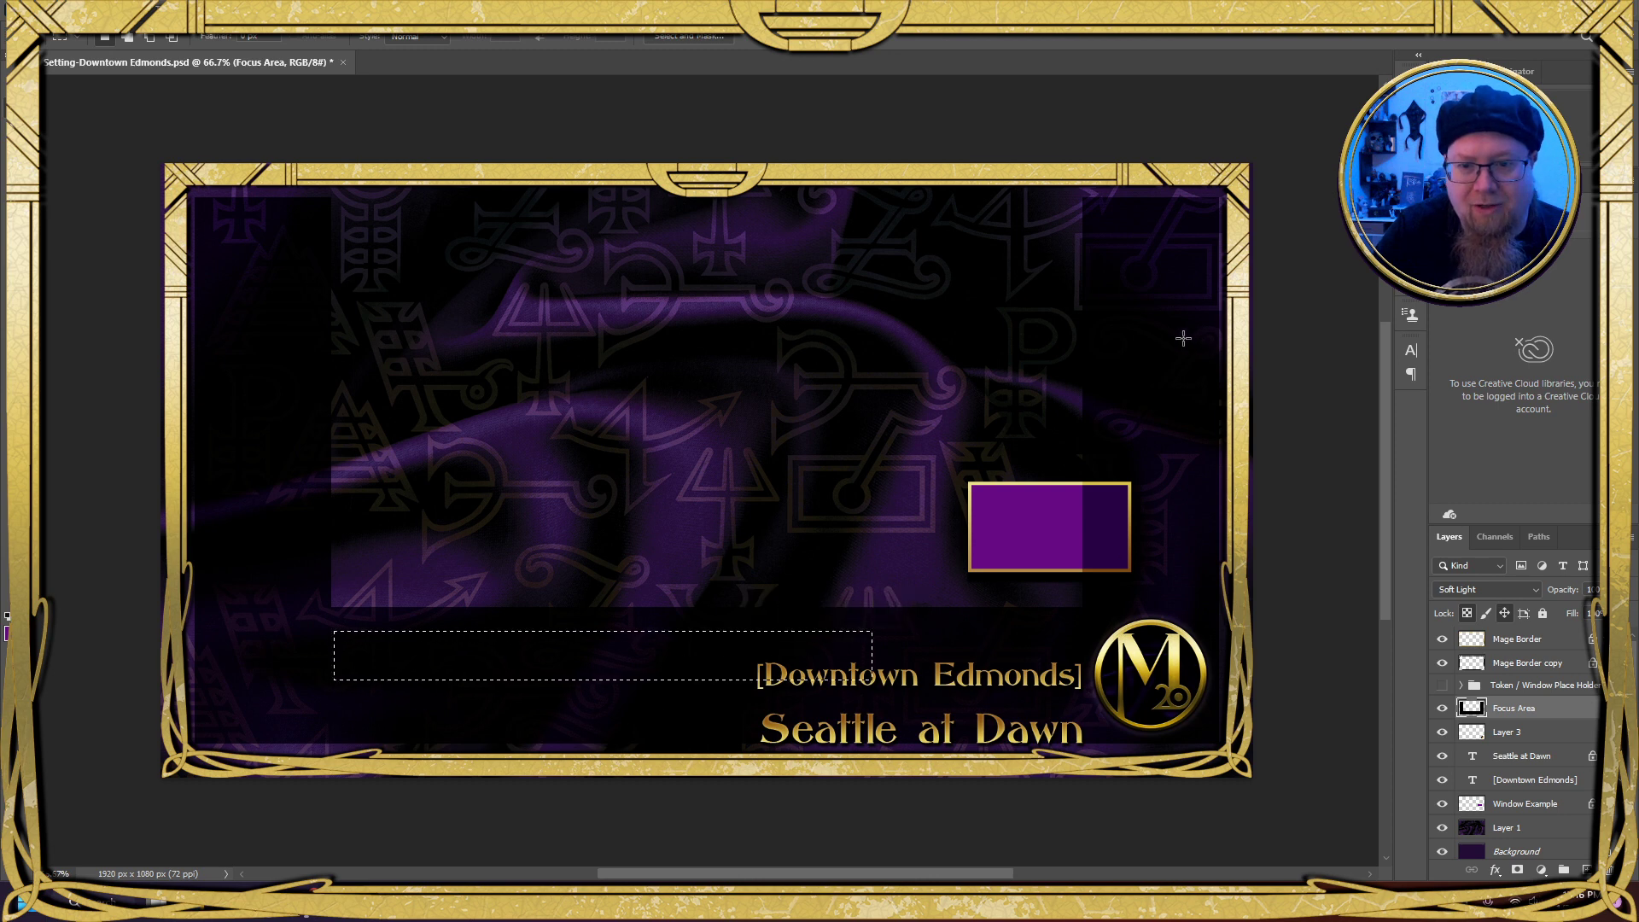
{"action": "left_click_drag", "start_coordinate": [1103, 311], "coordinate": [1205, 616]}
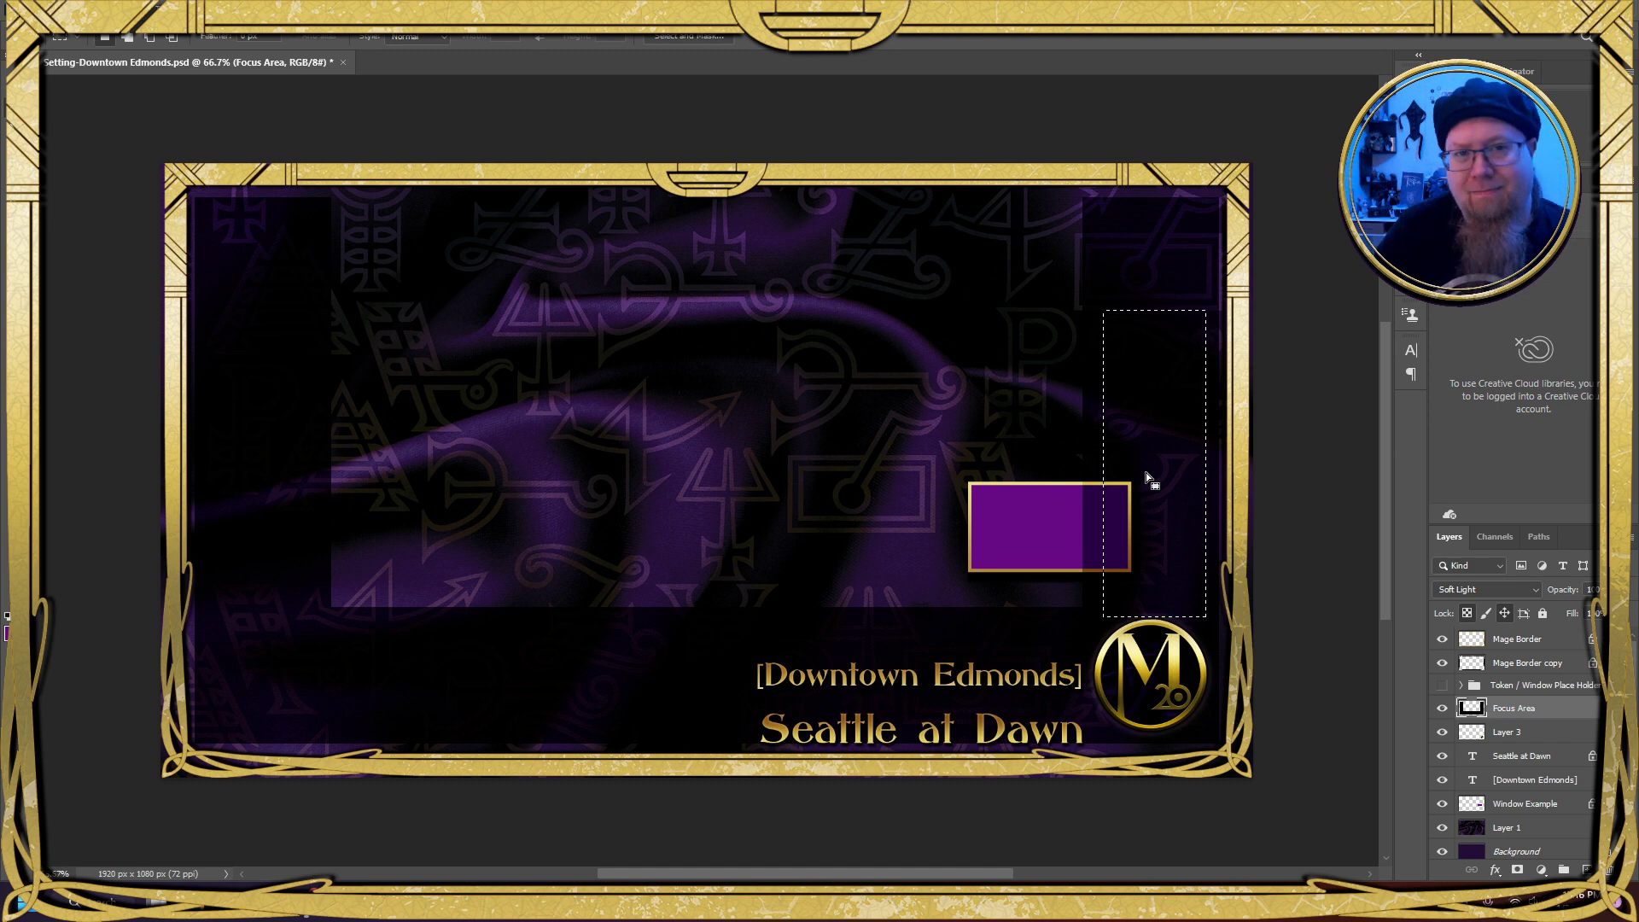
{"action": "key", "text": "ctrl+d"}
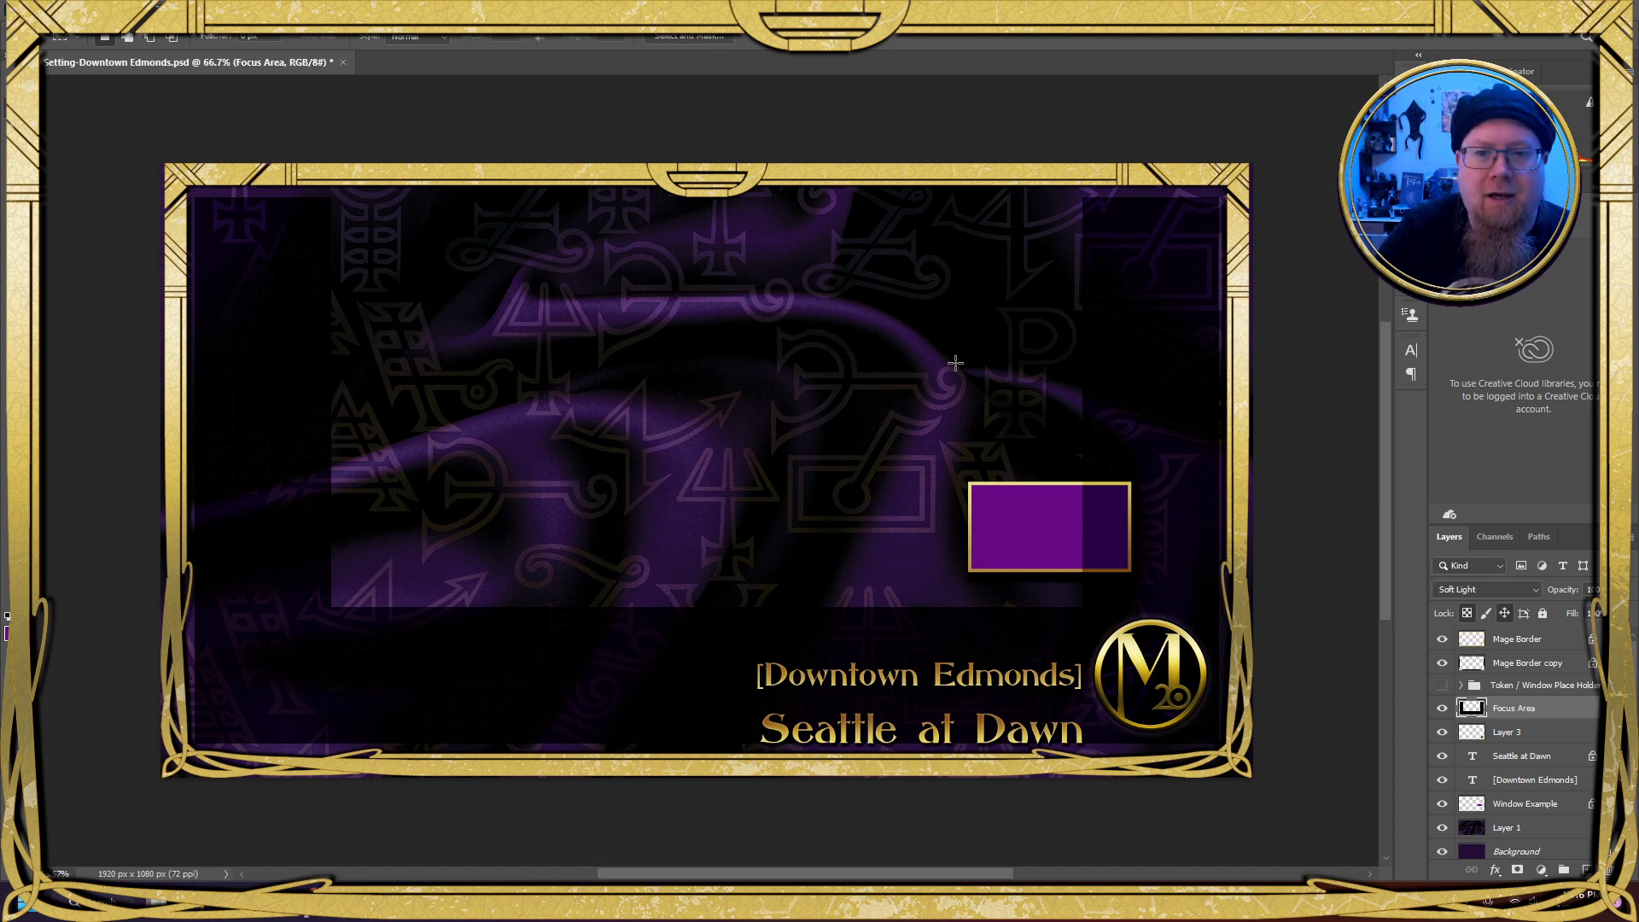
Move the example window slightly down across the focus area's lower edge, and hide the Window Example layer
{"action": "key", "text": "v"}
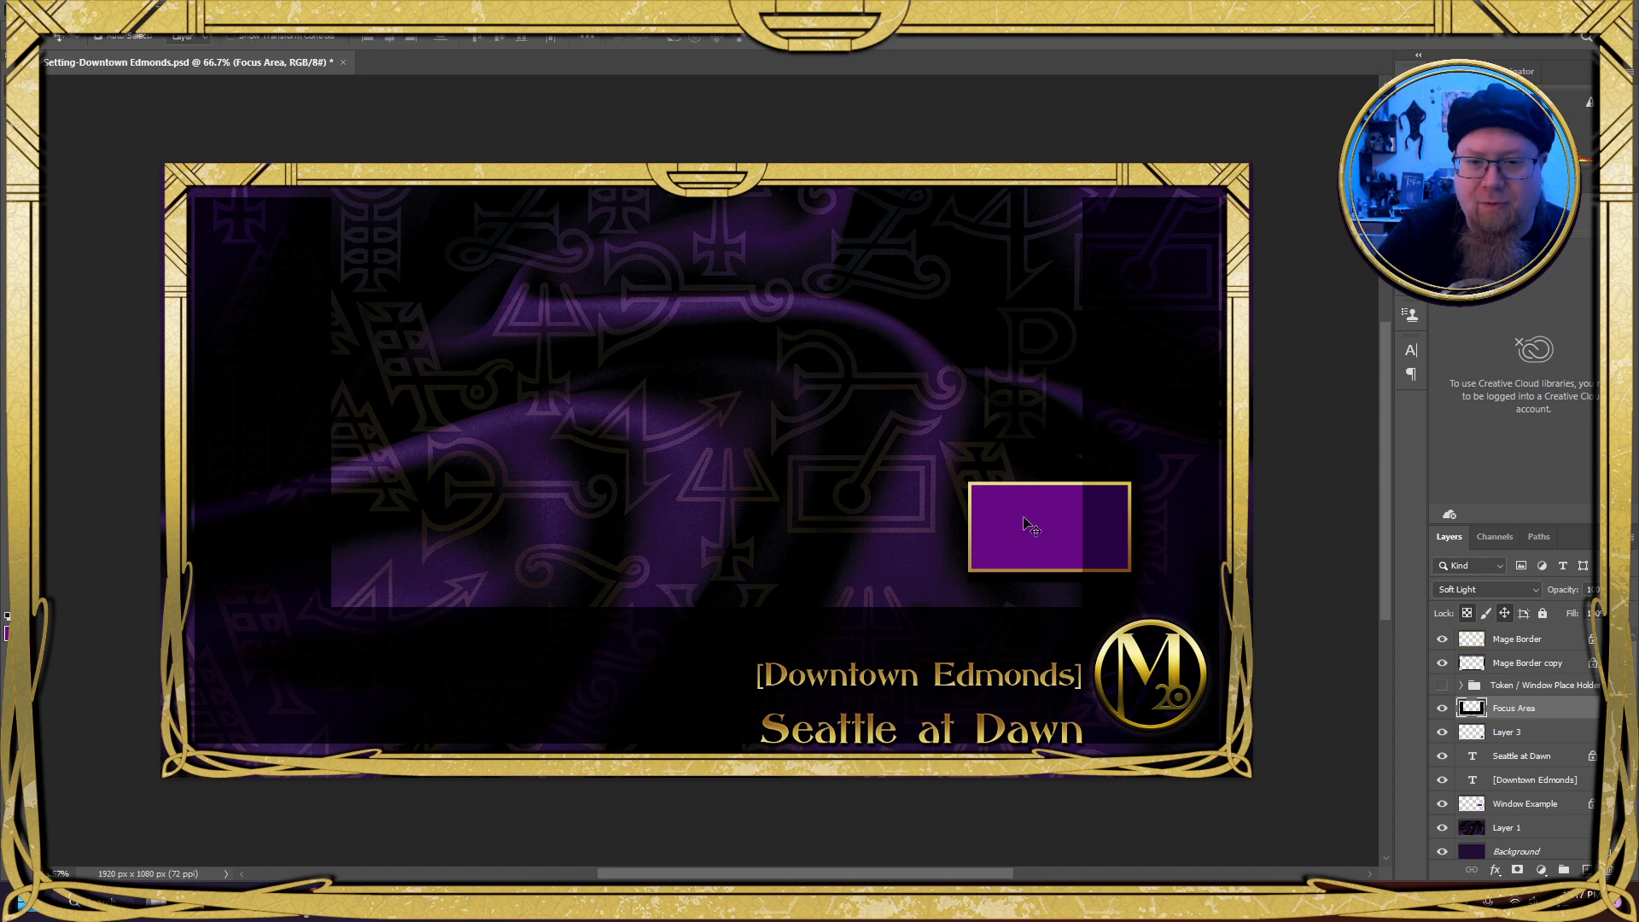
{"action": "left_click_drag", "start_coordinate": [1026, 523], "coordinate": [1016, 565]}
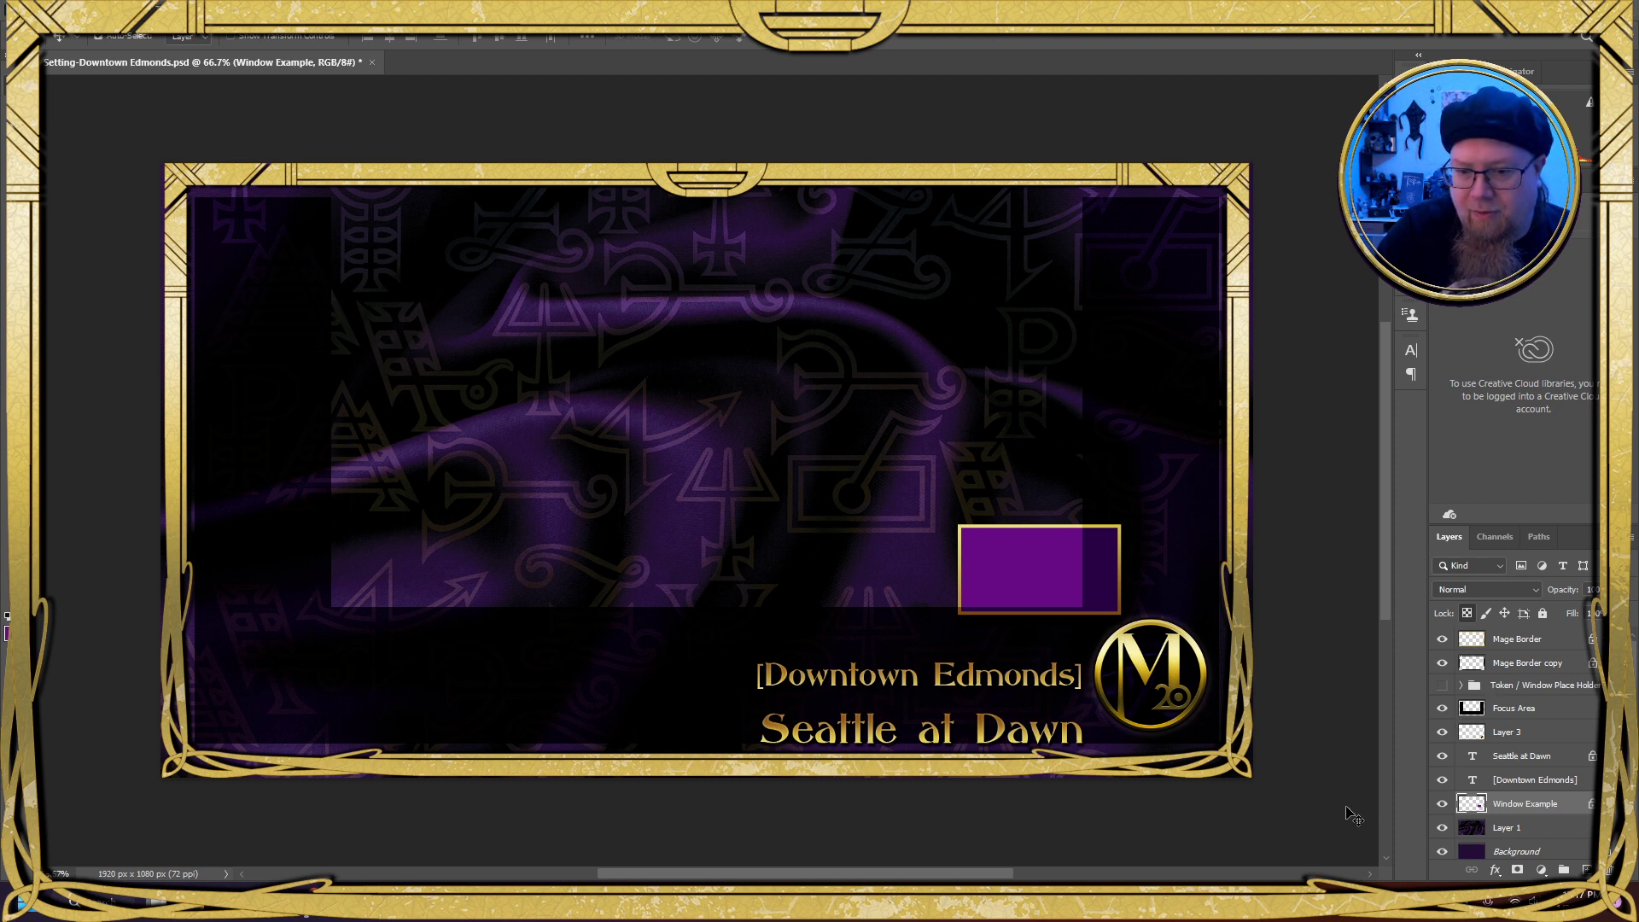
{"action": "left_click", "coordinate": [1442, 805]}
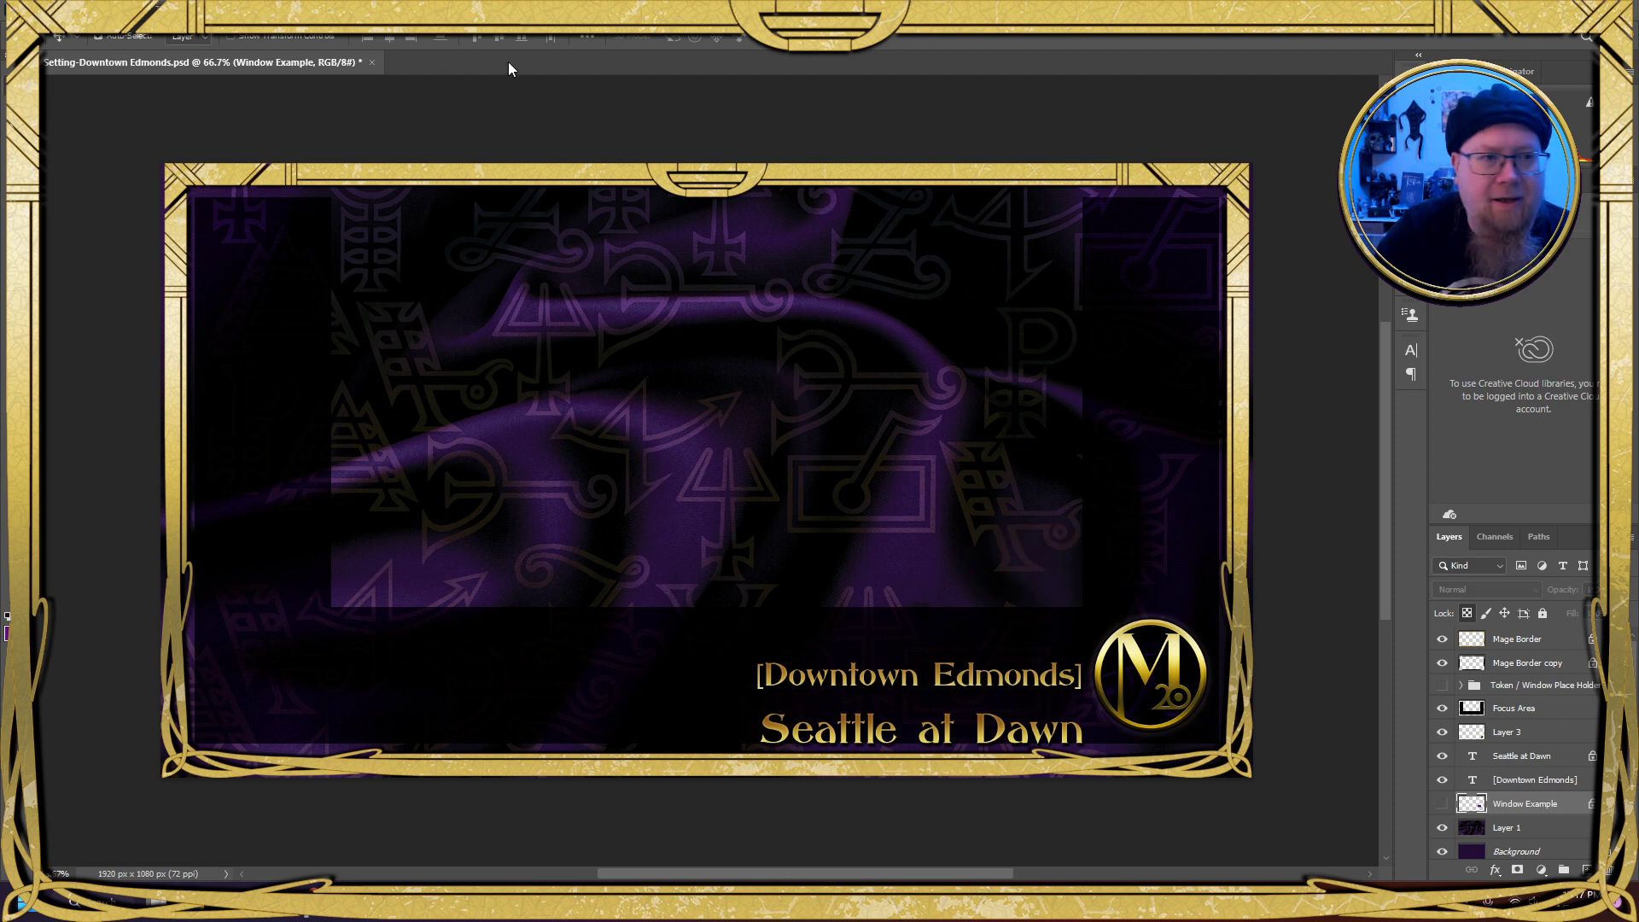
Float the Setting-Downtown Edmonds document in its own window, shrunk closely around the page at 33.33% zoom
{"action": "left_click_drag", "start_coordinate": [195, 61], "coordinate": [224, 89]}
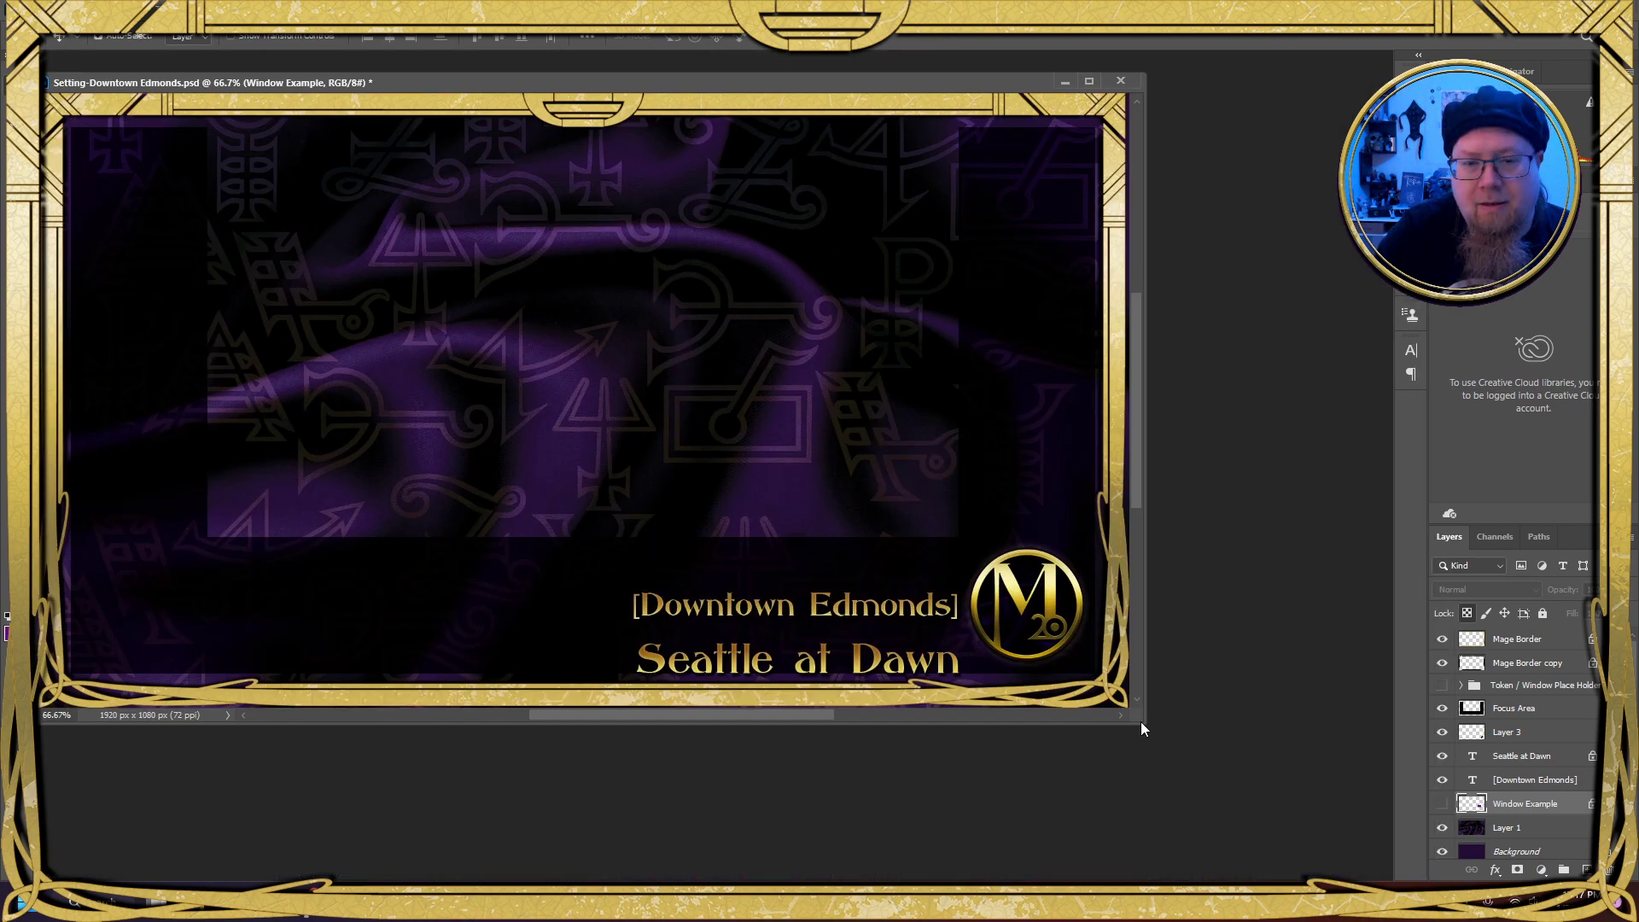
{"action": "key", "text": "ctrl"}
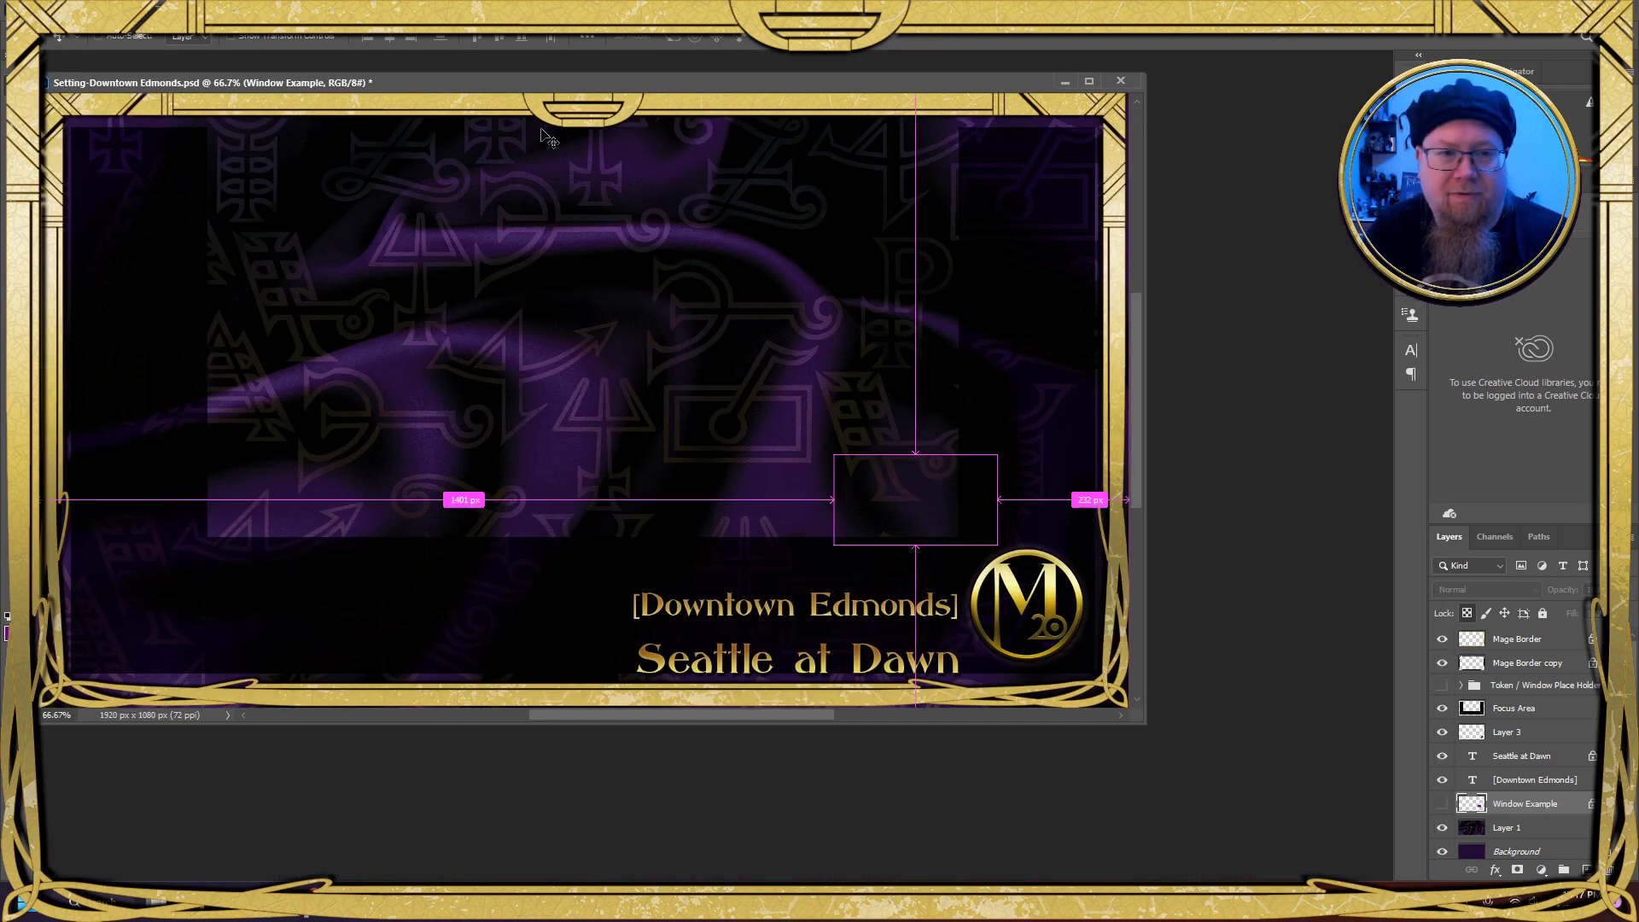
{"action": "key", "text": "ctrl+minus"}
{"action": "key", "text": "ctrl+minus"}
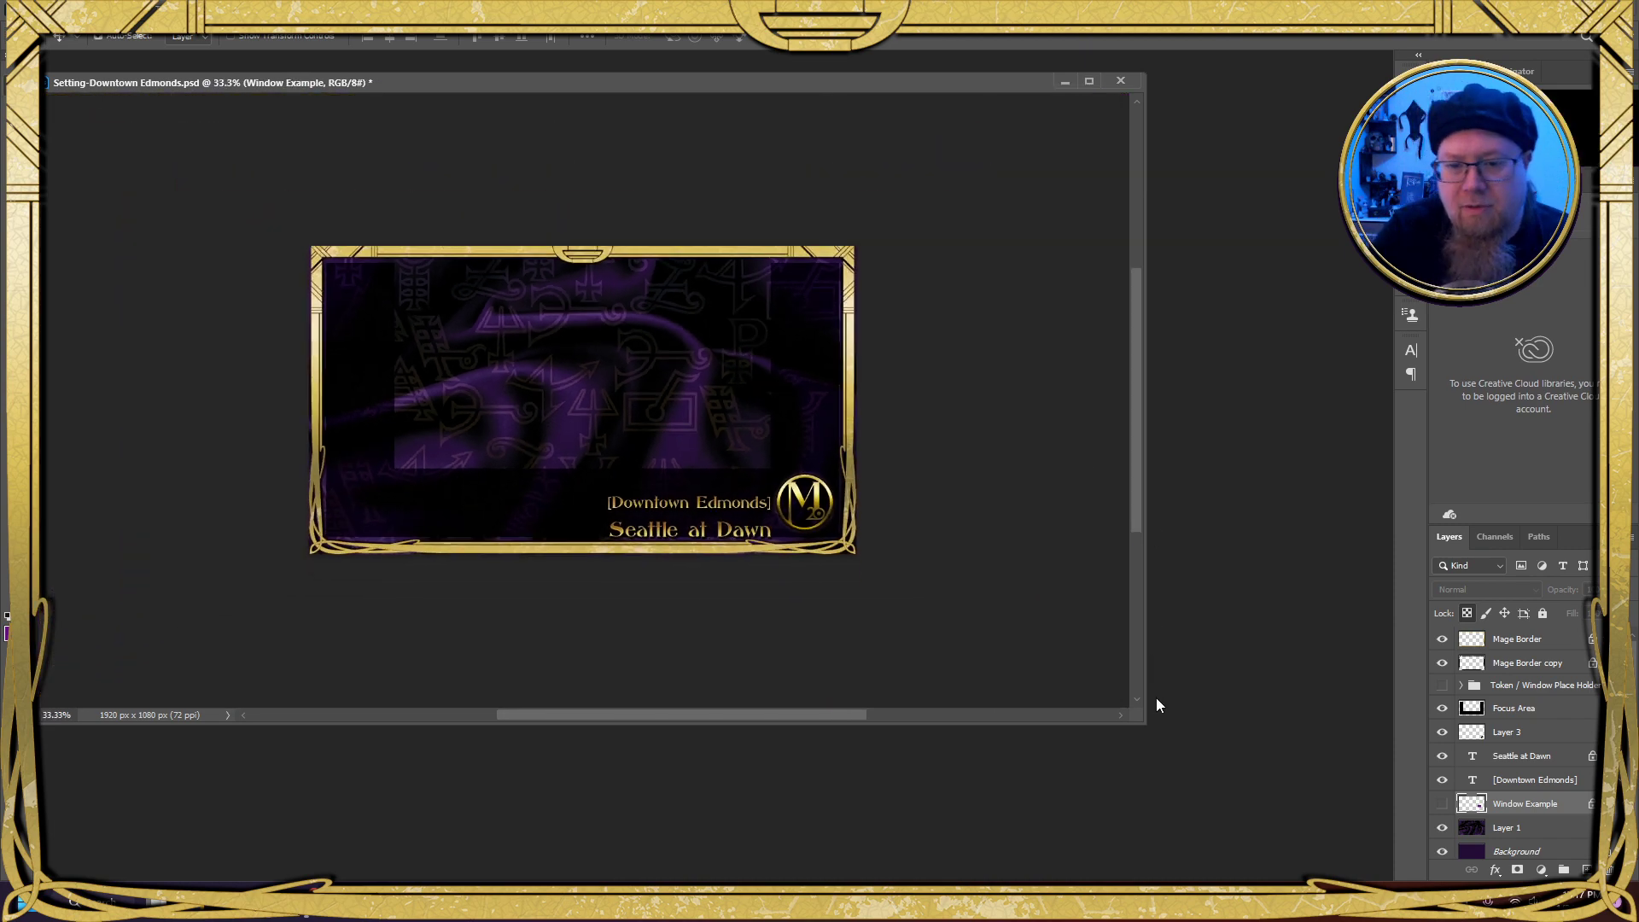
{"action": "left_click_drag", "start_coordinate": [1142, 724], "coordinate": [646, 526]}
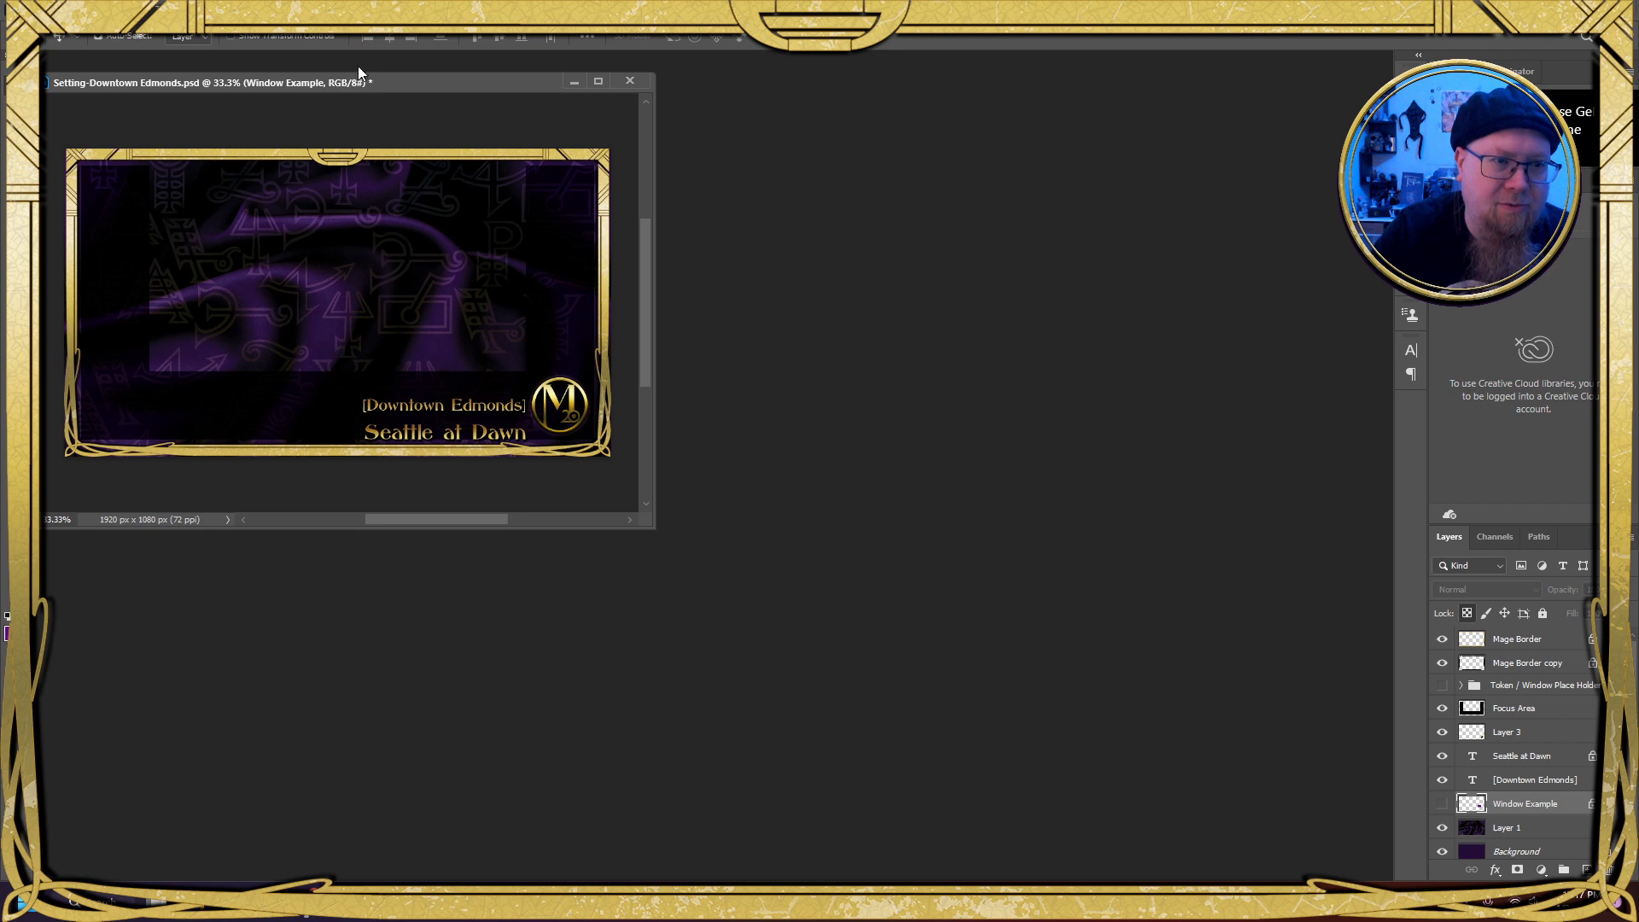
{"action": "left_click_drag", "start_coordinate": [358, 81], "coordinate": [423, 91]}
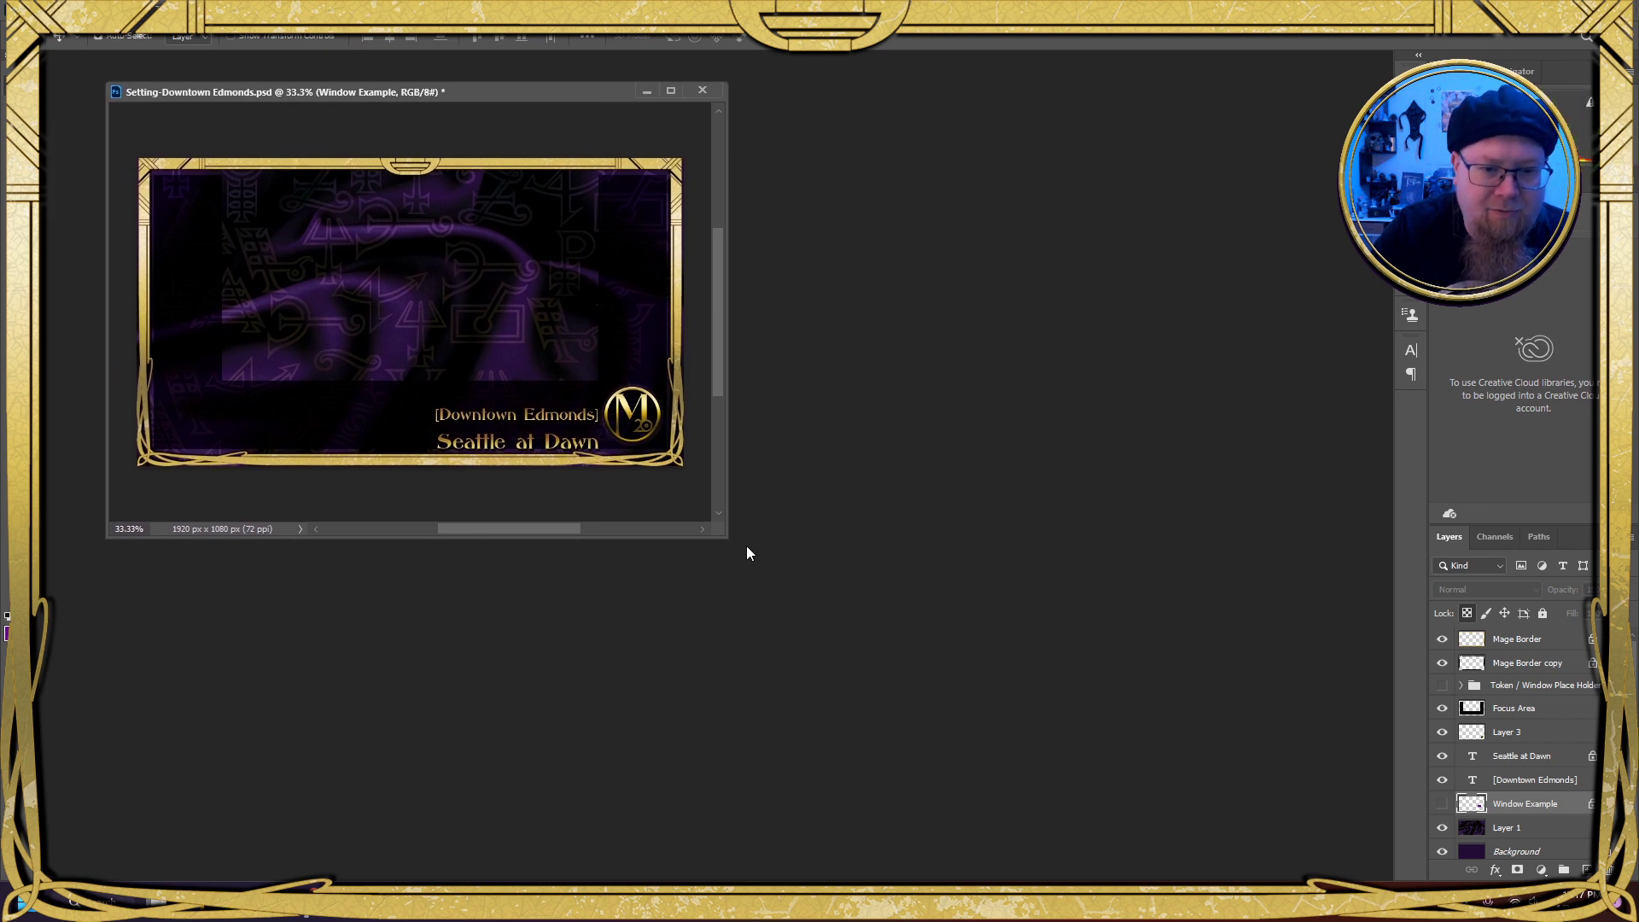
{"action": "mouse_move", "coordinate": [717, 531]}
{"action": "left_mouse_down"}
{"action": "mouse_move", "coordinate": [762, 523]}
{"action": "mouse_move", "coordinate": [742, 529]}
{"action": "left_mouse_up"}
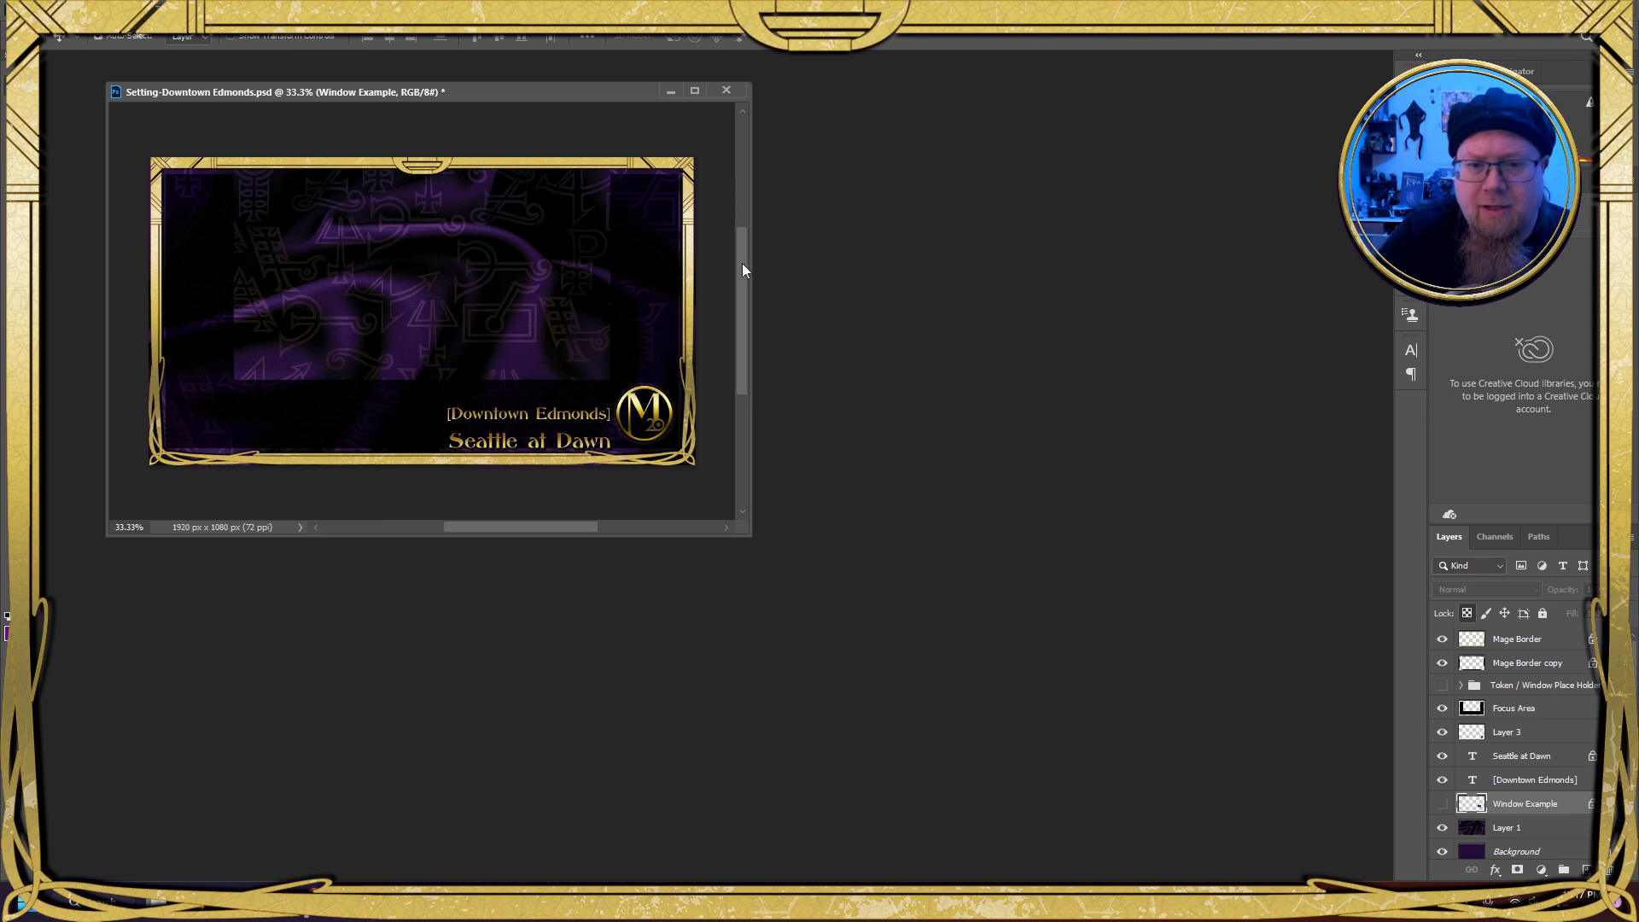
Open Roll 20 Setting Downtown Edmonds.psd from the Settings folder under Mage - Seattle at Dawn
{"action": "key", "text": "ctrl+o"}
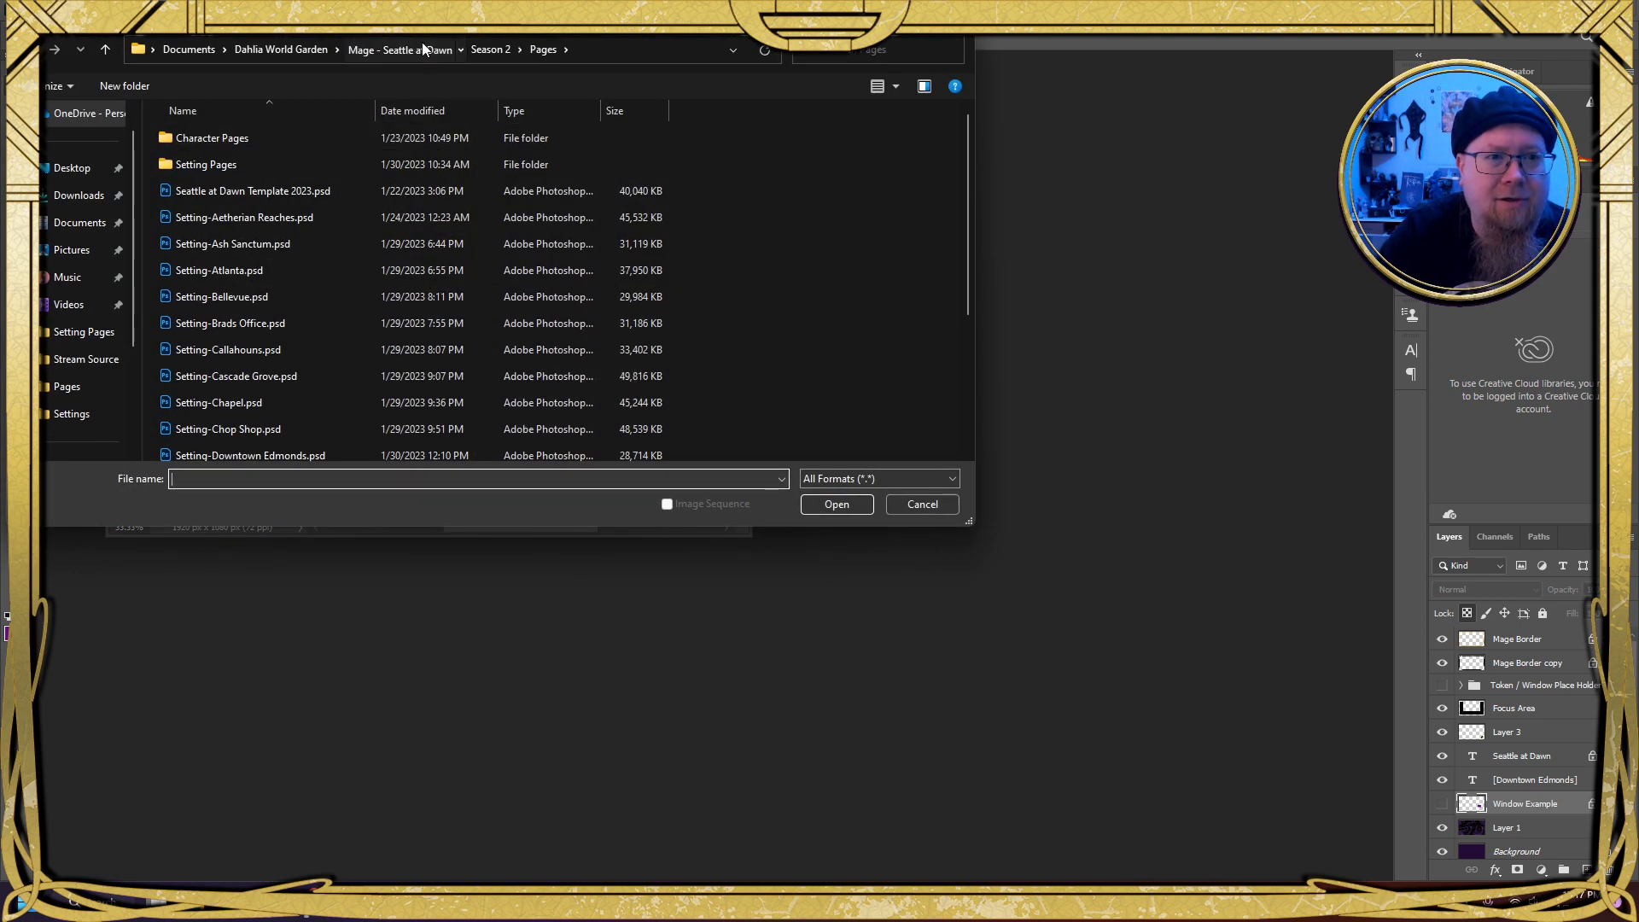
{"action": "left_click", "coordinate": [422, 44]}
{"action": "double_click", "coordinate": [705, 172]}
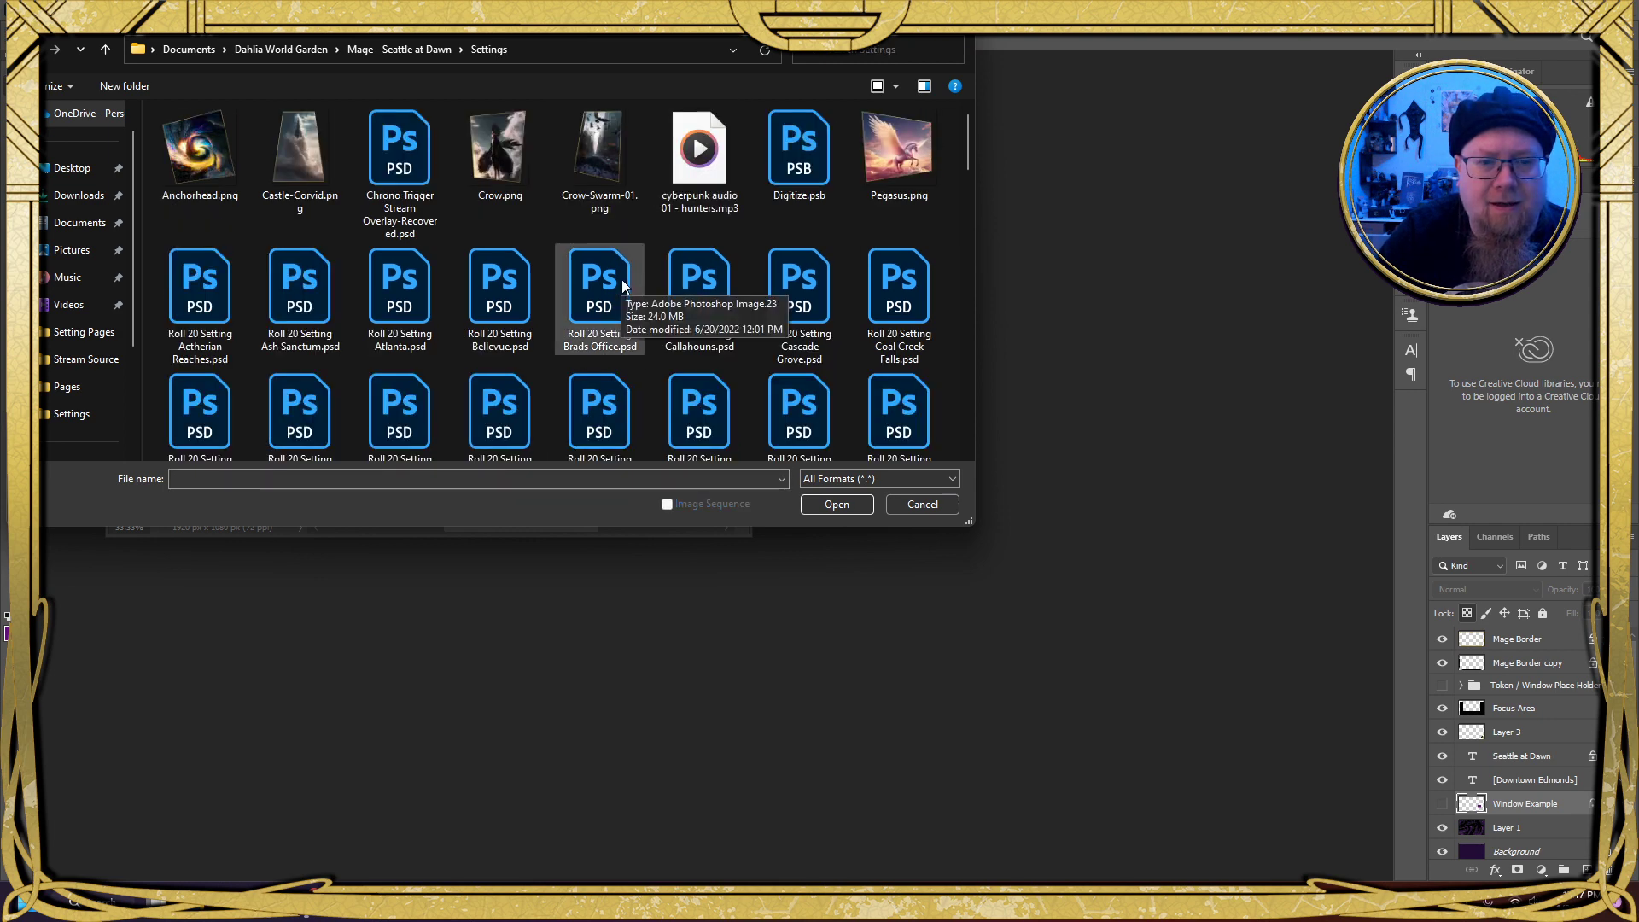
{"action": "scroll", "coordinate": [290, 342], "scroll_direction": "down", "scroll_amount": 1}
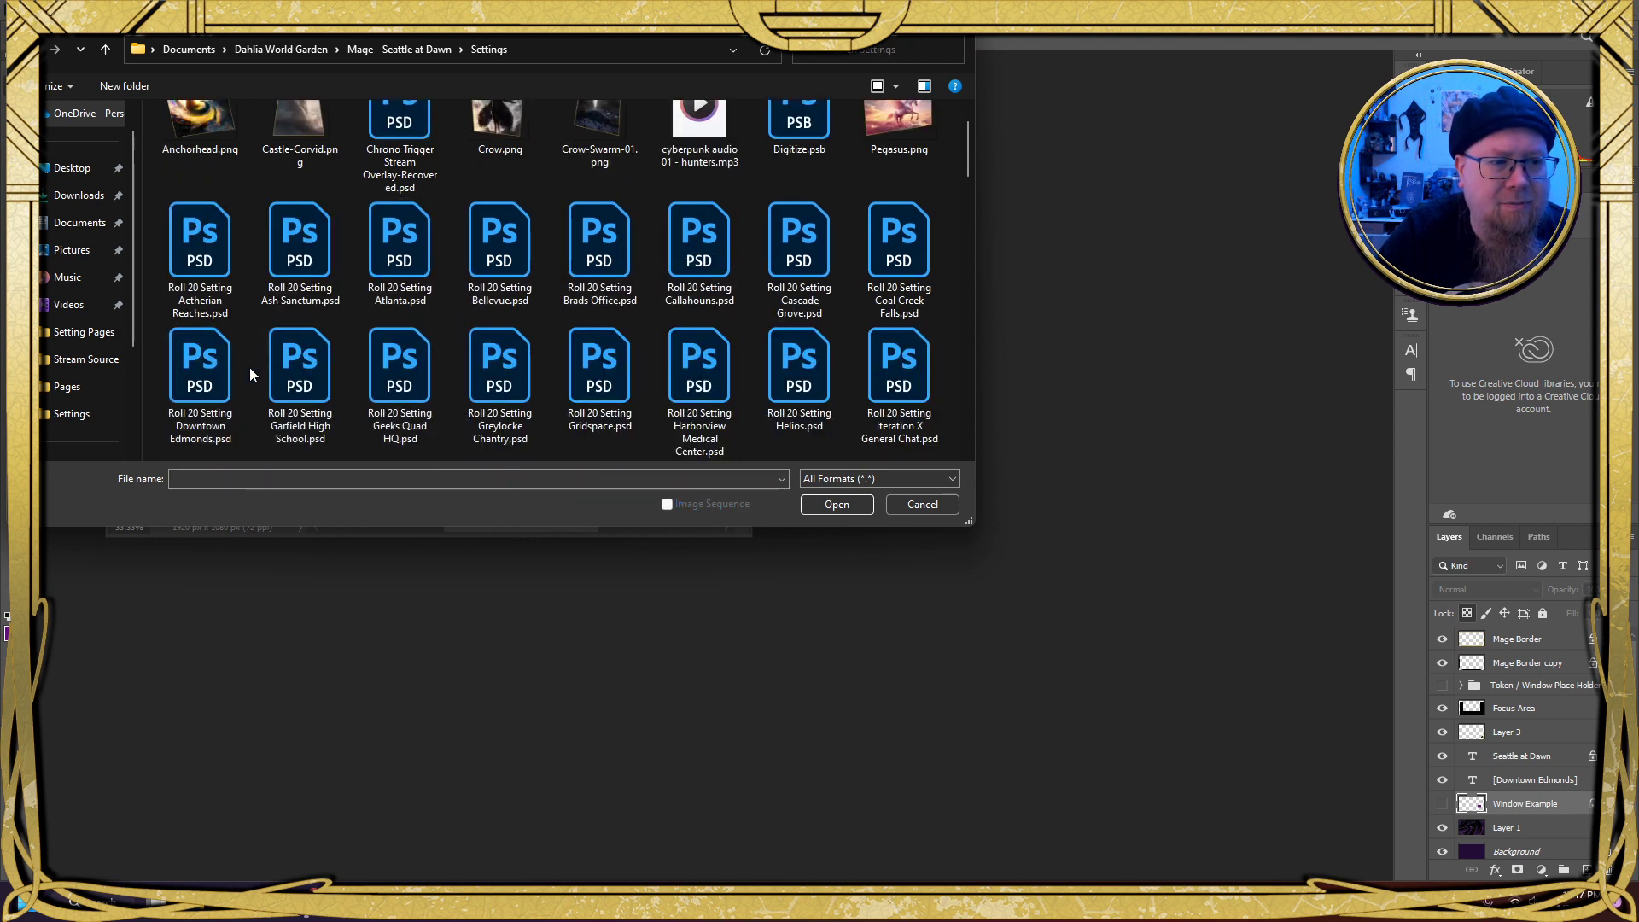
{"action": "double_click", "coordinate": [235, 368]}
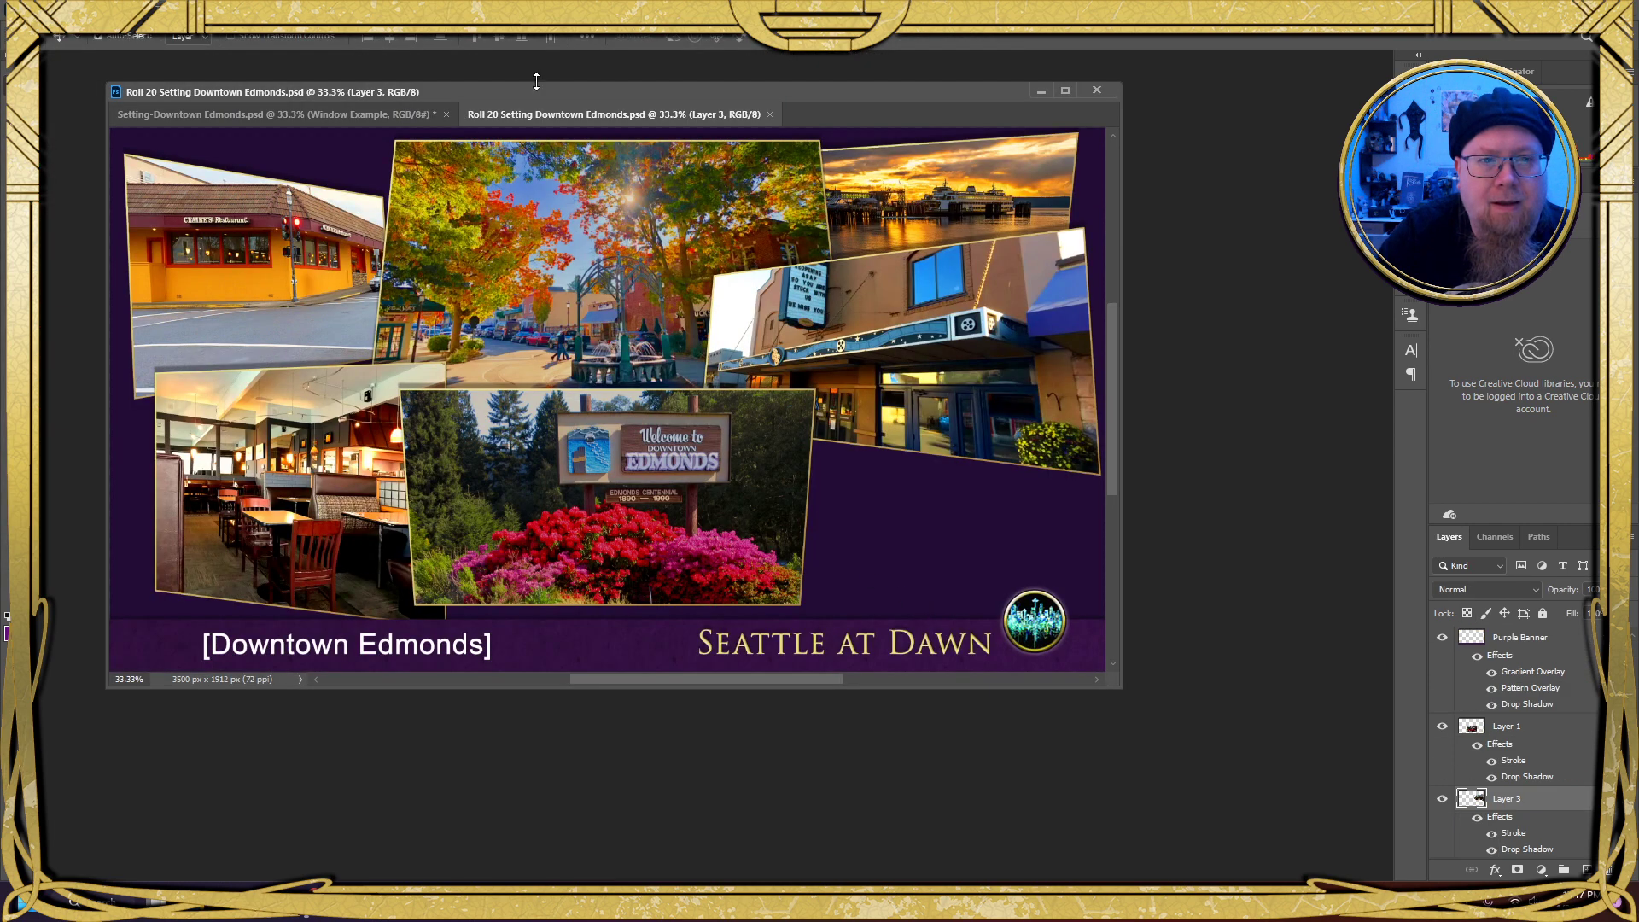
Separate the two documents into floating windows, and shrink the new Setting-Downtown Edmonds window around its page at 25% zoom
{"action": "left_click_drag", "start_coordinate": [548, 113], "coordinate": [545, 229]}
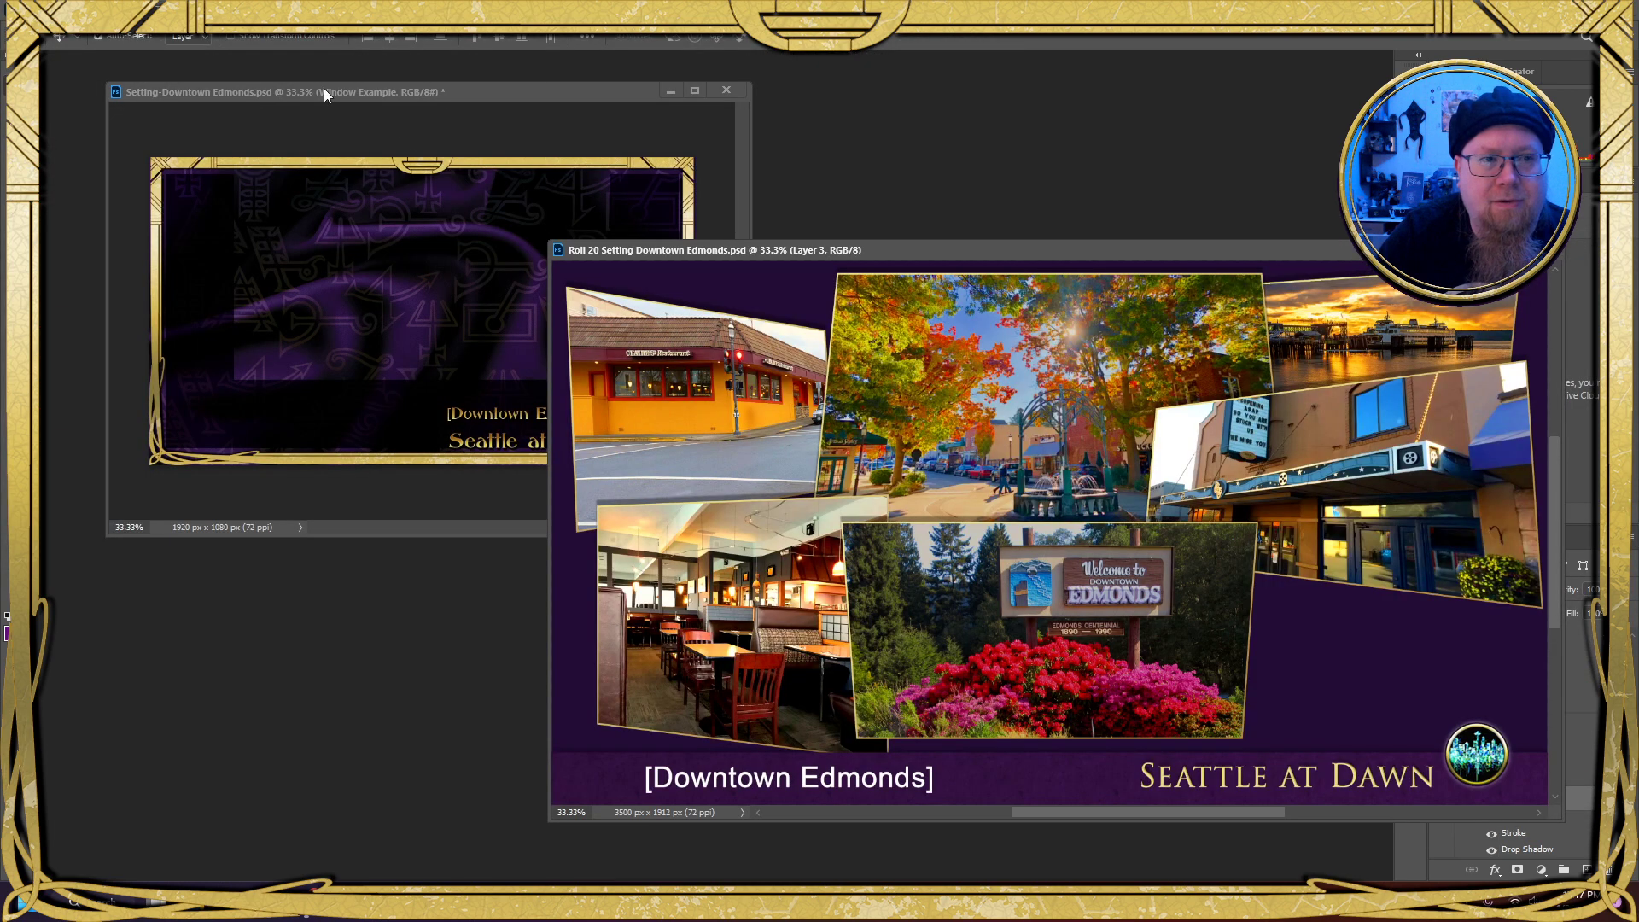
{"action": "left_click_drag", "start_coordinate": [329, 90], "coordinate": [265, 73]}
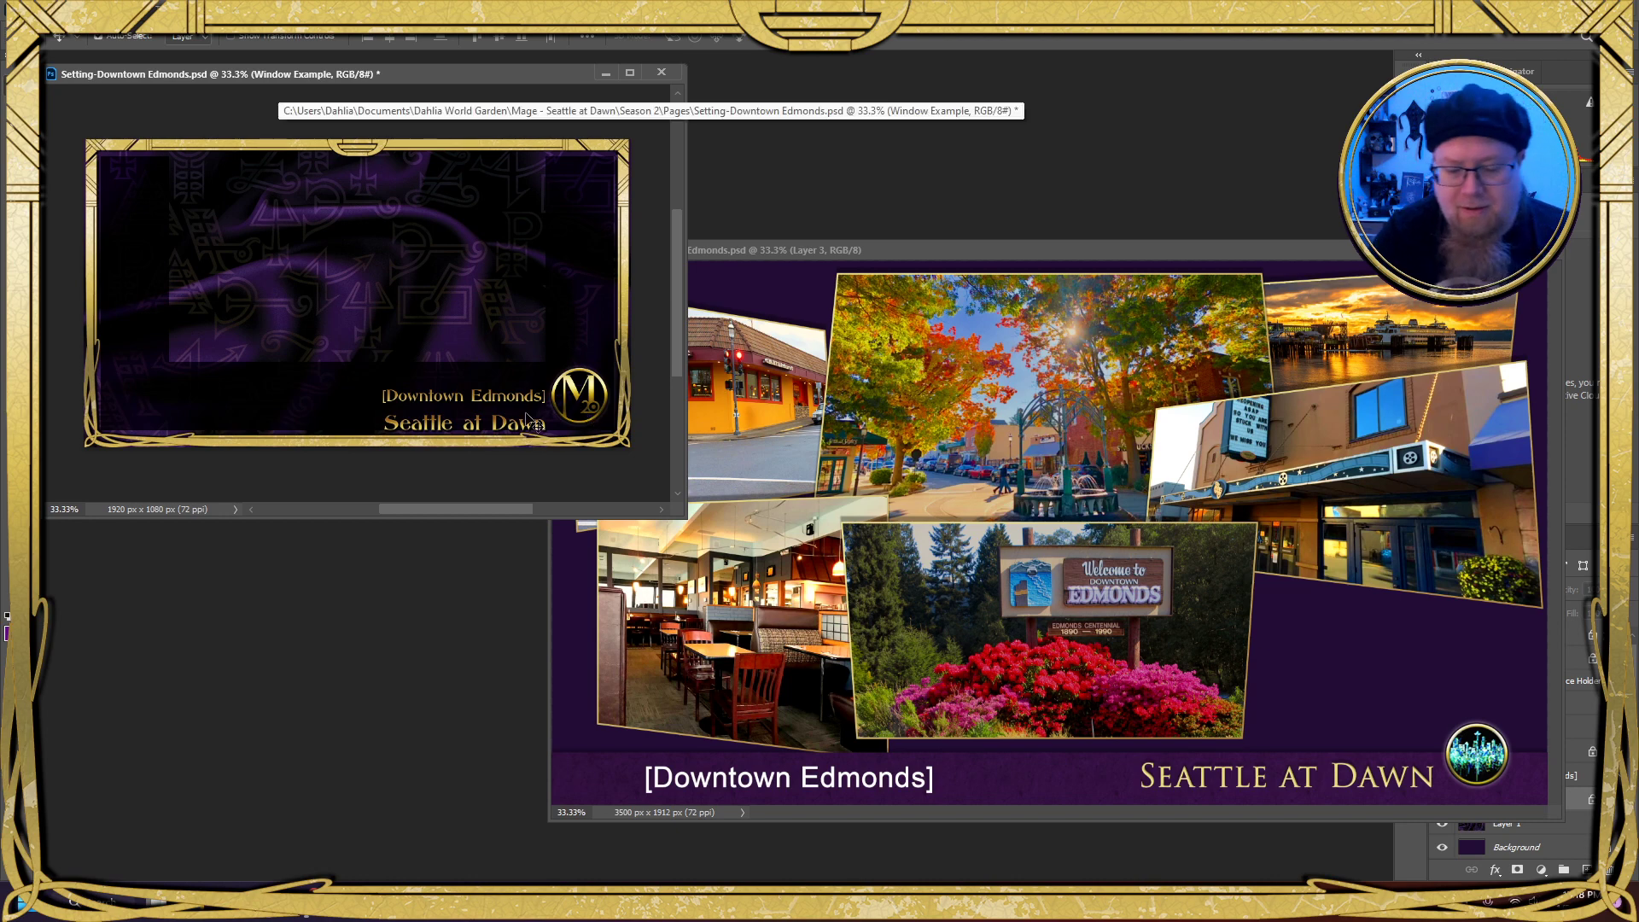
{"action": "key", "text": "ctrl+minus"}
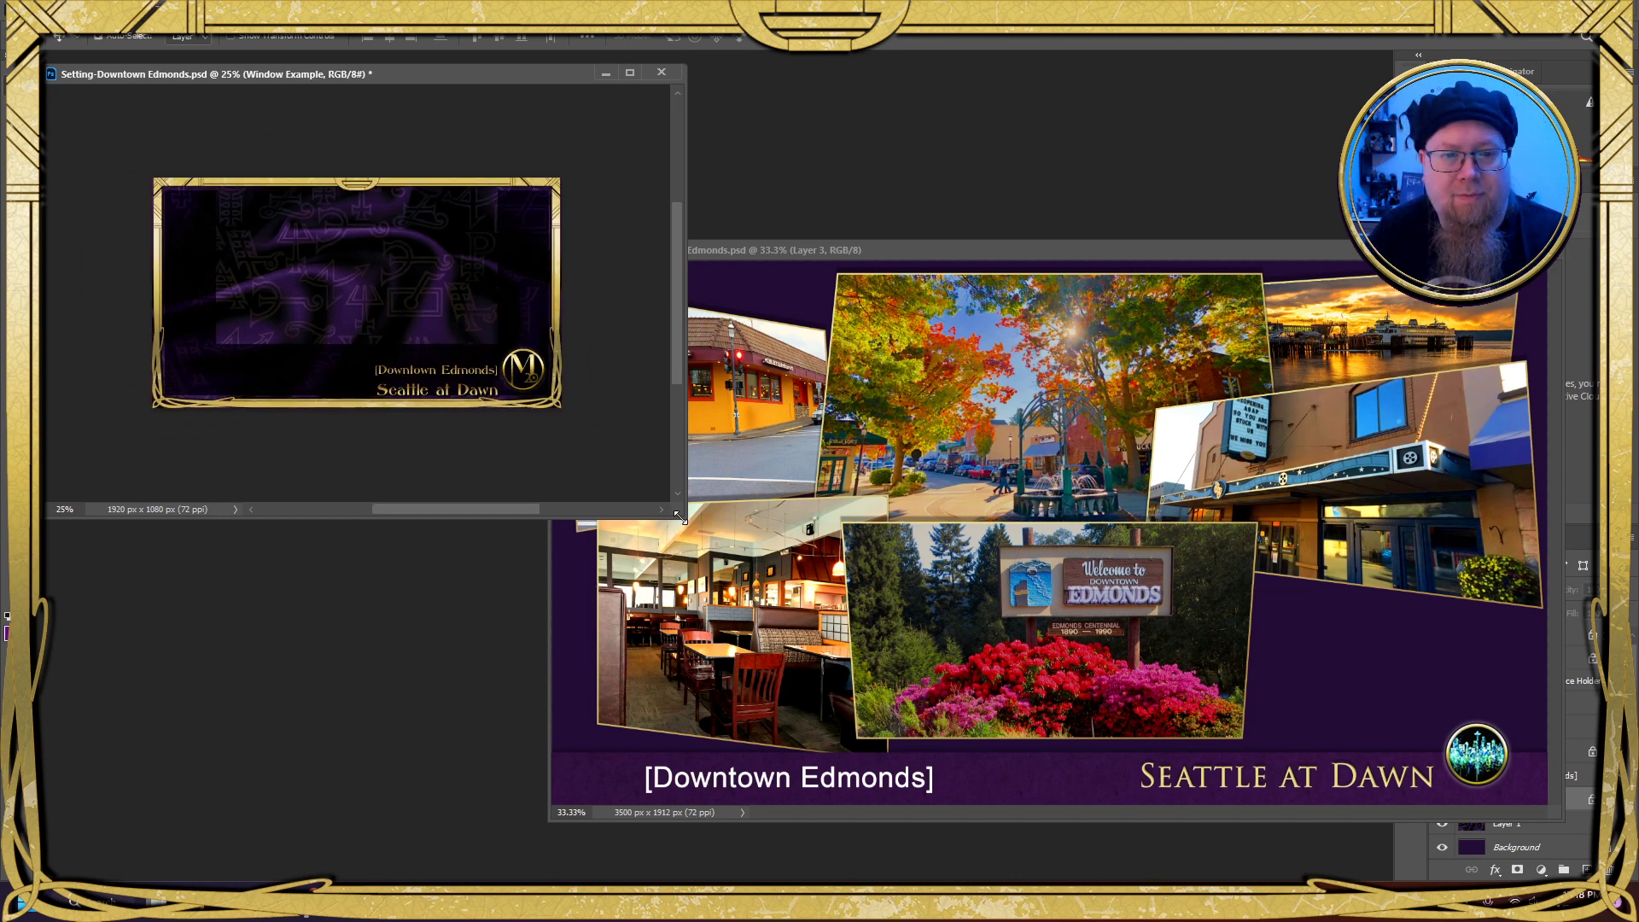
{"action": "left_click_drag", "start_coordinate": [687, 518], "coordinate": [519, 386]}
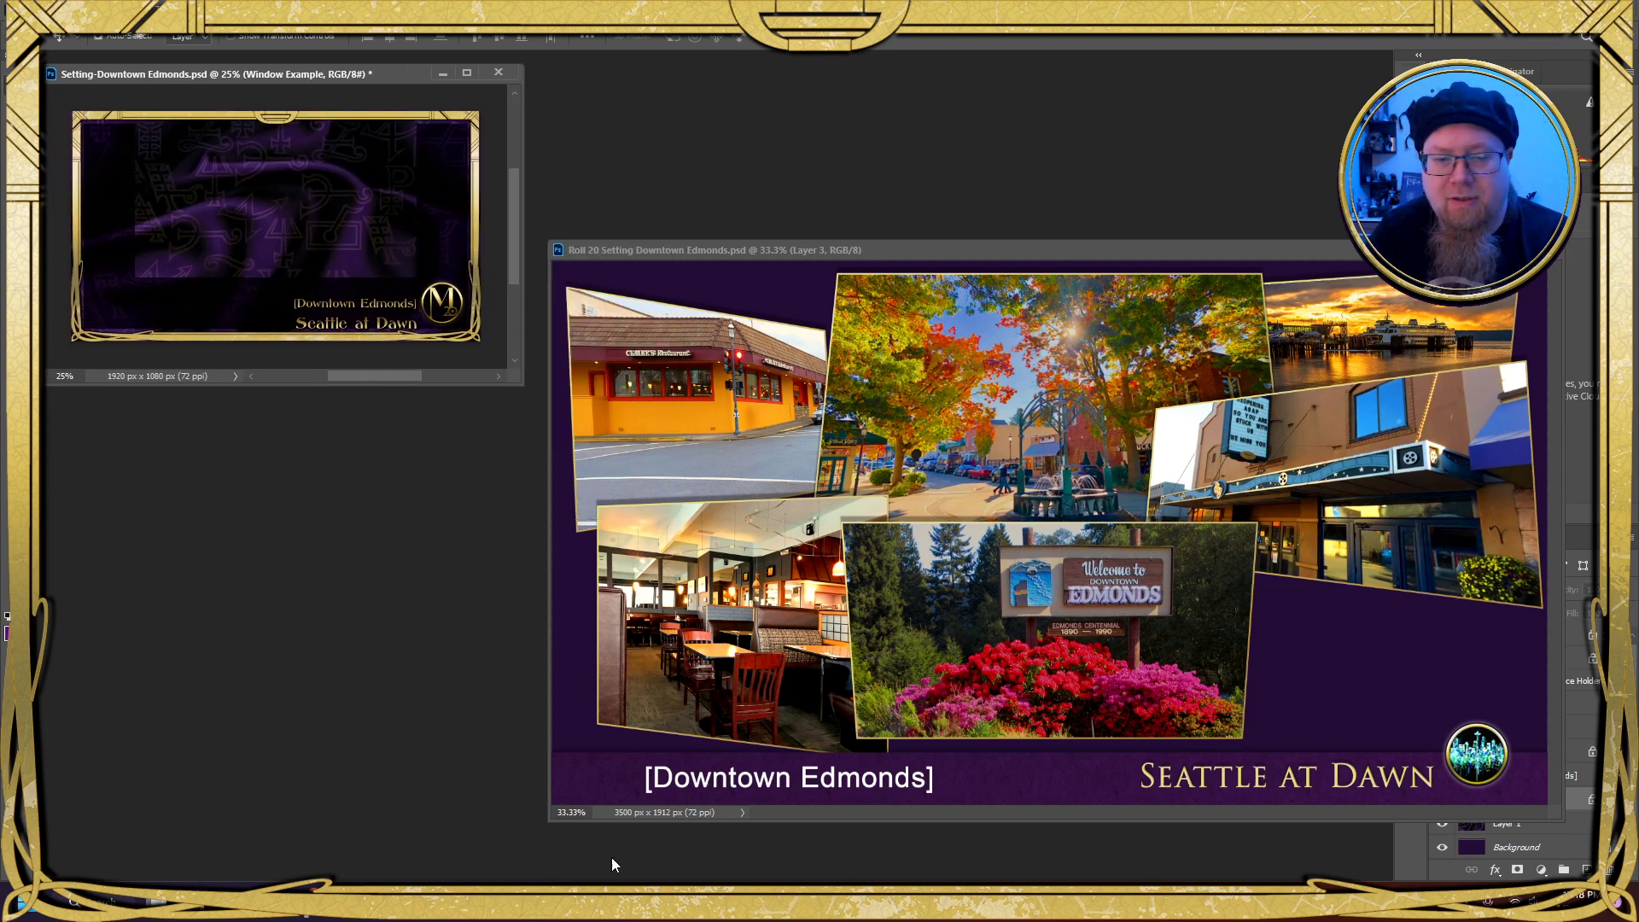
Shrink the old Roll 20 page's window around its collage at 16.67% zoom and place it beside the new page
{"action": "left_click_drag", "start_coordinate": [554, 820], "coordinate": [786, 592]}
{"action": "key", "text": "ctrl+minus"}
{"action": "key", "text": "ctrl+minus"}
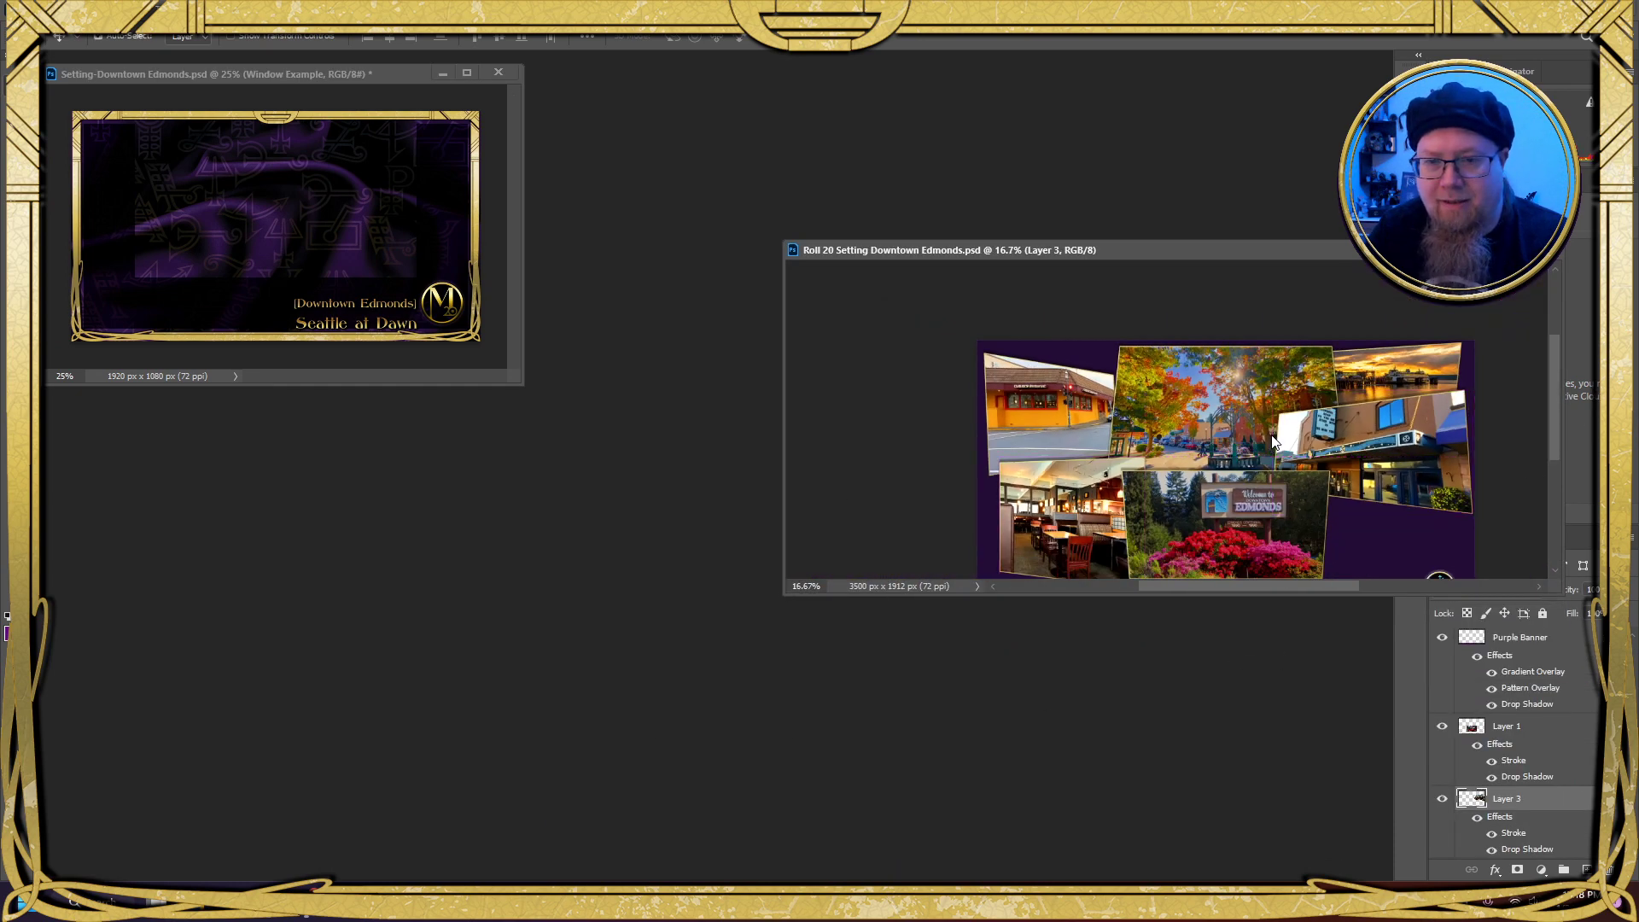
{"action": "left_click_drag", "start_coordinate": [1425, 471], "coordinate": [1320, 422]}
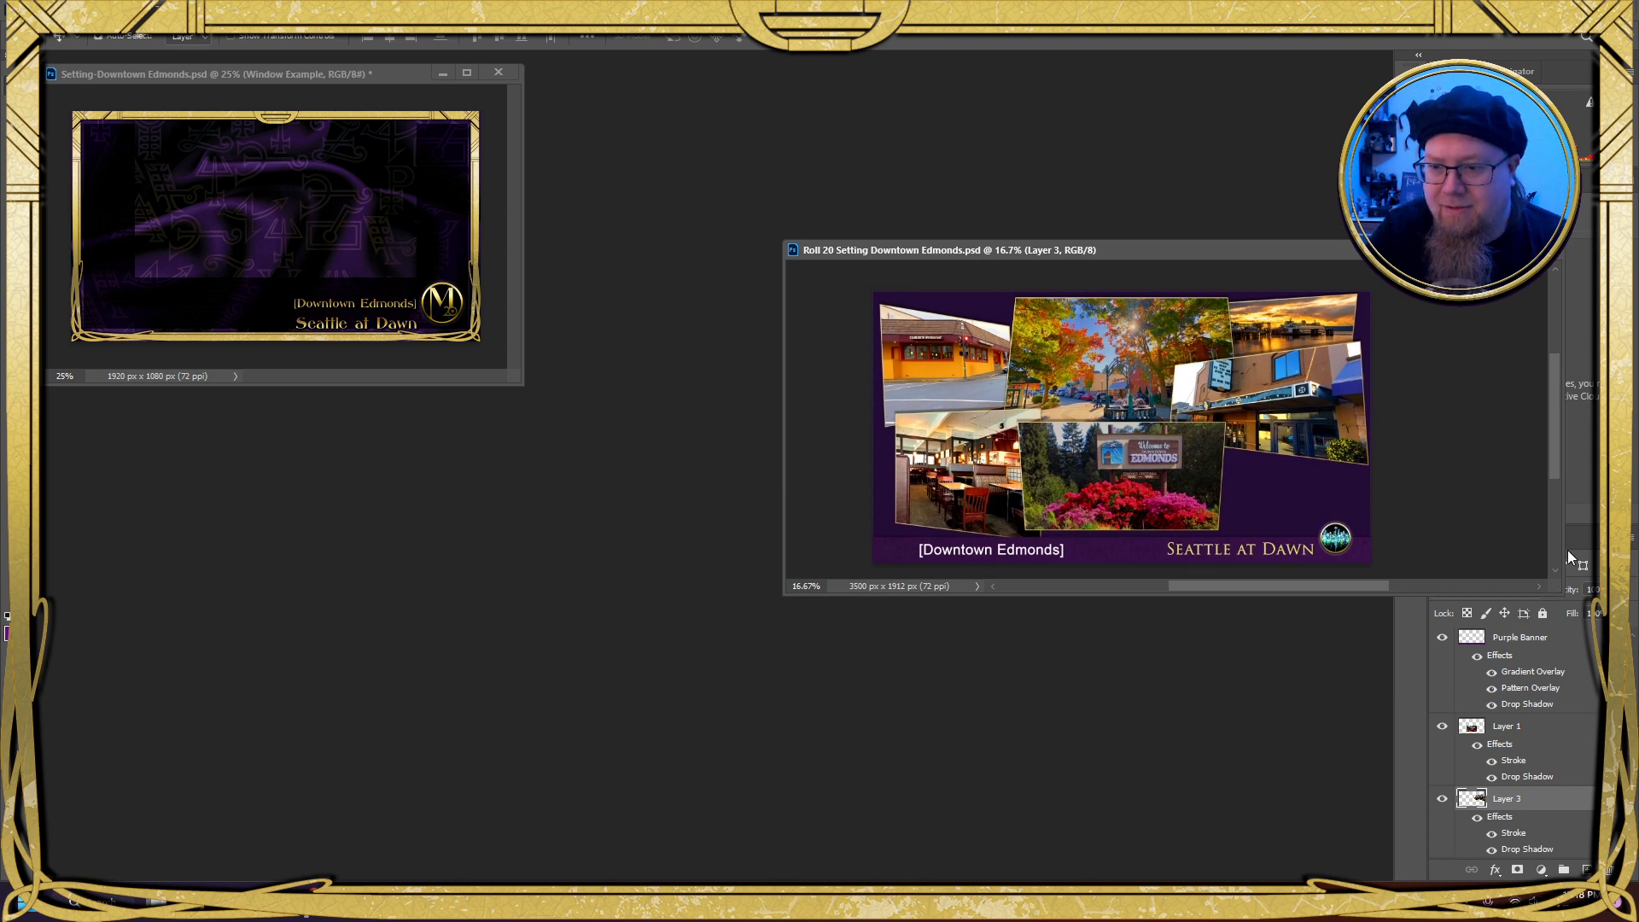
{"action": "left_click_drag", "start_coordinate": [1568, 550], "coordinate": [1337, 554]}
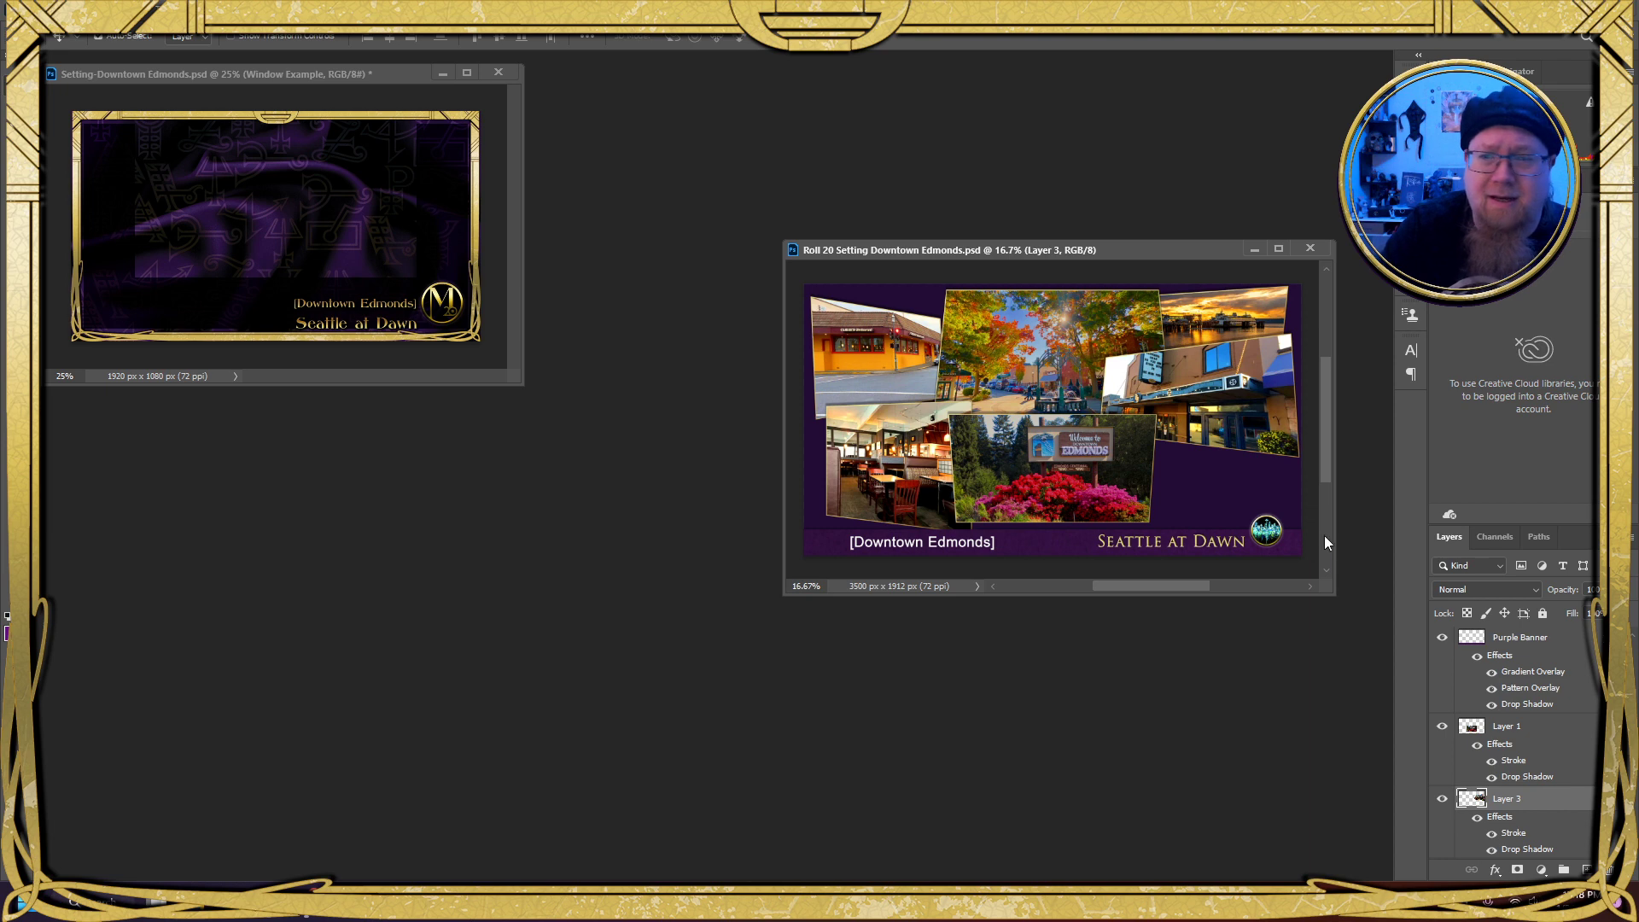
{"action": "left_click_drag", "start_coordinate": [1103, 250], "coordinate": [951, 151]}
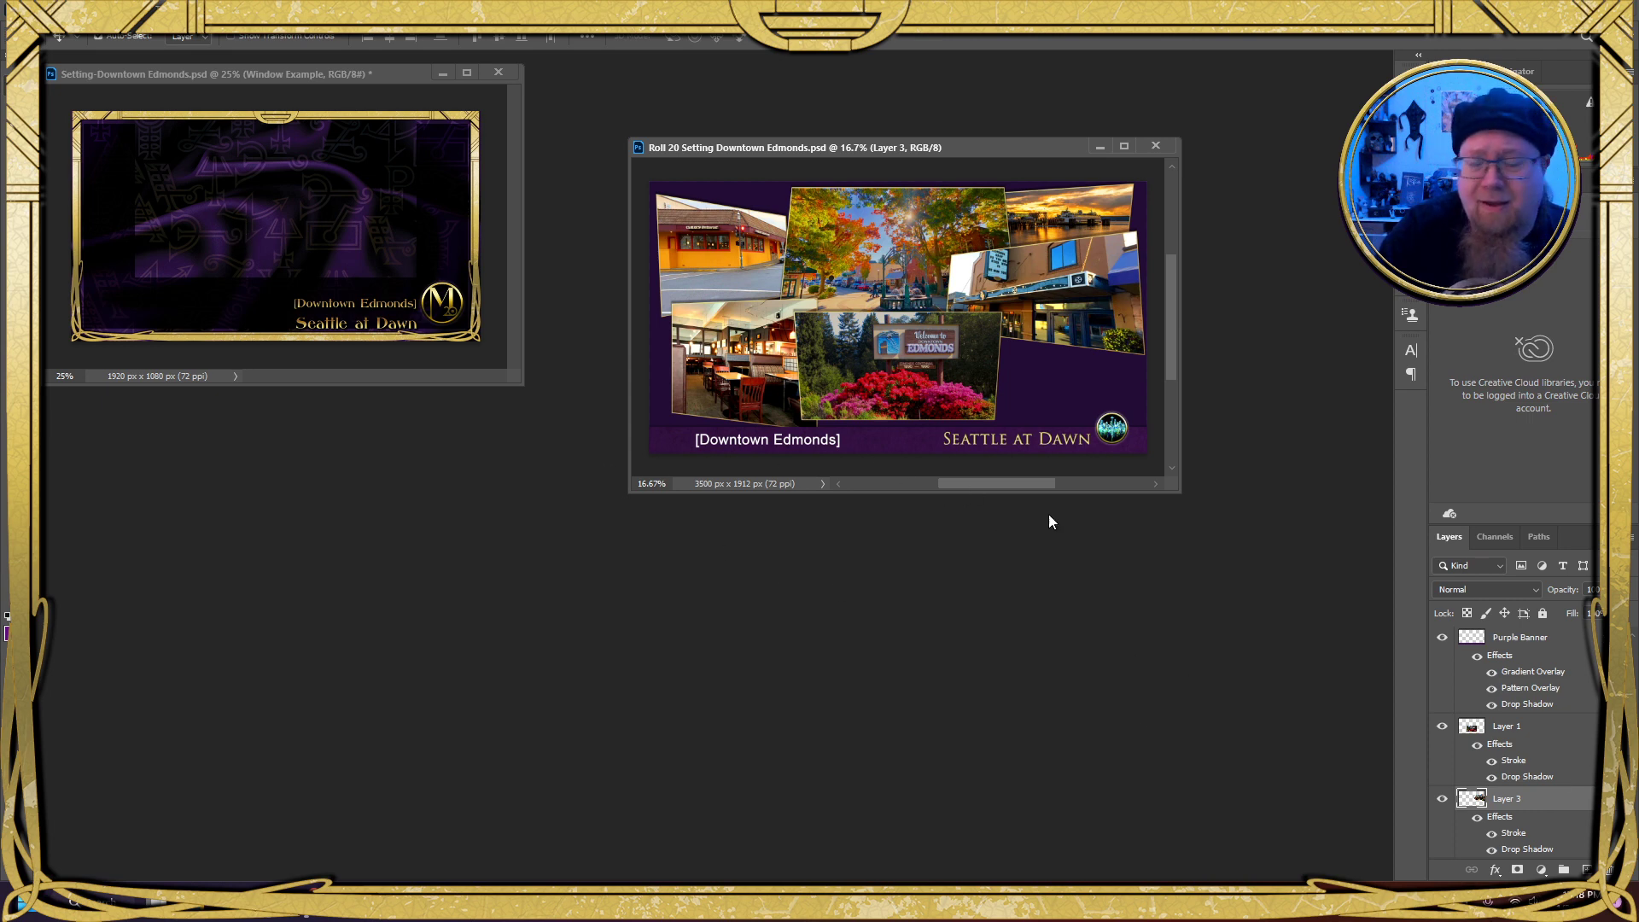
Toggle Layer 1 off and on in the old page to identify its photo, and select that layer
{"action": "scroll", "coordinate": [1547, 726], "scroll_direction": "down", "scroll_amount": 1}
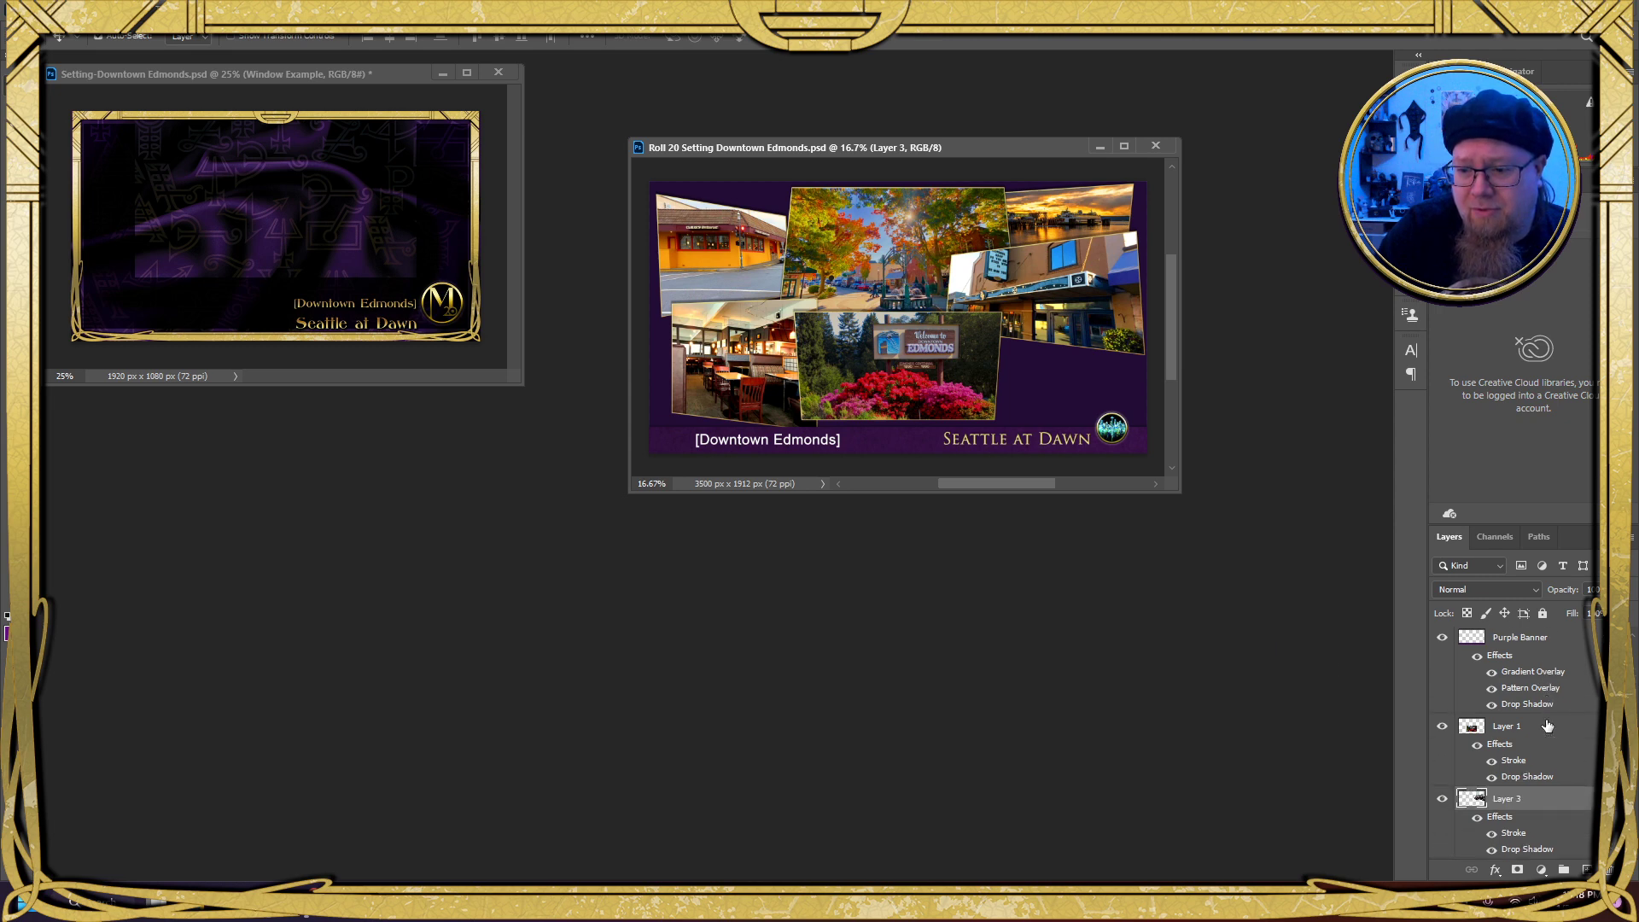
{"action": "left_click", "coordinate": [1442, 703]}
{"action": "left_click", "coordinate": [1443, 705]}
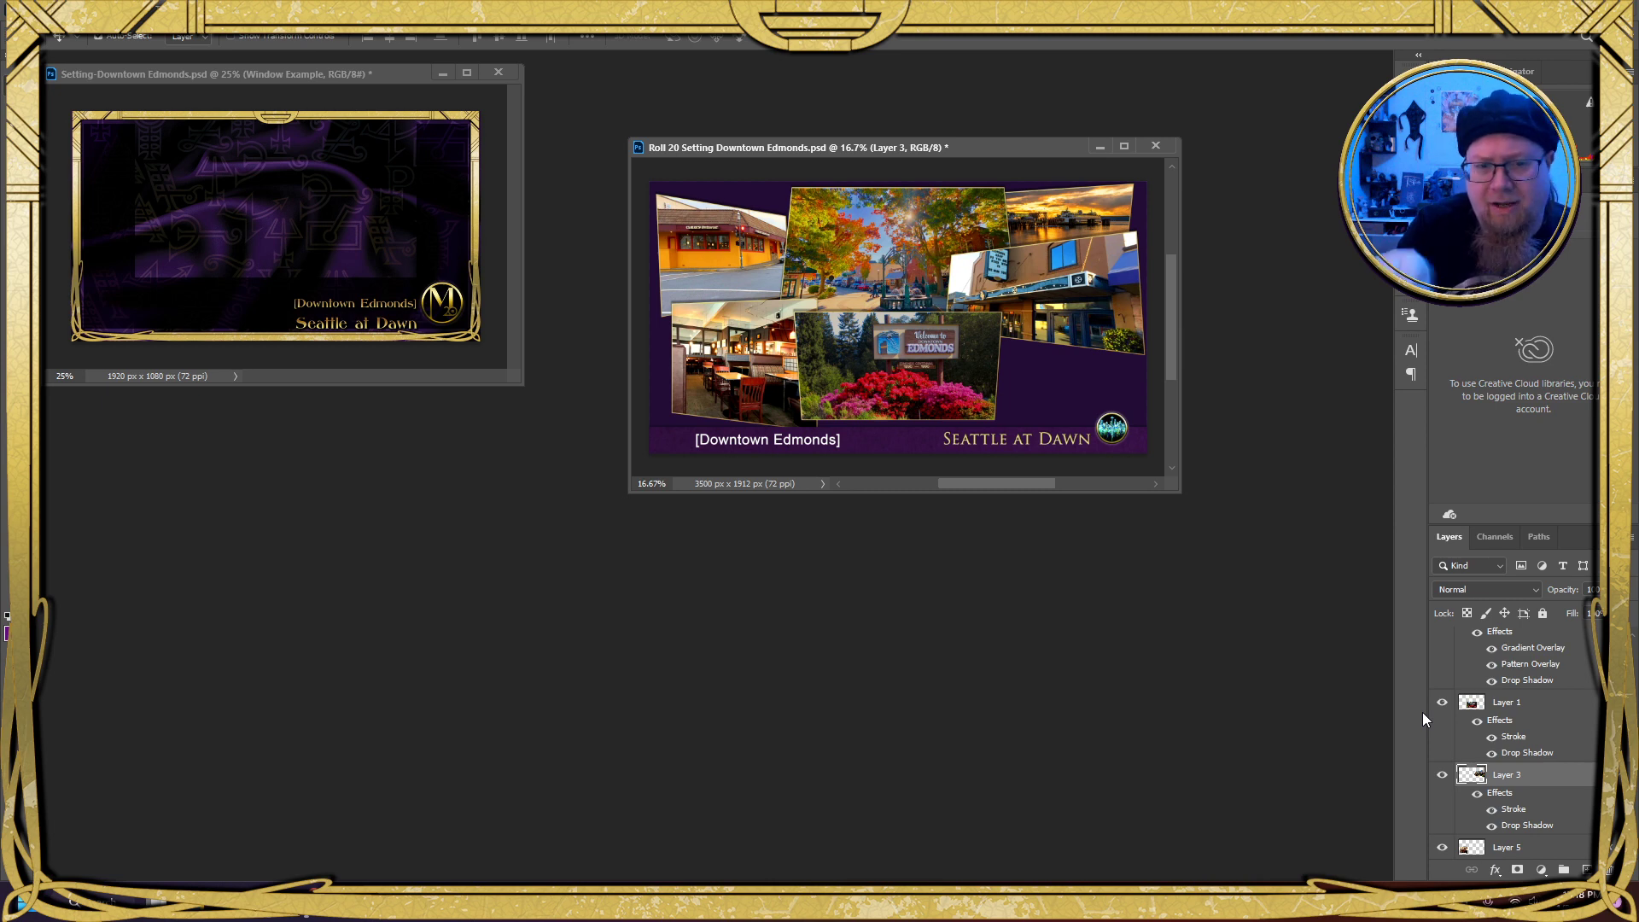
{"action": "left_click", "coordinate": [1551, 703]}
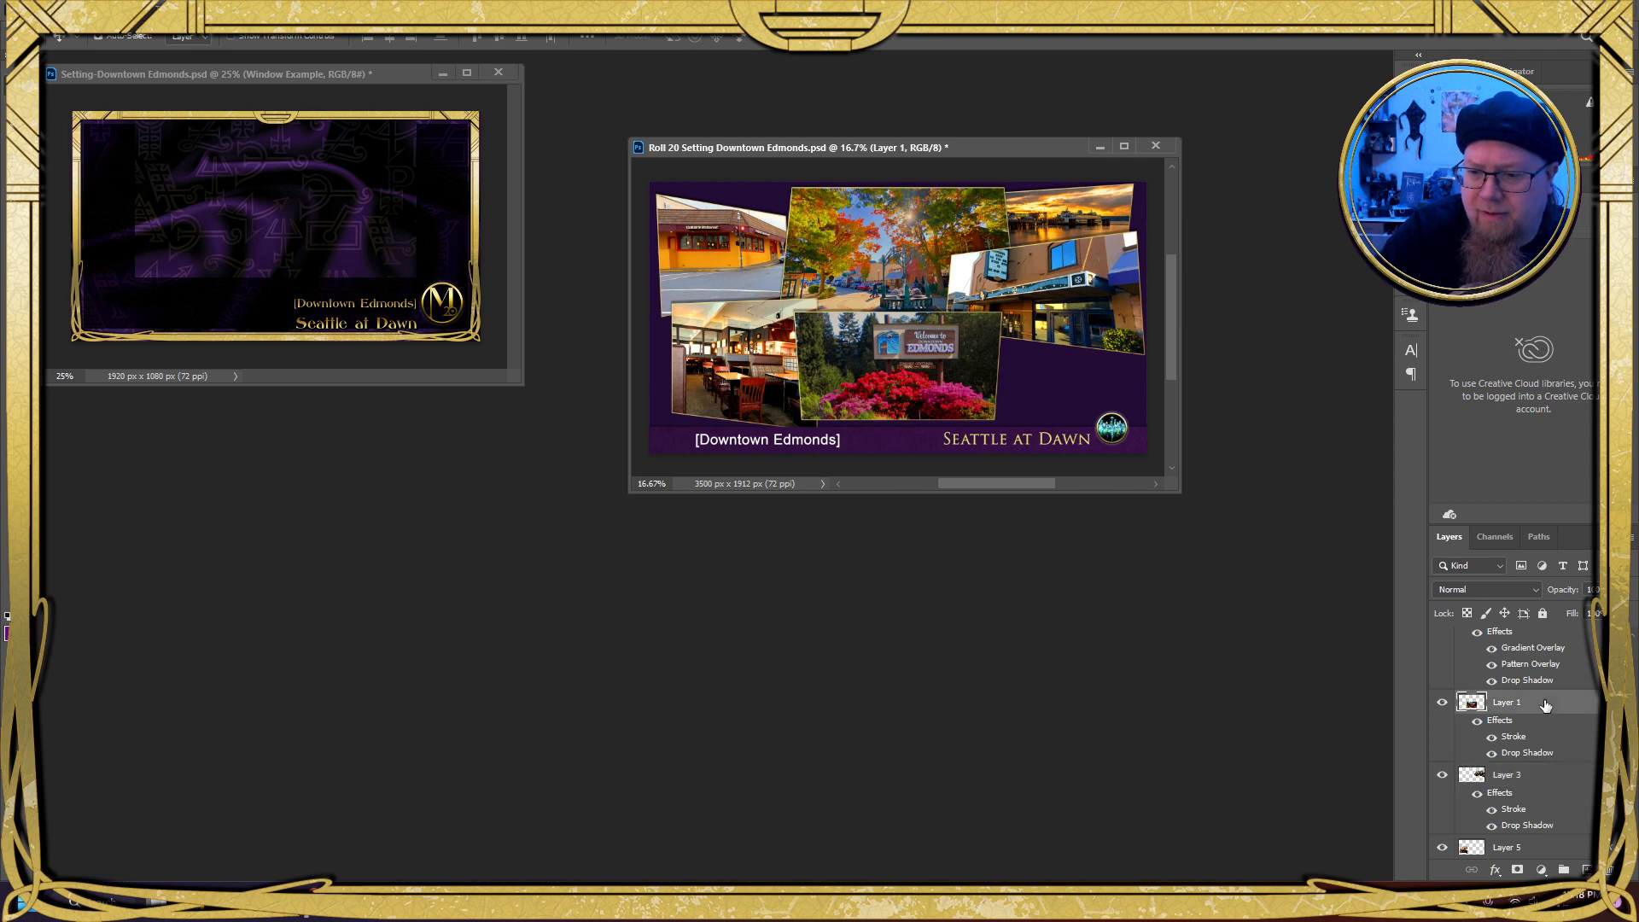
Select the six photo layers, Layer 1 down to Layer 6, in the old page and clear their layer styles
{"action": "scroll", "coordinate": [1547, 707], "scroll_direction": "down", "scroll_amount": 1}
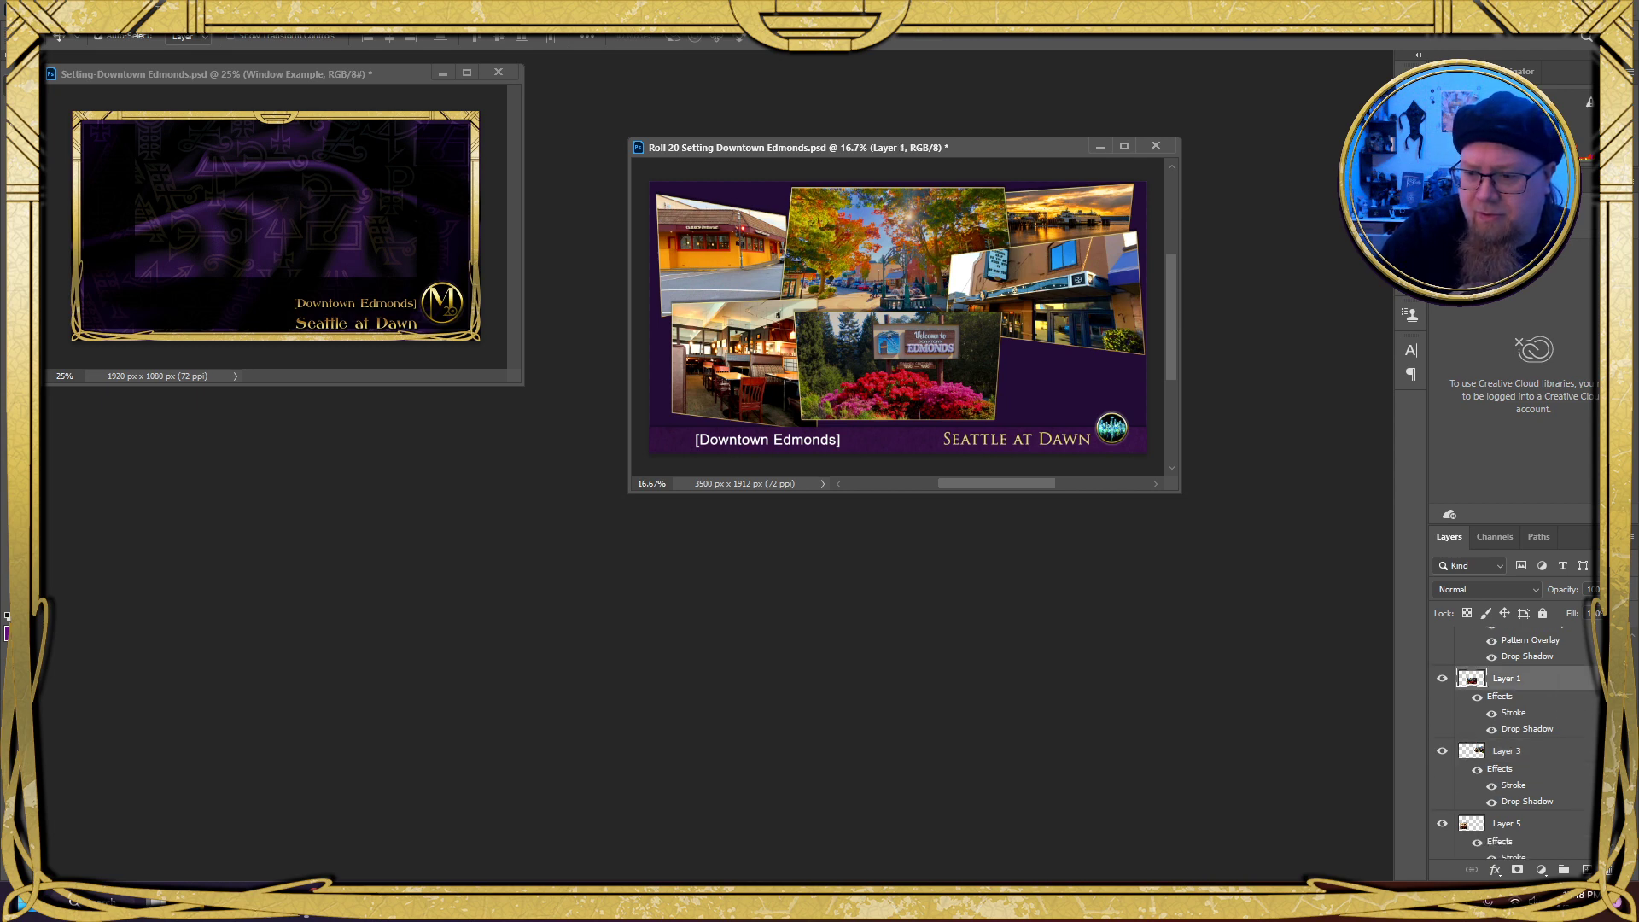
{"action": "scroll", "coordinate": [1580, 696], "scroll_direction": "down", "scroll_amount": 4}
{"action": "scroll", "coordinate": [1569, 704], "scroll_direction": "down", "scroll_amount": 2}
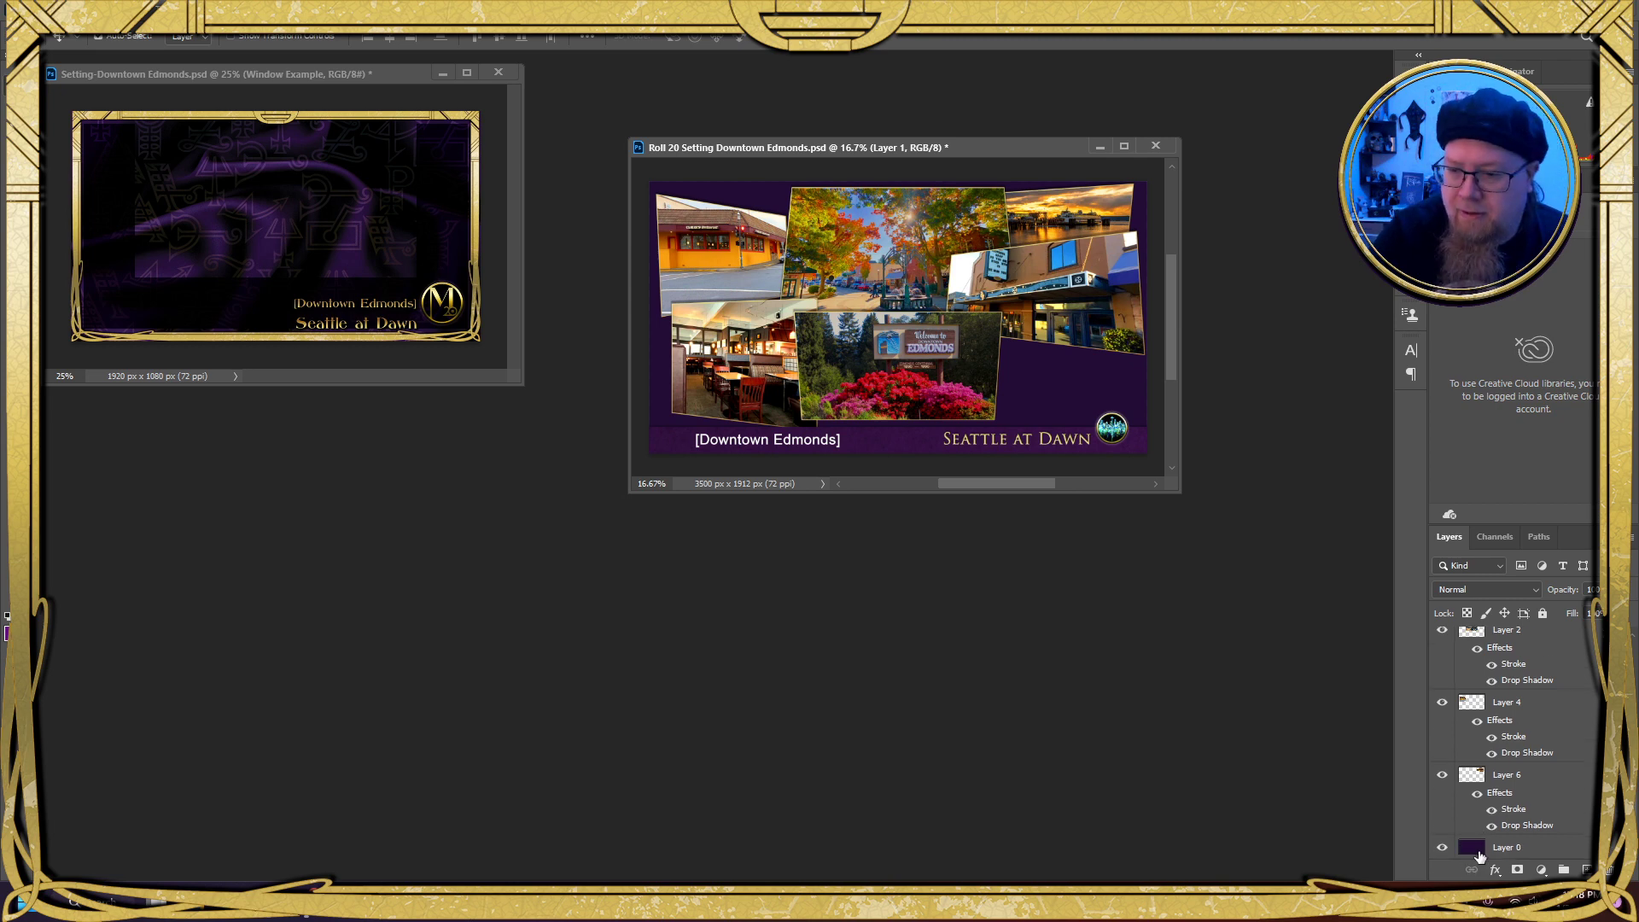
{"action": "left_click", "coordinate": [1547, 779], "text": "shift"}
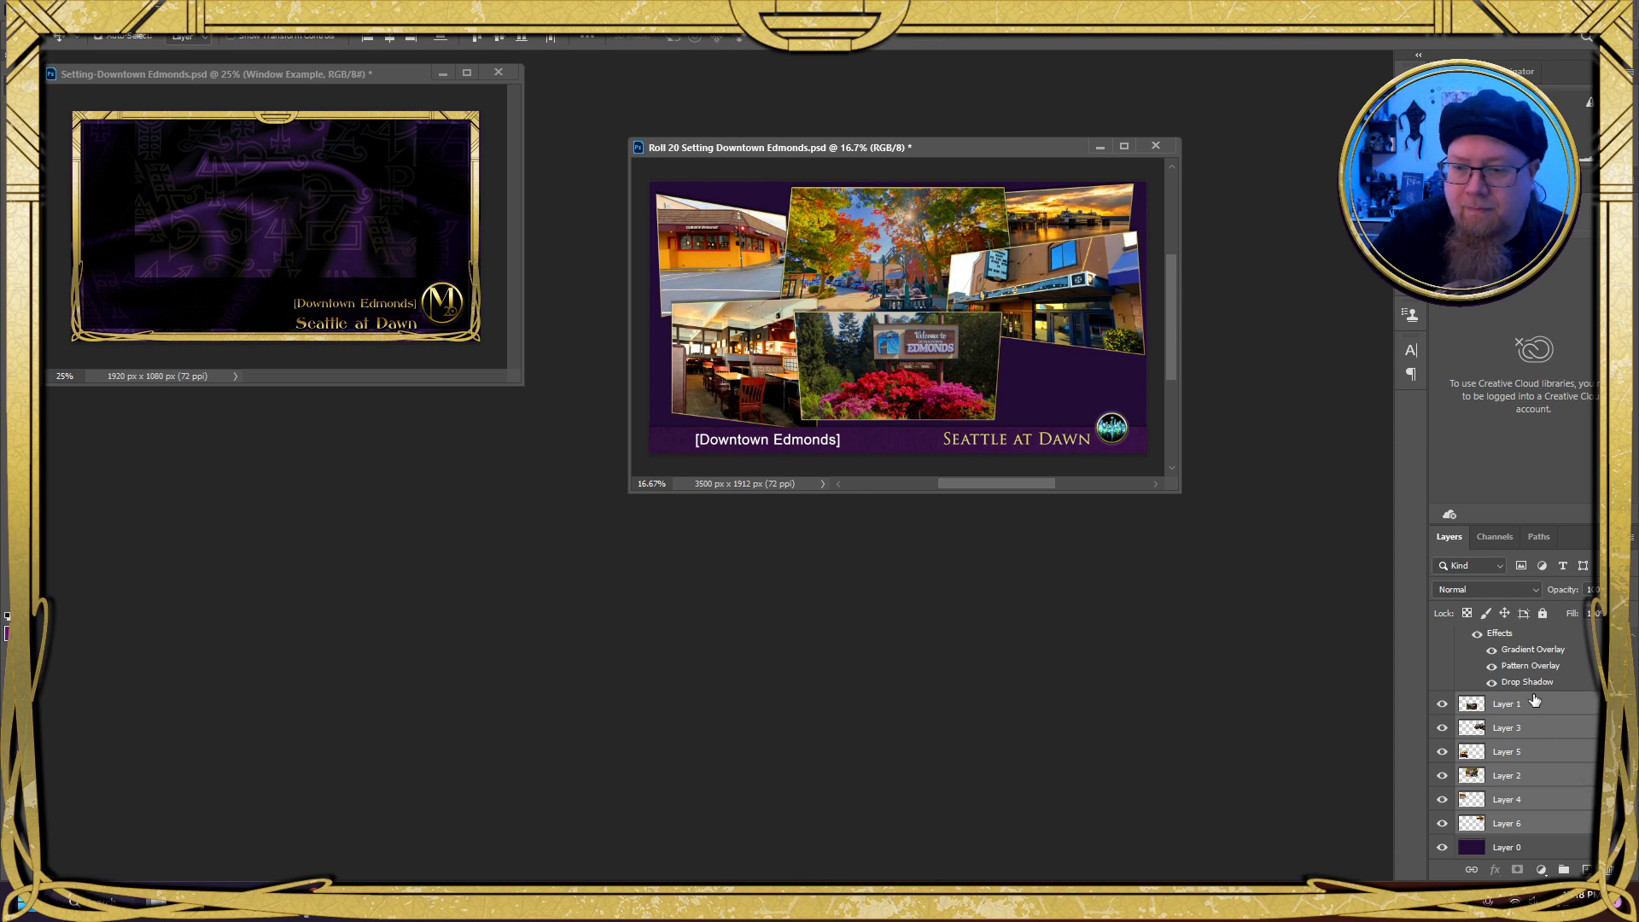
{"action": "right_click", "coordinate": [1548, 707]}
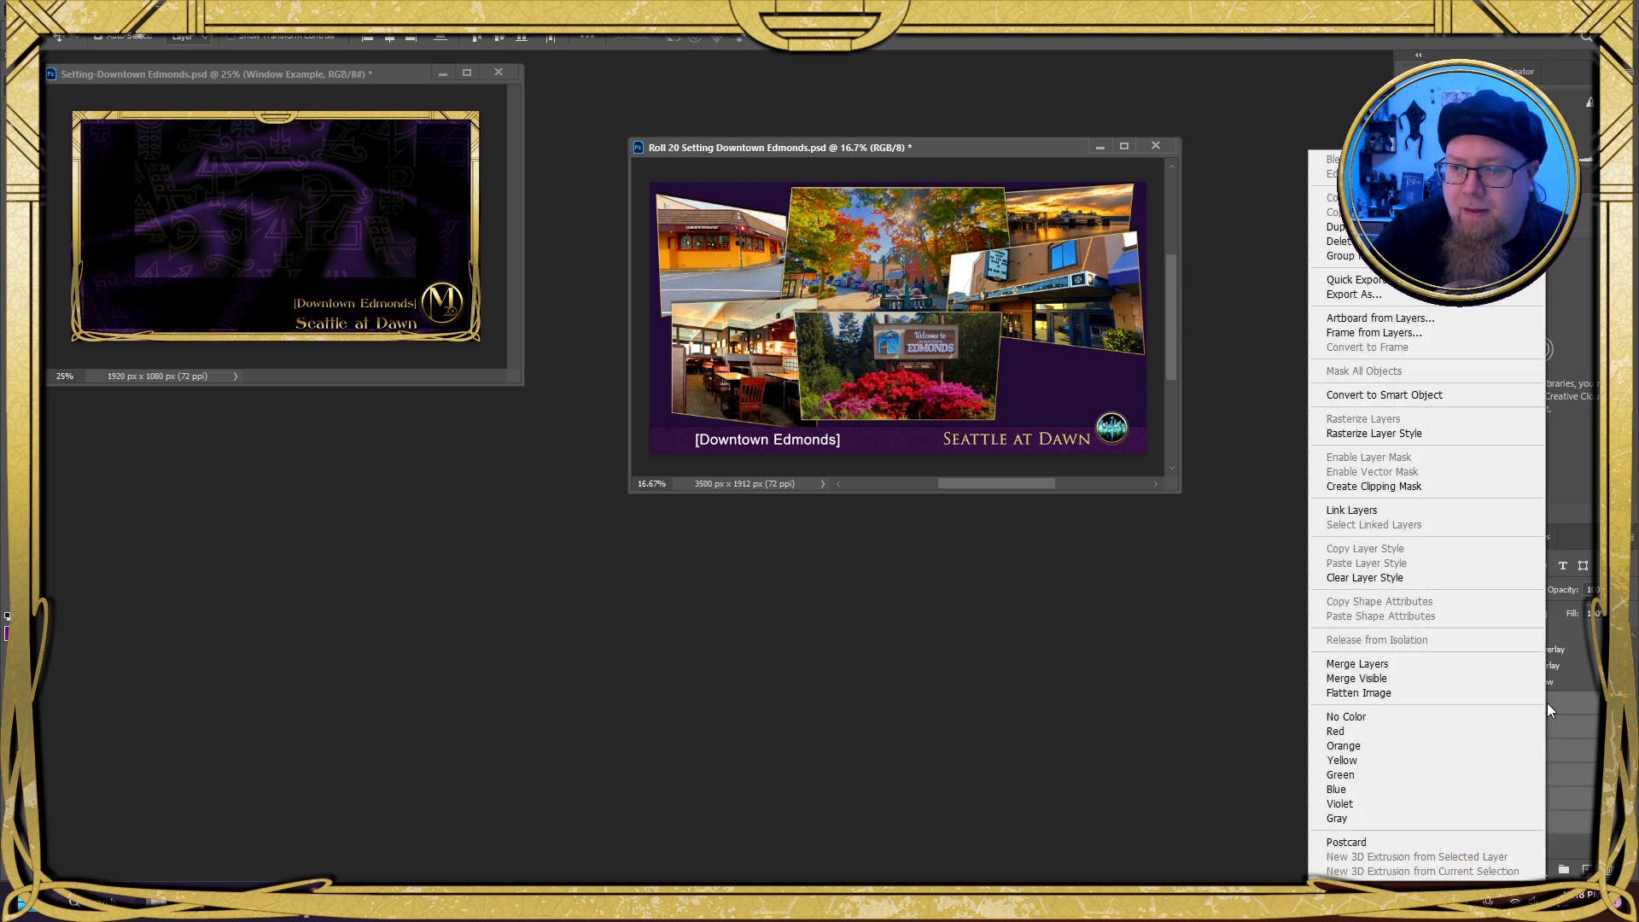
{"action": "left_click", "coordinate": [1426, 577]}
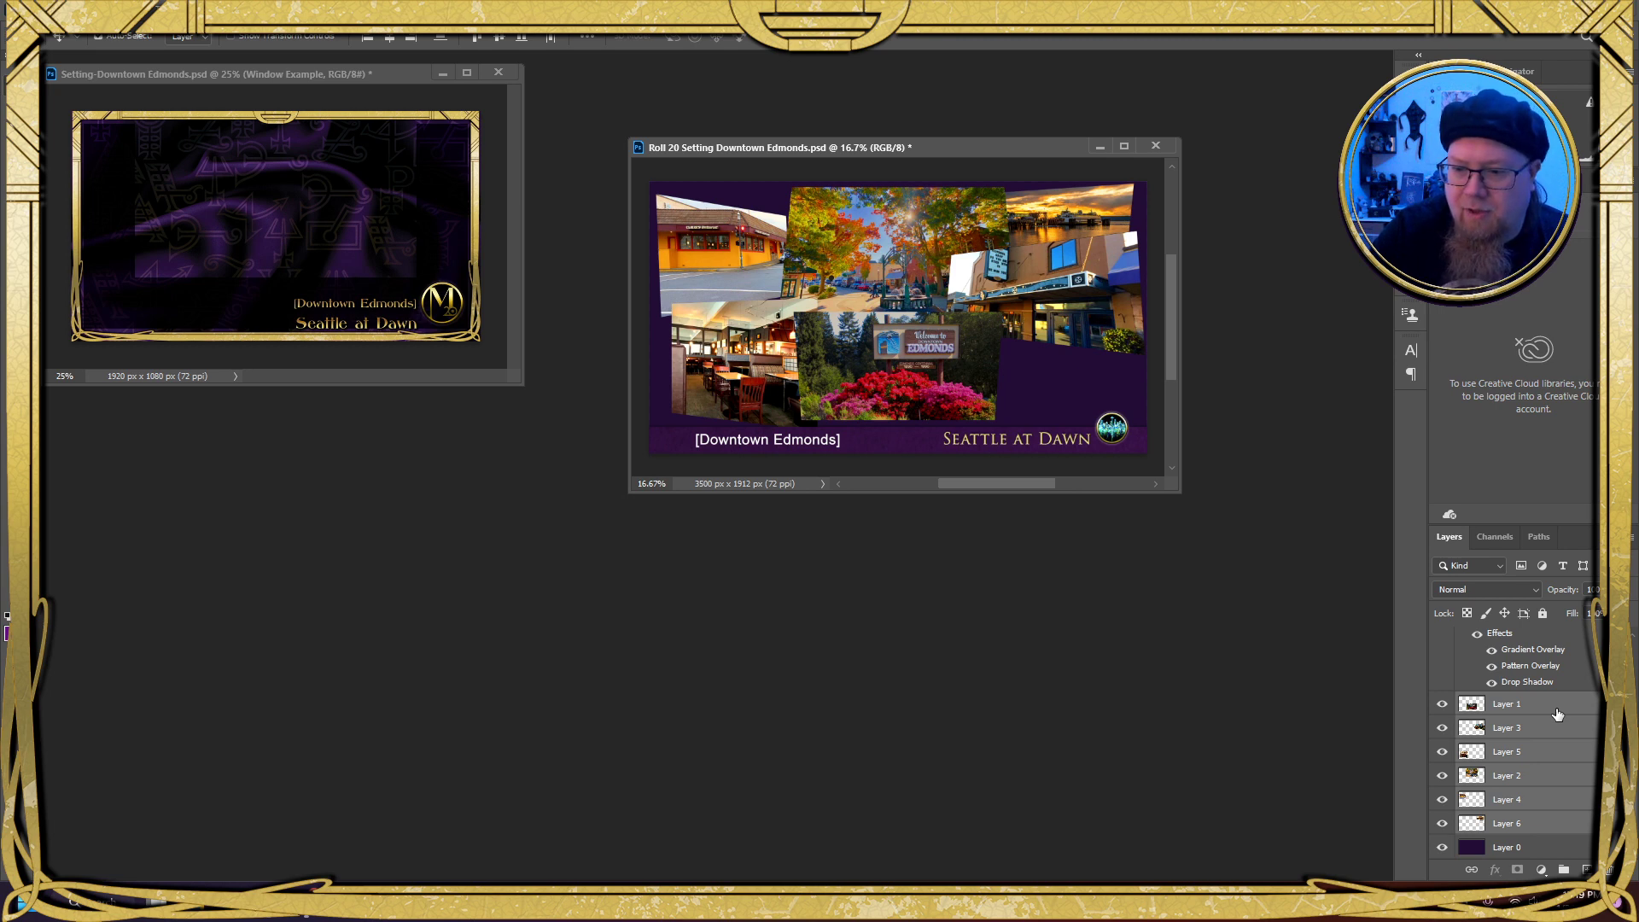
Copy the six selected photo layers from the old page into the new Setting-Downtown Edmonds document, above the Window Example layer
{"action": "left_click_drag", "start_coordinate": [1560, 714], "coordinate": [1519, 717]}
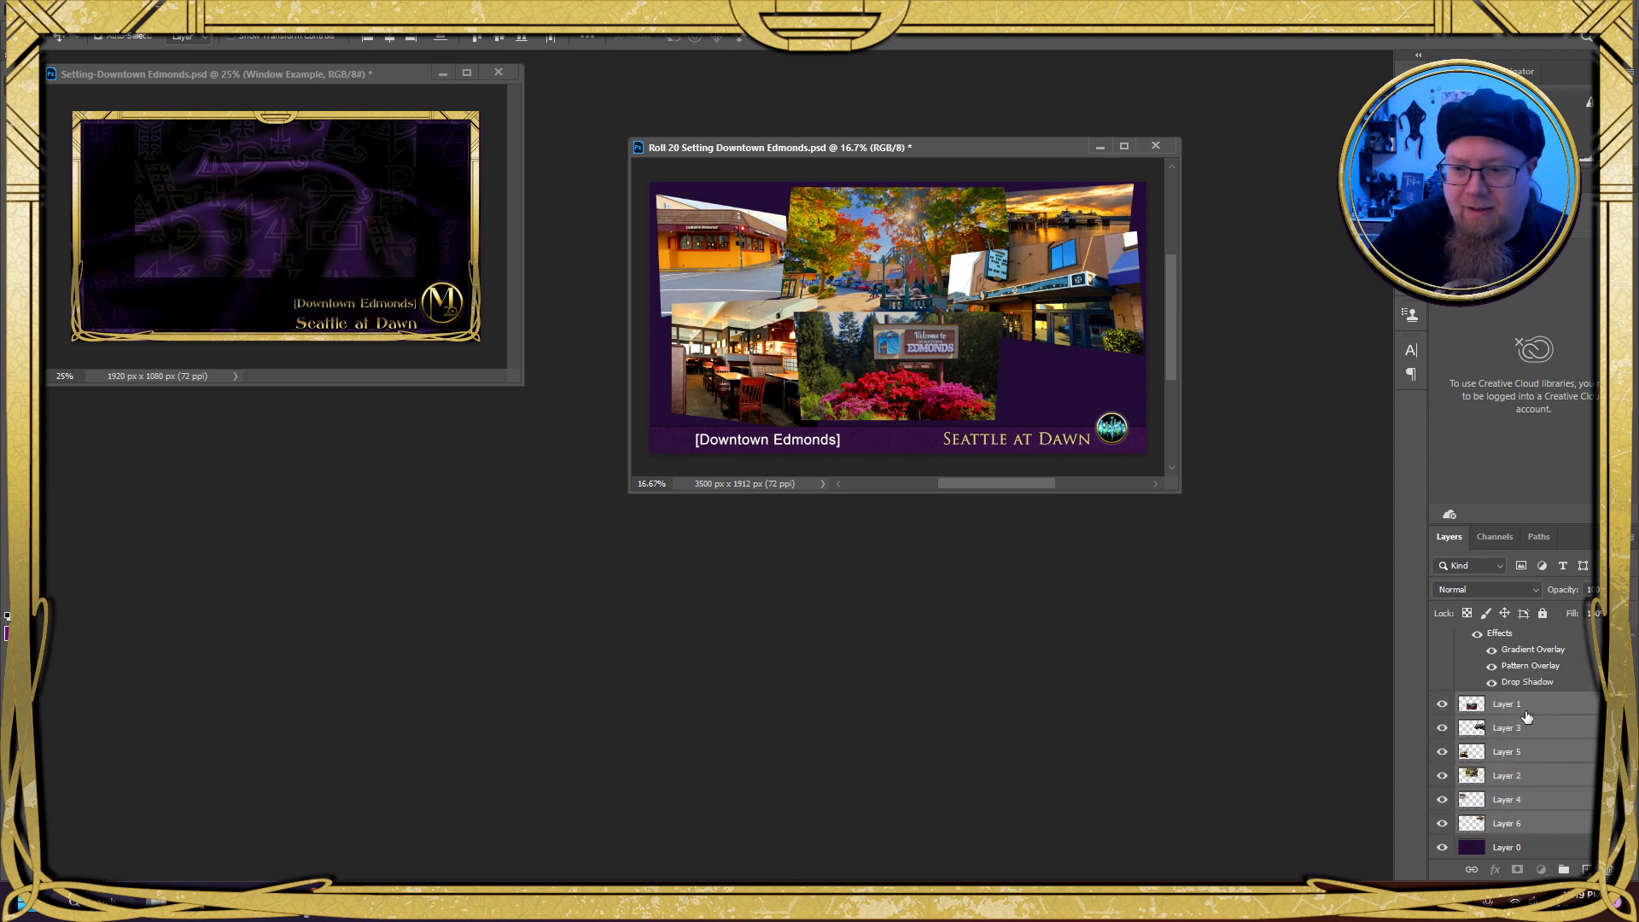
{"action": "left_click", "coordinate": [311, 73]}
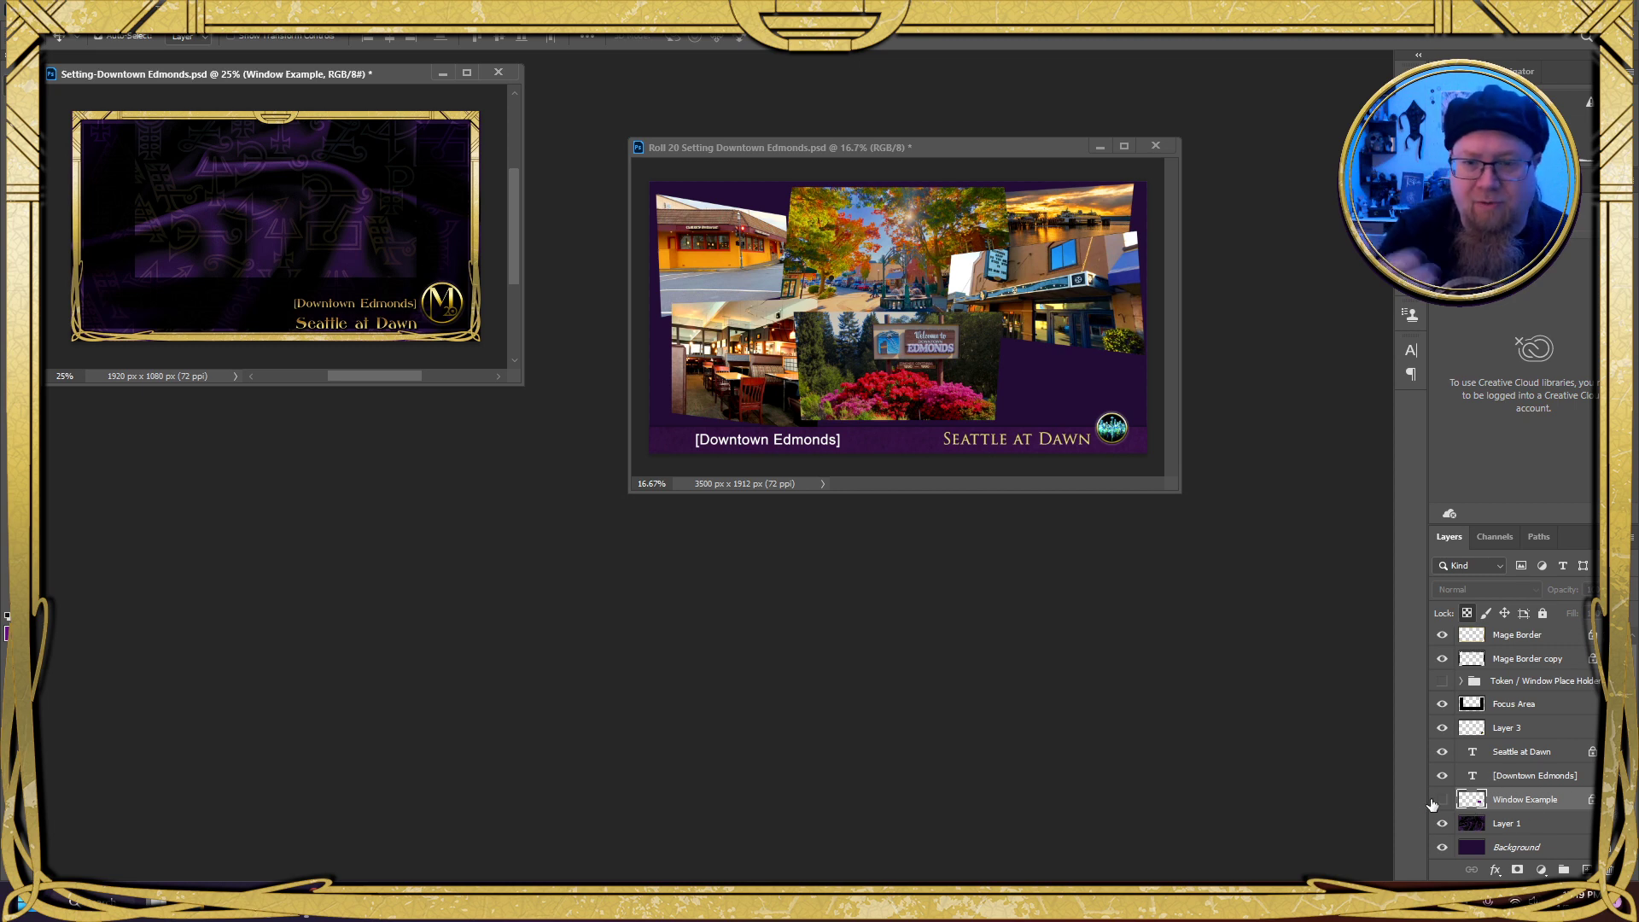
{"action": "left_click", "coordinate": [988, 150]}
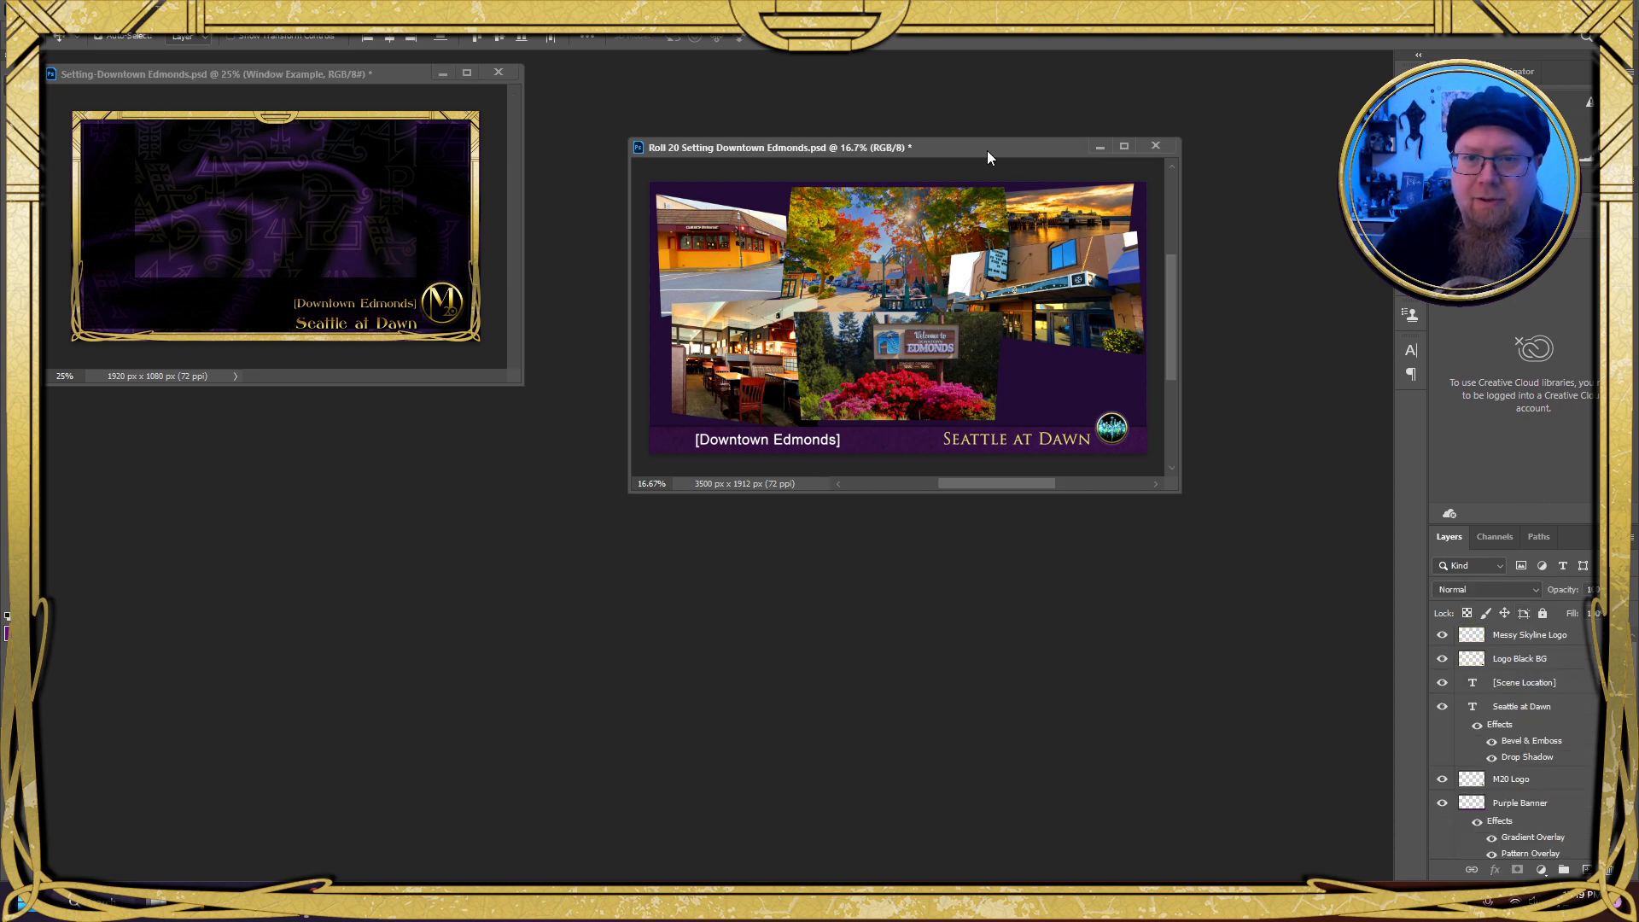
{"action": "scroll", "coordinate": [1552, 736], "scroll_direction": "down", "scroll_amount": 5}
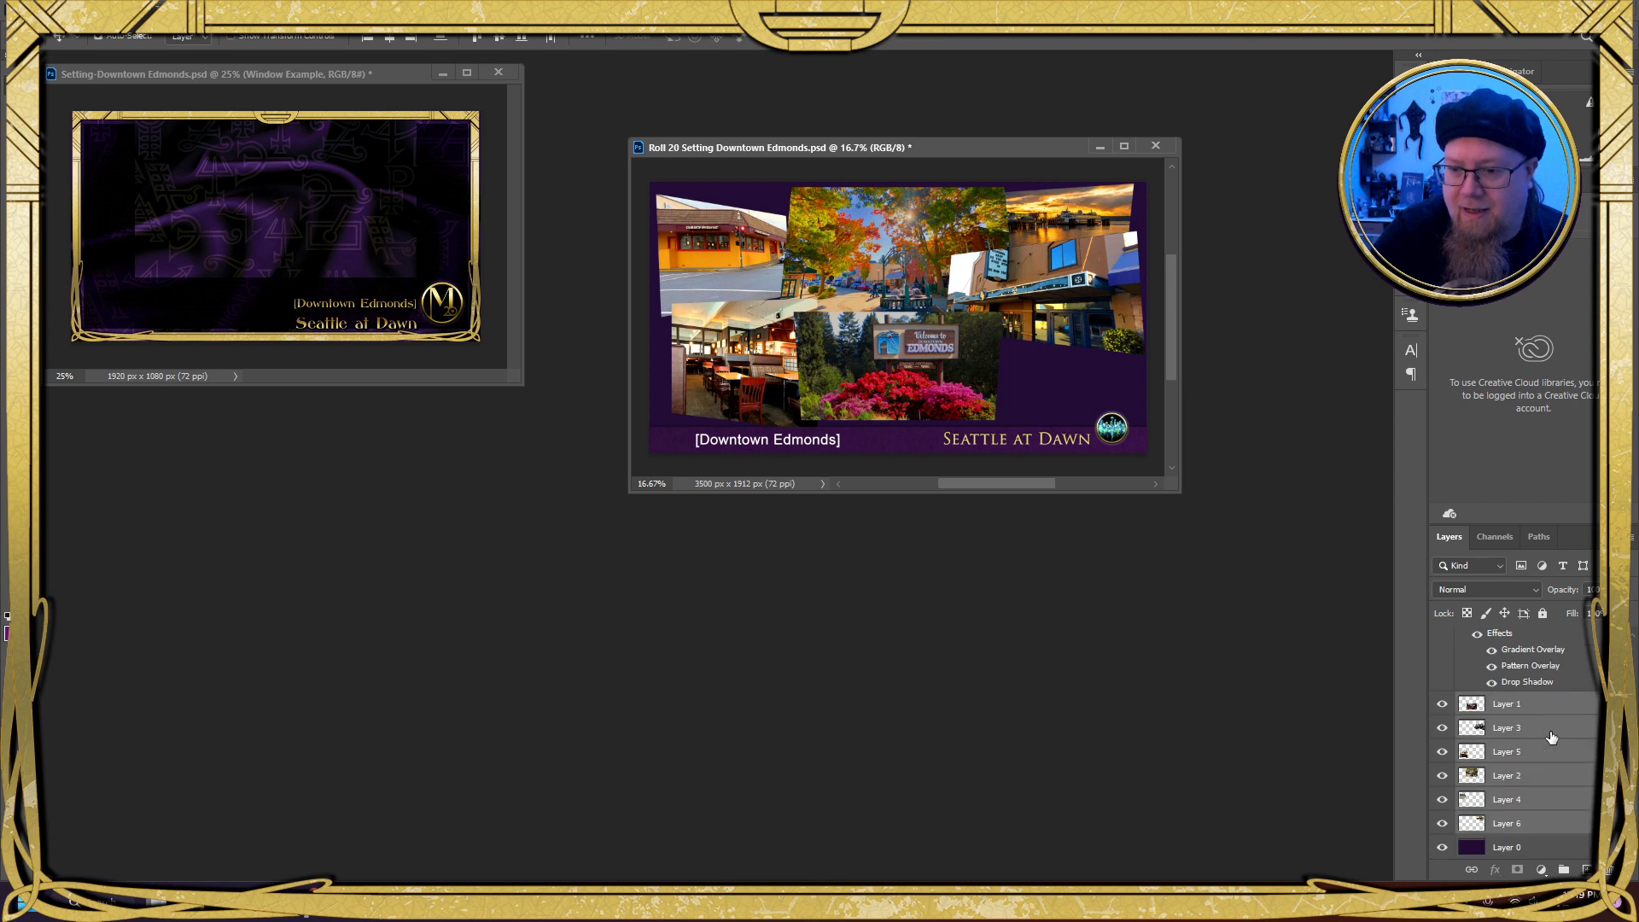
{"action": "left_click_drag", "start_coordinate": [1568, 710], "coordinate": [293, 190]}
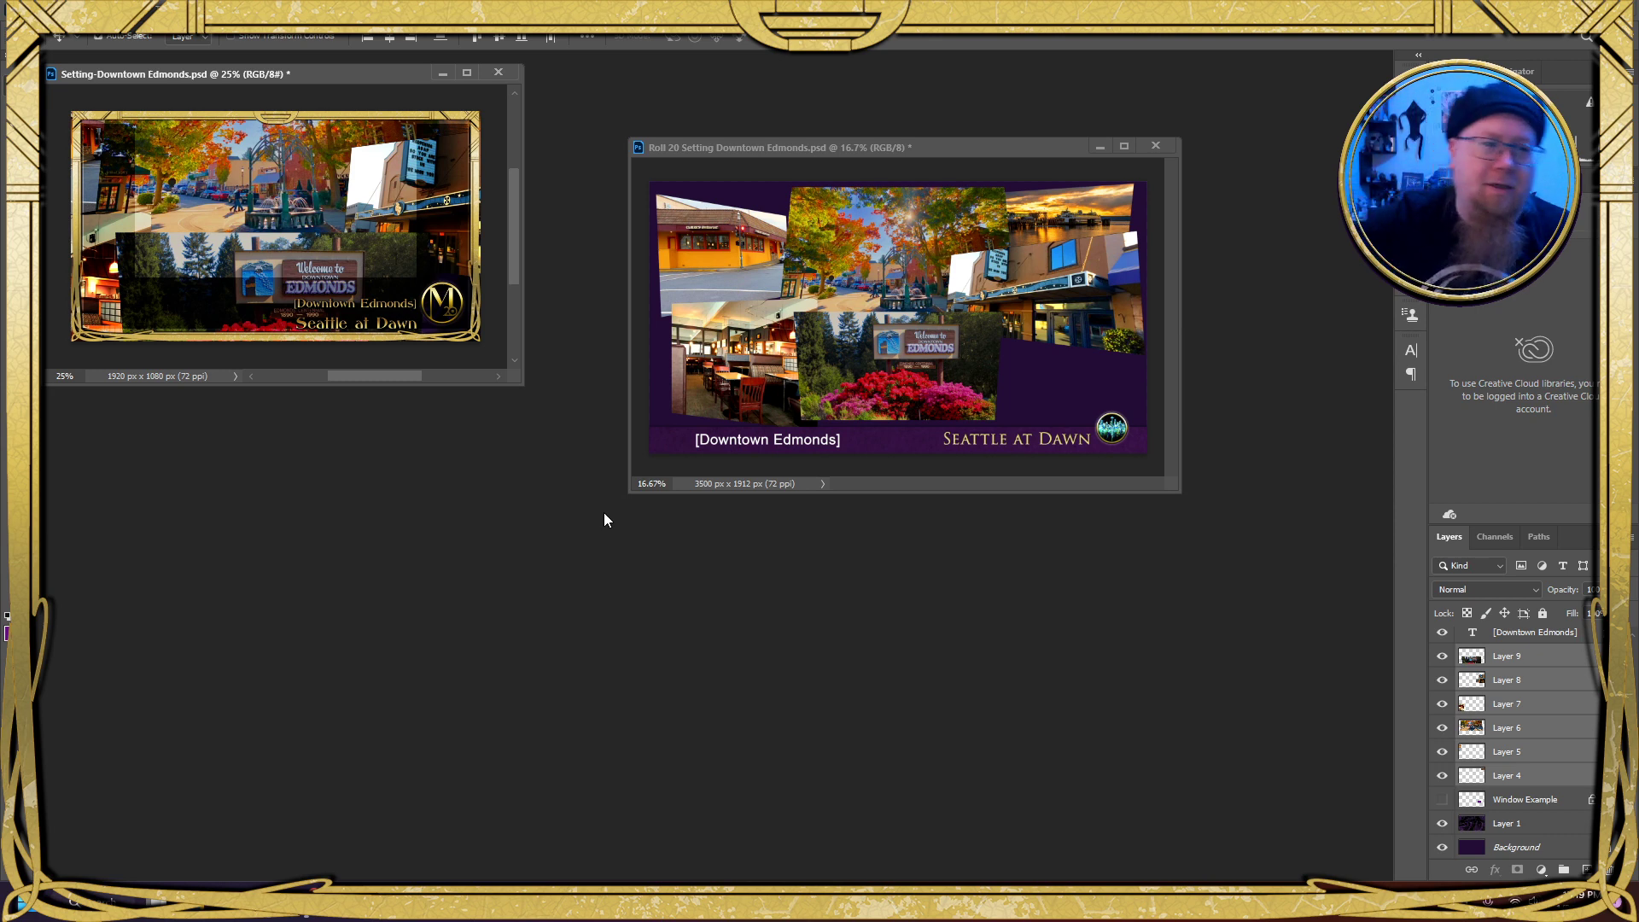
Close the old Roll 20 page without saving, then dock the new page's window and enlarge it to 66.7%
{"action": "left_click", "coordinate": [1156, 146]}
{"action": "left_click", "coordinate": [813, 334]}
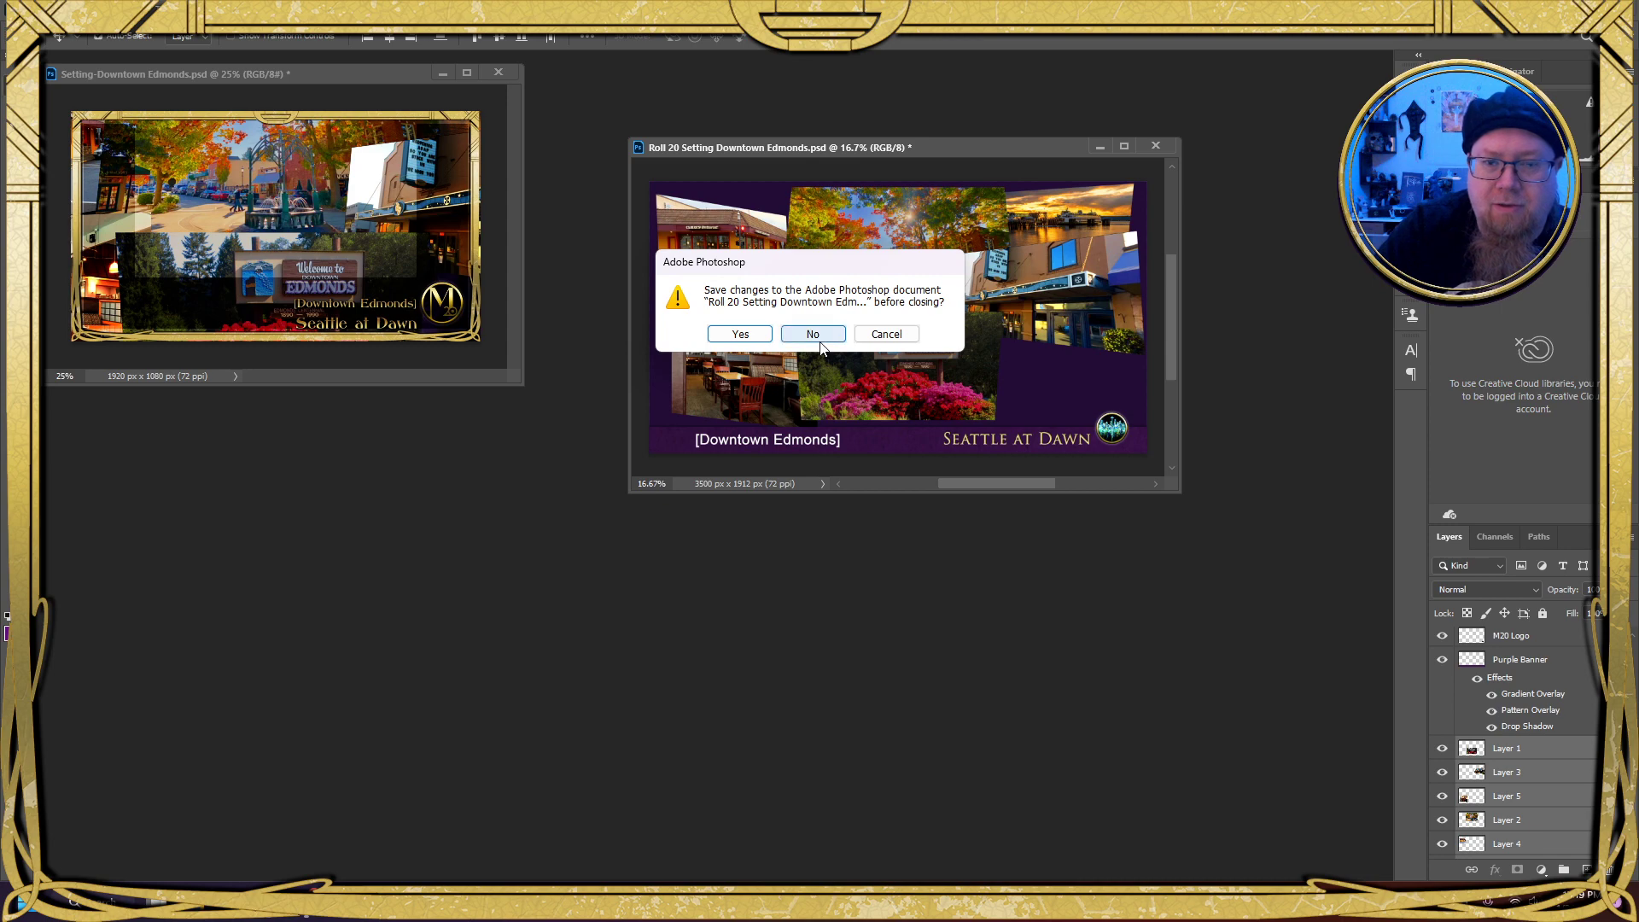
{"action": "left_click_drag", "start_coordinate": [352, 75], "coordinate": [393, 60]}
{"action": "key", "text": "ctrl+plus"}
{"action": "key", "text": "ctrl+plus"}
{"action": "key", "text": "ctrl+plus"}
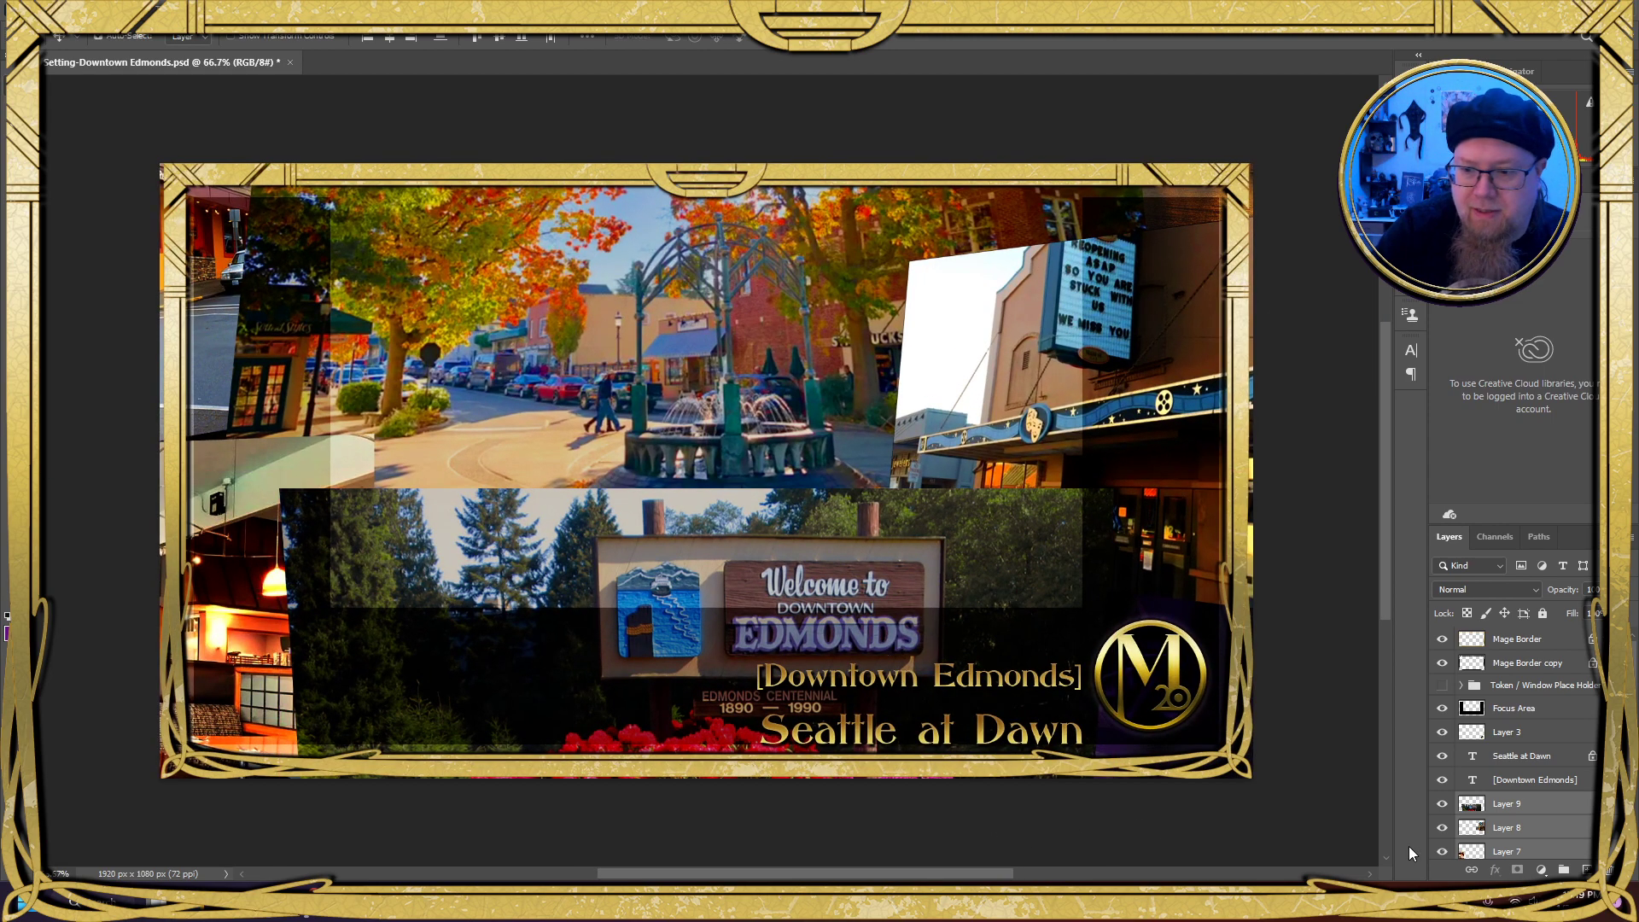
Copy the layer style of the Window Example layer and select the photo layers, Layer 4 through Layer 9
{"action": "scroll", "coordinate": [1580, 734], "scroll_direction": "down", "scroll_amount": 3}
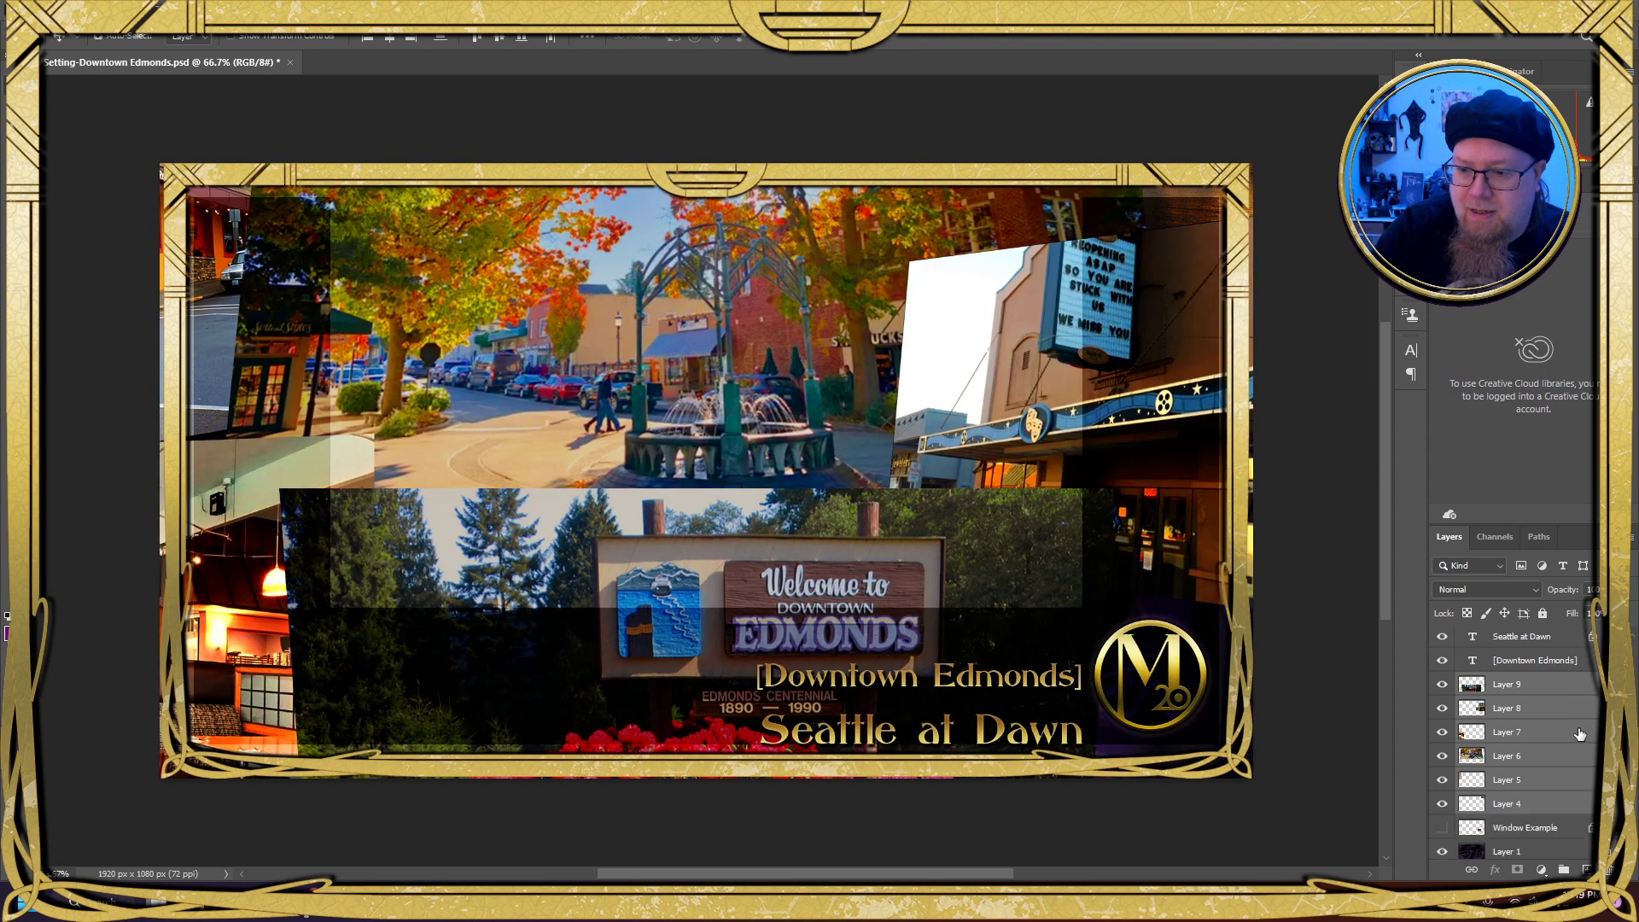
{"action": "right_click", "coordinate": [1557, 840]}
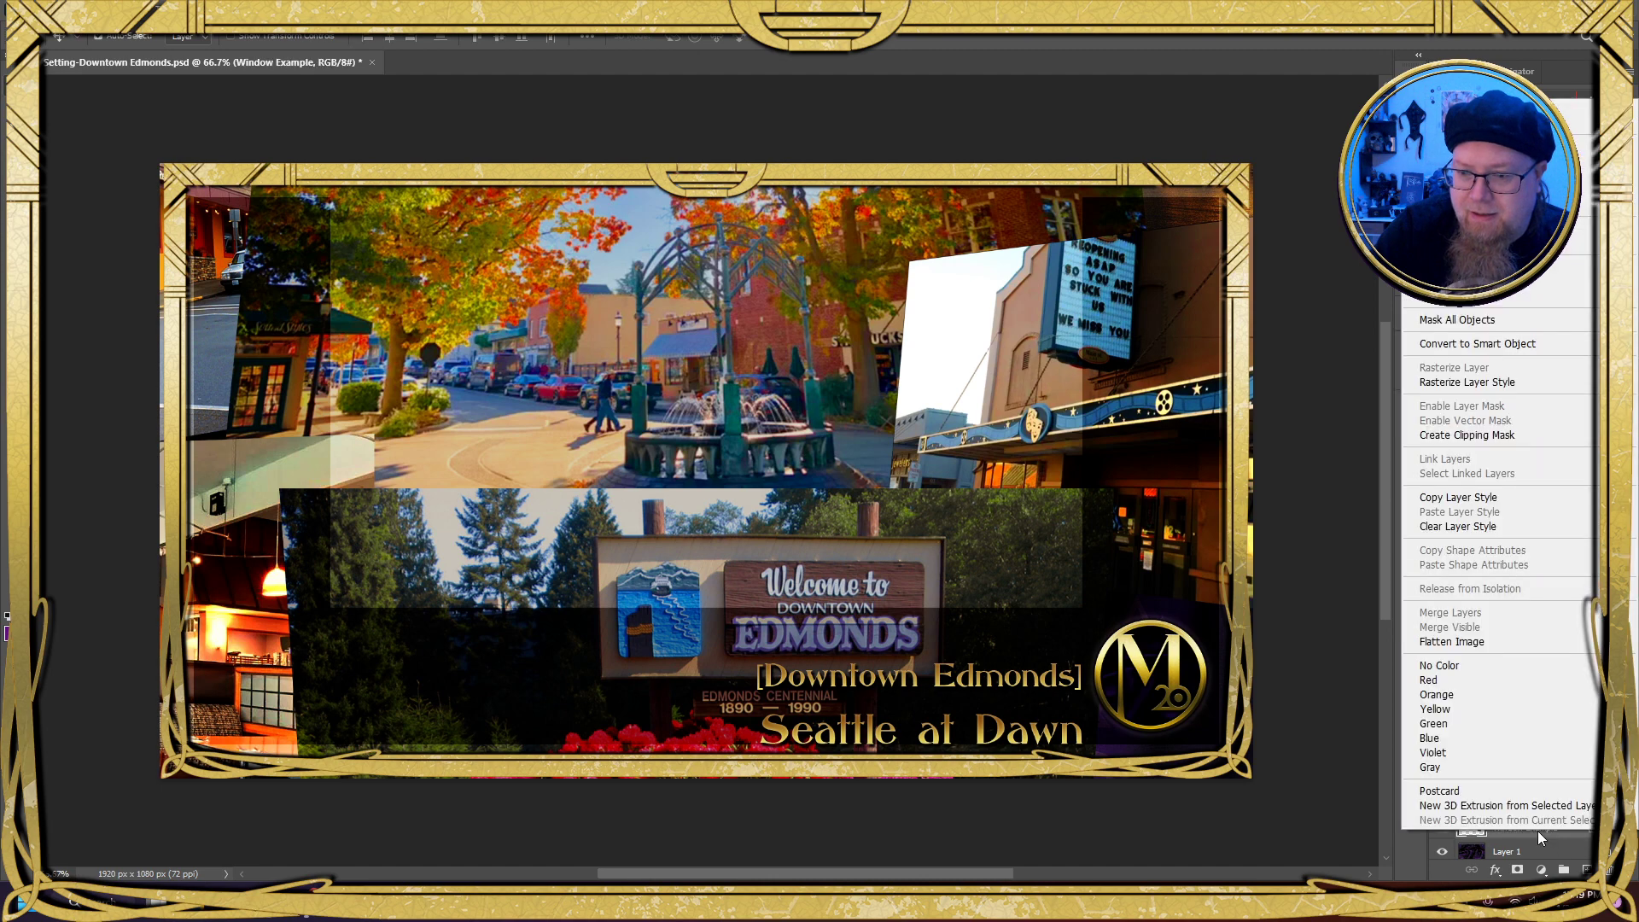
{"action": "left_click", "coordinate": [1479, 497]}
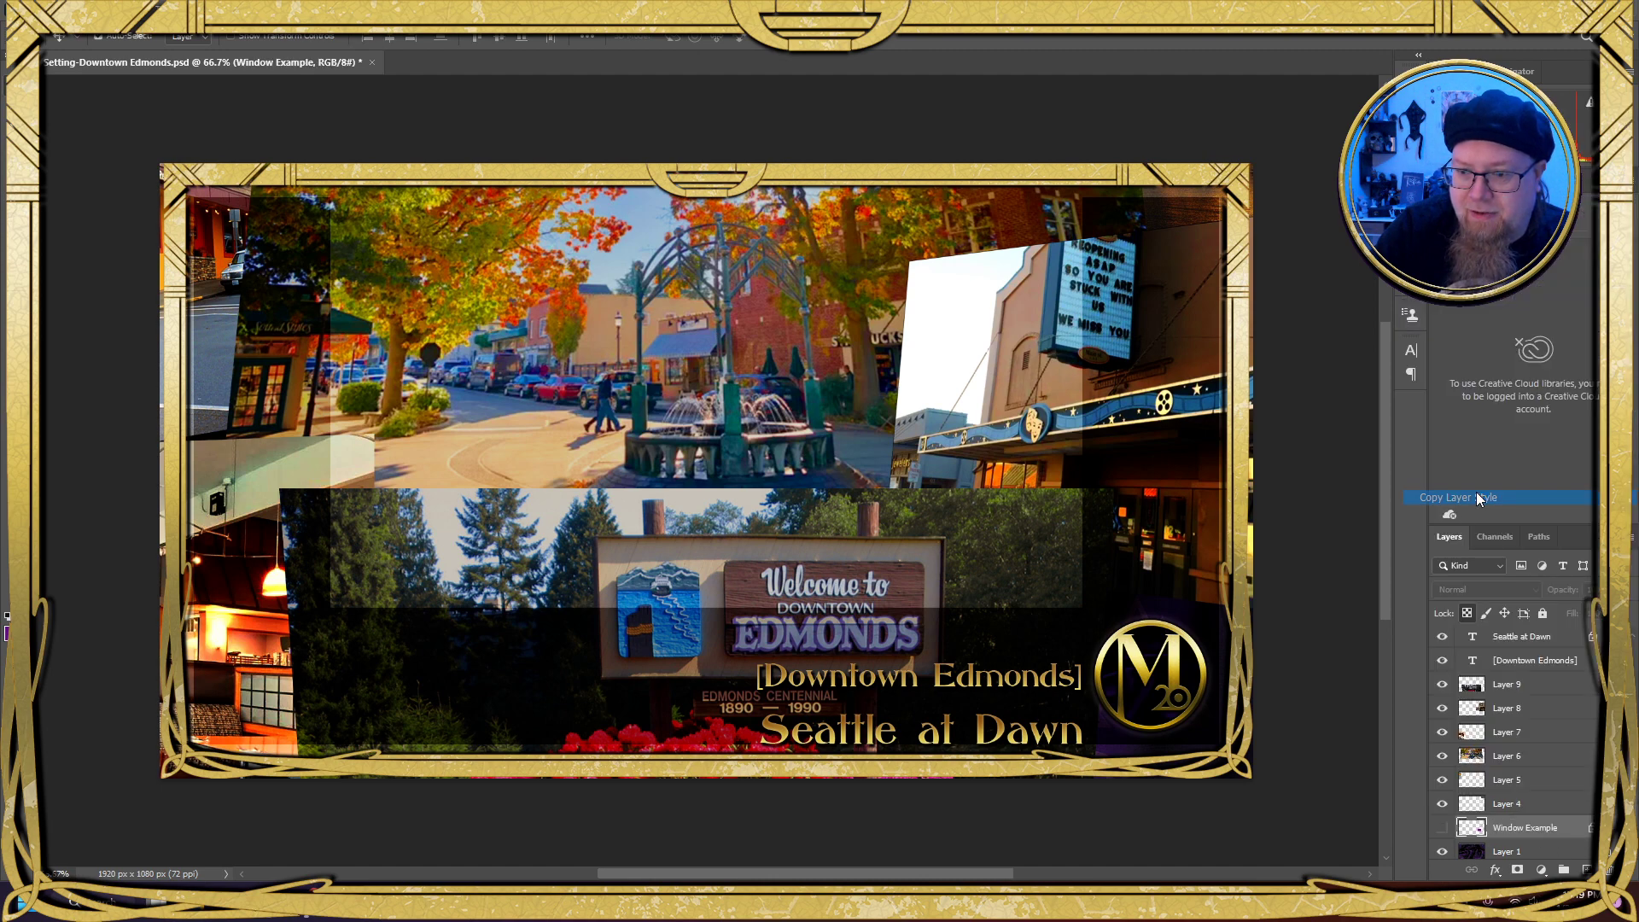
{"action": "left_click", "coordinate": [1543, 811]}
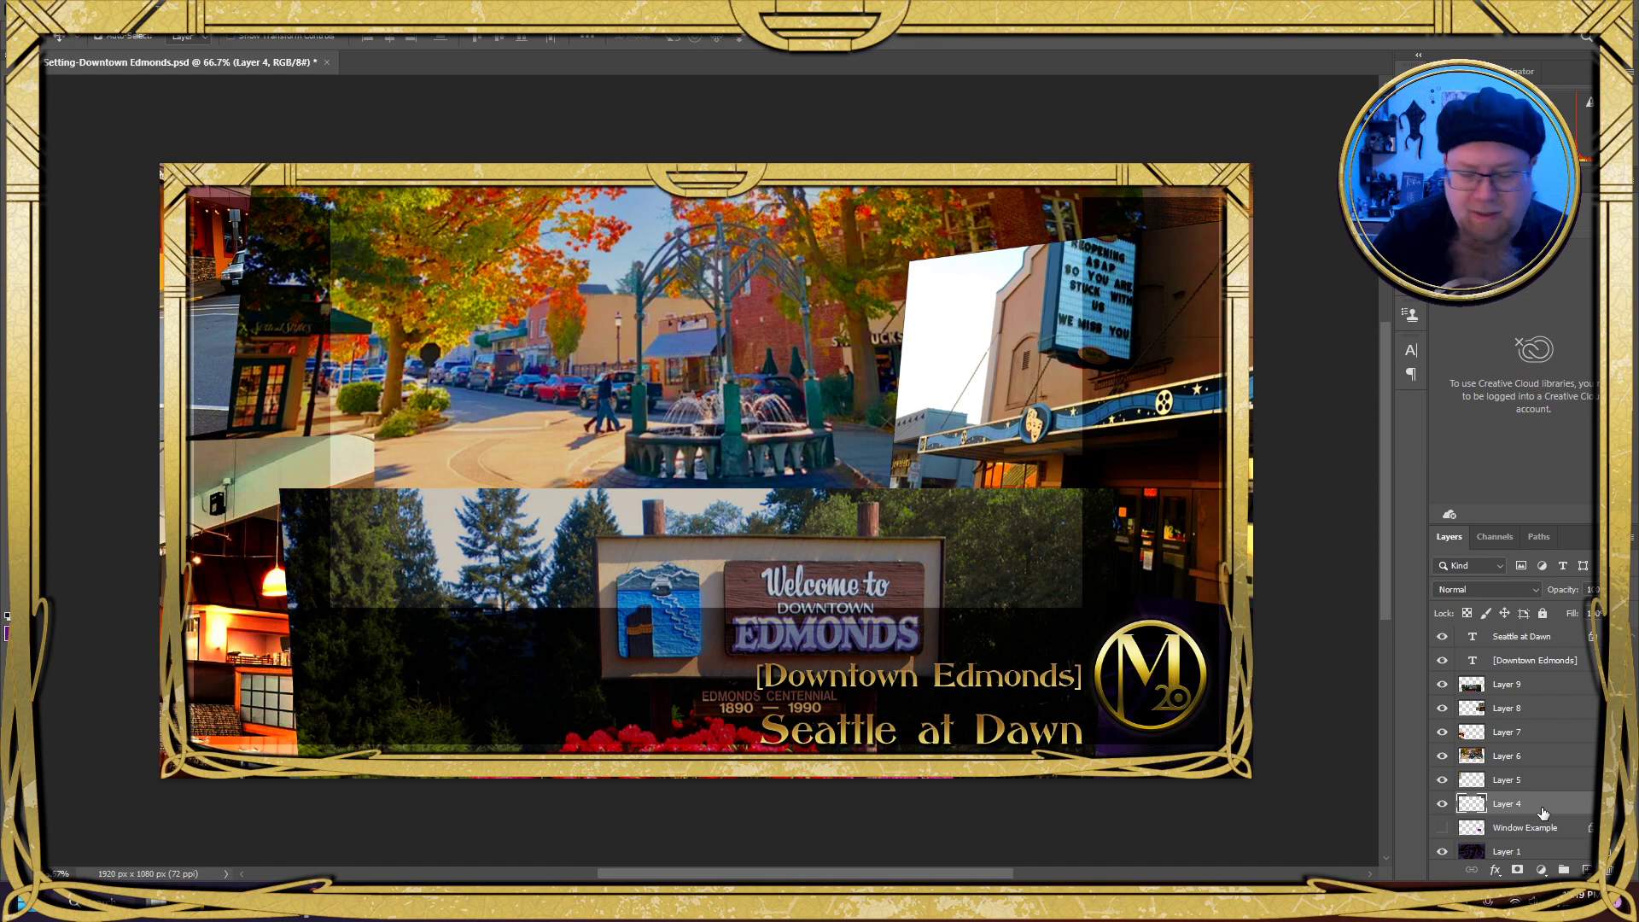
{"action": "left_click", "coordinate": [1543, 687], "text": "shift"}
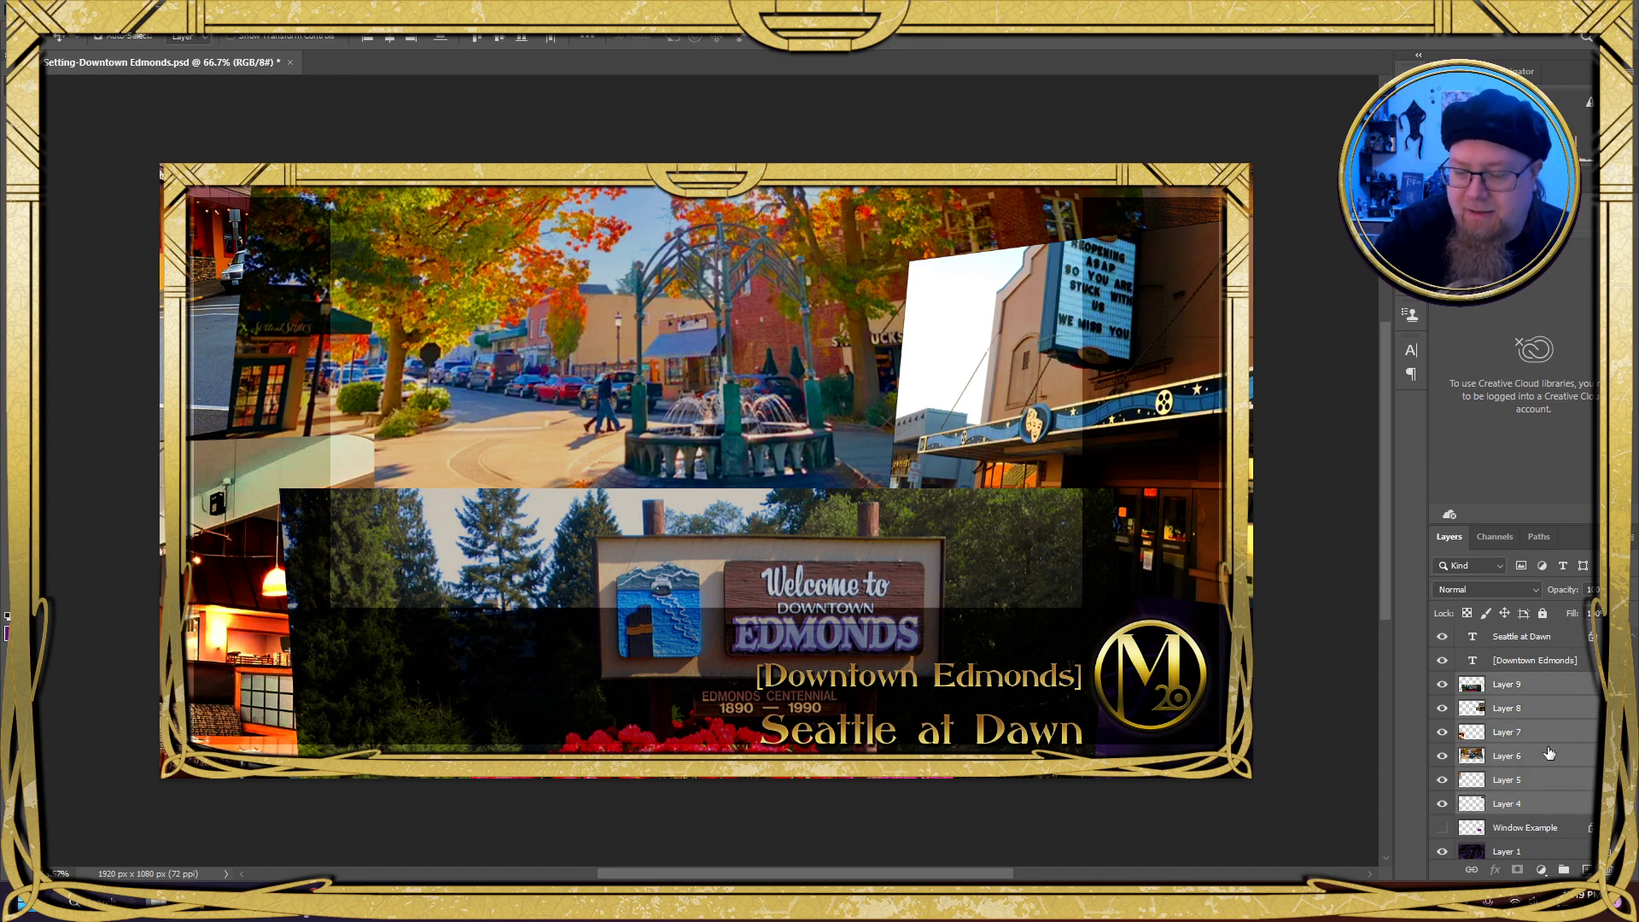
{"action": "left_click", "coordinate": [1562, 814]}
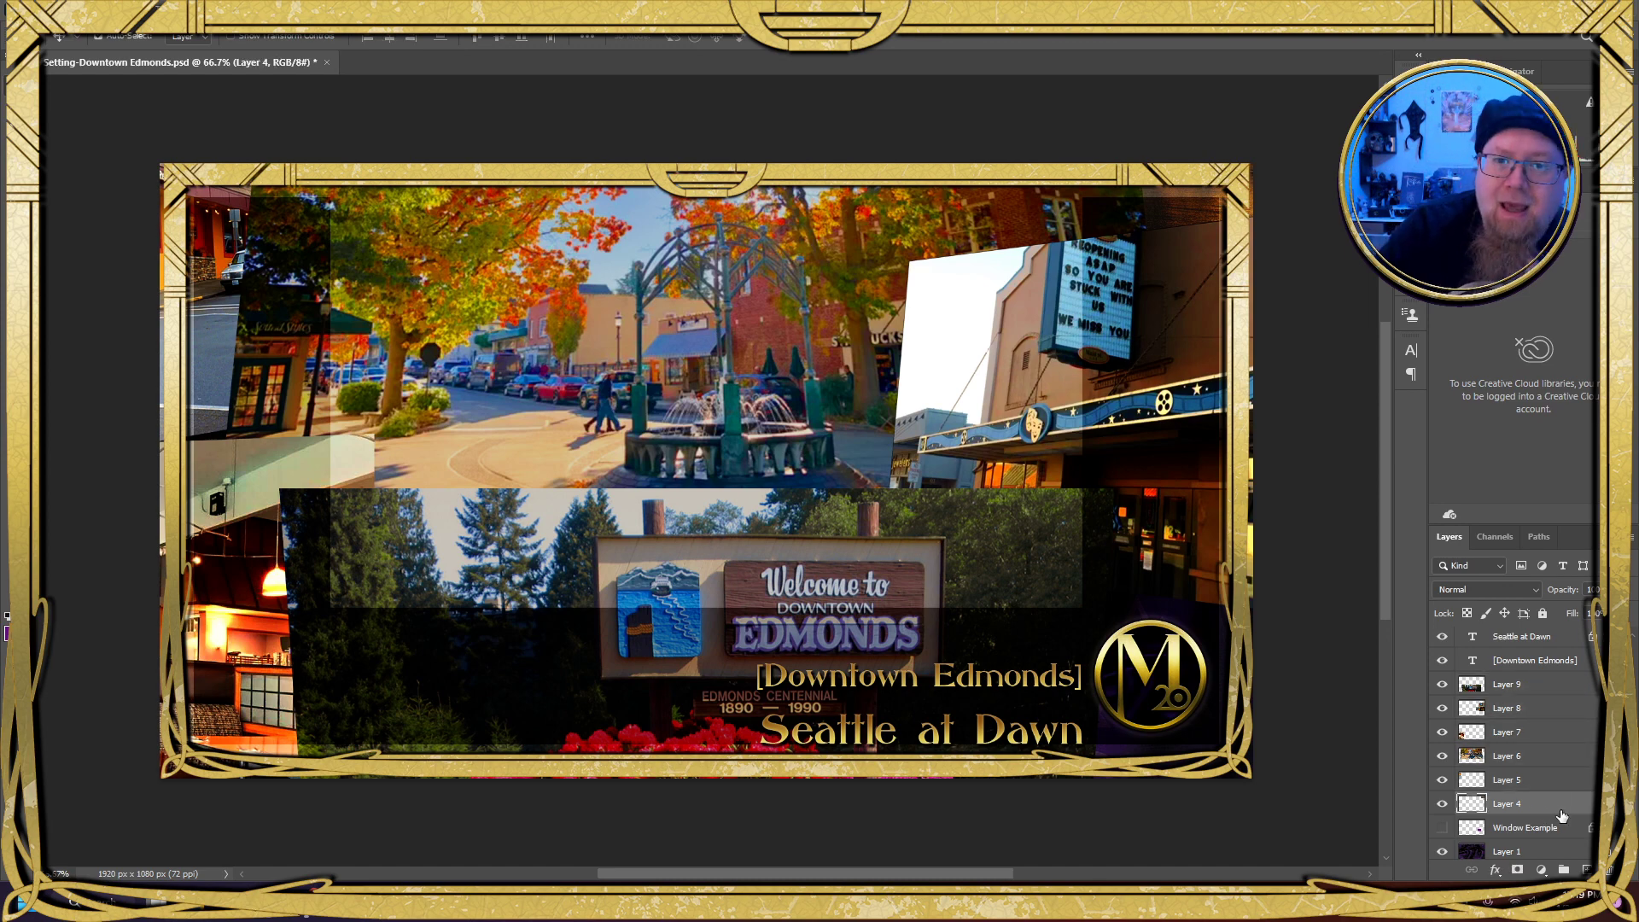
Convert Layer 9 and Layer 8 into separate smart objects
{"action": "left_click", "coordinate": [1530, 690]}
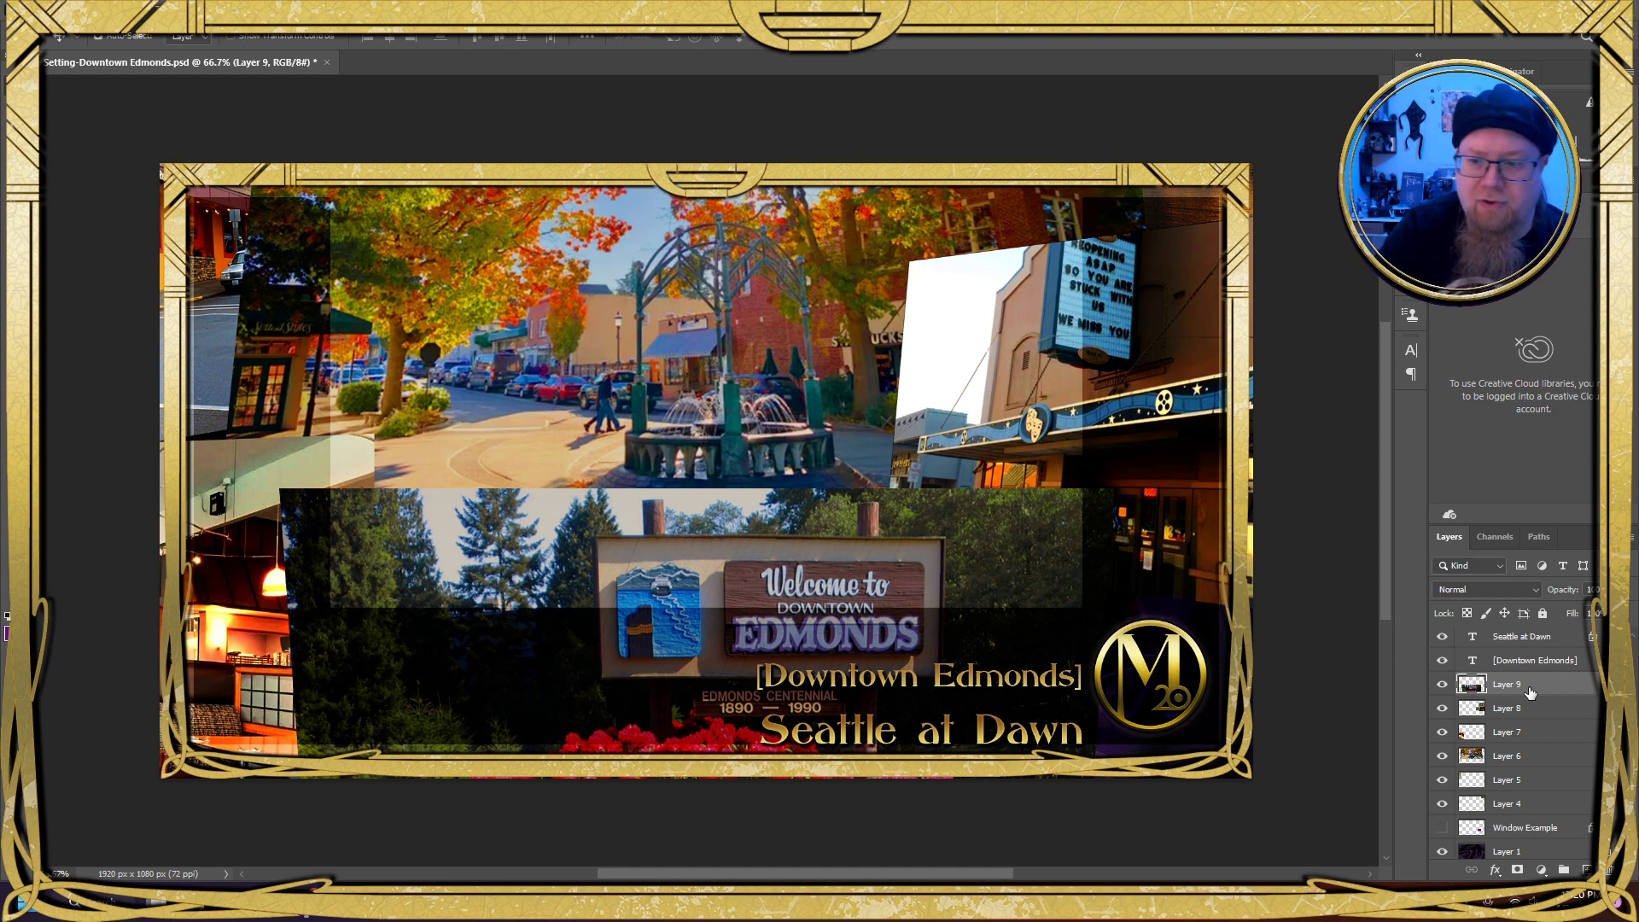
{"action": "right_click", "coordinate": [1529, 691]}
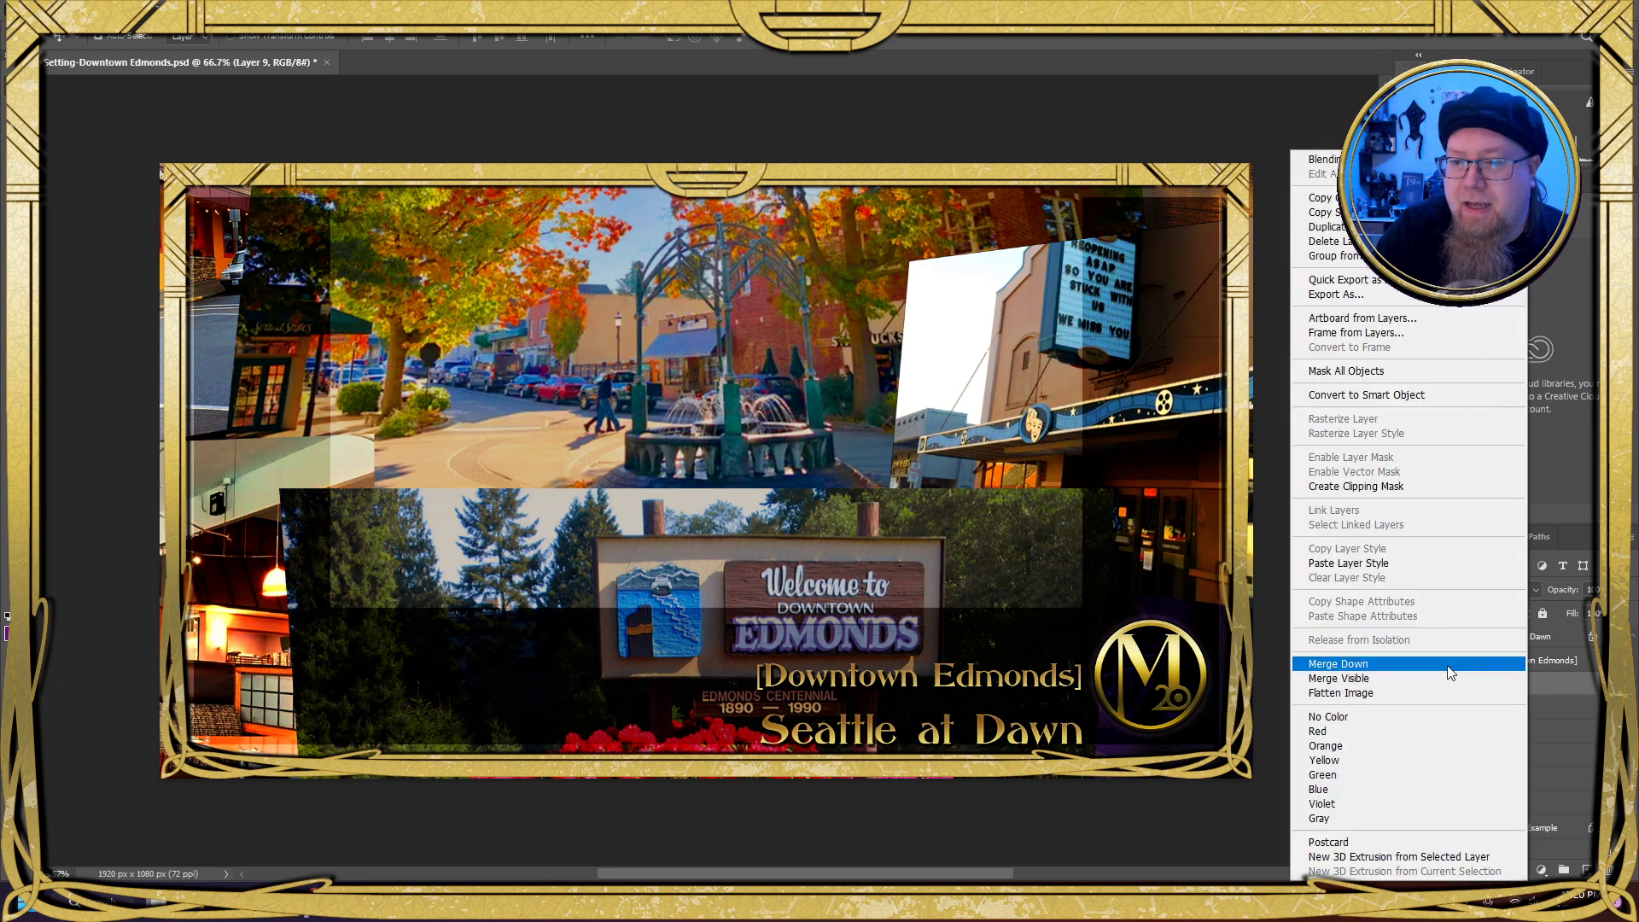
{"action": "left_click", "coordinate": [1427, 393]}
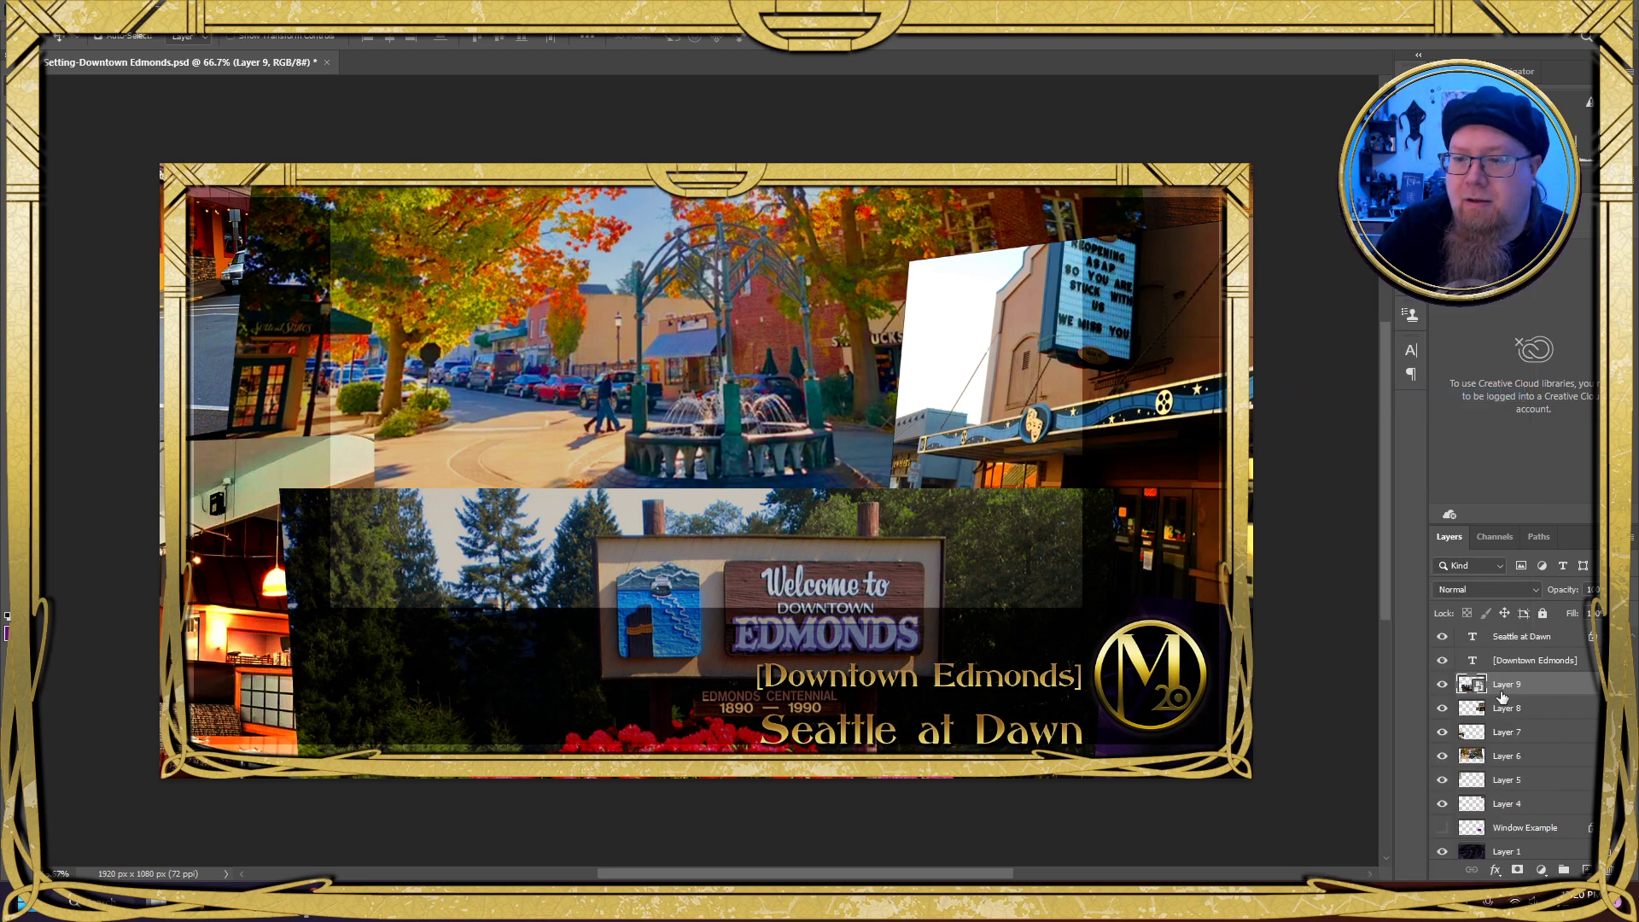
{"action": "left_click", "coordinate": [1541, 708]}
{"action": "right_click", "coordinate": [1541, 709]}
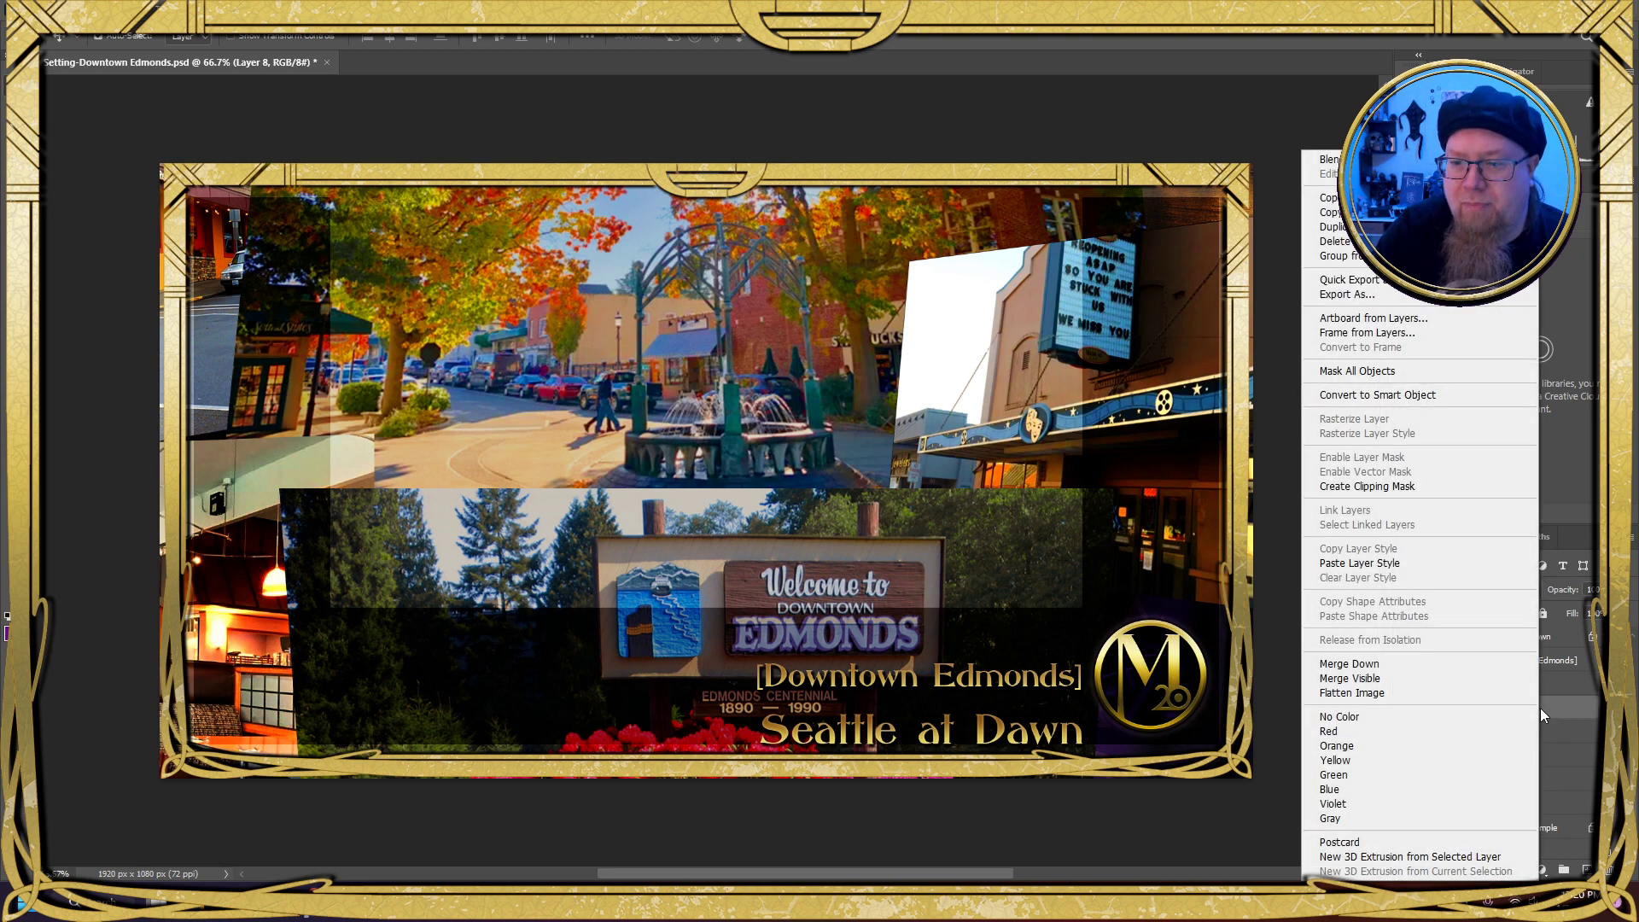
{"action": "left_click", "coordinate": [1435, 396]}
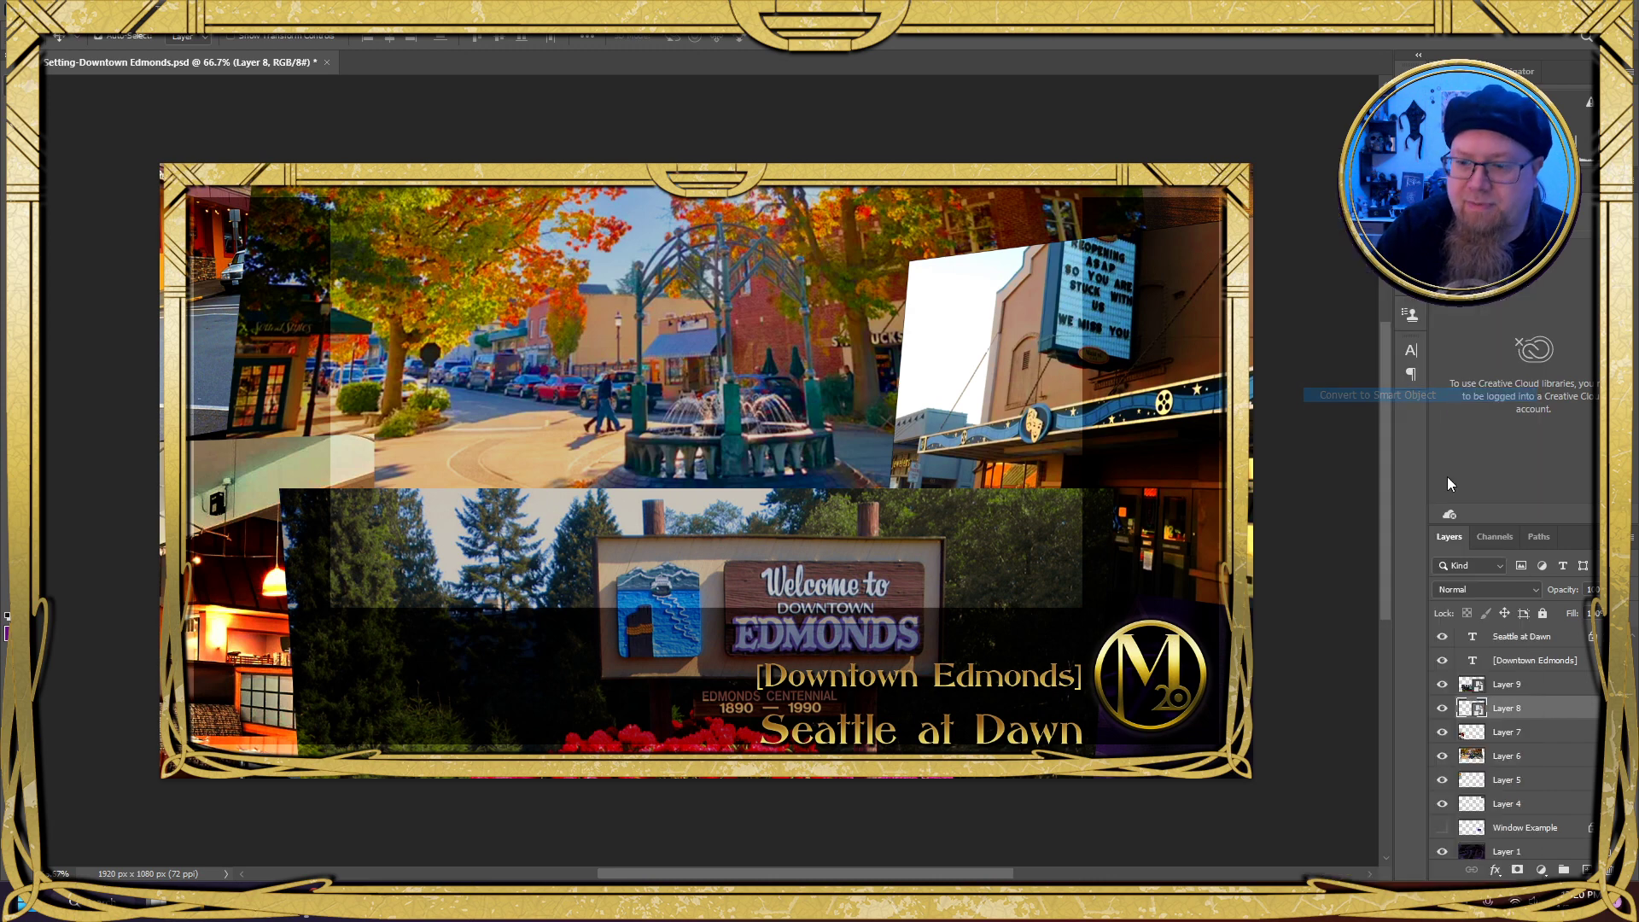
Convert Layer 7 and Layer 6 into separate smart objects
{"action": "left_click", "coordinate": [1541, 732]}
{"action": "right_click", "coordinate": [1540, 732]}
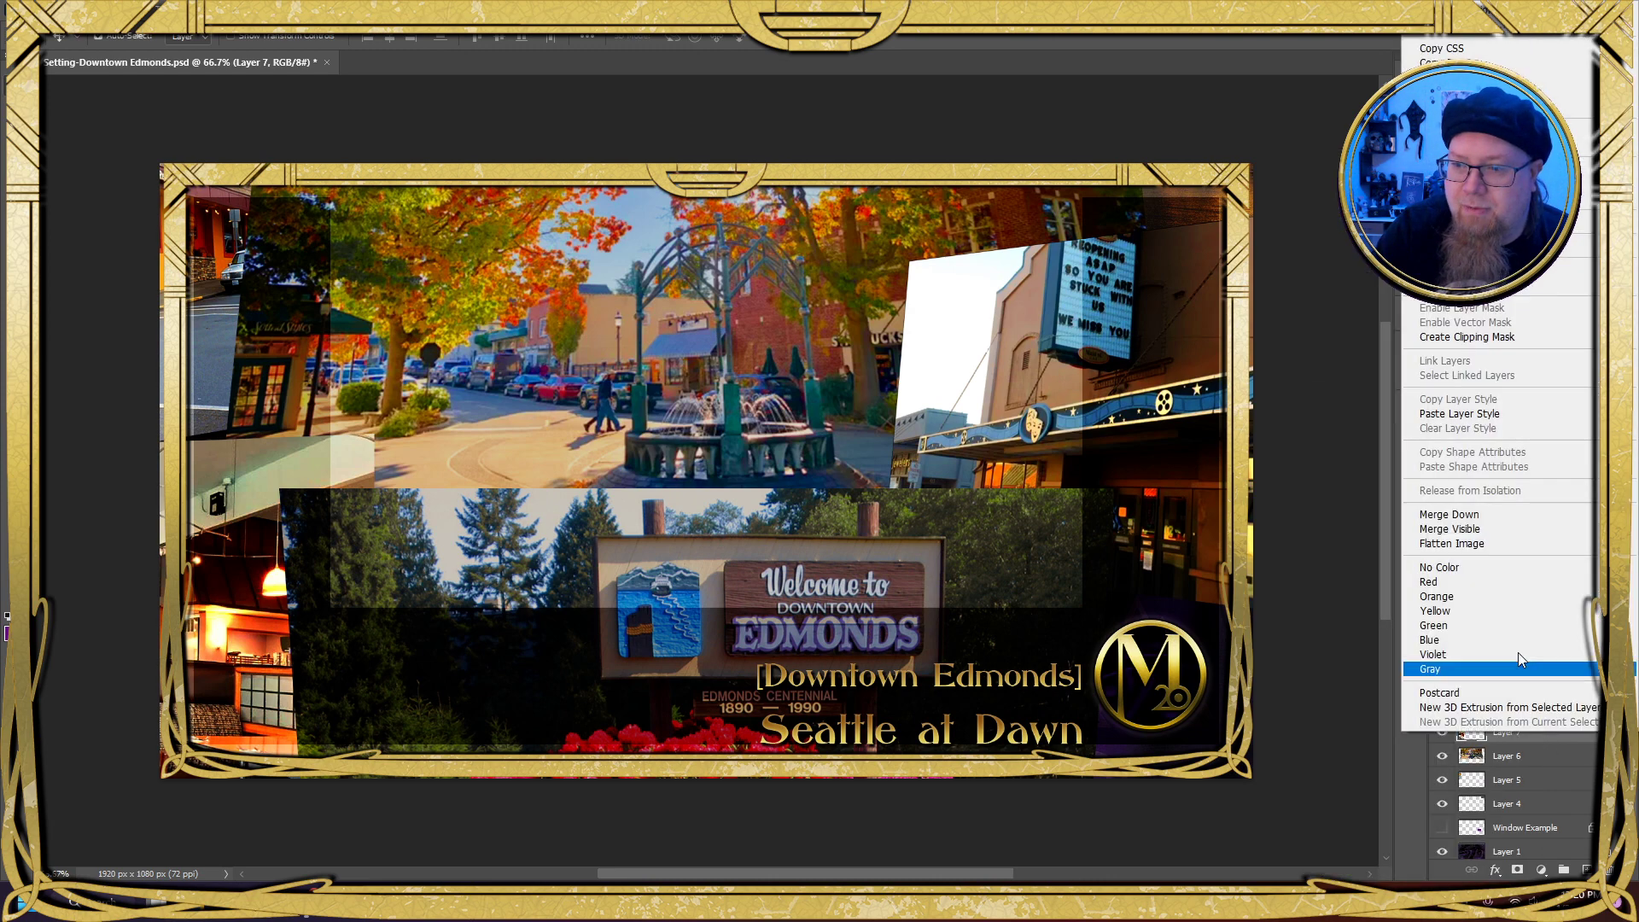
{"action": "left_click", "coordinate": [1550, 758]}
{"action": "right_click", "coordinate": [1542, 760]}
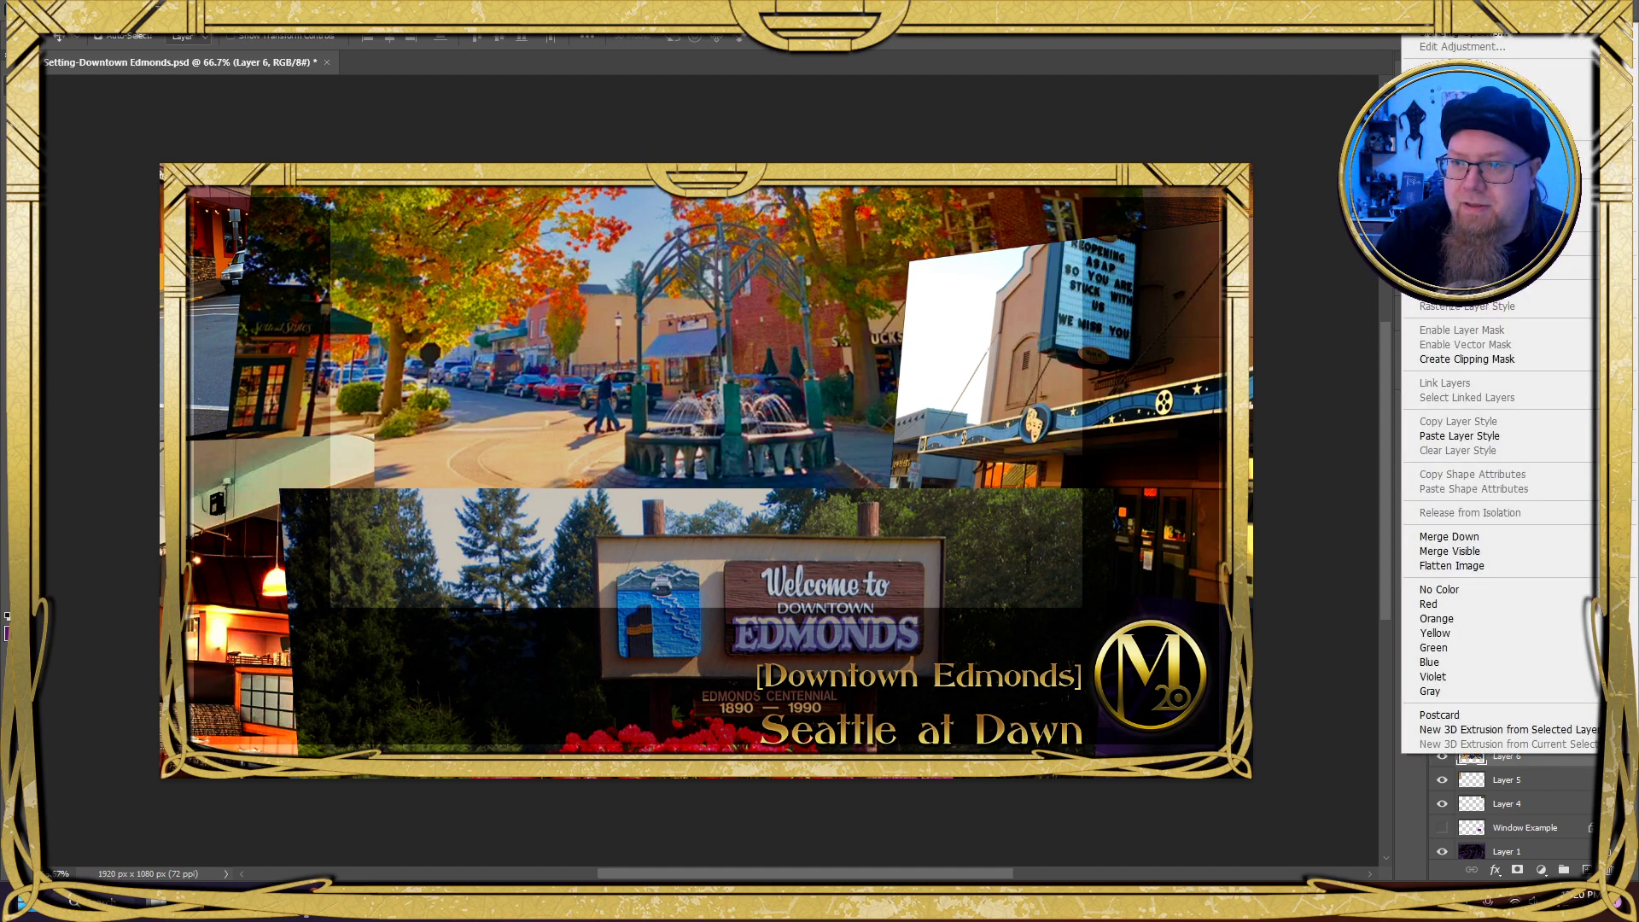
{"action": "key", "text": "Escape"}
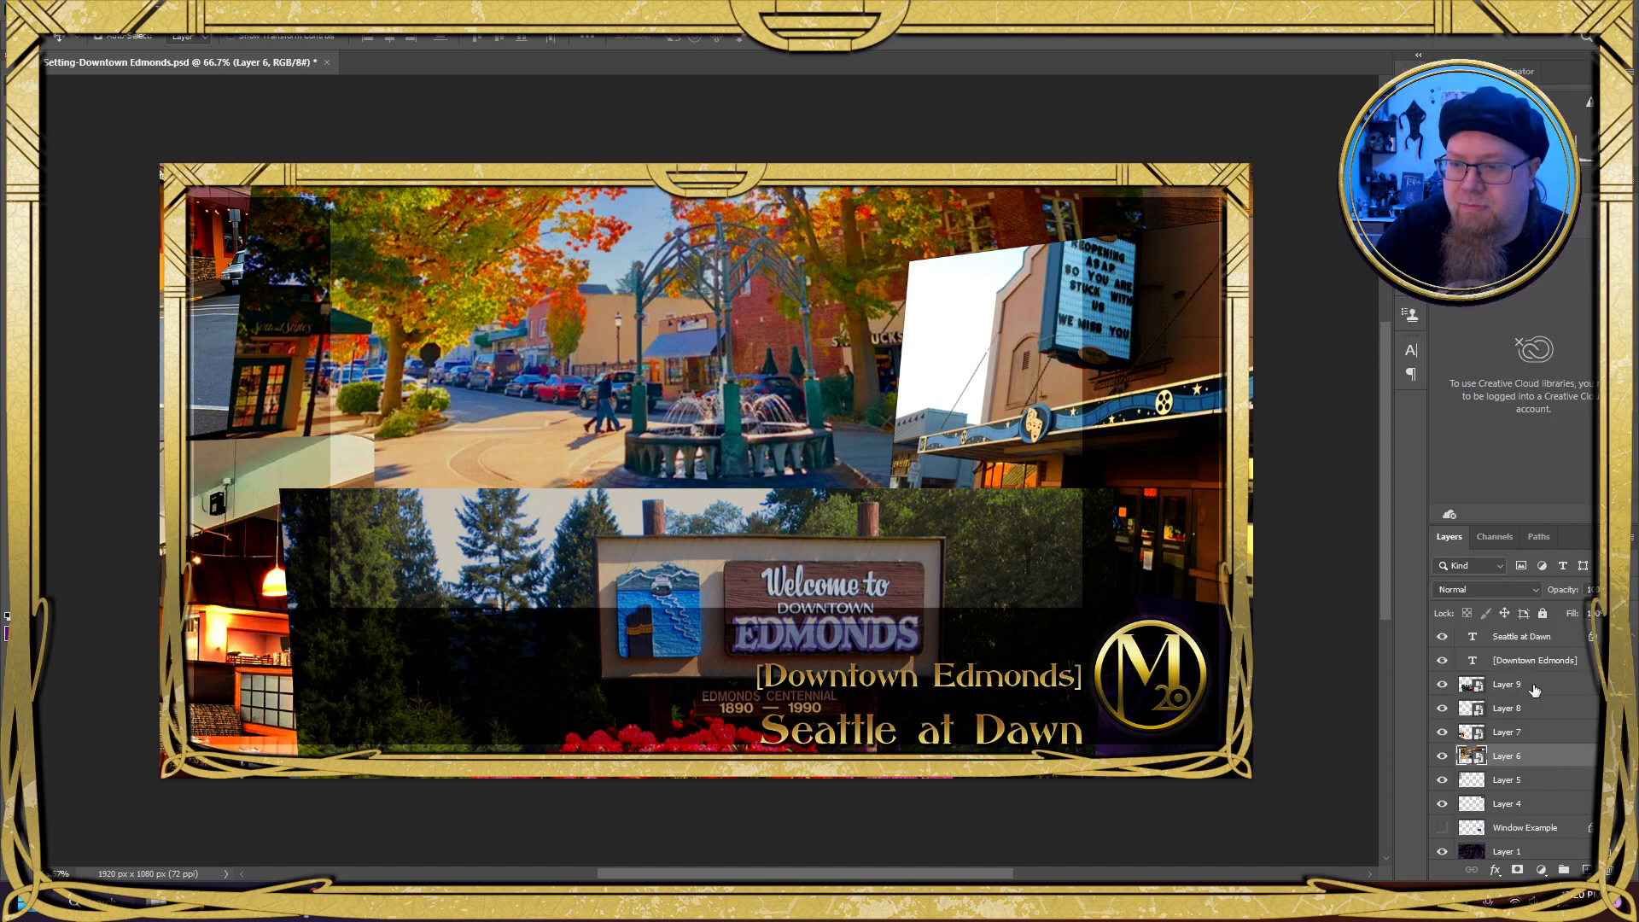
Convert Layer 5 and Layer 4 into separate smart objects
{"action": "left_click", "coordinate": [1535, 779]}
{"action": "right_click", "coordinate": [1535, 779]}
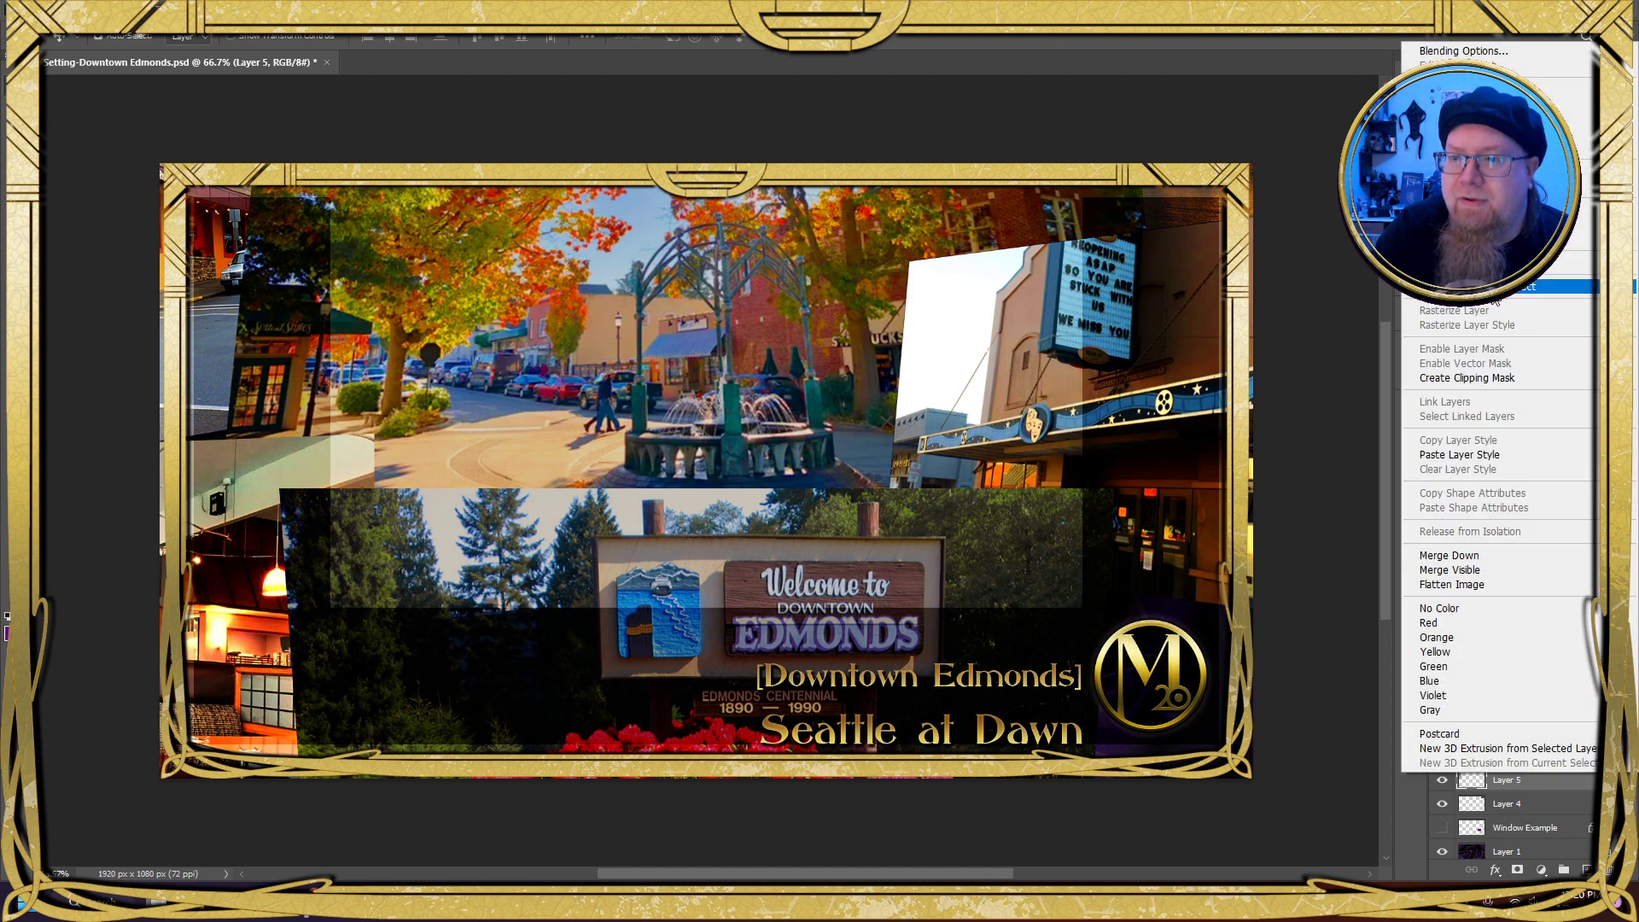
{"action": "left_click", "coordinate": [1517, 290]}
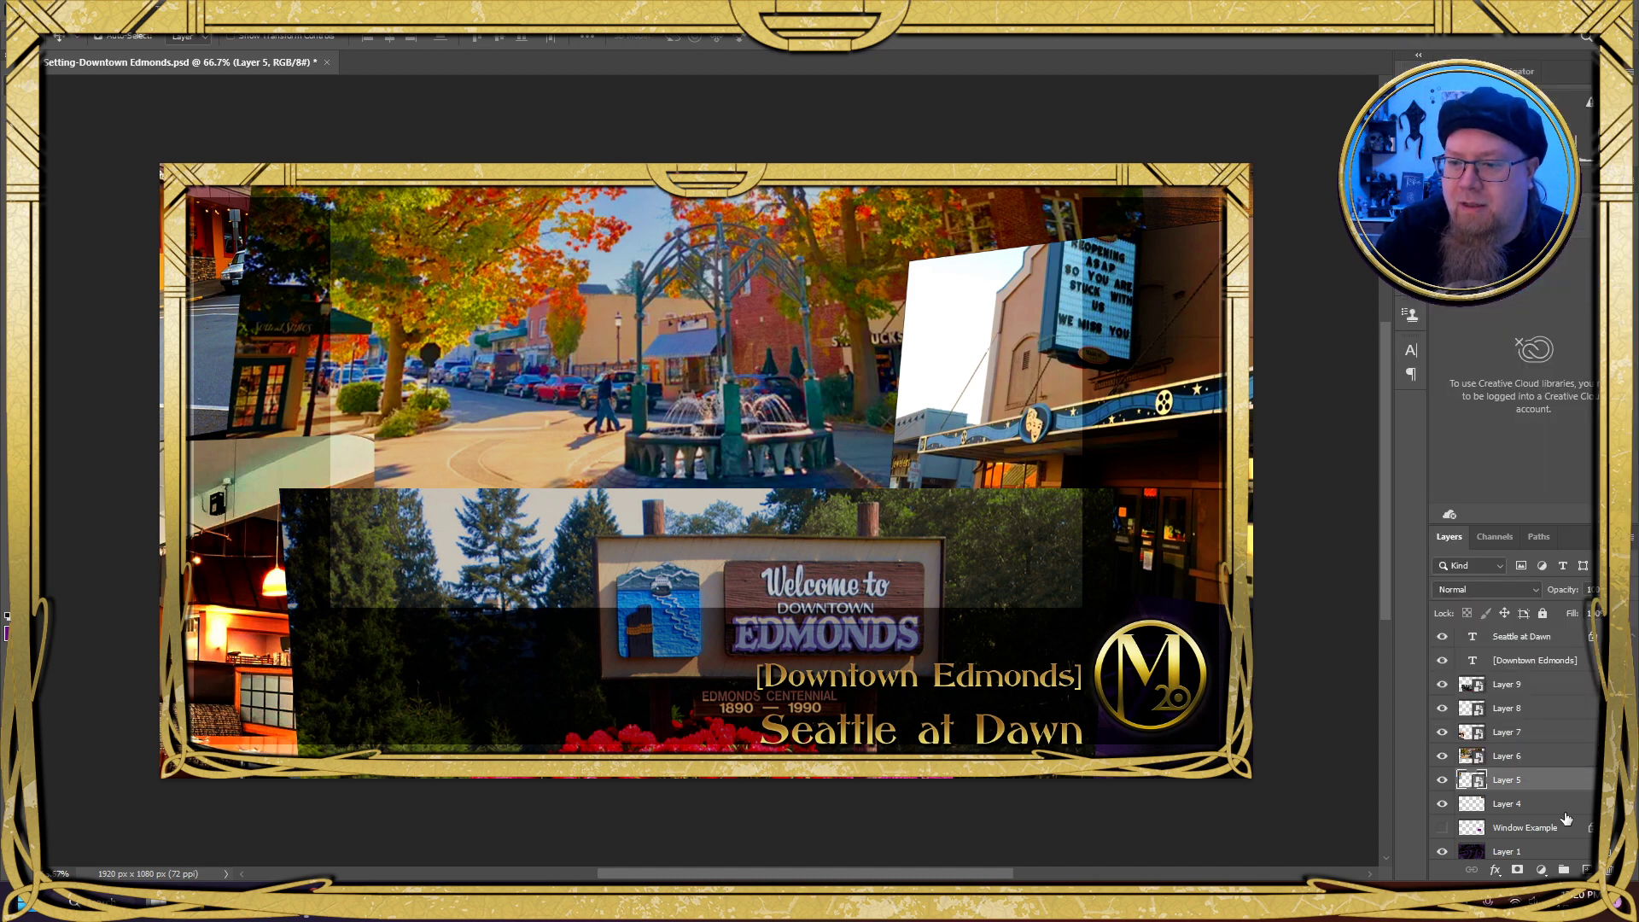
{"action": "left_click", "coordinate": [1544, 805]}
{"action": "right_click", "coordinate": [1542, 801]}
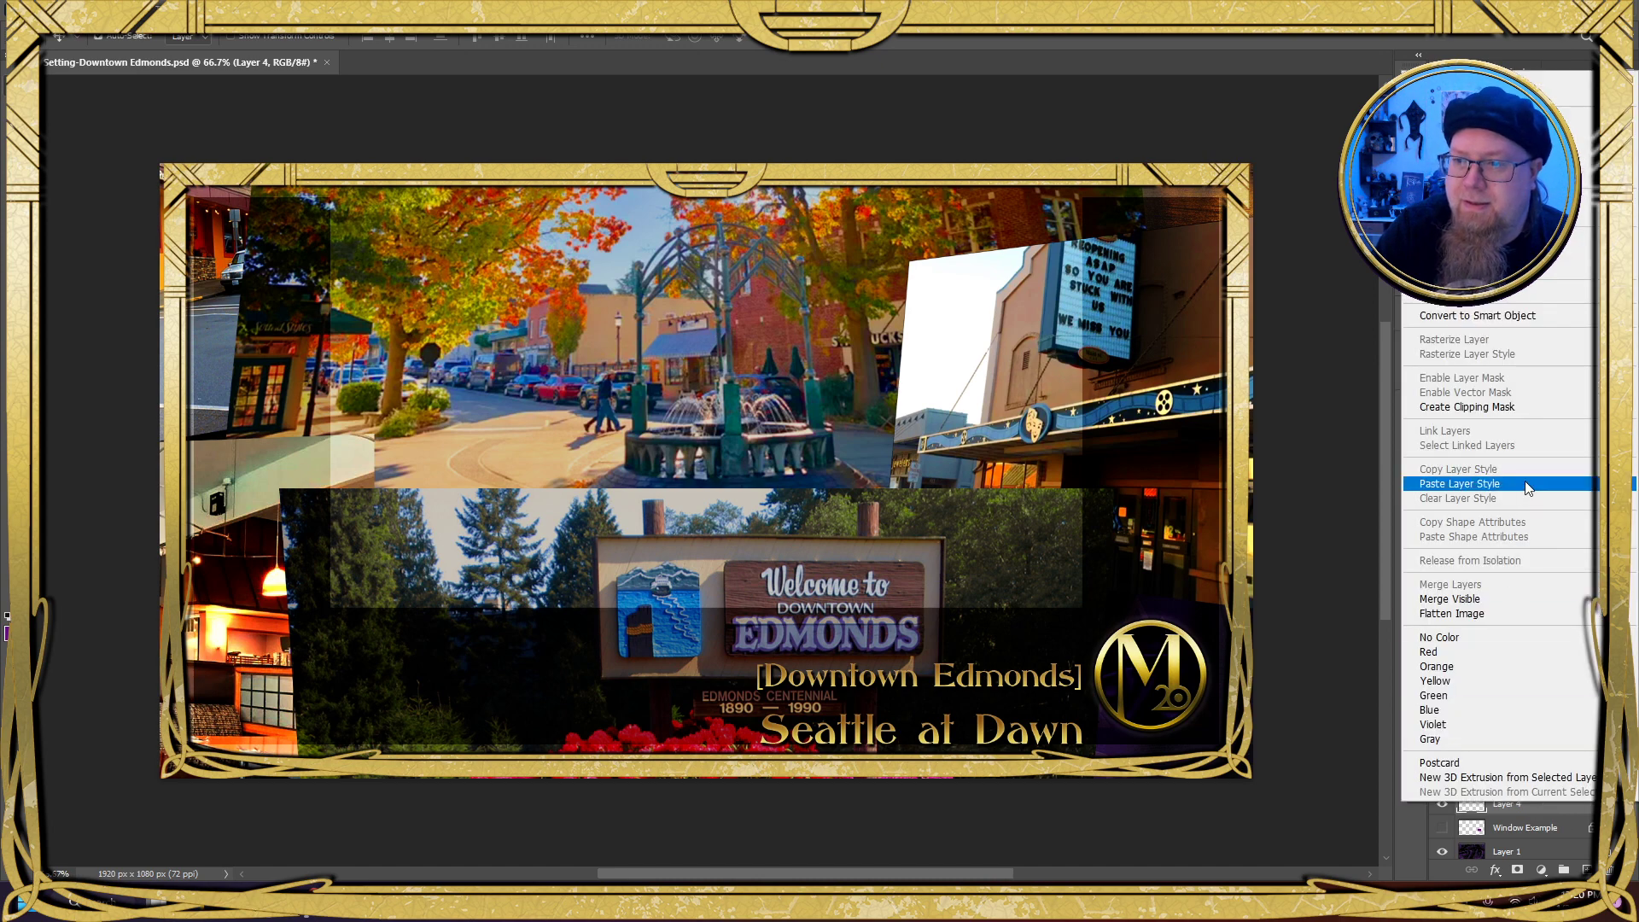
{"action": "left_click", "coordinate": [1511, 316]}
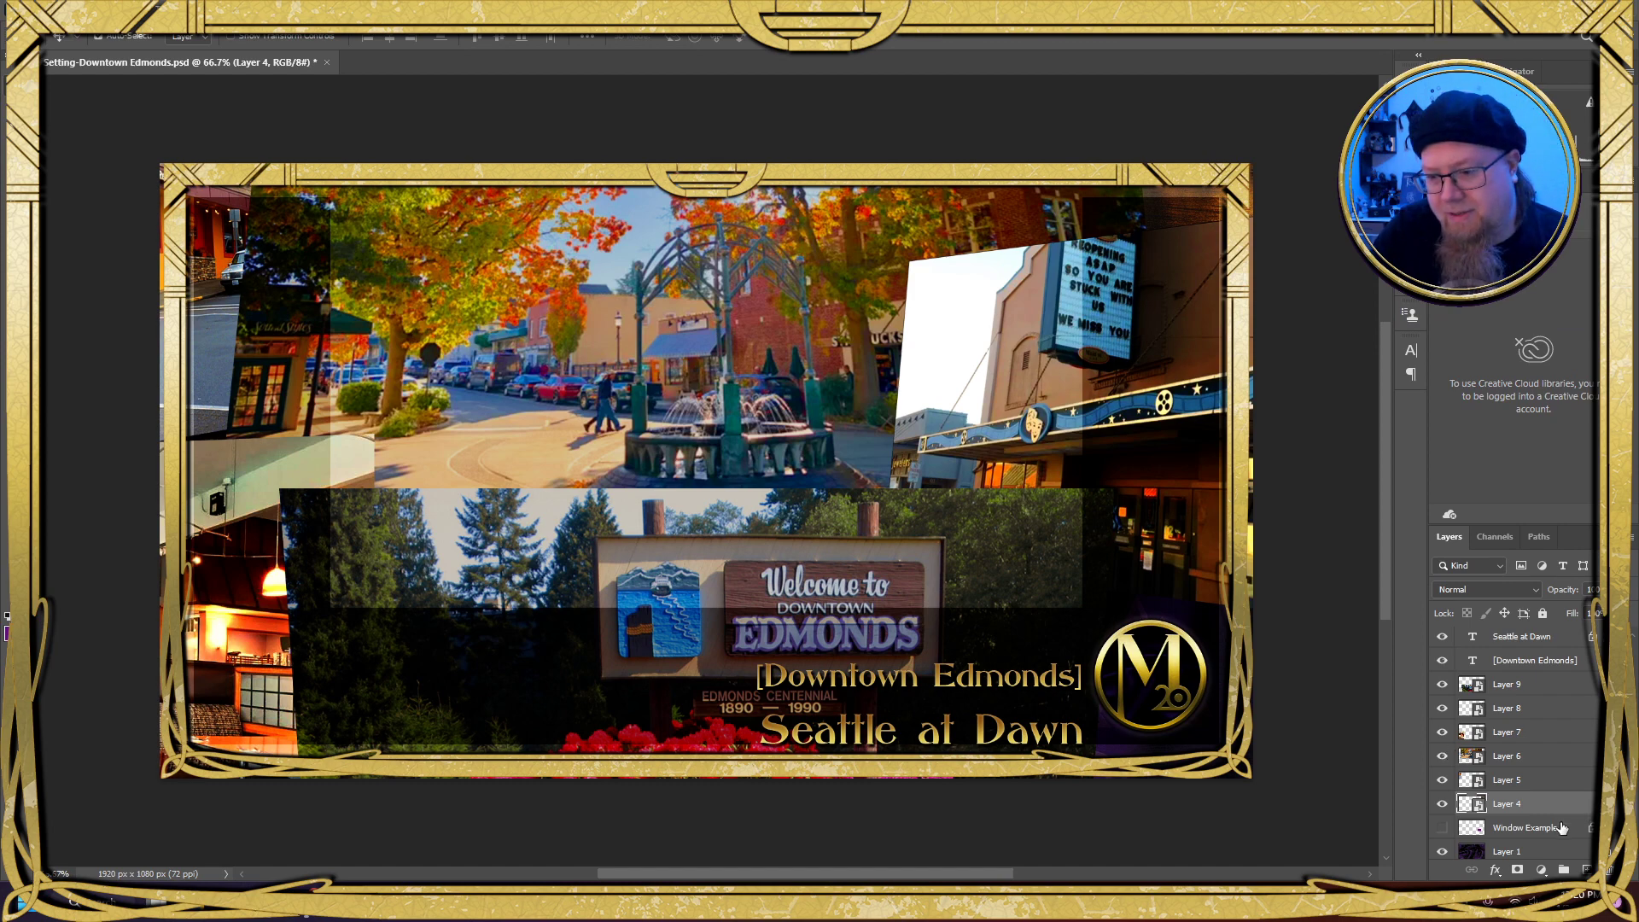
Copy the Window Example layer's style and paste it onto the smart objects Layer 4 through Layer 9
{"action": "left_click", "coordinate": [1556, 829]}
{"action": "right_click", "coordinate": [1556, 829]}
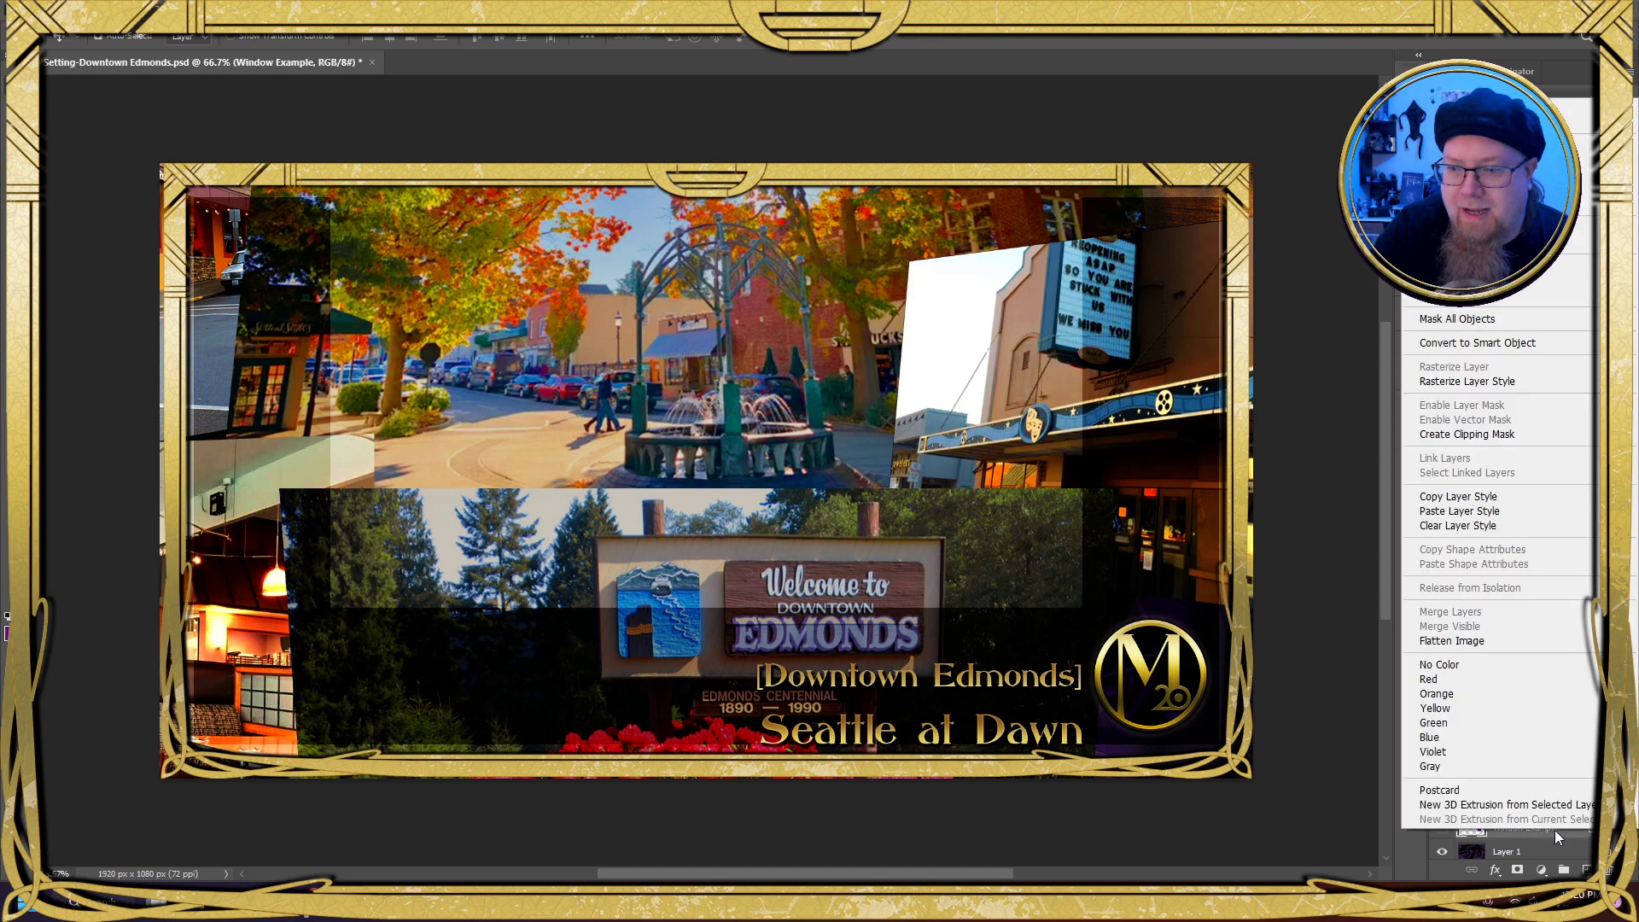
{"action": "left_click", "coordinate": [1469, 497]}
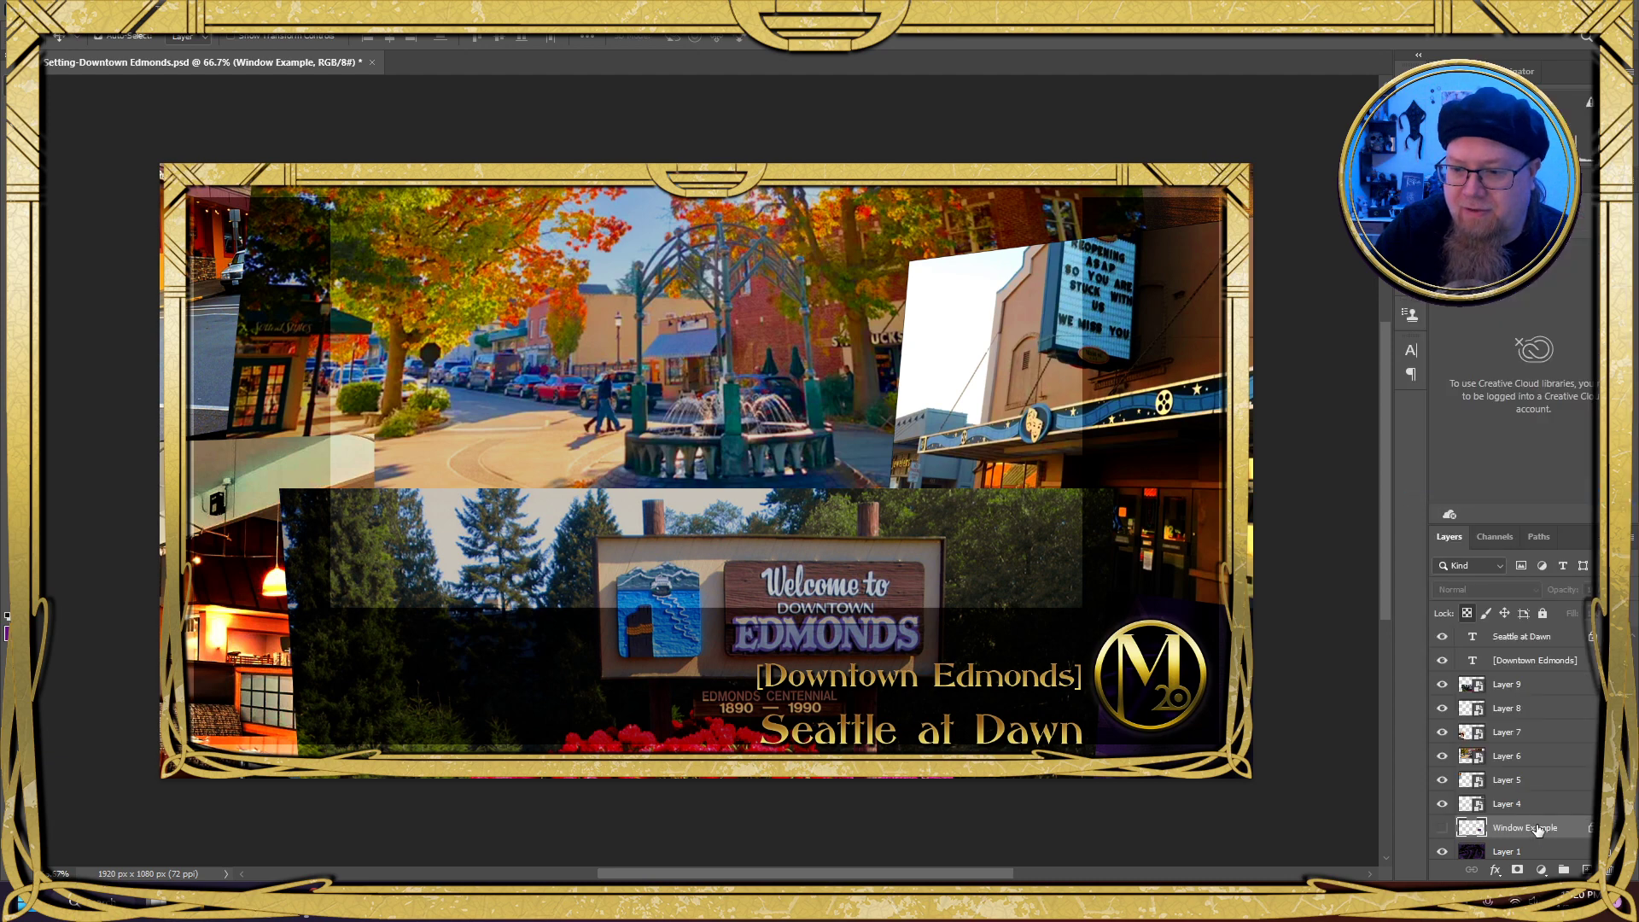
{"action": "left_click", "coordinate": [1544, 804]}
{"action": "left_click", "coordinate": [1542, 686], "text": "shift"}
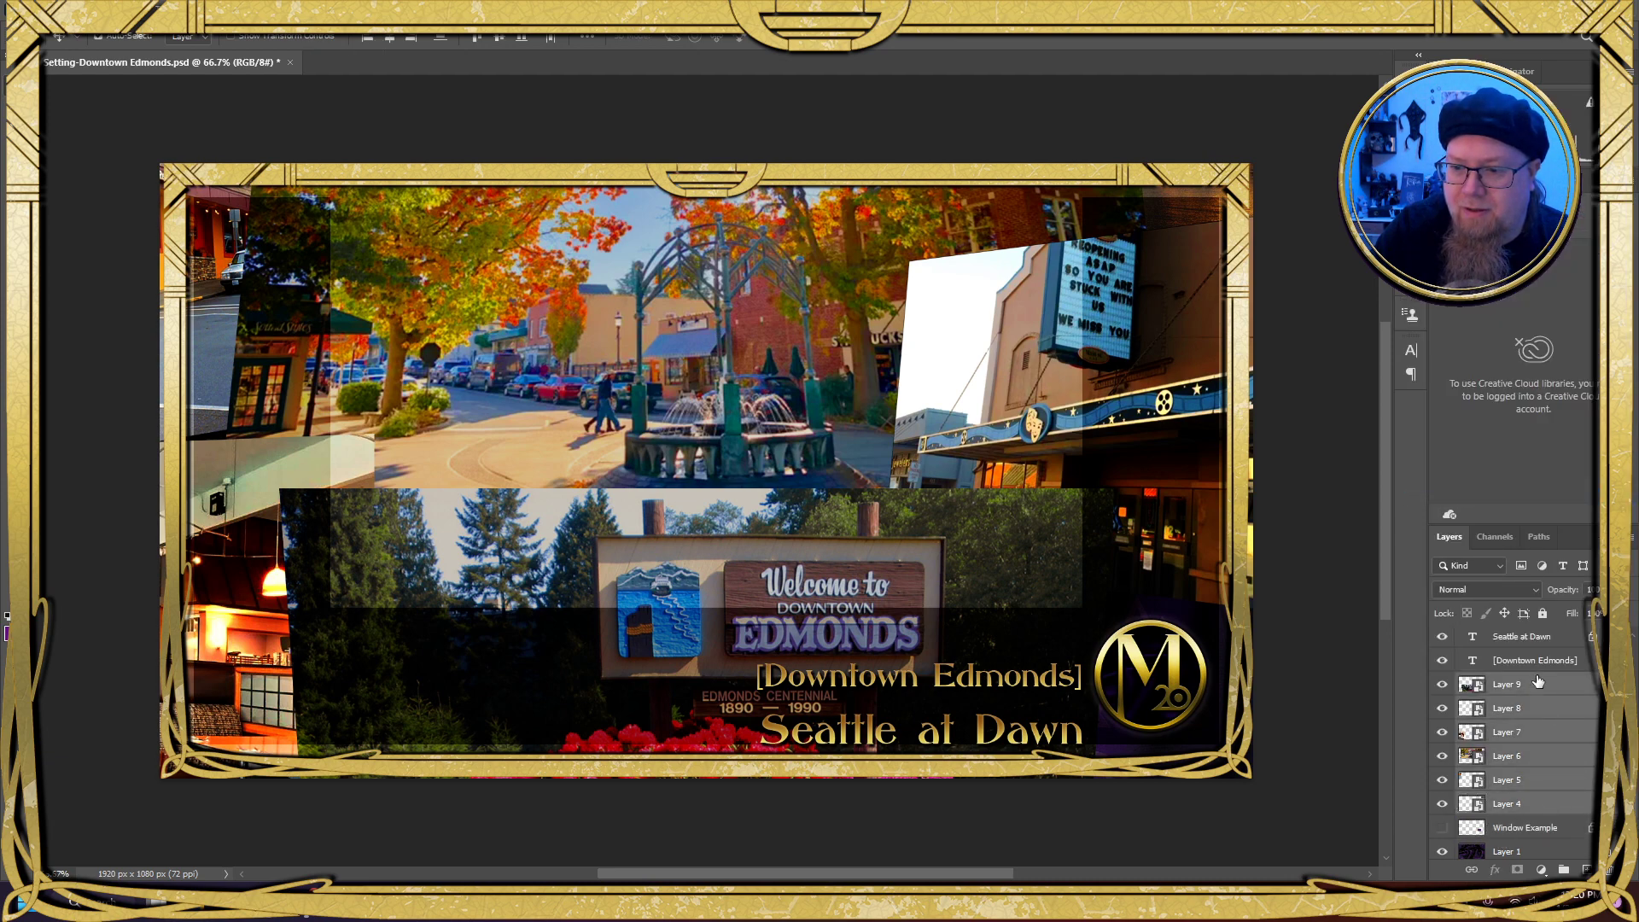
{"action": "right_click", "coordinate": [1541, 684]}
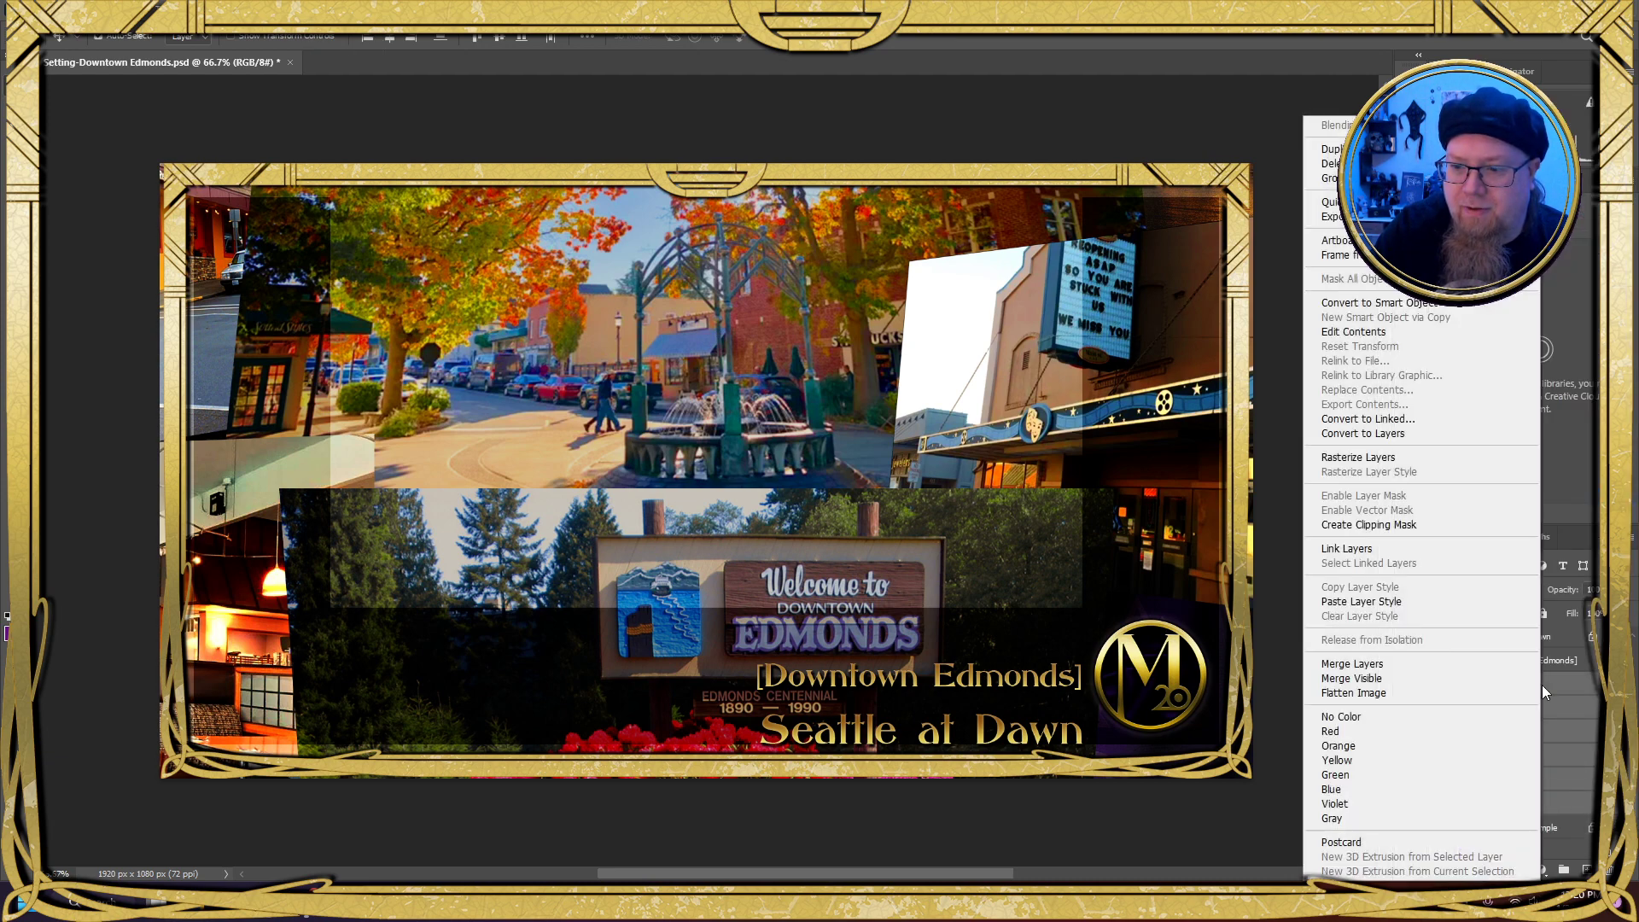
{"action": "left_click", "coordinate": [1411, 601]}
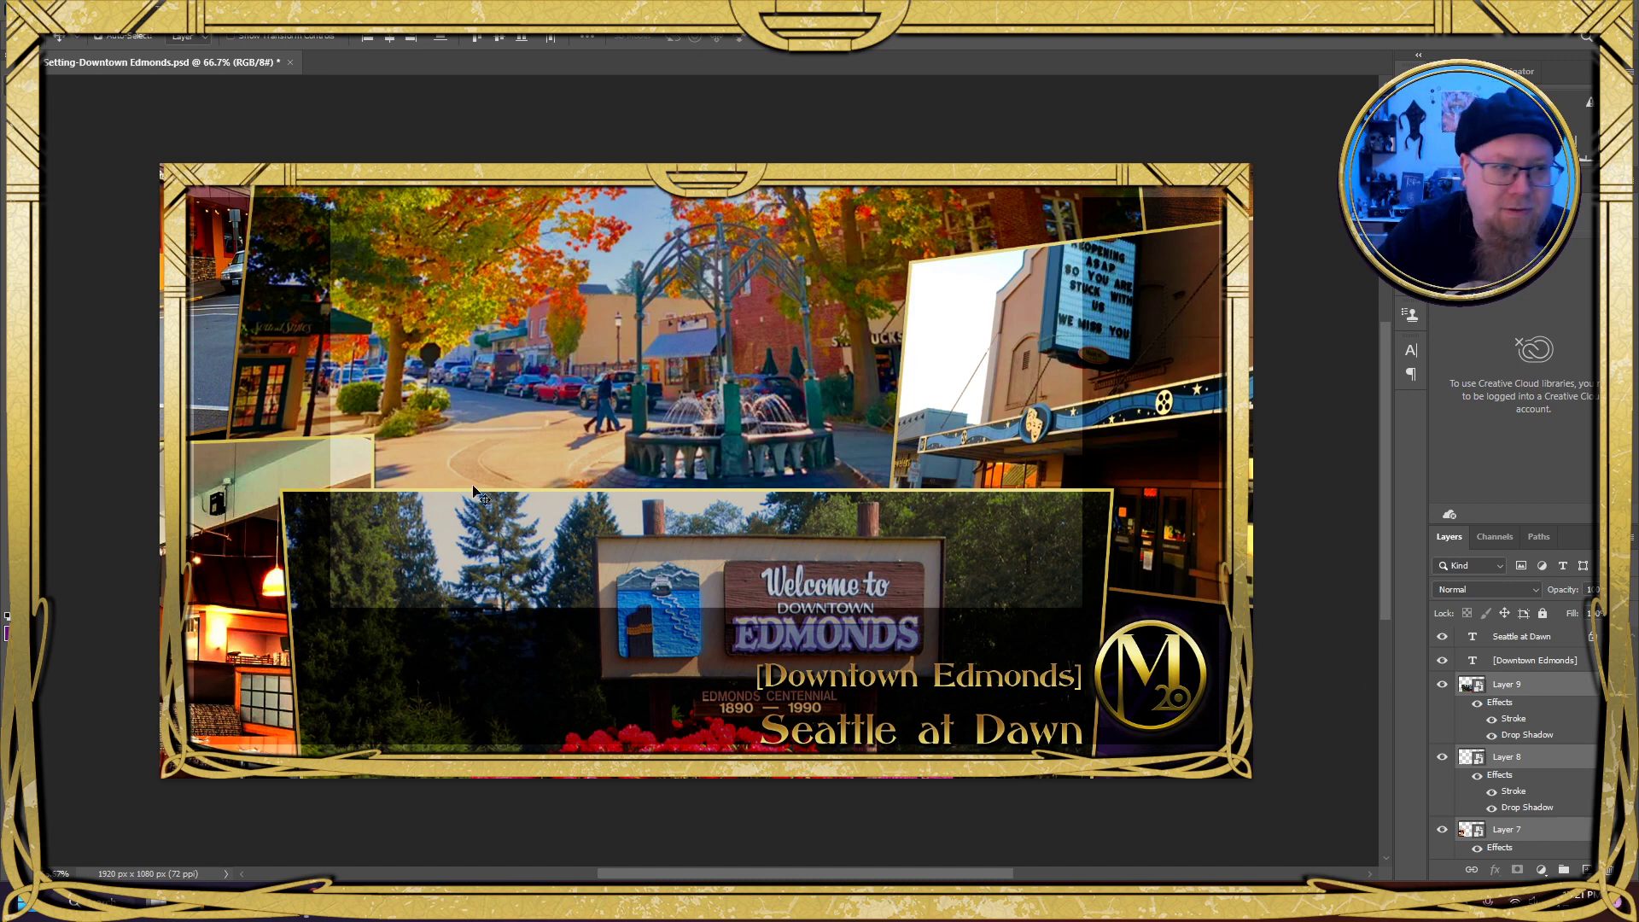
Select only Layer 9 and collapse its effects list
{"action": "left_click", "coordinate": [65, 10]}
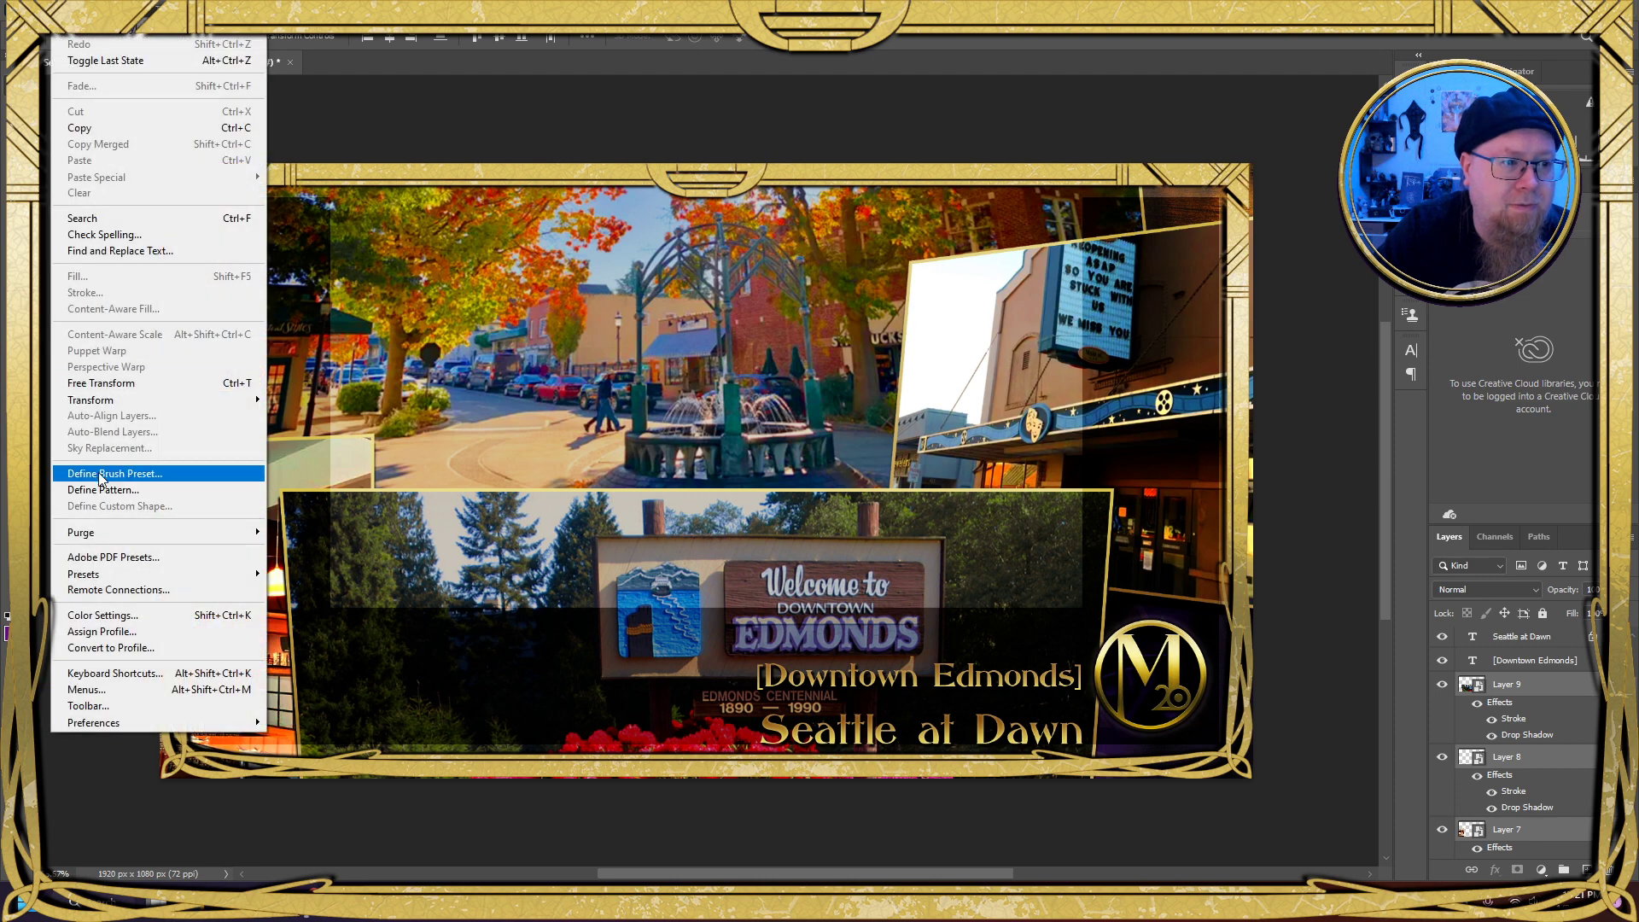
{"action": "left_click", "coordinate": [714, 495]}
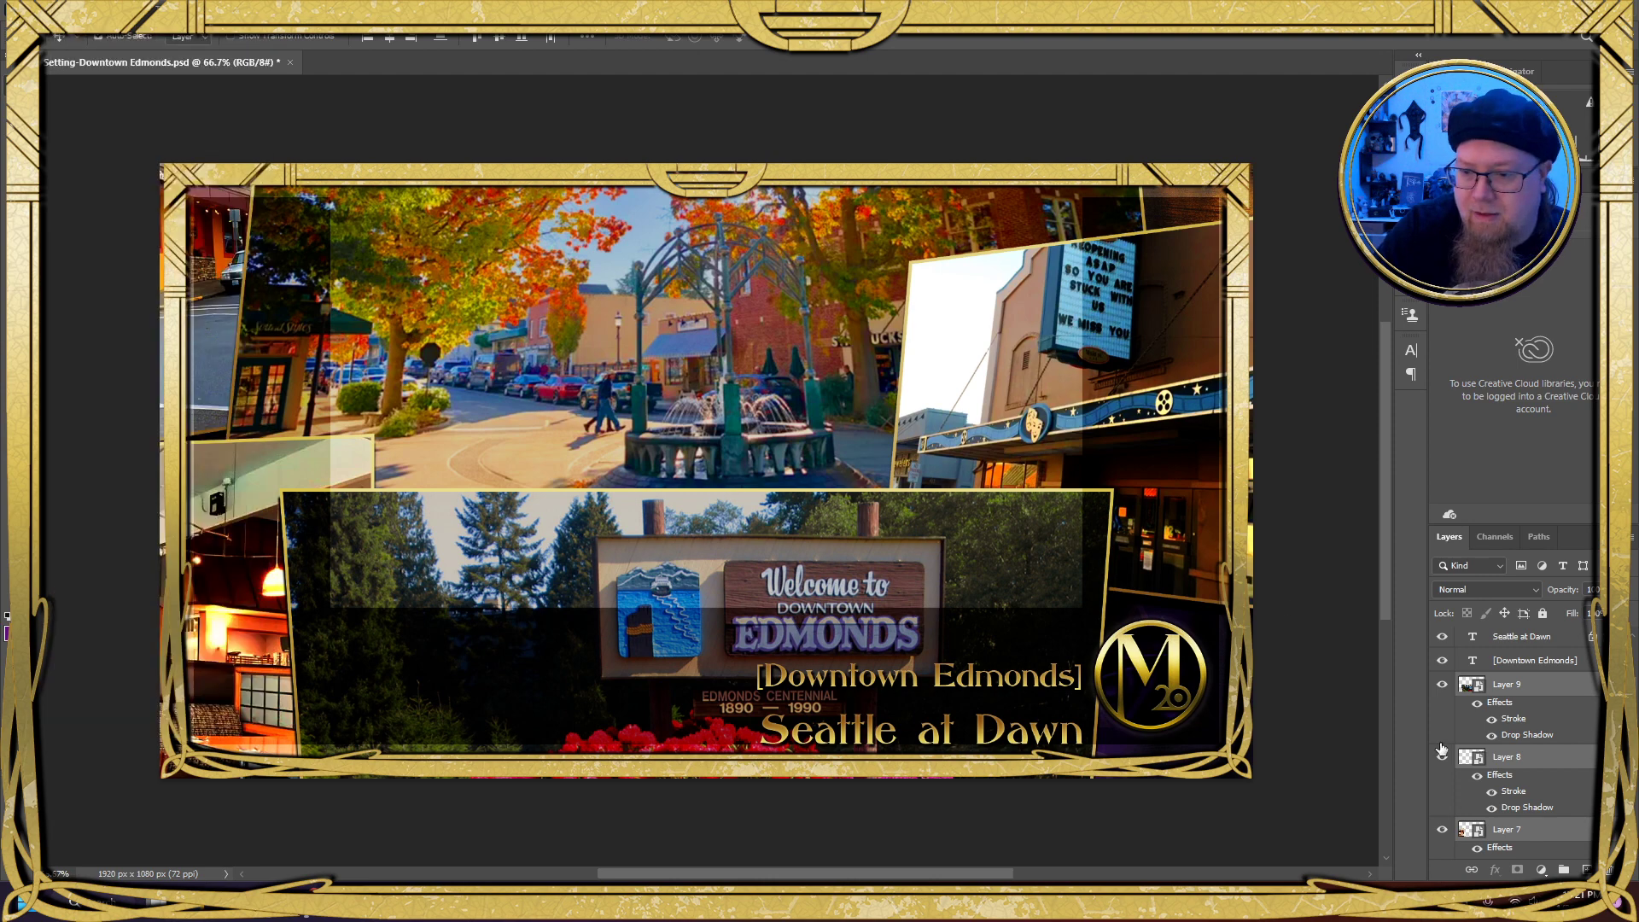
{"action": "left_click", "coordinate": [1536, 689]}
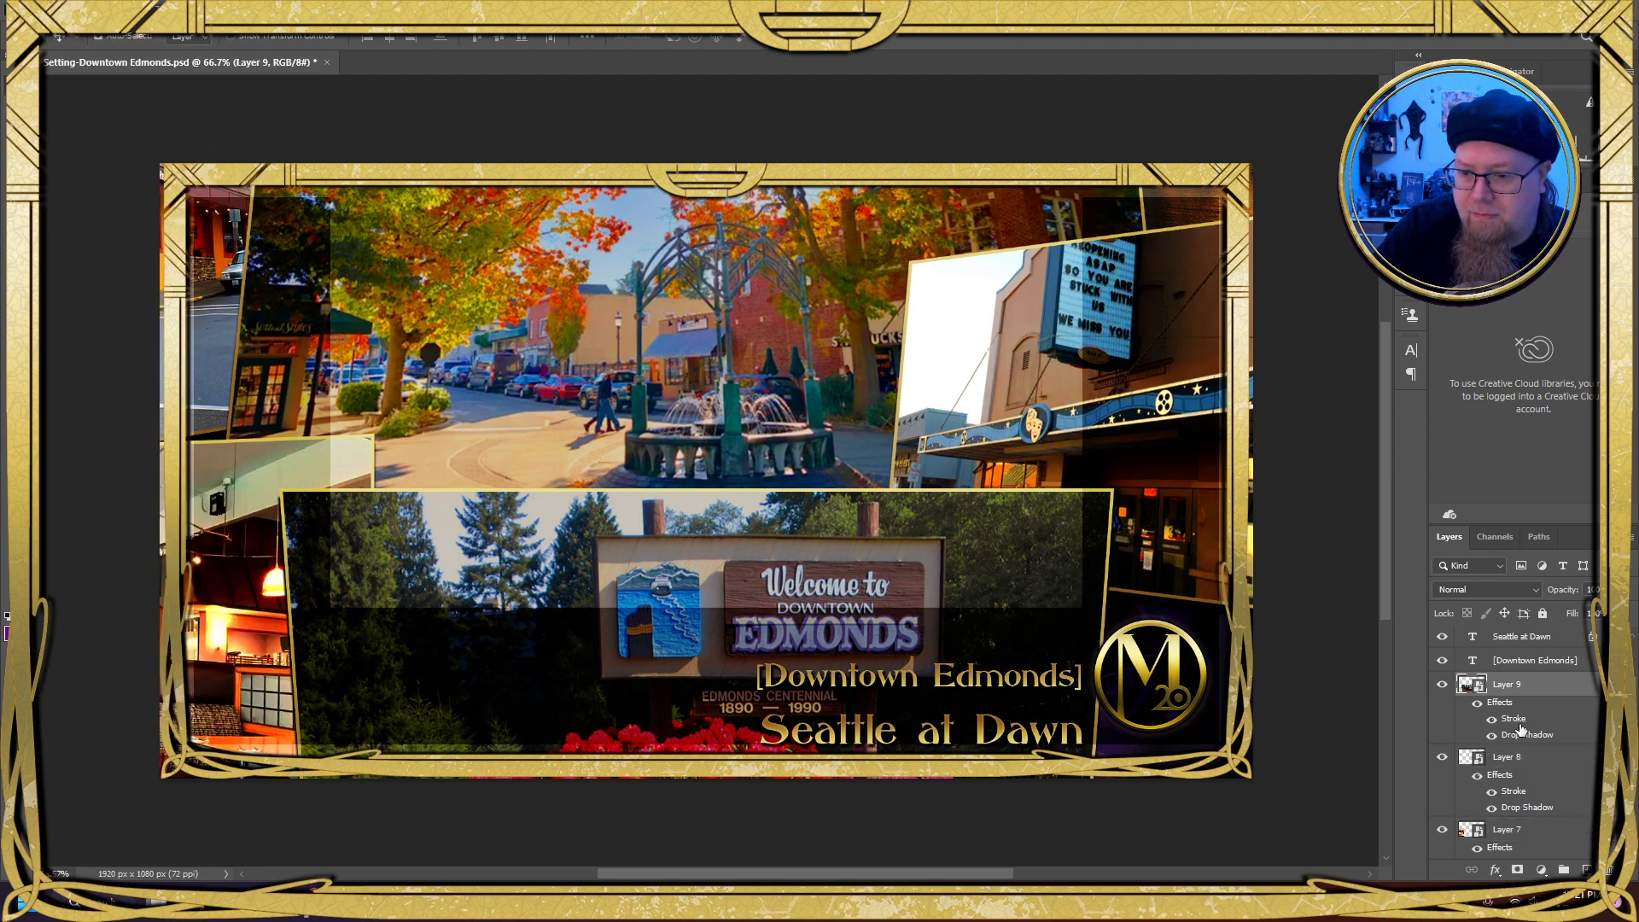
{"action": "left_click", "coordinate": [1442, 684]}
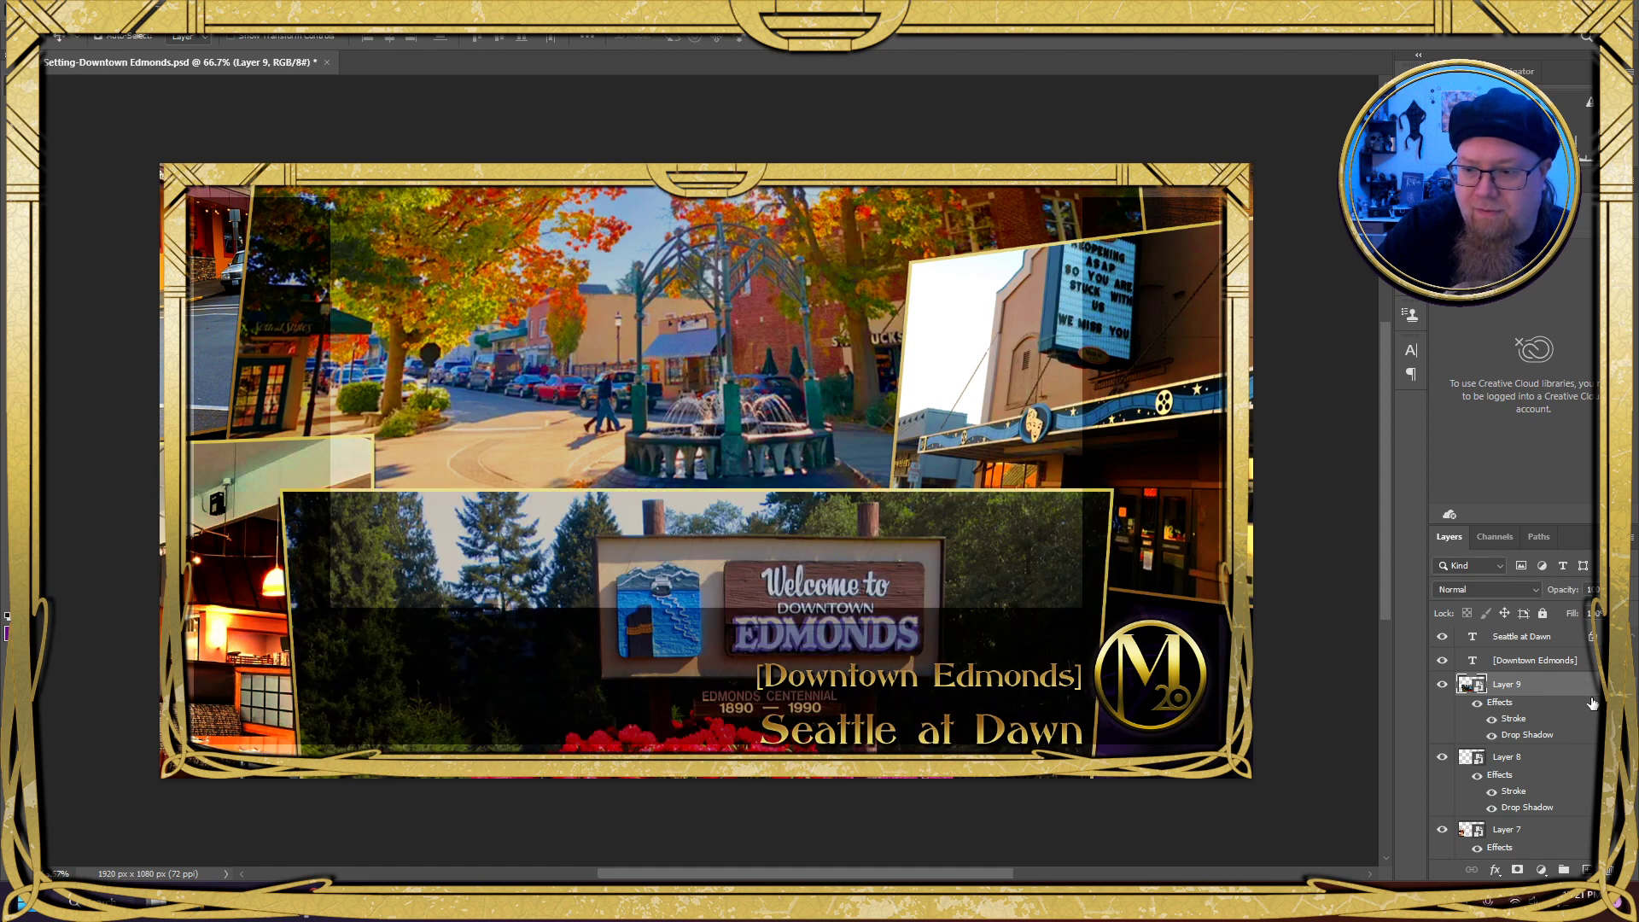
{"action": "left_click", "coordinate": [1610, 684]}
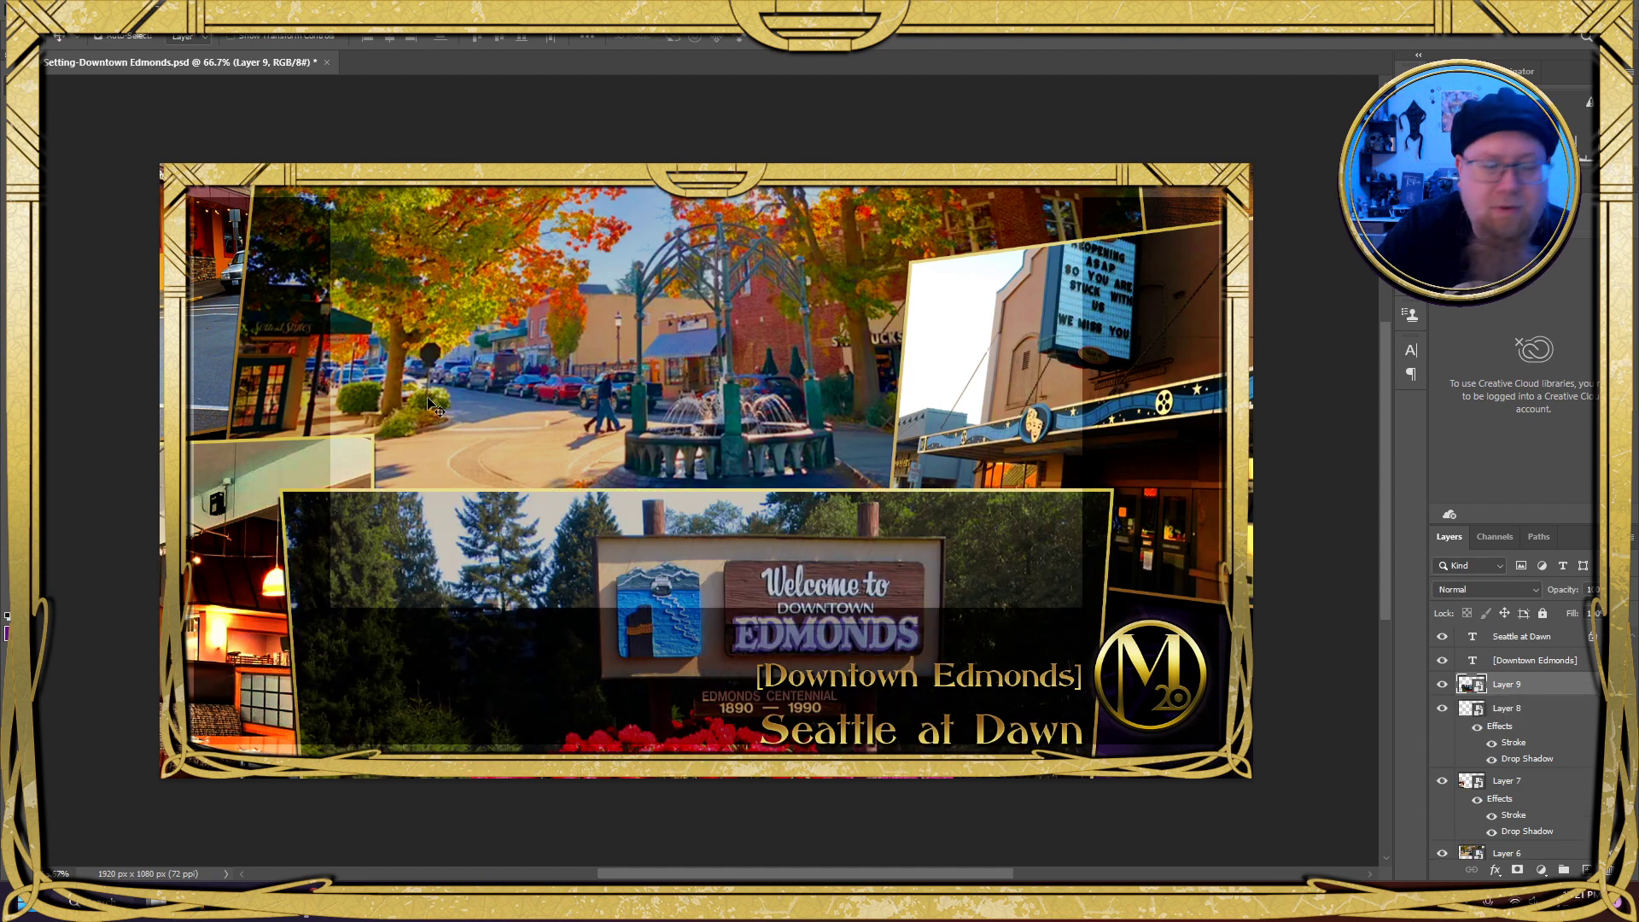
Scale the Layer 9 welcome sign photo down to a small window and place it centred just below the fountain
{"action": "left_click", "coordinate": [64, 8]}
{"action": "mouse_move", "coordinate": [130, 401]}
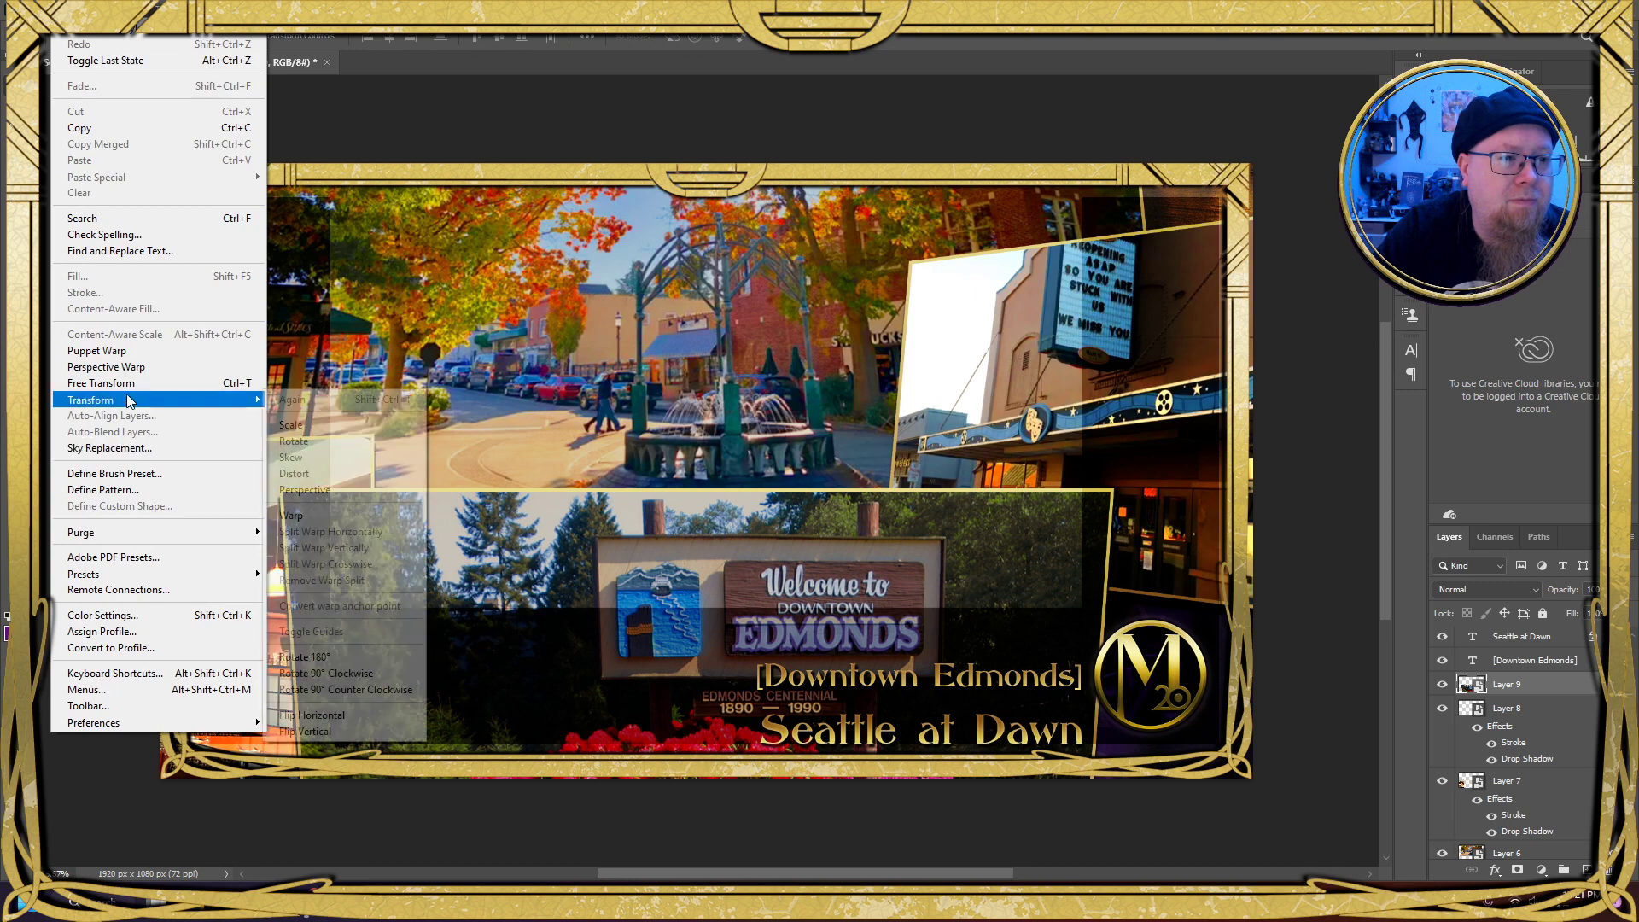
{"action": "left_click", "coordinate": [292, 425]}
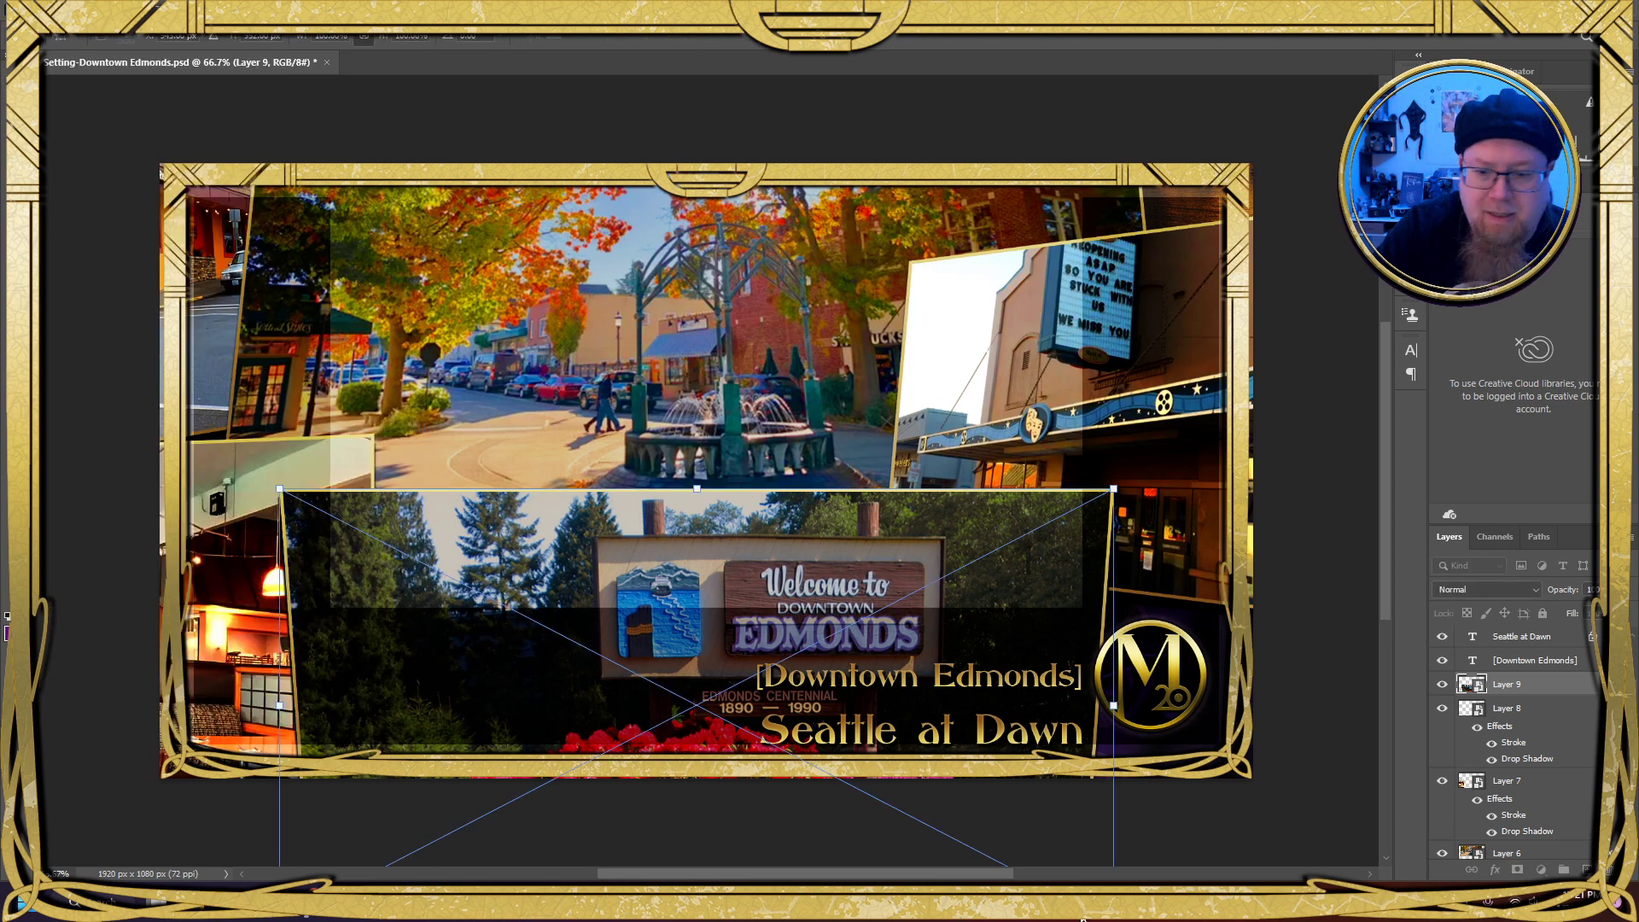
{"action": "scroll", "coordinate": [1255, 803], "scroll_direction": "down", "scroll_amount": 3}
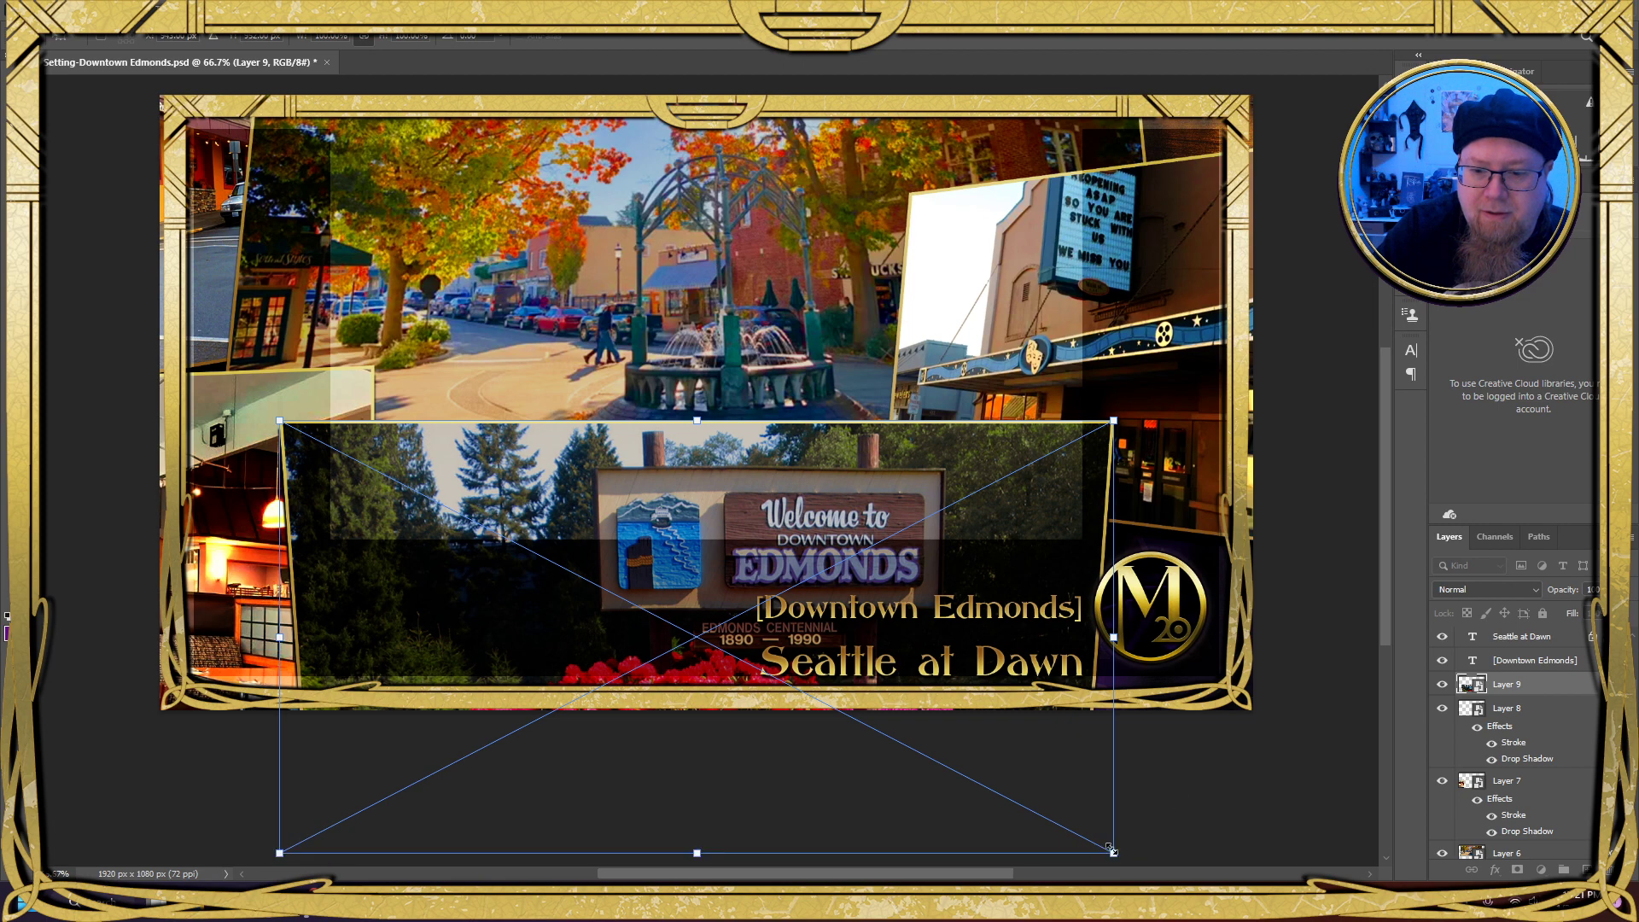
{"action": "left_click_drag", "start_coordinate": [1113, 851], "coordinate": [775, 677]}
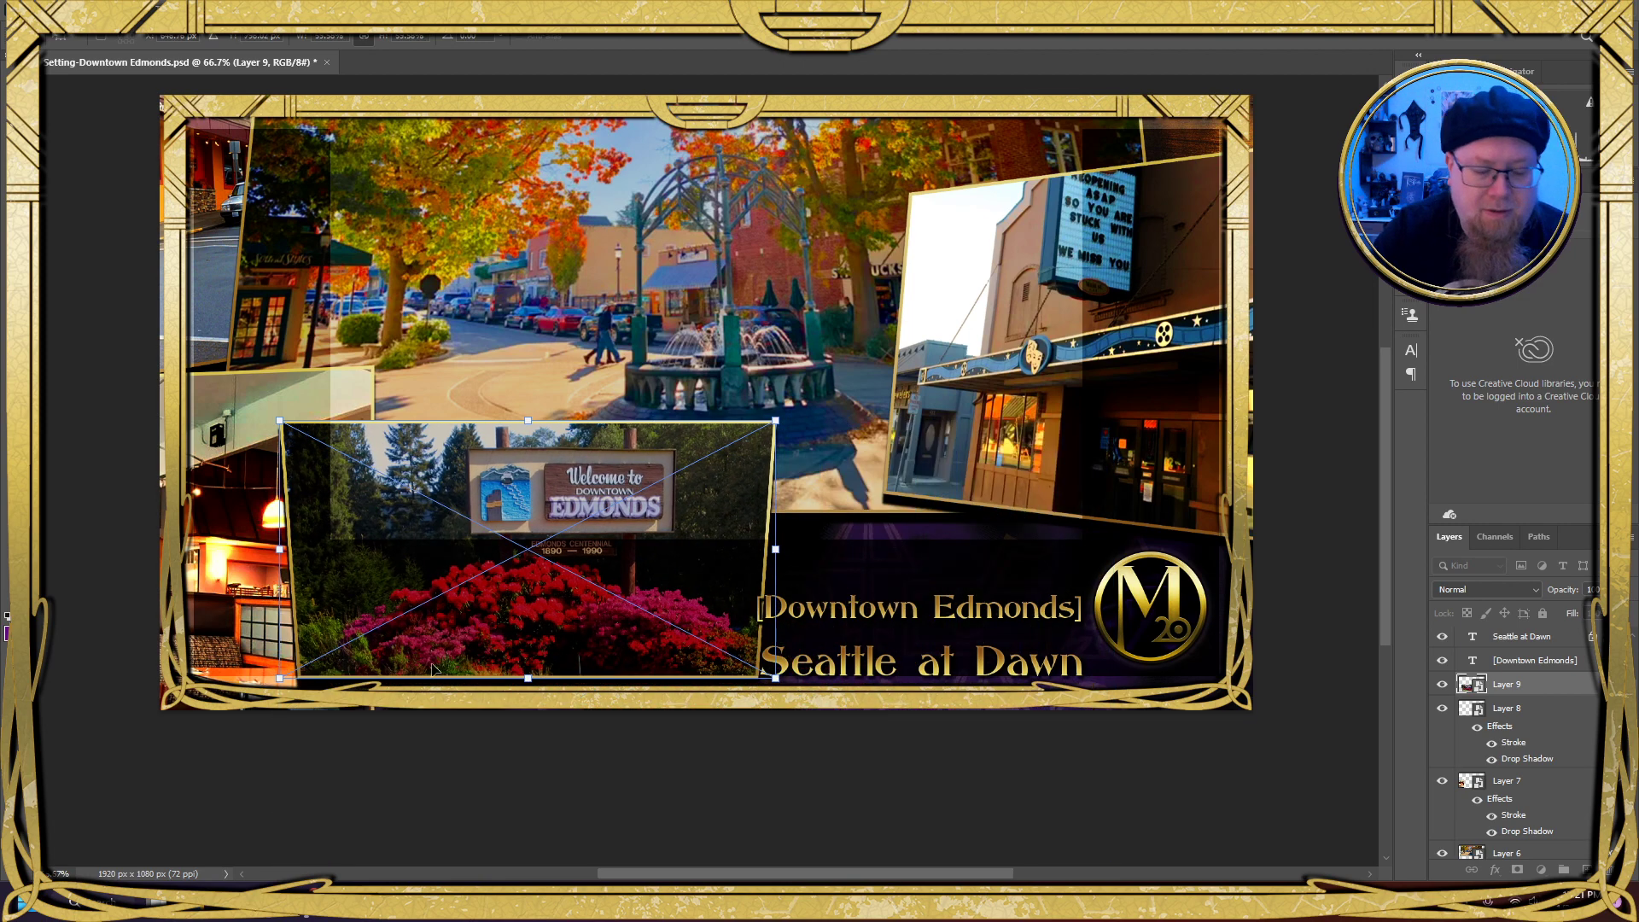
{"action": "key", "text": "ctrl+z"}
{"action": "left_click_drag", "start_coordinate": [700, 854], "coordinate": [680, 589]}
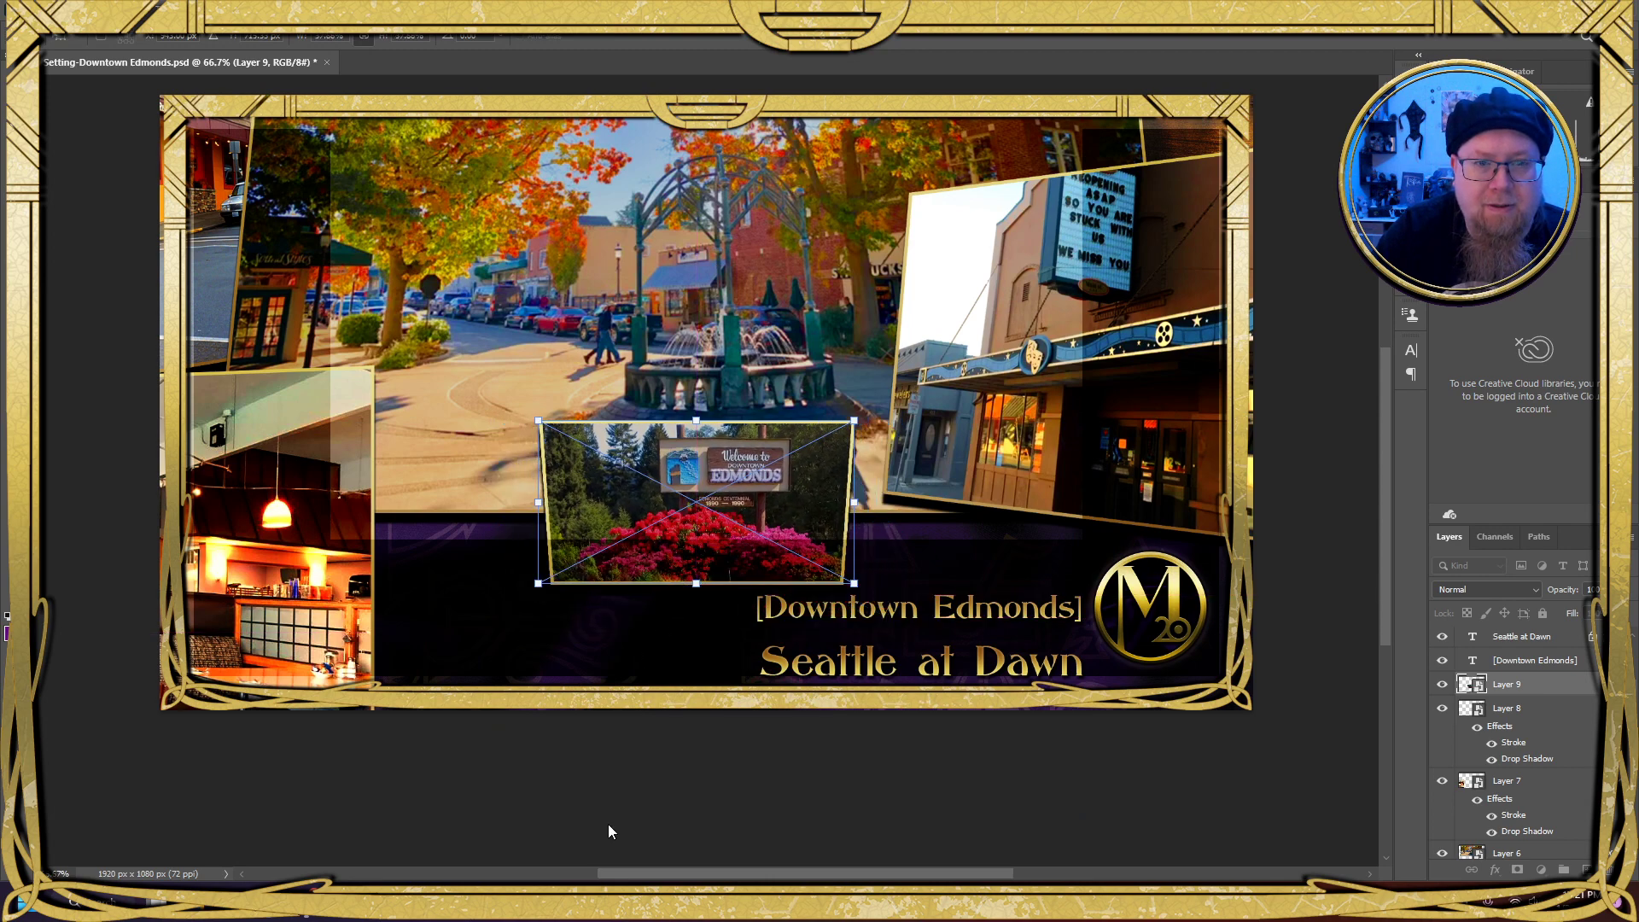
{"action": "left_click_drag", "start_coordinate": [767, 519], "coordinate": [774, 518]}
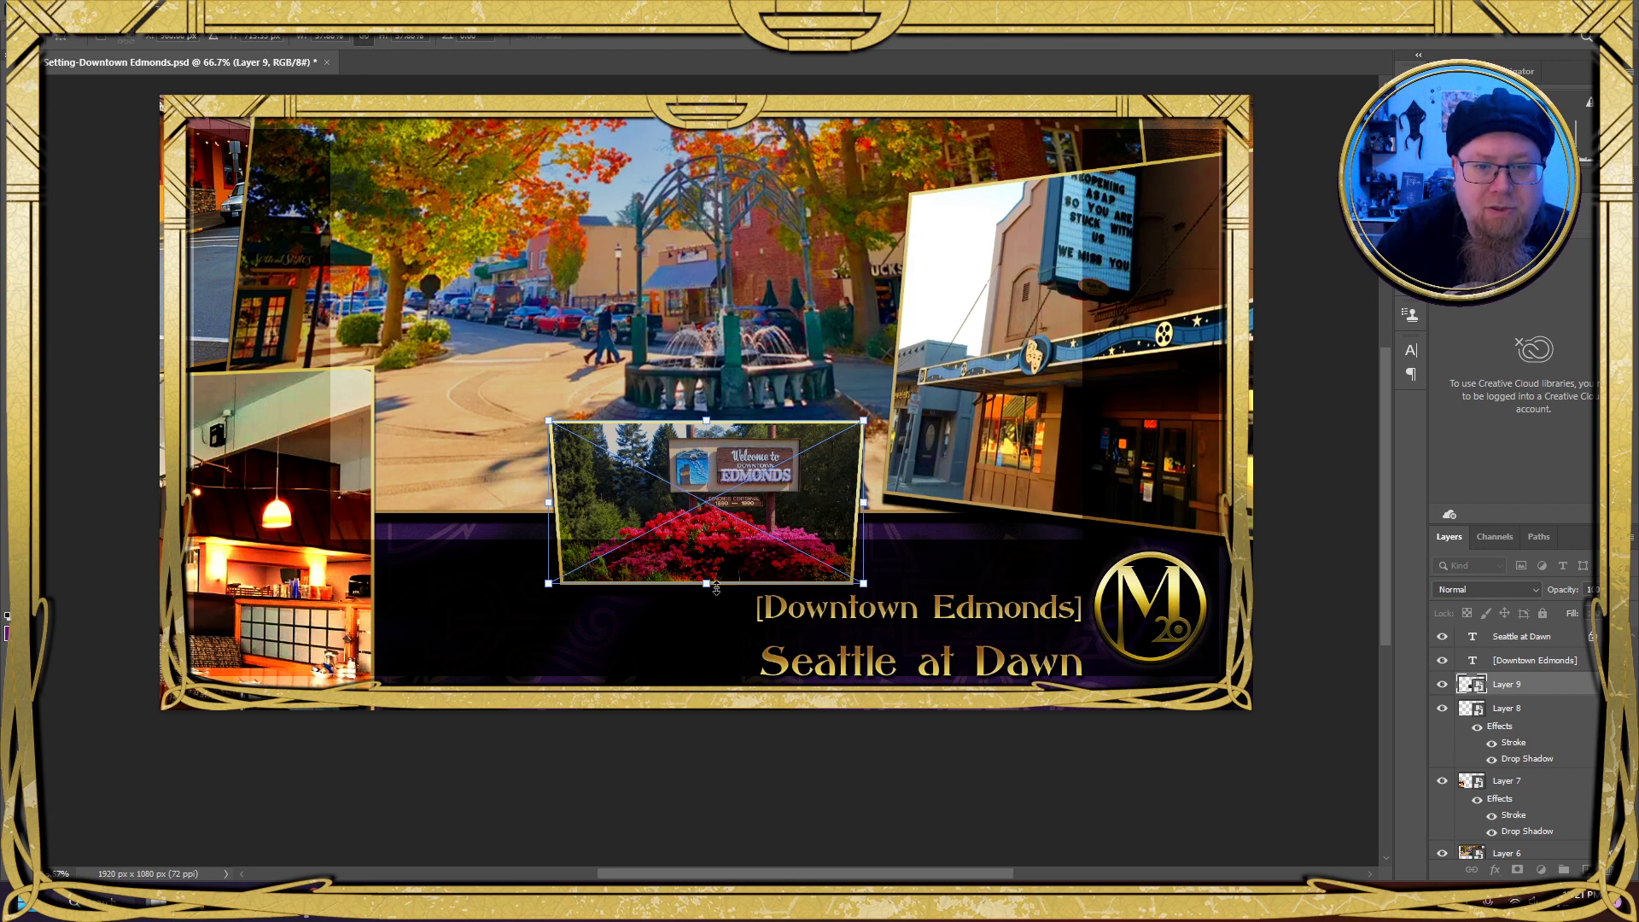
{"action": "key", "text": "Return"}
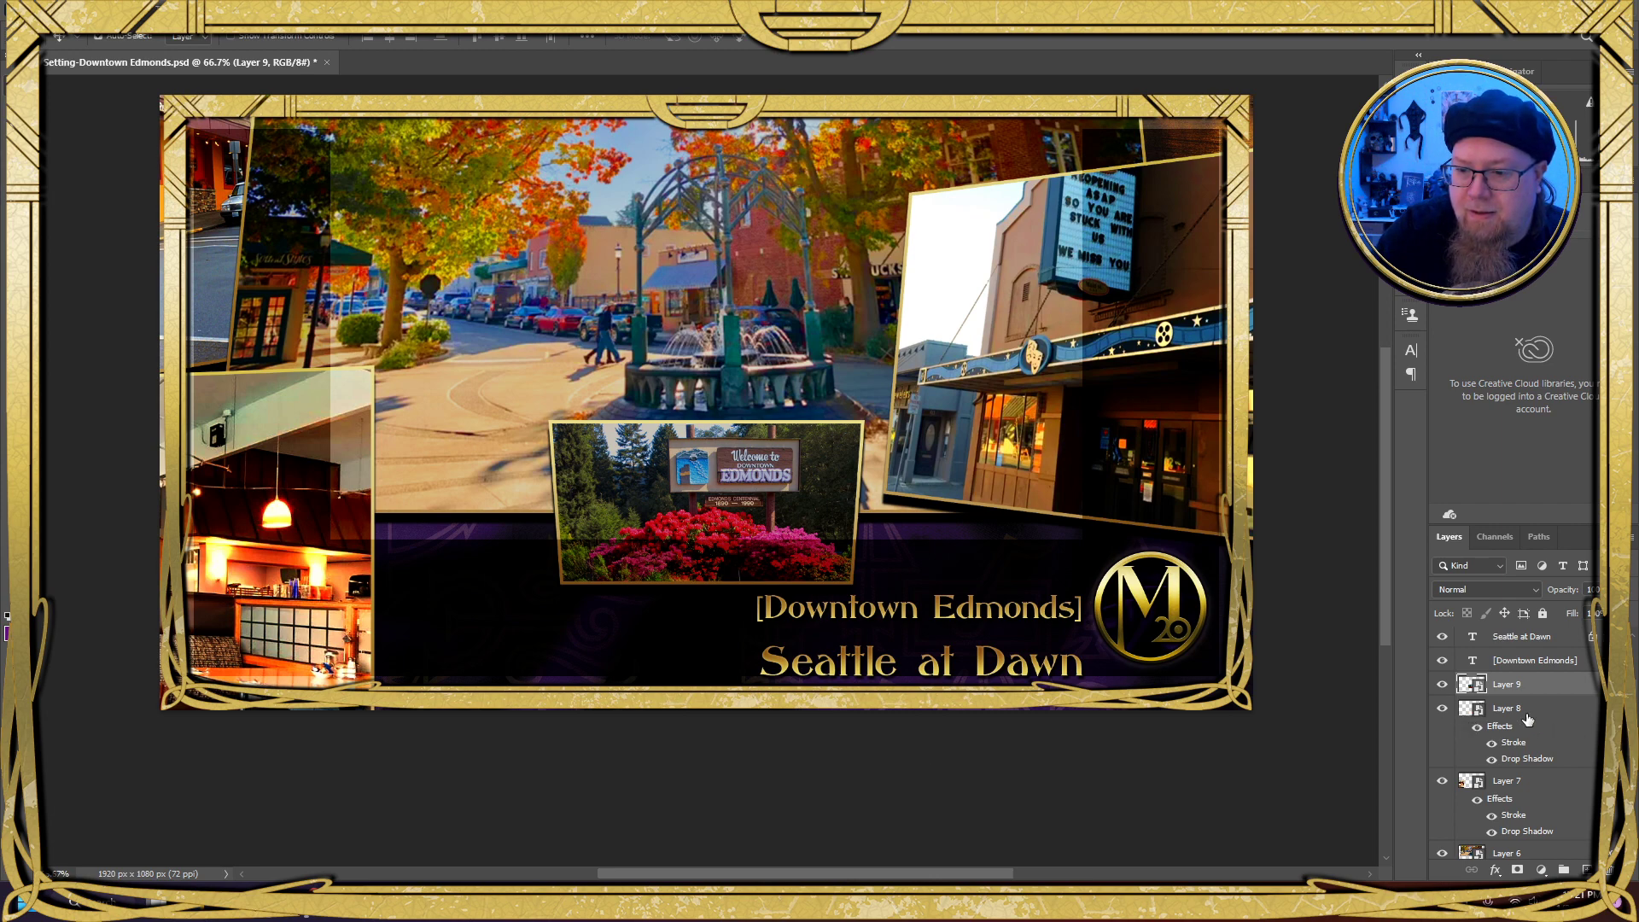
Scale the Layer 8 theater photo down to fit inside the gold frame and place it to the right of the welcome sign
{"action": "left_click", "coordinate": [1458, 711]}
{"action": "left_click", "coordinate": [1442, 711]}
{"action": "left_click", "coordinate": [1442, 711]}
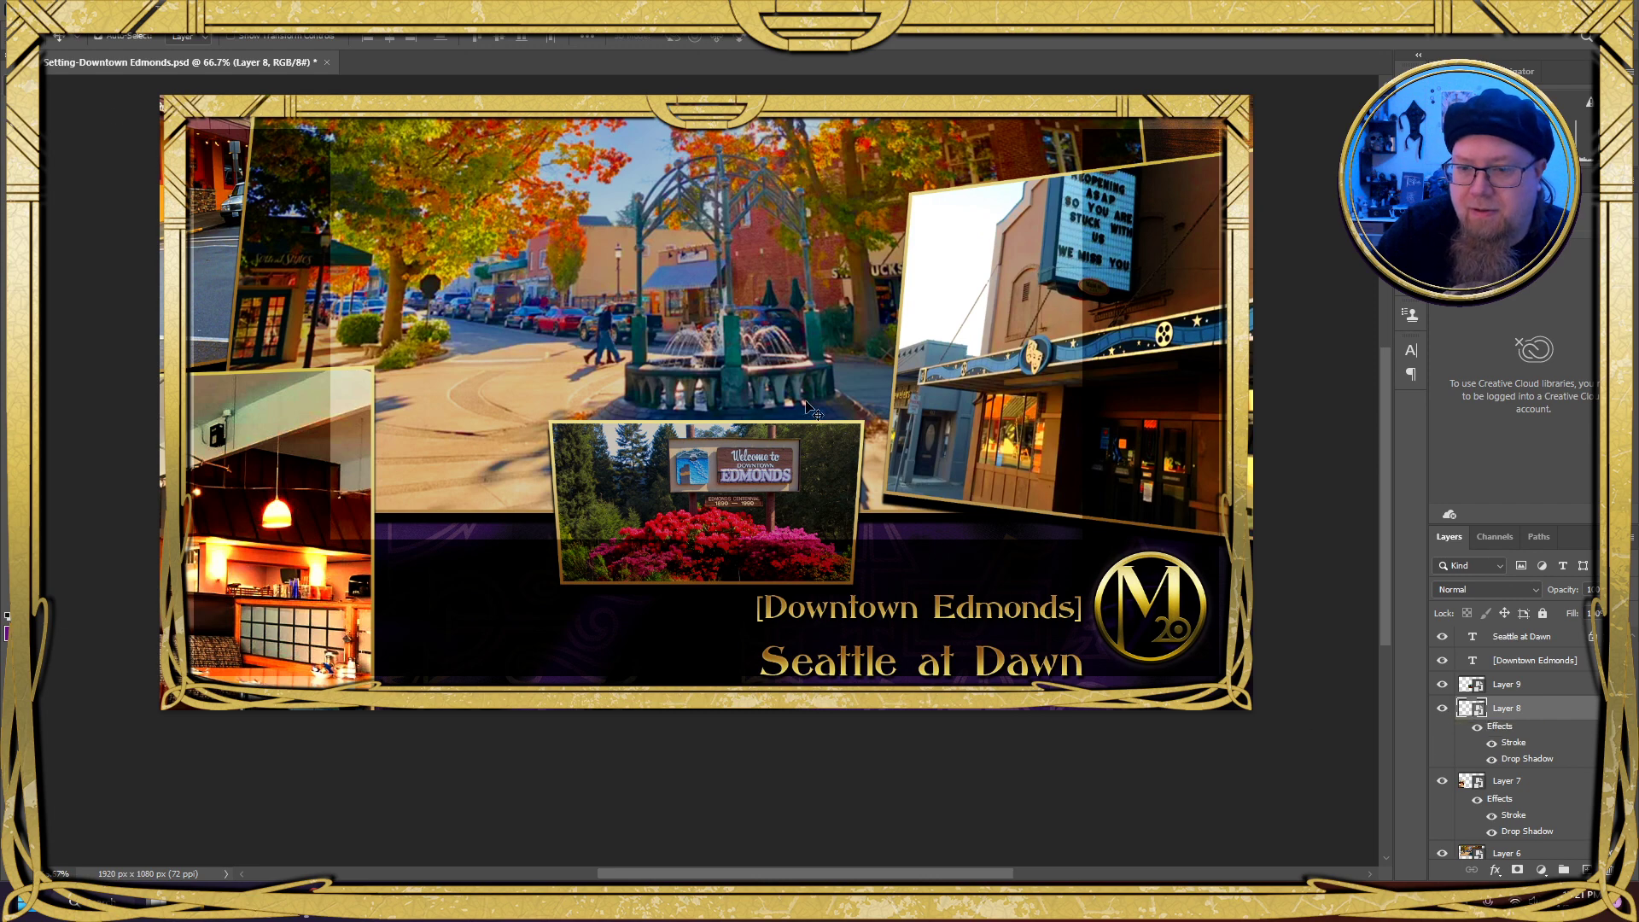
{"action": "left_click", "coordinate": [65, 10]}
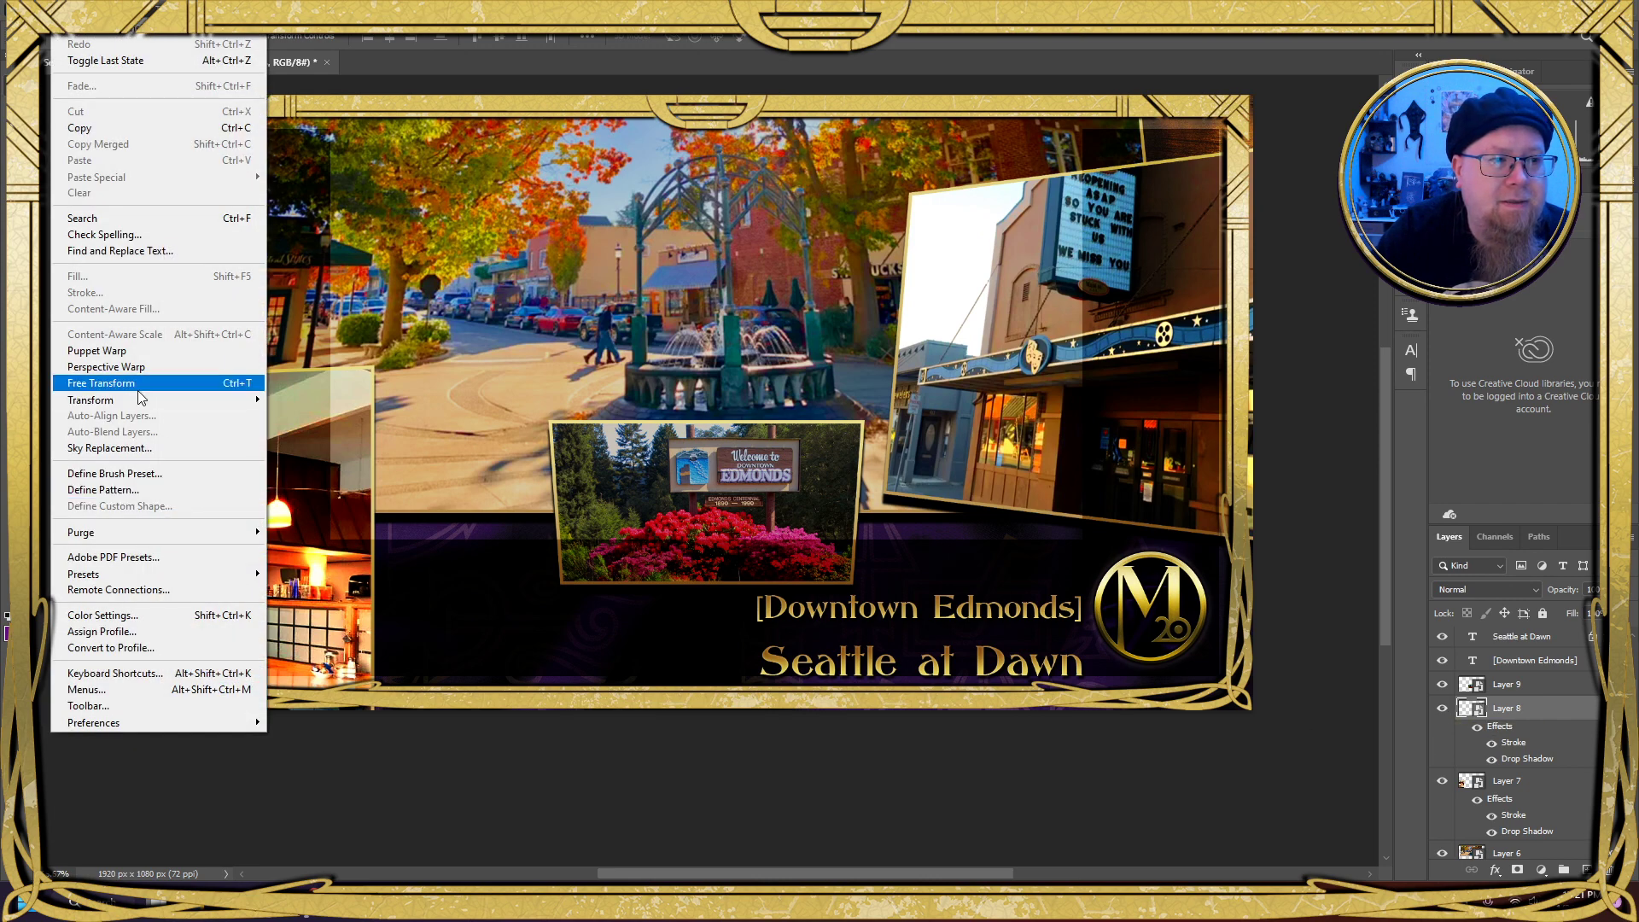
{"action": "mouse_move", "coordinate": [163, 400]}
{"action": "left_click", "coordinate": [318, 424]}
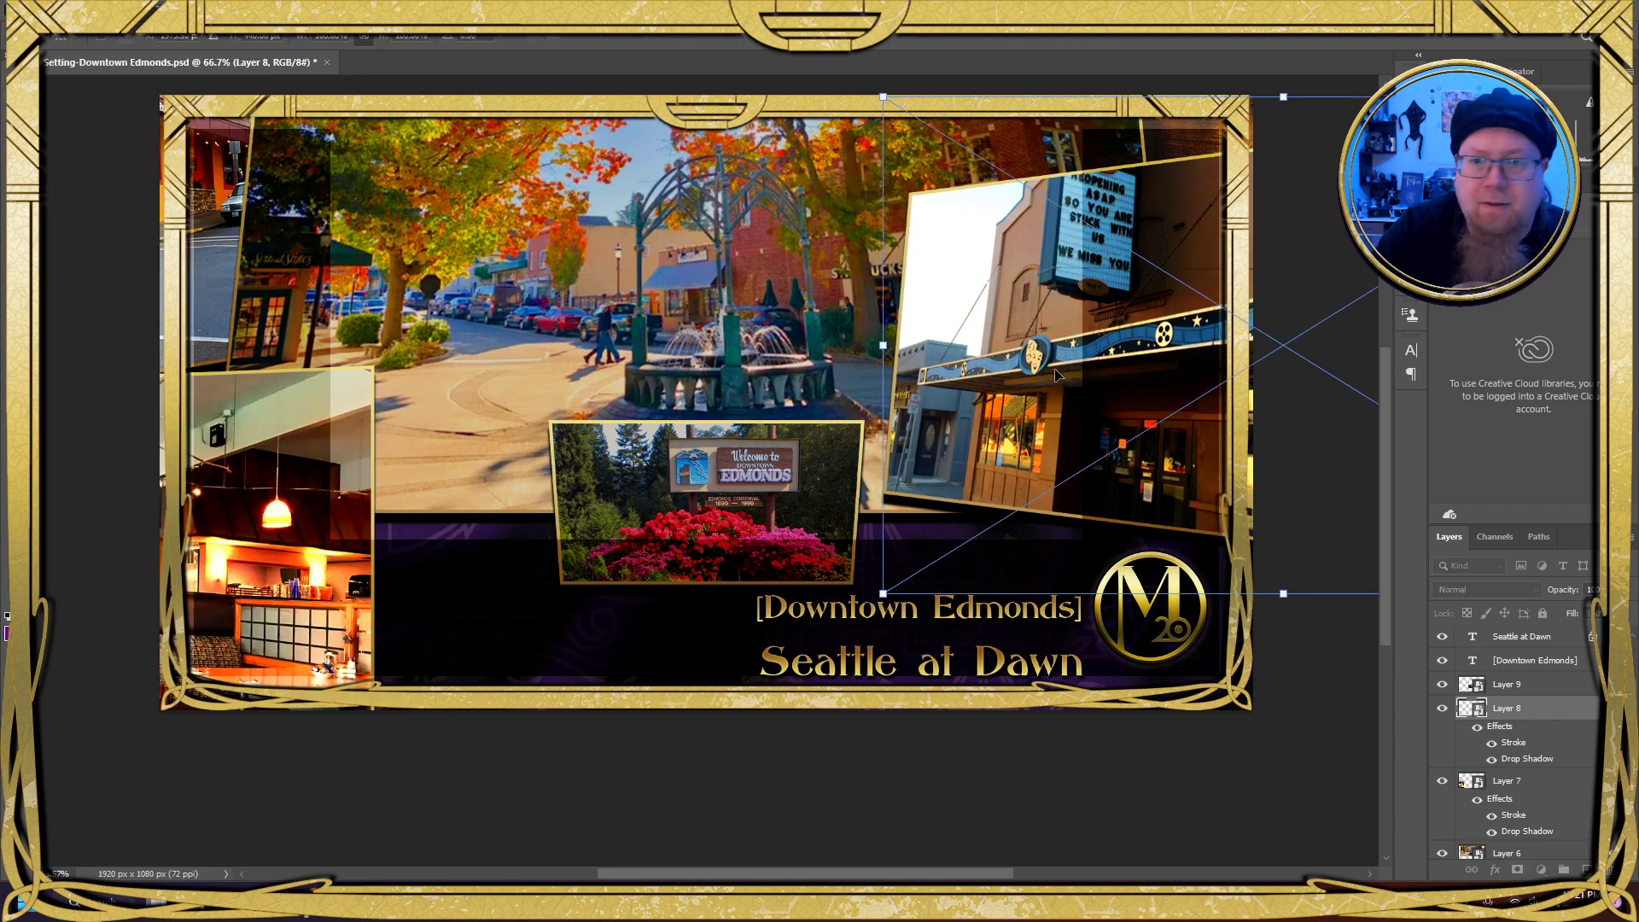
{"action": "left_click_drag", "start_coordinate": [1297, 657], "coordinate": [897, 635]}
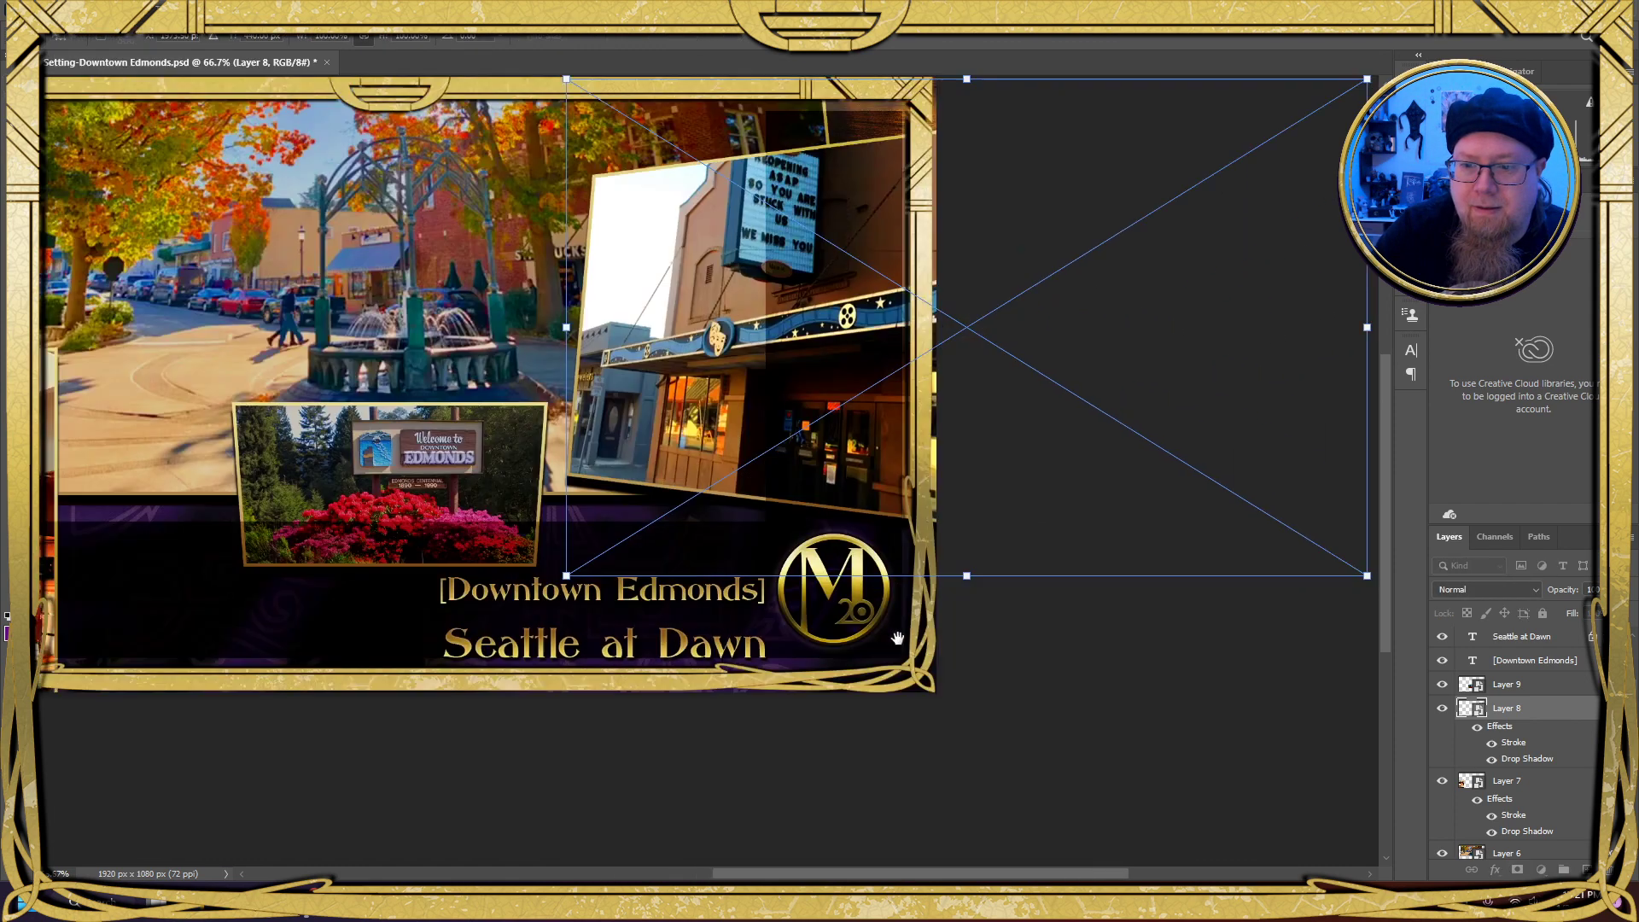
{"action": "left_click_drag", "start_coordinate": [1286, 326], "coordinate": [716, 385]}
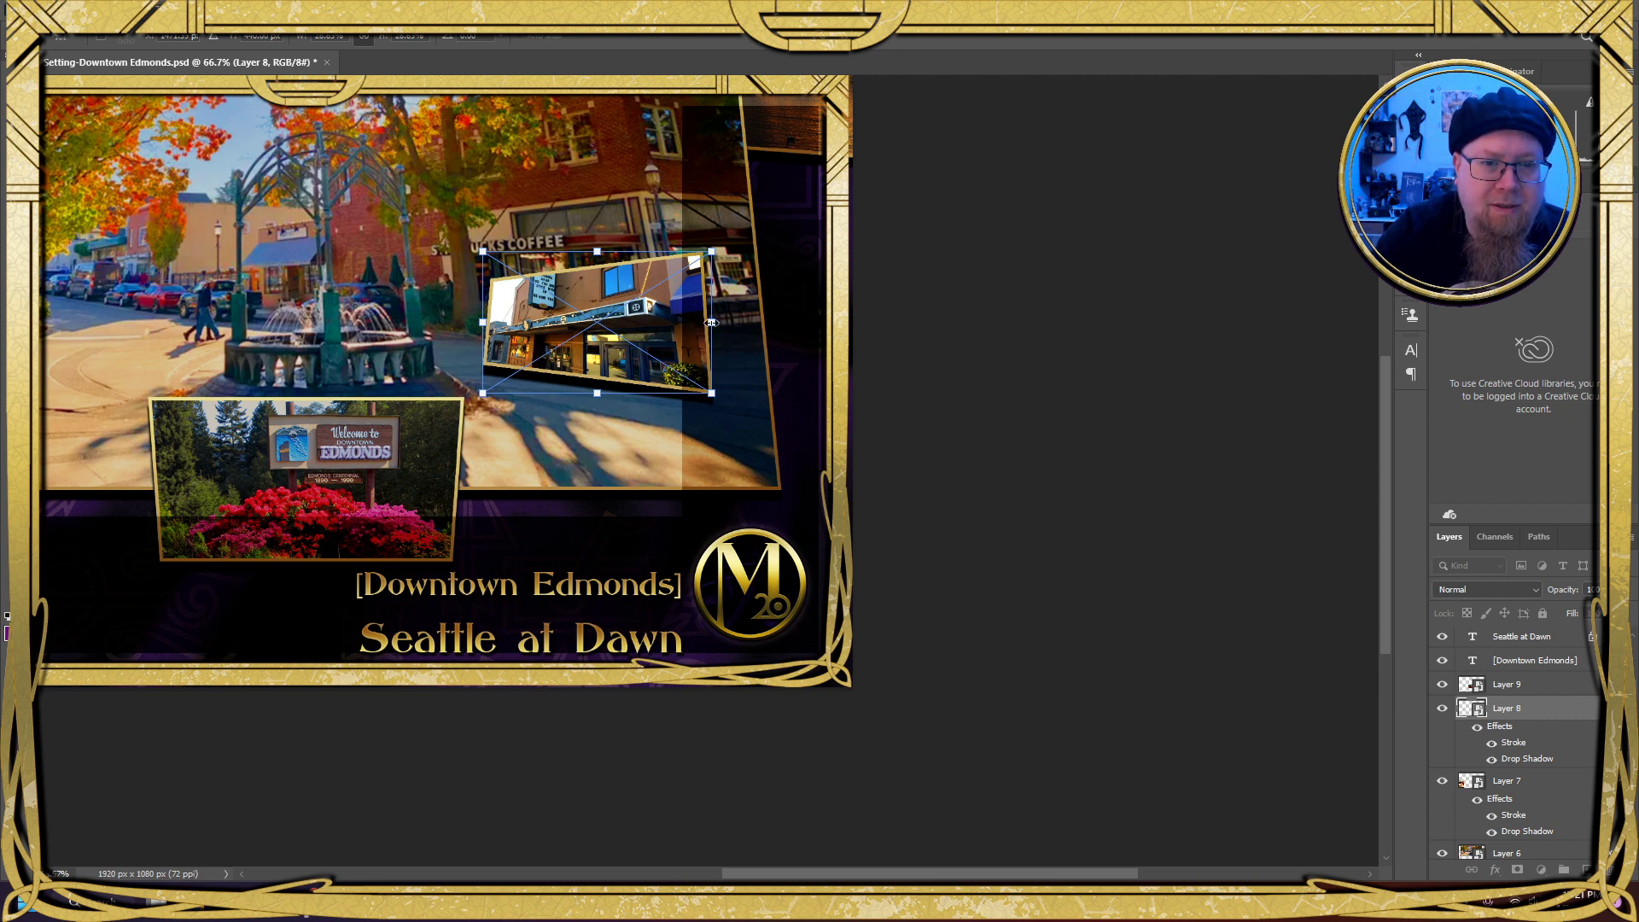
{"action": "left_click_drag", "start_coordinate": [711, 323], "coordinate": [848, 327]}
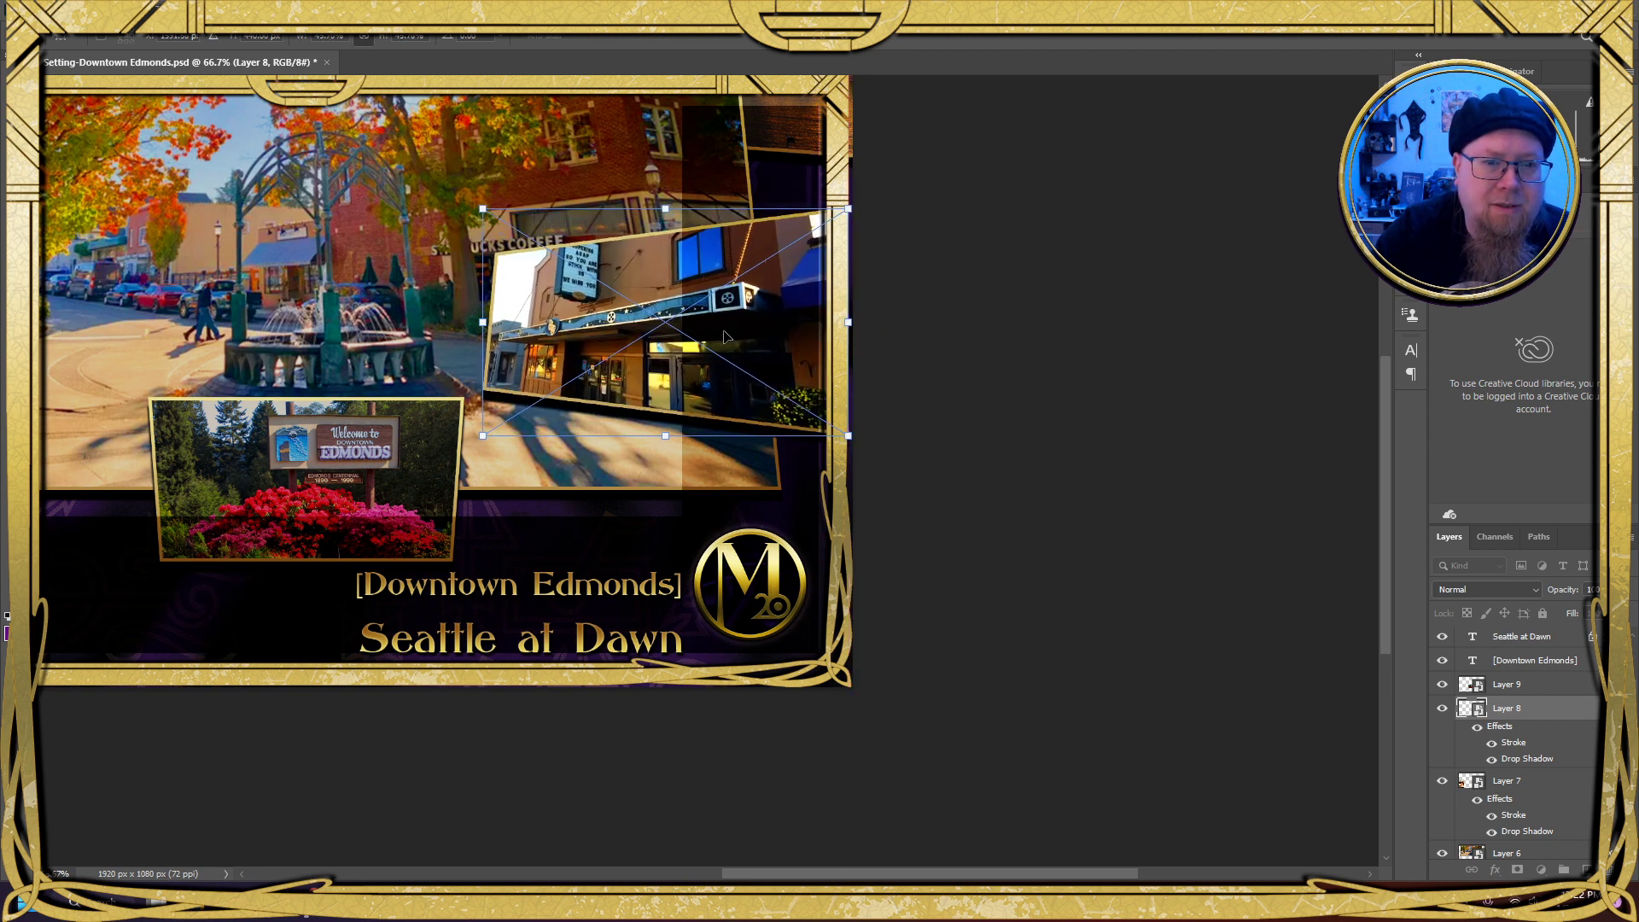
{"action": "key", "text": "Return"}
{"action": "left_click_drag", "start_coordinate": [716, 335], "coordinate": [698, 379]}
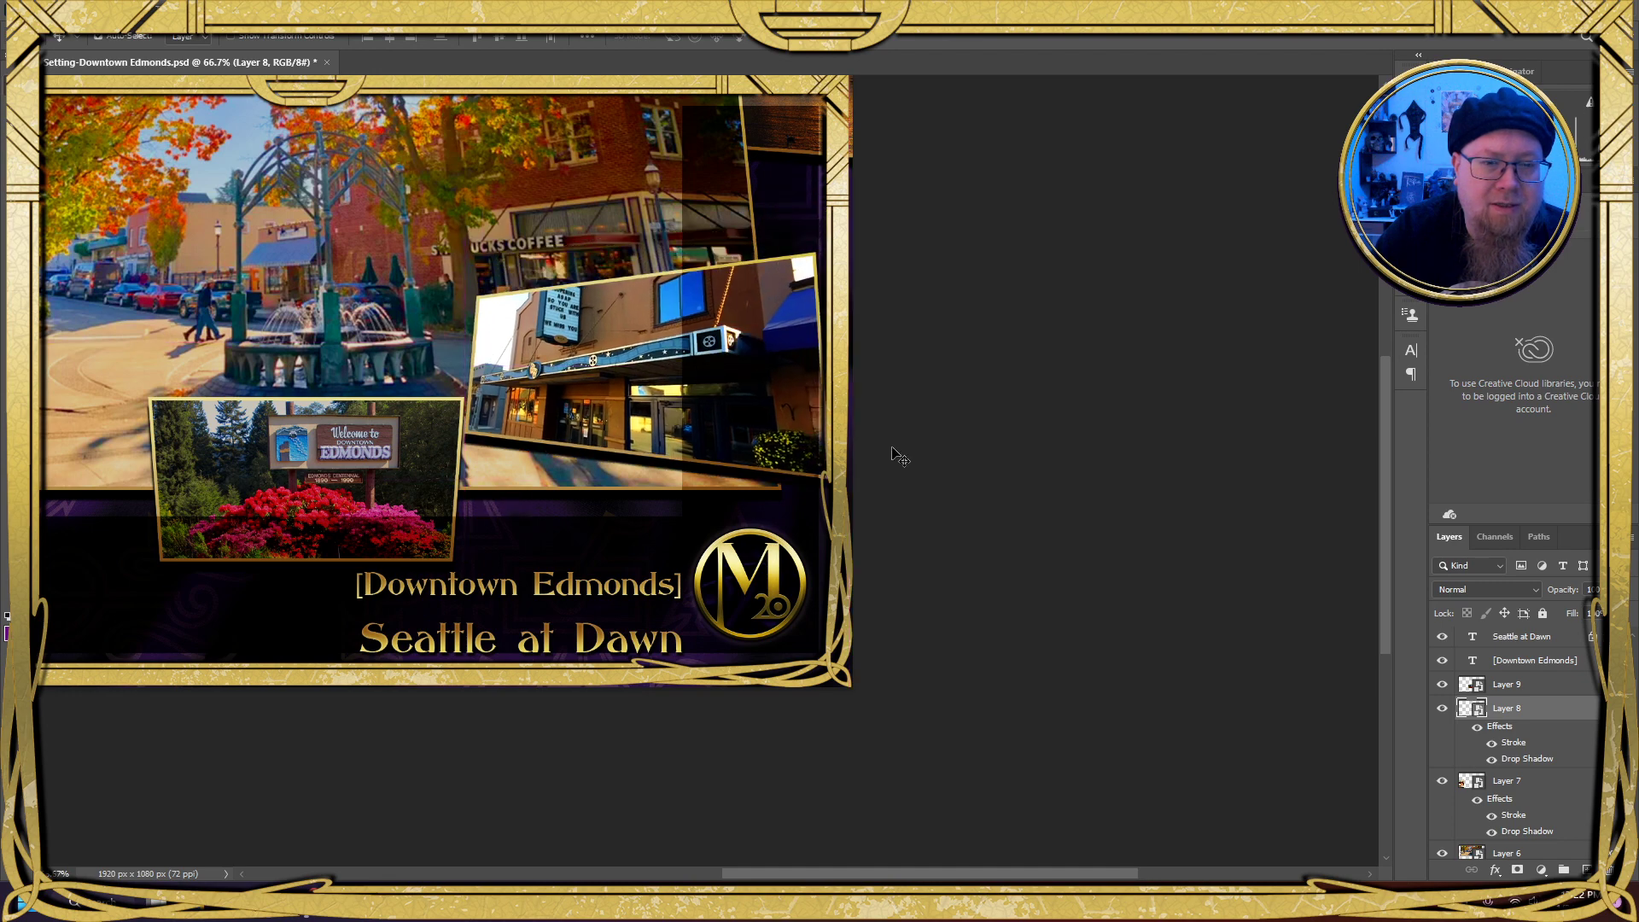
Scale the Layer 7 restaurant photo down and place it fully inside the frame, to the left of the welcome sign
{"action": "left_click", "coordinate": [1548, 784]}
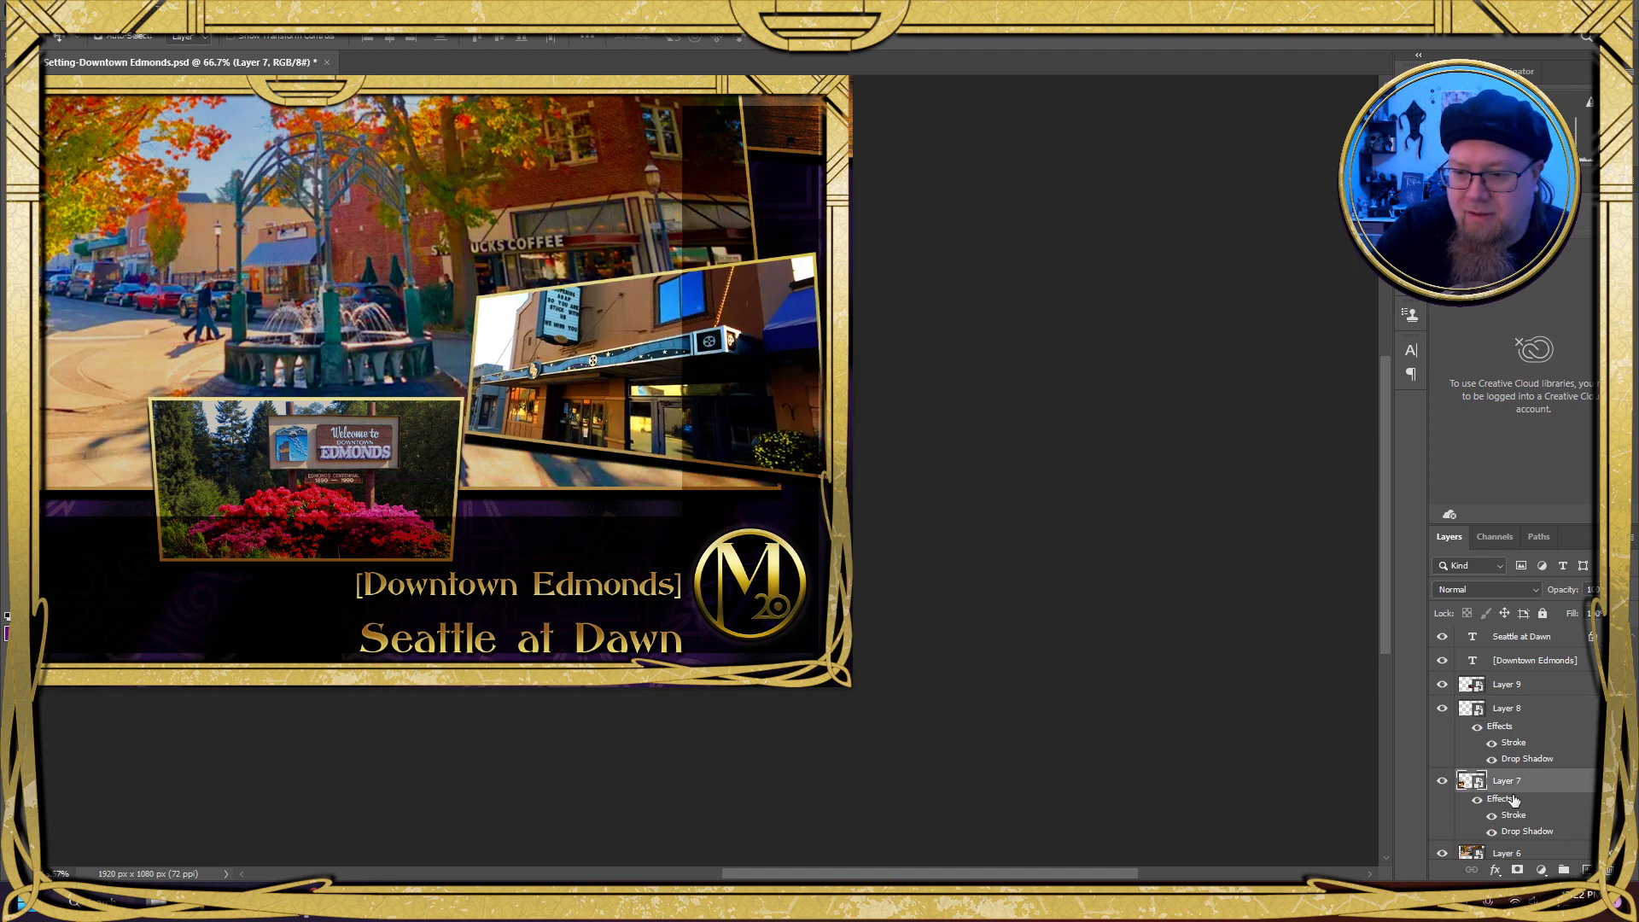
{"action": "left_click", "coordinate": [61, 12]}
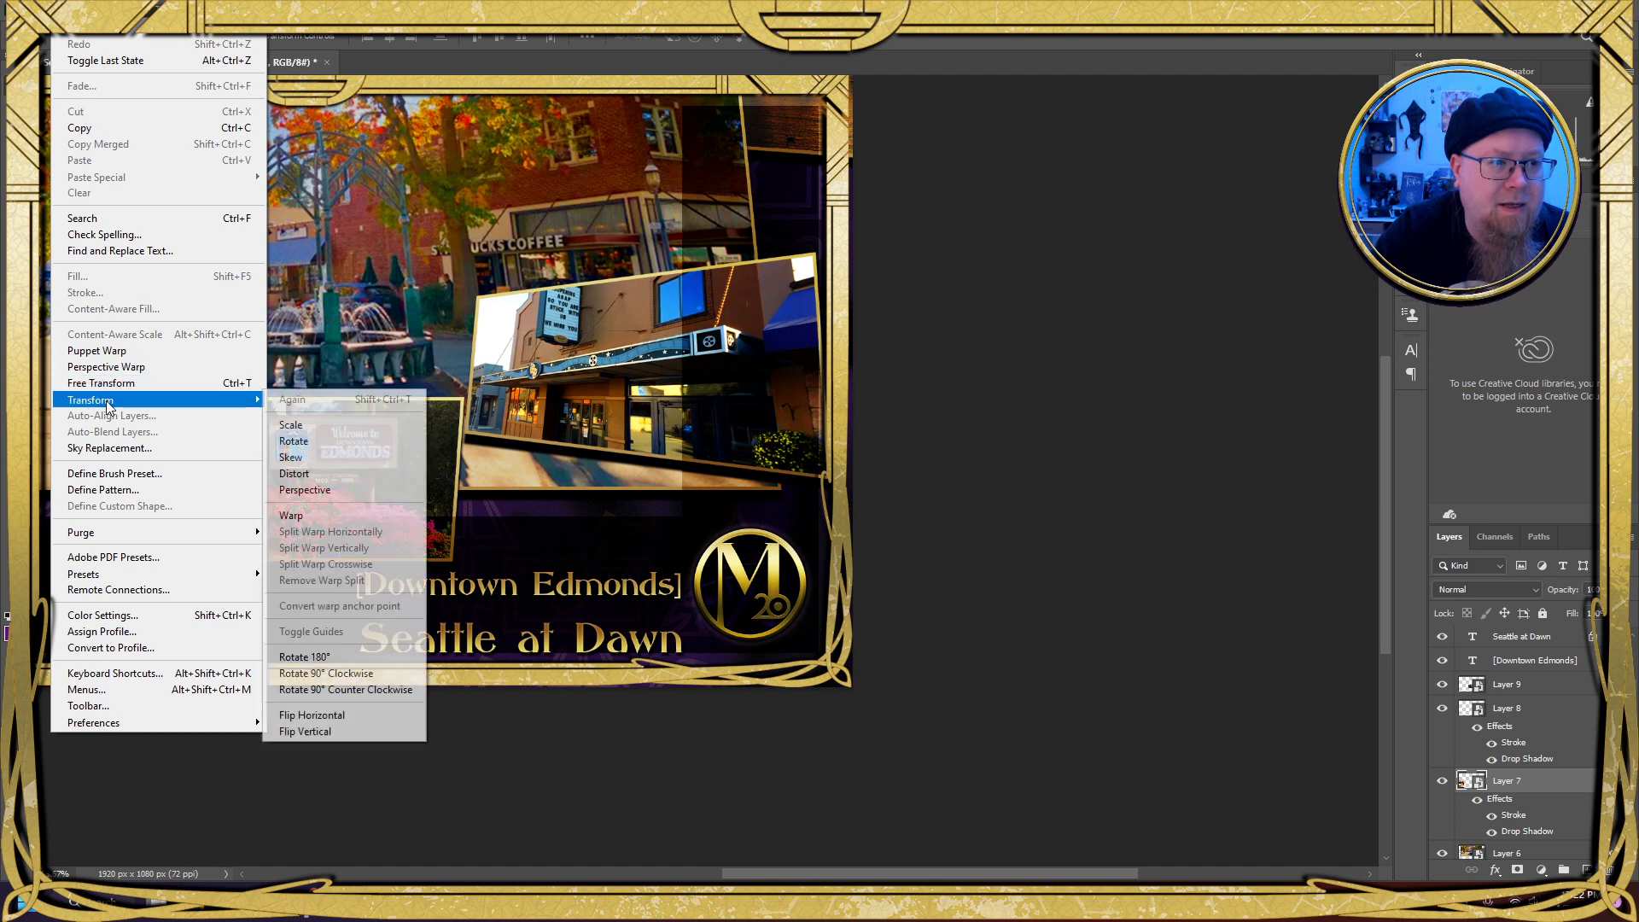
{"action": "left_click", "coordinate": [299, 427]}
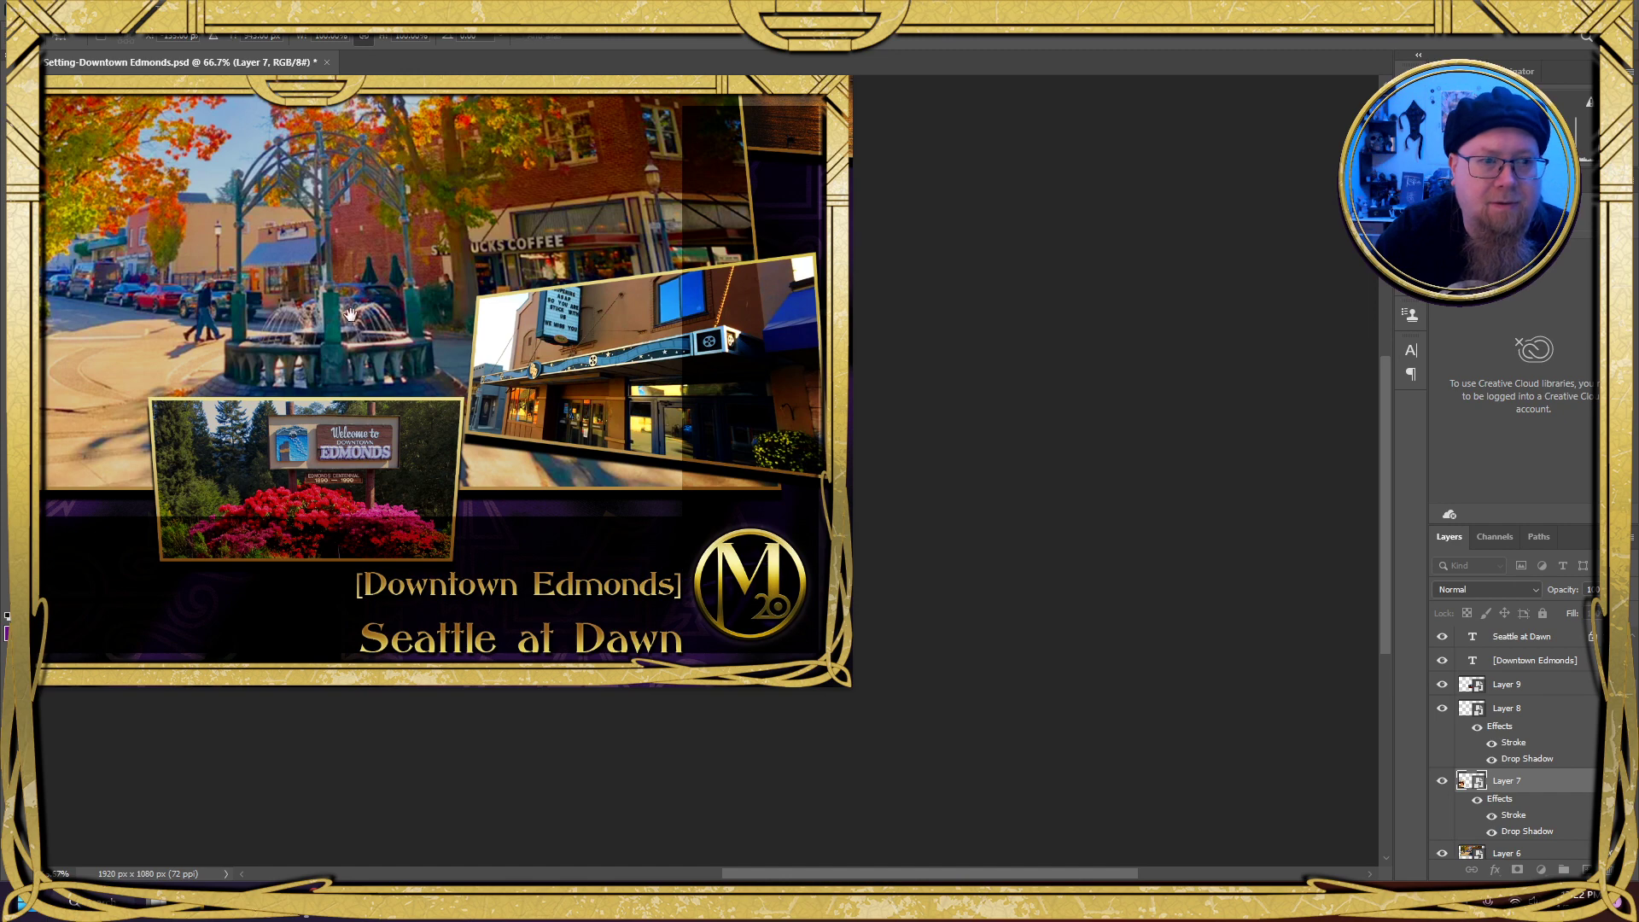
{"action": "left_click_drag", "start_coordinate": [350, 315], "coordinate": [1080, 232]}
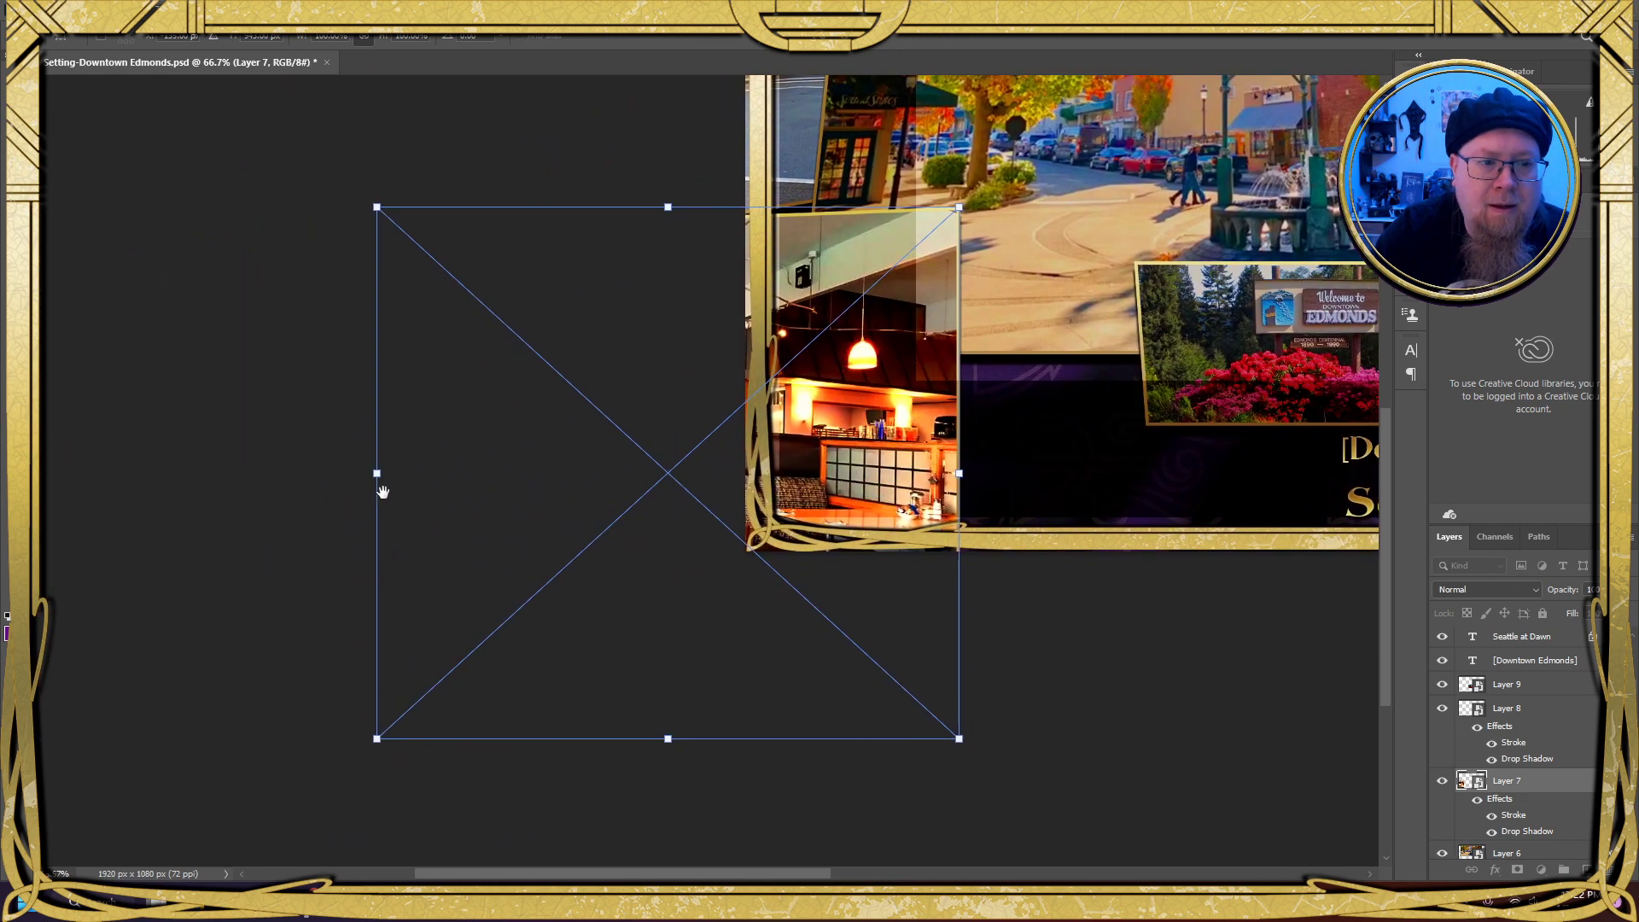
{"action": "left_click_drag", "start_coordinate": [378, 472], "coordinate": [608, 448]}
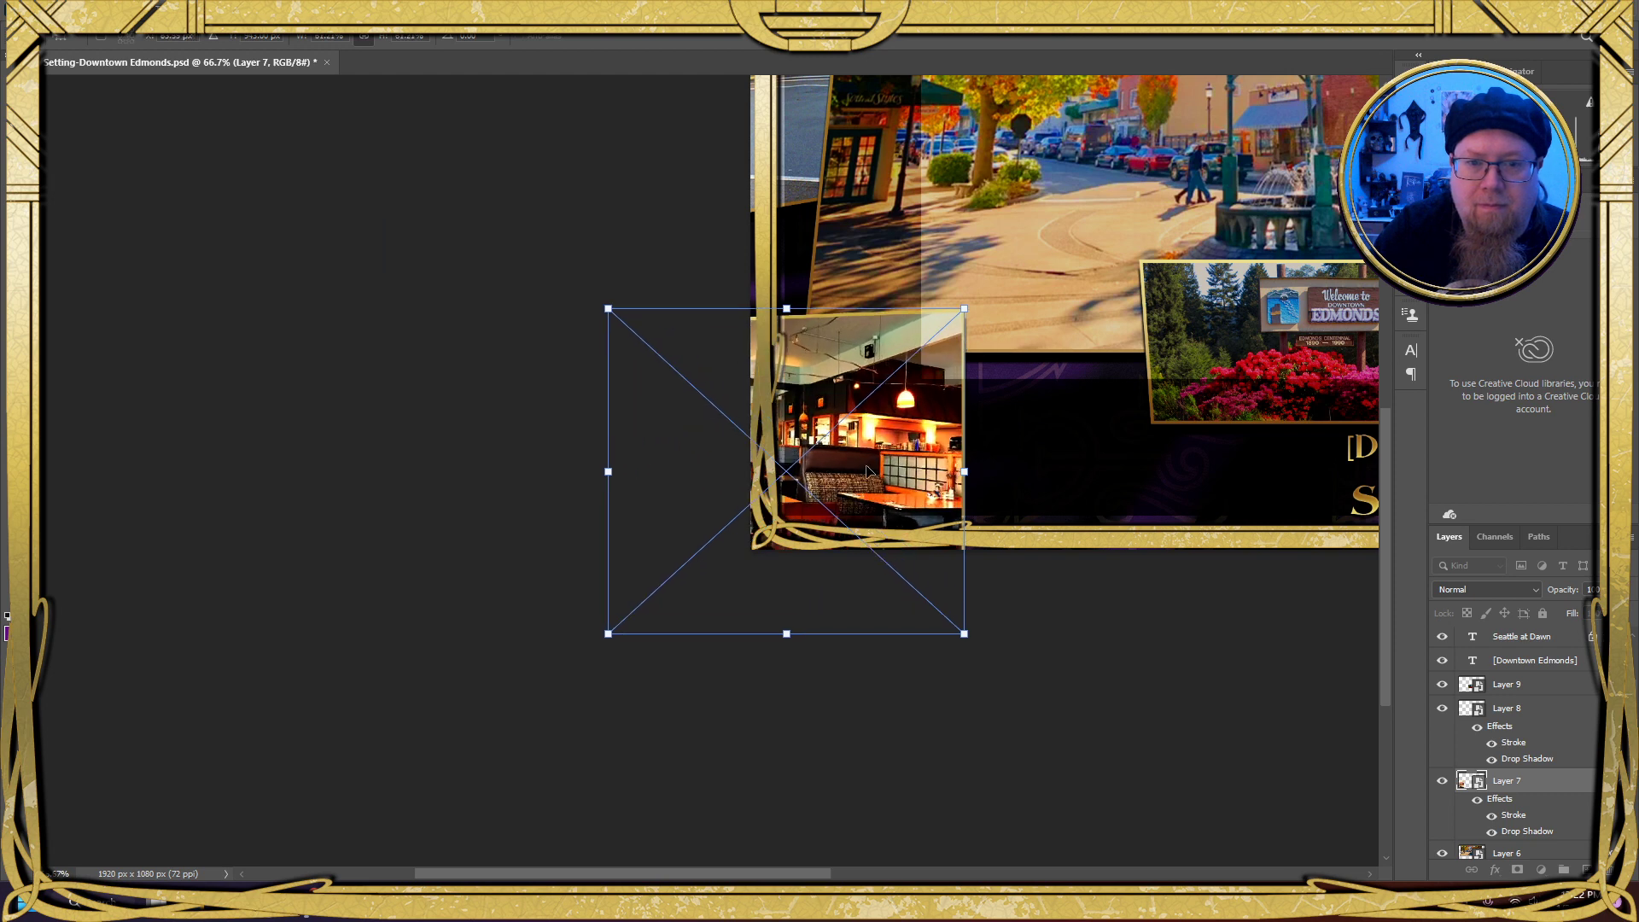
{"action": "left_click_drag", "start_coordinate": [868, 471], "coordinate": [1129, 298]}
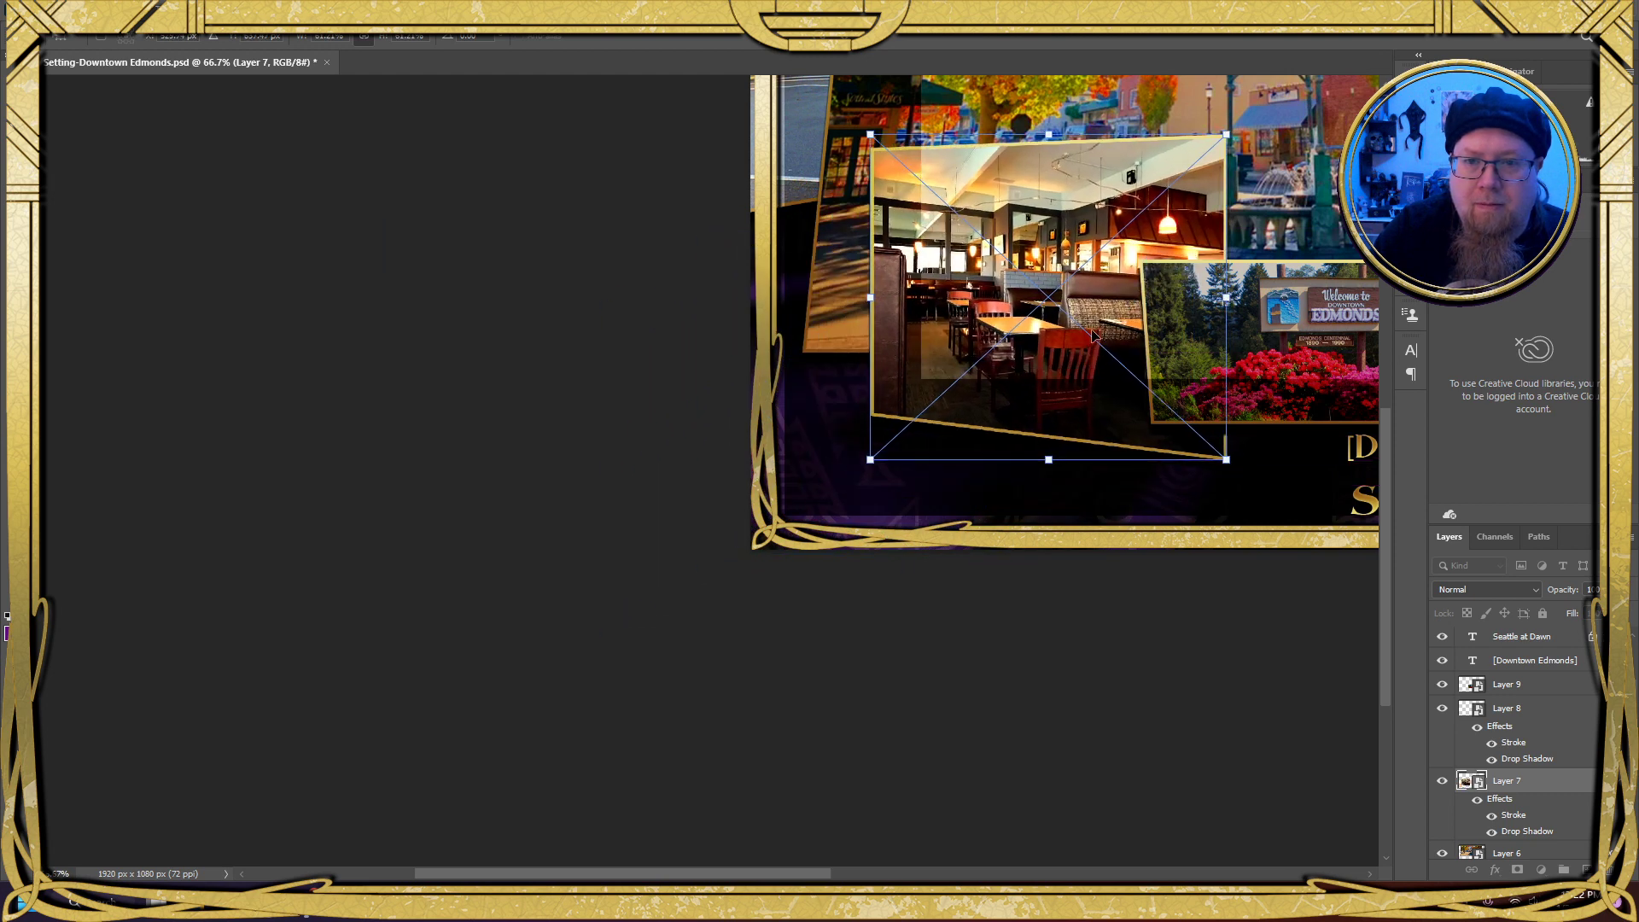
{"action": "key", "text": "Return"}
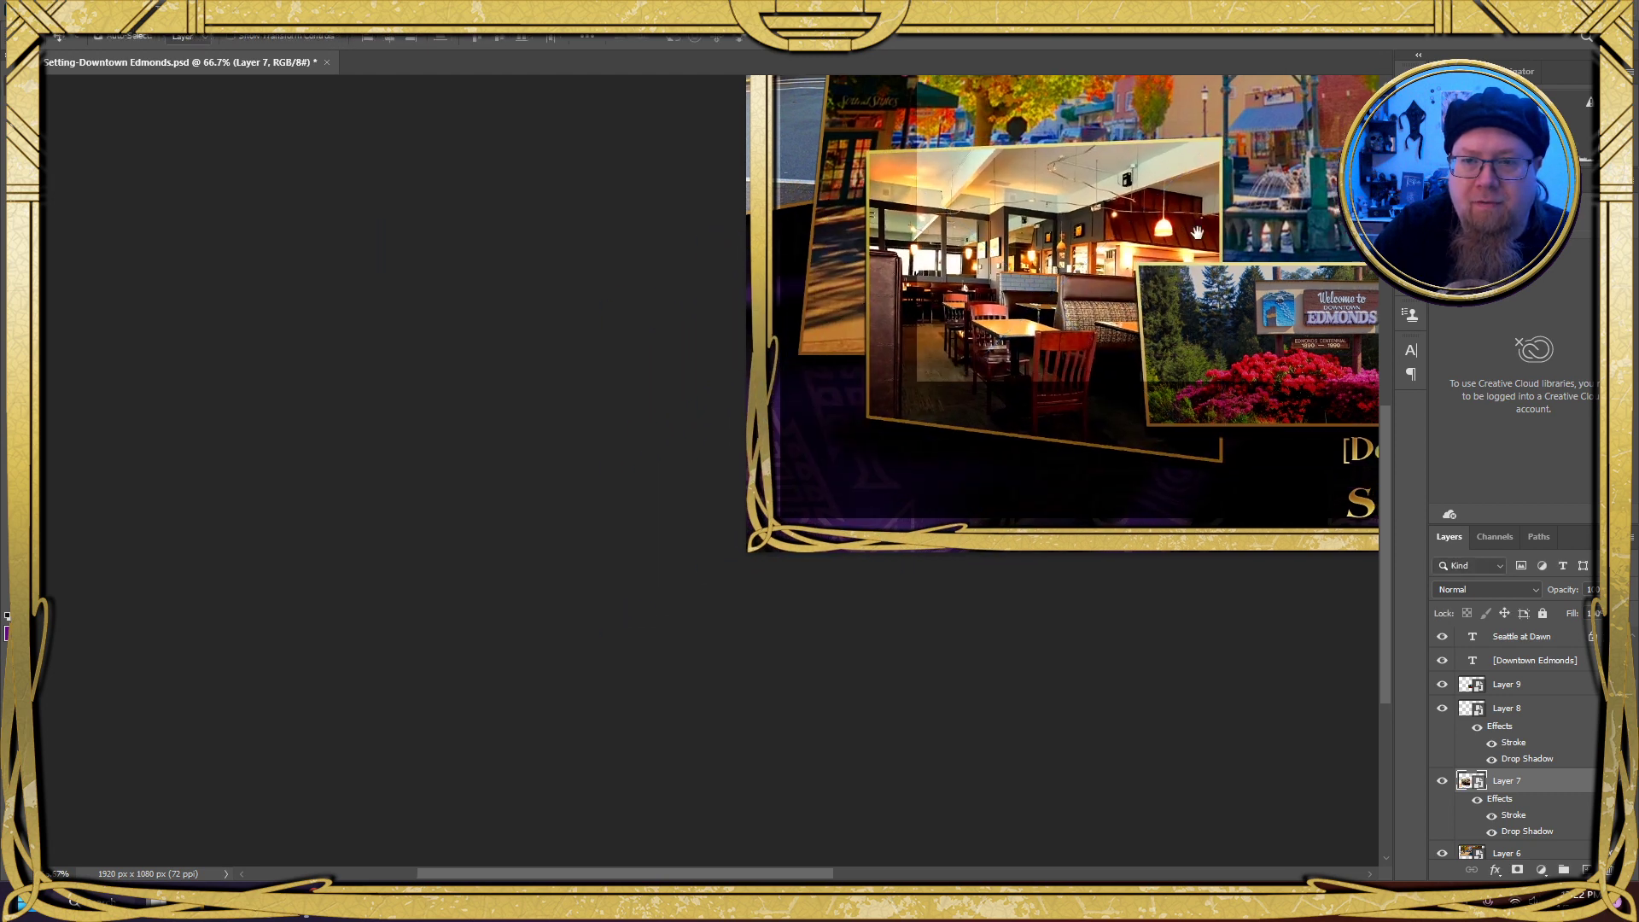
Collapse the effects lists of Layer 8, Layer 7 and Layer 6, leaving Layer 6 selected
{"action": "left_click_drag", "start_coordinate": [1214, 185], "coordinate": [808, 355]}
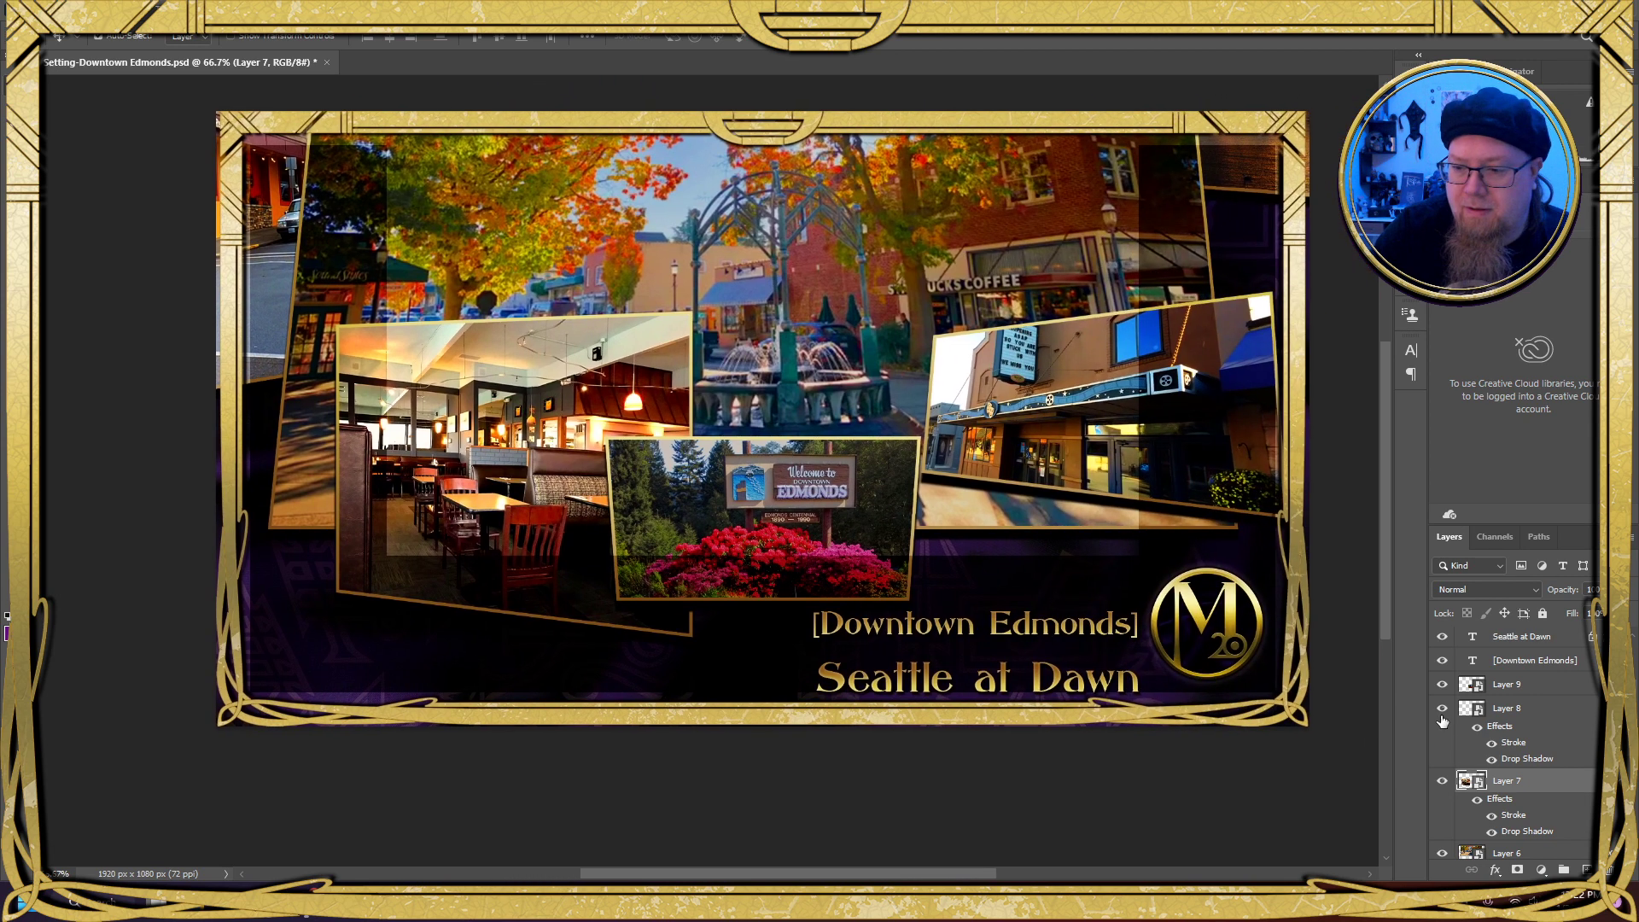
{"action": "left_click", "coordinate": [1610, 708]}
{"action": "left_click", "coordinate": [1610, 732]}
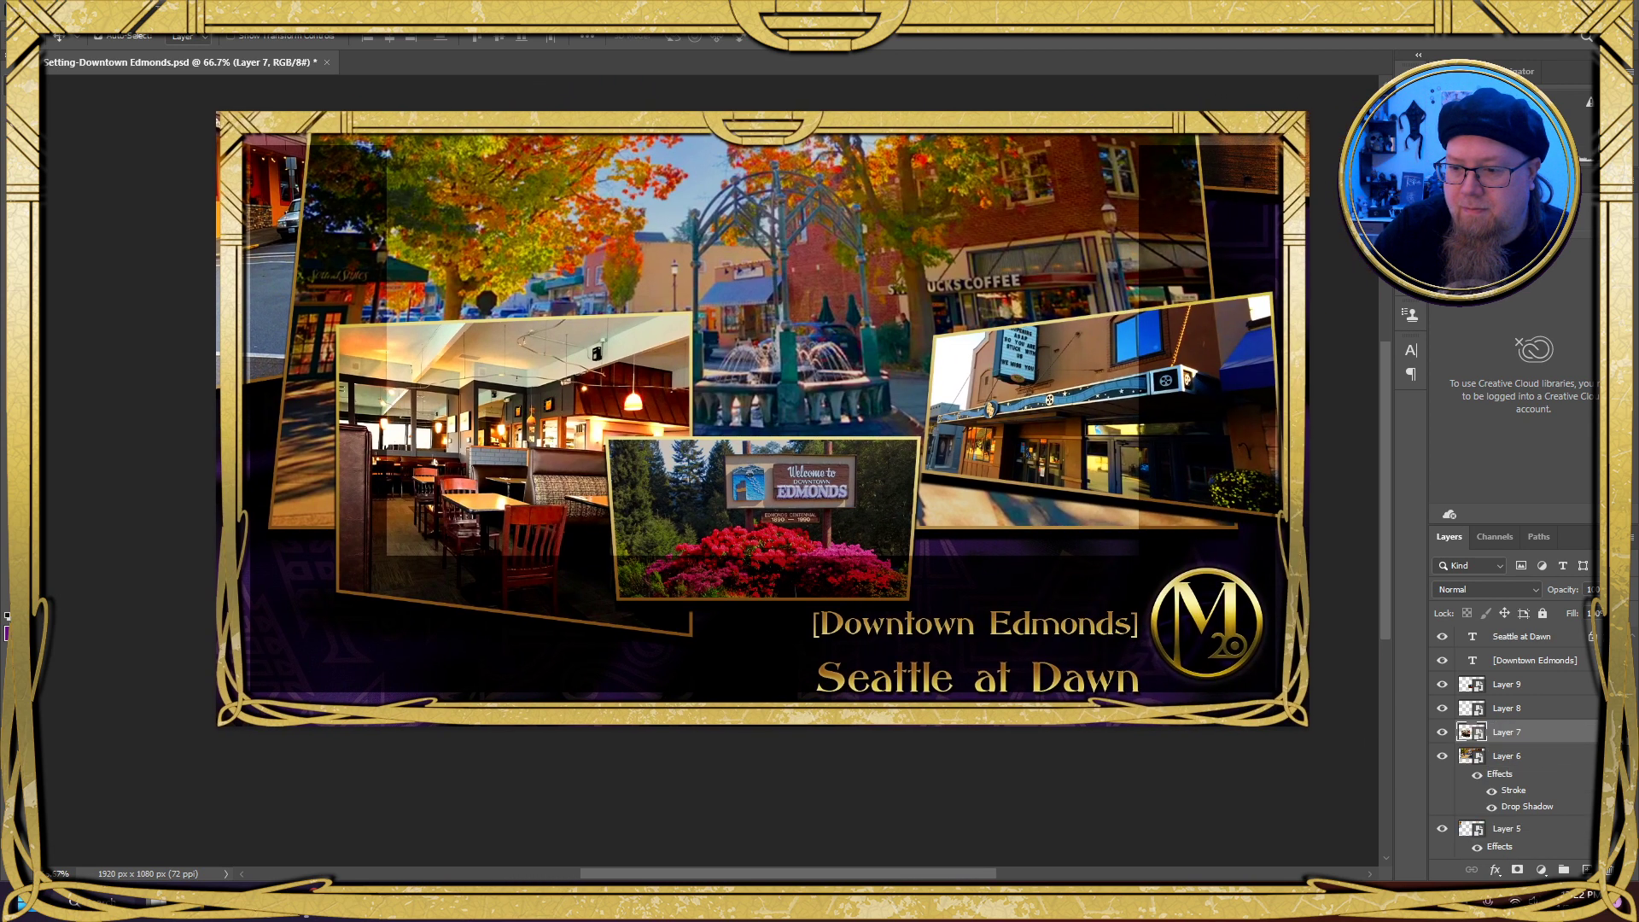
{"action": "left_click", "coordinate": [1550, 766]}
{"action": "left_click", "coordinate": [1611, 756]}
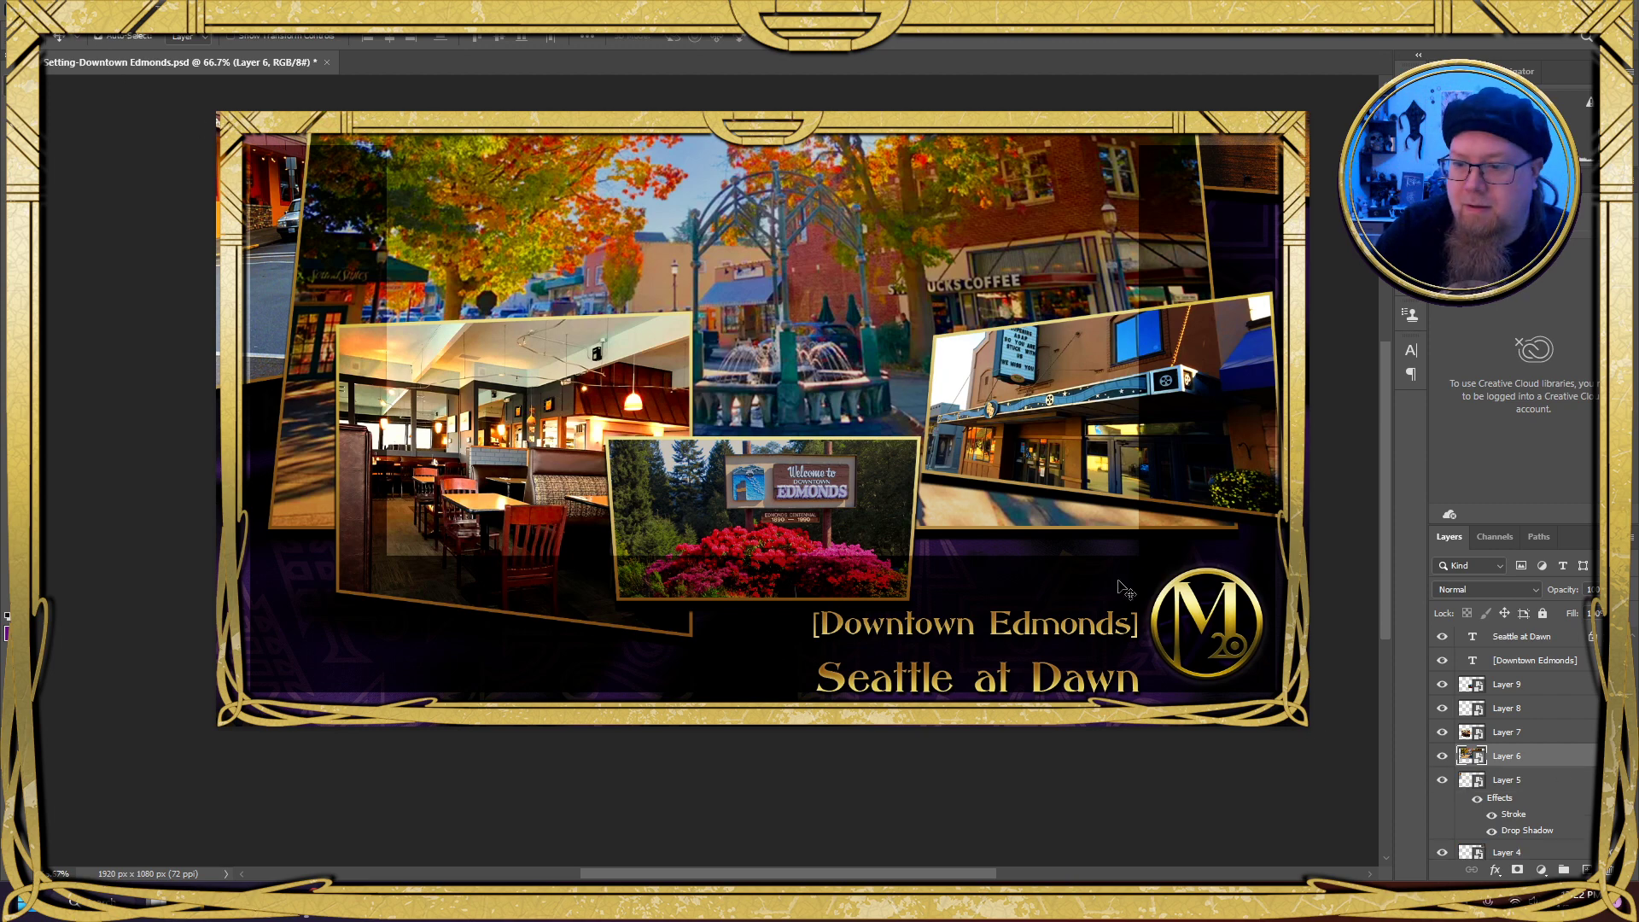
Scale the Layer 6 fountain photo down and centre it inside the frame's upper edge, above the other photos
{"action": "left_click", "coordinate": [61, 10]}
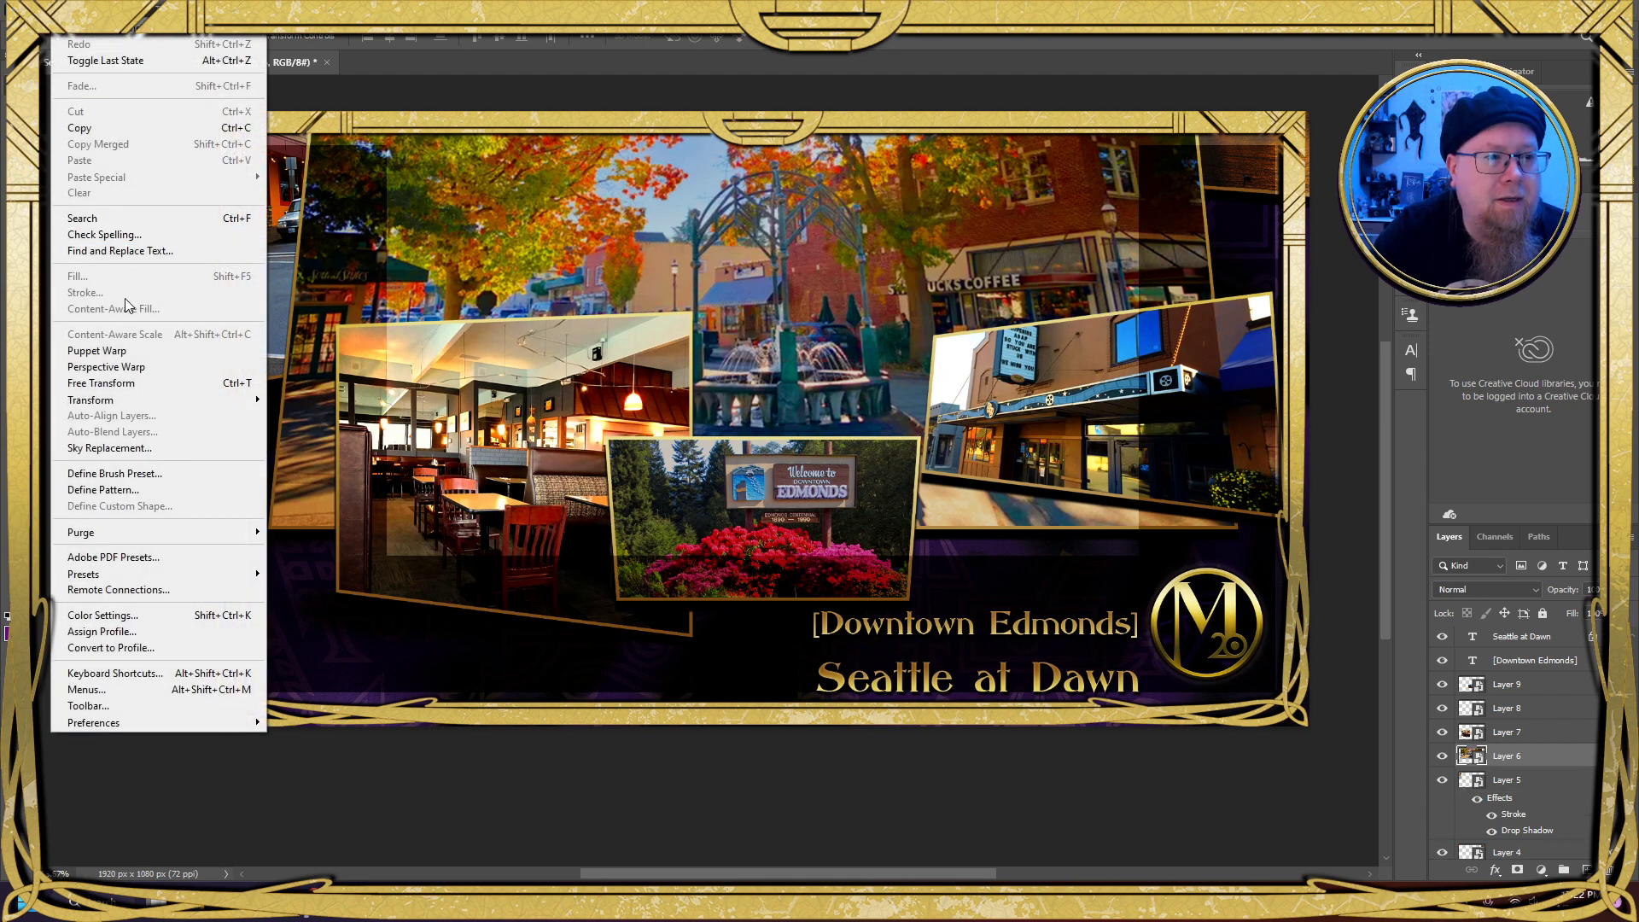
{"action": "mouse_move", "coordinate": [128, 399]}
{"action": "left_click", "coordinate": [327, 423]}
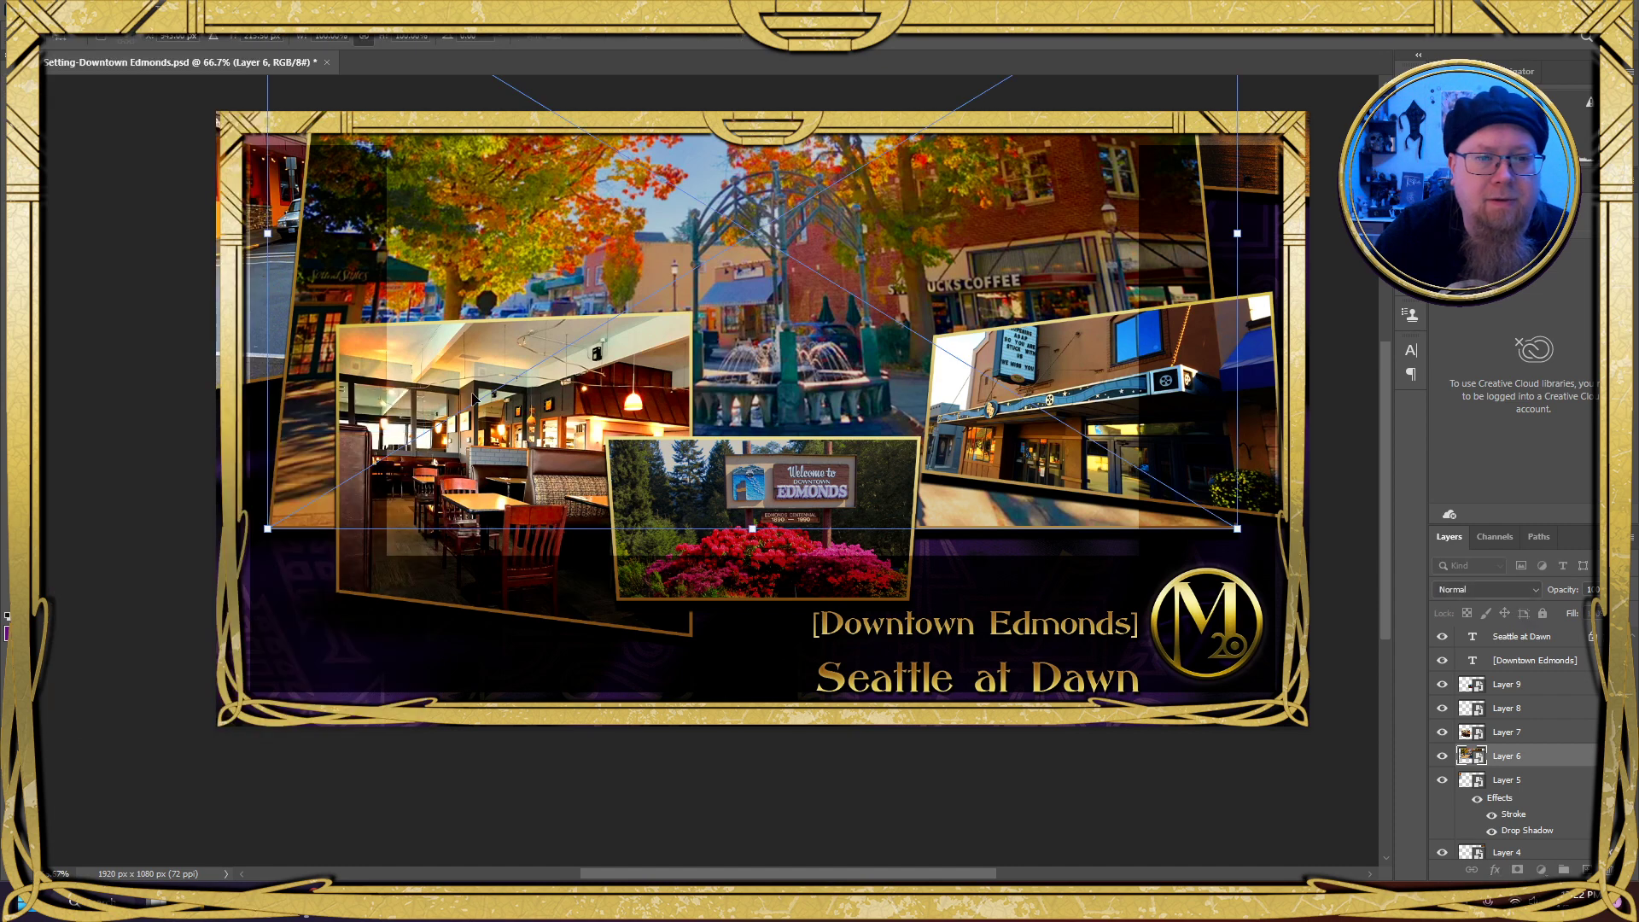
{"action": "left_click_drag", "start_coordinate": [793, 144], "coordinate": [783, 310]}
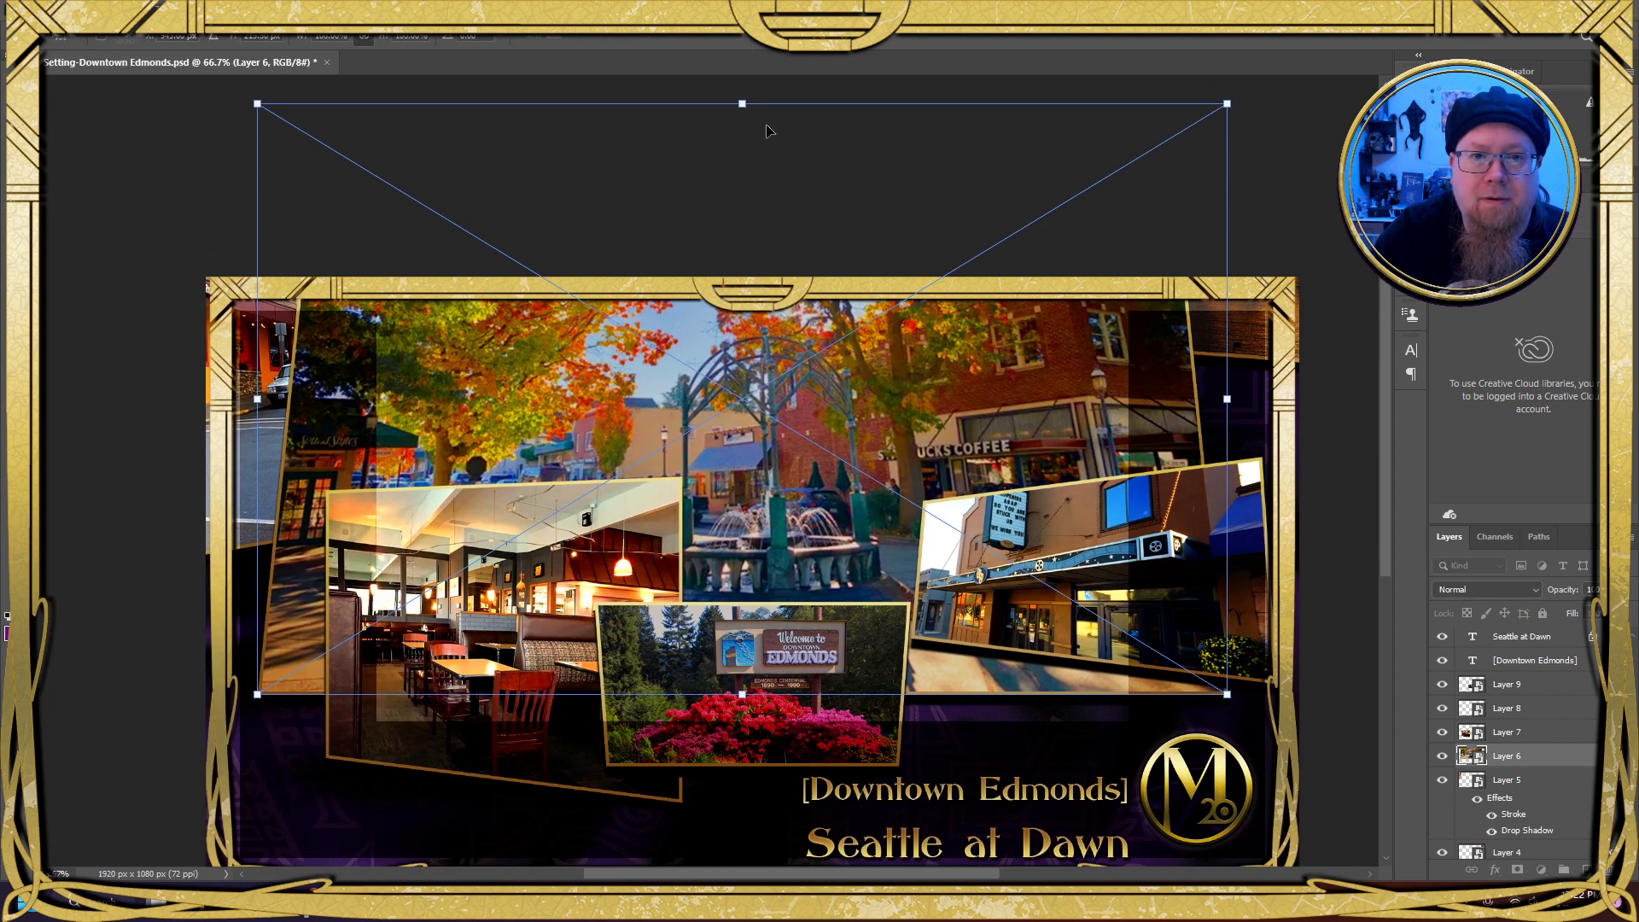
{"action": "left_click_drag", "start_coordinate": [742, 106], "coordinate": [731, 324]}
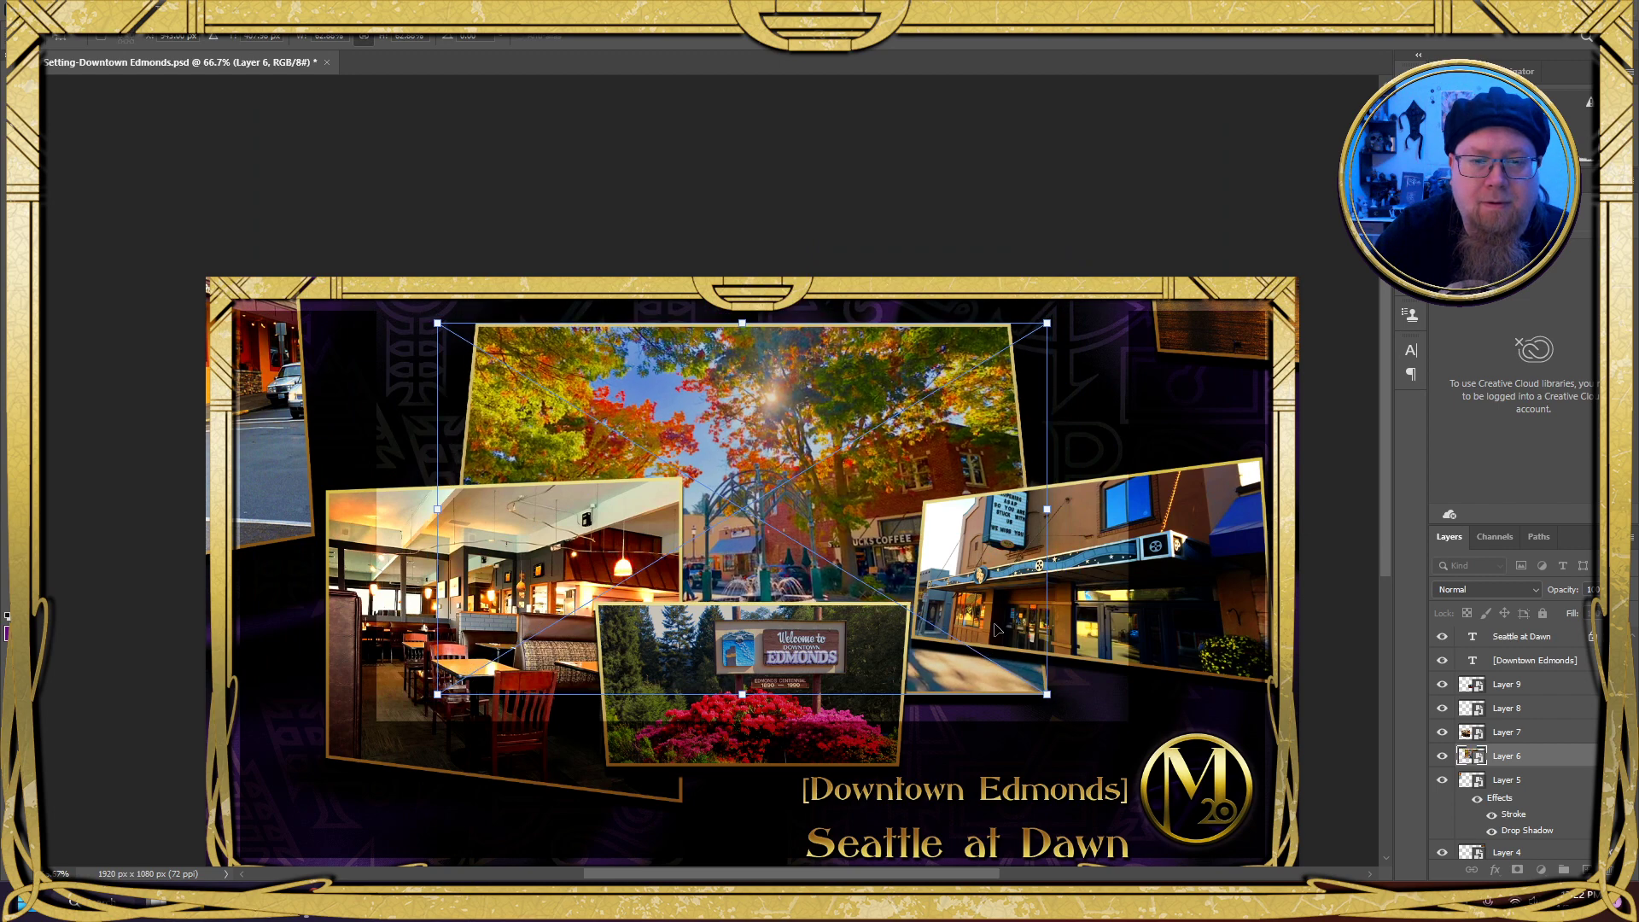
{"action": "left_click_drag", "start_coordinate": [799, 410], "coordinate": [791, 403]}
{"action": "key", "text": "Return"}
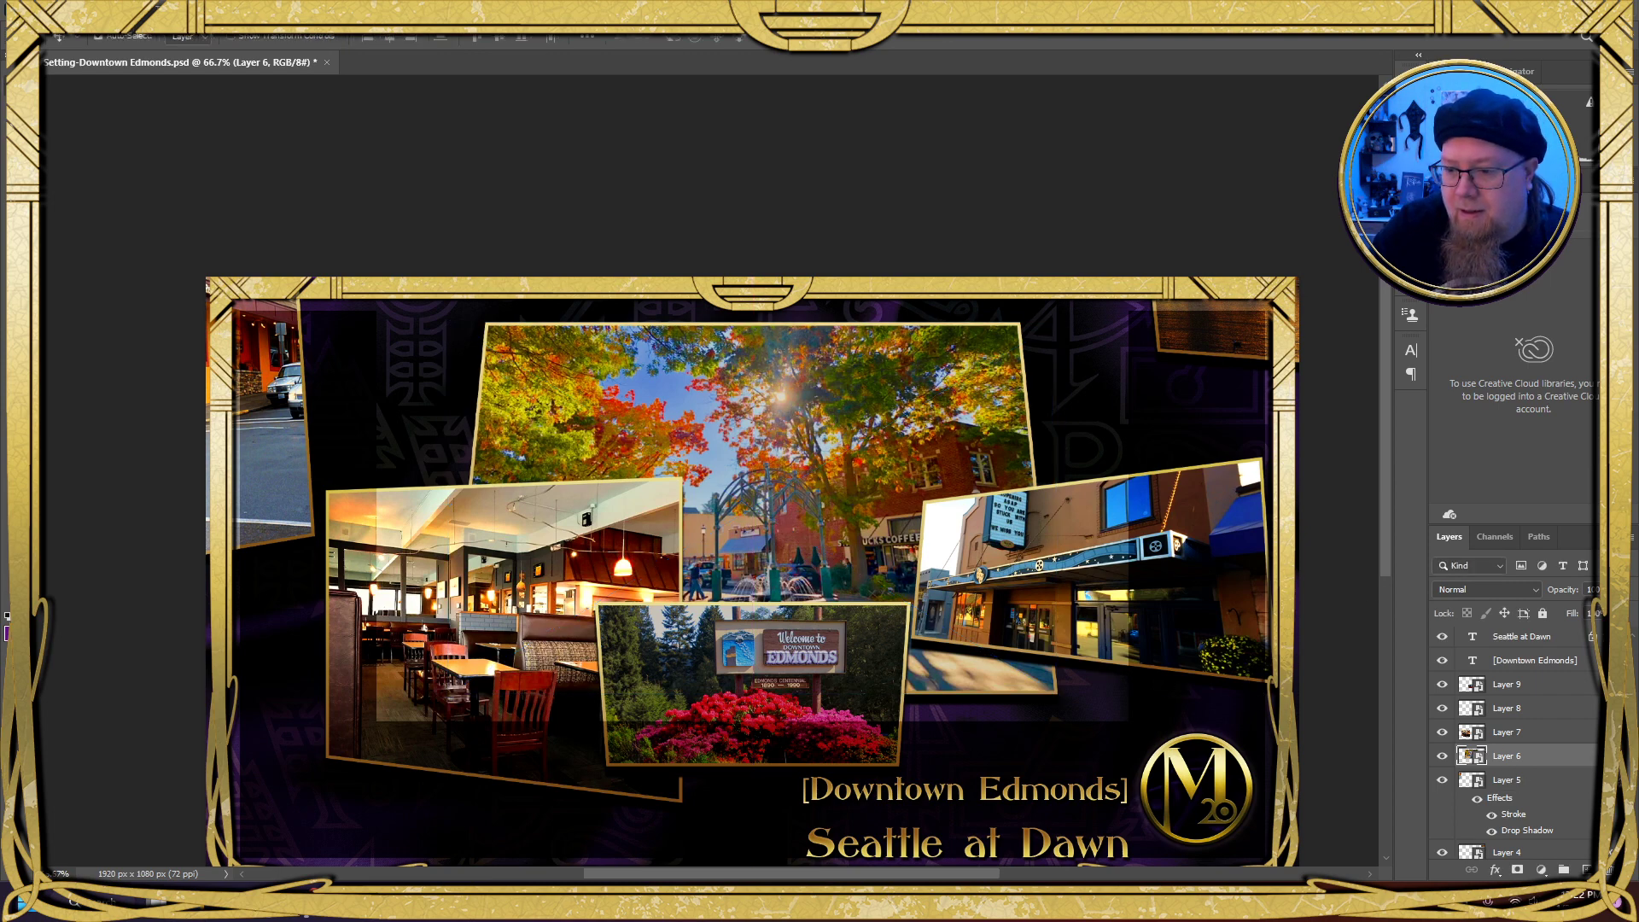
Scale the Layer 5 restaurant exterior photo down and place it inside the frame's upper-left corner, partly behind the fountain and dining room photos
{"action": "left_click", "coordinate": [1574, 787]}
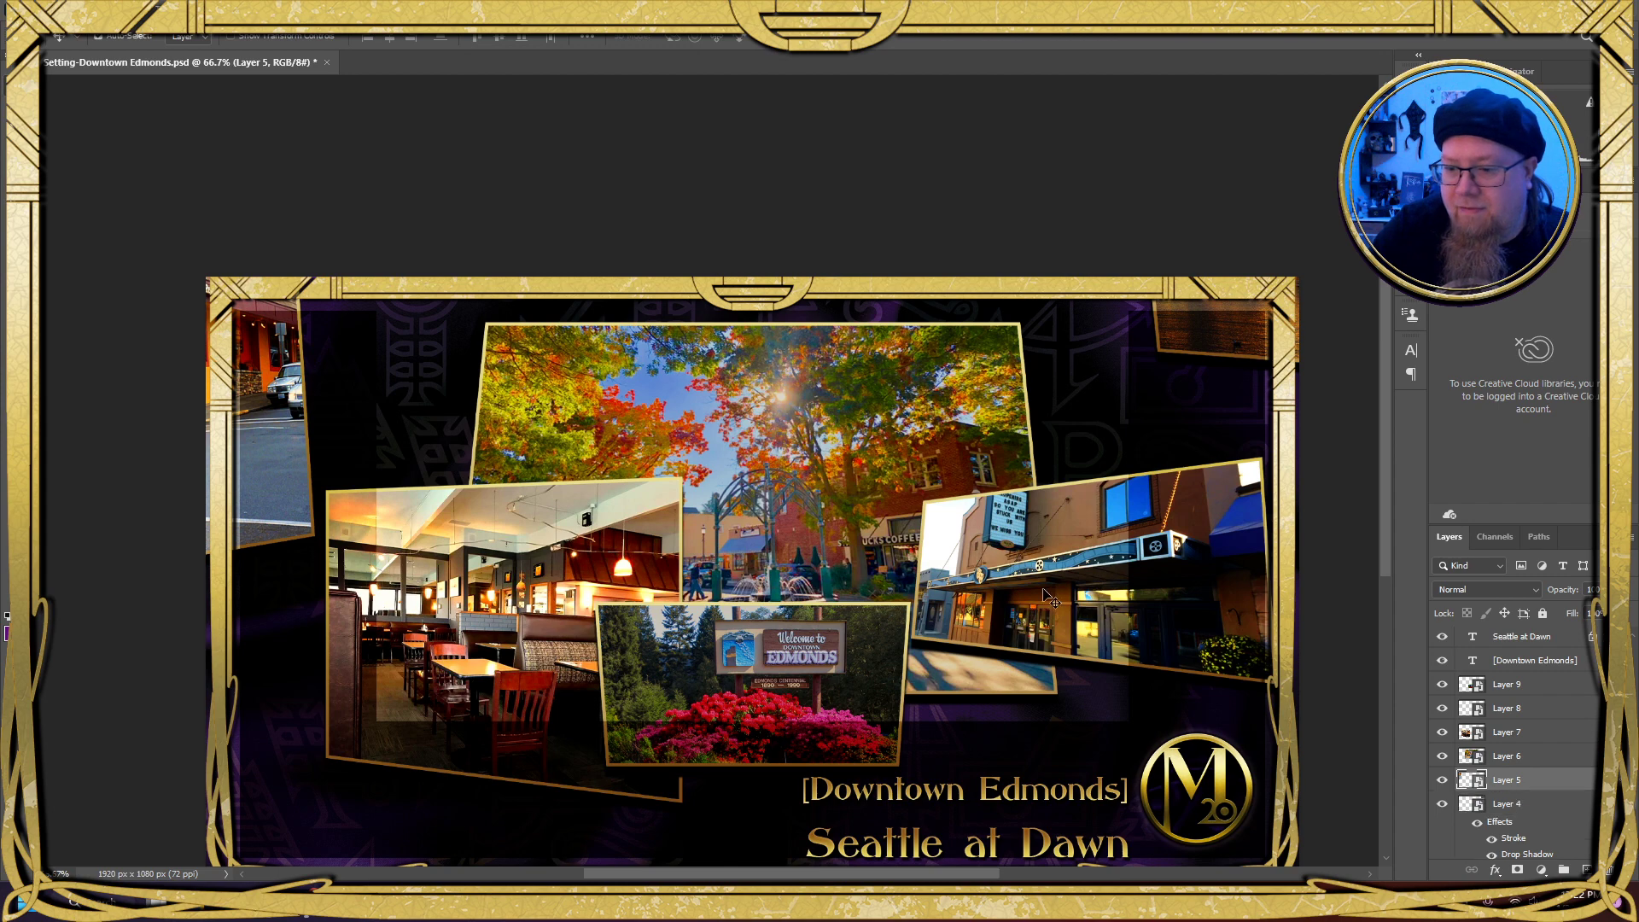
{"action": "left_click", "coordinate": [64, 9]}
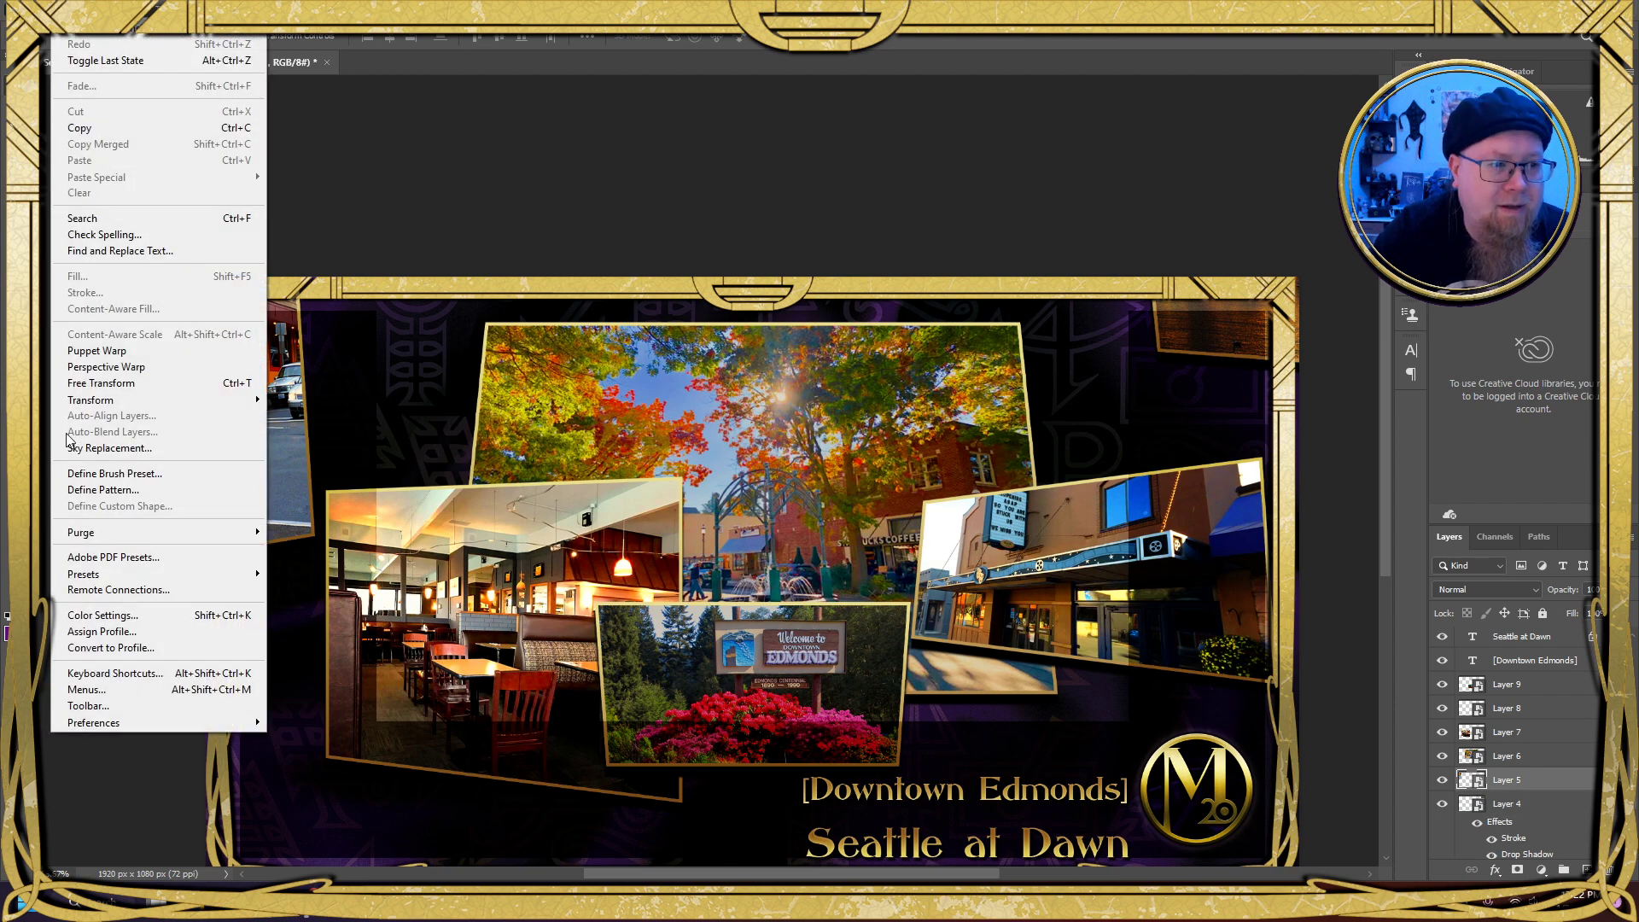
{"action": "mouse_move", "coordinate": [82, 408]}
{"action": "left_click", "coordinate": [295, 427]}
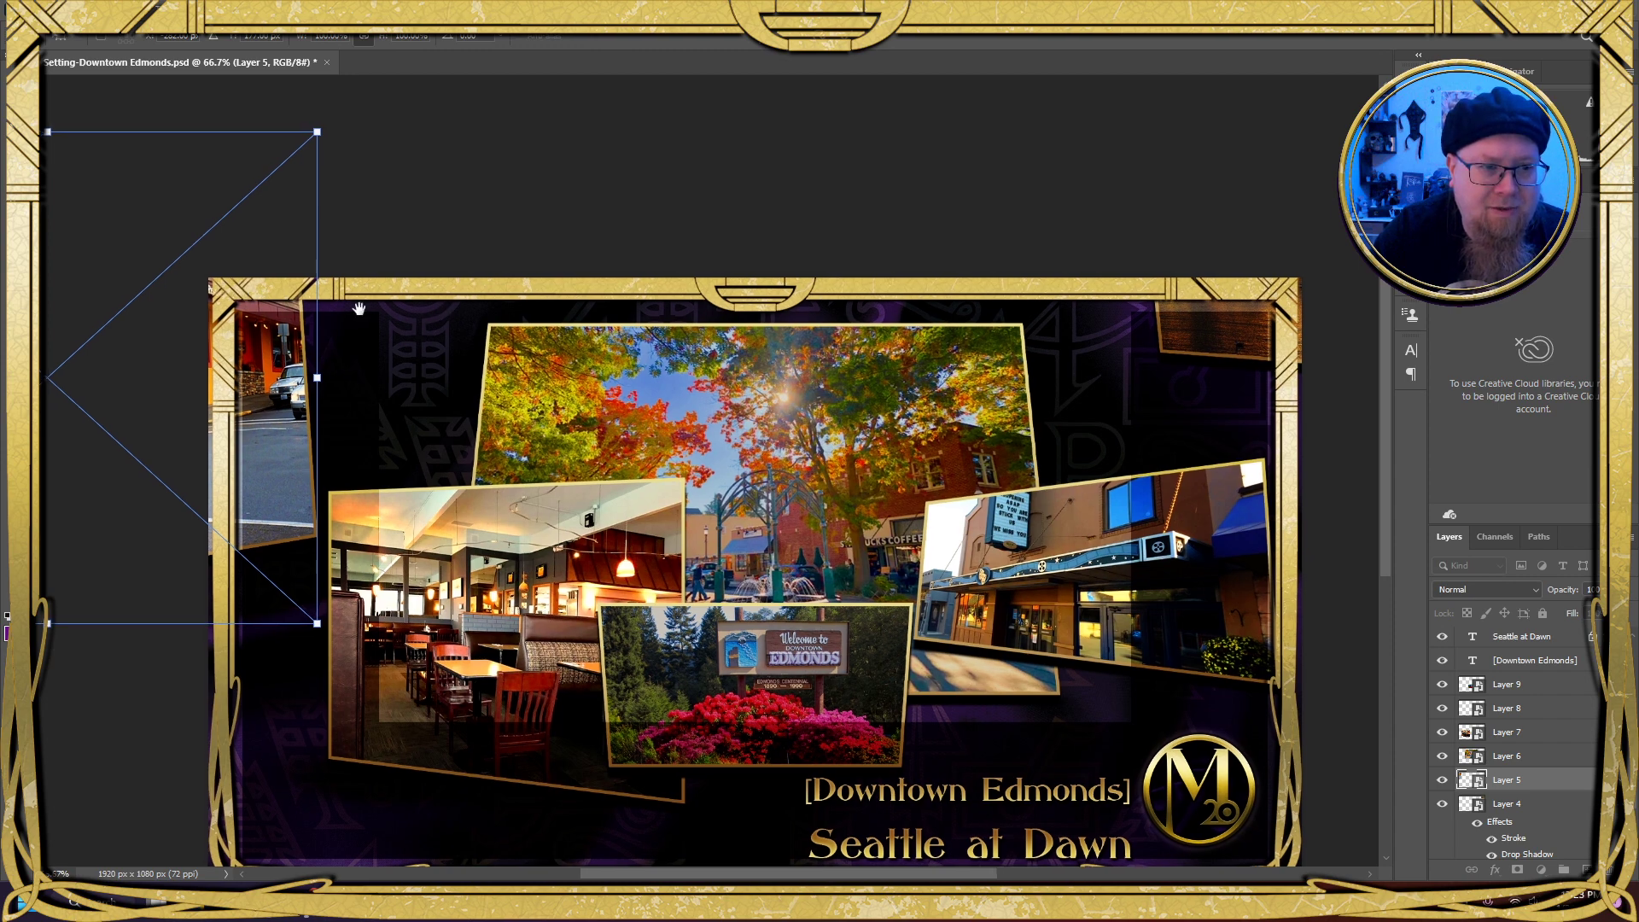
{"action": "left_click_drag", "start_coordinate": [238, 293], "coordinate": [543, 297]}
{"action": "left_click_drag", "start_coordinate": [79, 380], "coordinate": [224, 404]}
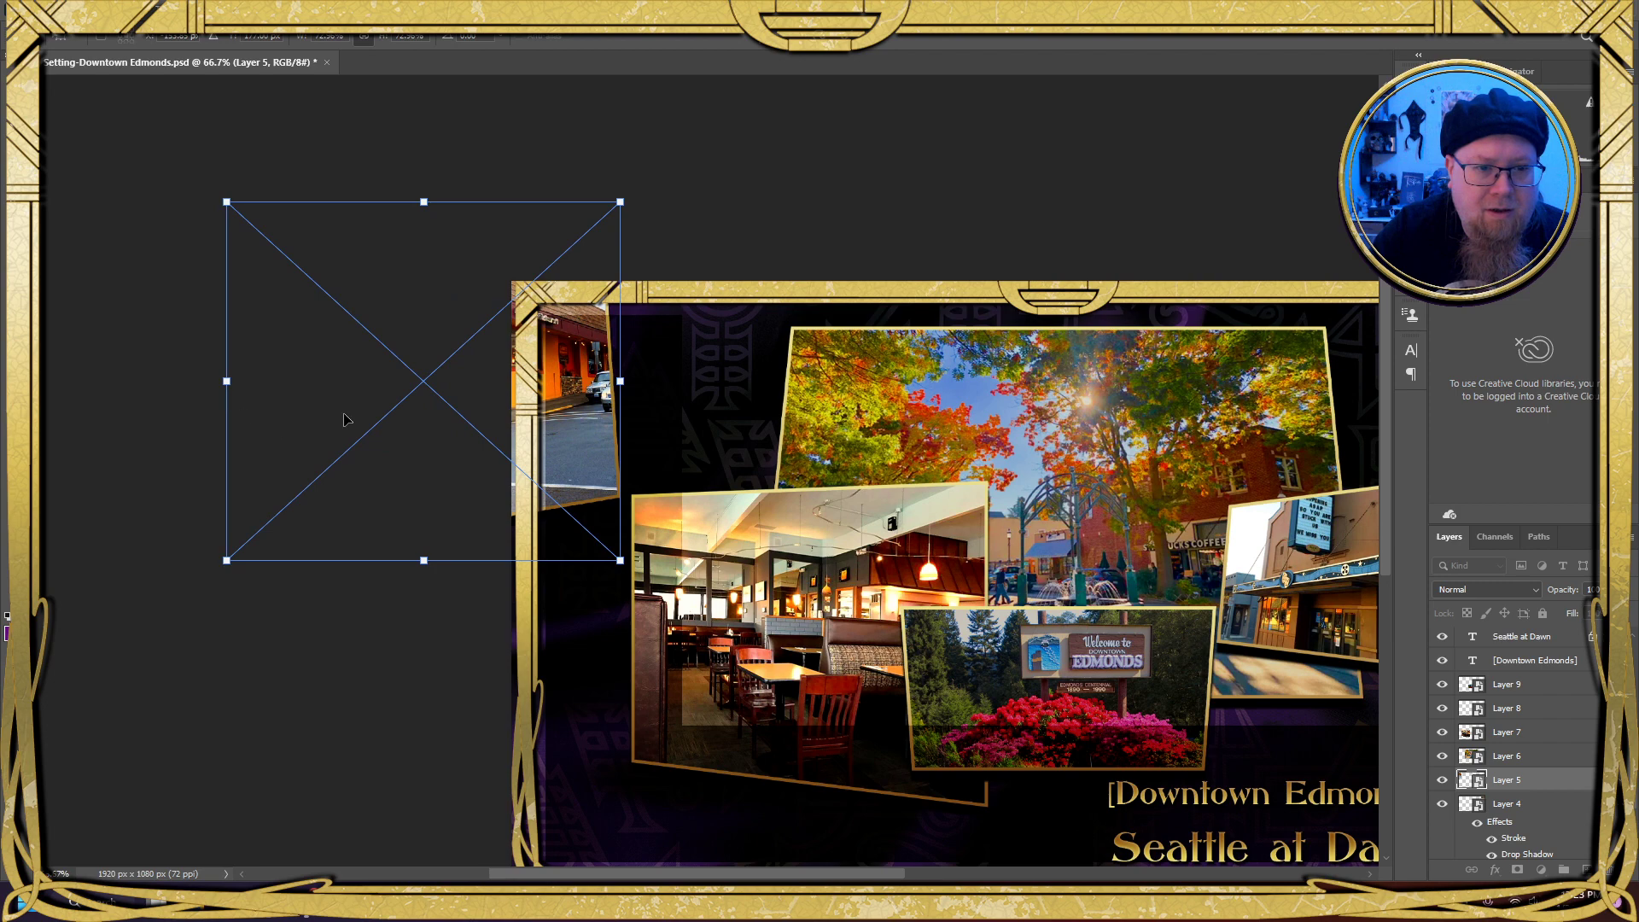
{"action": "left_click_drag", "start_coordinate": [345, 420], "coordinate": [720, 500]}
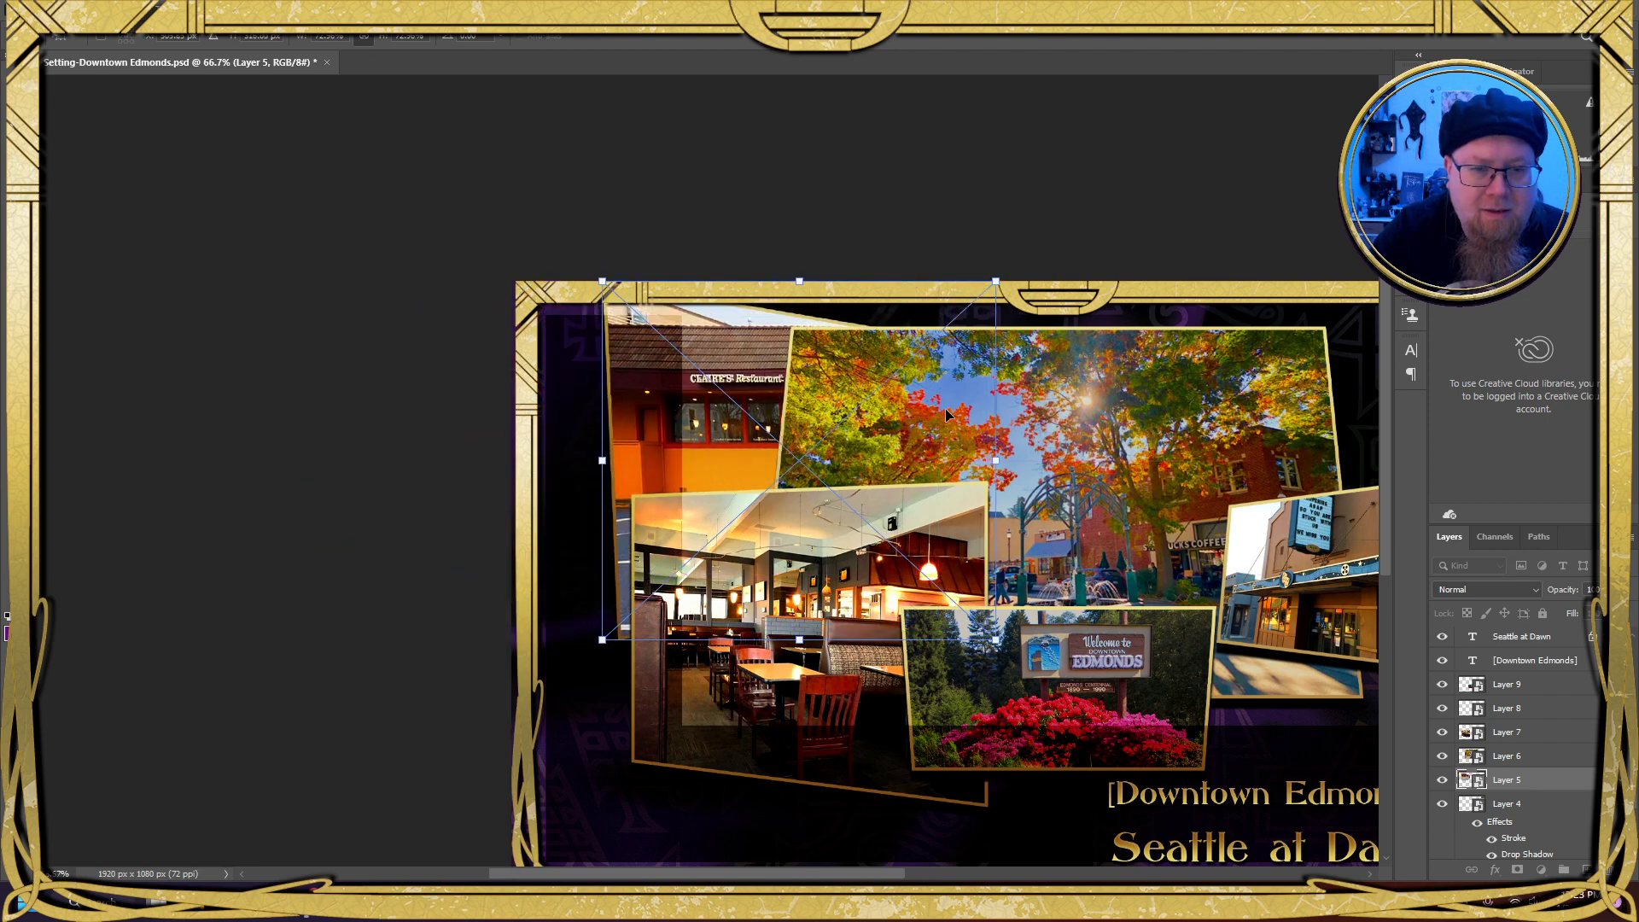
{"action": "left_click_drag", "start_coordinate": [997, 283], "coordinate": [939, 361]}
{"action": "left_click_drag", "start_coordinate": [683, 454], "coordinate": [722, 441]}
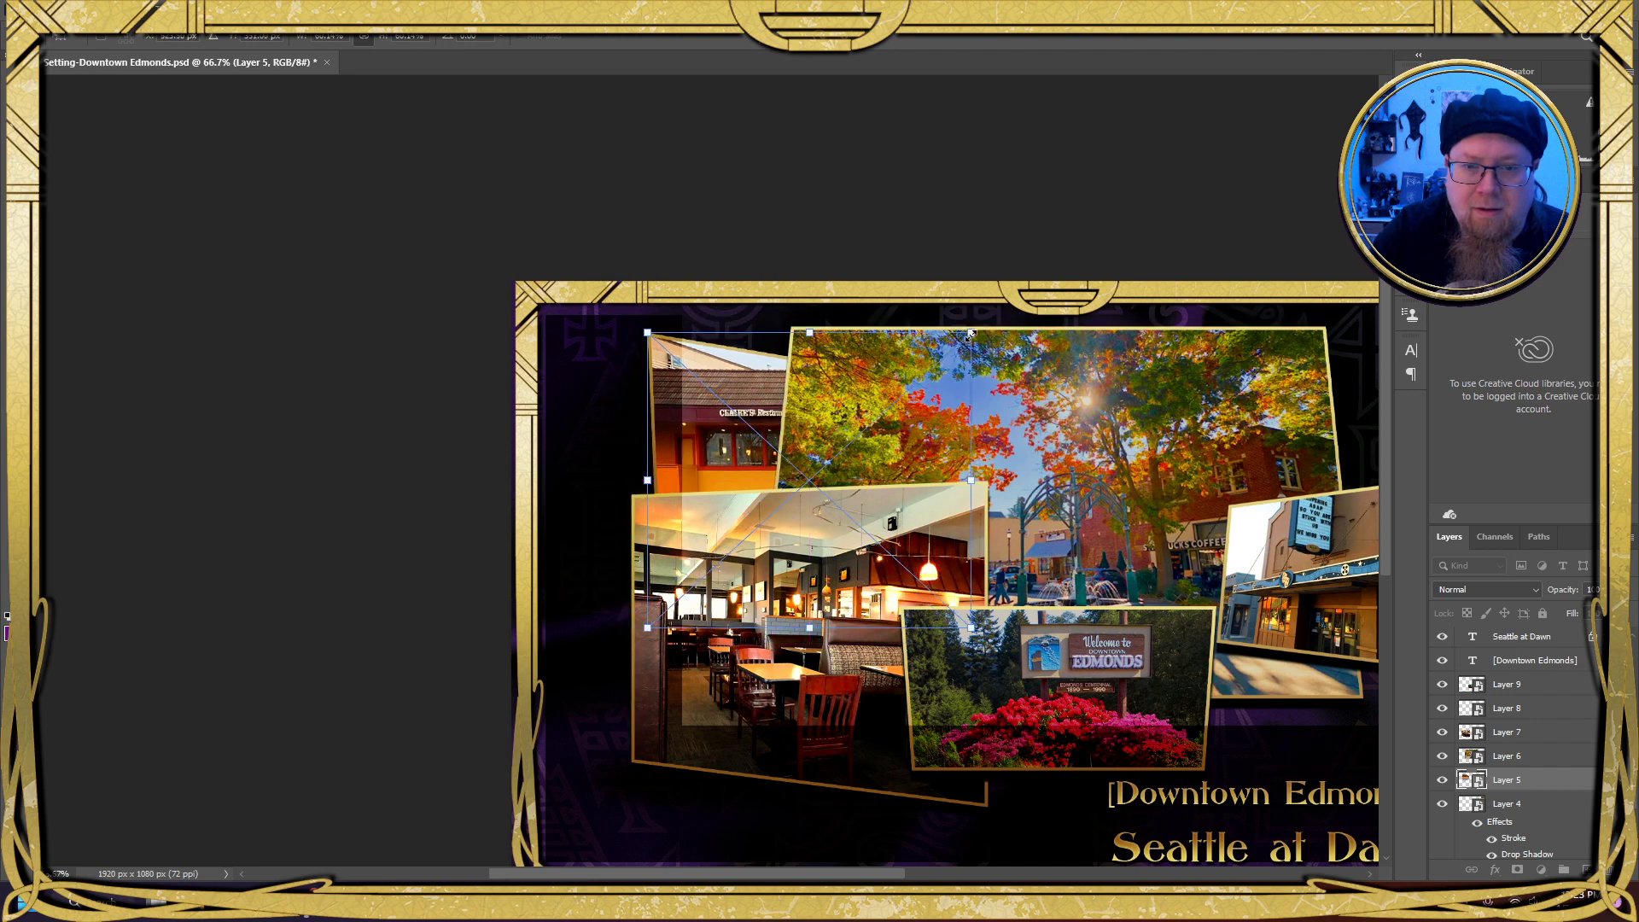
{"action": "left_click_drag", "start_coordinate": [971, 334], "coordinate": [937, 364]}
{"action": "left_click_drag", "start_coordinate": [747, 420], "coordinate": [761, 374]}
{"action": "key", "text": "Return"}
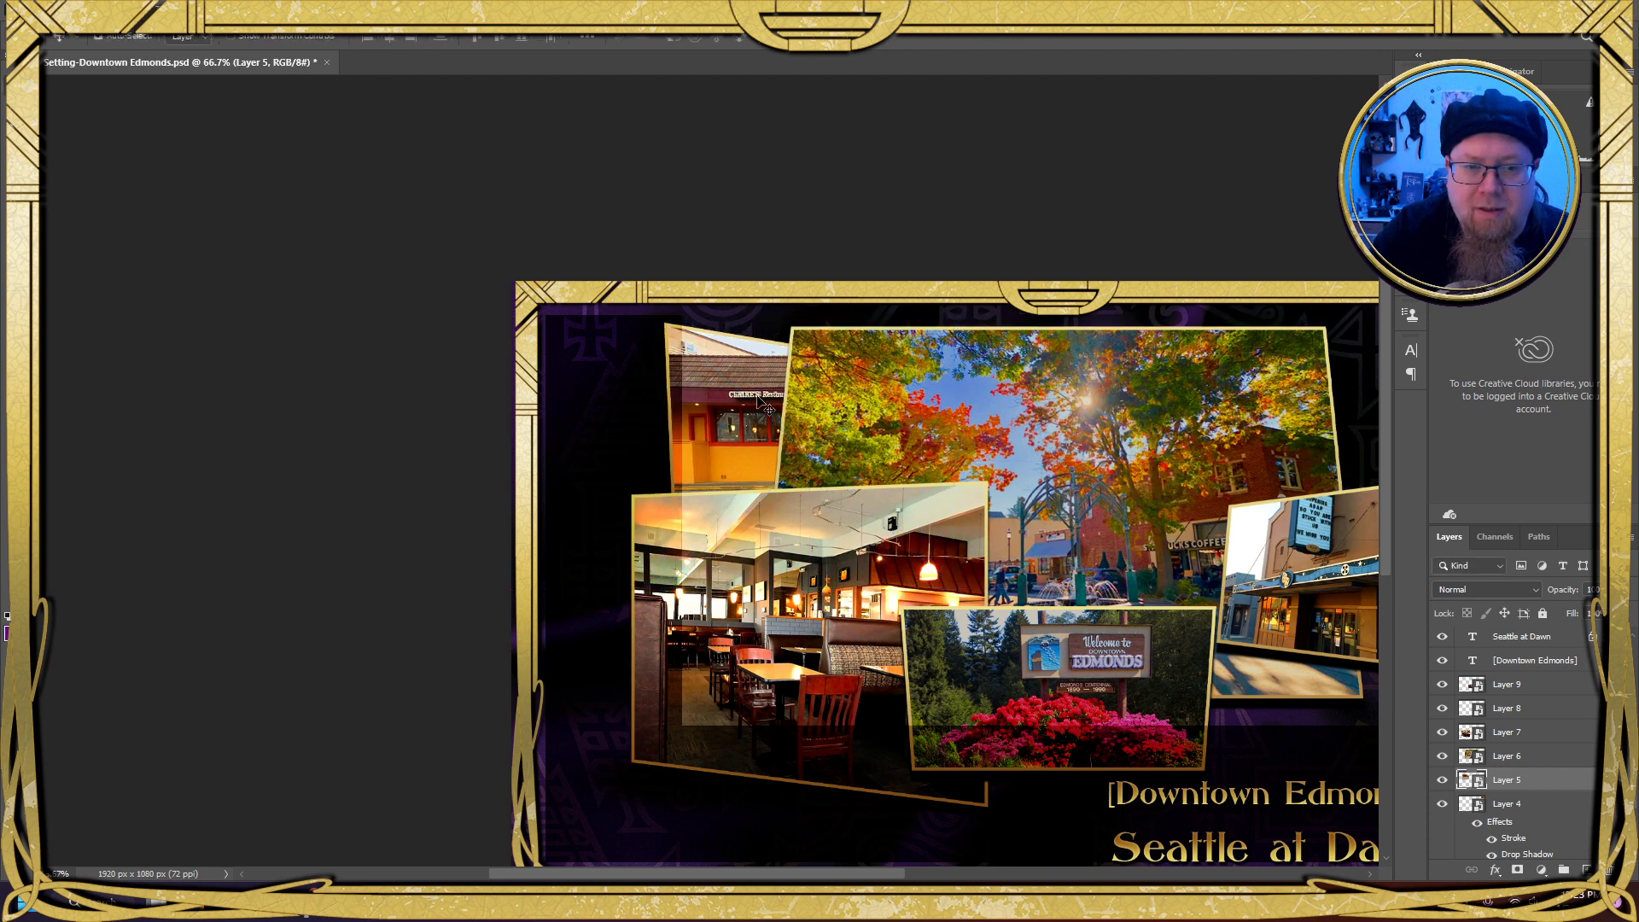
Collapse Layer 4's effects list, scale its sunset ferry photo down and tuck it behind the fountain photo's right edge
{"action": "left_click_drag", "start_coordinate": [1137, 385], "coordinate": [841, 267]}
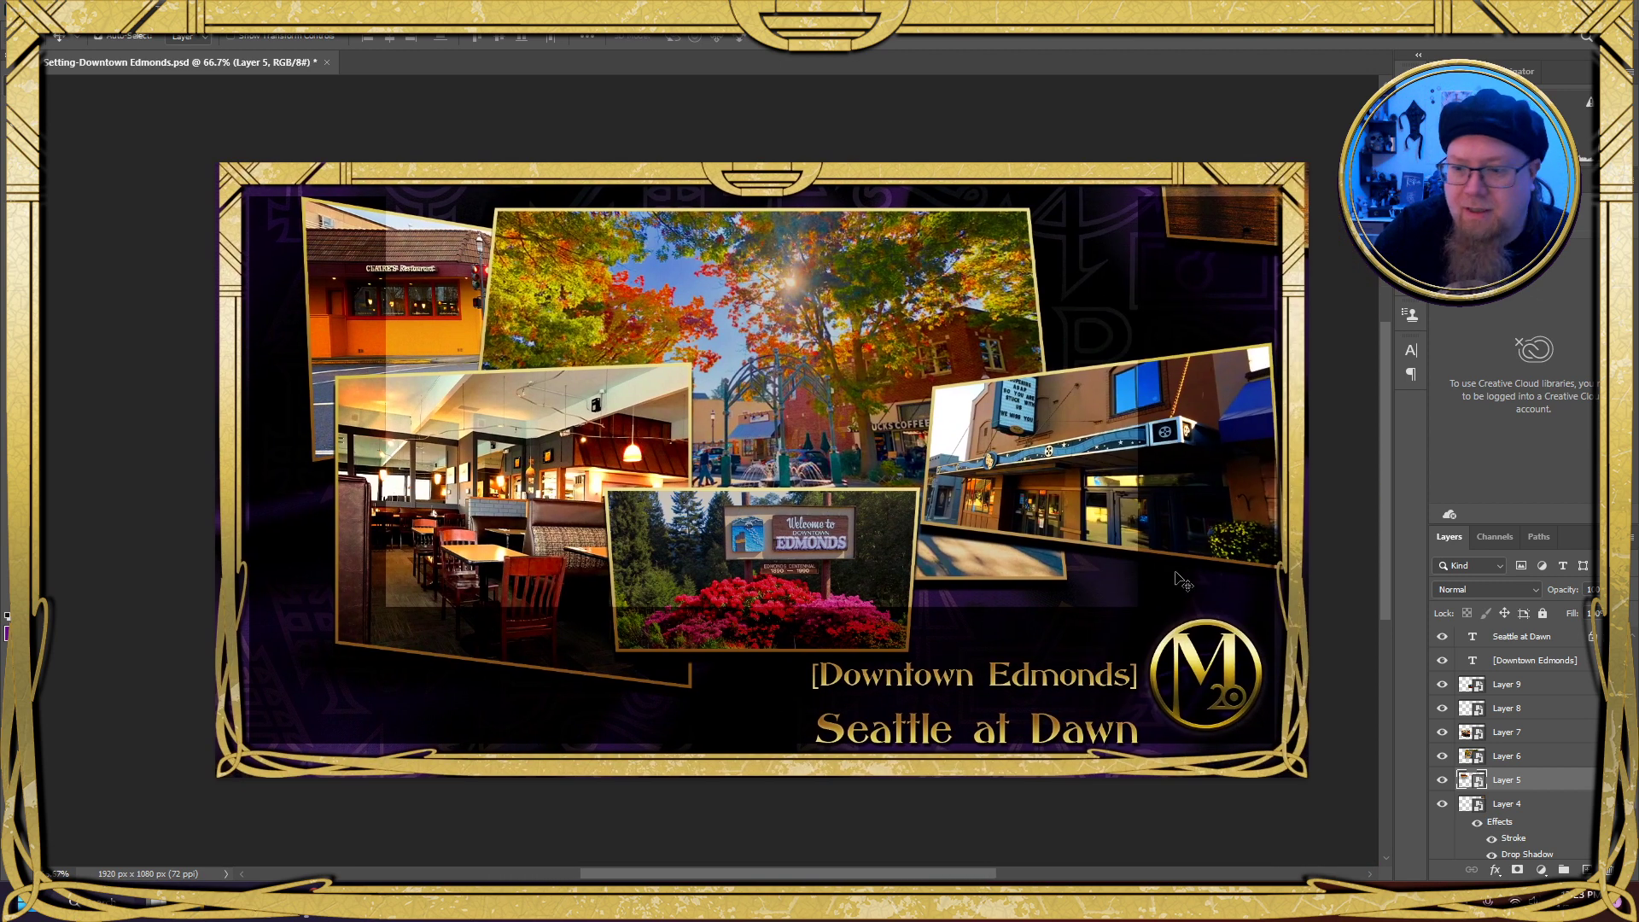
{"action": "left_click", "coordinate": [1551, 807]}
{"action": "left_click", "coordinate": [1588, 805]}
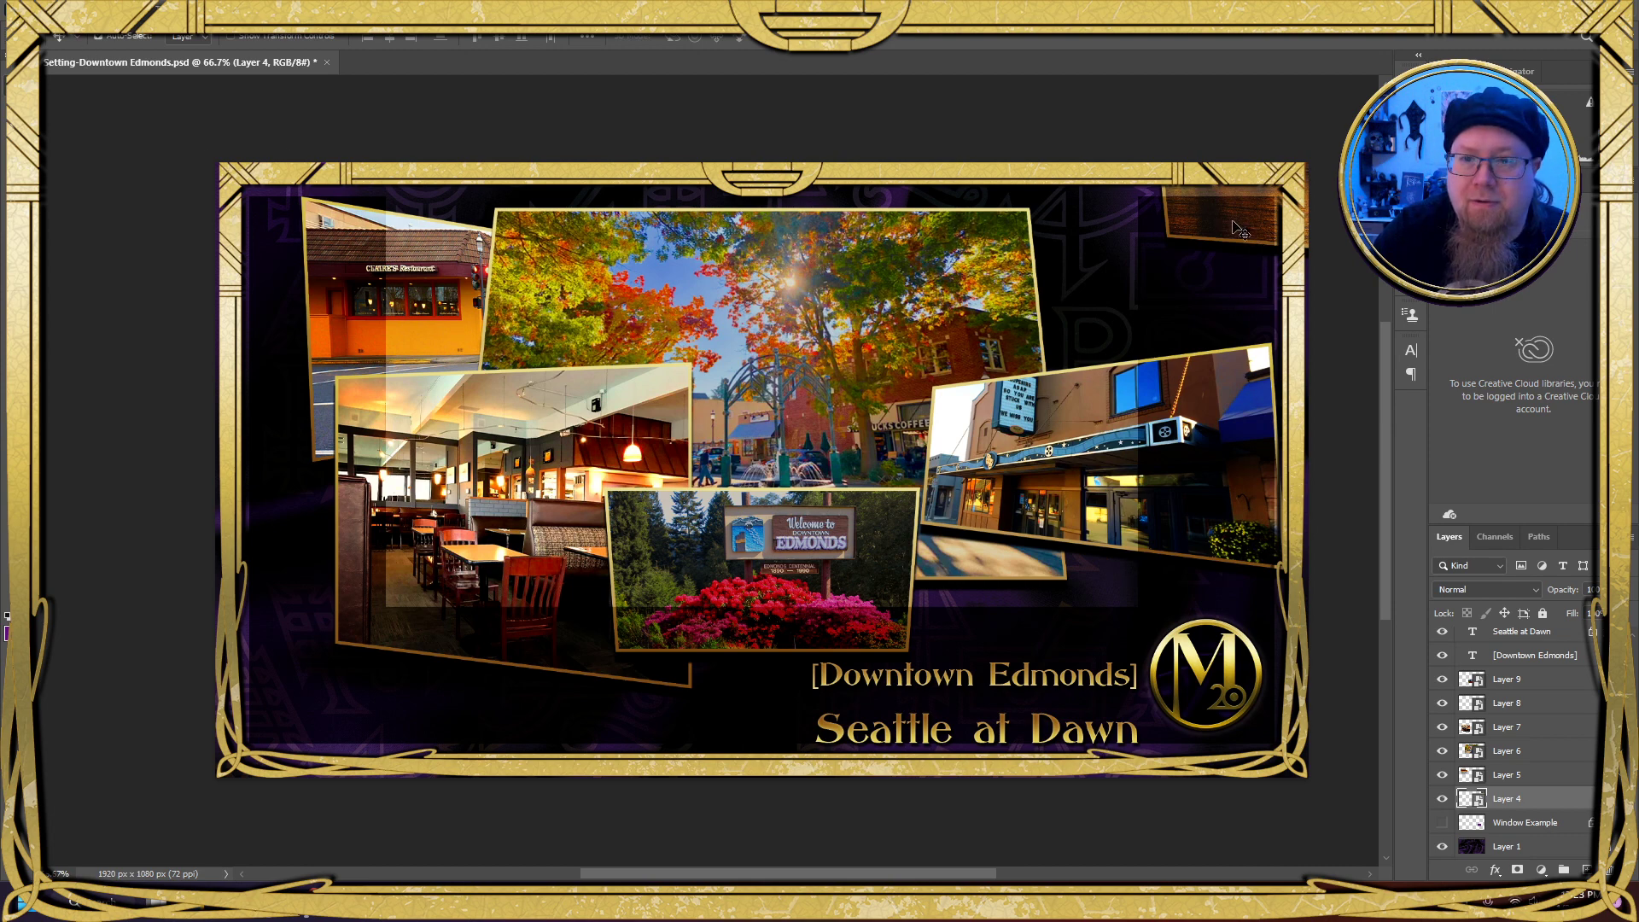
{"action": "left_click_drag", "start_coordinate": [1243, 229], "coordinate": [1056, 314]}
{"action": "left_click", "coordinate": [66, 15]}
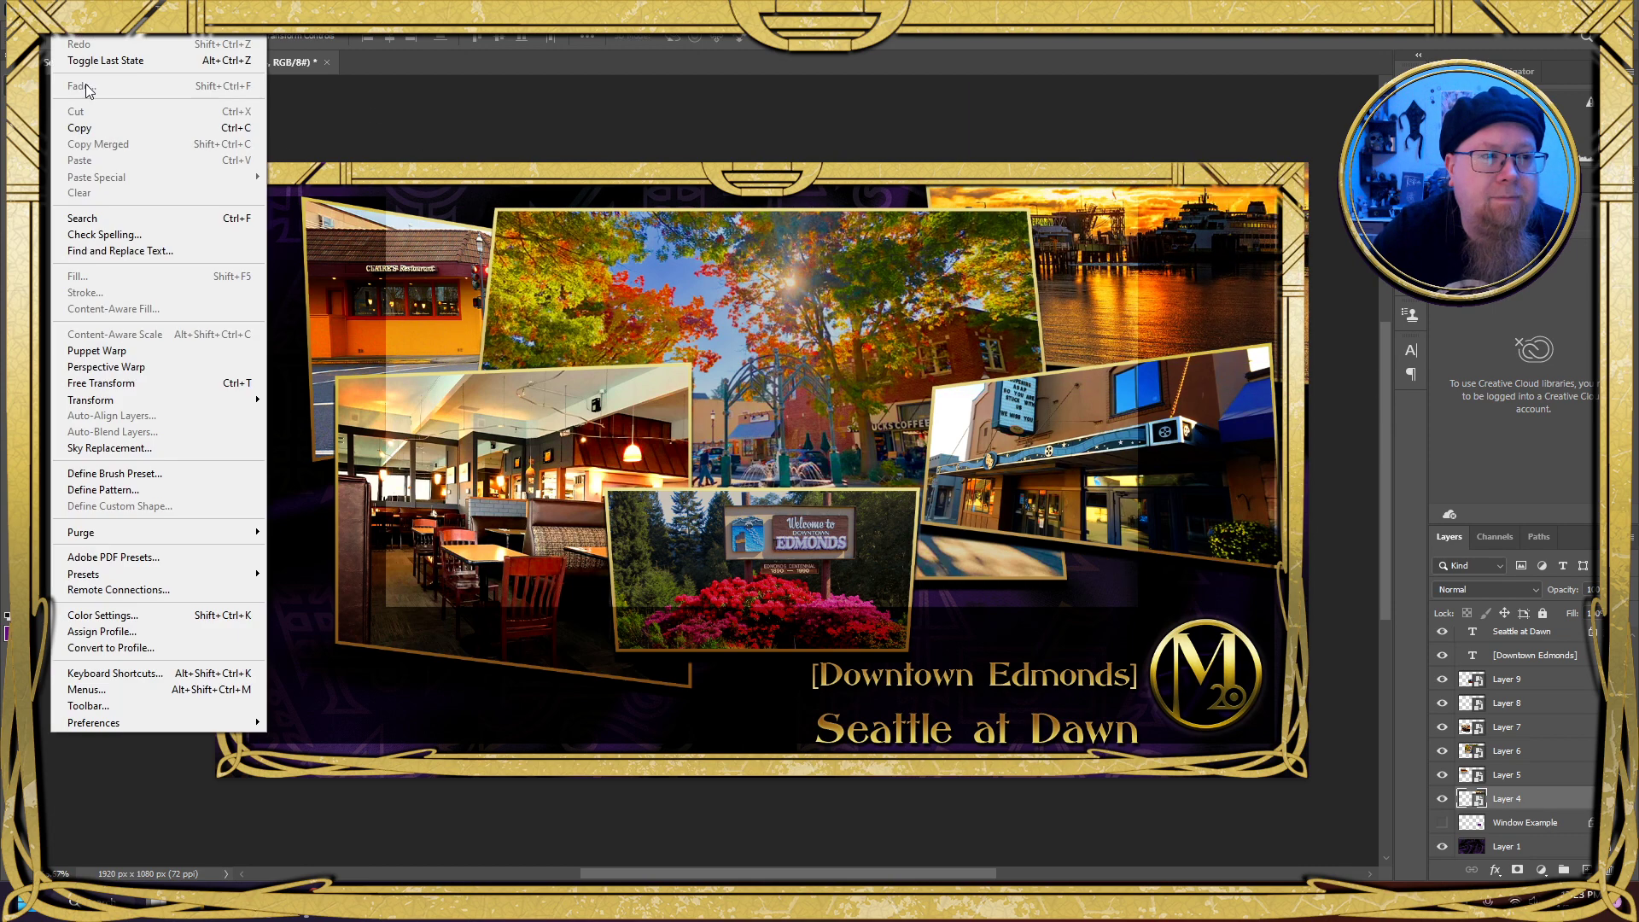
{"action": "mouse_move", "coordinate": [165, 400]}
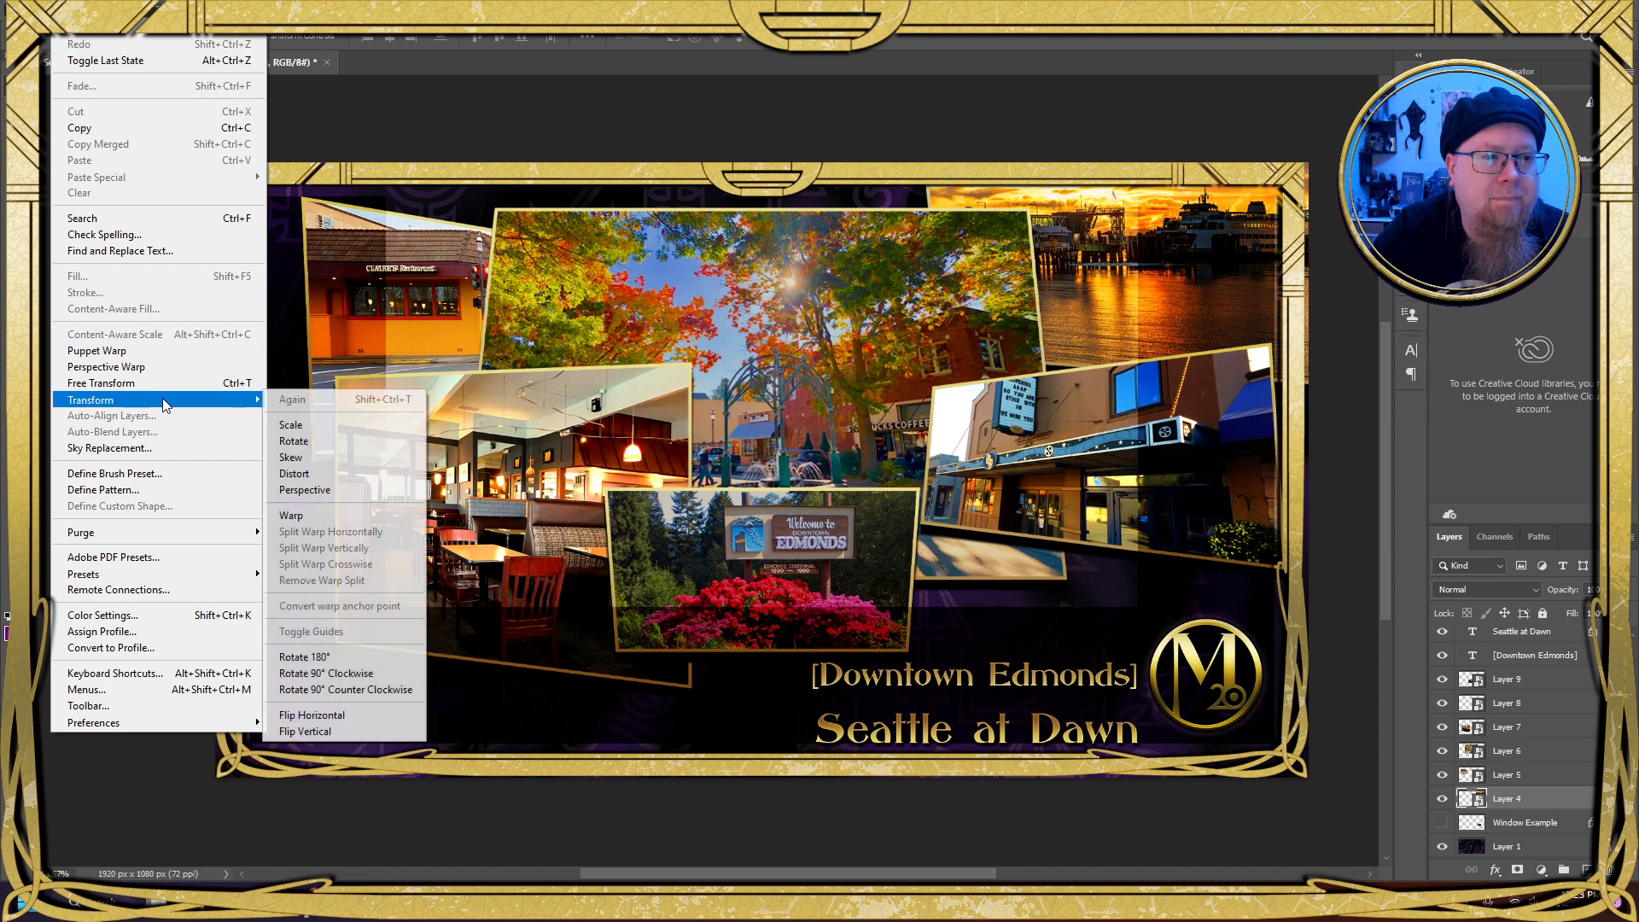
{"action": "left_click", "coordinate": [297, 425]}
{"action": "left_click_drag", "start_coordinate": [1218, 272], "coordinate": [911, 395]}
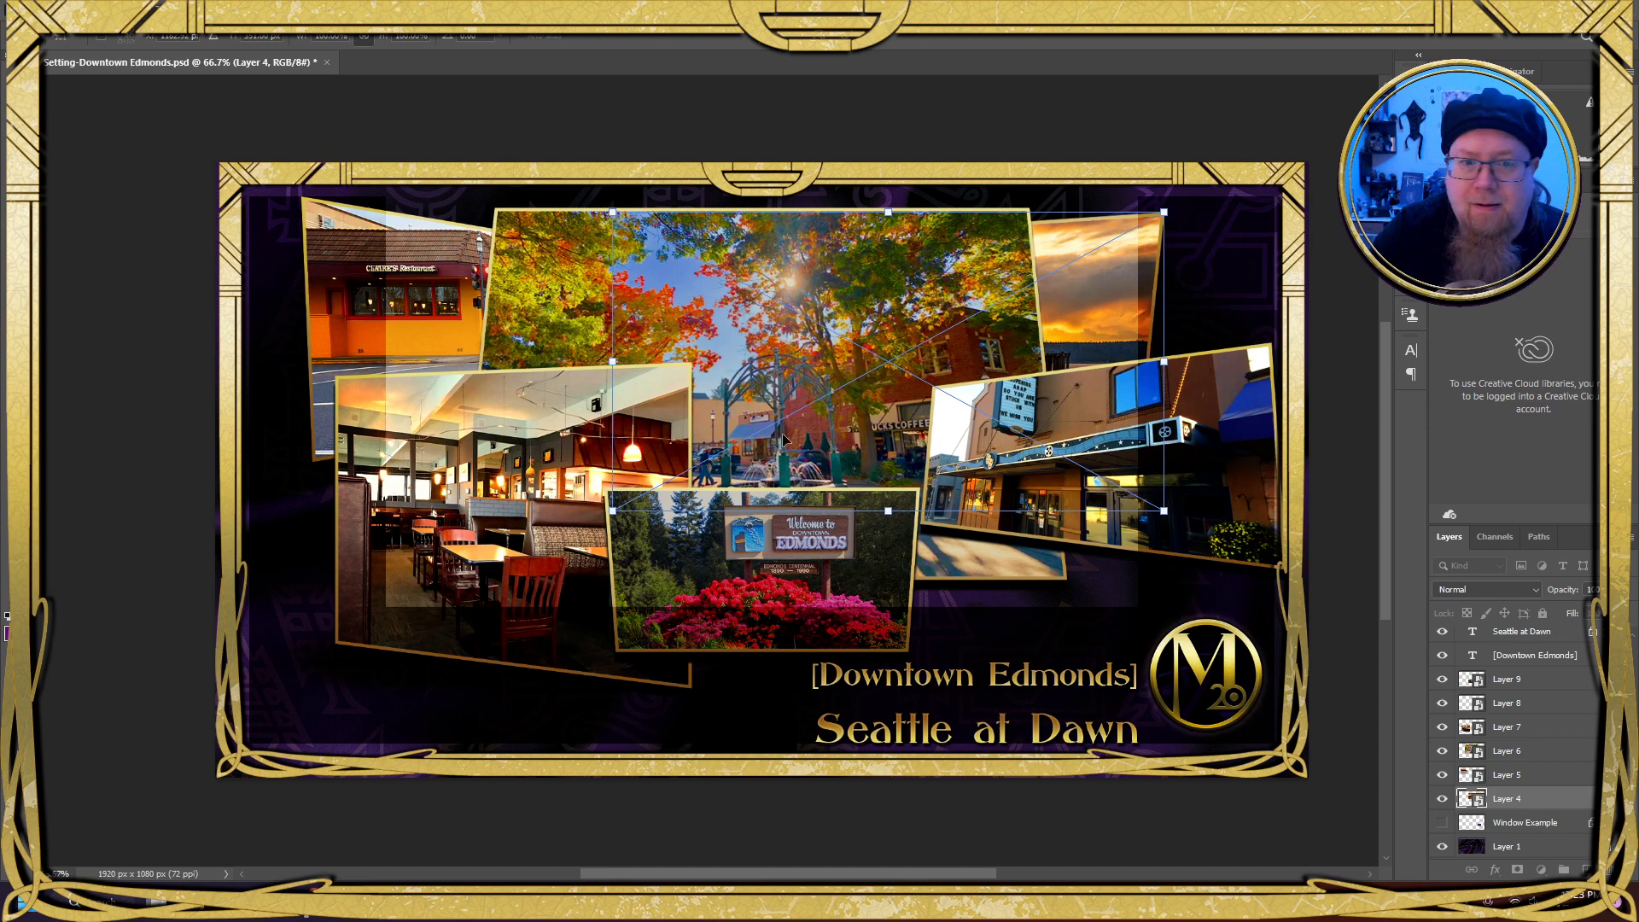
{"action": "left_click_drag", "start_coordinate": [616, 518], "coordinate": [906, 355]}
{"action": "key", "text": "Return"}
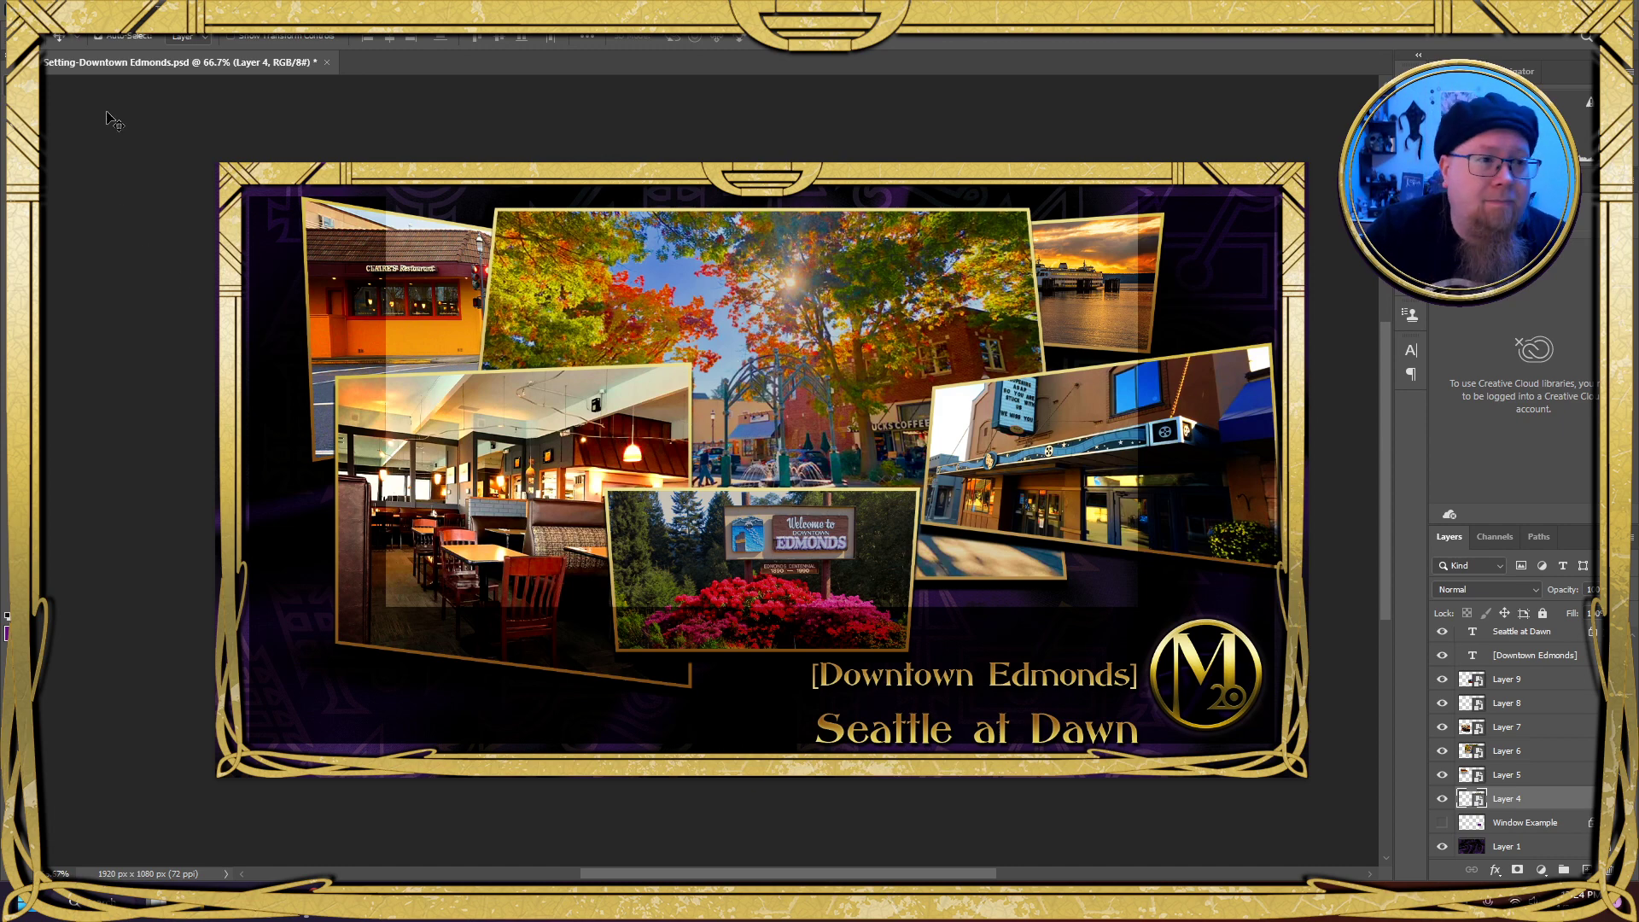
Warp the Layer 9 welcome sign photo by pulling its four corners outward
{"action": "left_click", "coordinate": [799, 579]}
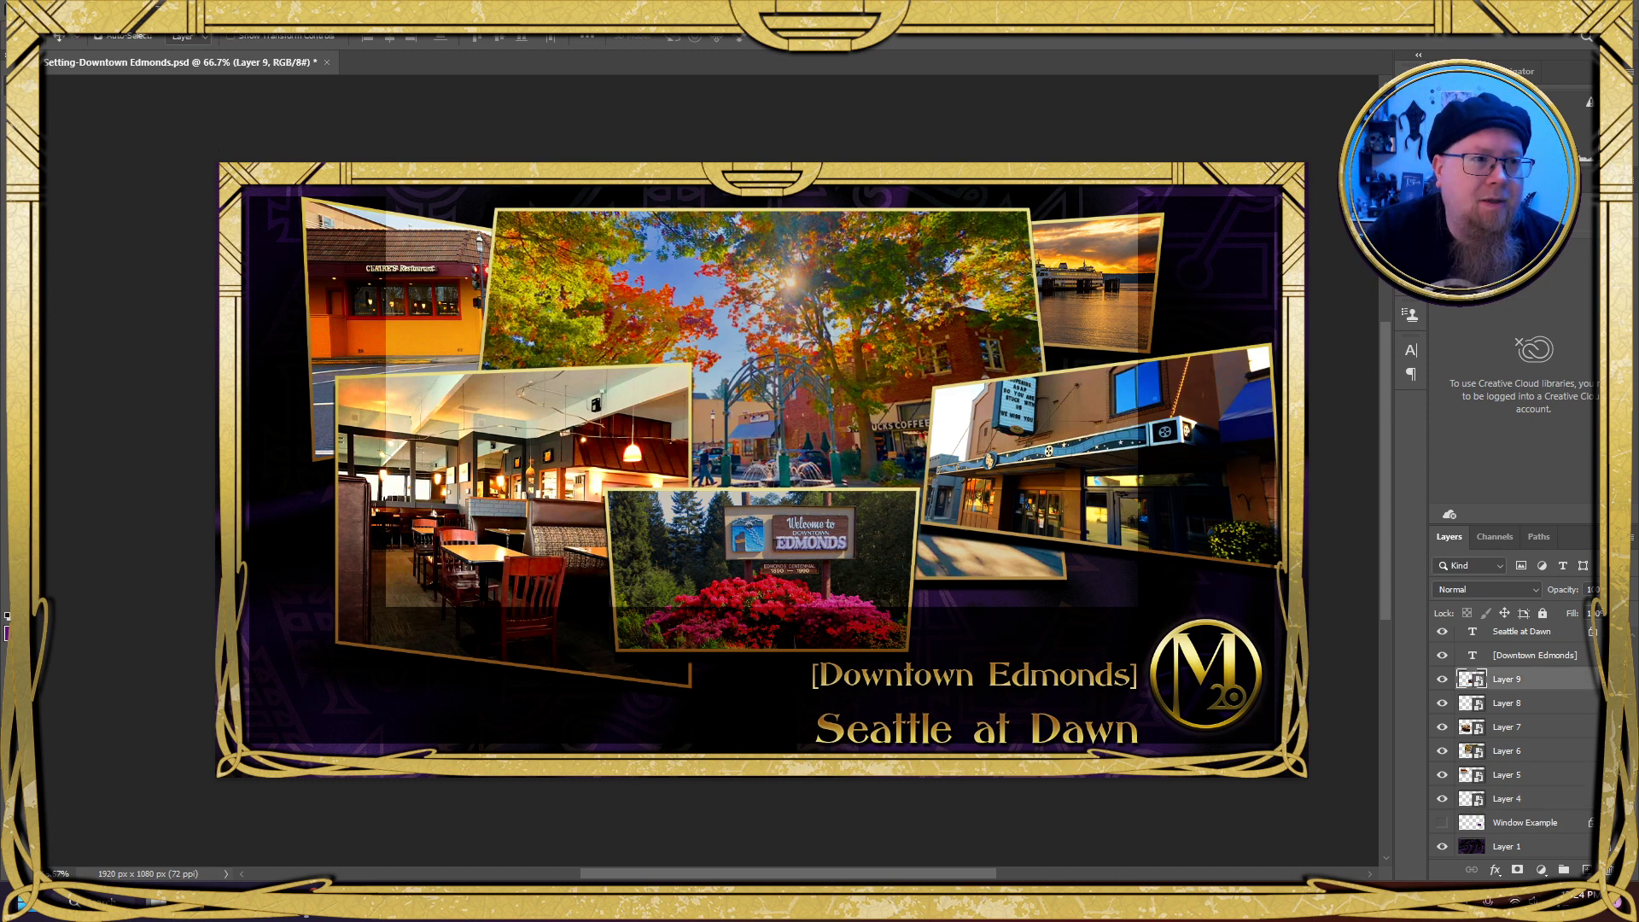
{"action": "left_click", "coordinate": [66, 13]}
{"action": "mouse_move", "coordinate": [136, 400]}
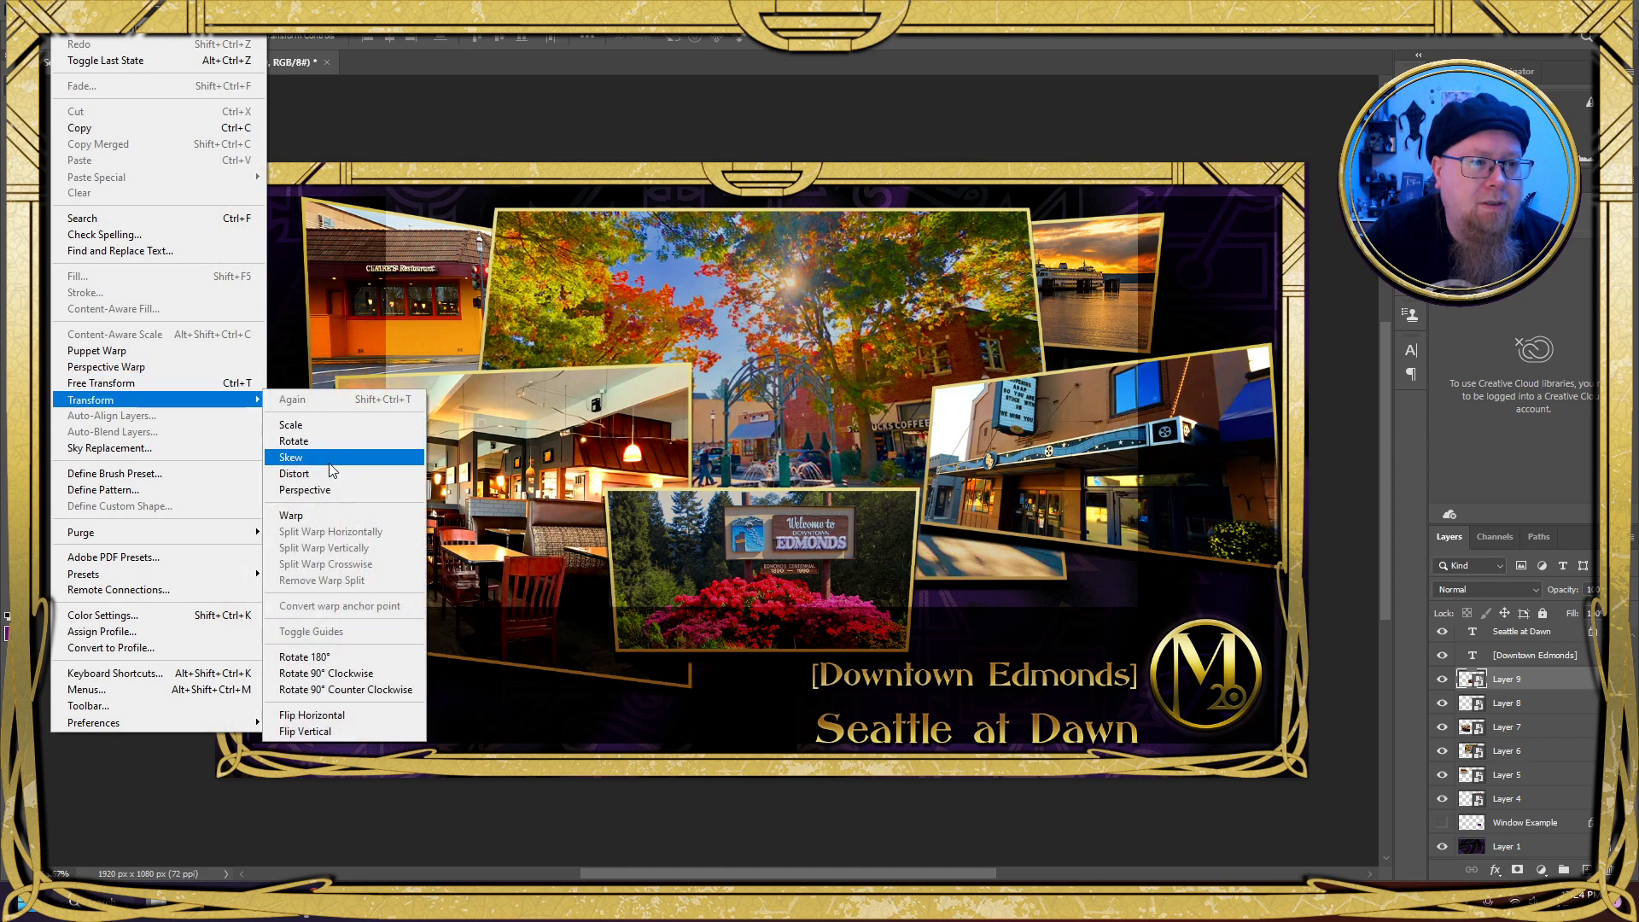
{"action": "left_click", "coordinate": [331, 518]}
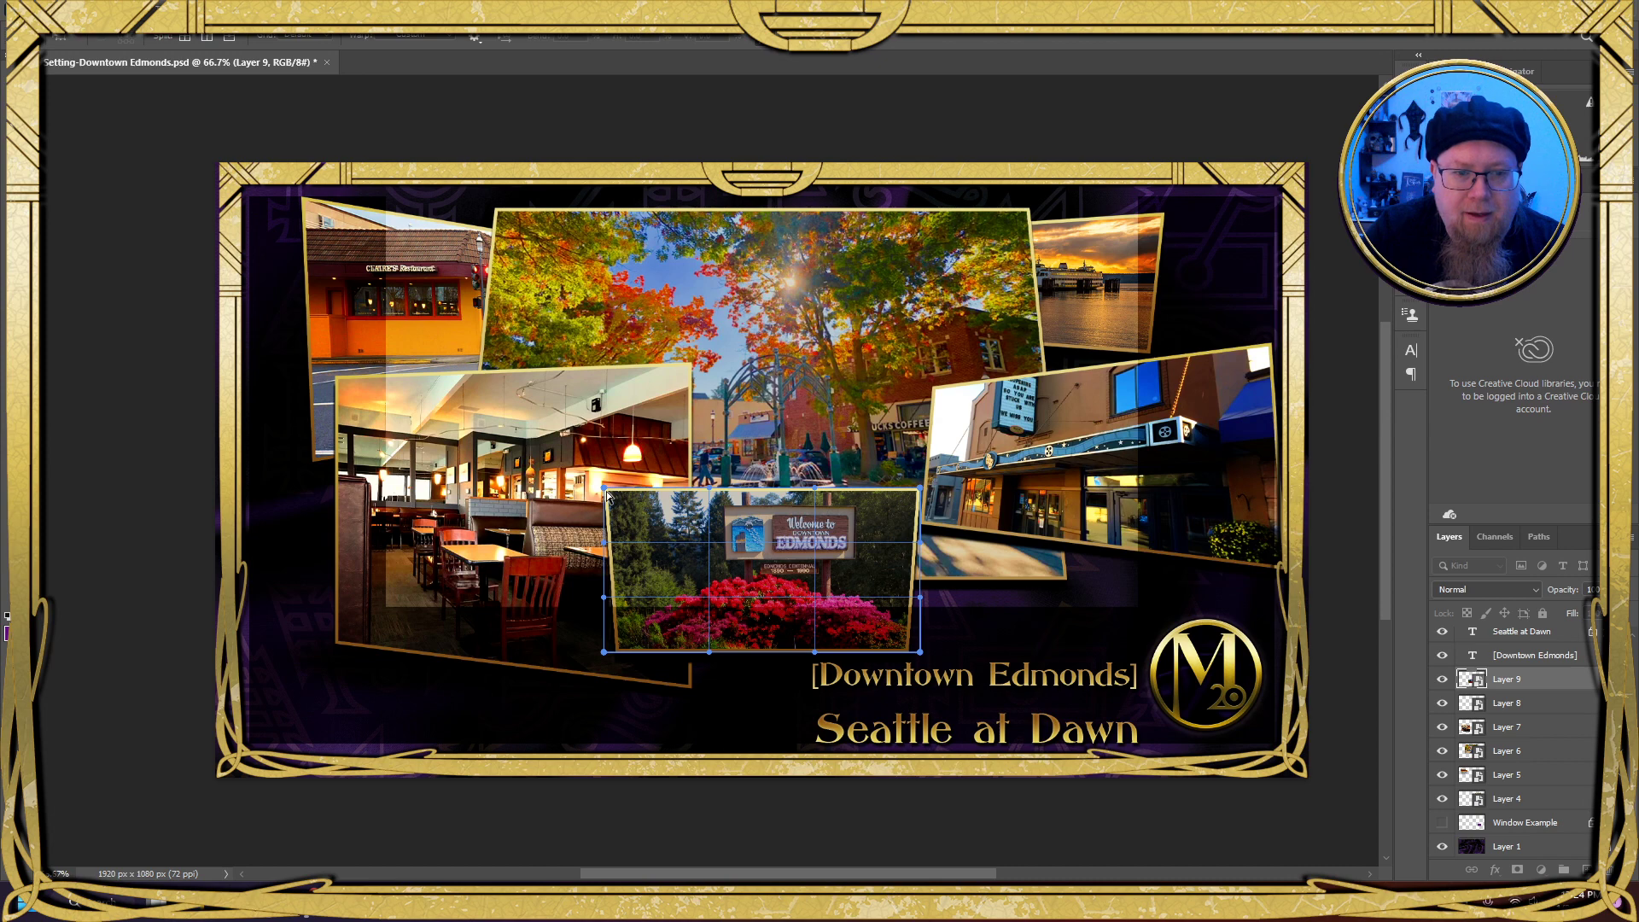
{"action": "left_click_drag", "start_coordinate": [605, 492], "coordinate": [600, 485]}
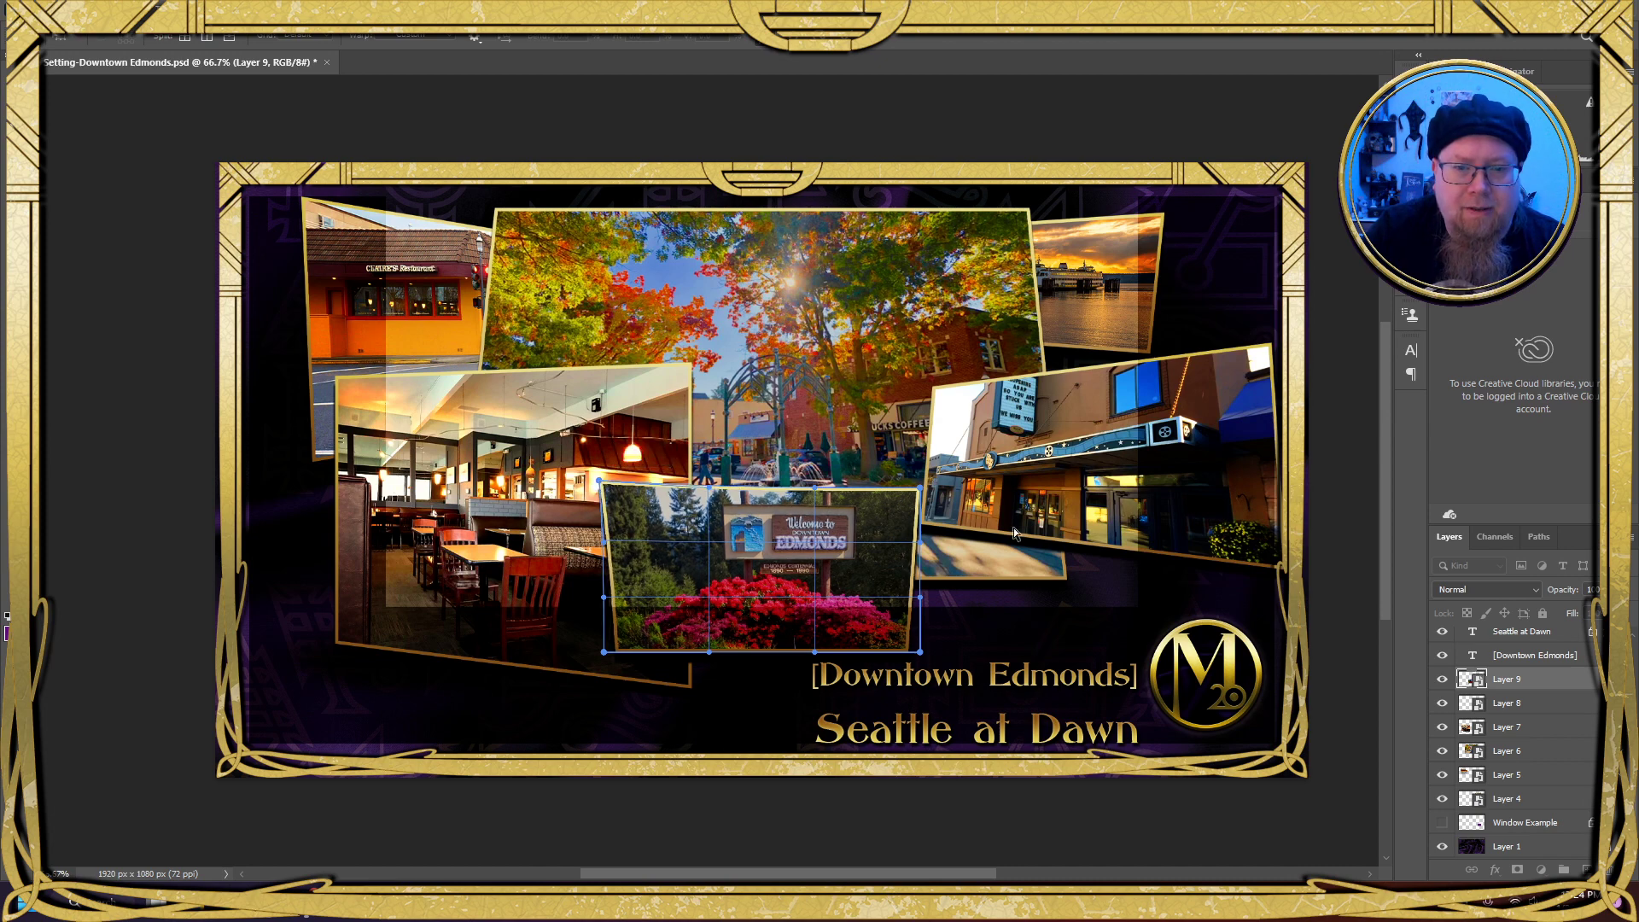
{"action": "left_click_drag", "start_coordinate": [919, 487], "coordinate": [929, 484]}
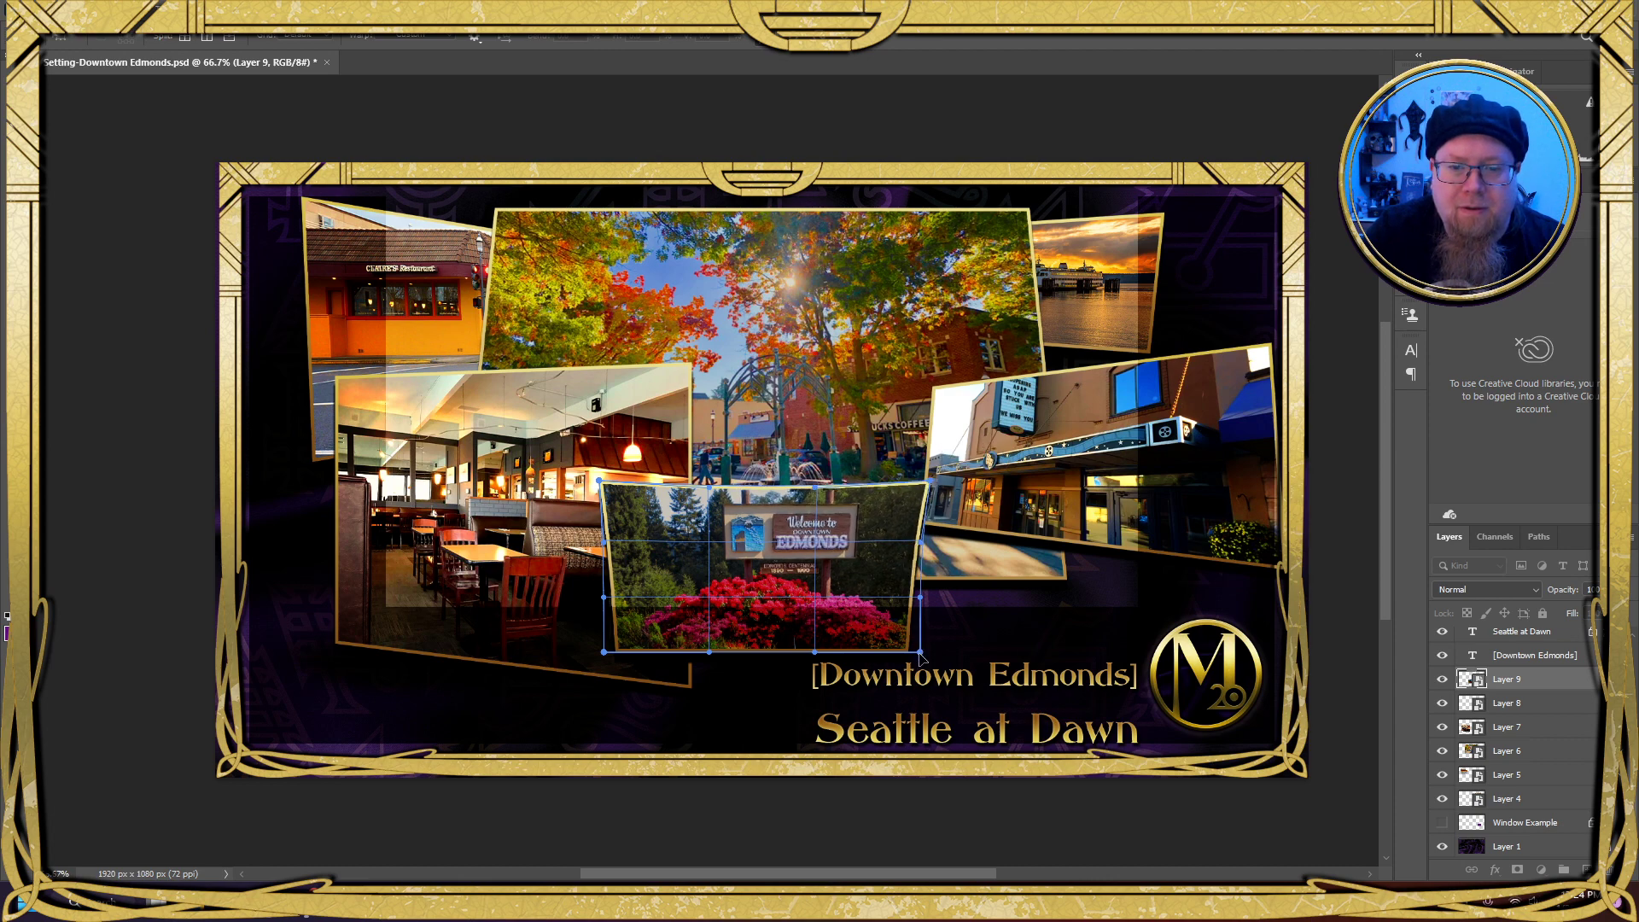
{"action": "left_click_drag", "start_coordinate": [920, 653], "coordinate": [920, 661]}
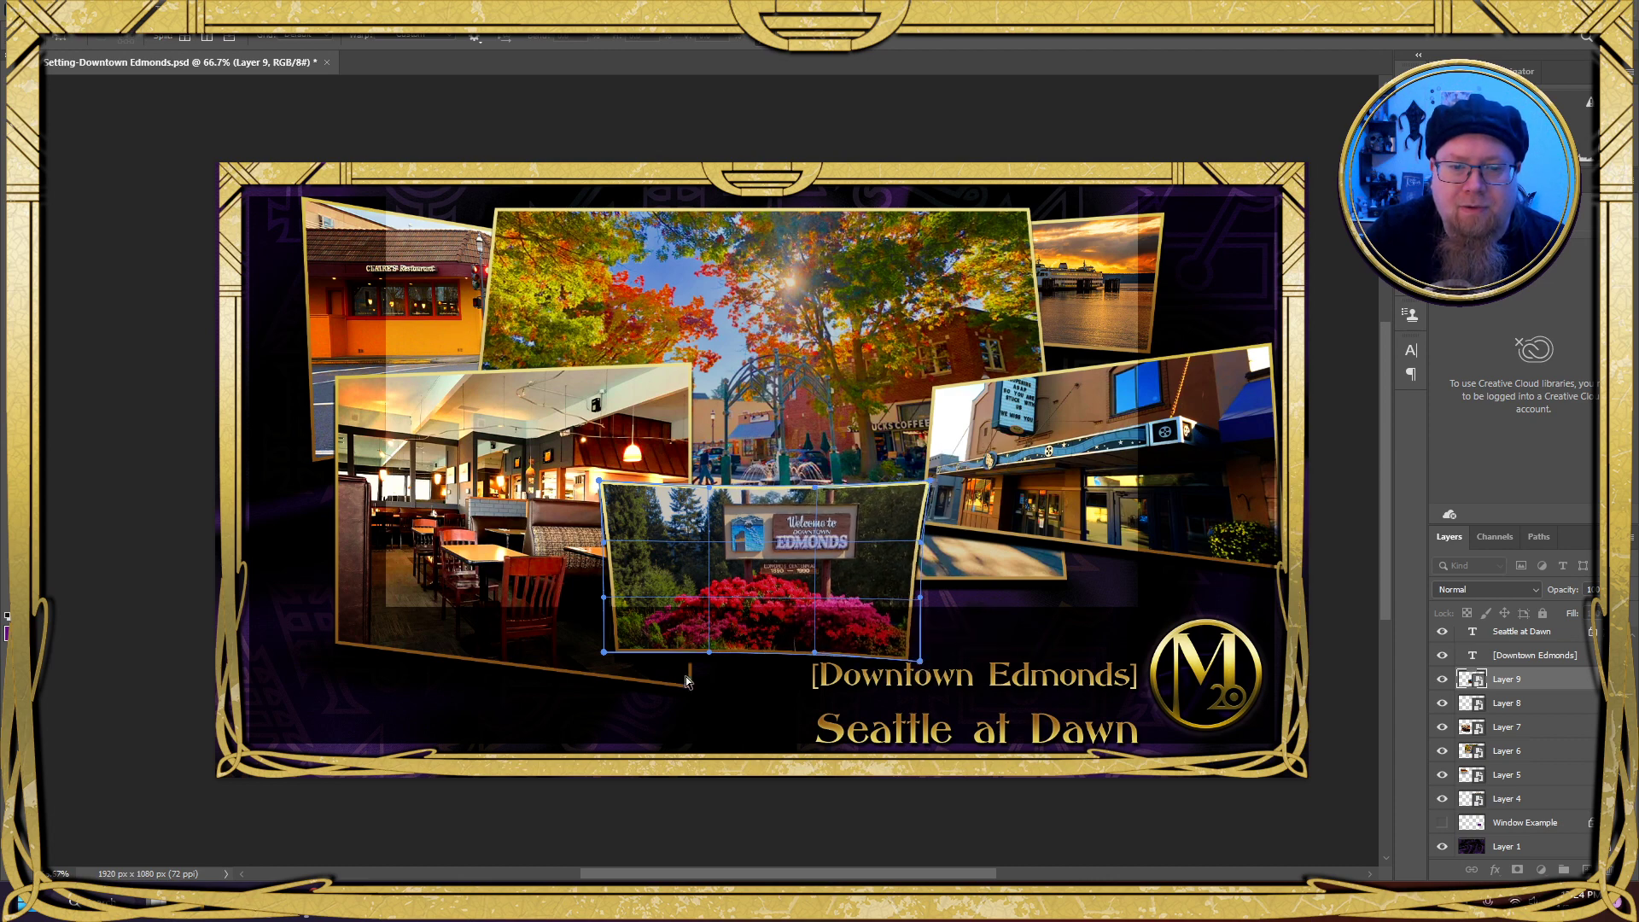
{"action": "left_click_drag", "start_coordinate": [604, 652], "coordinate": [604, 674]}
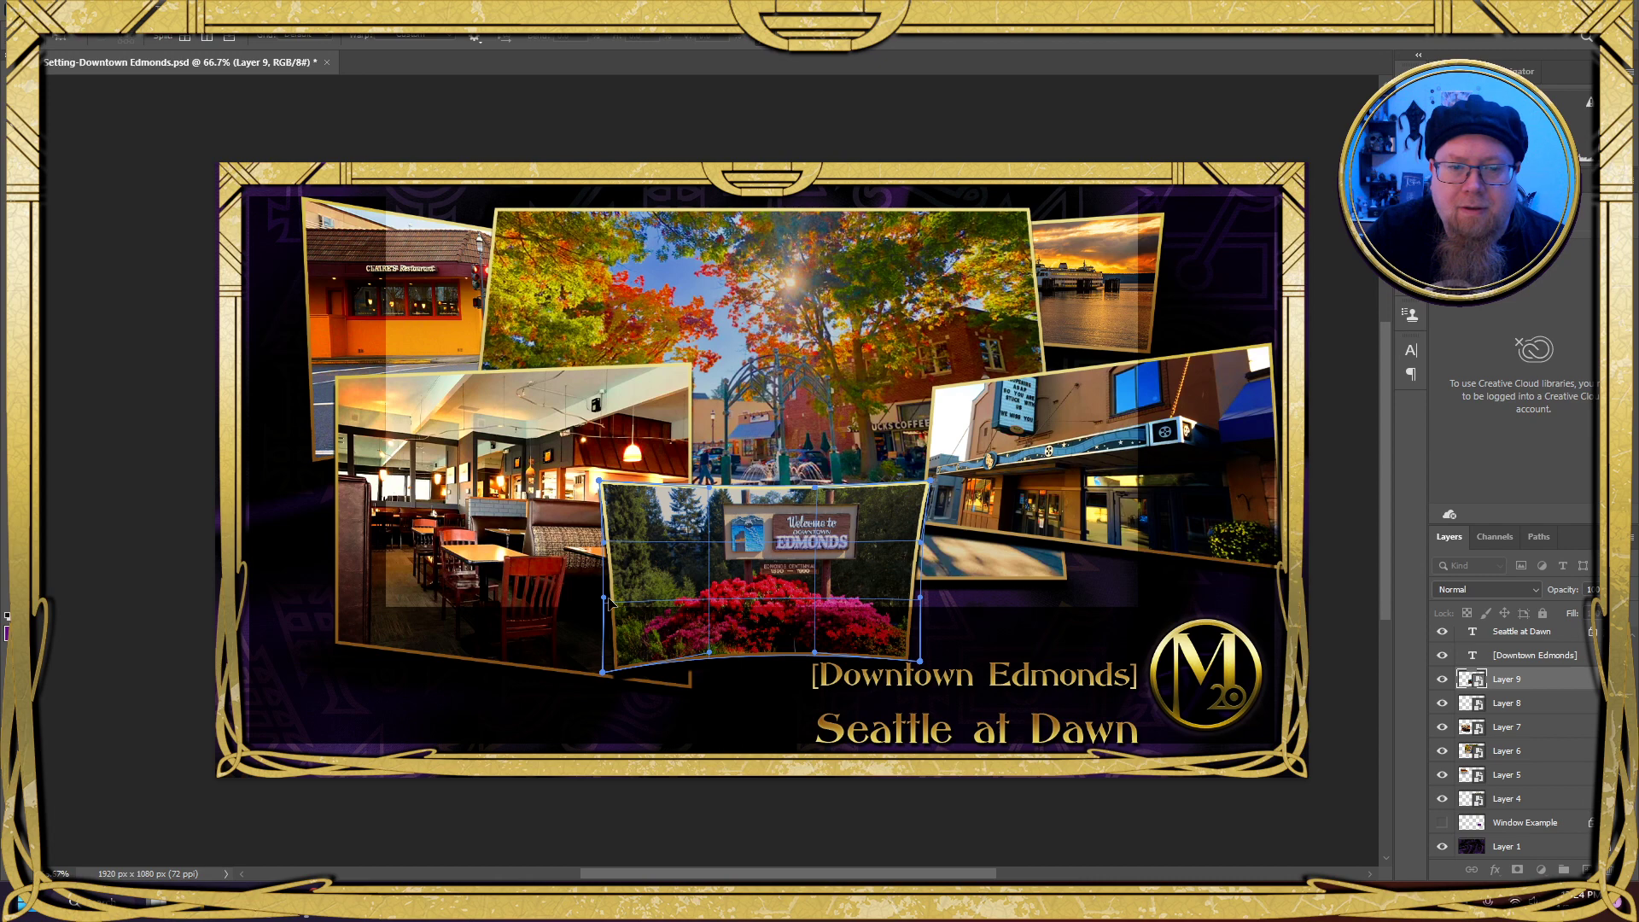
Bow the sign photo's left, top and right edges inward within the same warp
{"action": "left_click_drag", "start_coordinate": [605, 597], "coordinate": [614, 545]}
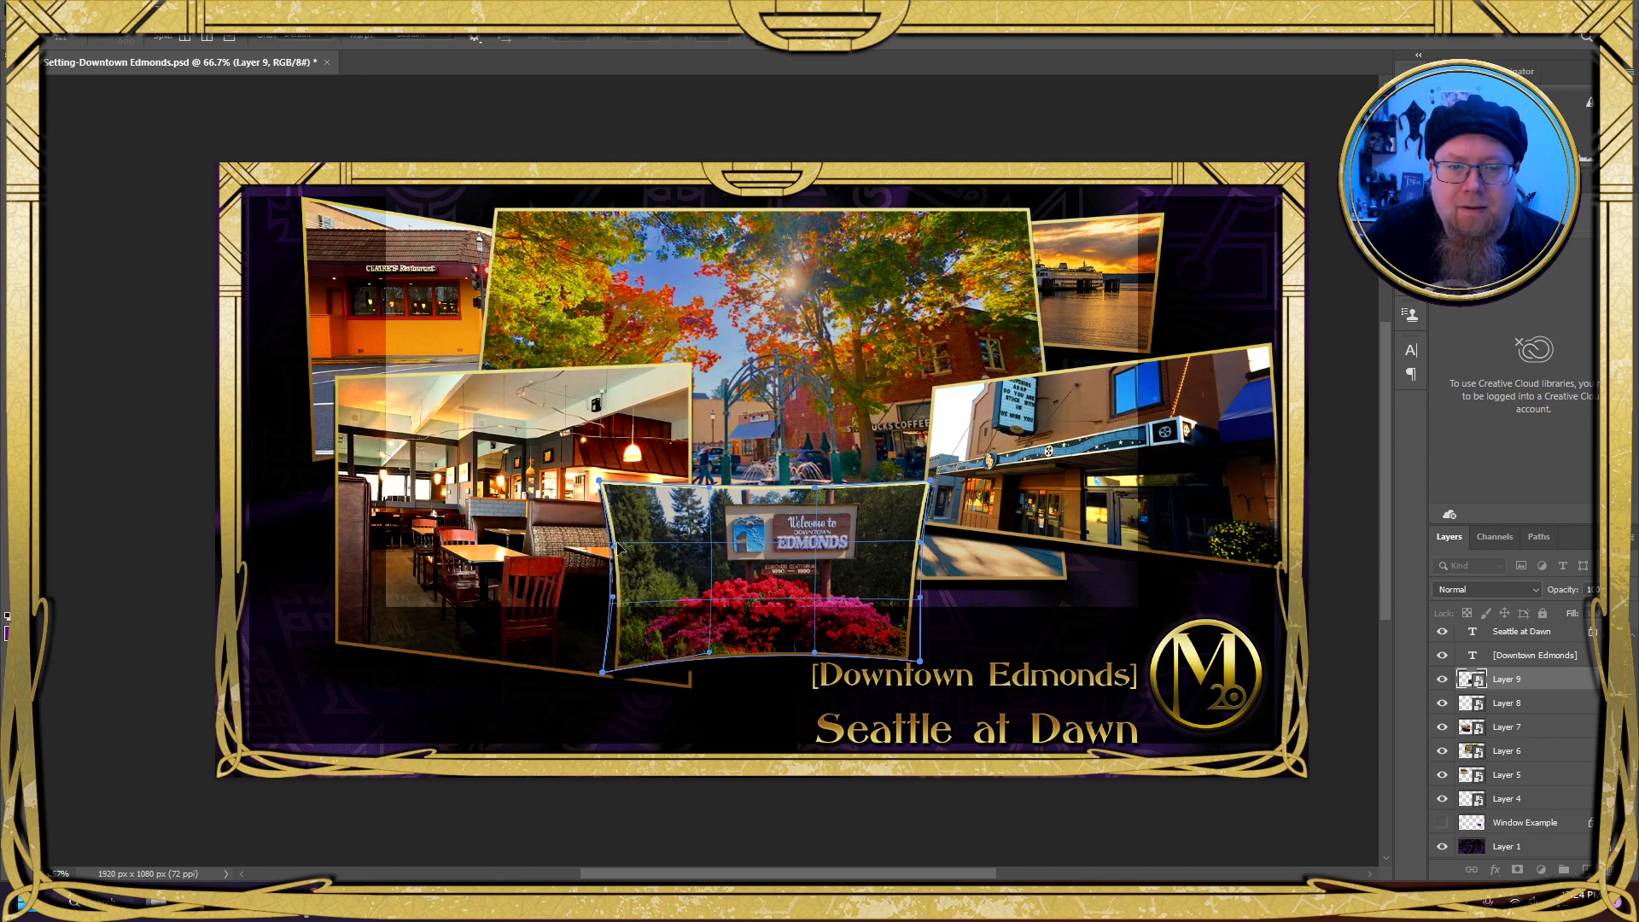
{"action": "left_click_drag", "start_coordinate": [706, 491], "coordinate": [705, 500]}
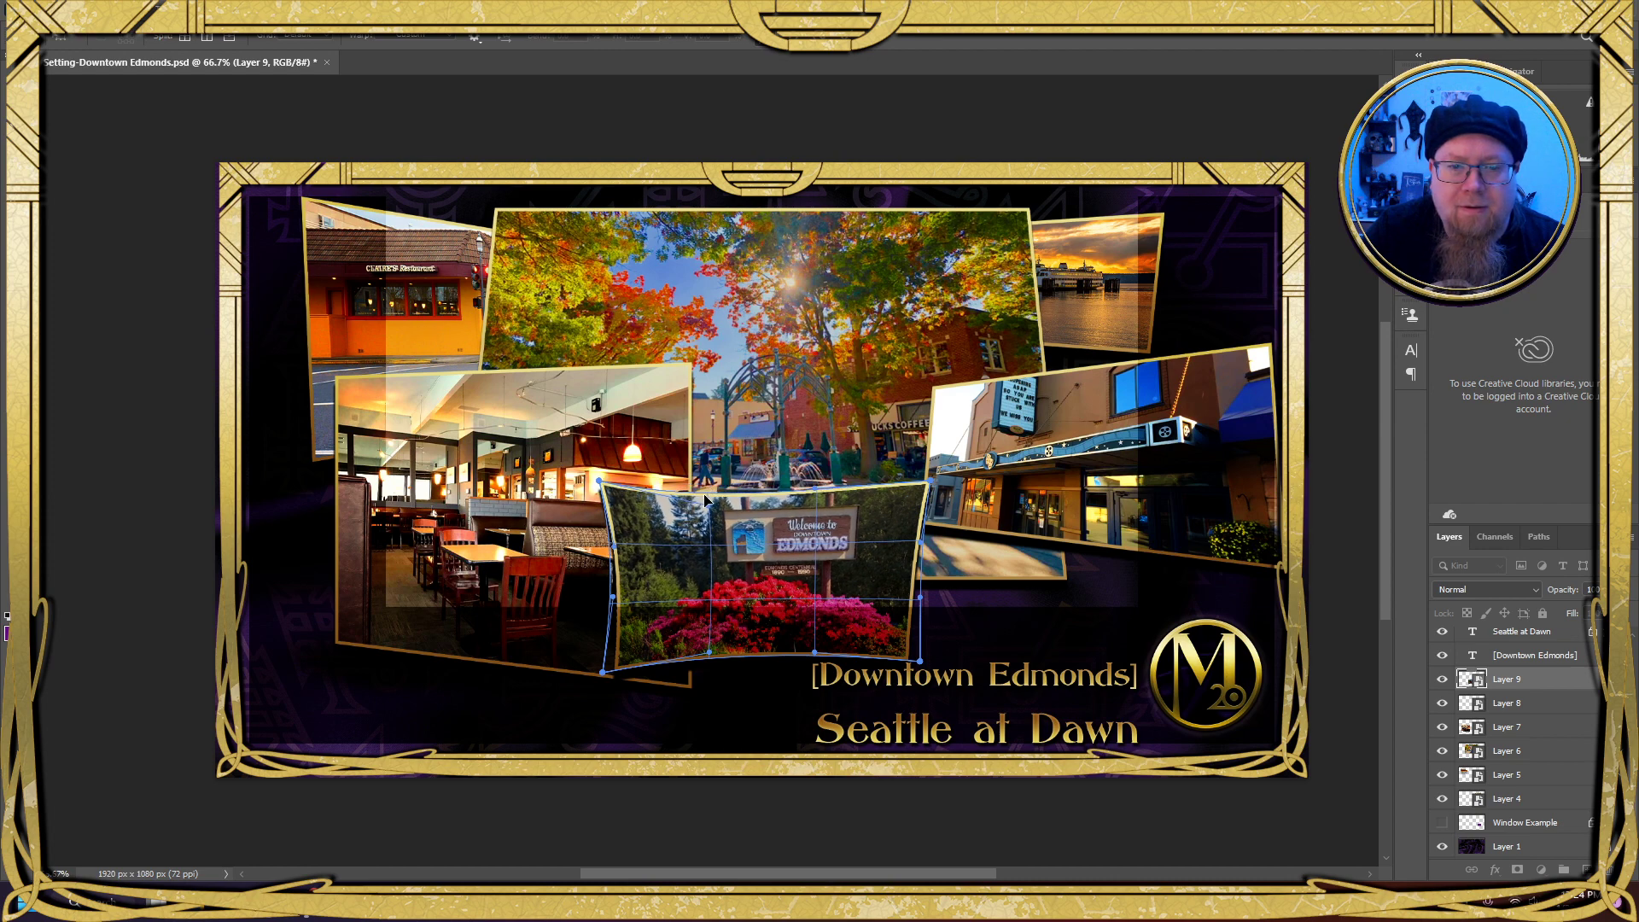
{"action": "left_click_drag", "start_coordinate": [818, 495], "coordinate": [813, 499]}
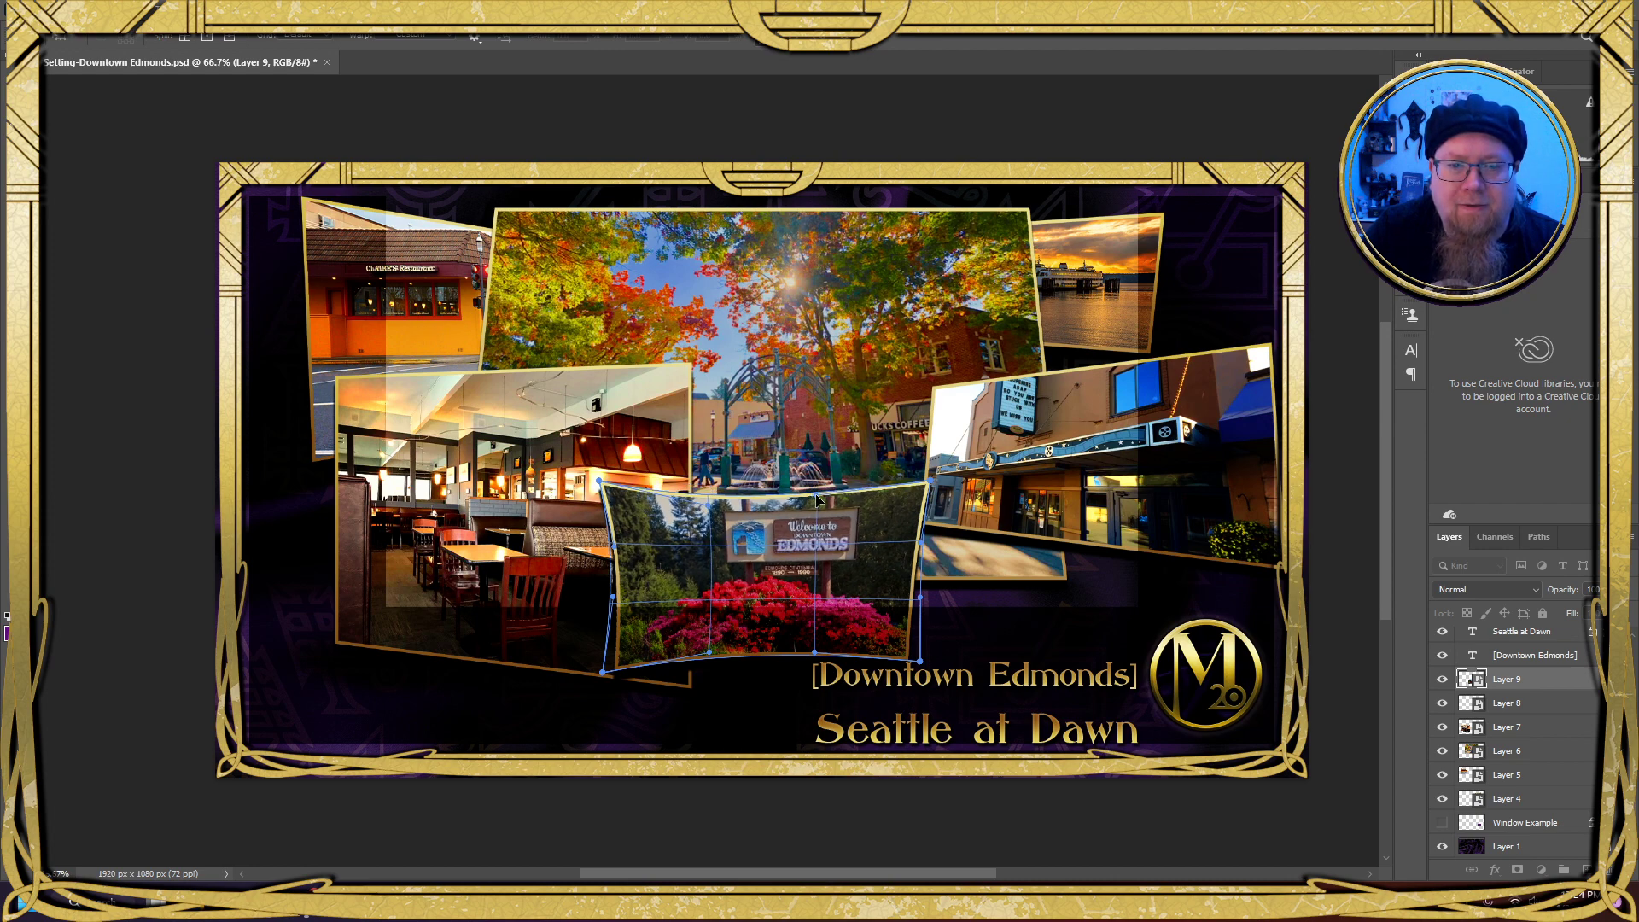
{"action": "left_click_drag", "start_coordinate": [918, 549], "coordinate": [915, 604]}
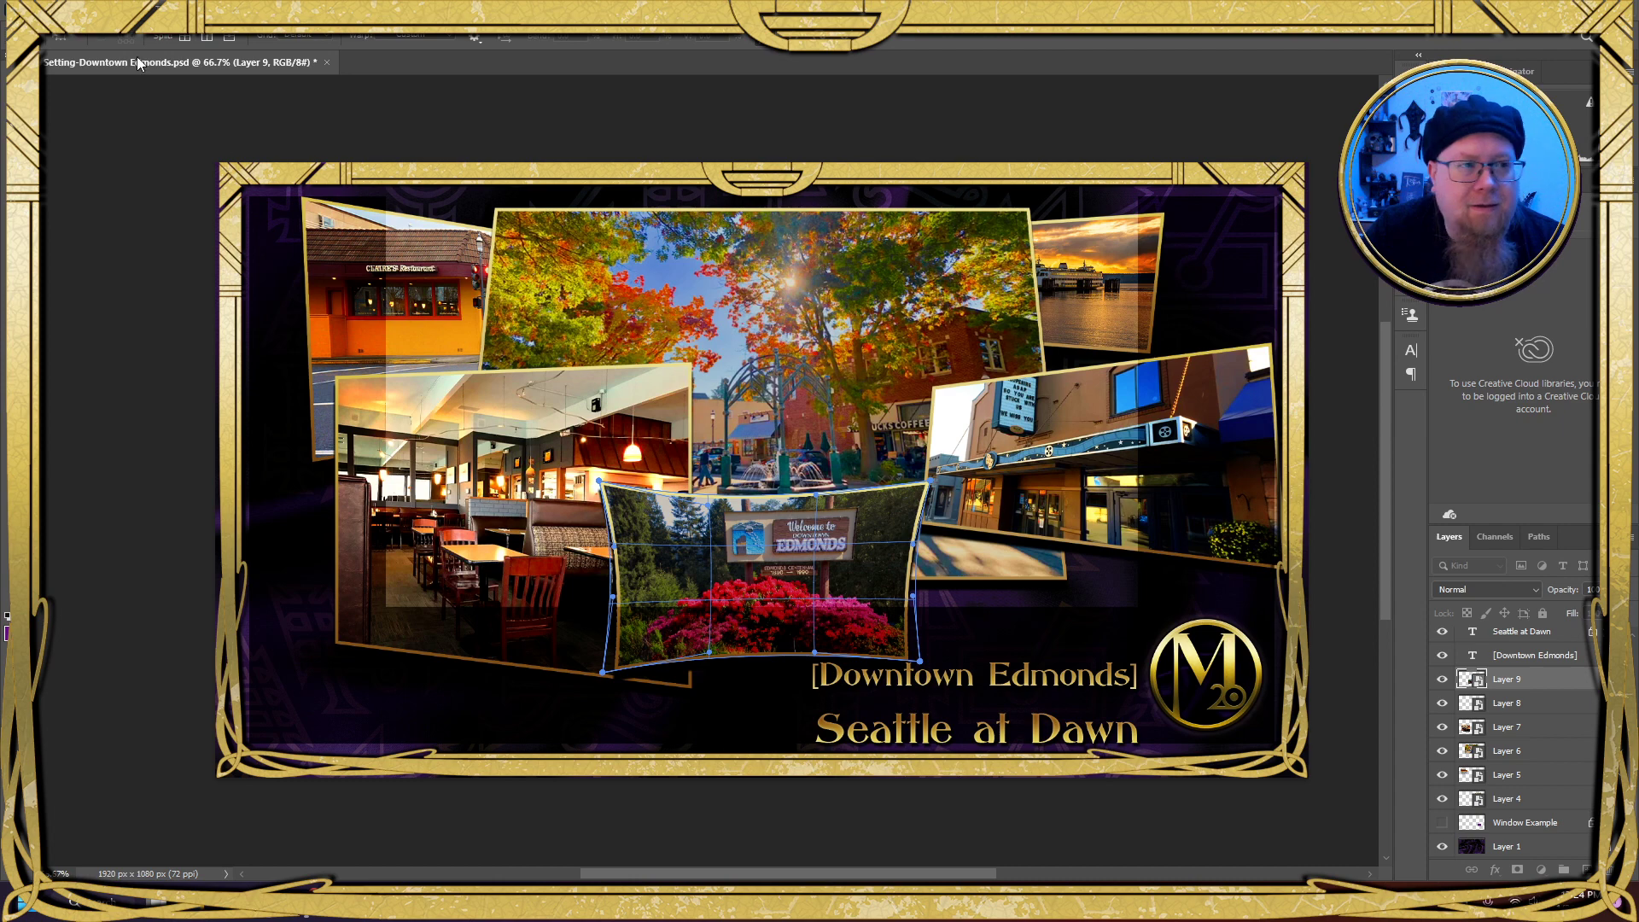
Apply a perspective transform that widens the sign photo's upper edge and stretches its lower-right corner, and move the photo slightly up
{"action": "left_click", "coordinate": [38, 12]}
{"action": "mouse_move", "coordinate": [65, 10]}
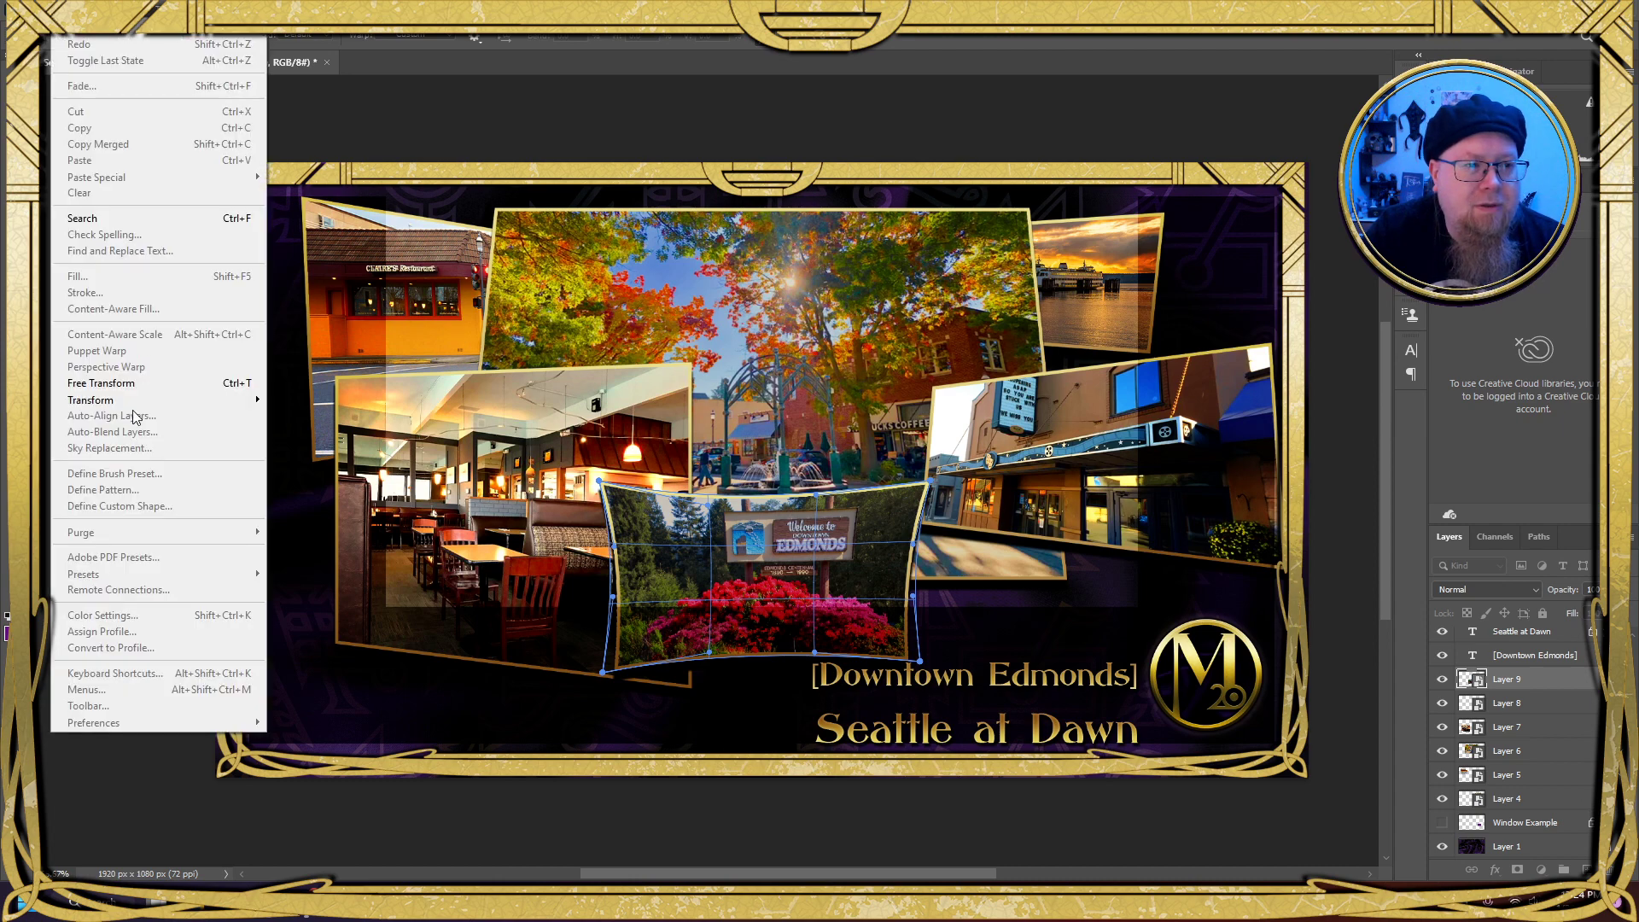
{"action": "mouse_move", "coordinate": [137, 400]}
{"action": "left_click", "coordinate": [382, 486]}
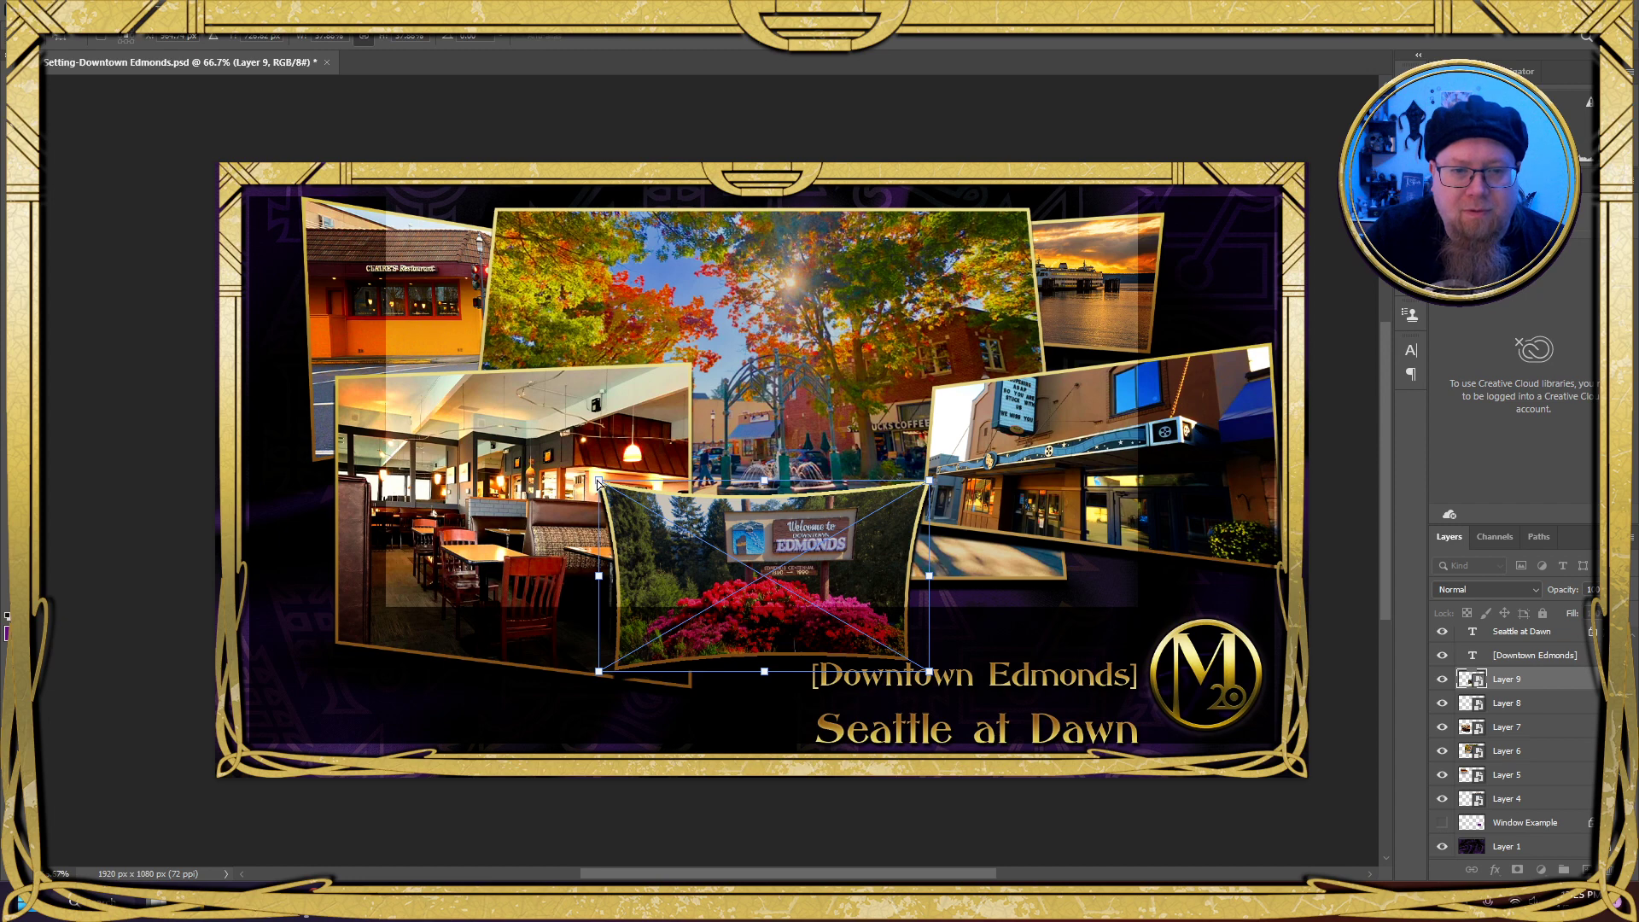
{"action": "left_click_drag", "start_coordinate": [599, 481], "coordinate": [576, 480]}
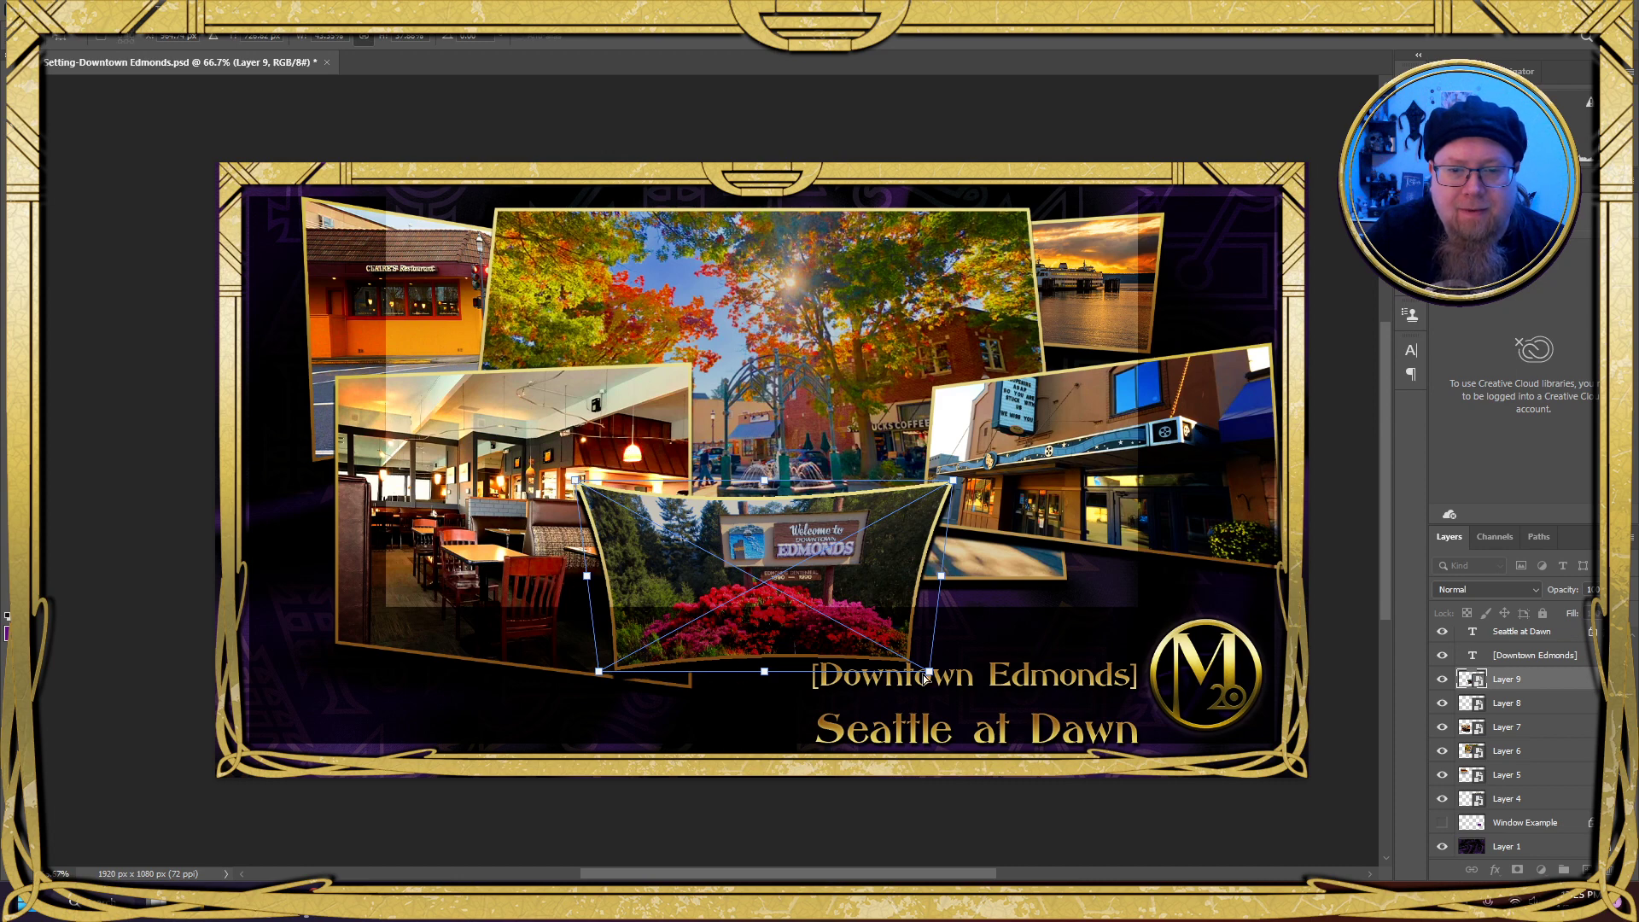
{"action": "left_click_drag", "start_coordinate": [931, 675], "coordinate": [930, 683]}
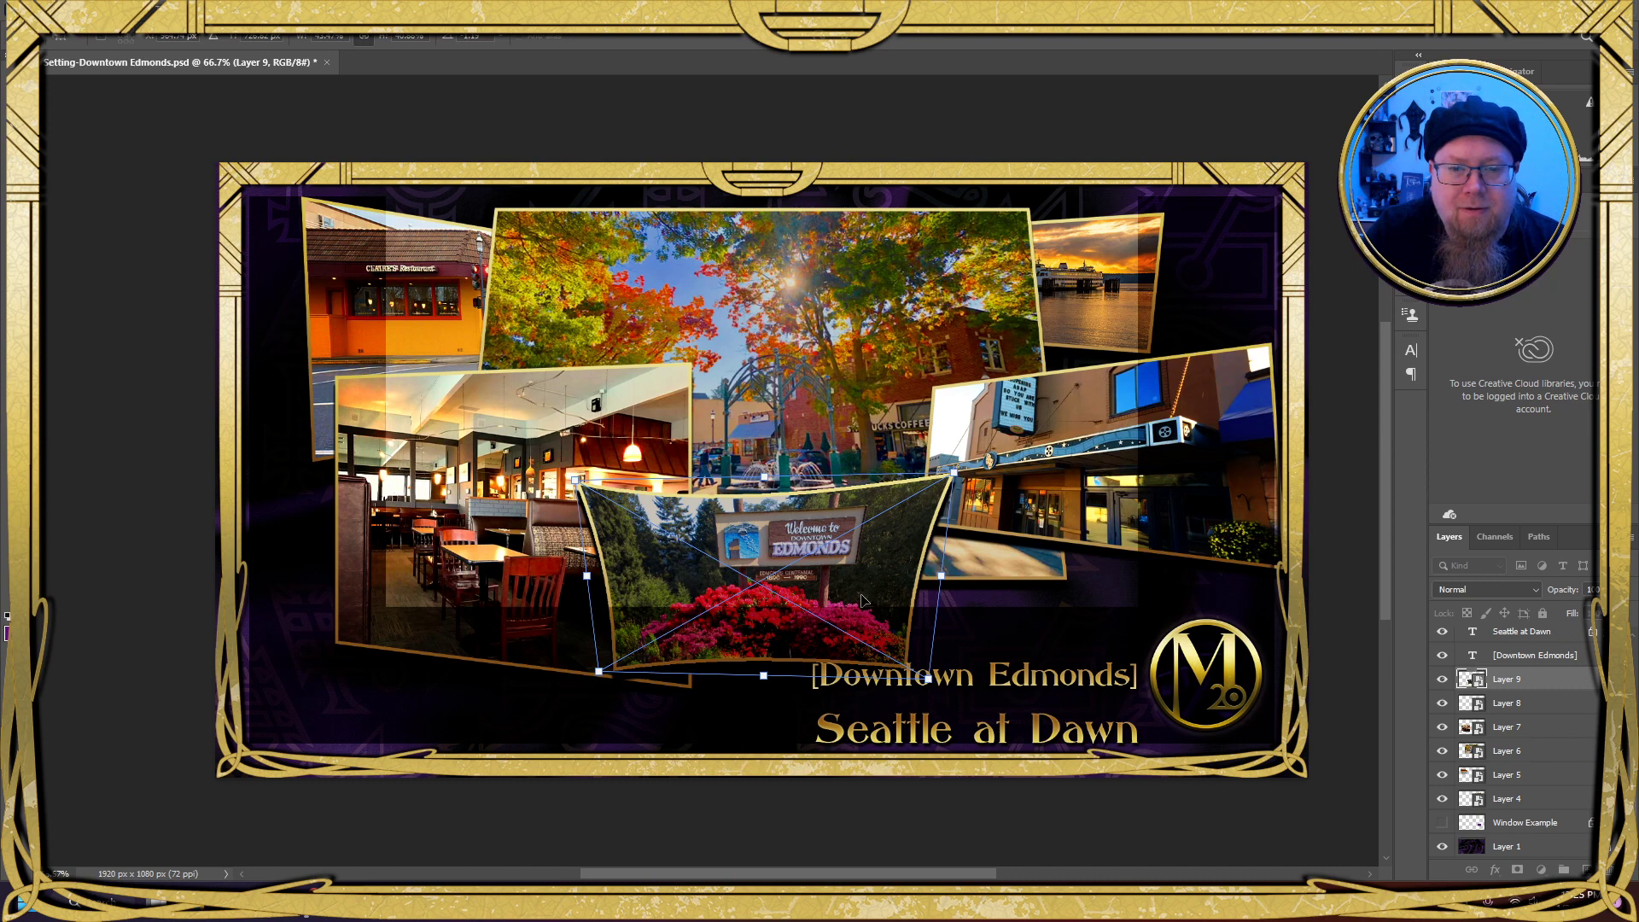
{"action": "key", "text": "Return"}
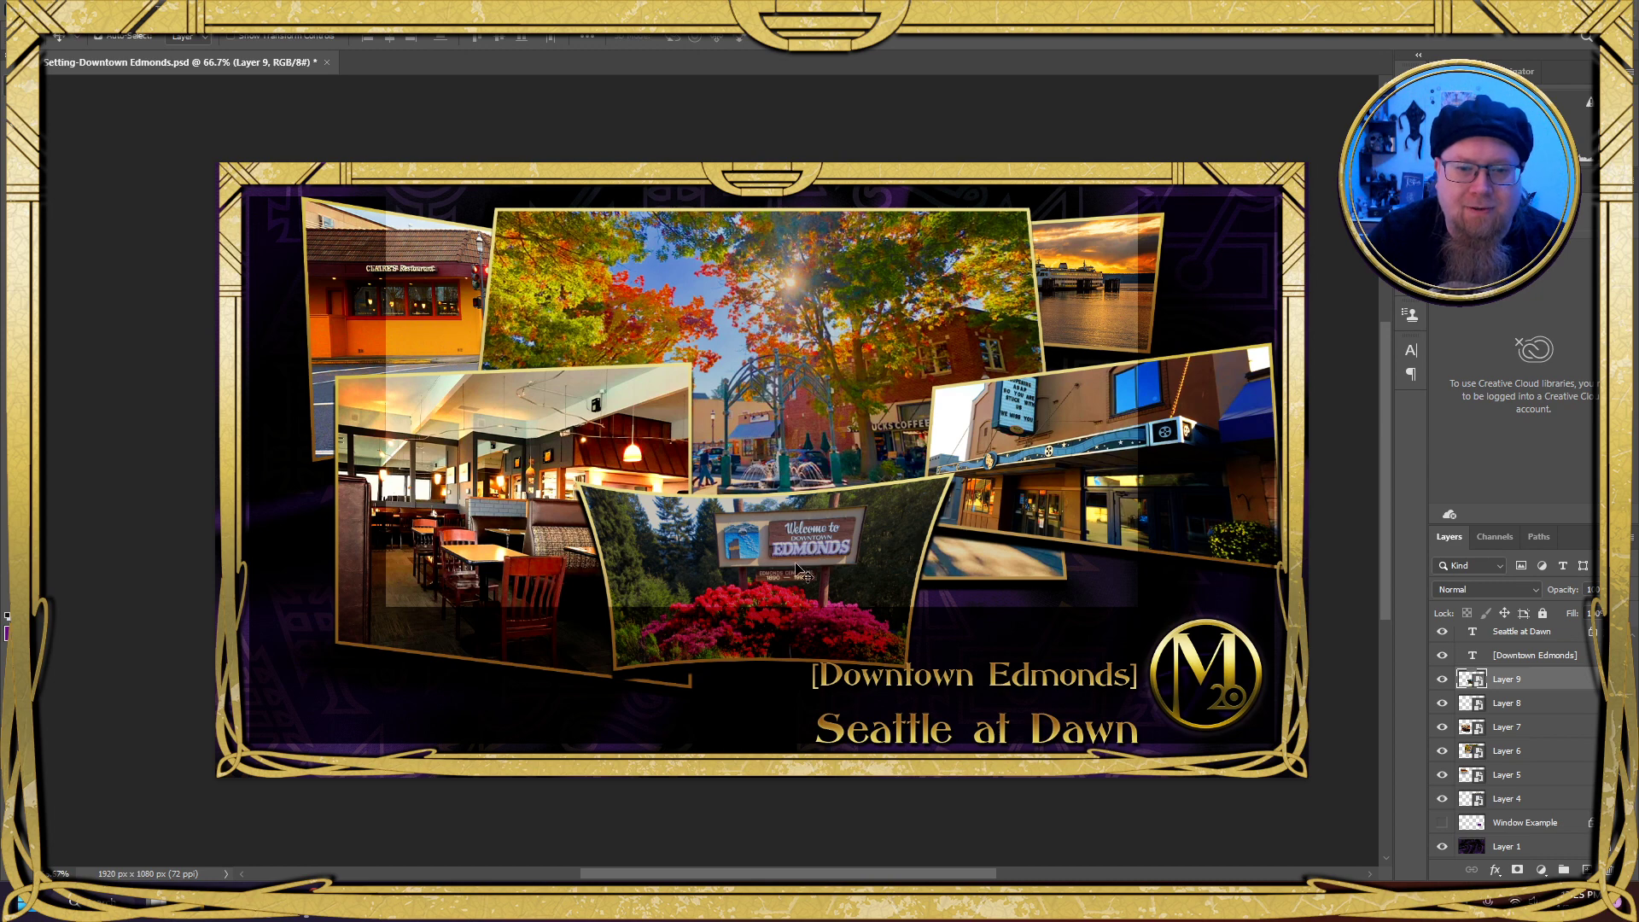
{"action": "left_click_drag", "start_coordinate": [801, 570], "coordinate": [795, 551]}
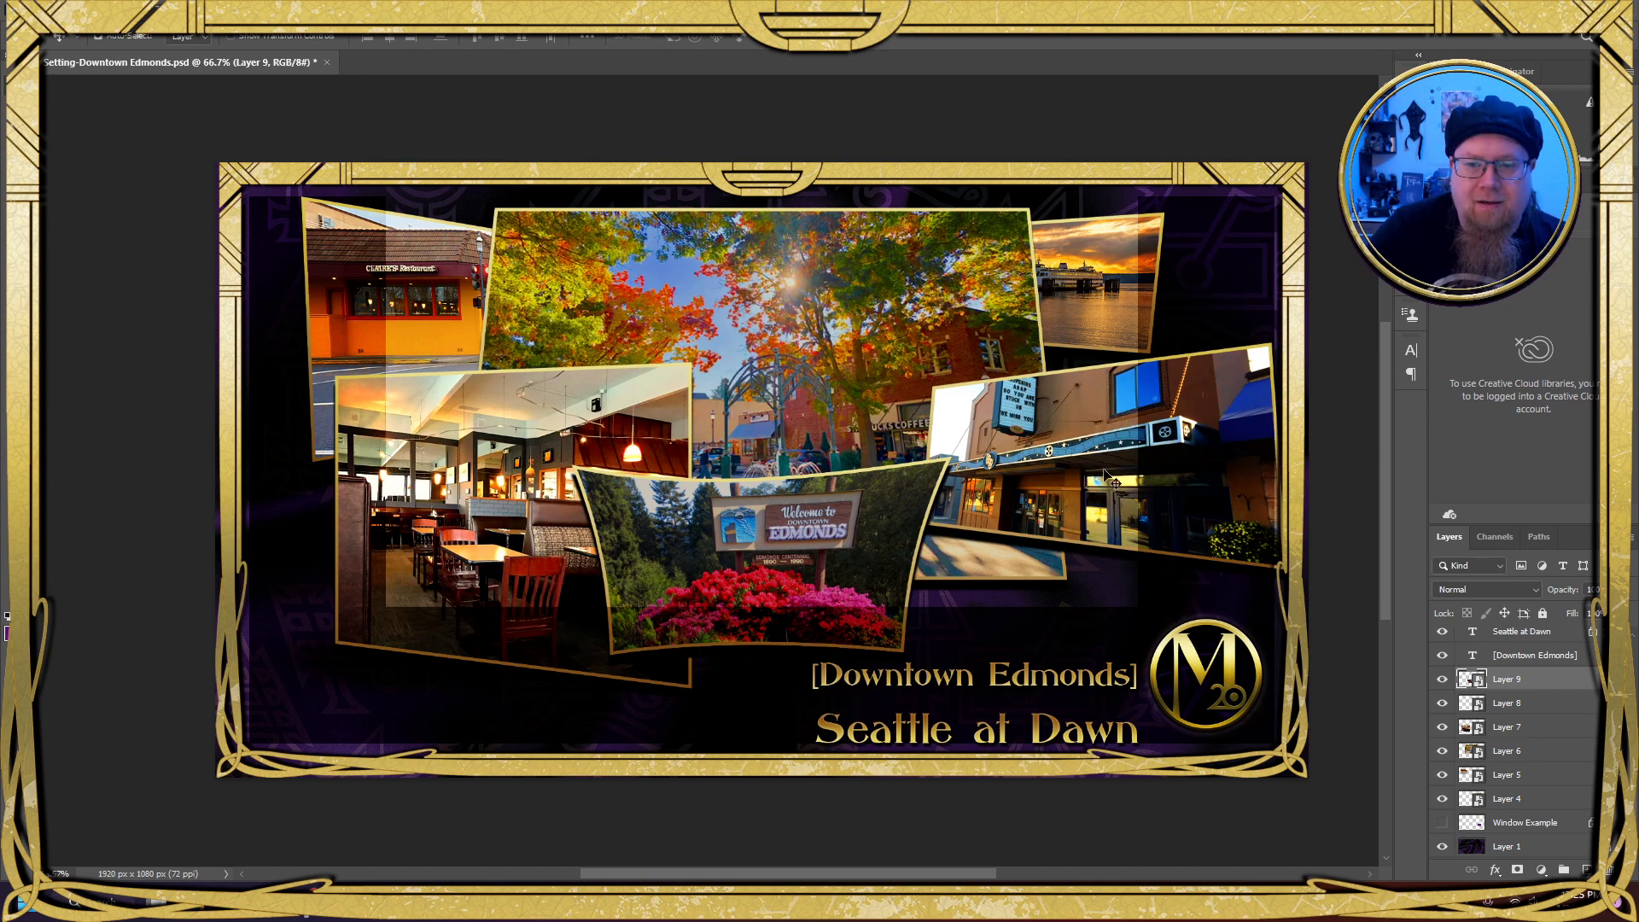
Move the Layer 8 theater photo down and to the left, and warp its upper and lower edges into upward arches
{"action": "left_click_drag", "start_coordinate": [1234, 495], "coordinate": [1190, 533]}
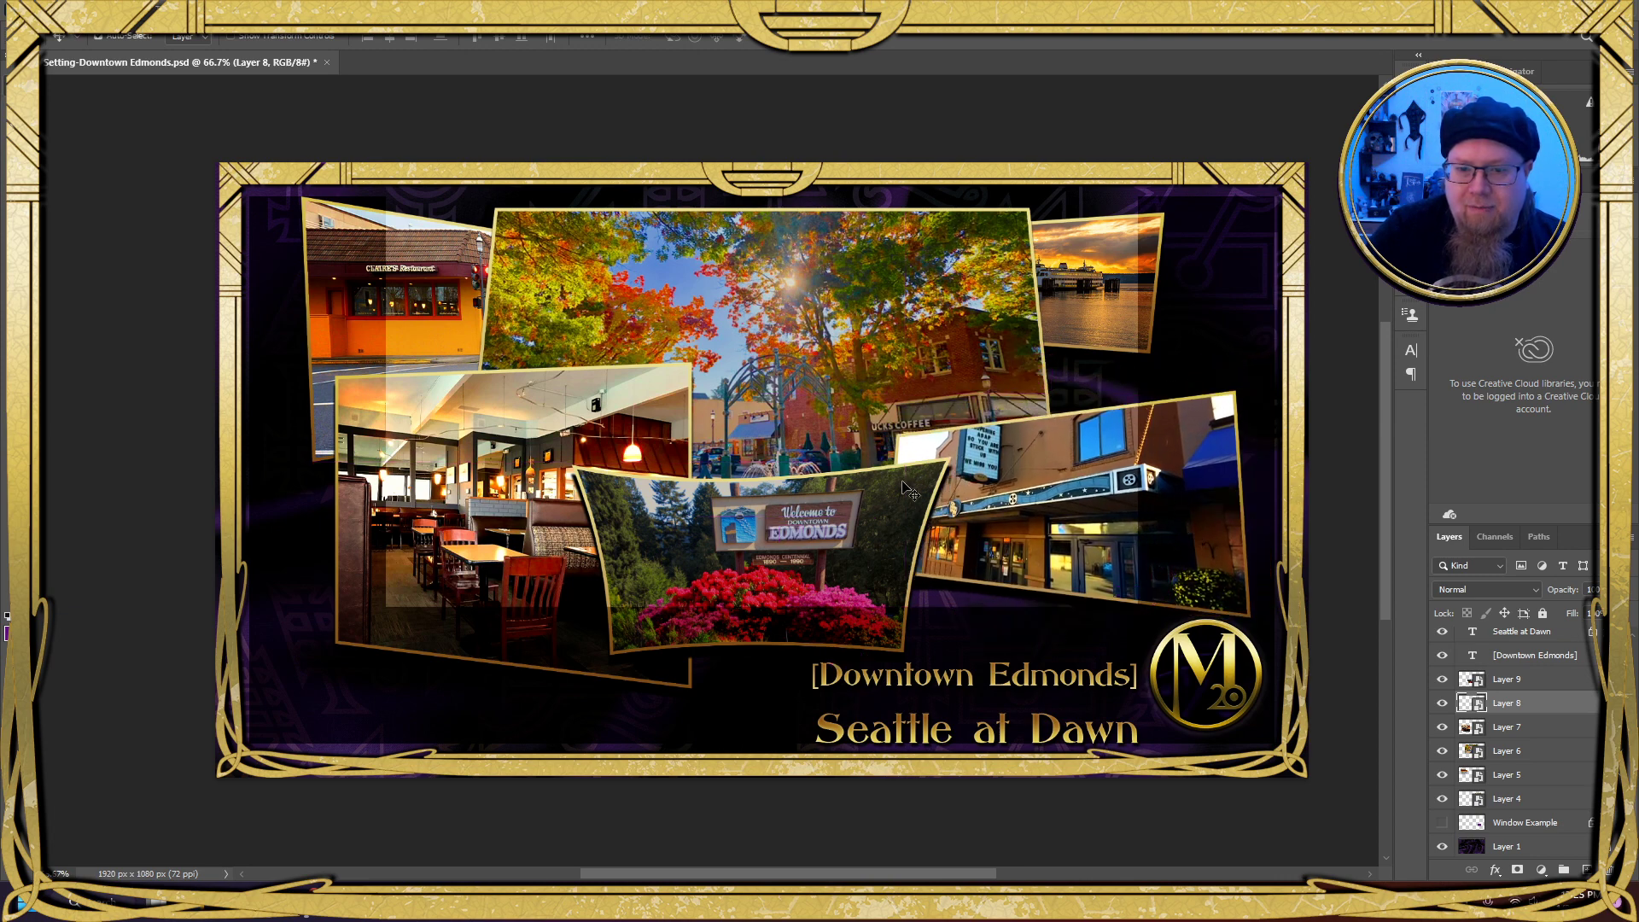
{"action": "left_click", "coordinate": [63, 10]}
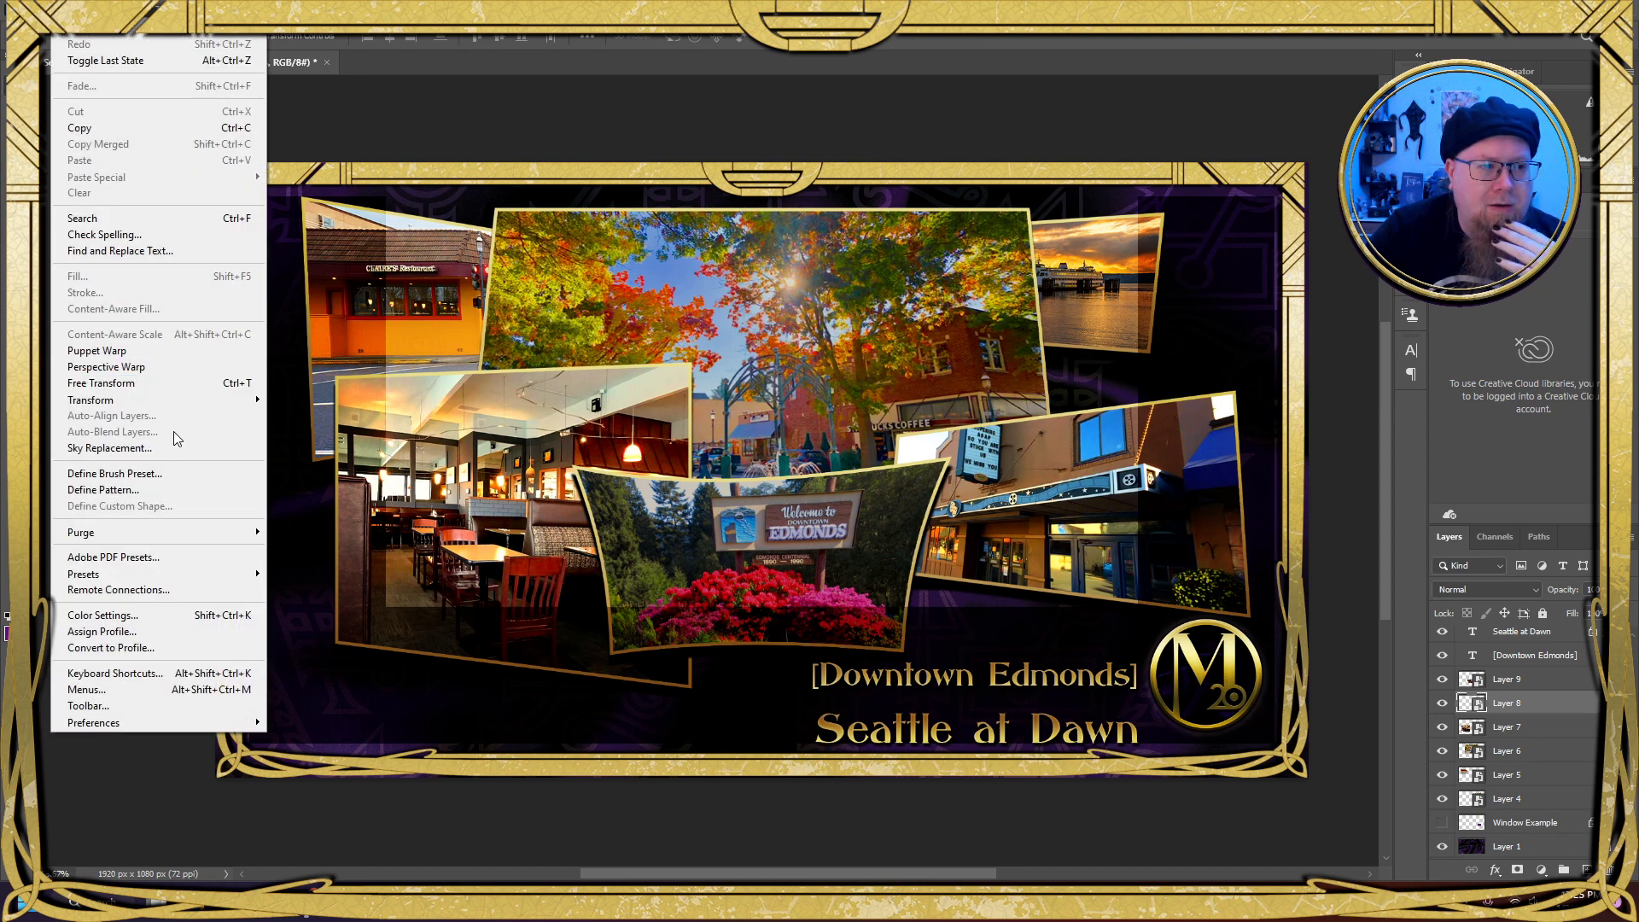
{"action": "mouse_move", "coordinate": [179, 401]}
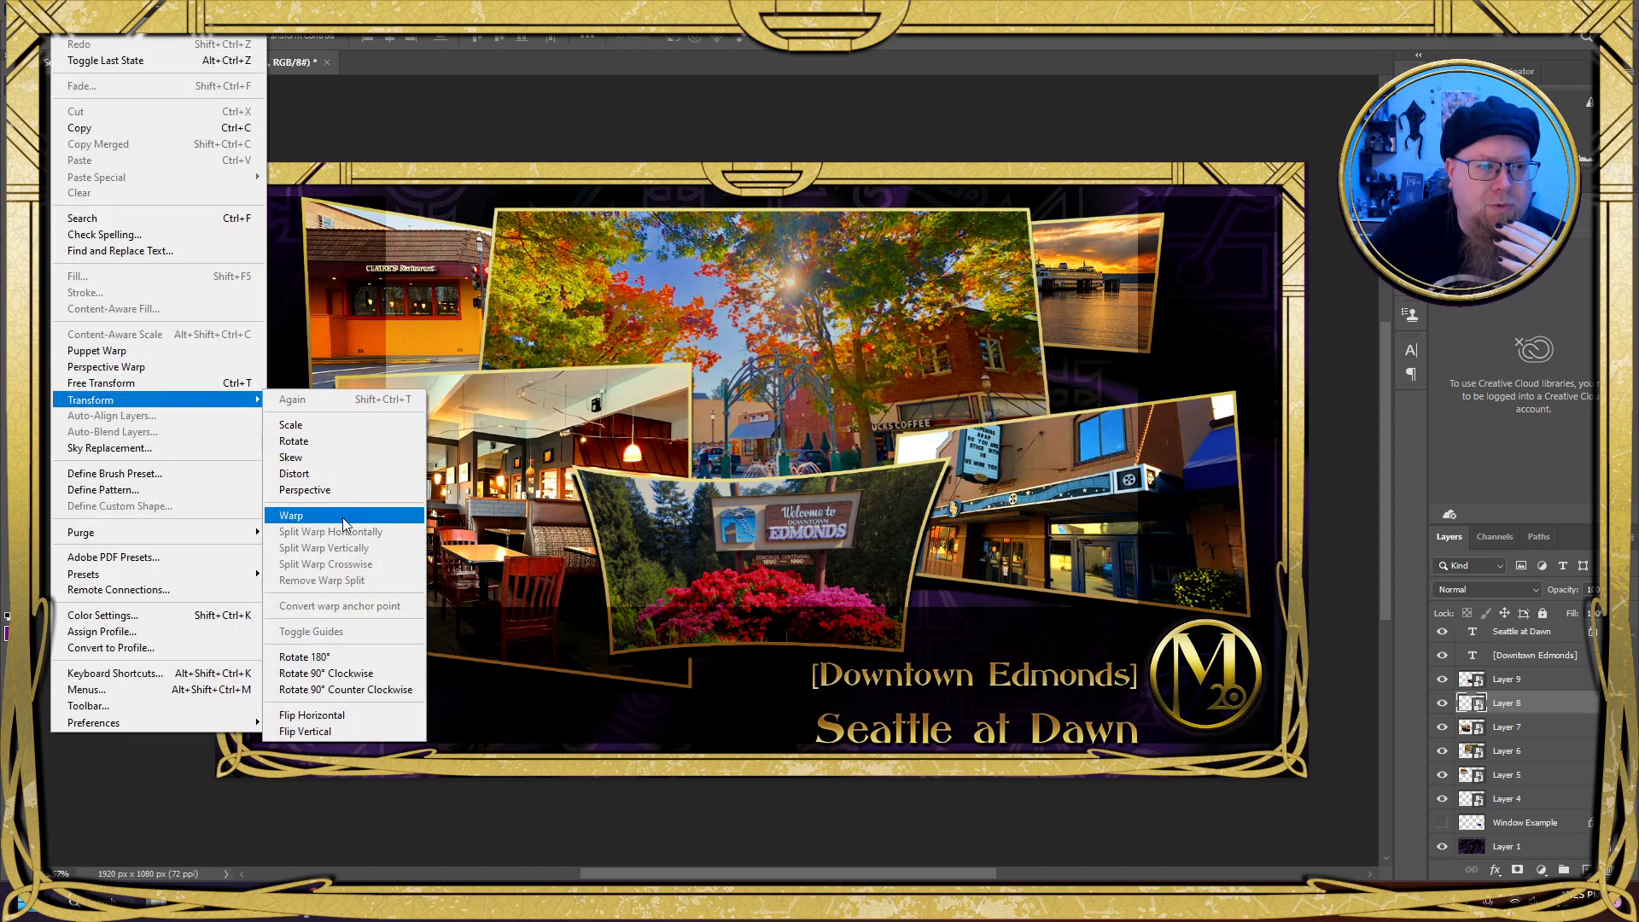
{"action": "left_click", "coordinate": [293, 516]}
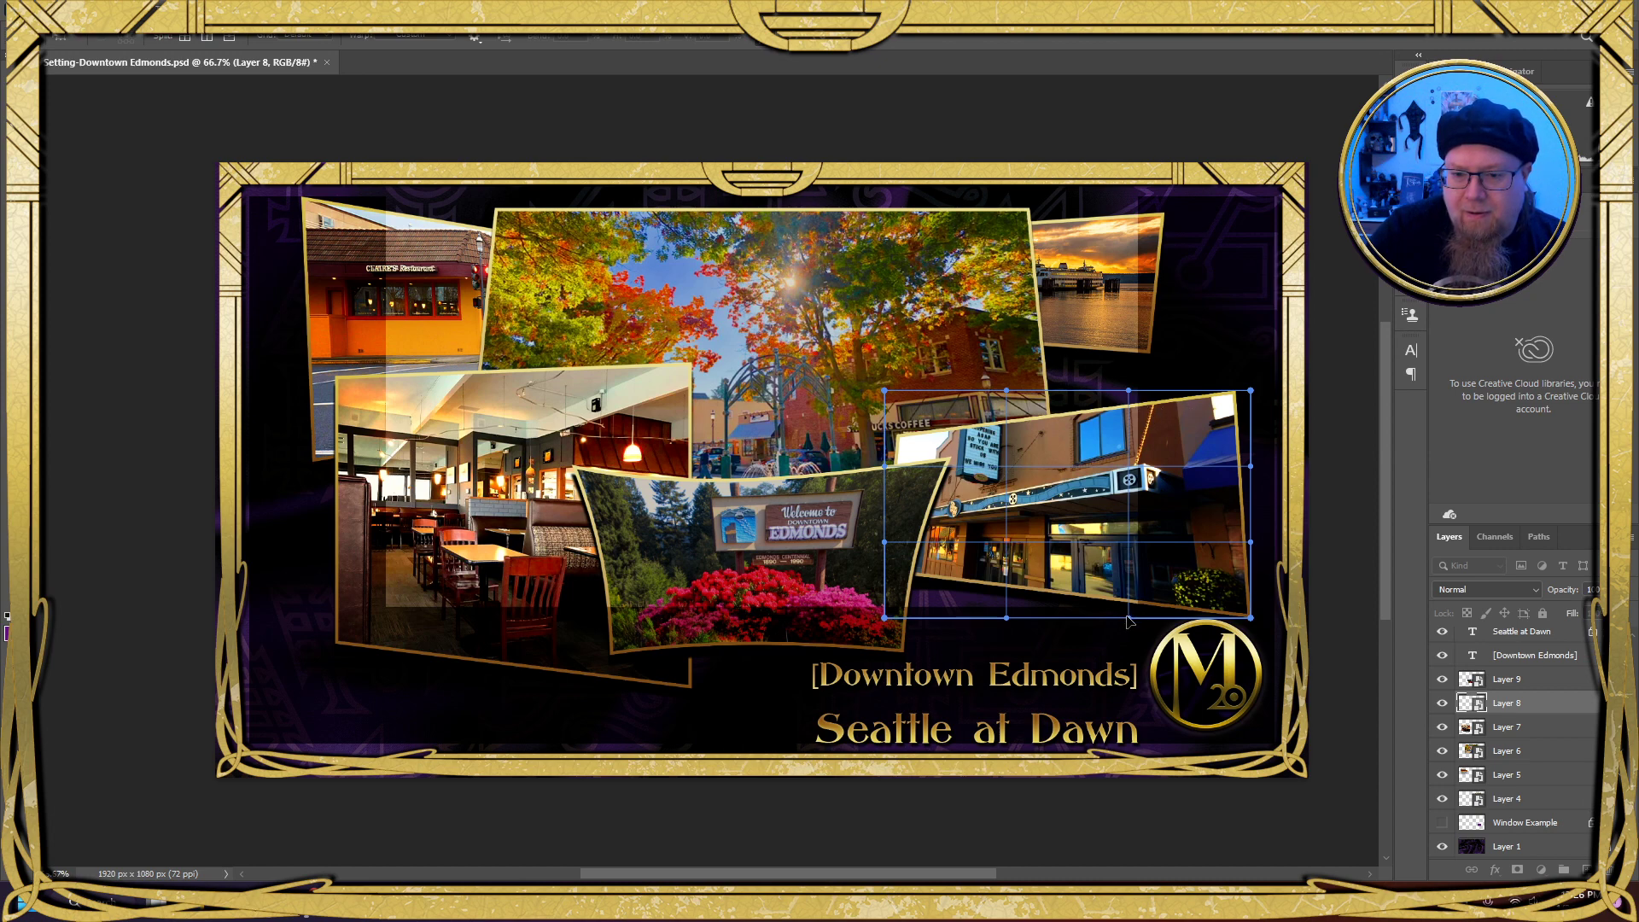
{"action": "left_click_drag", "start_coordinate": [1128, 622], "coordinate": [1123, 603]}
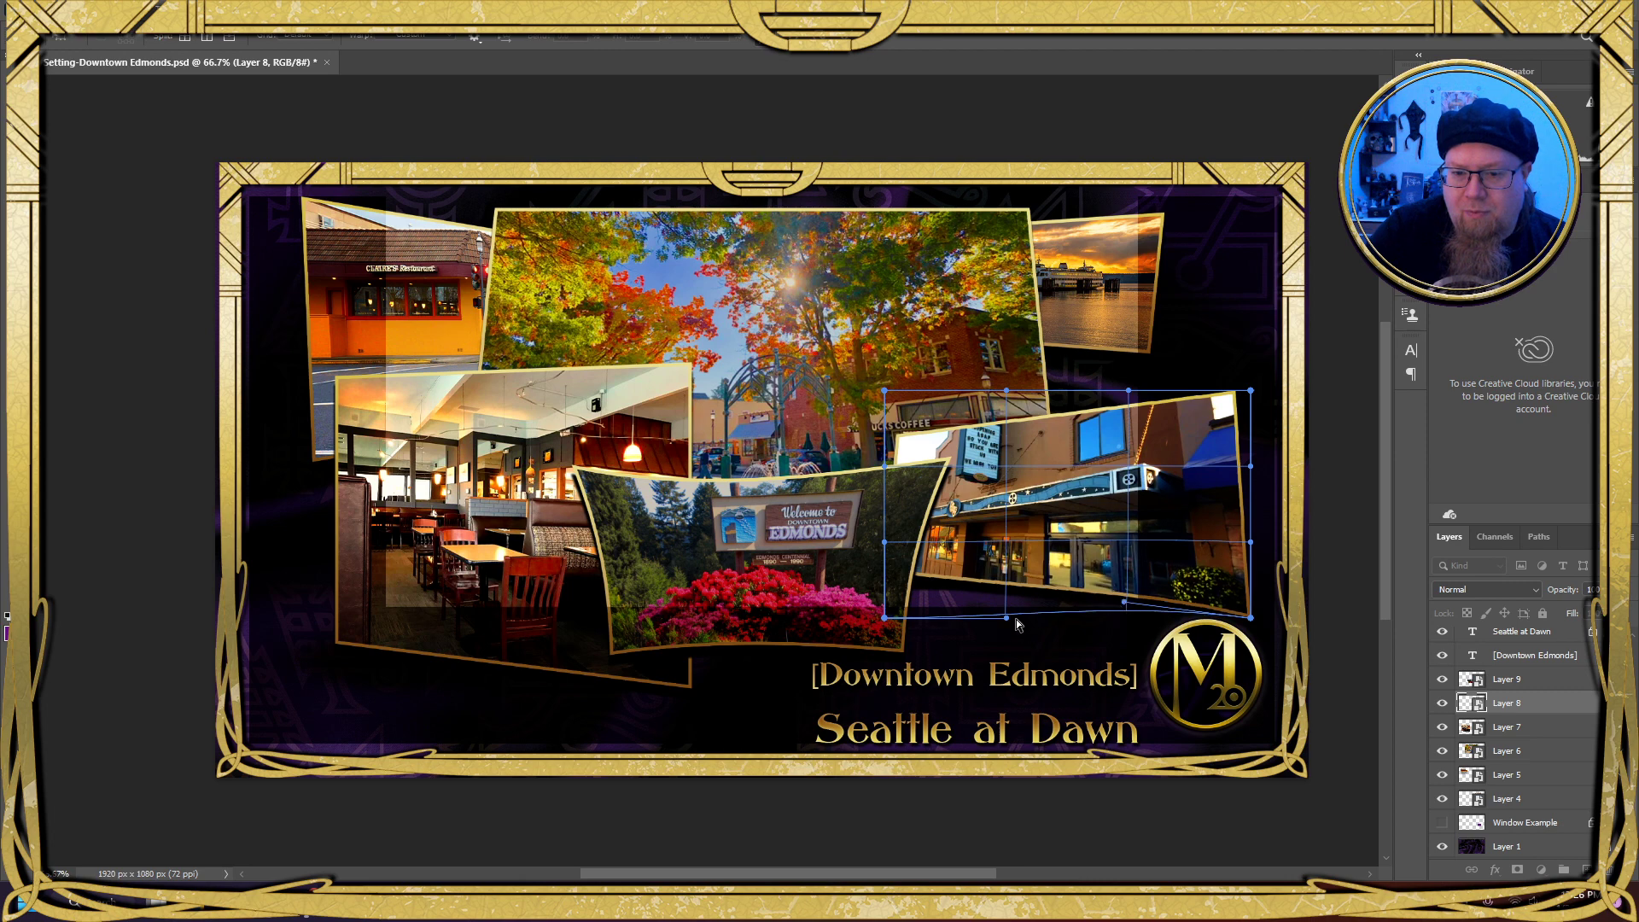
{"action": "left_click_drag", "start_coordinate": [1007, 617], "coordinate": [1009, 592]}
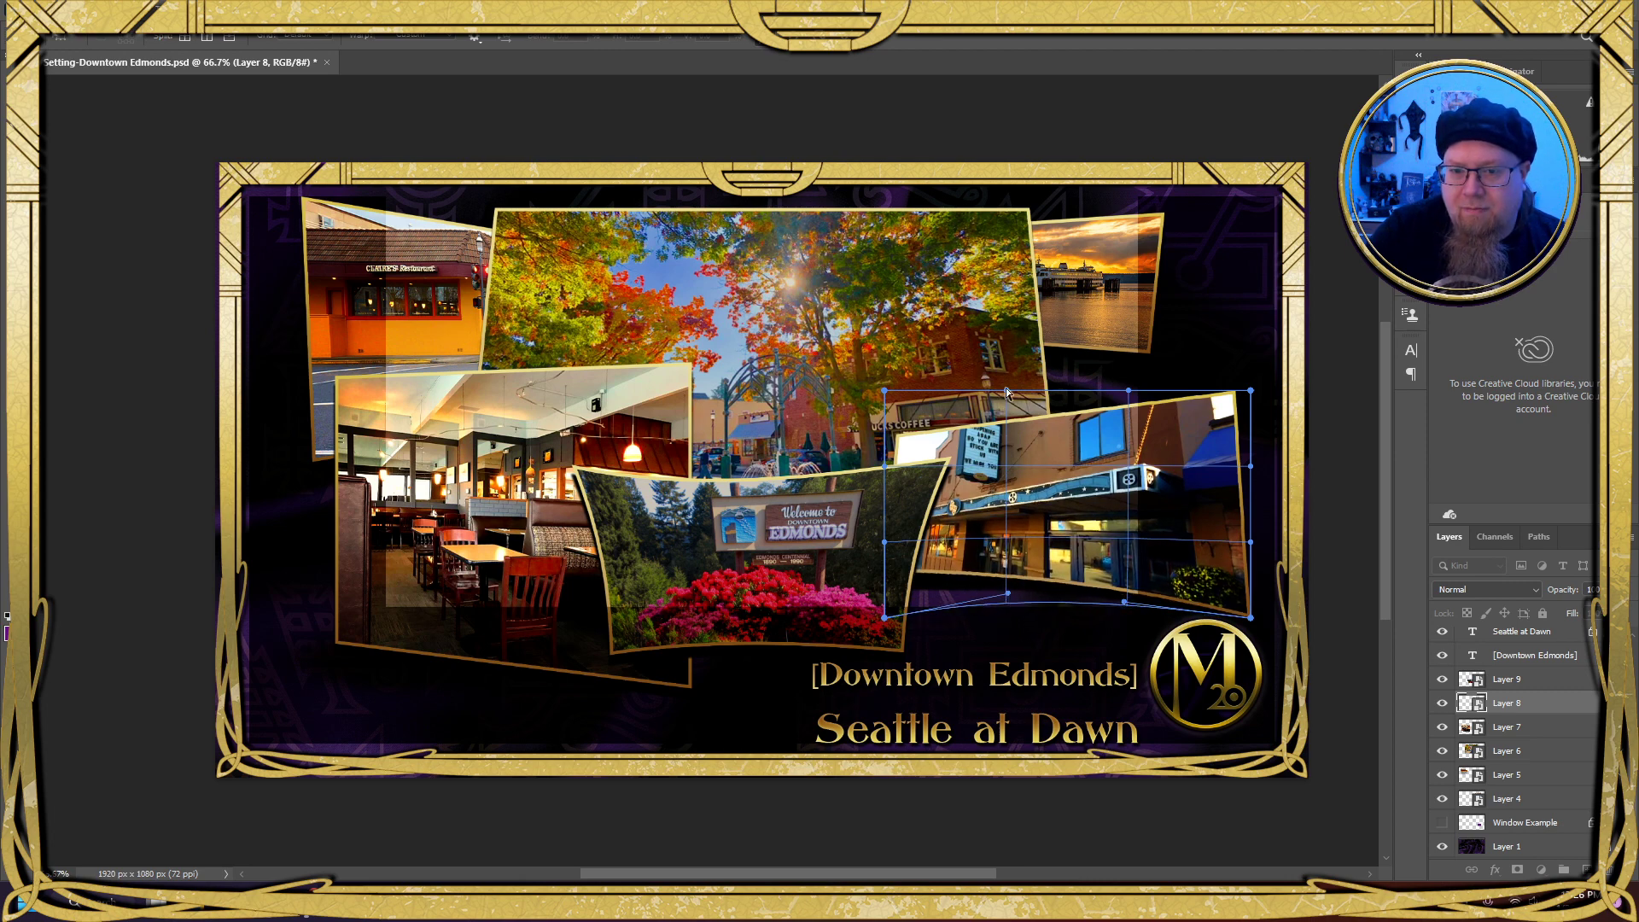
{"action": "left_click_drag", "start_coordinate": [1007, 389], "coordinate": [1009, 368]}
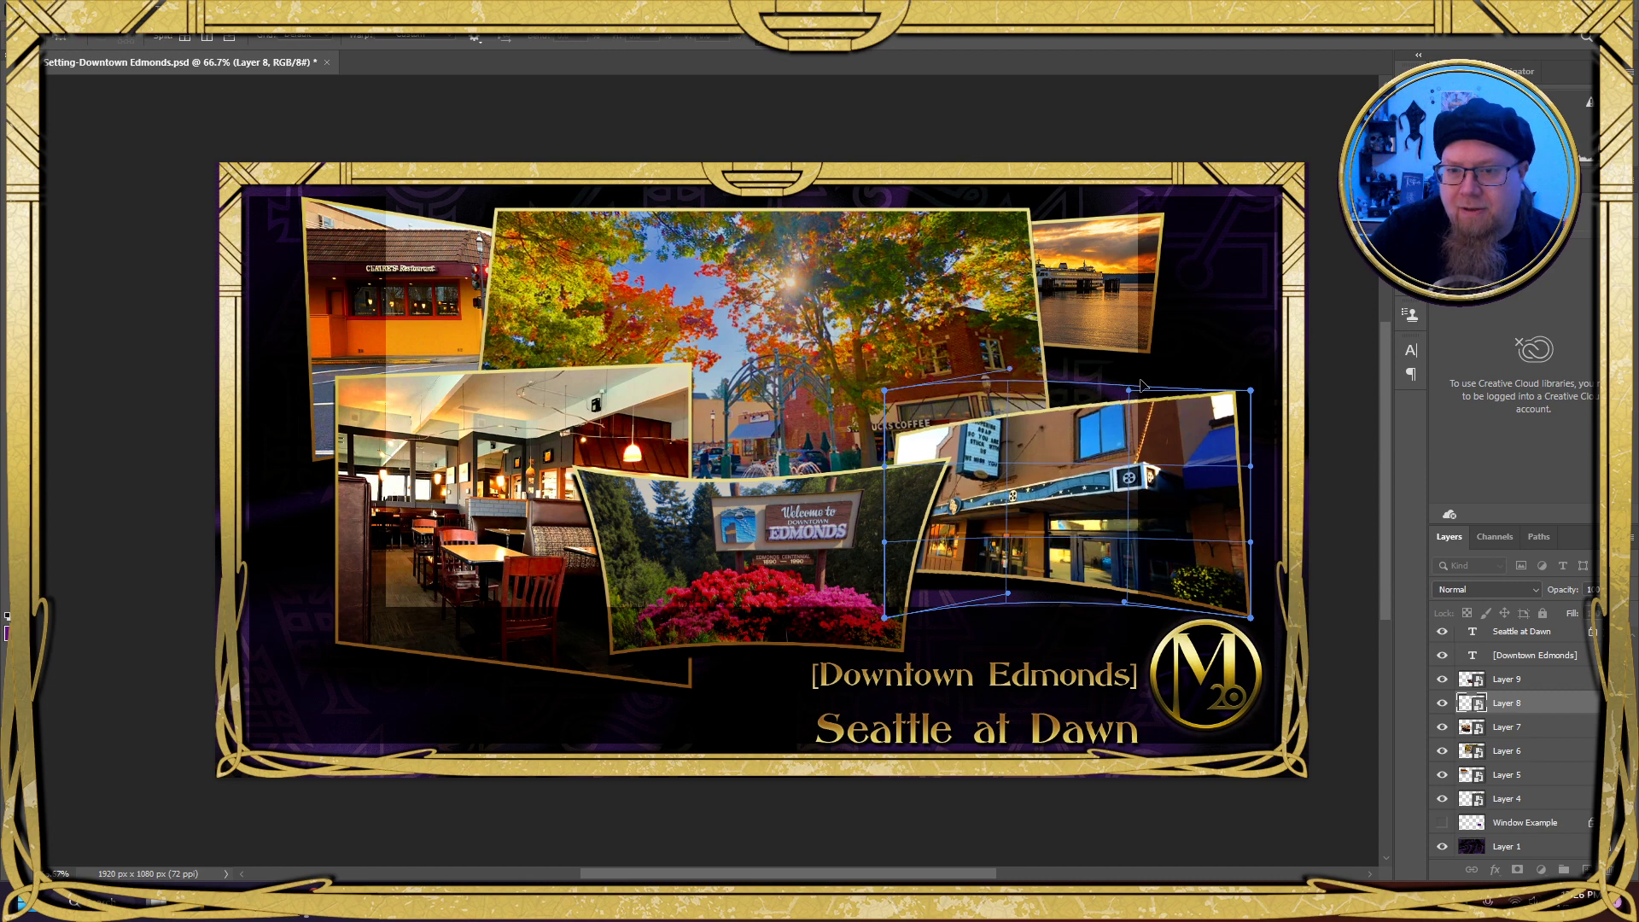
{"action": "mouse_move", "coordinate": [1129, 391]}
{"action": "left_mouse_down"}
{"action": "mouse_move", "coordinate": [1134, 372]}
{"action": "mouse_move", "coordinate": [1110, 383]}
{"action": "left_mouse_up"}
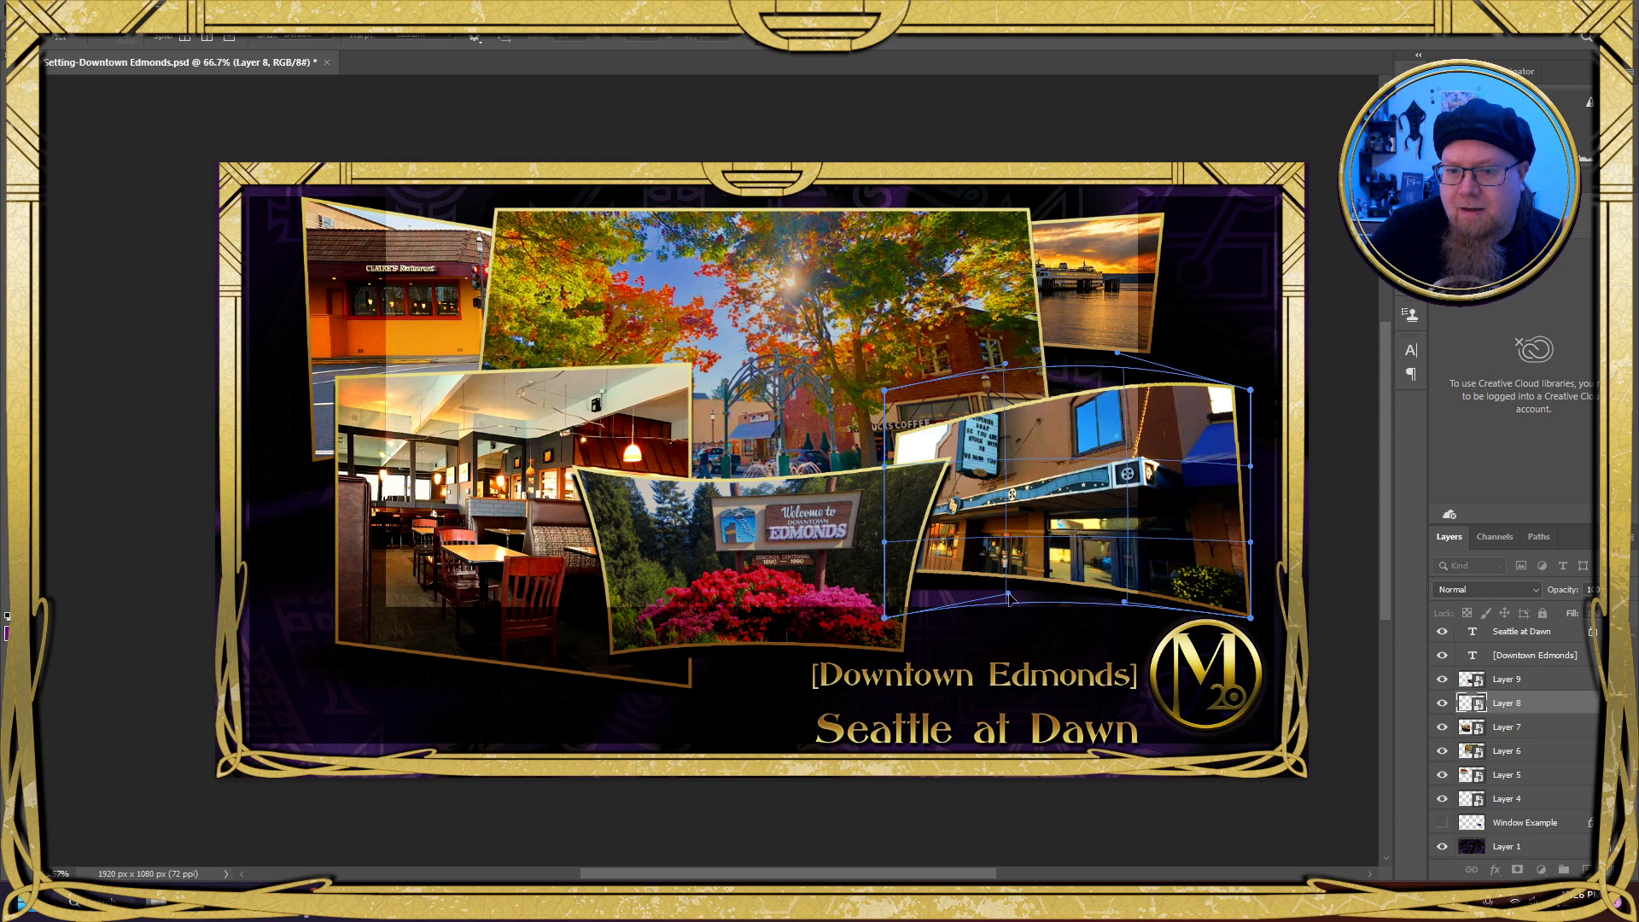
{"action": "left_click_drag", "start_coordinate": [1010, 598], "coordinate": [1009, 589]}
{"action": "left_click_drag", "start_coordinate": [1125, 605], "coordinate": [1121, 598]}
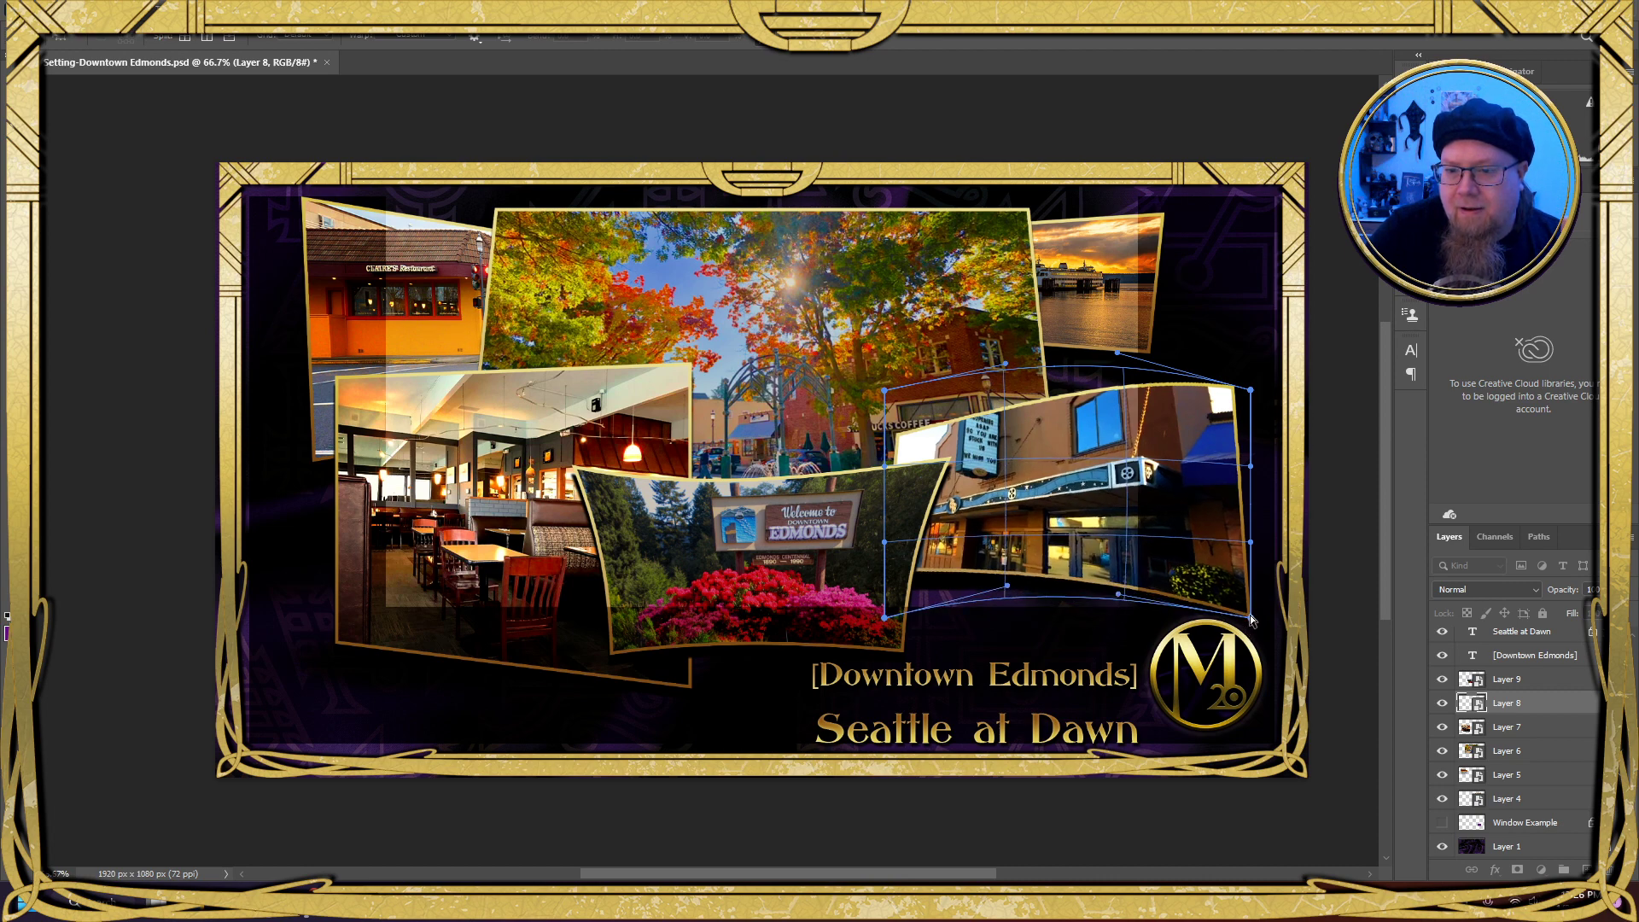
Within the same warp, pull the theater photo's lower-right corner down, bulge its right edge outward and bow its left edge slightly inward
{"action": "left_click_drag", "start_coordinate": [1251, 617], "coordinate": [1256, 640]}
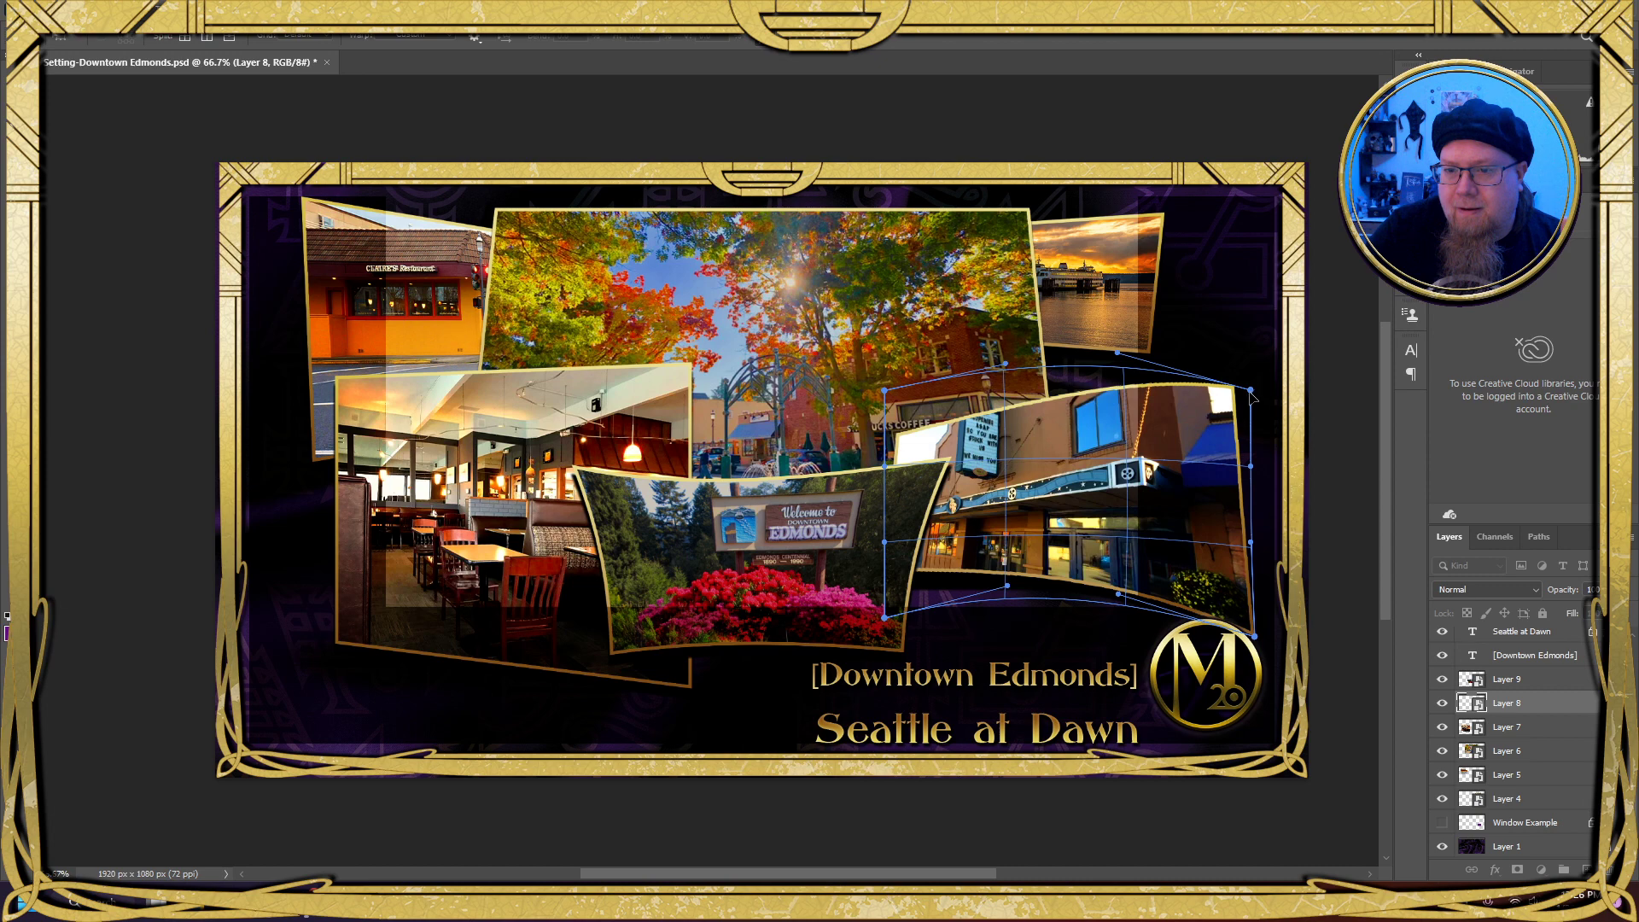
{"action": "left_click_drag", "start_coordinate": [1251, 392], "coordinate": [1253, 395]}
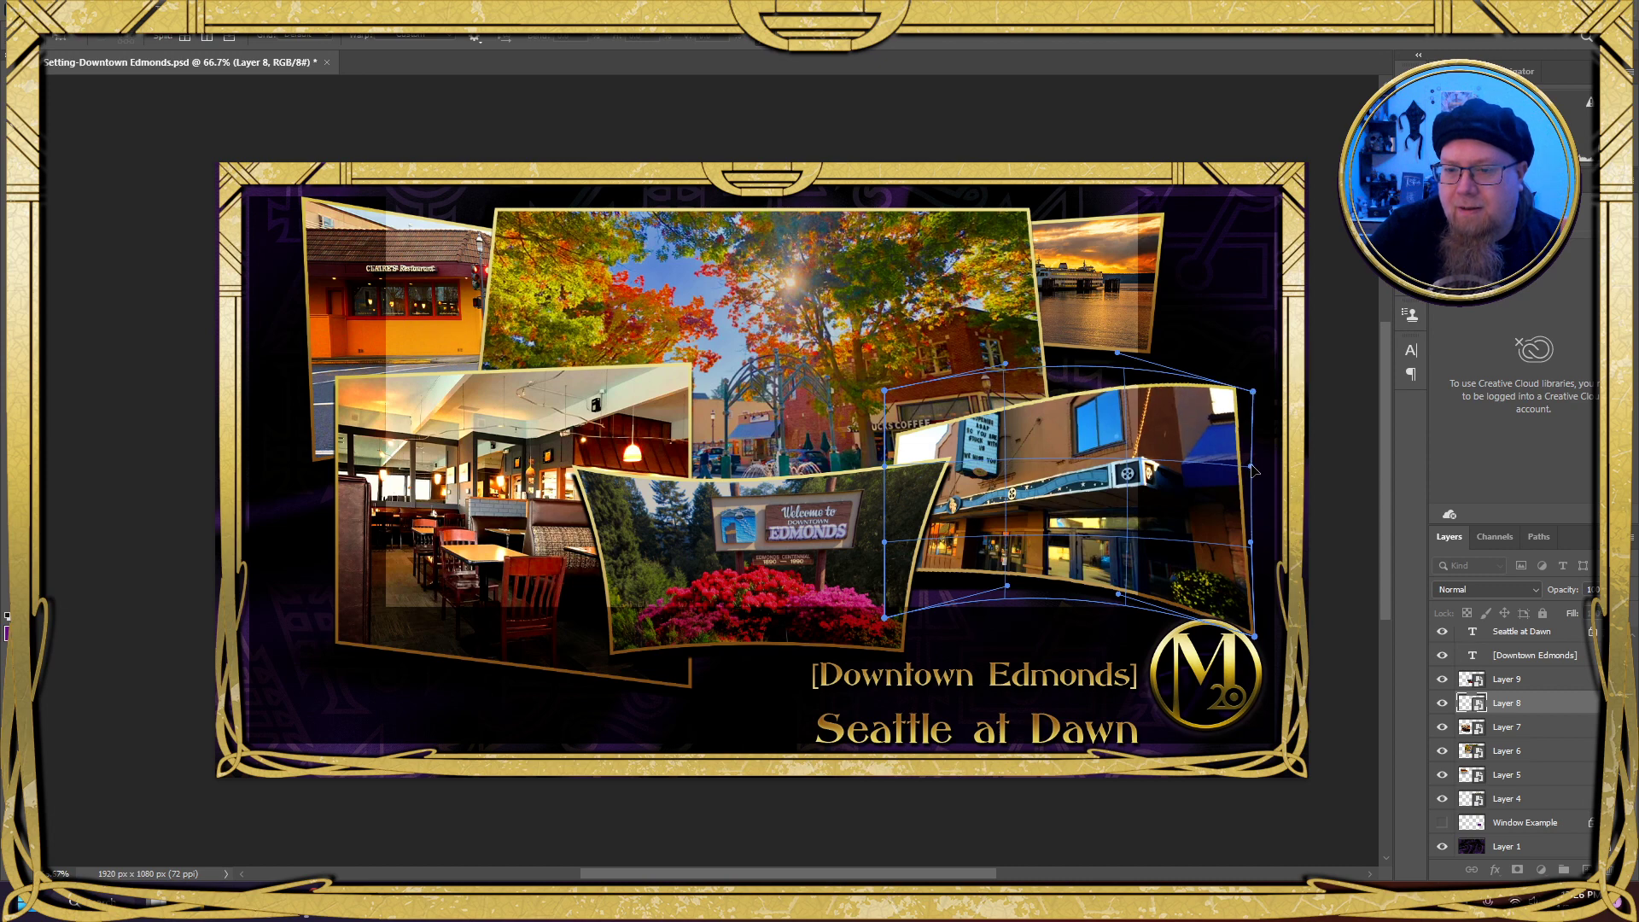
{"action": "left_click_drag", "start_coordinate": [1252, 467], "coordinate": [1262, 467]}
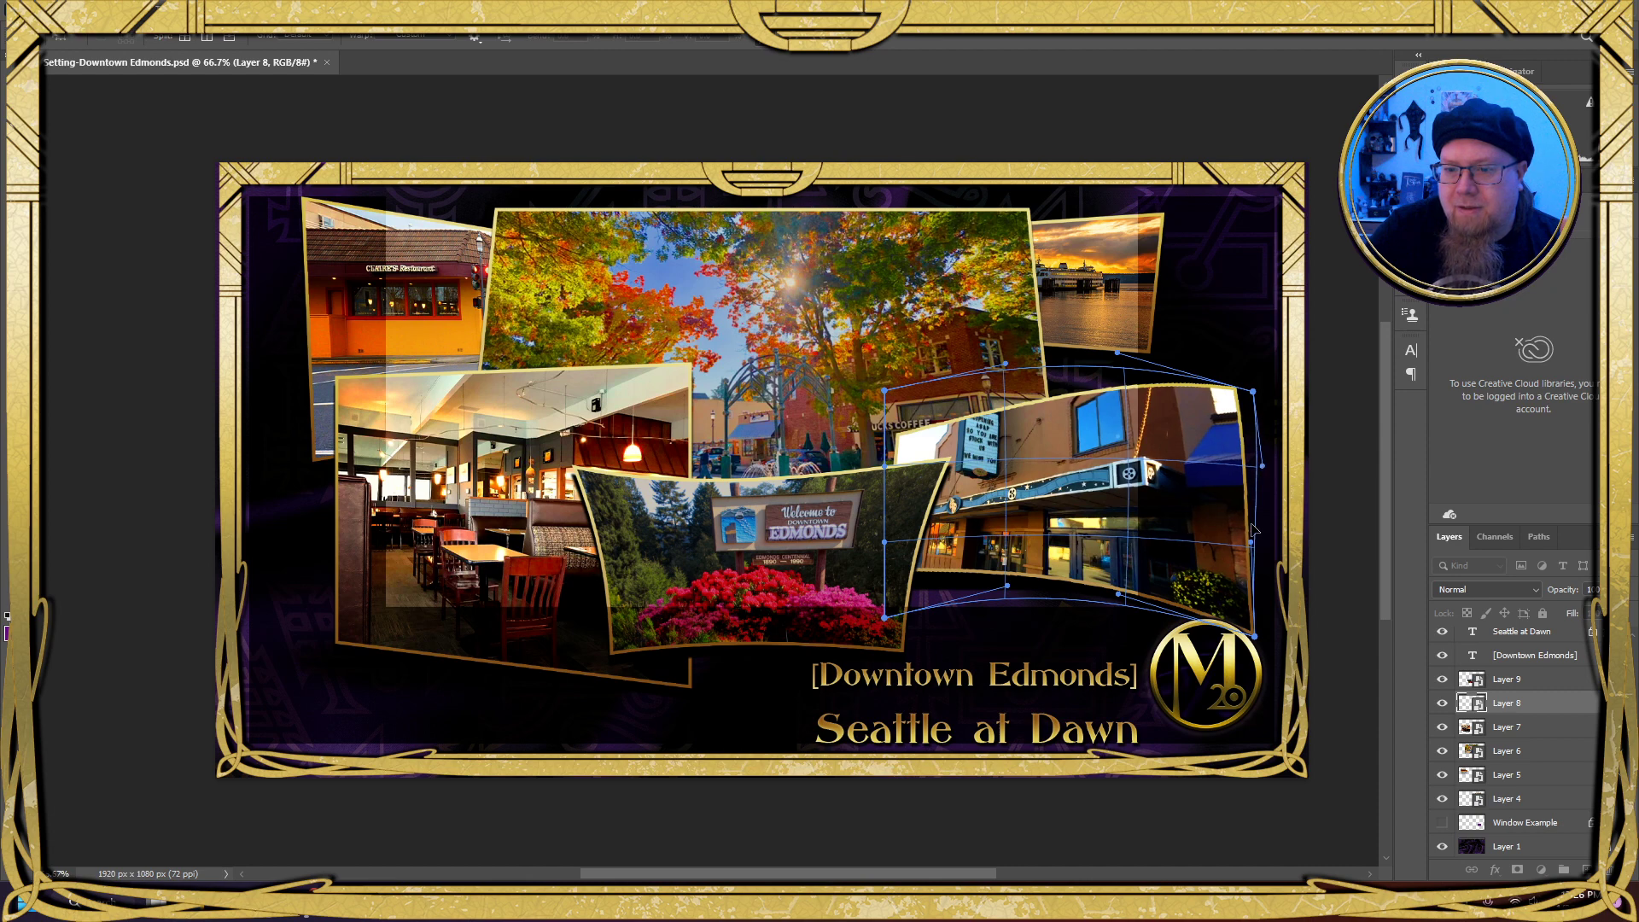
{"action": "left_click_drag", "start_coordinate": [1252, 543], "coordinate": [1264, 544]}
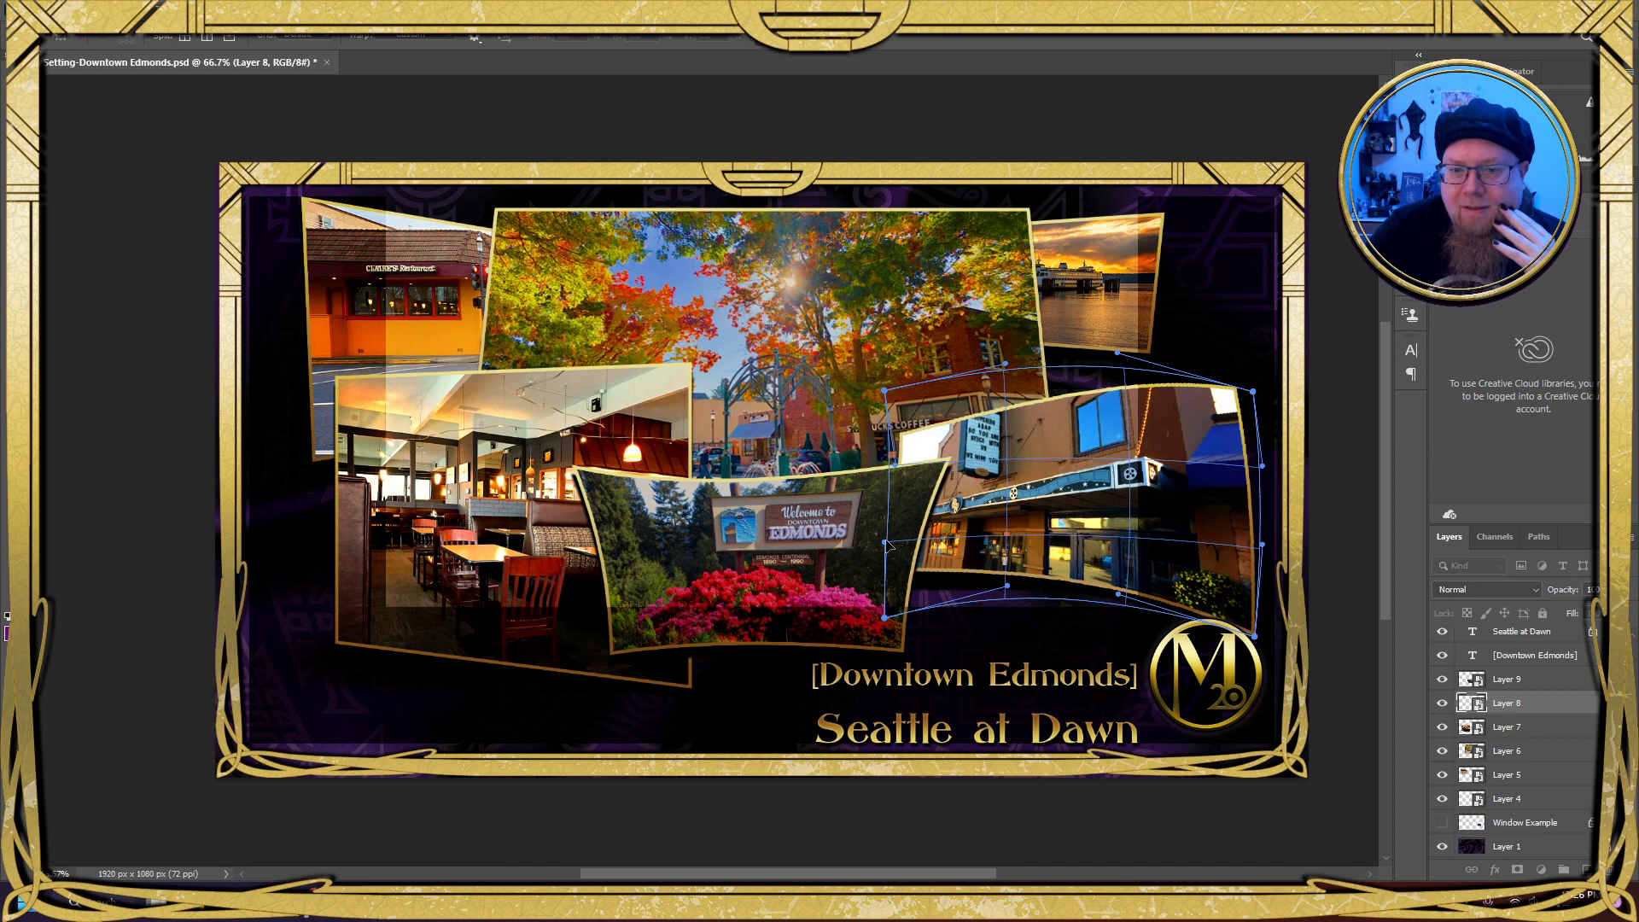
{"action": "left_click_drag", "start_coordinate": [887, 541], "coordinate": [895, 540]}
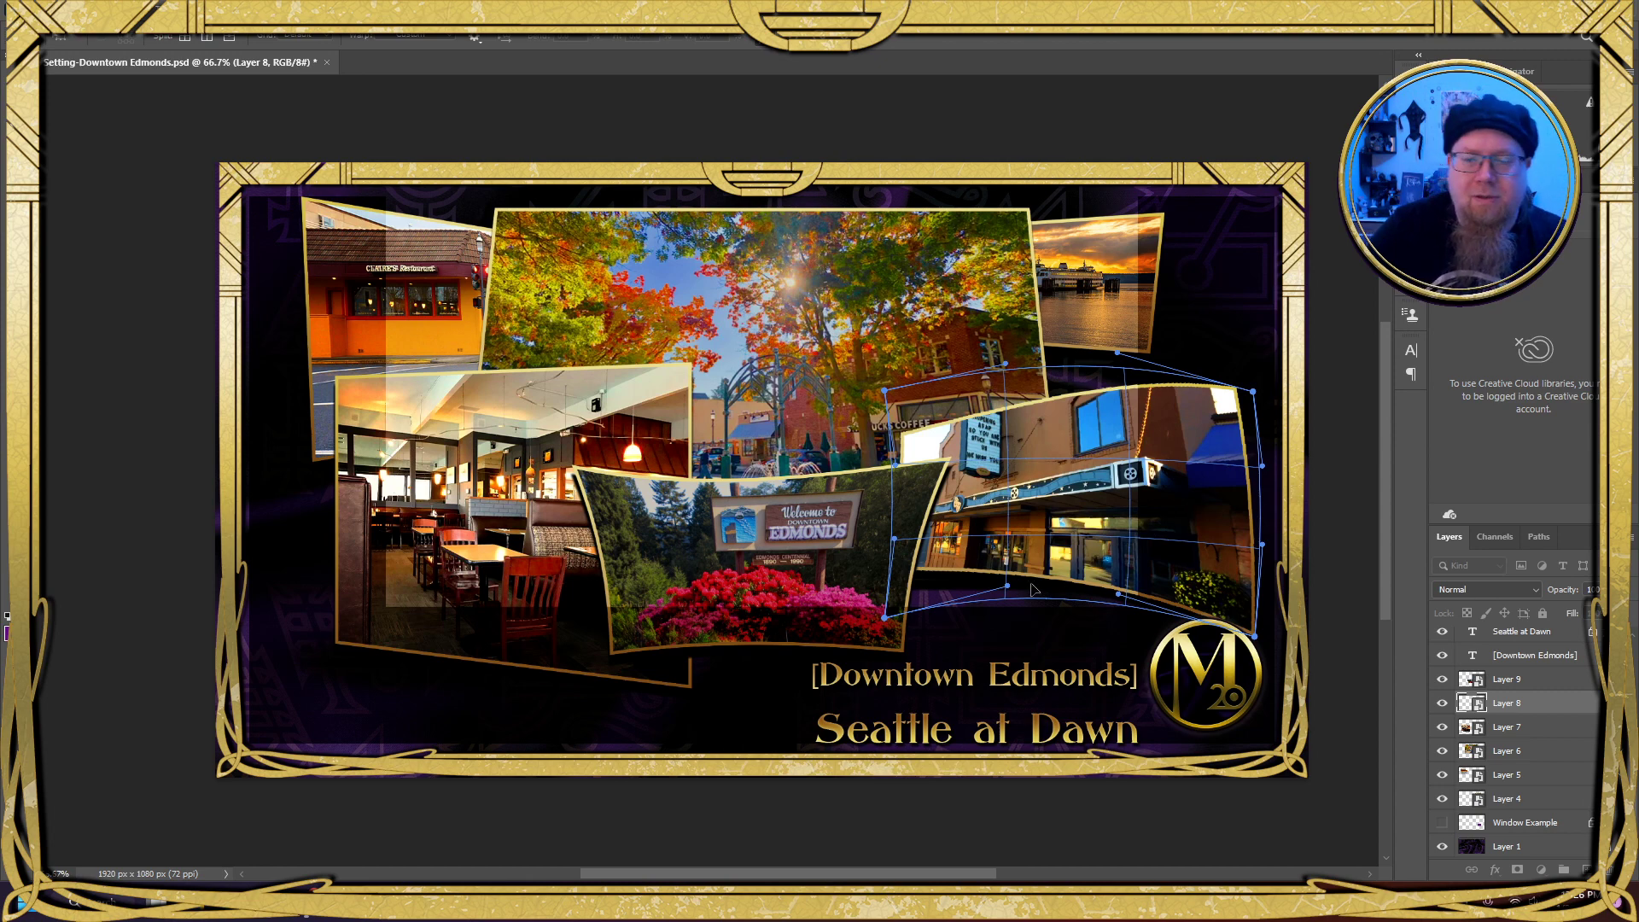
Apply a perspective transform that slightly heightens the theater photo's right side and shifts its left edge a little down
{"action": "left_click", "coordinate": [64, 9]}
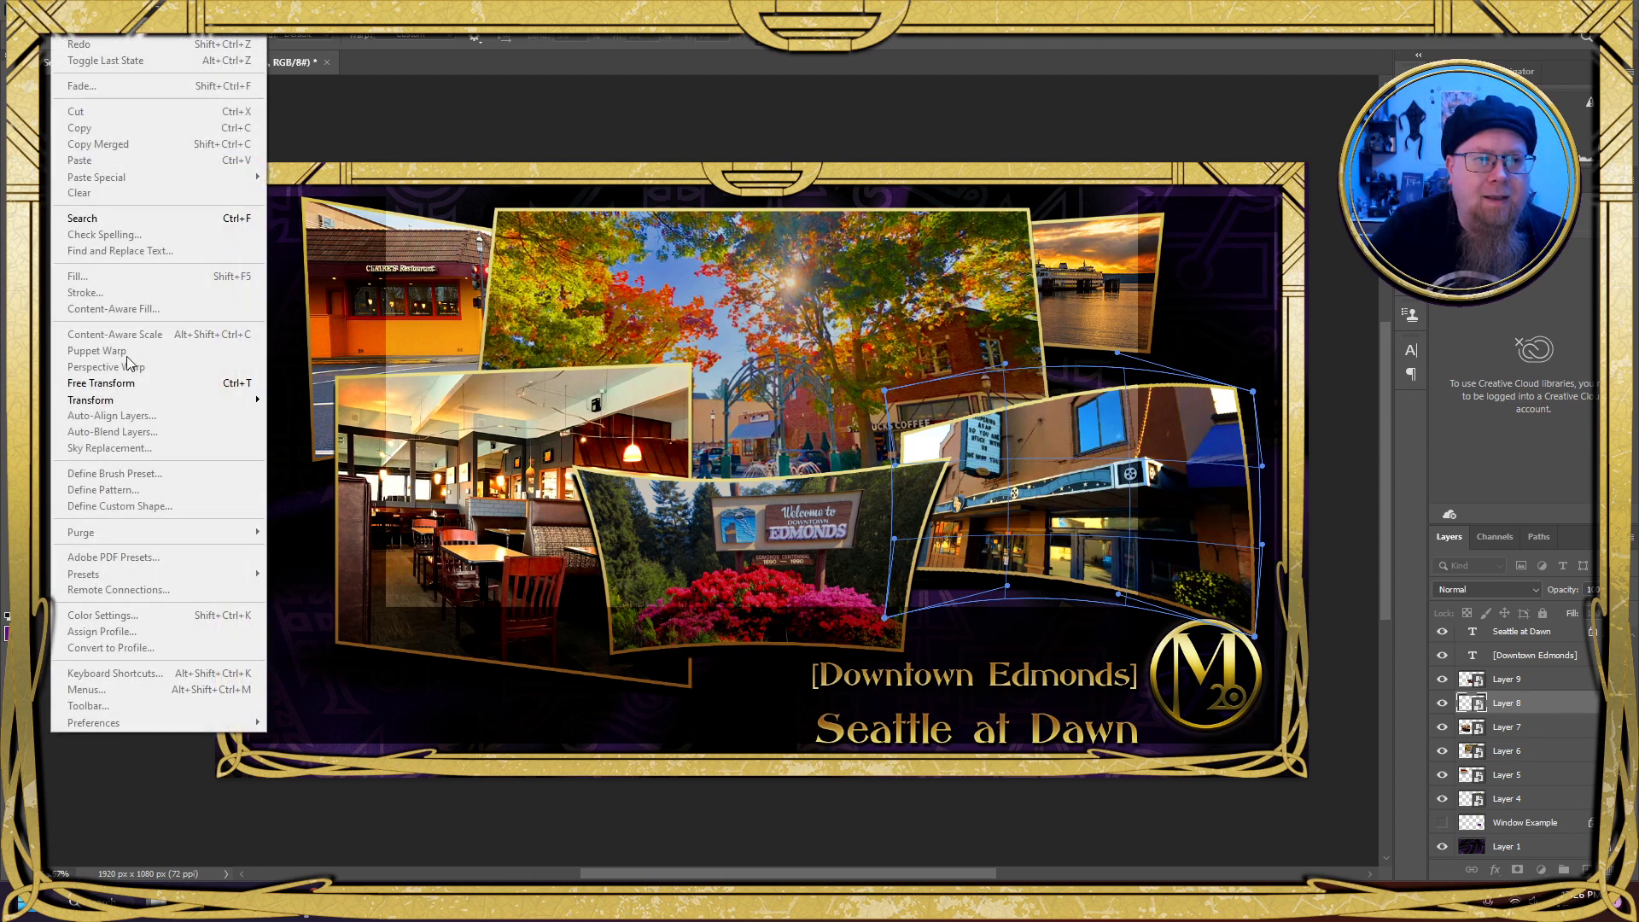
{"action": "mouse_move", "coordinate": [145, 401]}
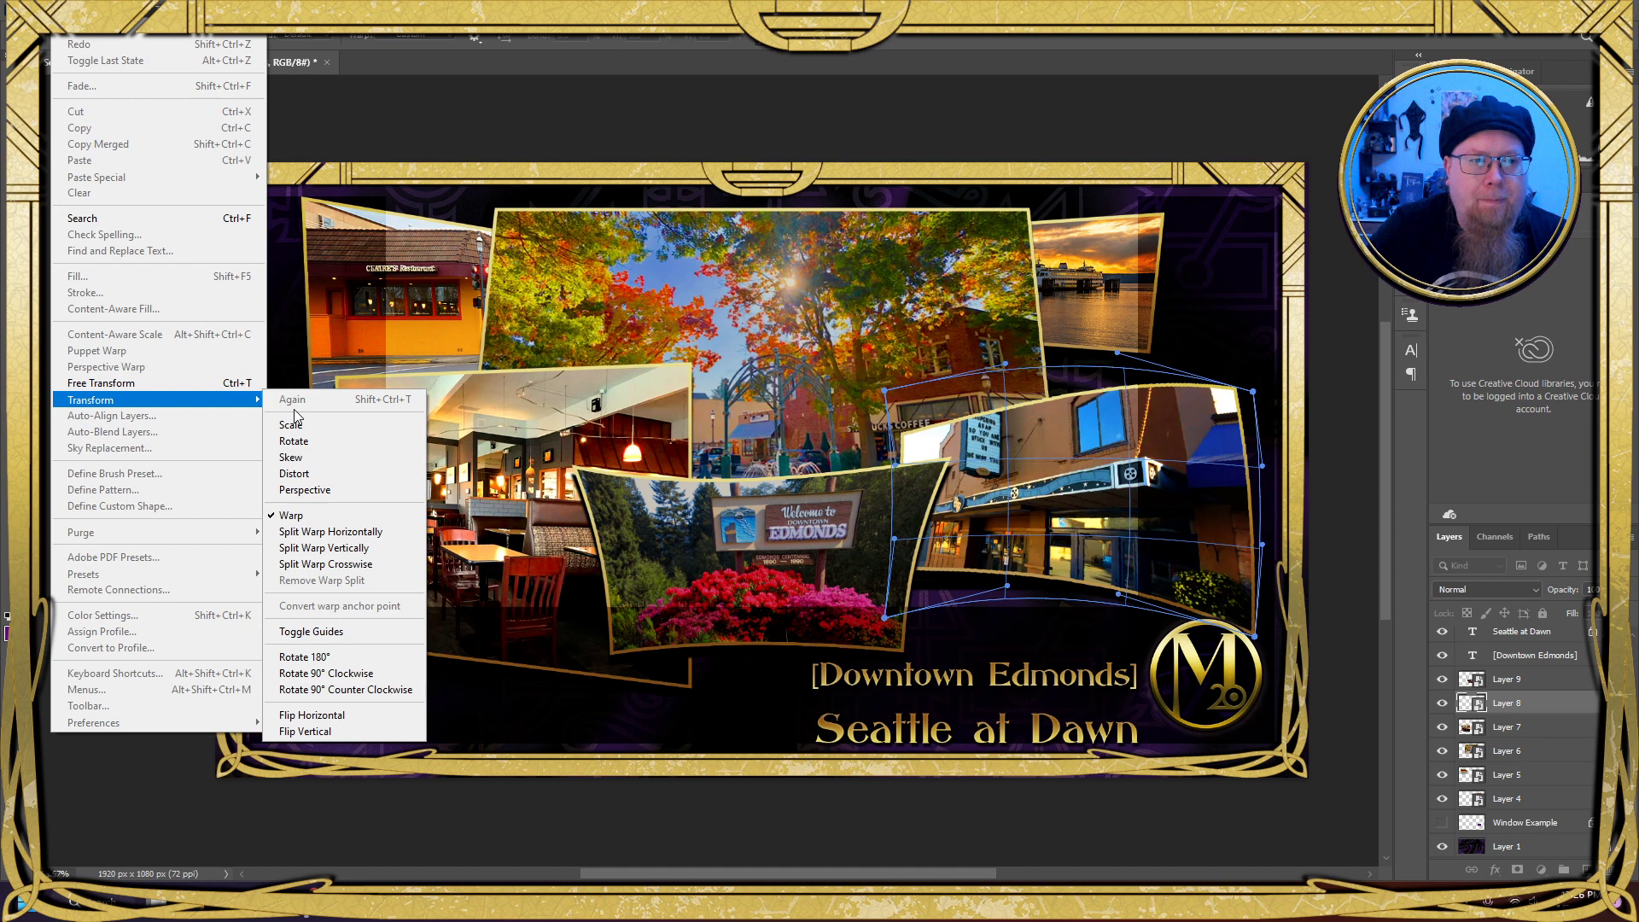
{"action": "left_click", "coordinate": [326, 502]}
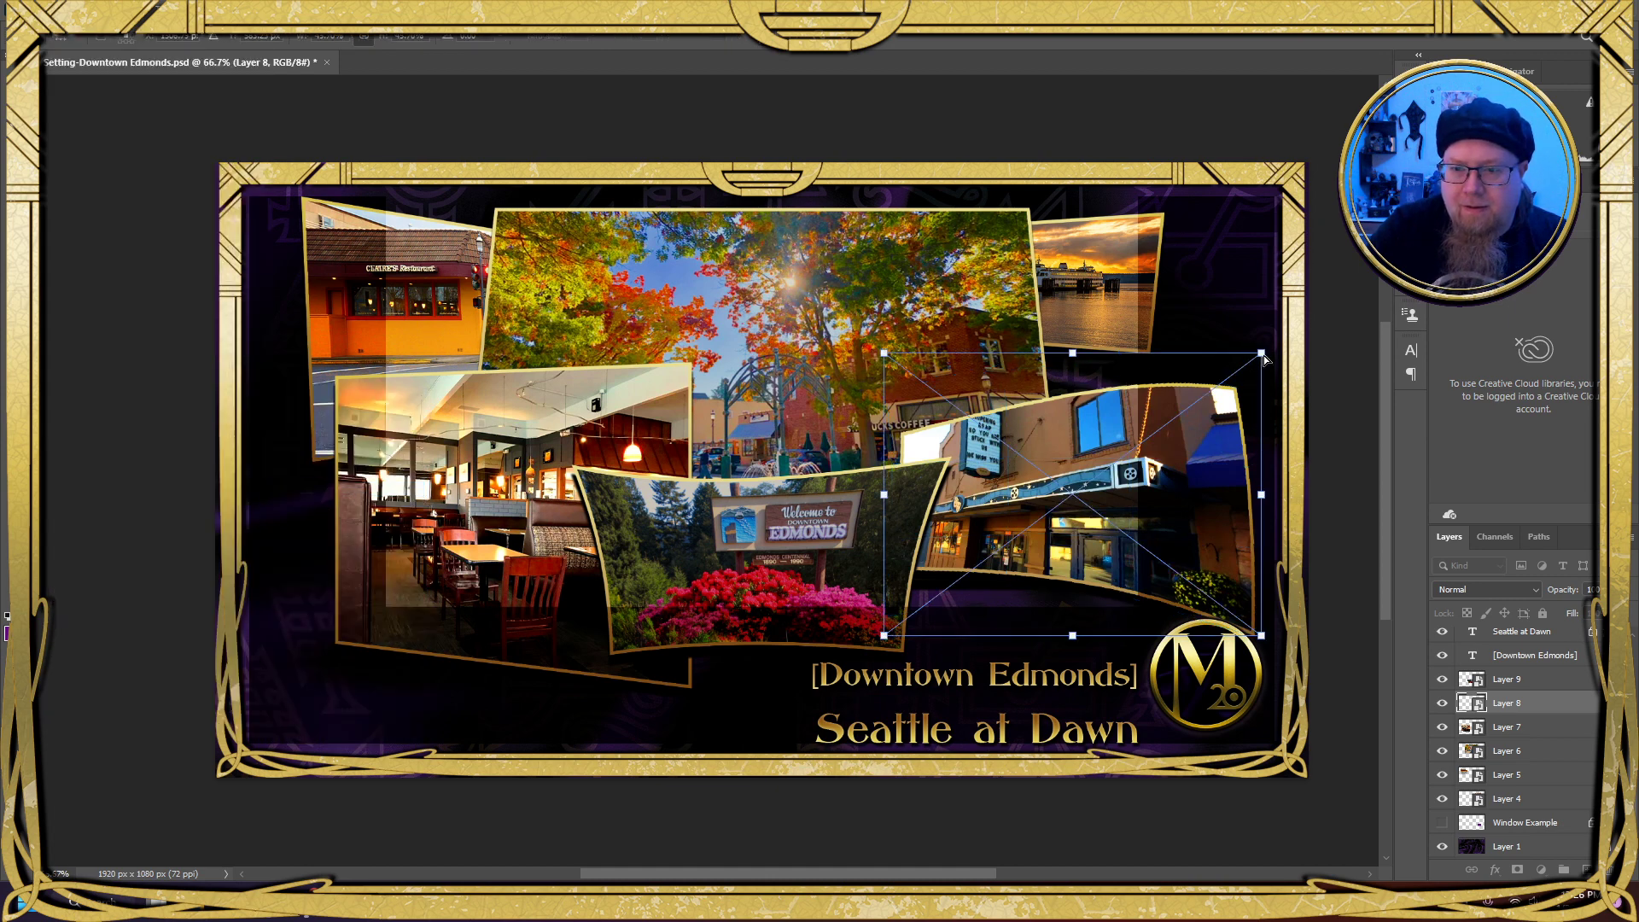
{"action": "left_click_drag", "start_coordinate": [1264, 355], "coordinate": [1263, 350]}
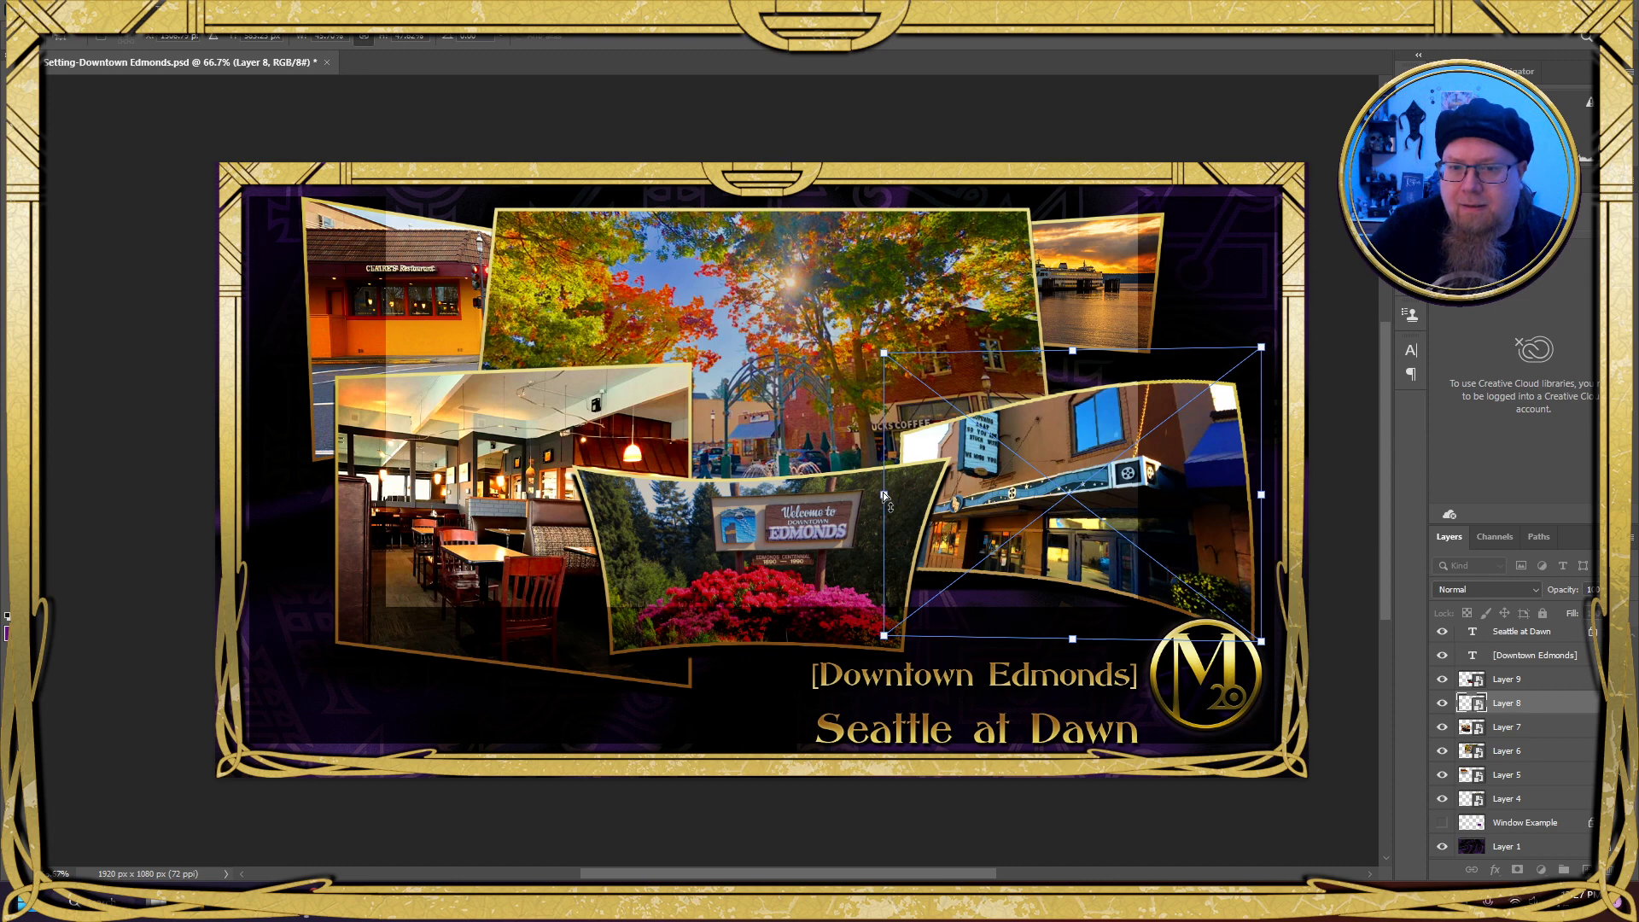
{"action": "left_click_drag", "start_coordinate": [884, 495], "coordinate": [884, 499]}
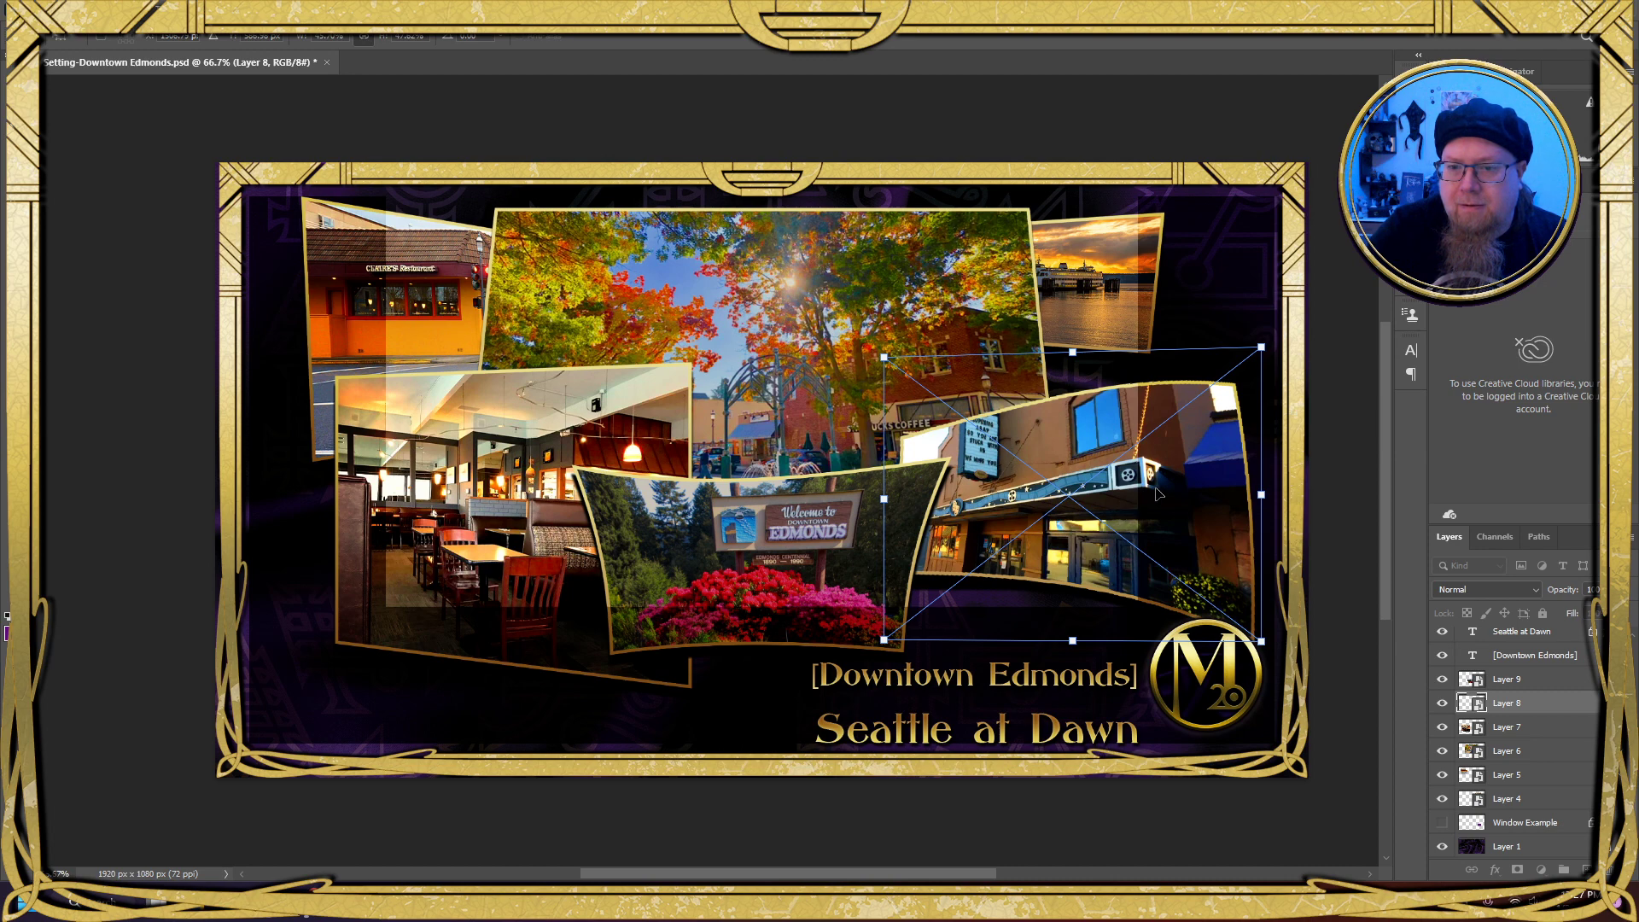
Rotate the theater photo slightly clockwise and move it up and to the right, beside the welcome sign photo
{"action": "left_click", "coordinate": [67, 9]}
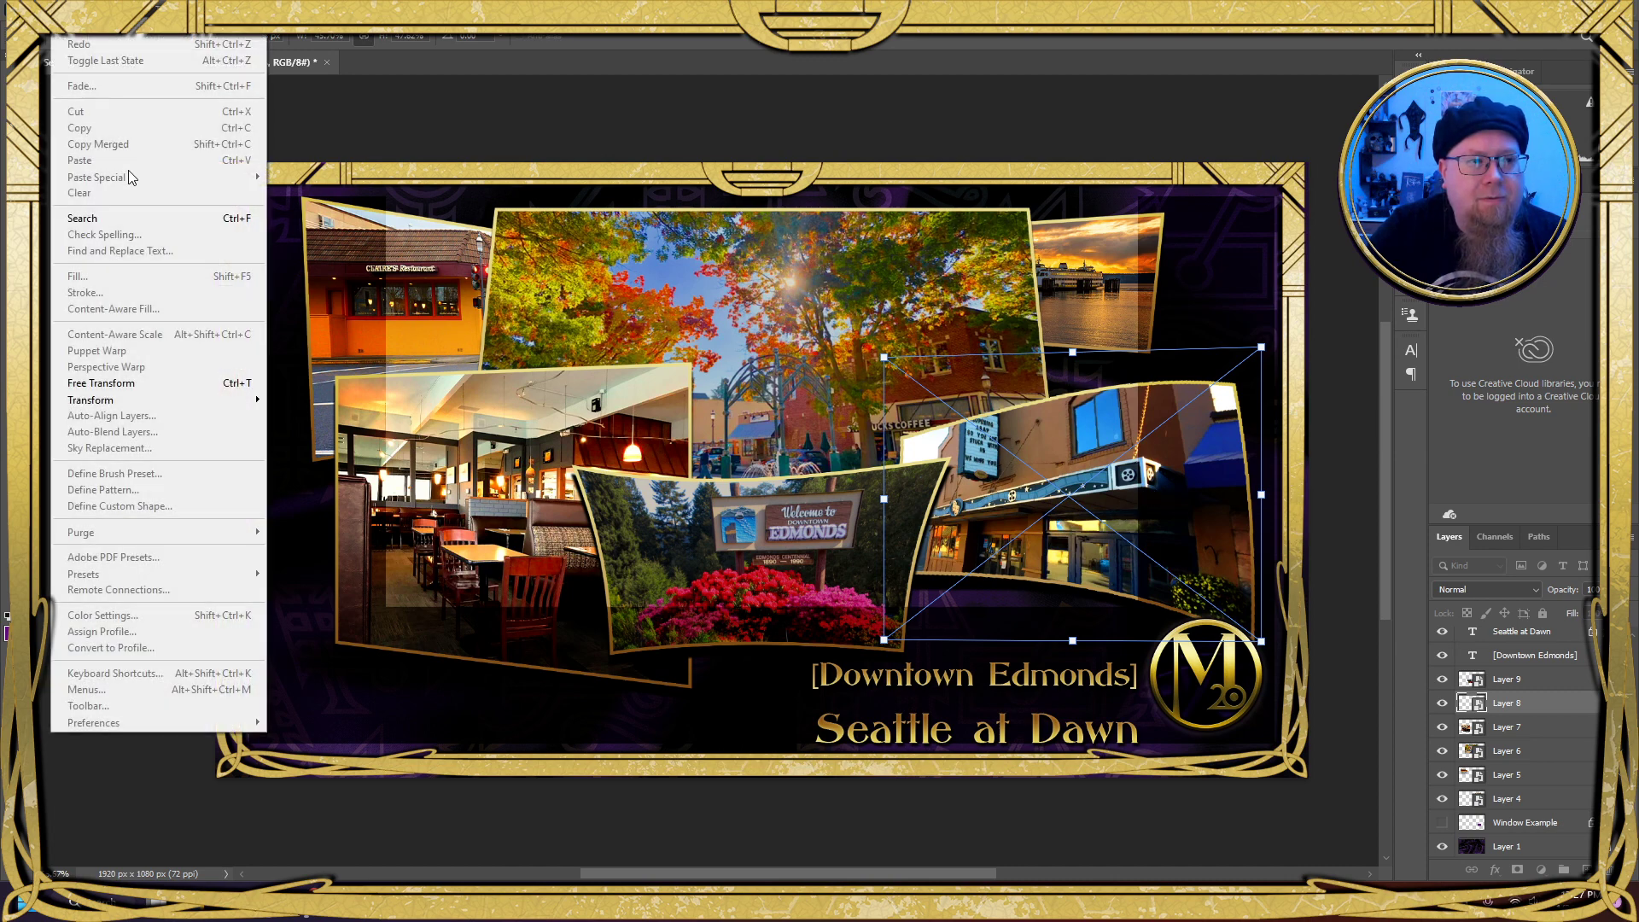
{"action": "mouse_move", "coordinate": [184, 402]}
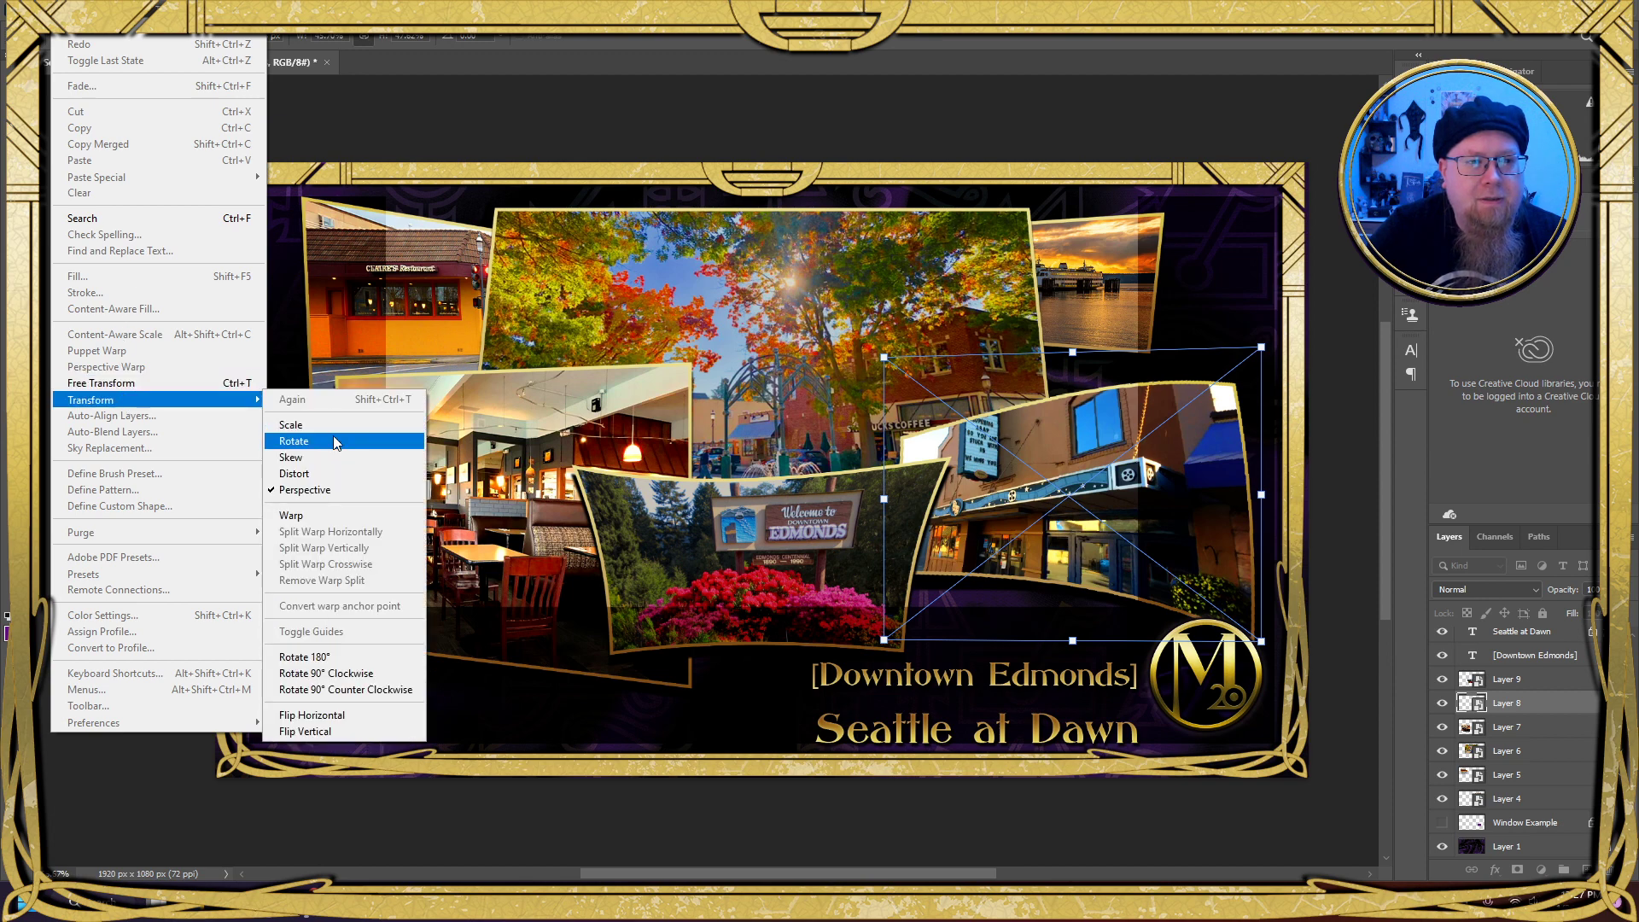
{"action": "left_click", "coordinate": [336, 442]}
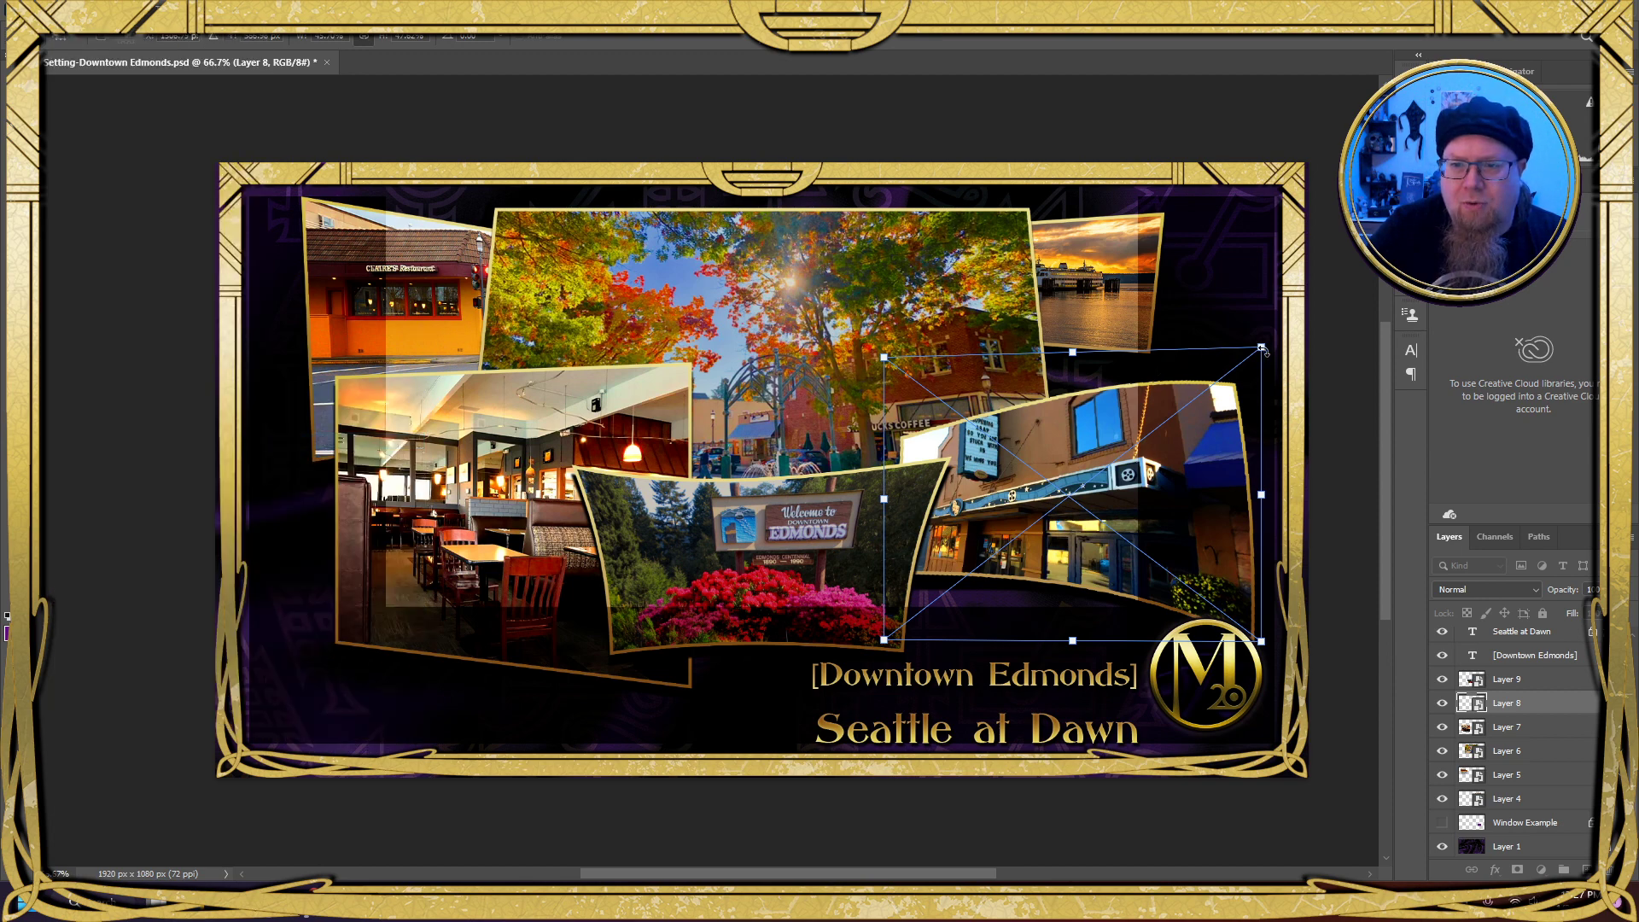
{"action": "left_click_drag", "start_coordinate": [1264, 350], "coordinate": [1267, 369]}
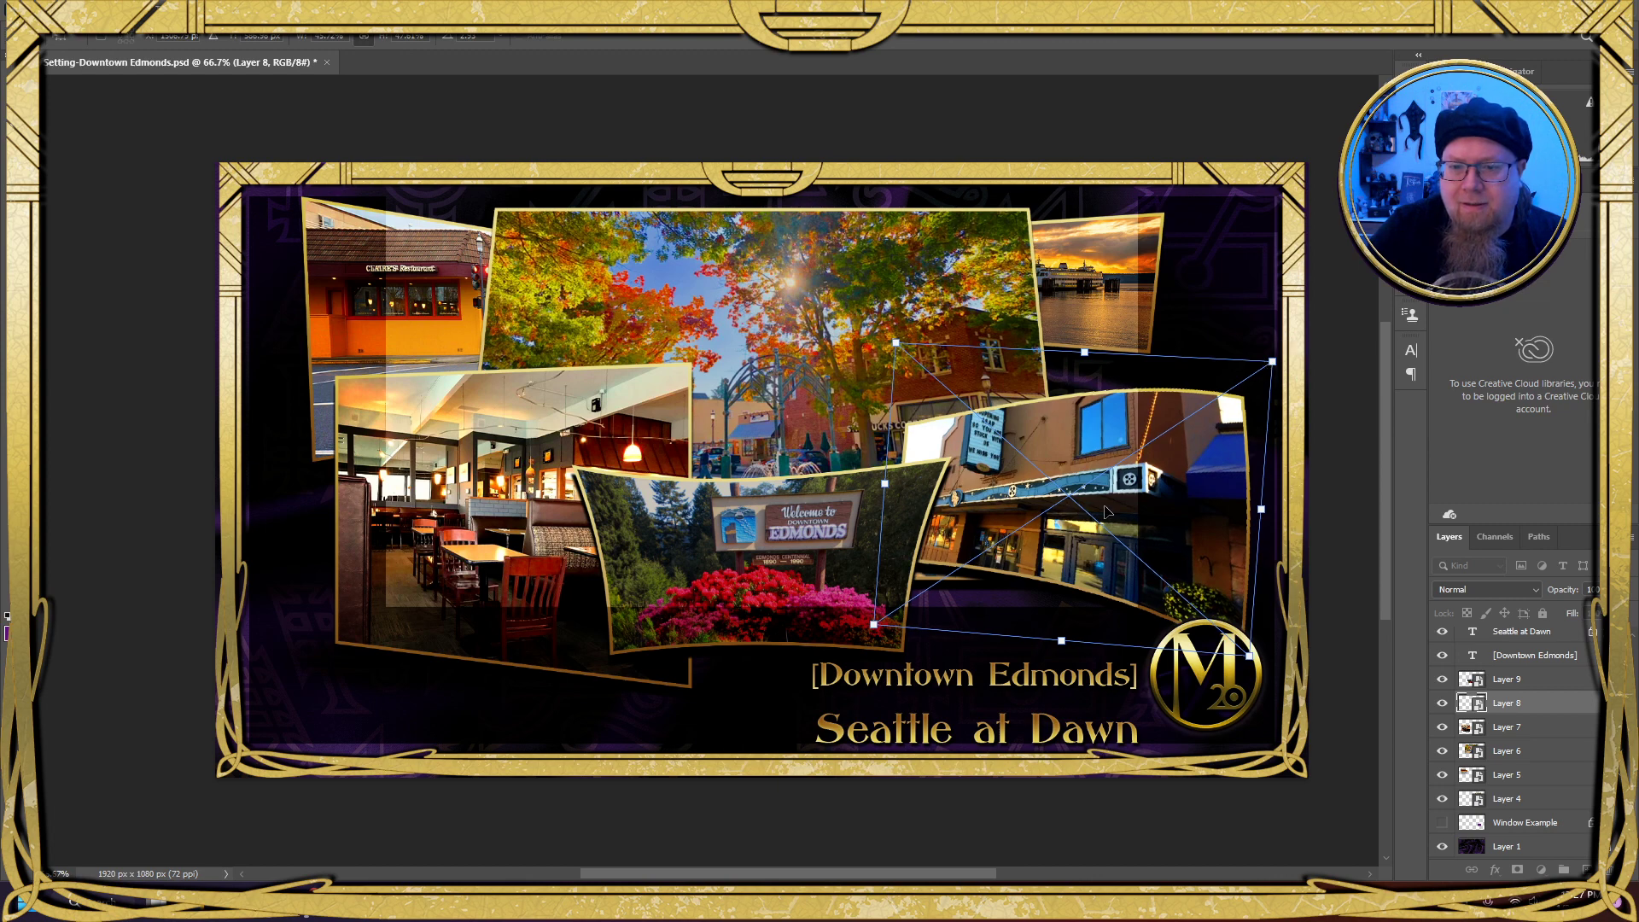
{"action": "left_click_drag", "start_coordinate": [1105, 507], "coordinate": [1146, 481]}
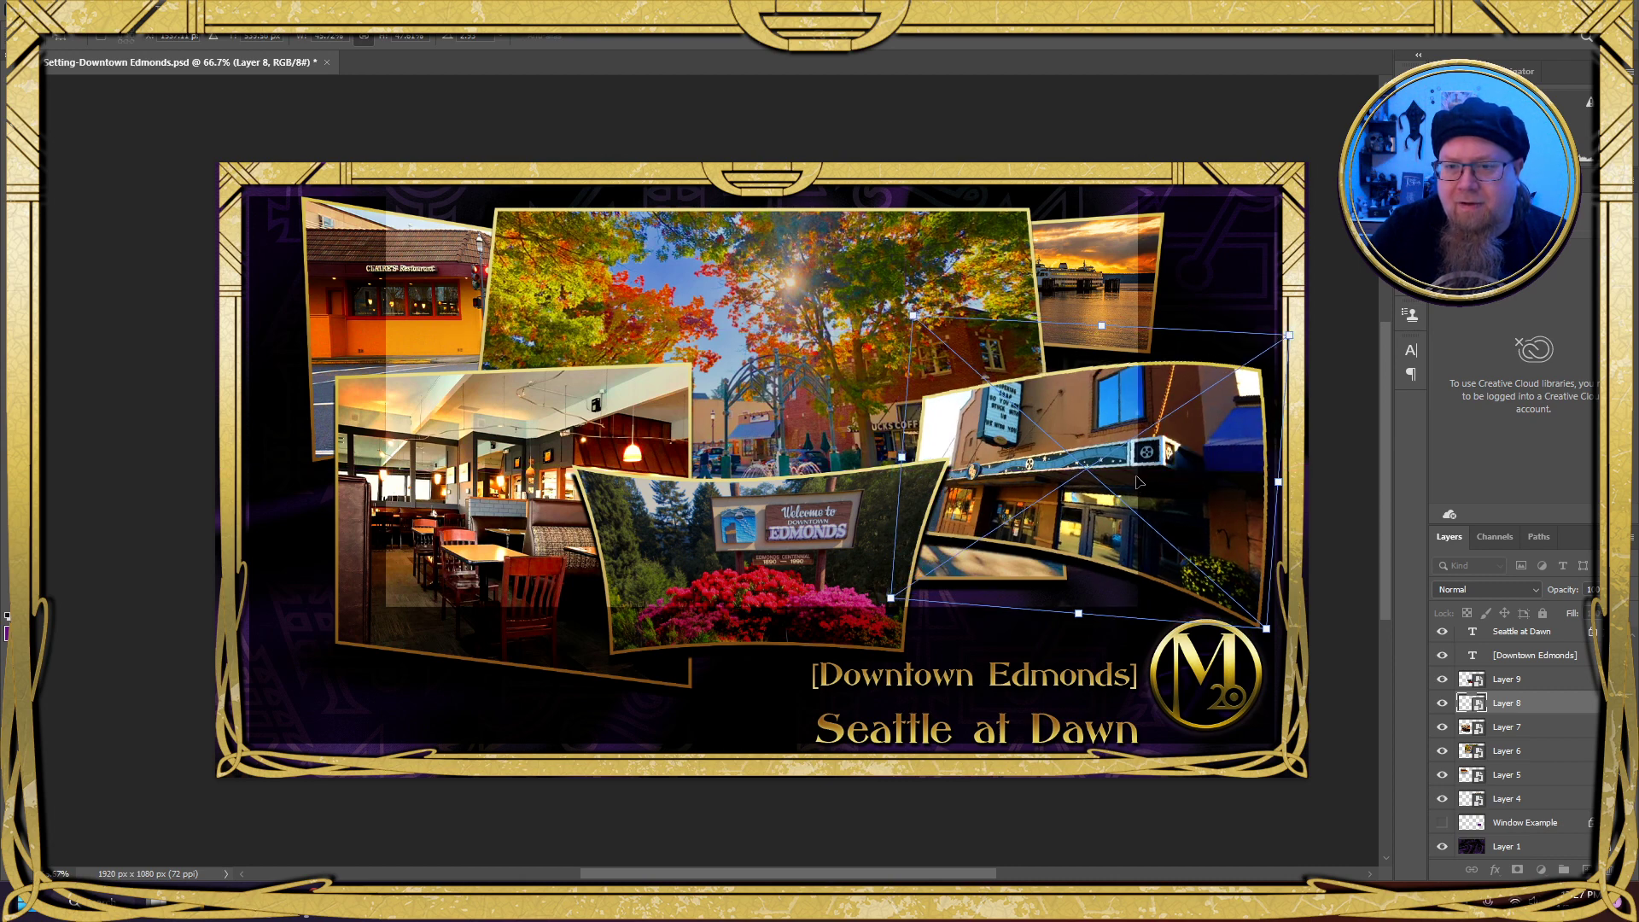
{"action": "key", "text": "Return"}
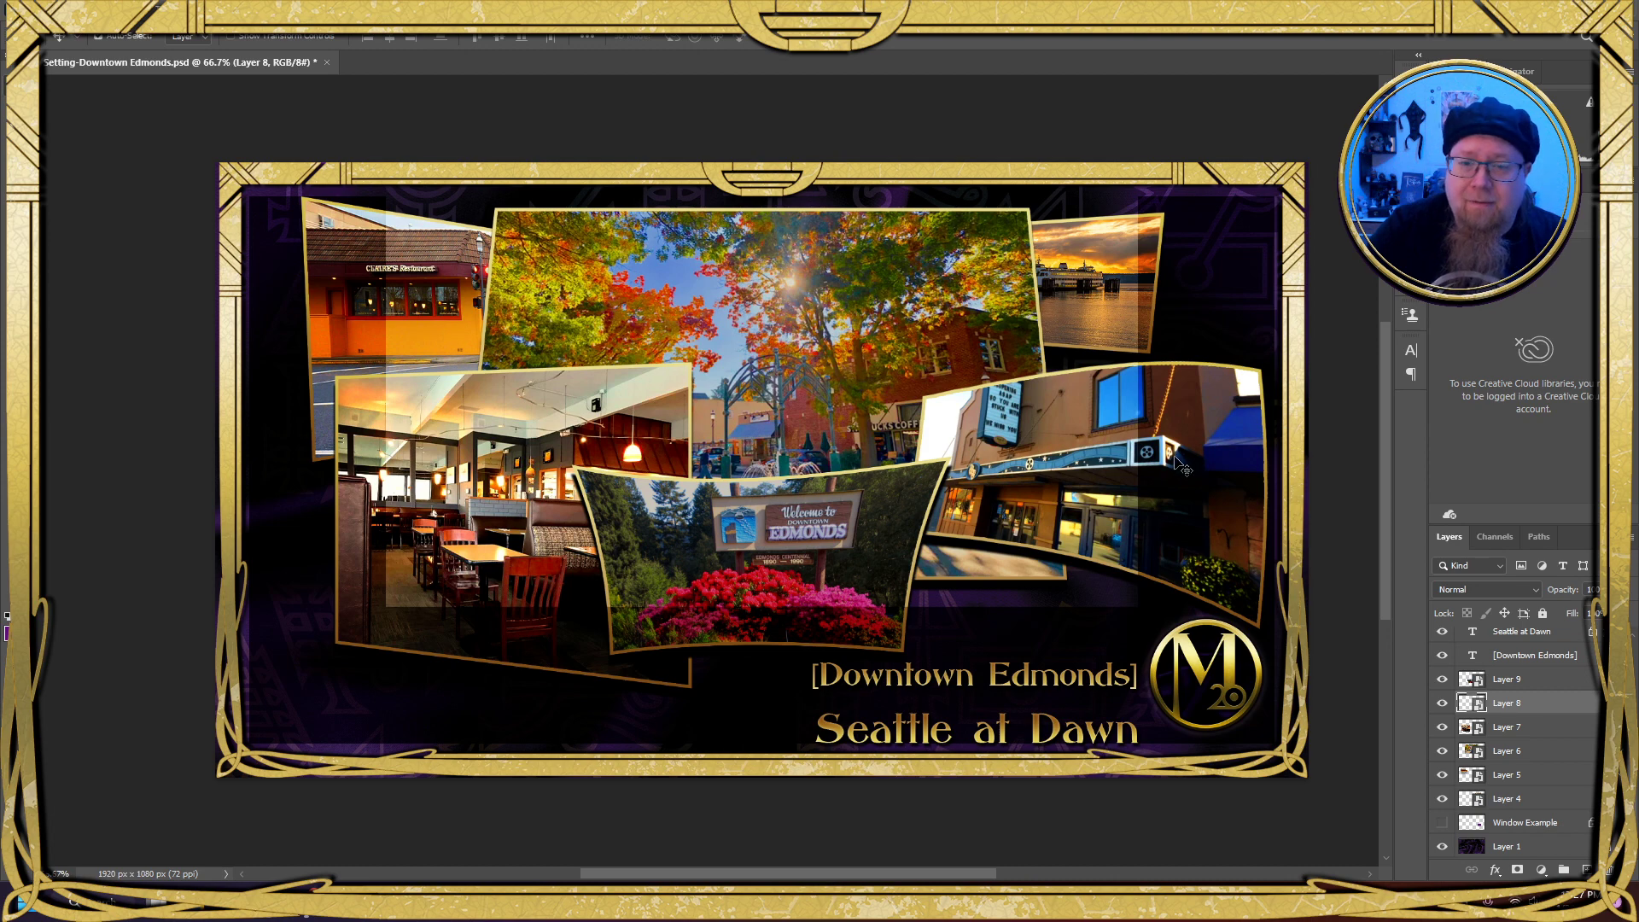
Move the Layer 4 sunset ferry photo slightly right and up from behind the large autumn fountain photo
{"action": "left_click", "coordinate": [1087, 289]}
{"action": "mouse_move", "coordinate": [1086, 289]}
{"action": "left_mouse_down"}
{"action": "mouse_move", "coordinate": [1040, 284]}
{"action": "mouse_move", "coordinate": [1185, 296]}
{"action": "mouse_move", "coordinate": [1098, 285]}
{"action": "left_mouse_up"}
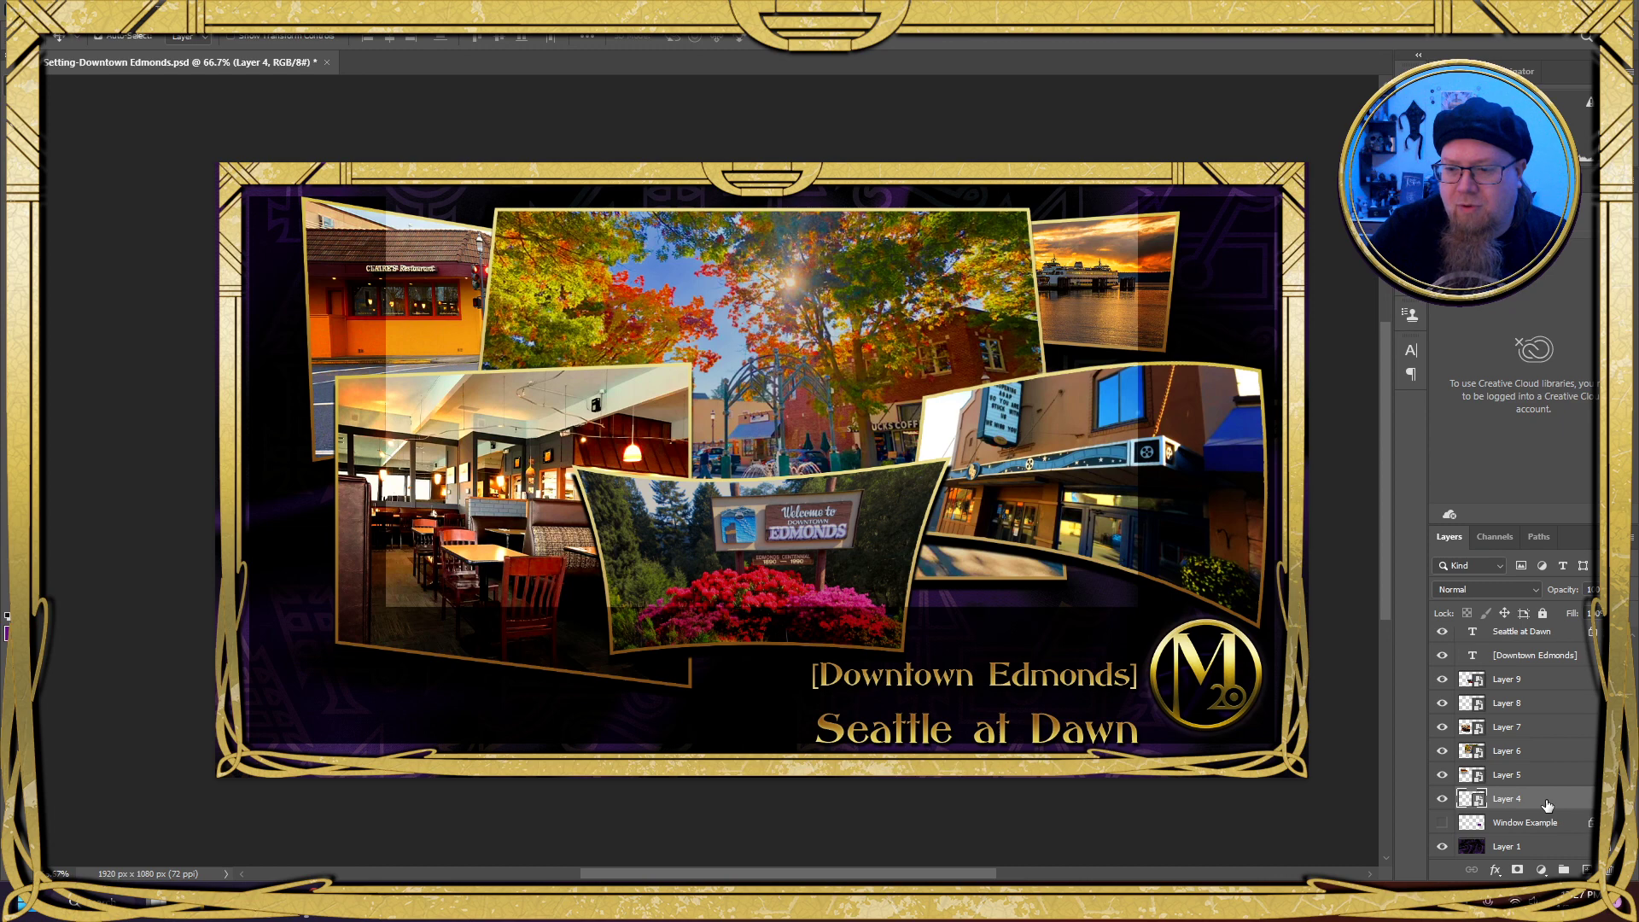
Bring the sunset ferry photo's layer above the other photo layers and shift it about 107 px left and 40 px up
{"action": "left_click_drag", "start_coordinate": [1547, 805], "coordinate": [1524, 669]}
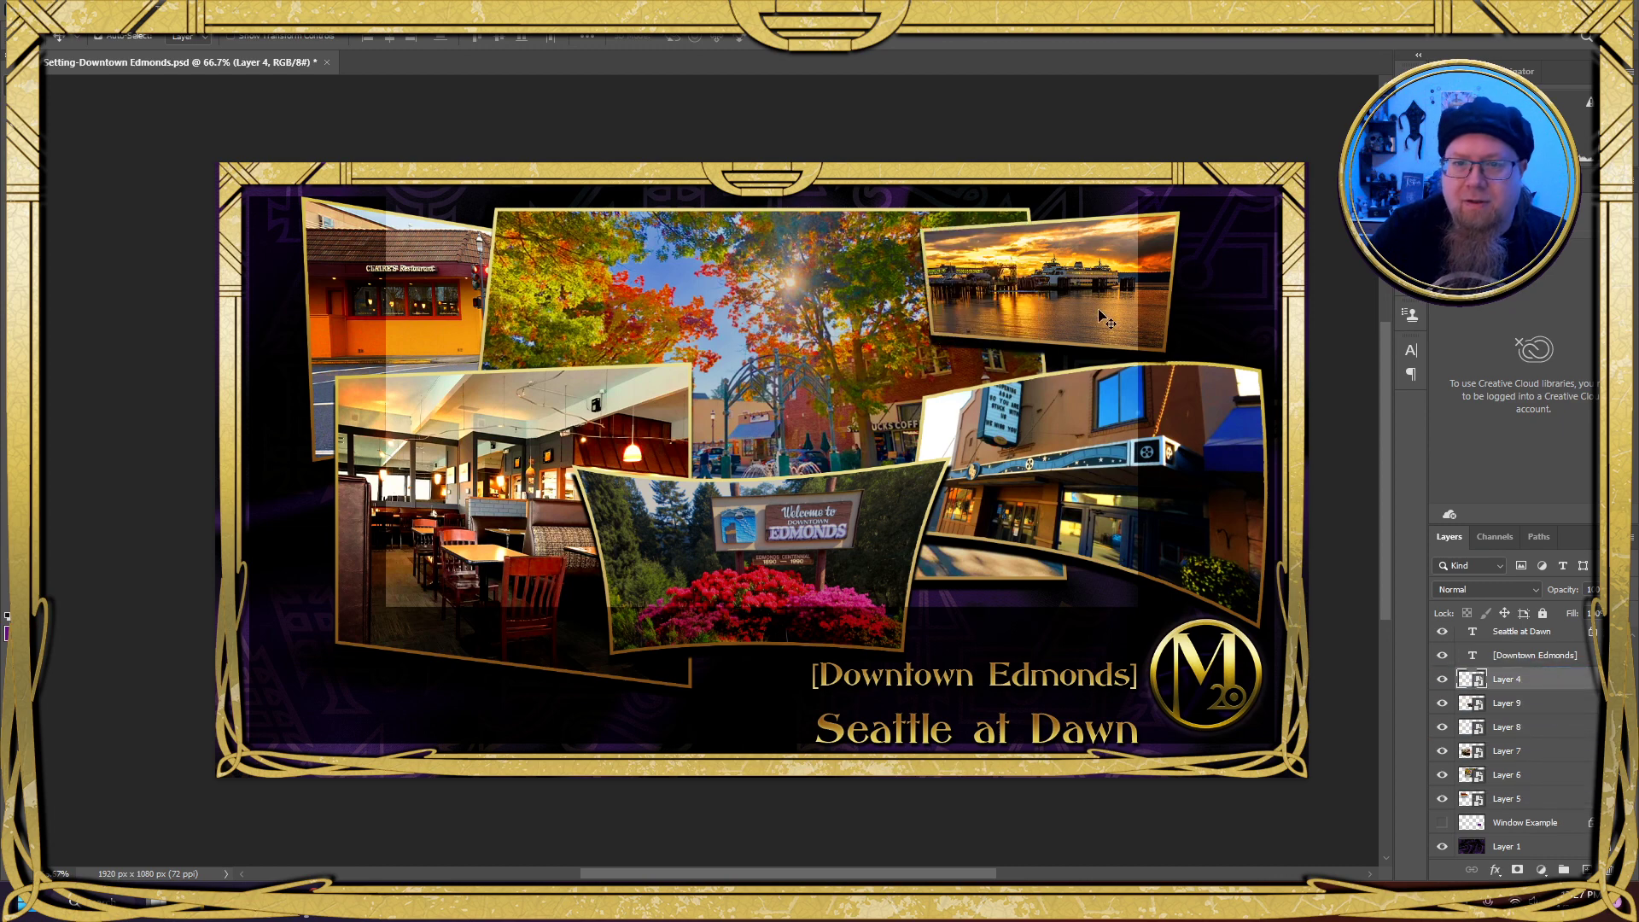
{"action": "left_click_drag", "start_coordinate": [1071, 292], "coordinate": [1011, 270]}
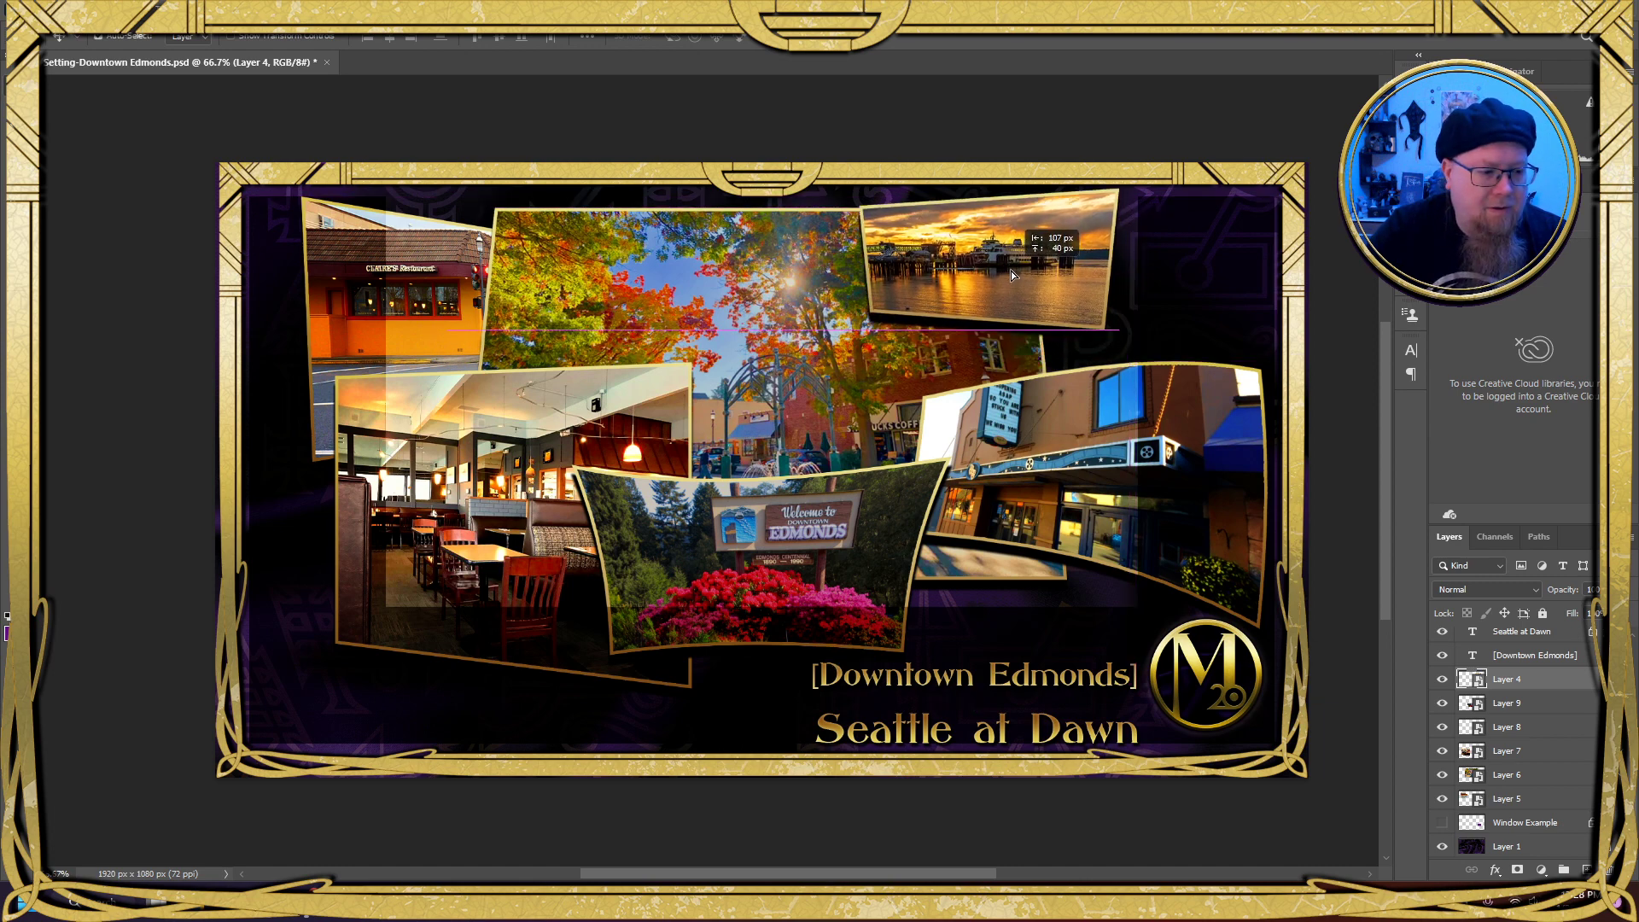
{"action": "left_click_drag", "start_coordinate": [1011, 270], "coordinate": [1011, 270]}
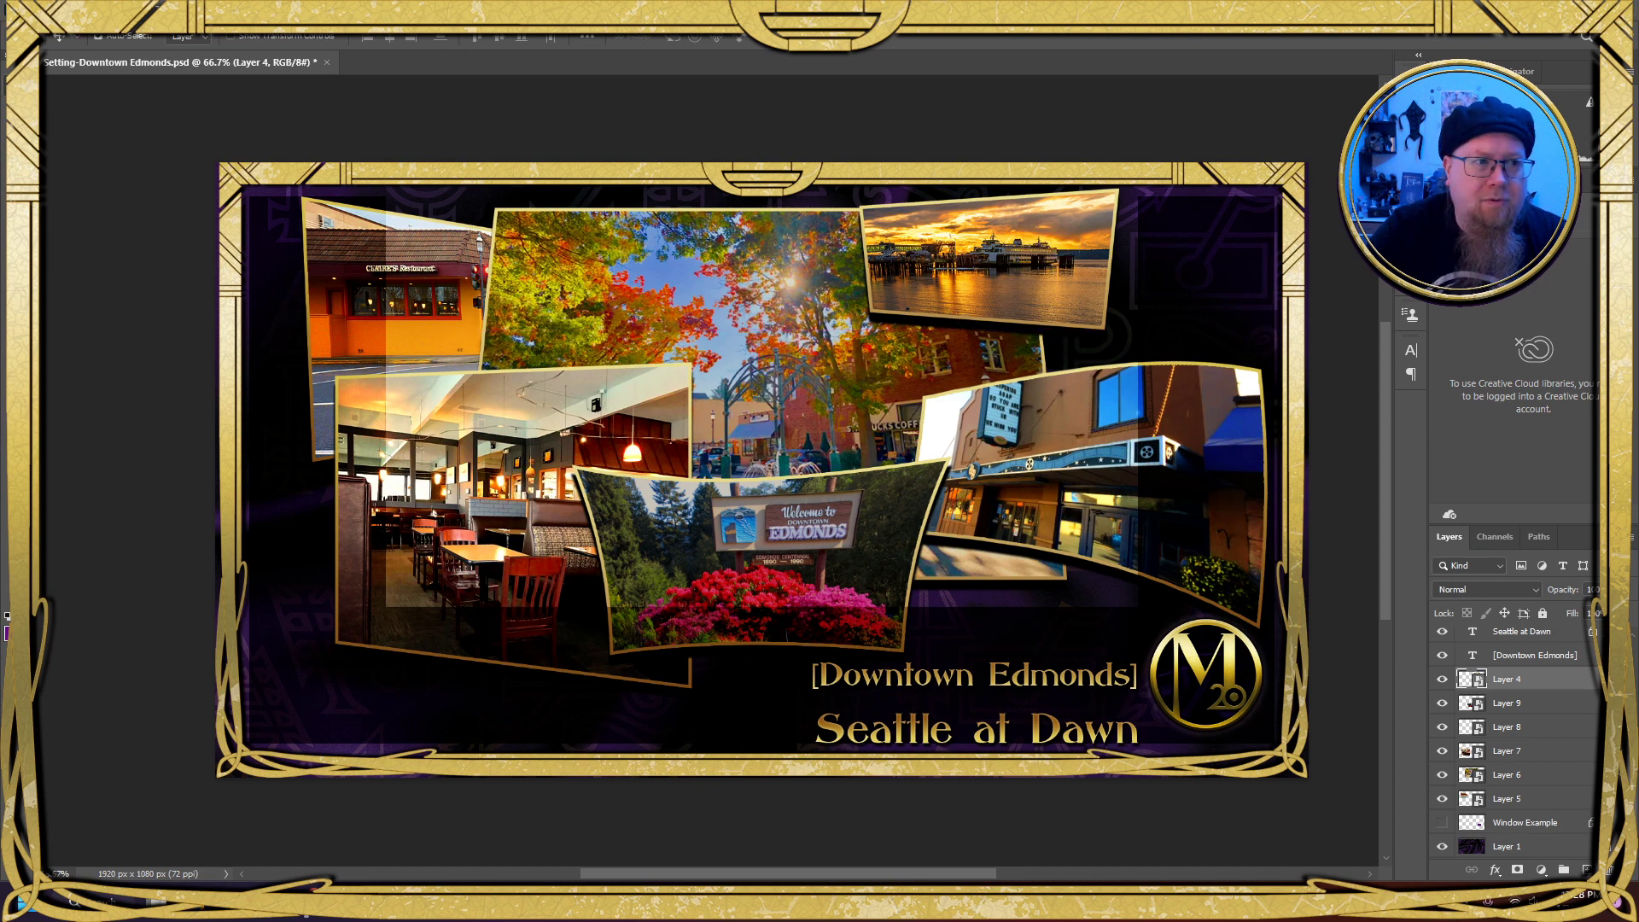
Warp the sunset ferry photo into a gentle curve, bending its bottom and right edges inward and its left edge outward
{"action": "left_click", "coordinate": [64, 10]}
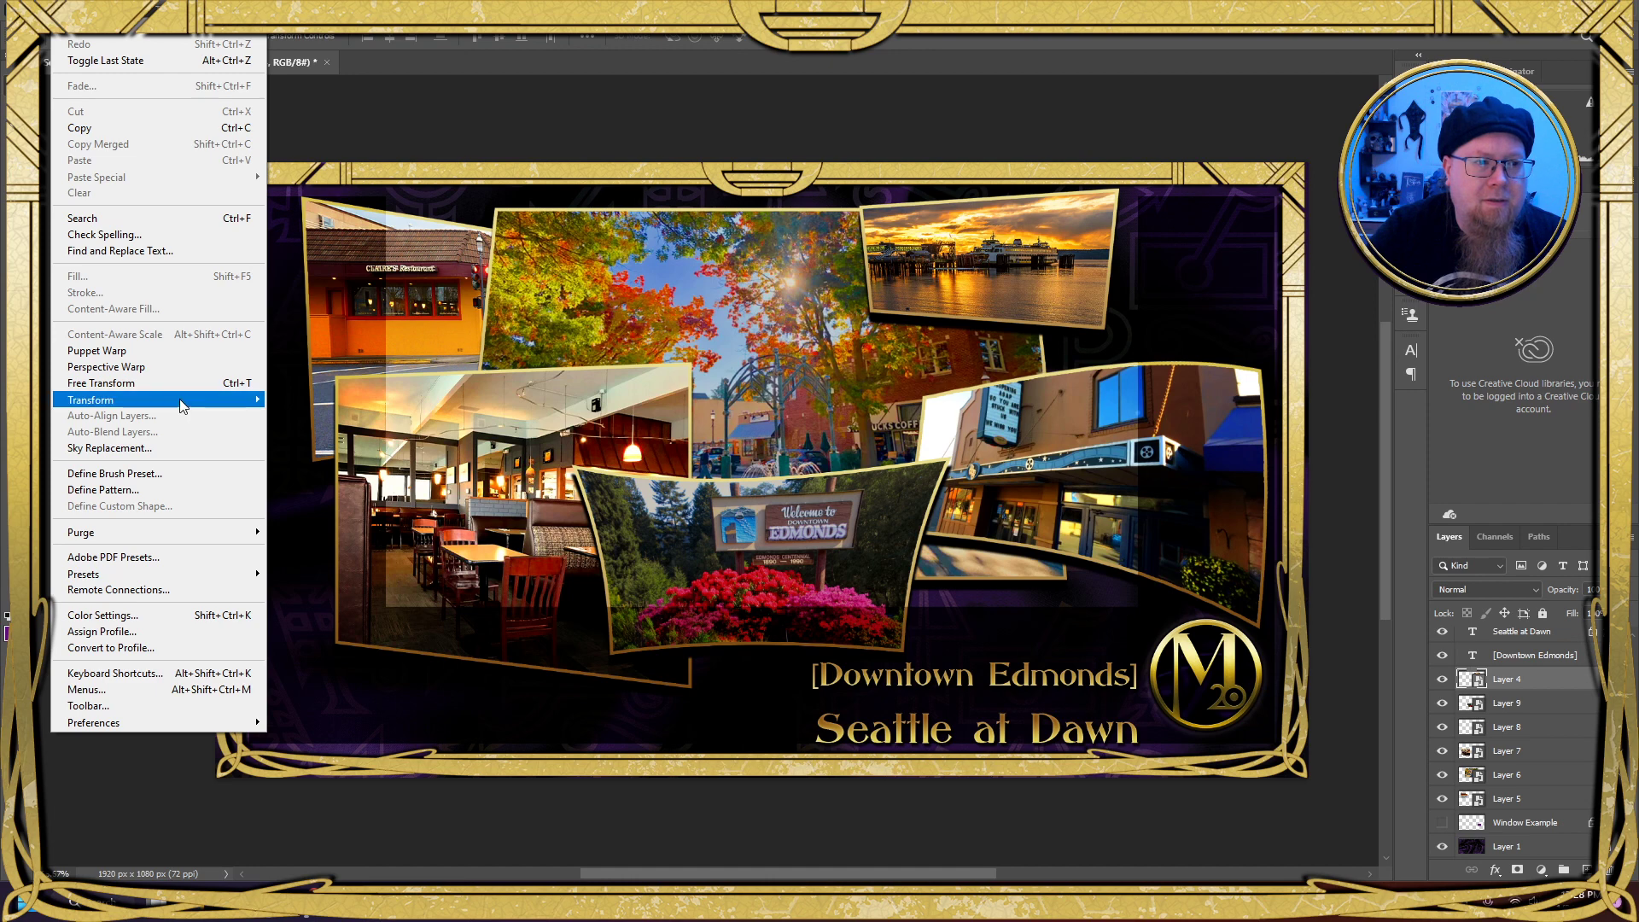
{"action": "mouse_move", "coordinate": [180, 405]}
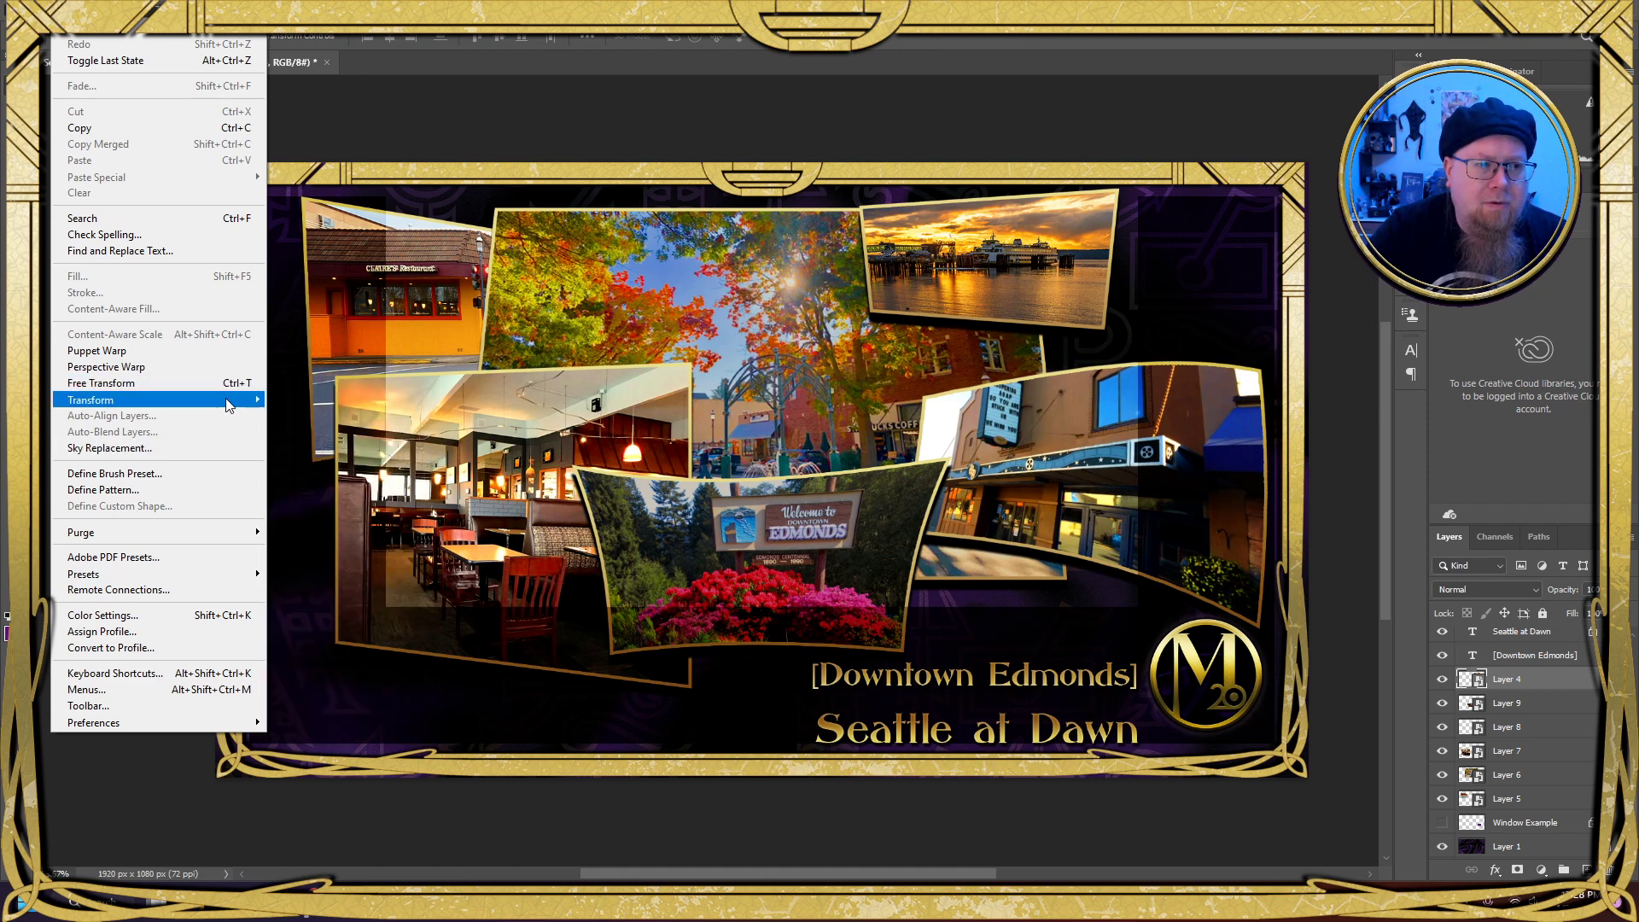
{"action": "mouse_move", "coordinate": [229, 401]}
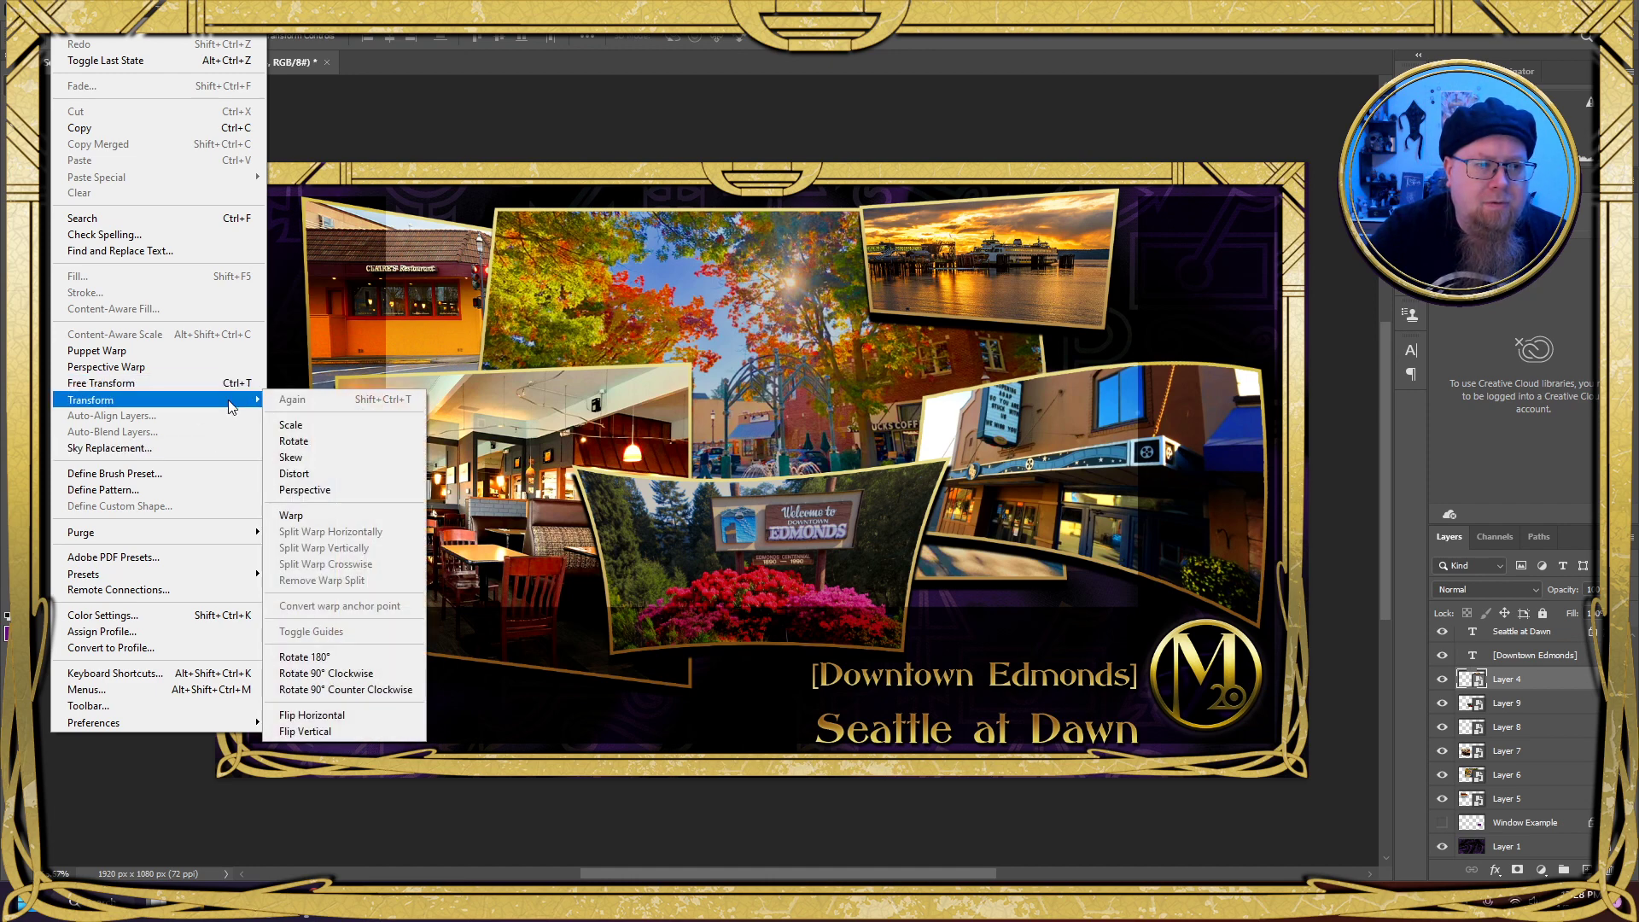
{"action": "left_click", "coordinate": [342, 515]}
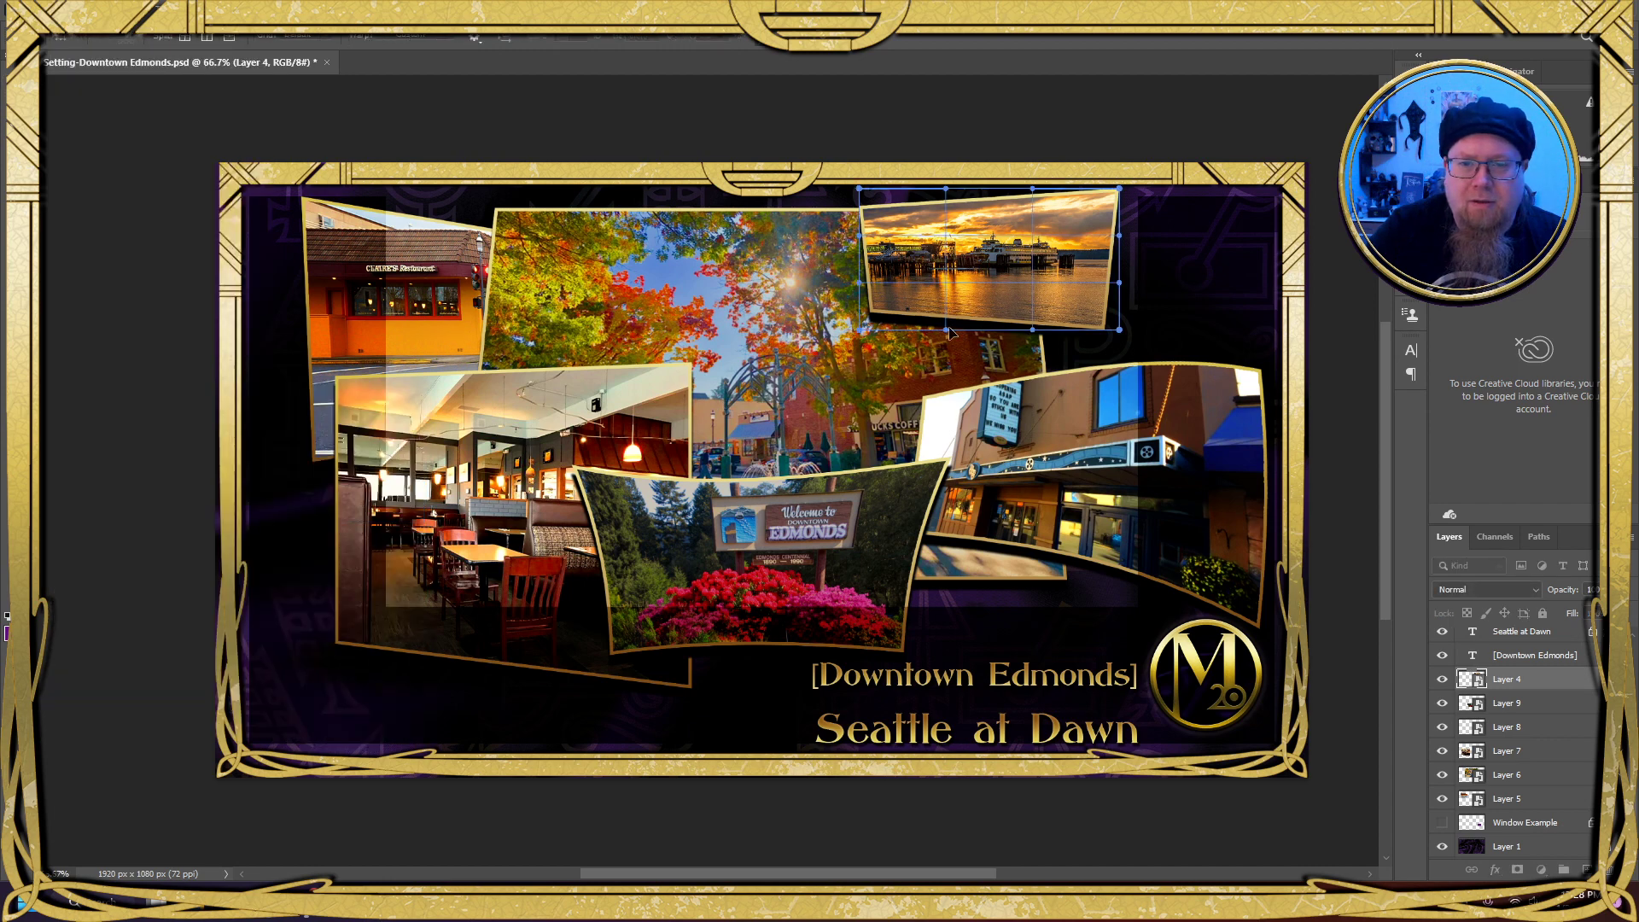
{"action": "mouse_move", "coordinate": [944, 329]}
{"action": "left_mouse_down"}
{"action": "mouse_move", "coordinate": [1032, 325]}
{"action": "mouse_move", "coordinate": [954, 323]}
{"action": "left_mouse_up"}
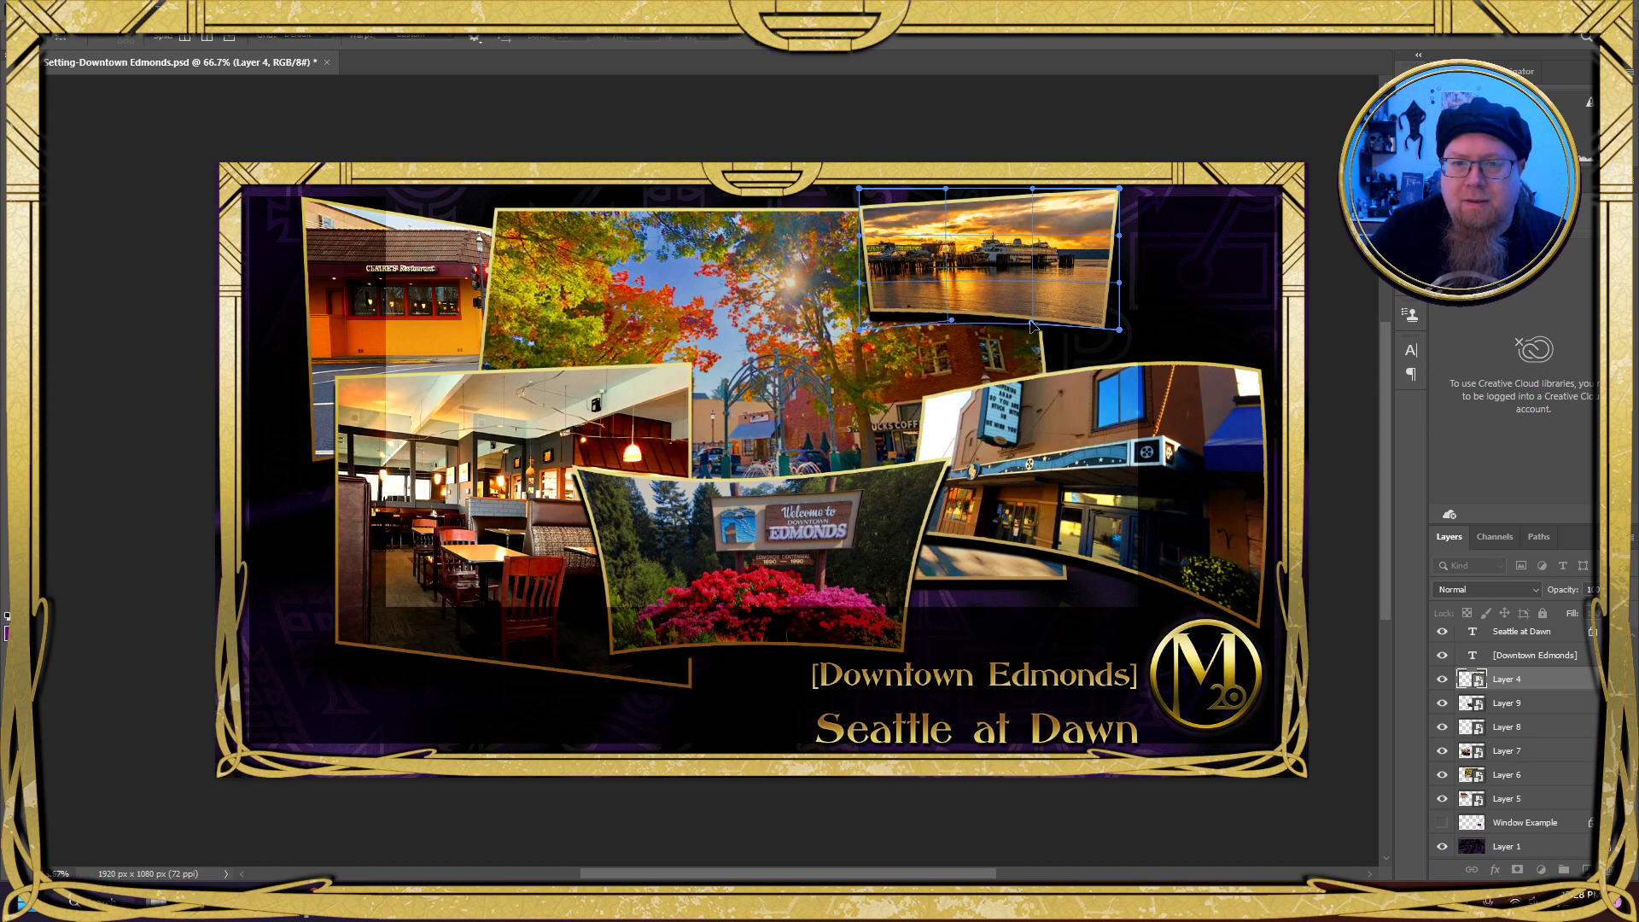
{"action": "left_click_drag", "start_coordinate": [1032, 322], "coordinate": [1033, 323]}
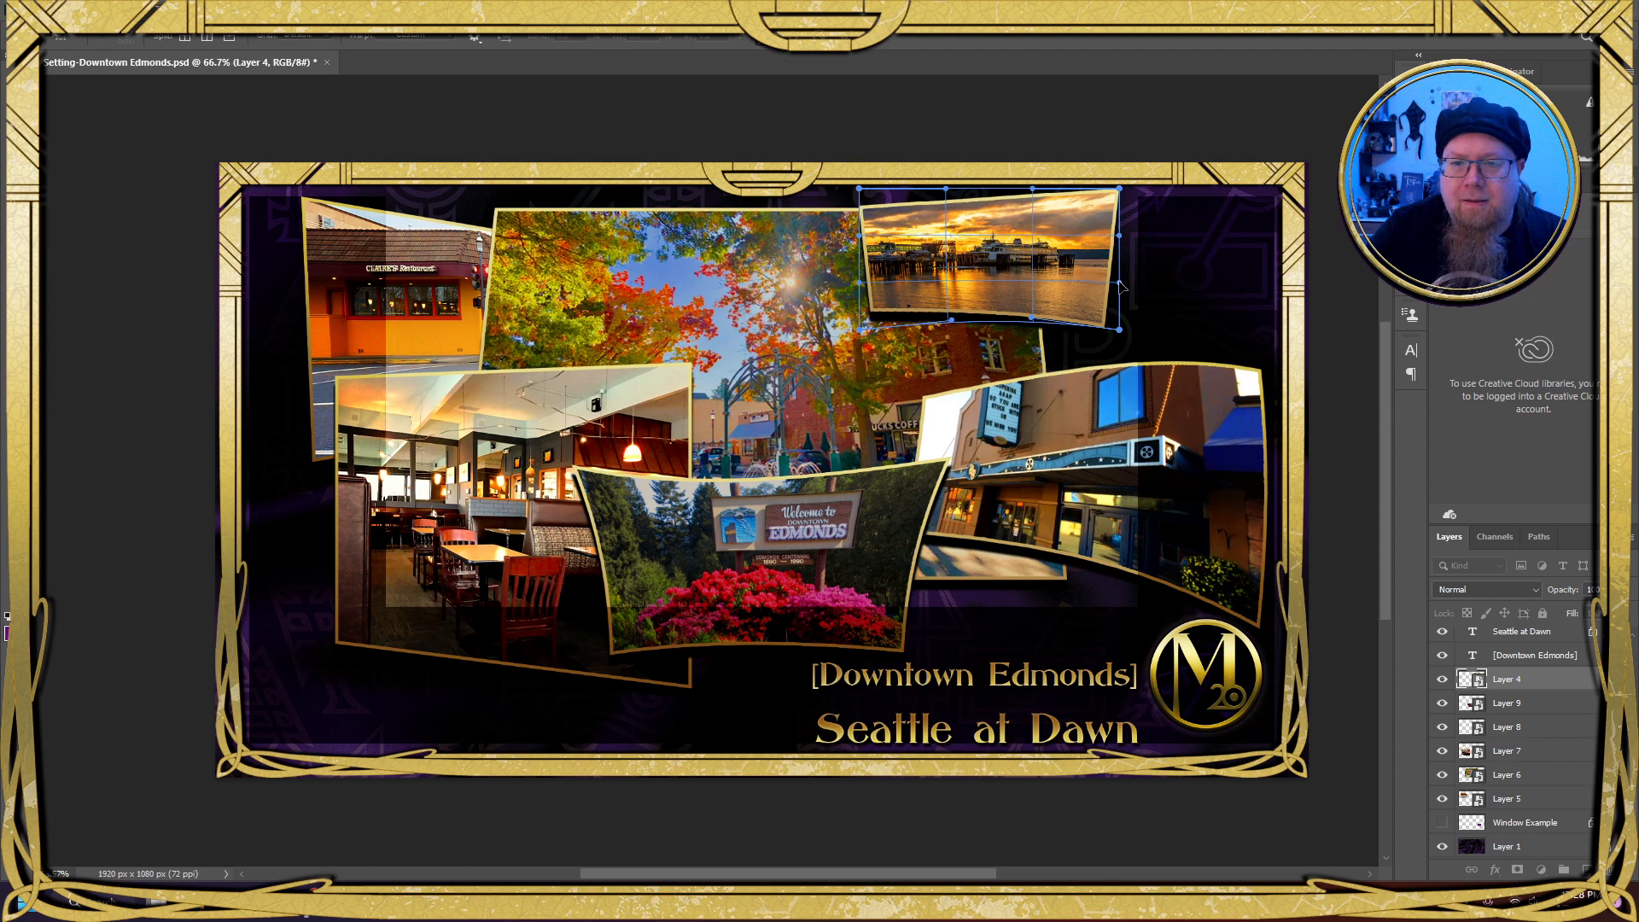
{"action": "left_click_drag", "start_coordinate": [1120, 284], "coordinate": [1115, 233]}
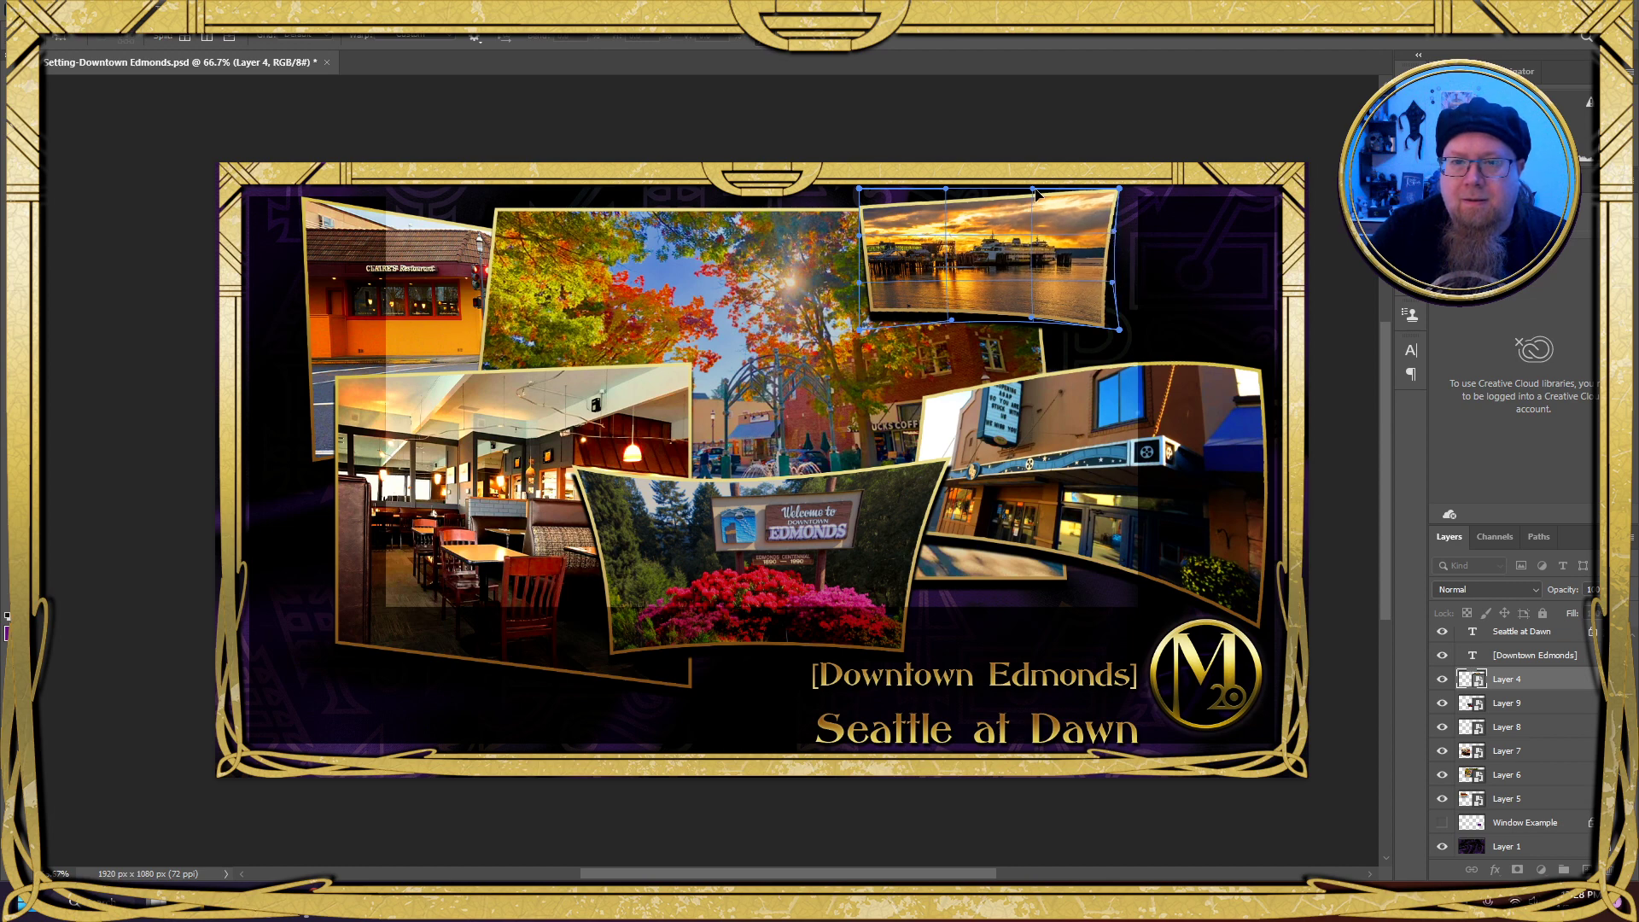
{"action": "left_click_drag", "start_coordinate": [1034, 193], "coordinate": [944, 183]}
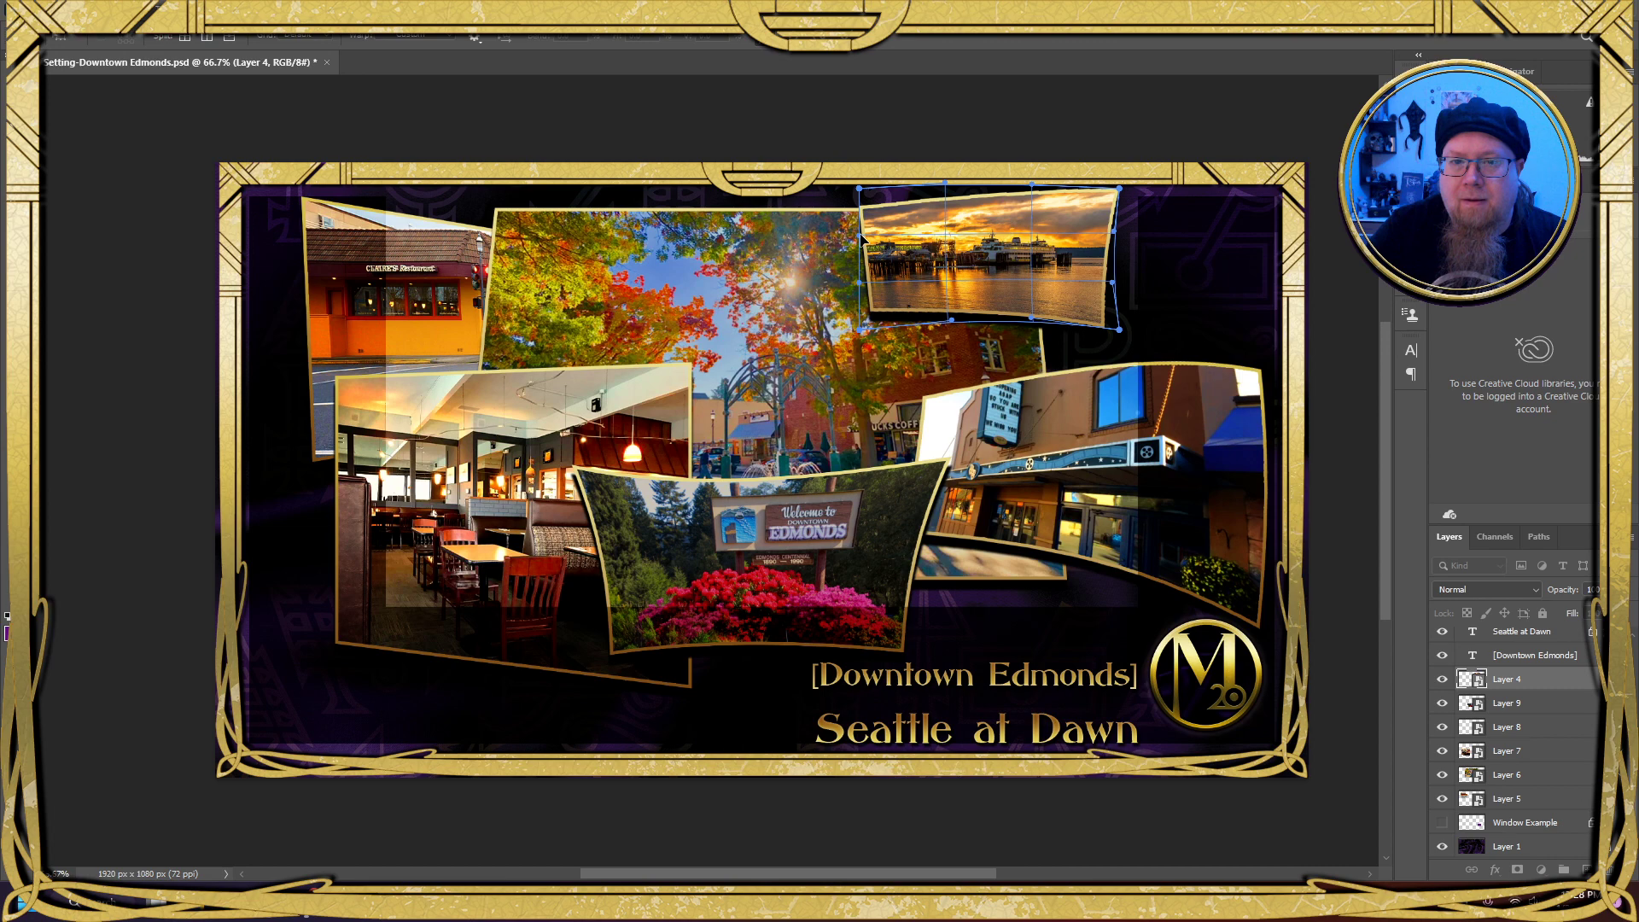
{"action": "left_click_drag", "start_coordinate": [862, 240], "coordinate": [854, 240]}
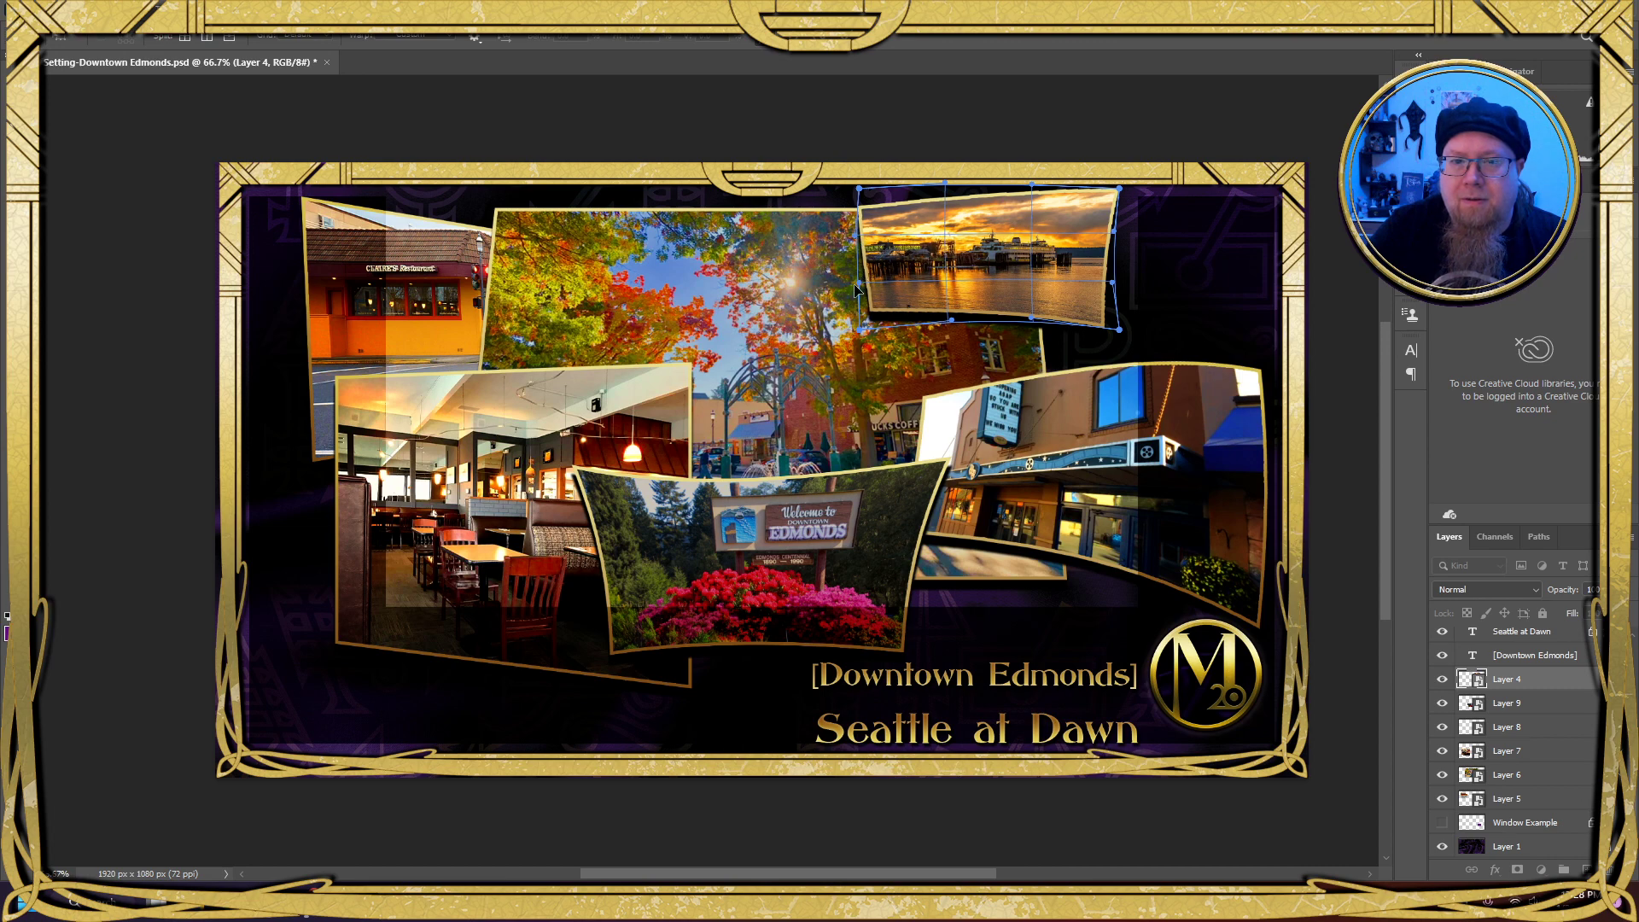
{"action": "left_click_drag", "start_coordinate": [859, 283], "coordinate": [854, 285]}
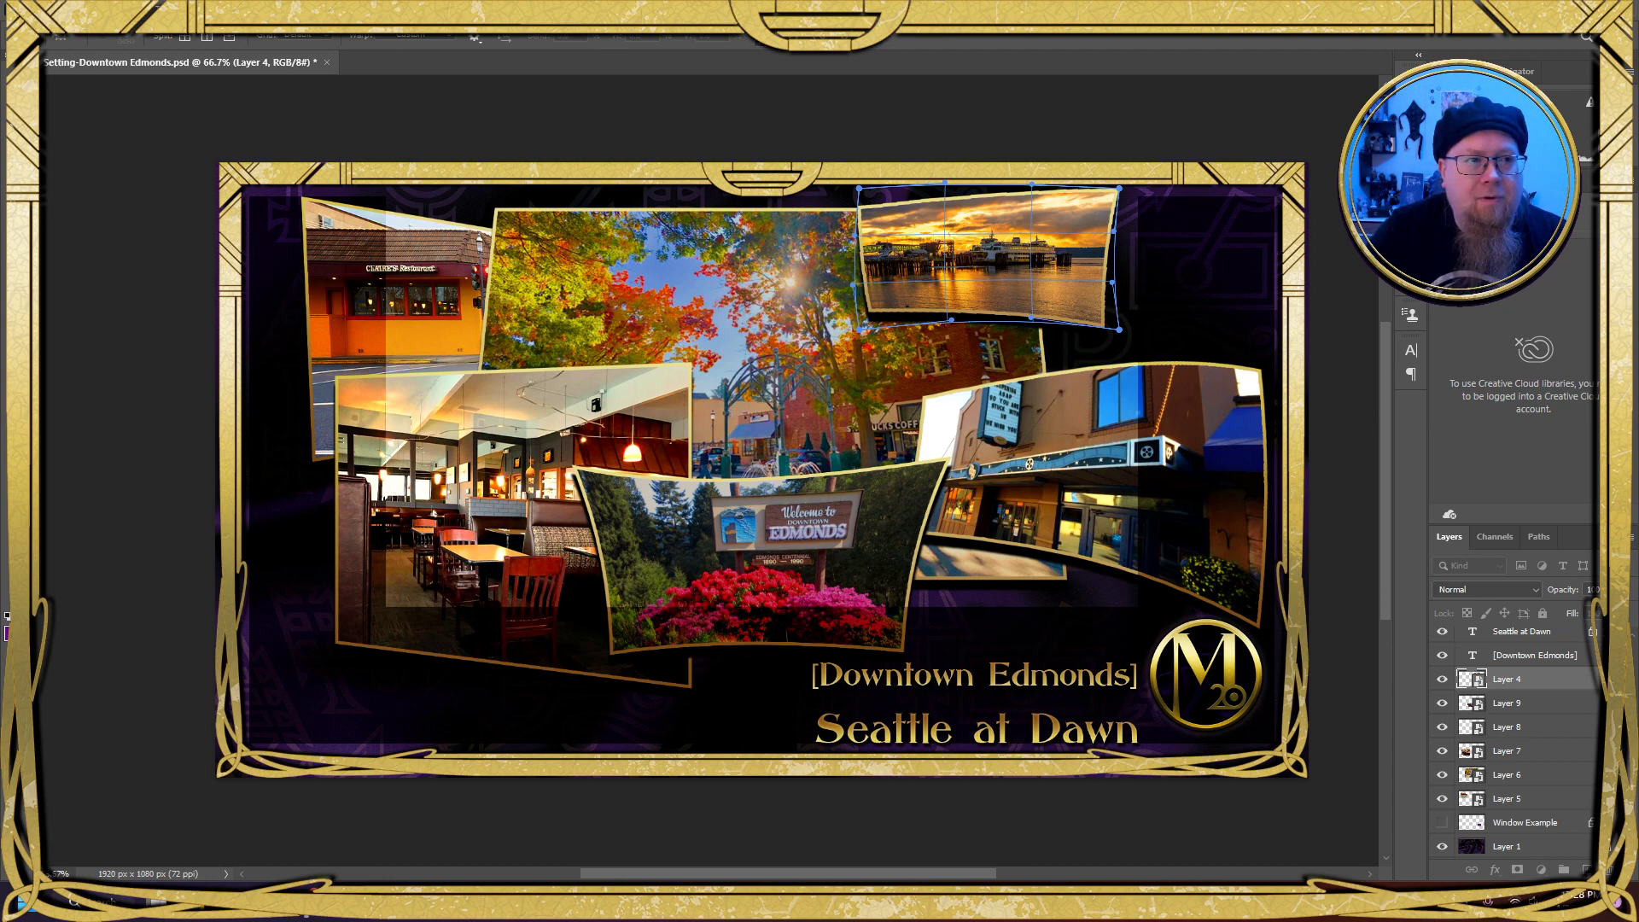
Apply a Perspective transform to the sunset ferry photo, making its right side slightly taller than its left
{"action": "left_click", "coordinate": [92, 17]}
{"action": "mouse_move", "coordinate": [65, 12]}
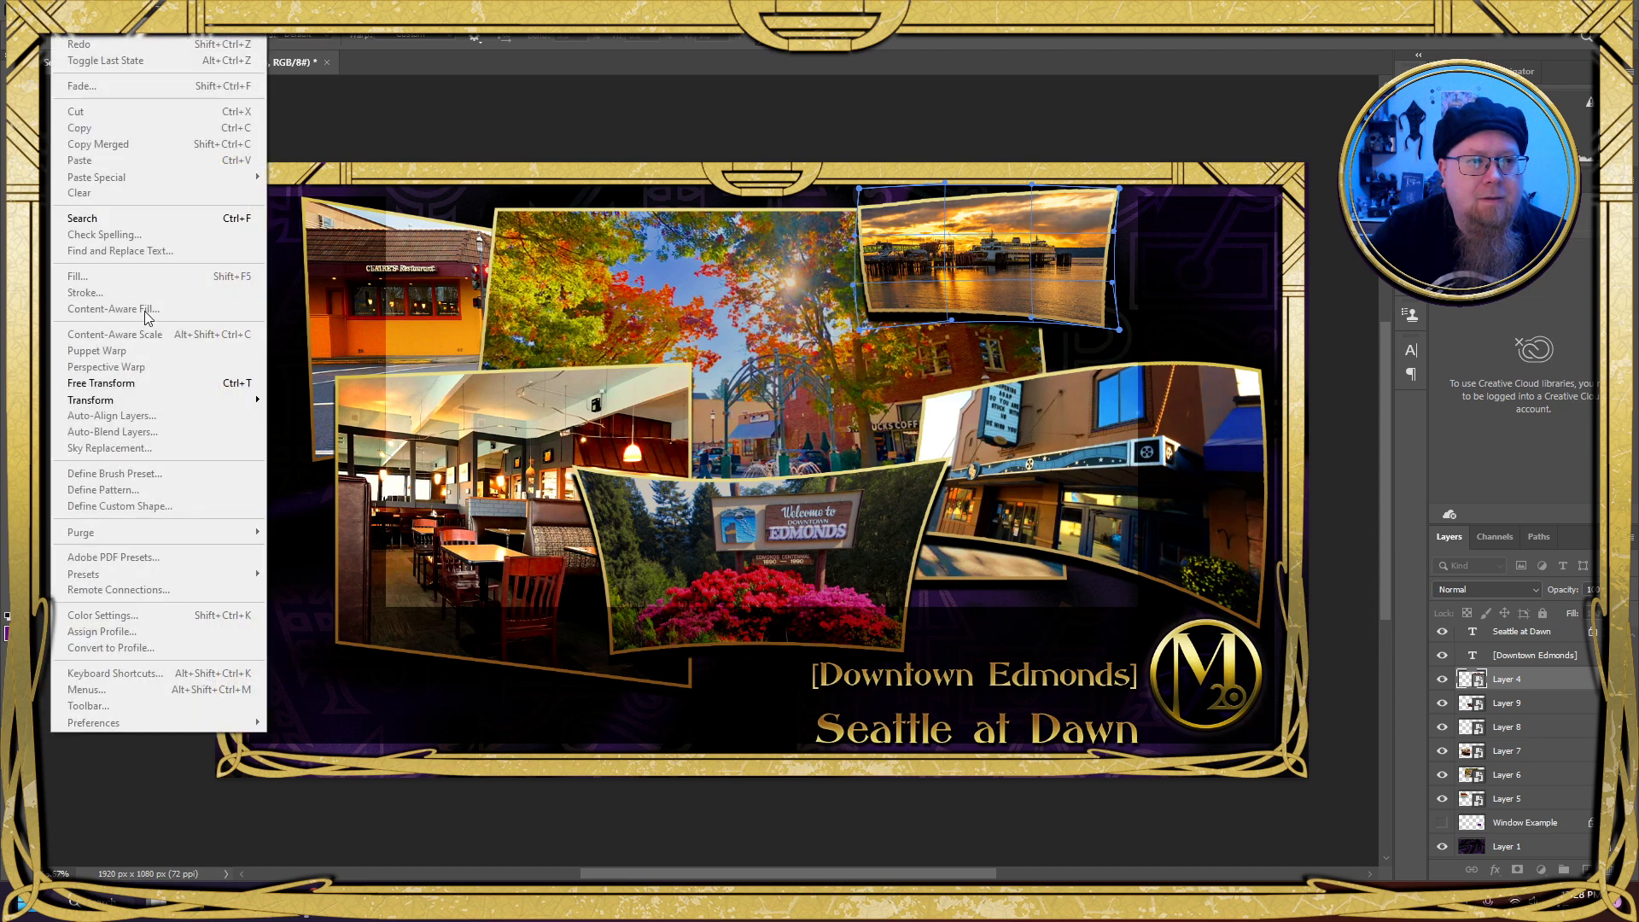
{"action": "mouse_move", "coordinate": [209, 401]}
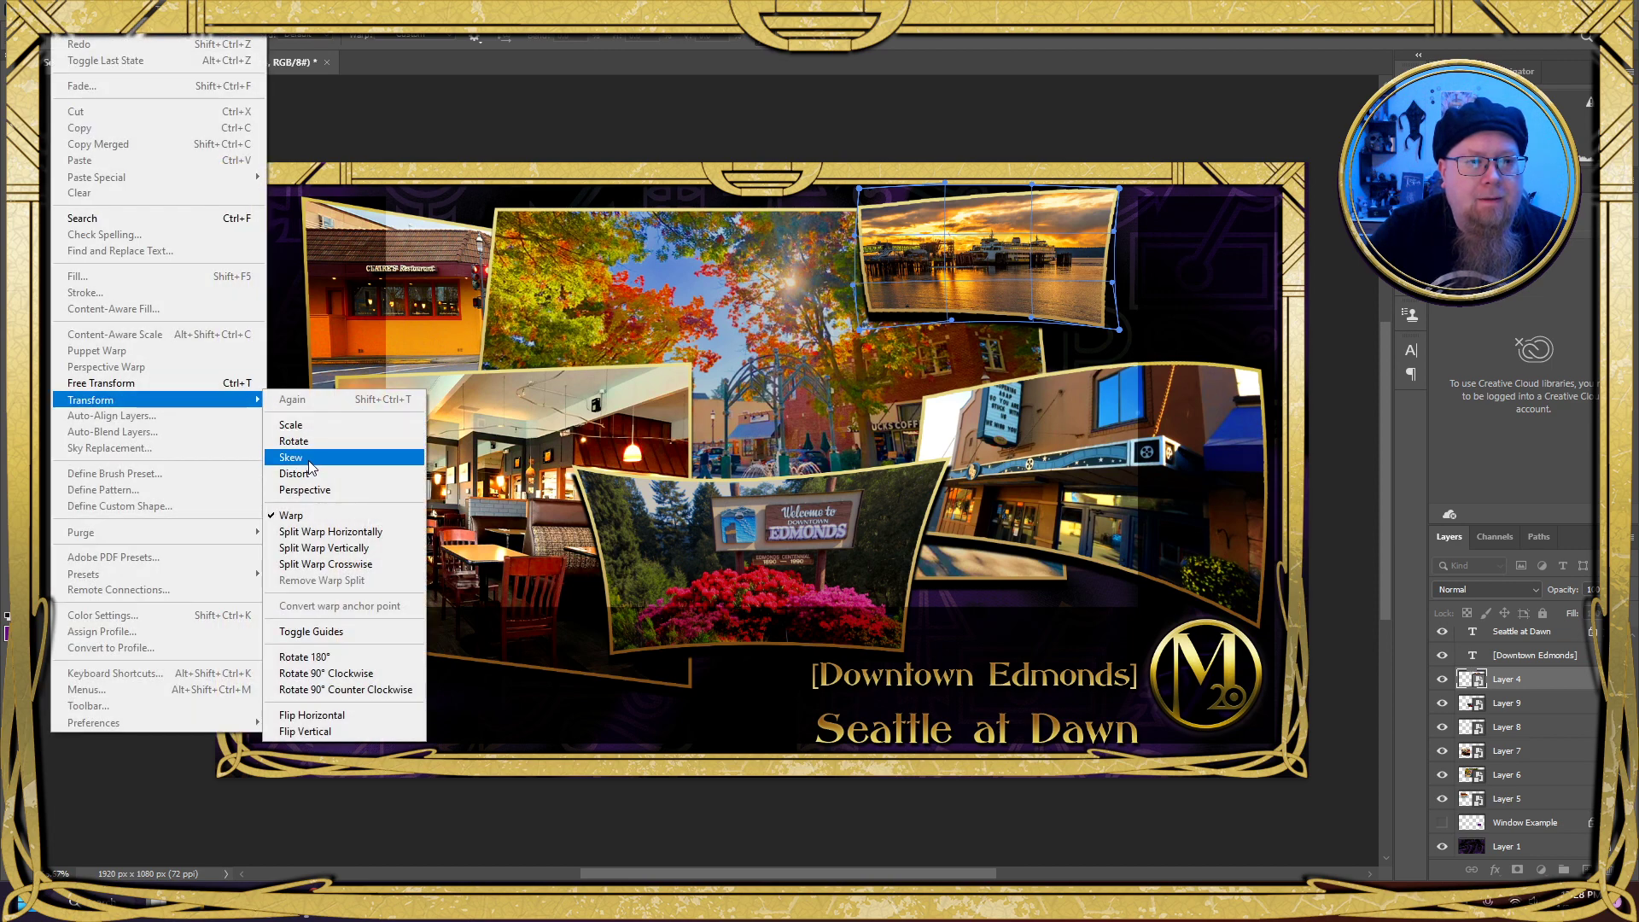
{"action": "left_click", "coordinate": [346, 490]}
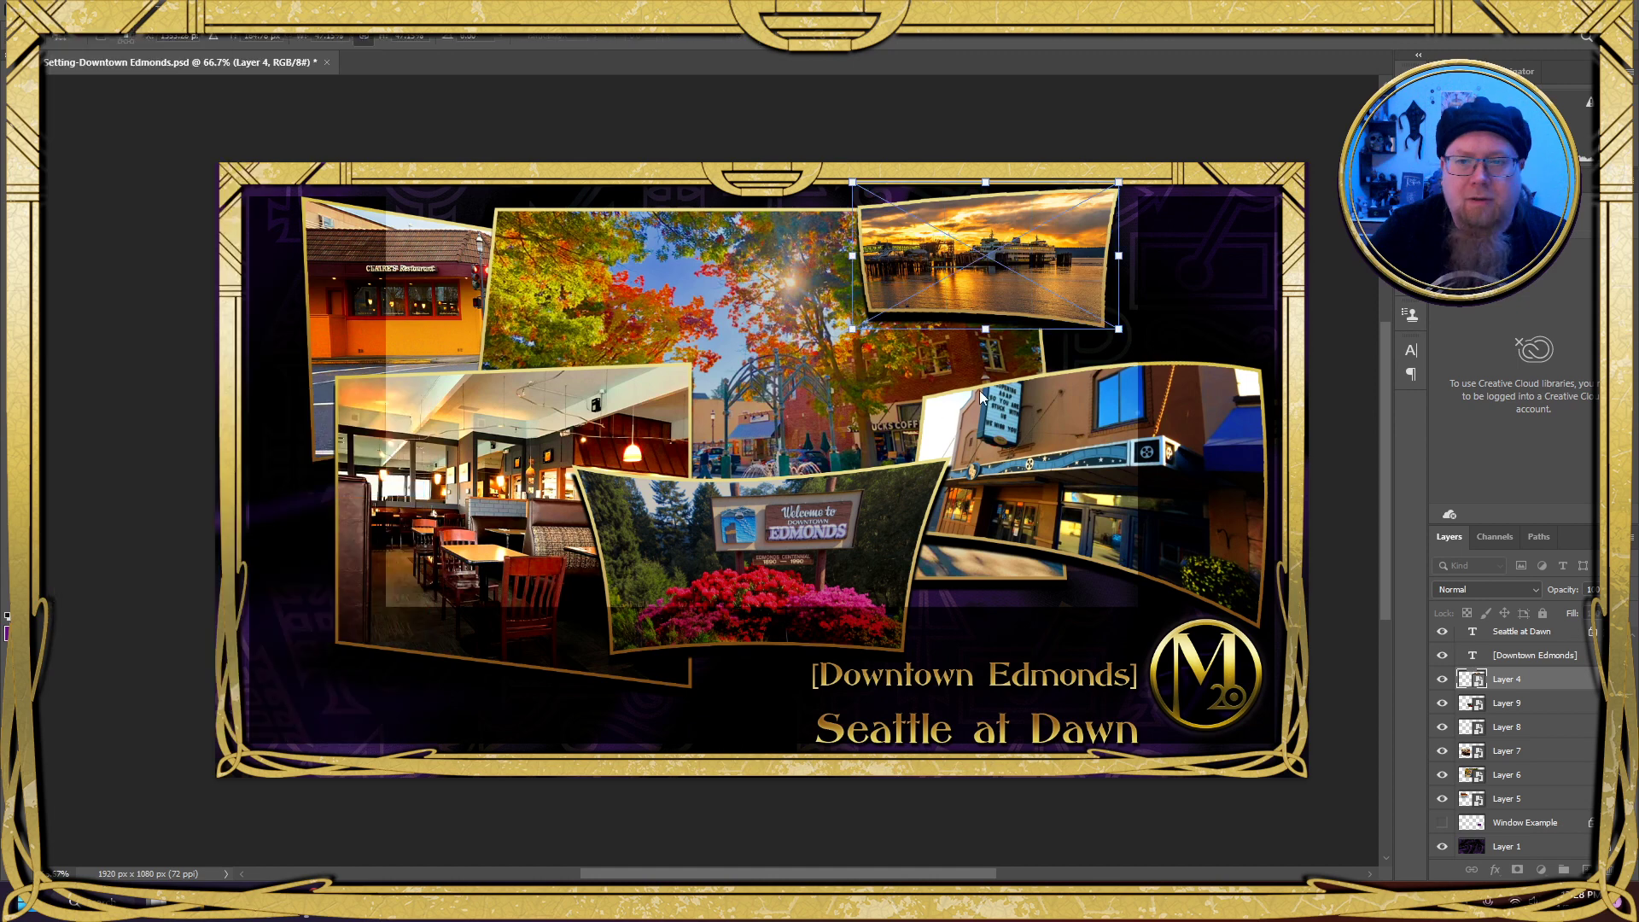
{"action": "left_click_drag", "start_coordinate": [1119, 330], "coordinate": [1120, 341]}
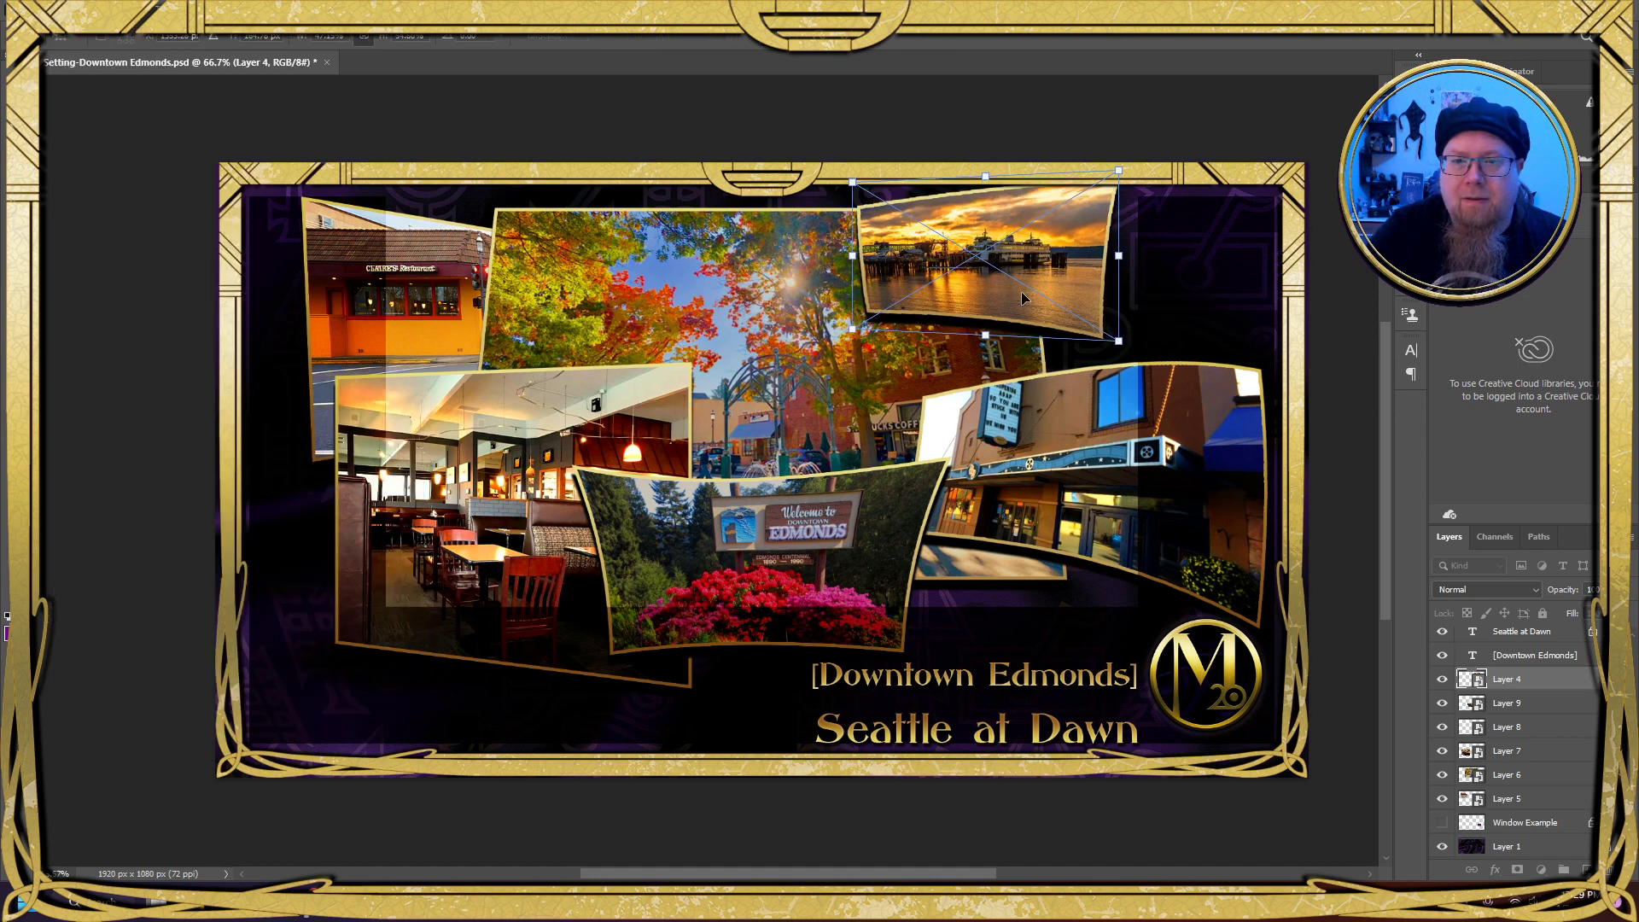
Rotate the sunset ferry photo slightly counter-clockwise, apply the transform and nudge the photo down and to the right
{"action": "left_click", "coordinate": [64, 12]}
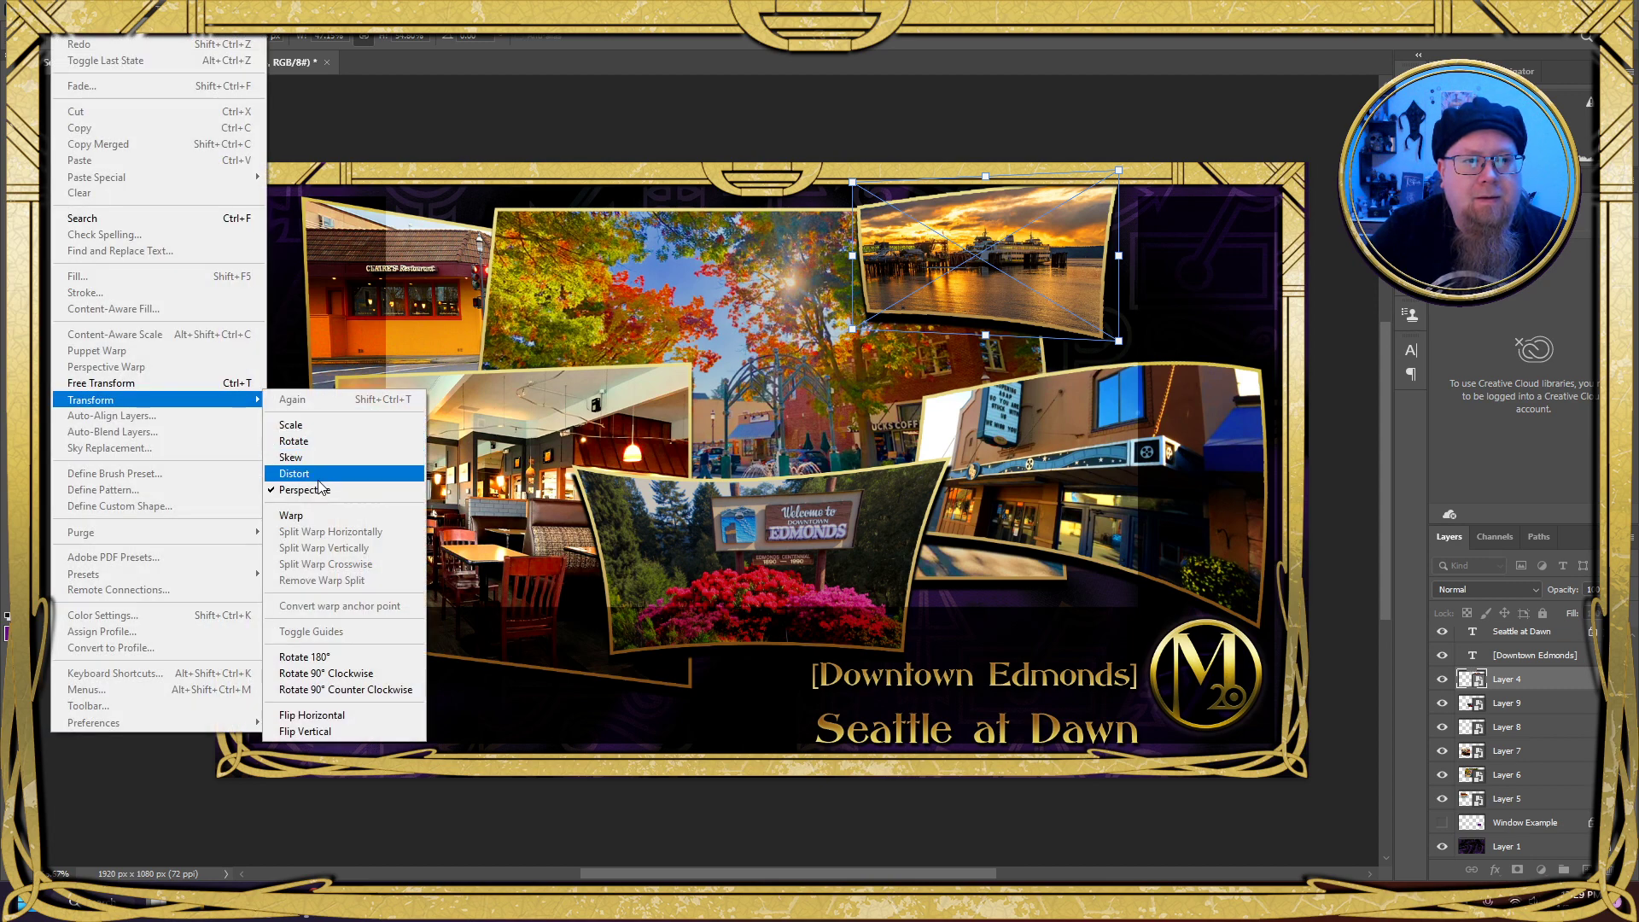
{"action": "left_click", "coordinate": [333, 442]}
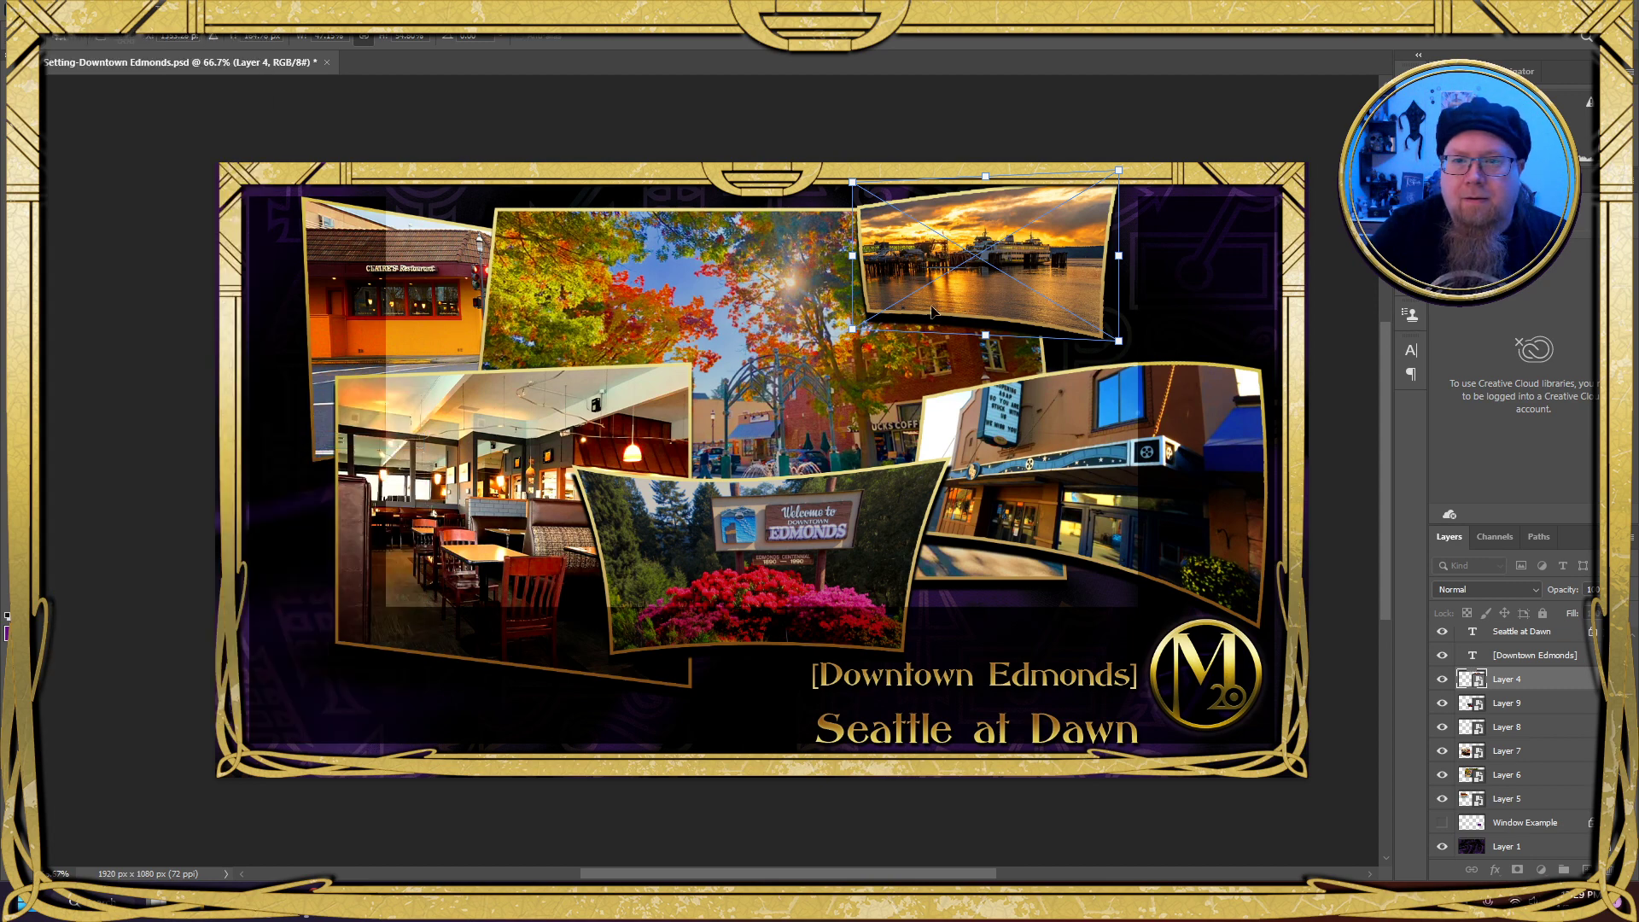
{"action": "left_click_drag", "start_coordinate": [852, 331], "coordinate": [858, 340]}
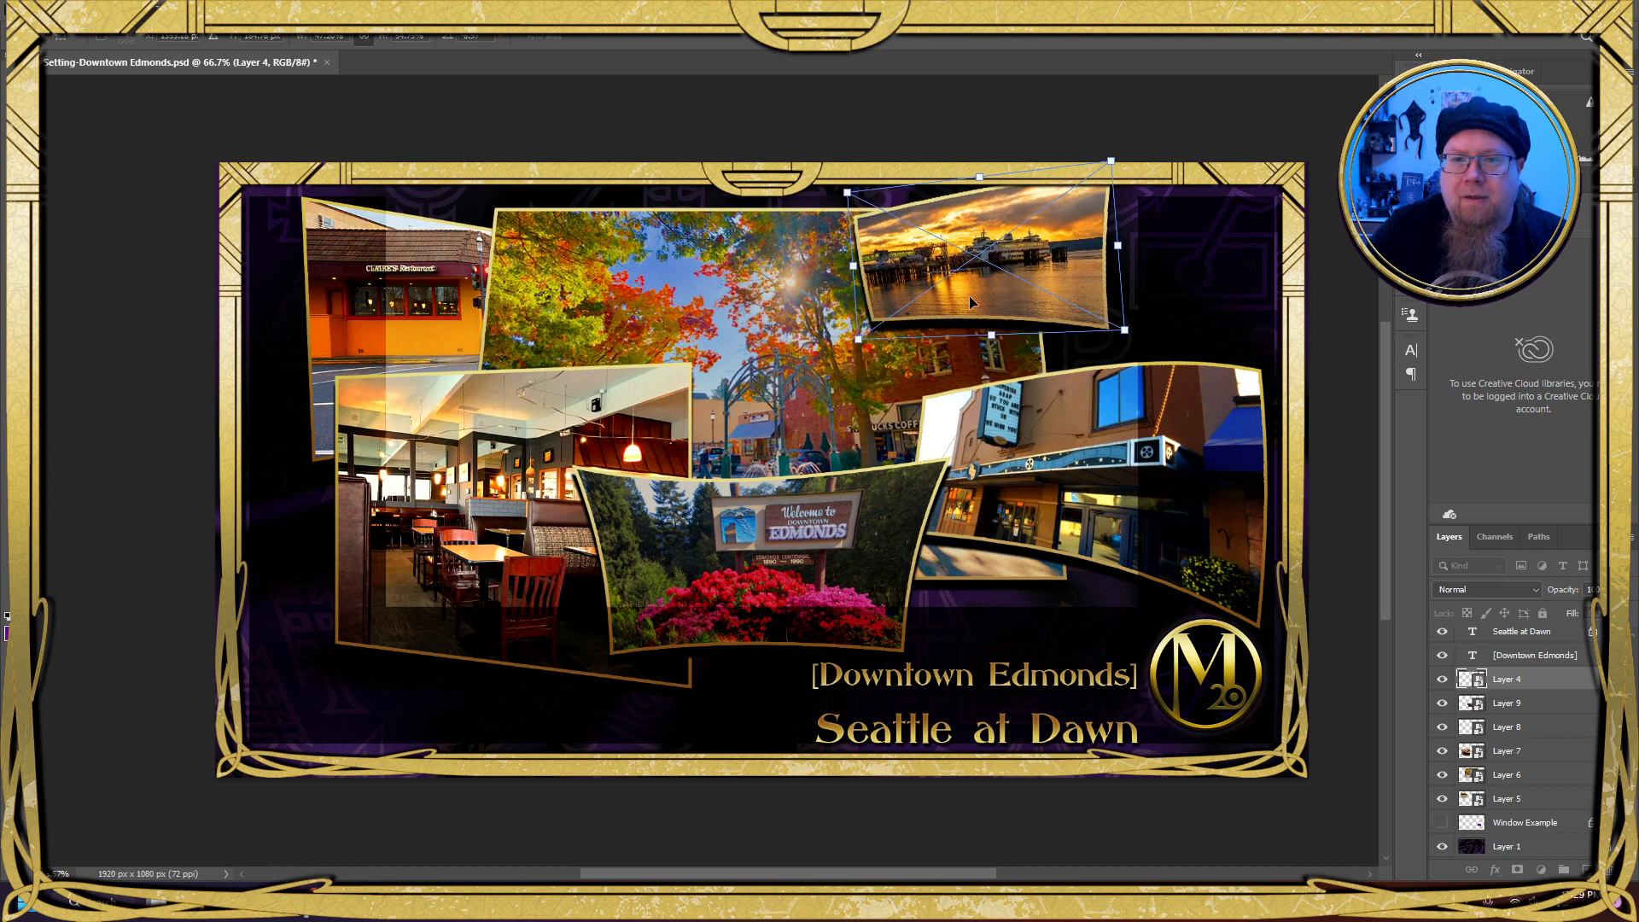
{"action": "key", "text": "Return"}
{"action": "mouse_move", "coordinate": [1035, 261]}
{"action": "left_mouse_down"}
{"action": "mouse_move", "coordinate": [1028, 289]}
{"action": "mouse_move", "coordinate": [1024, 274]}
{"action": "mouse_move", "coordinate": [1054, 276]}
{"action": "left_mouse_up"}
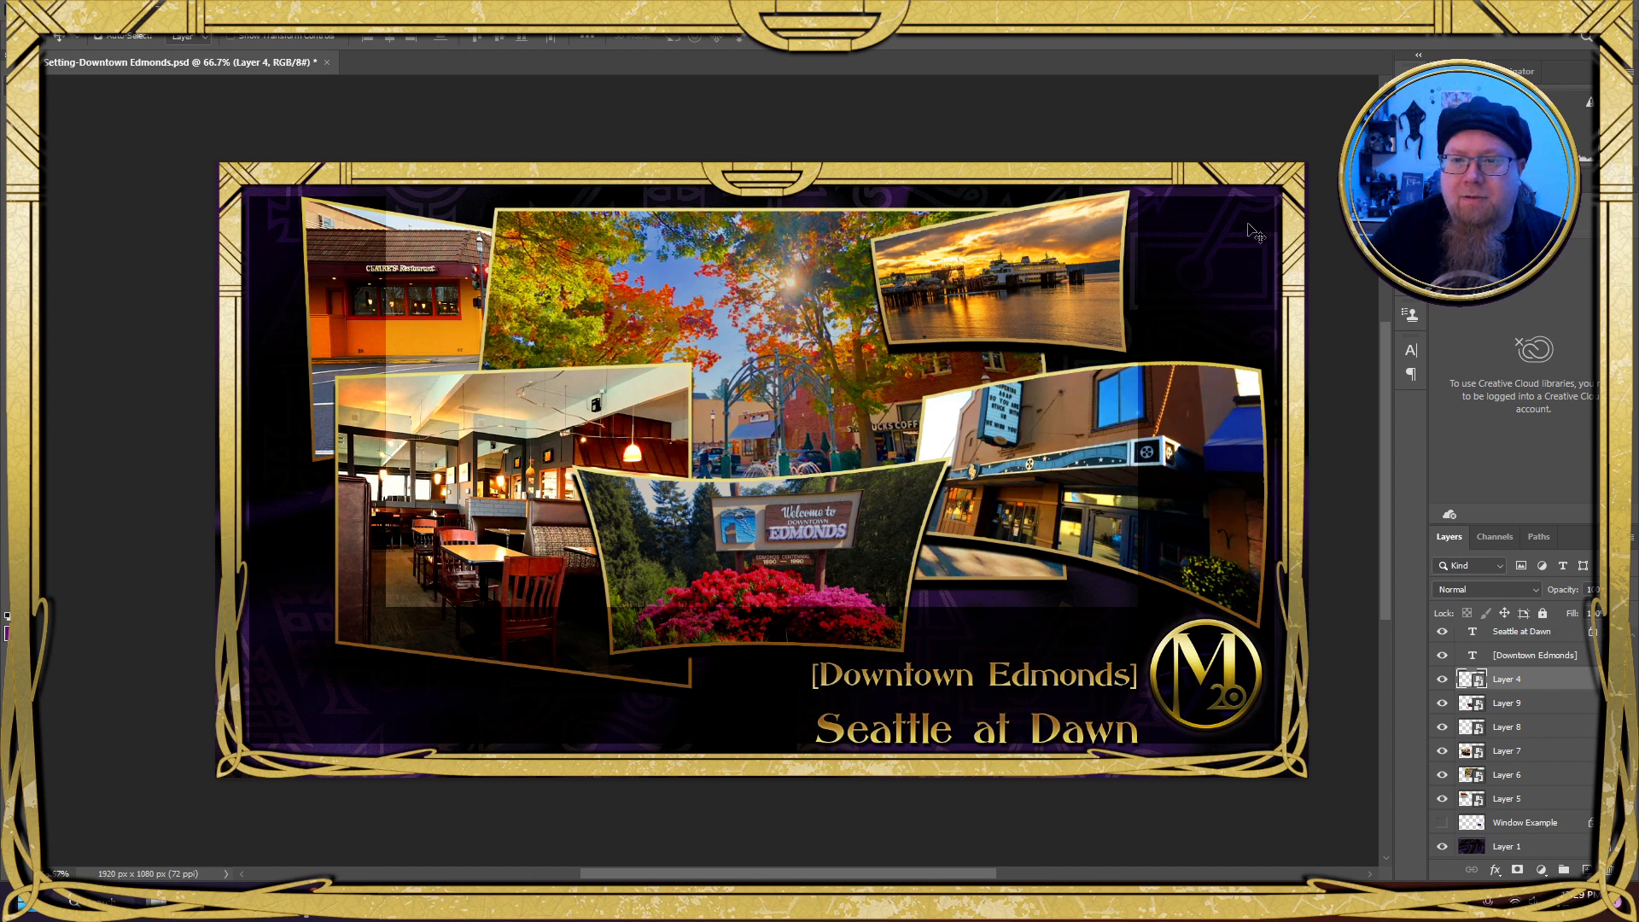
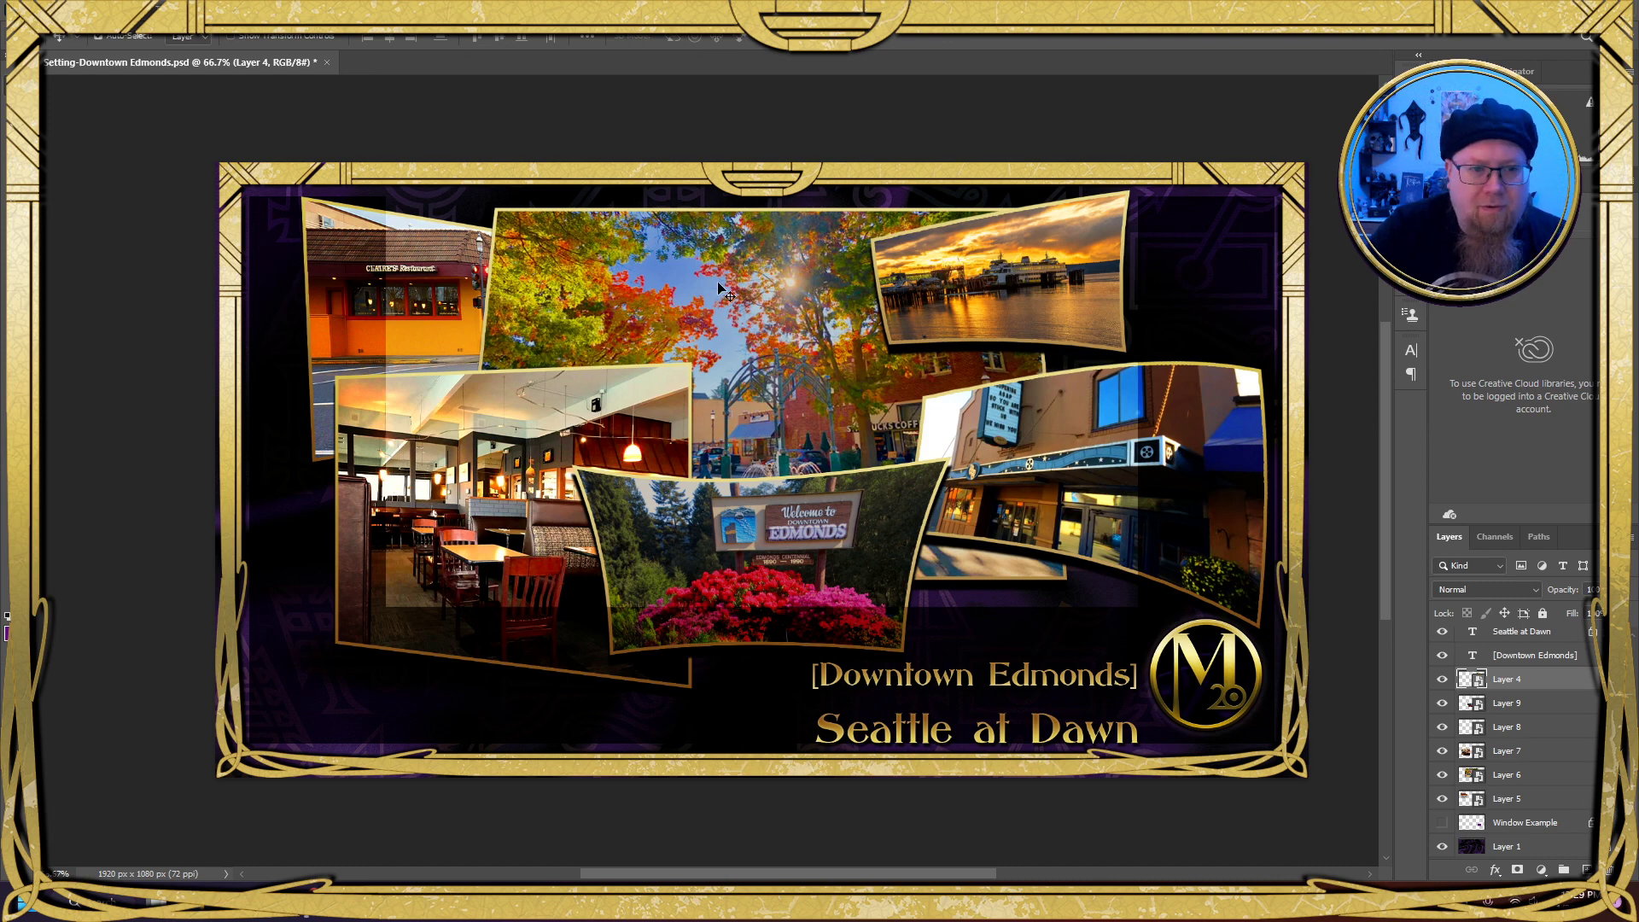
Scale the autumn street photo down about its top centre to about 630 px wide, between the restaurant exterior and ferry photos
{"action": "left_click", "coordinate": [782, 334]}
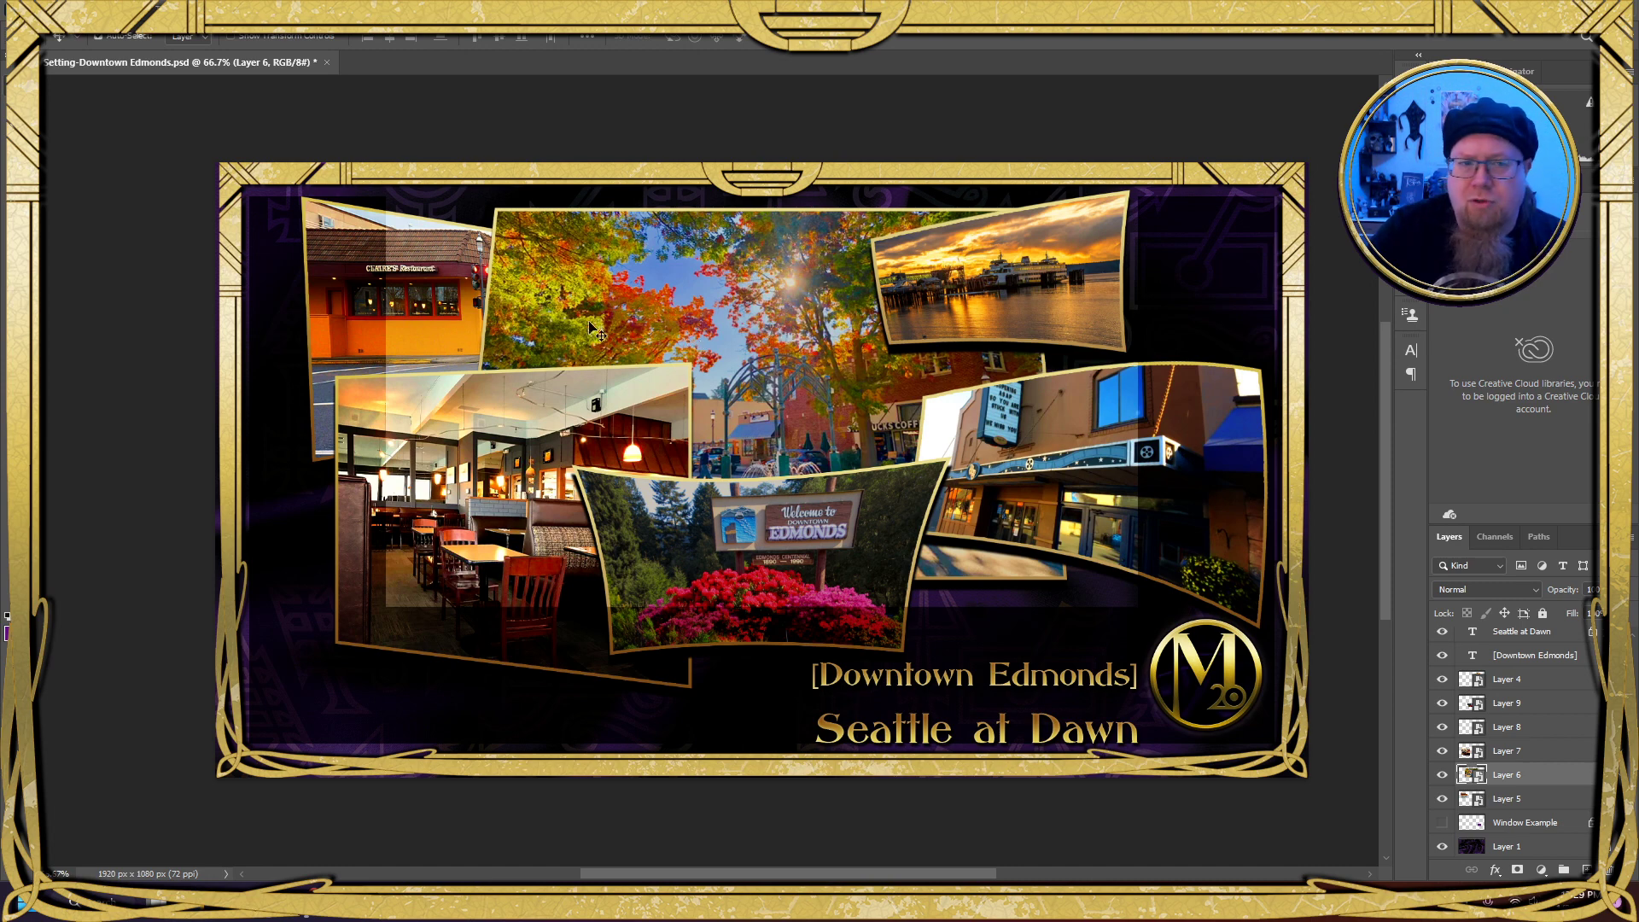
{"action": "left_click", "coordinate": [64, 8]}
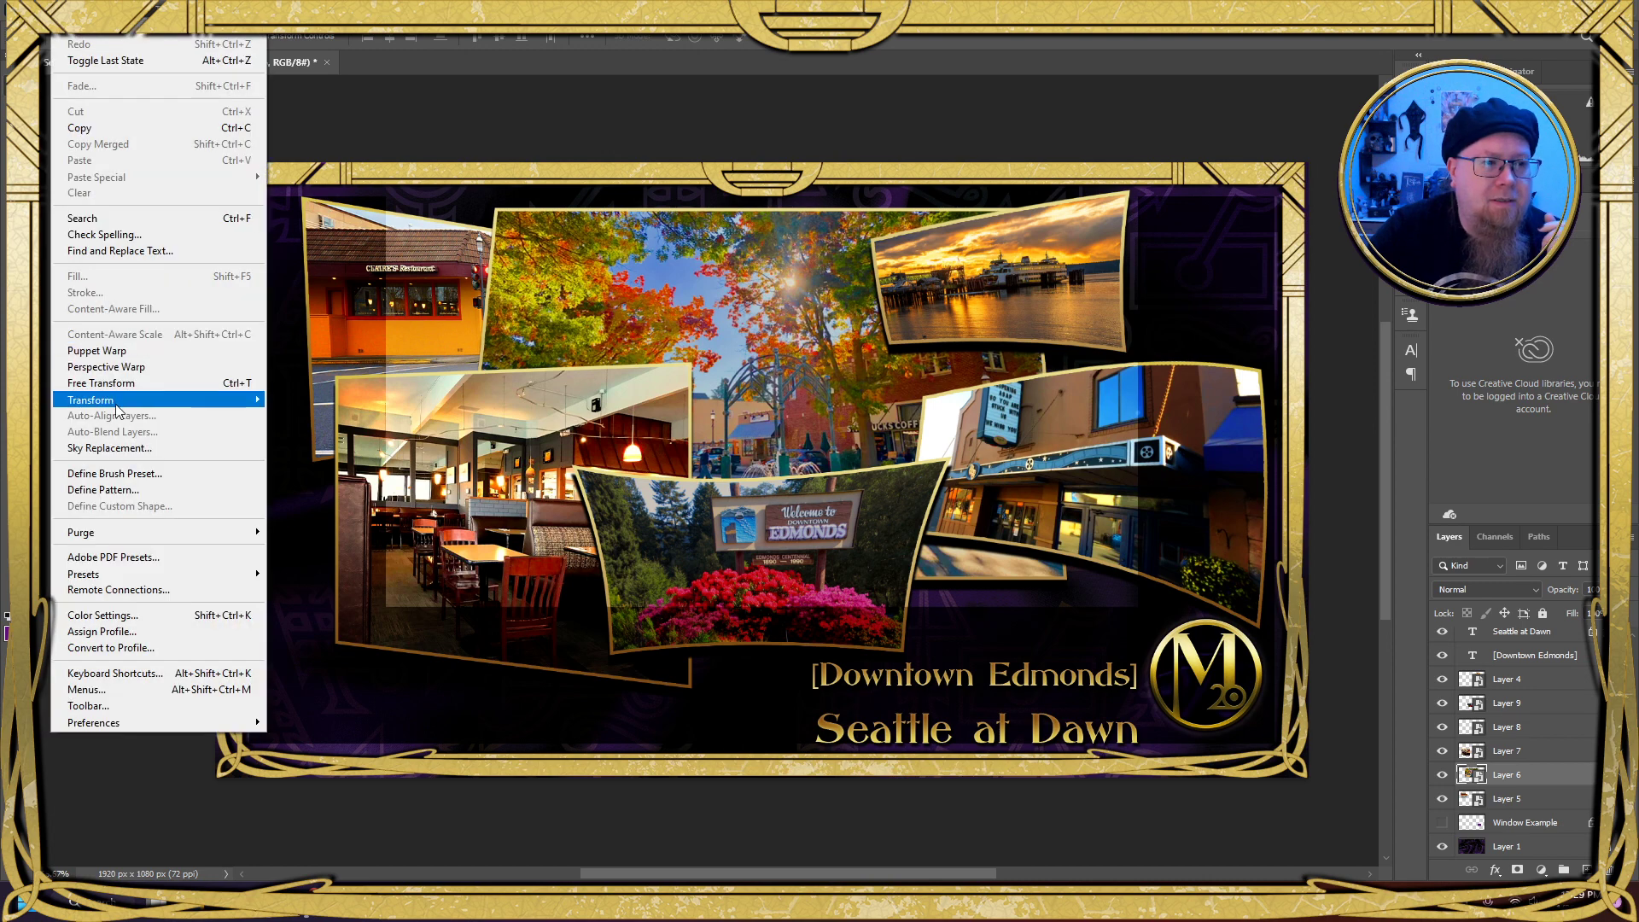
{"action": "mouse_move", "coordinate": [196, 400]}
{"action": "left_click", "coordinate": [307, 424]}
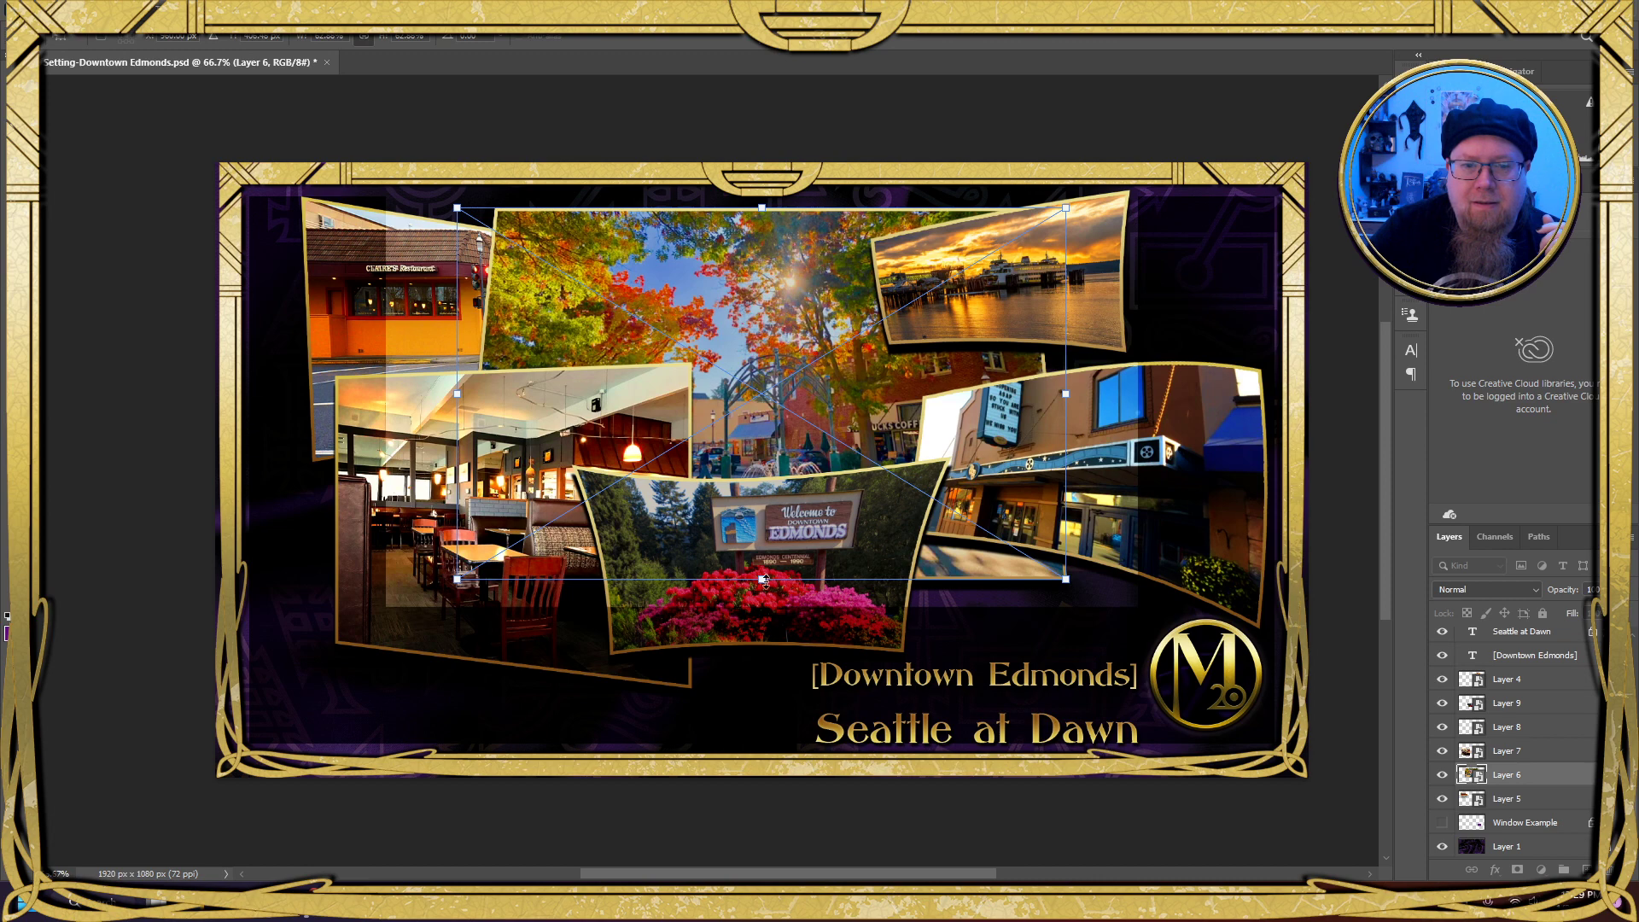
{"action": "left_click_drag", "start_coordinate": [765, 581], "coordinate": [787, 409]}
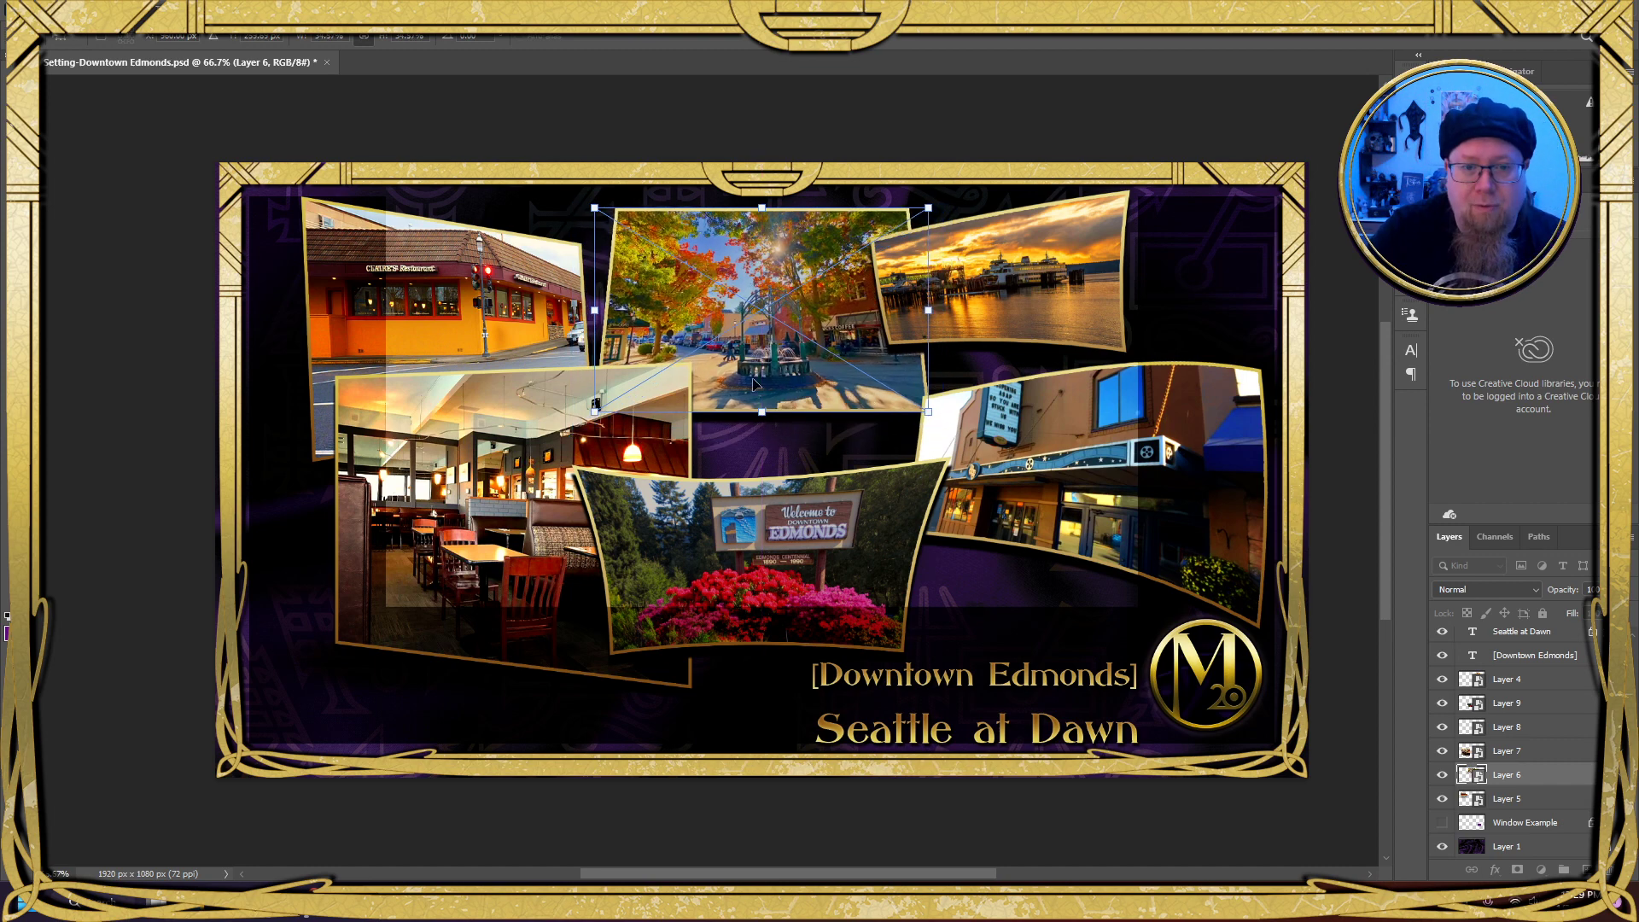
{"action": "left_click_drag", "start_coordinate": [766, 417], "coordinate": [776, 405]}
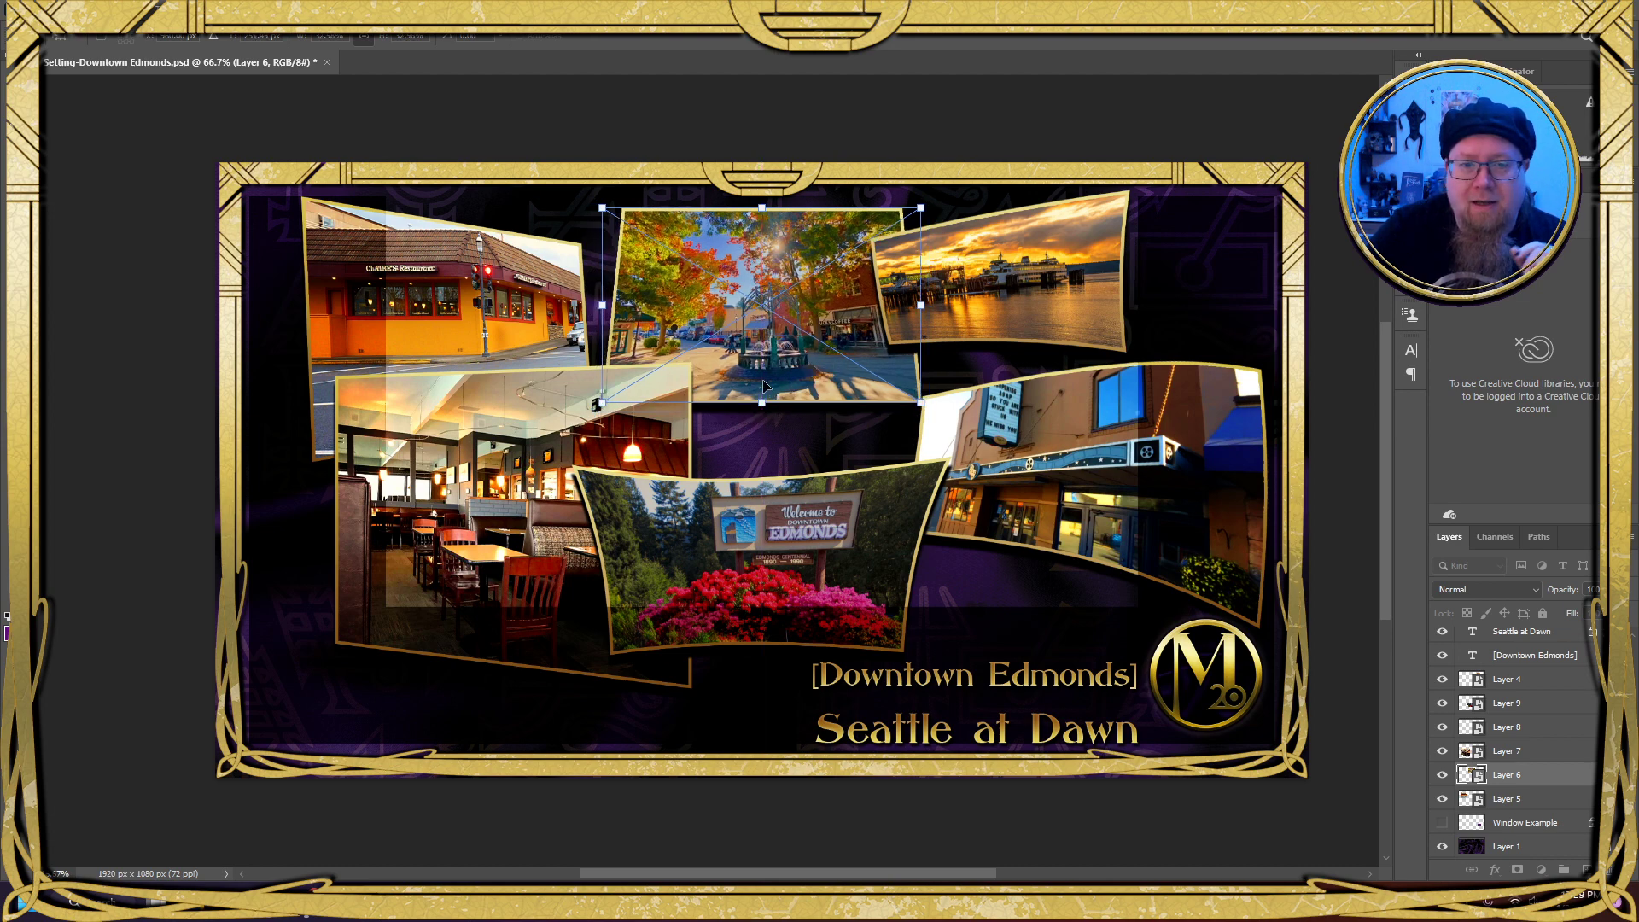
{"action": "left_click_drag", "start_coordinate": [766, 412], "coordinate": [765, 434]}
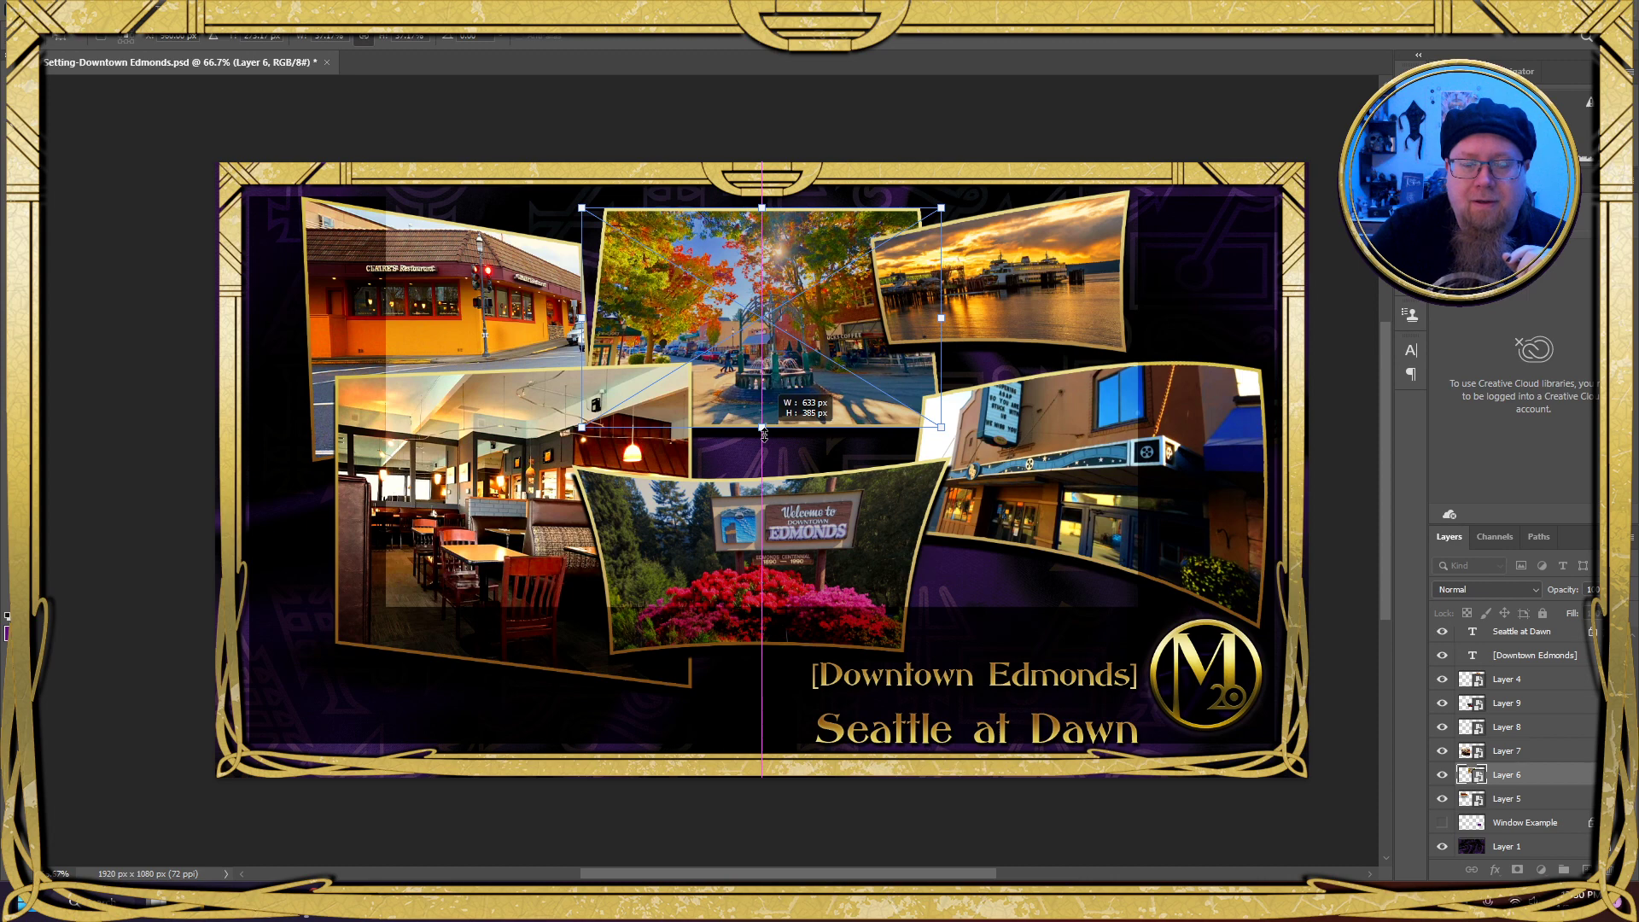
{"action": "key", "text": "Return"}
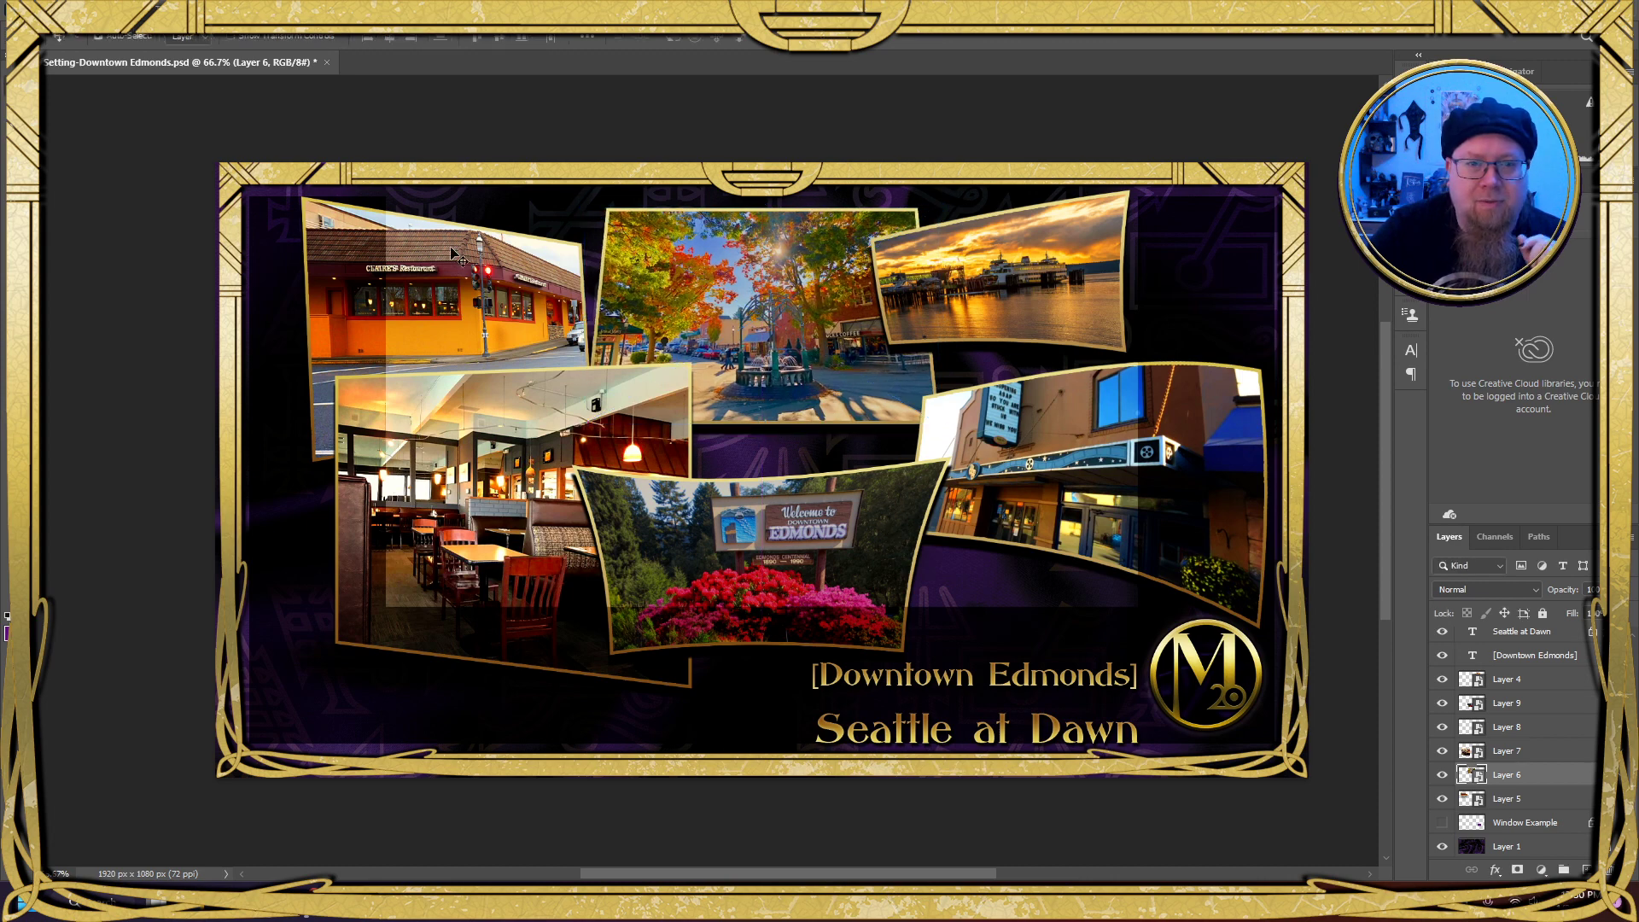
Warp the autumn street photo, bowing both its top and bottom edges slightly upward
{"action": "left_click", "coordinate": [67, 12]}
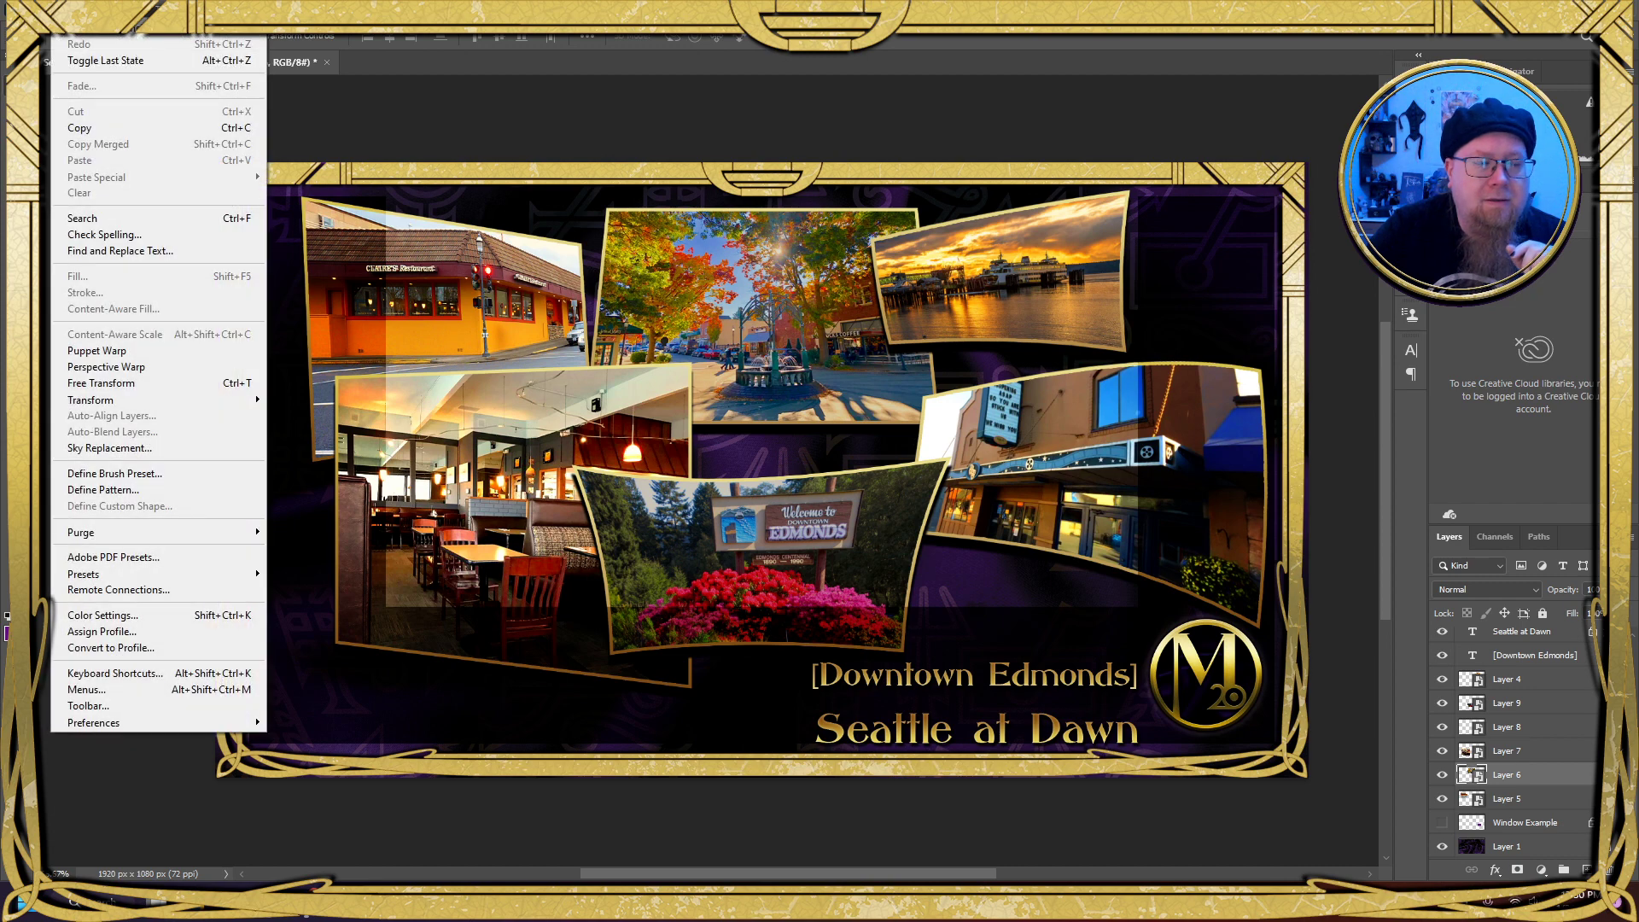
{"action": "mouse_move", "coordinate": [167, 401]}
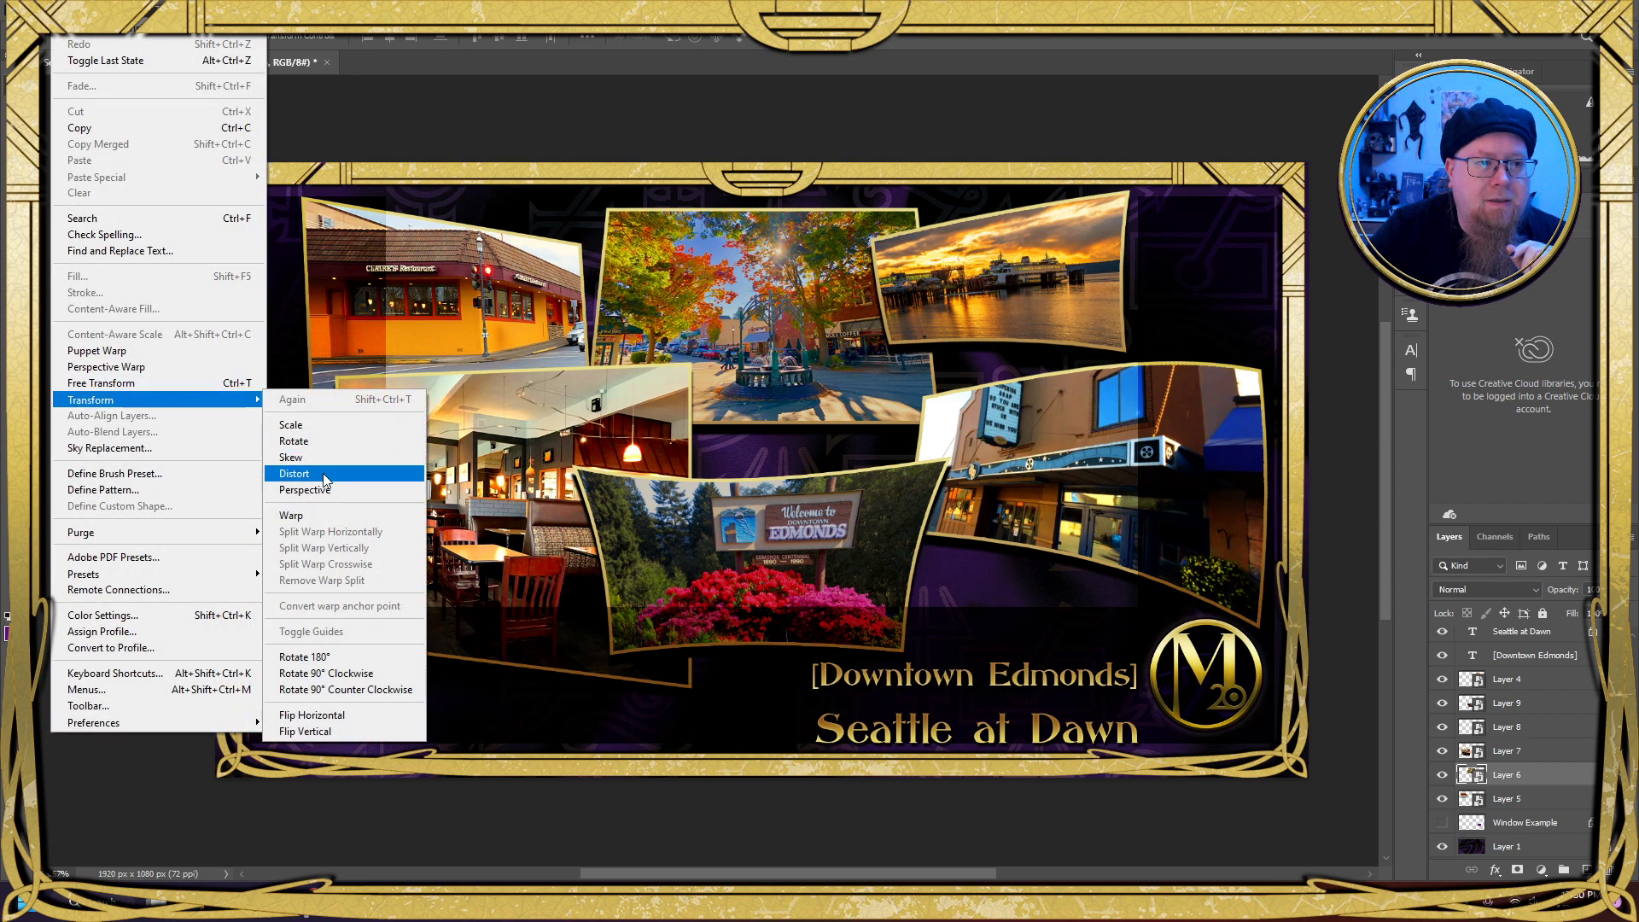
{"action": "left_click", "coordinate": [328, 513]}
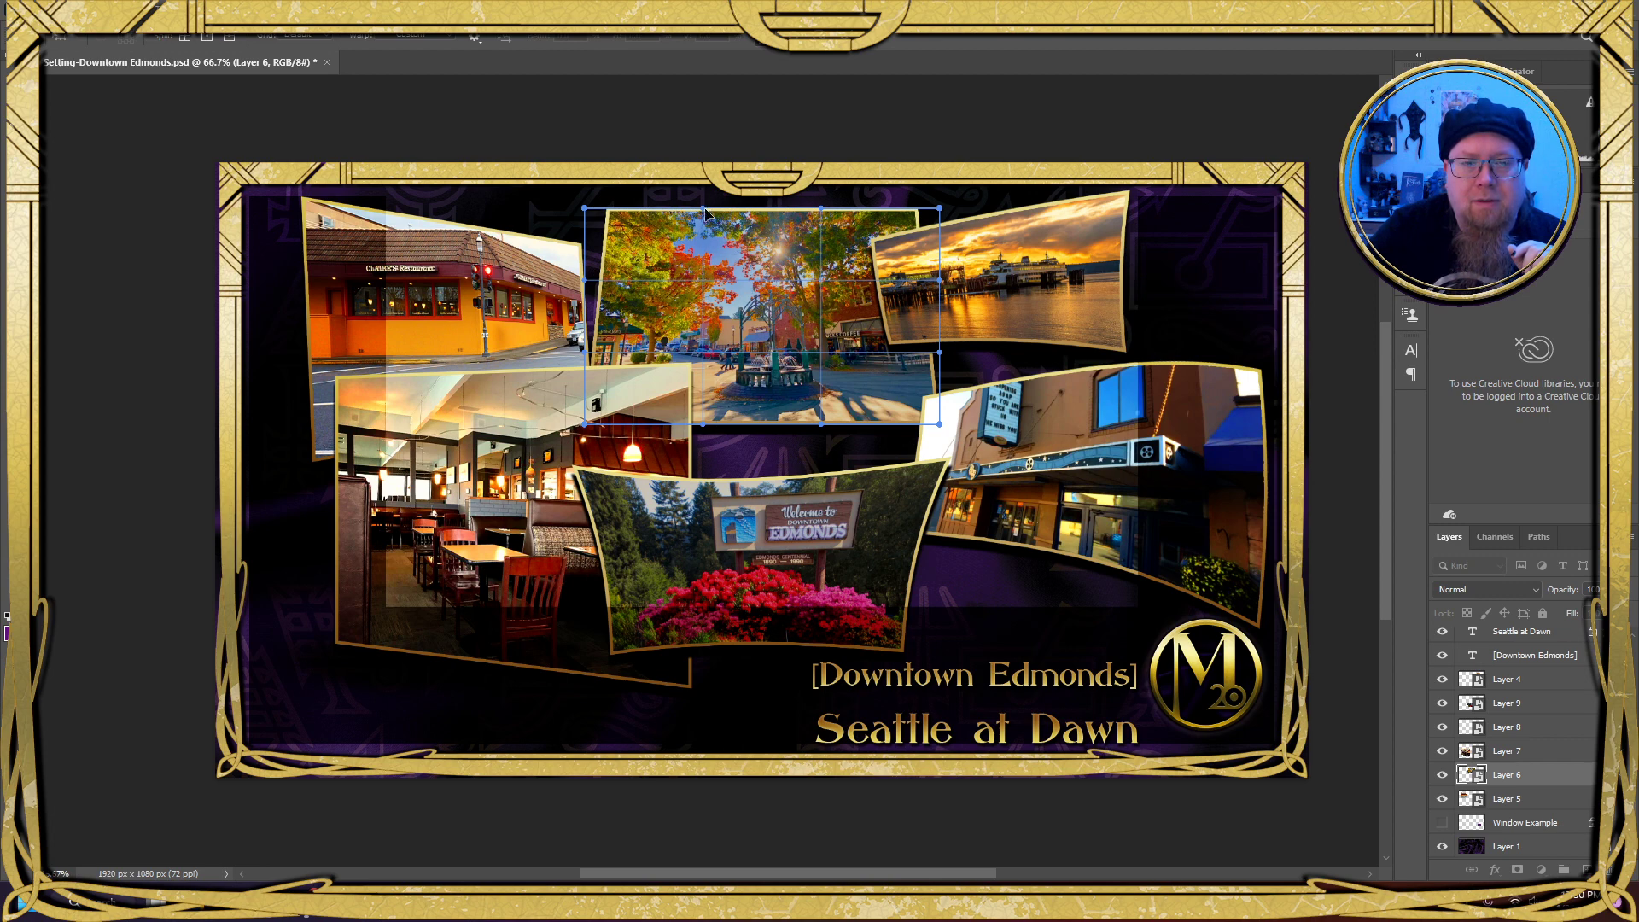
{"action": "left_click_drag", "start_coordinate": [705, 214], "coordinate": [703, 204]}
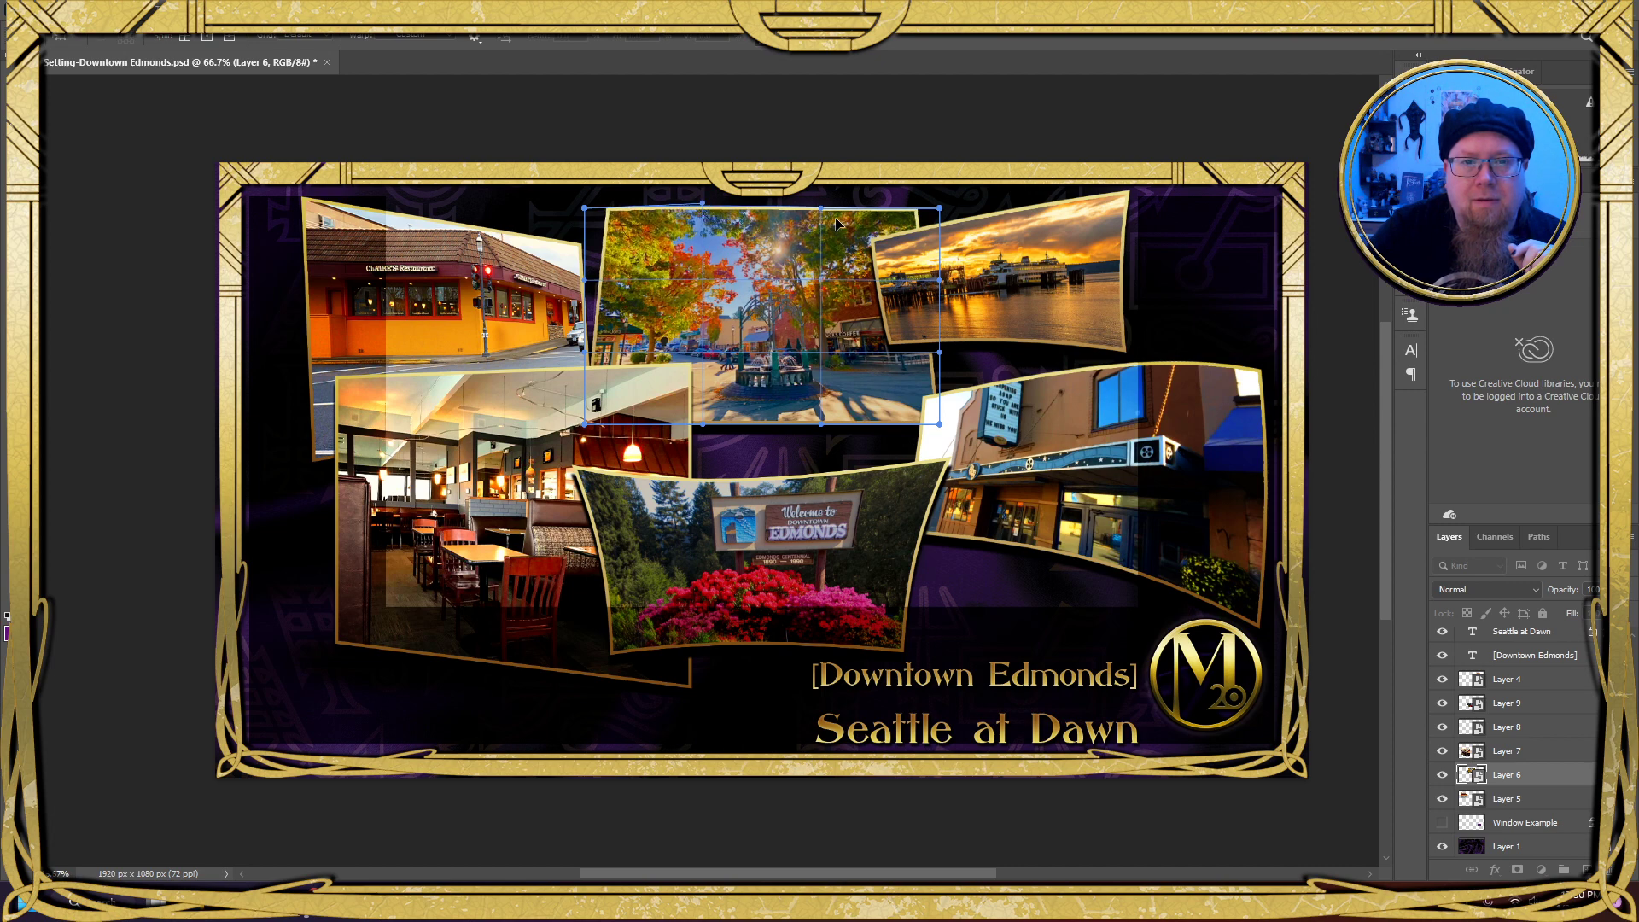
{"action": "left_click_drag", "start_coordinate": [823, 207], "coordinate": [820, 202]}
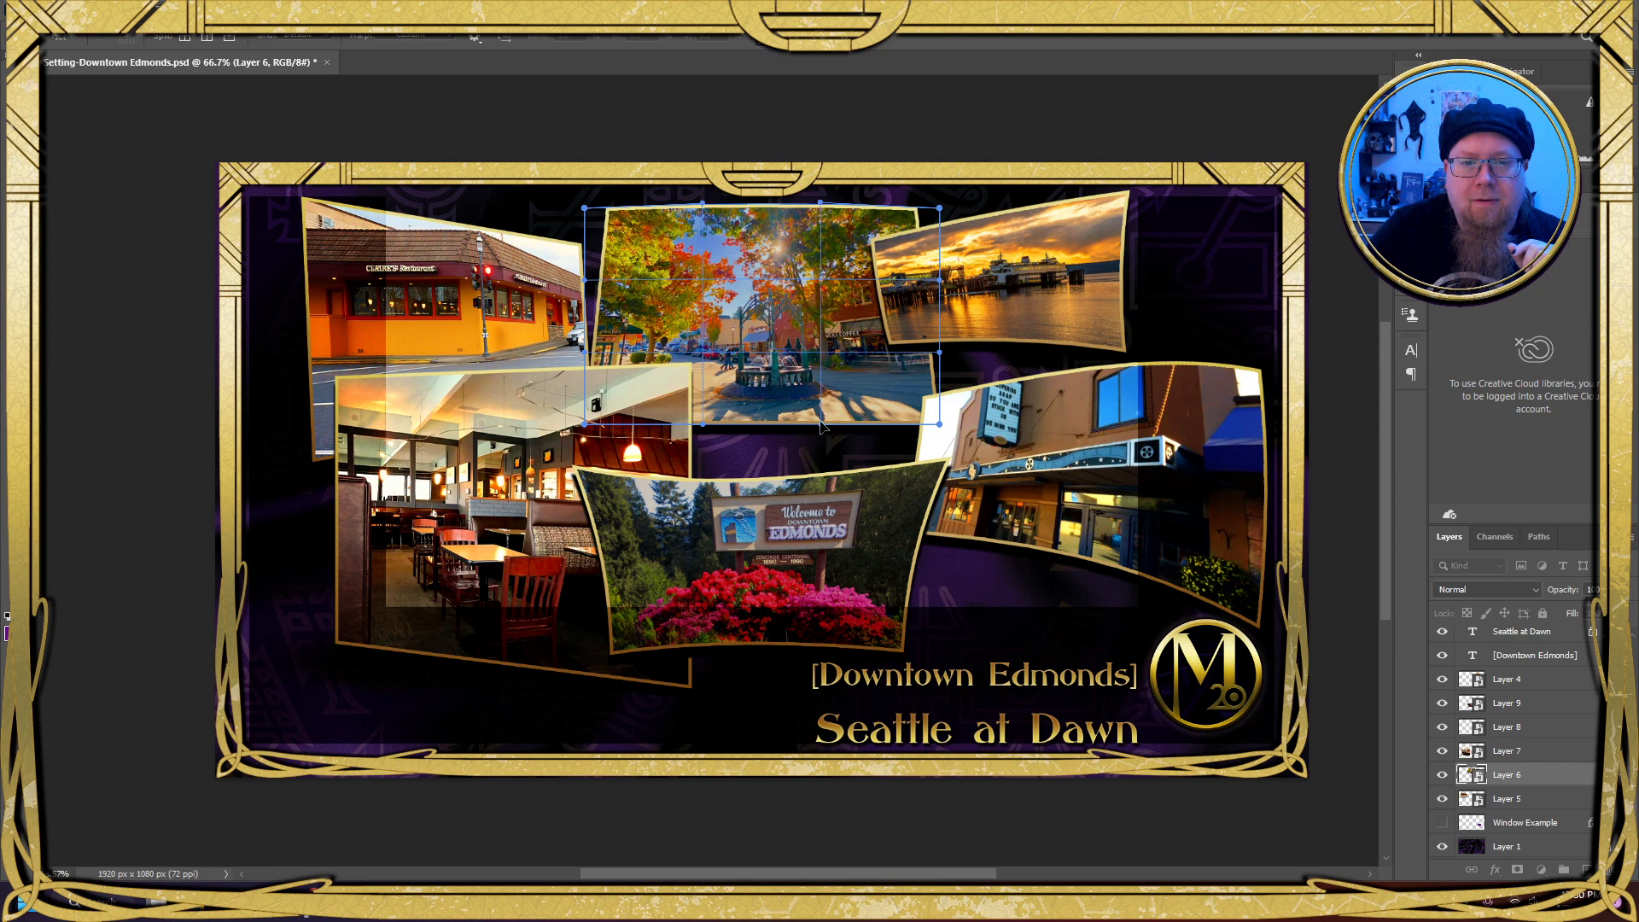
{"action": "left_click_drag", "start_coordinate": [820, 425], "coordinate": [819, 418]}
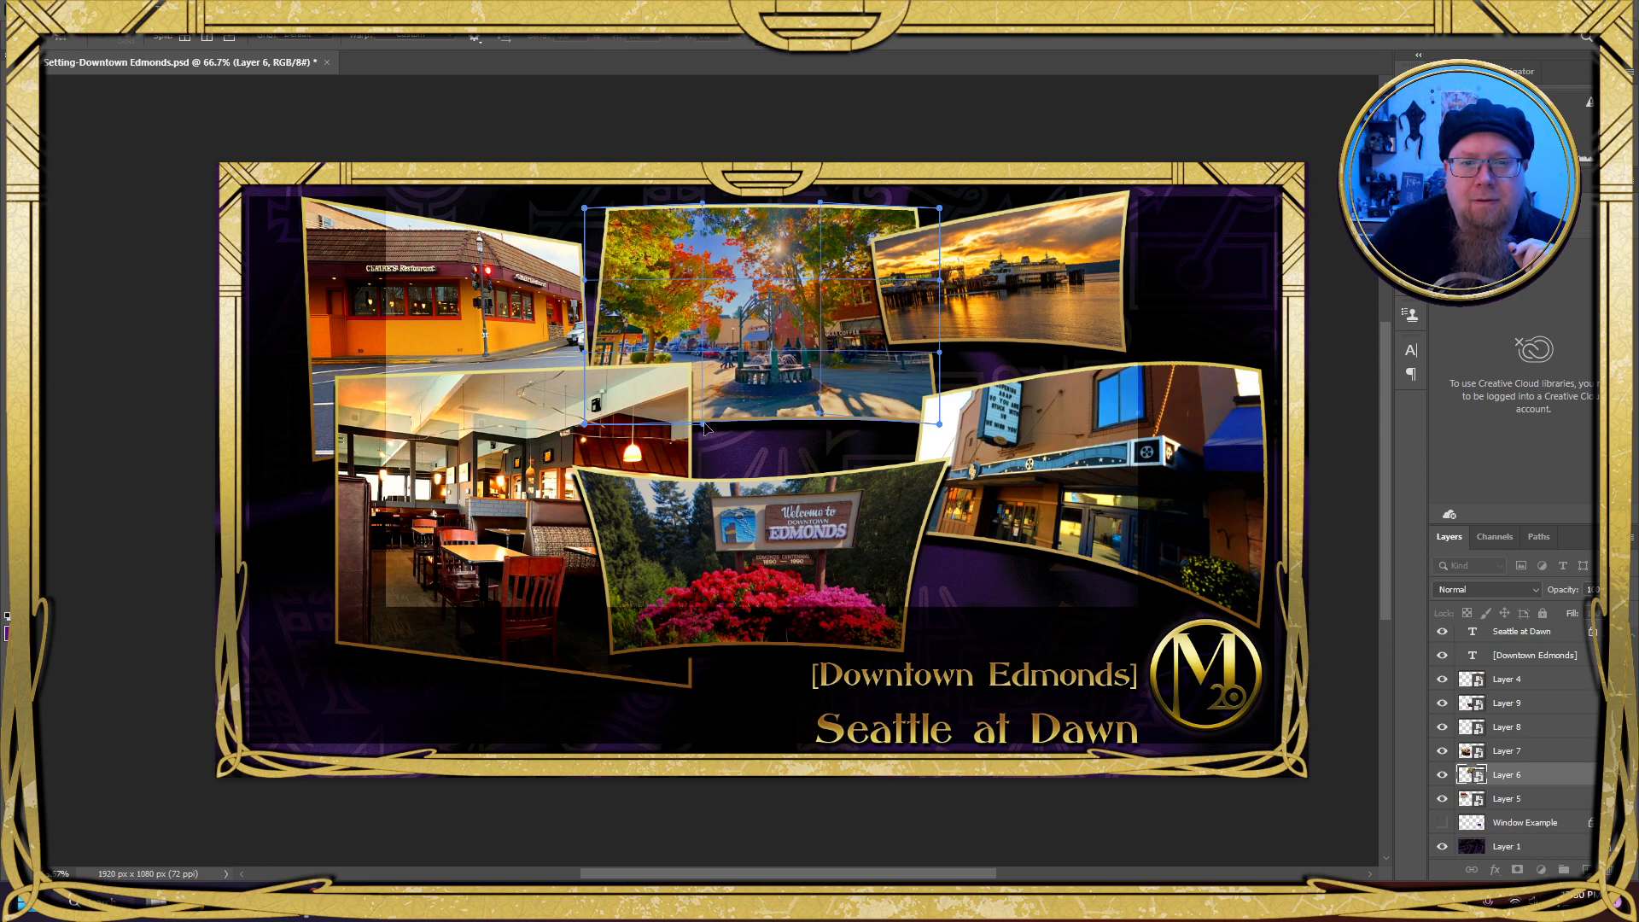
{"action": "left_click_drag", "start_coordinate": [705, 427], "coordinate": [707, 419]}
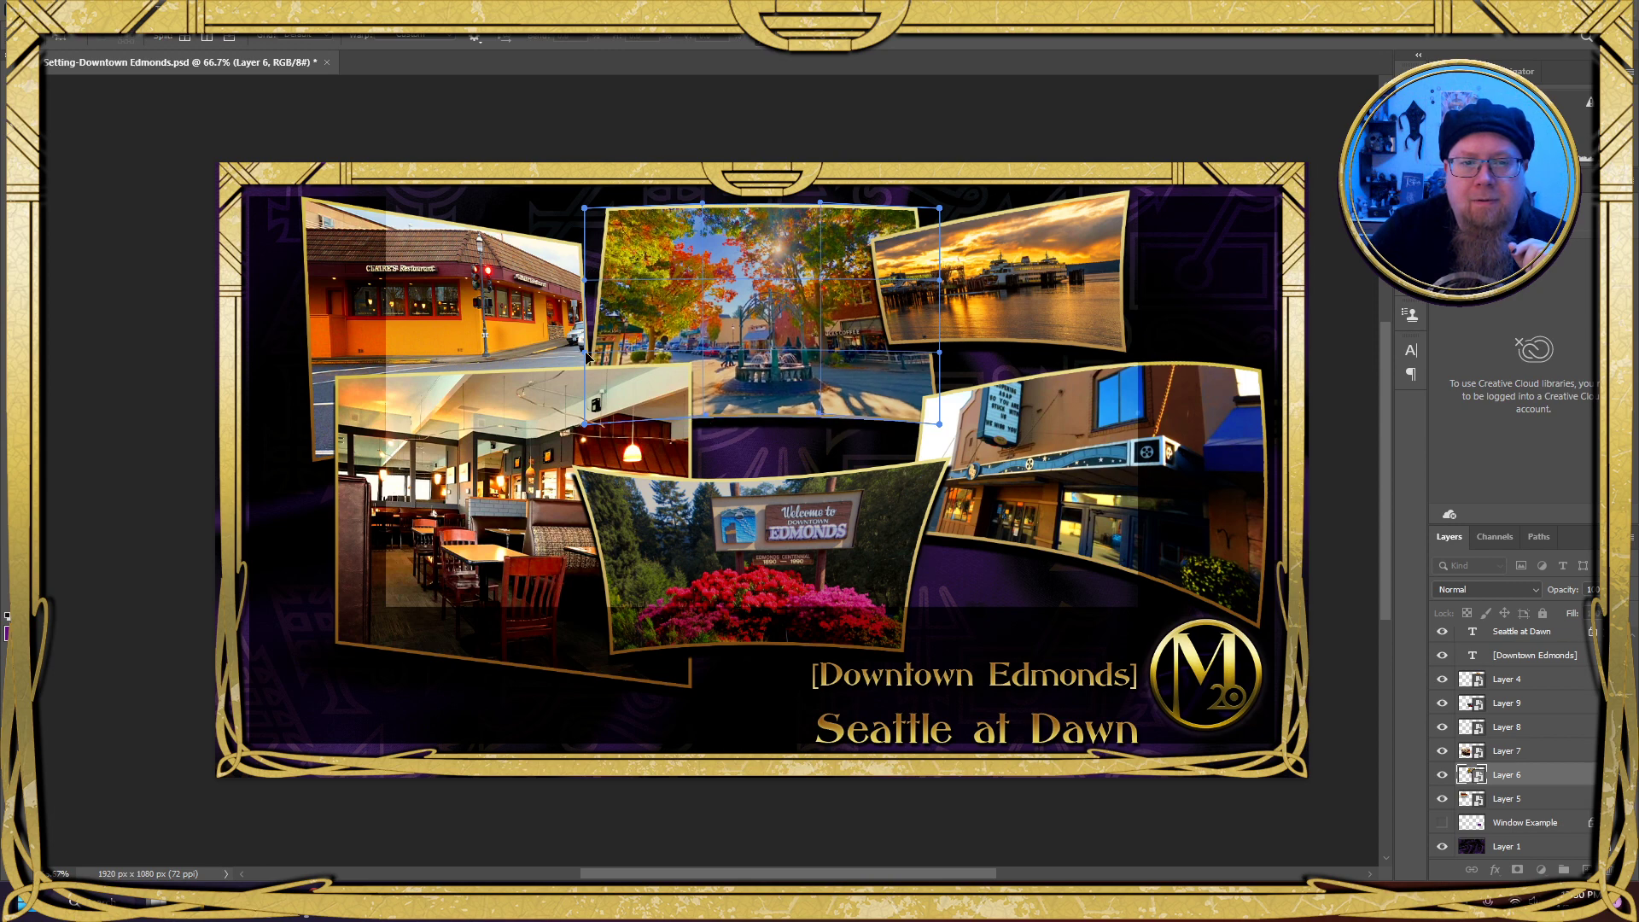
Bend the autumn street photo's left and right edges slightly inward and apply the warp
{"action": "left_click_drag", "start_coordinate": [588, 356], "coordinate": [596, 356]}
{"action": "left_click_drag", "start_coordinate": [588, 280], "coordinate": [602, 285]}
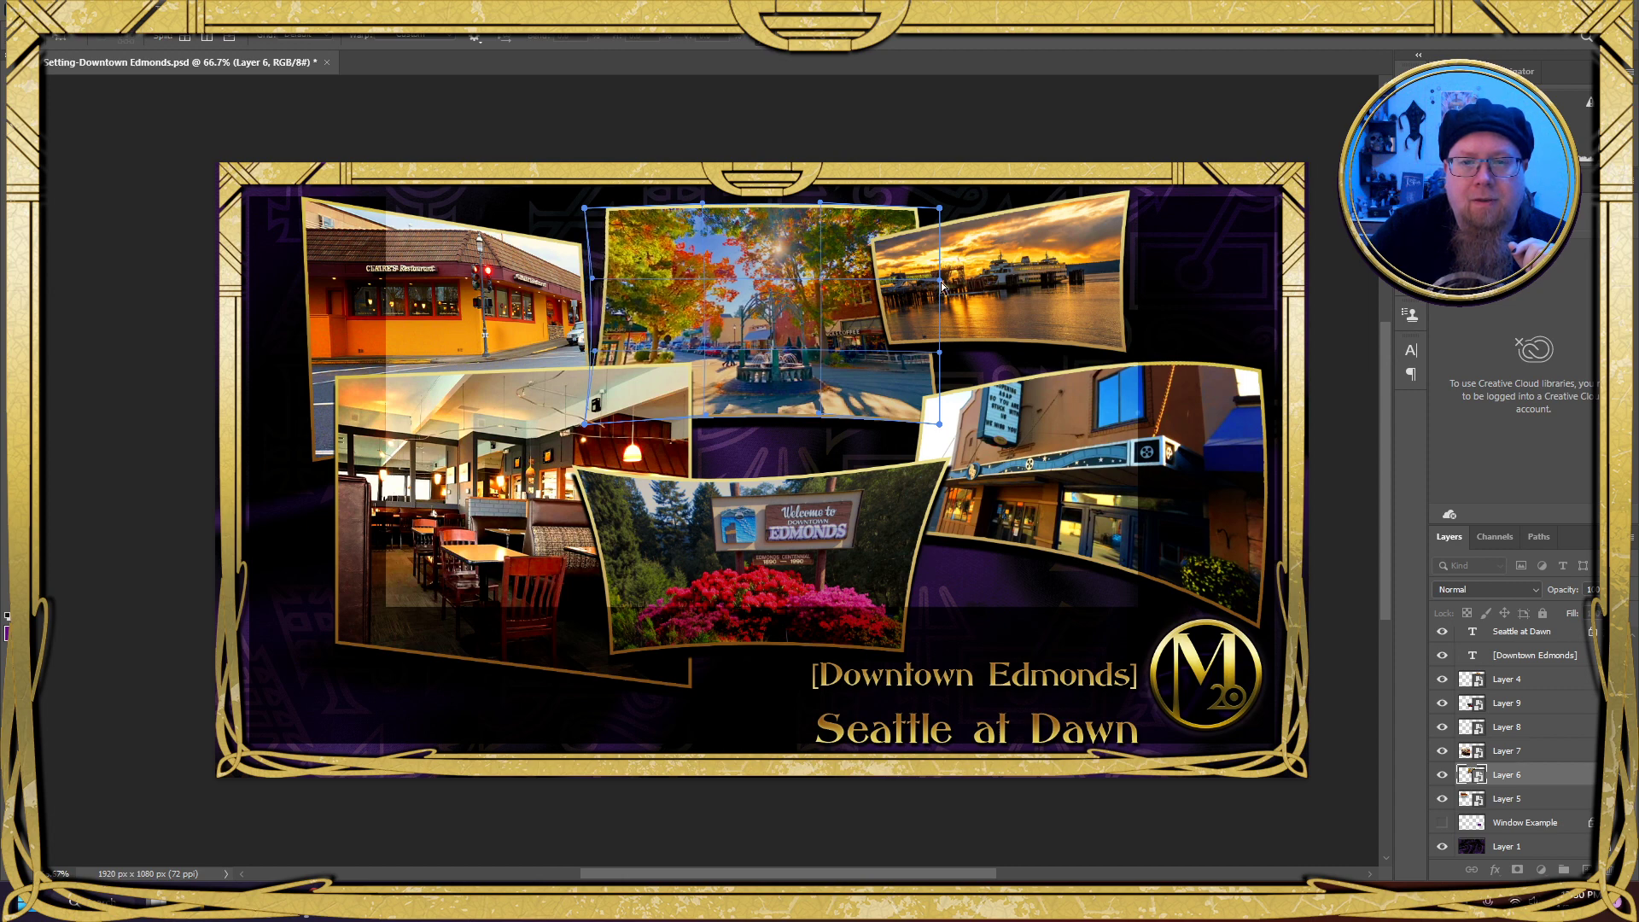
{"action": "left_click_drag", "start_coordinate": [941, 283], "coordinate": [929, 284]}
{"action": "left_click_drag", "start_coordinate": [941, 357], "coordinate": [931, 352]}
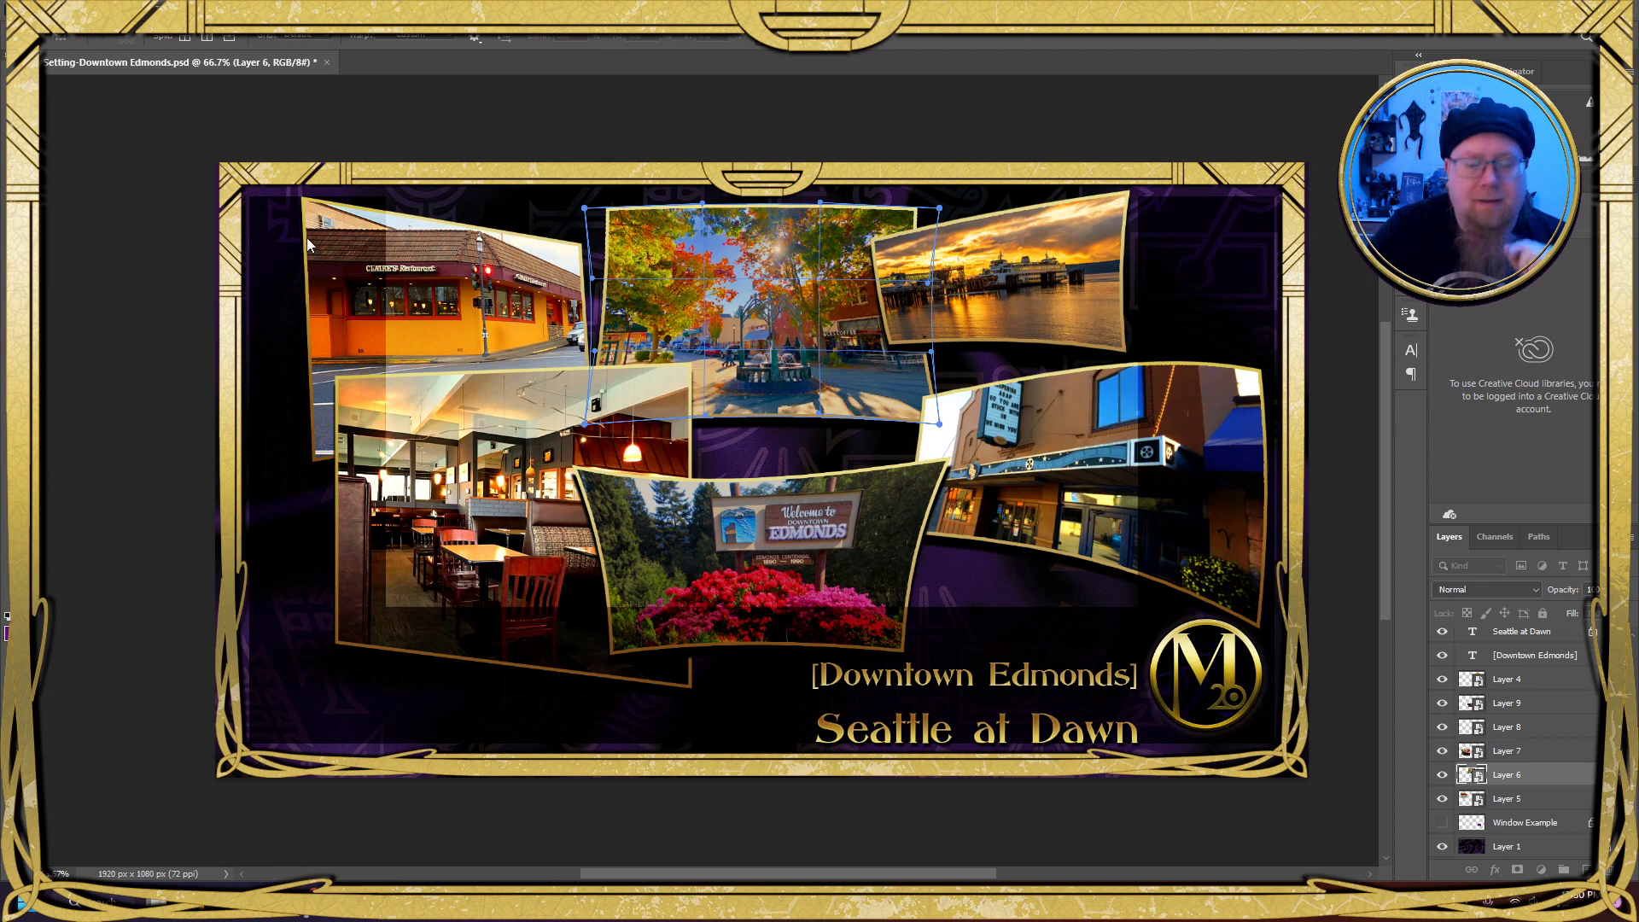
{"action": "key", "text": "Return"}
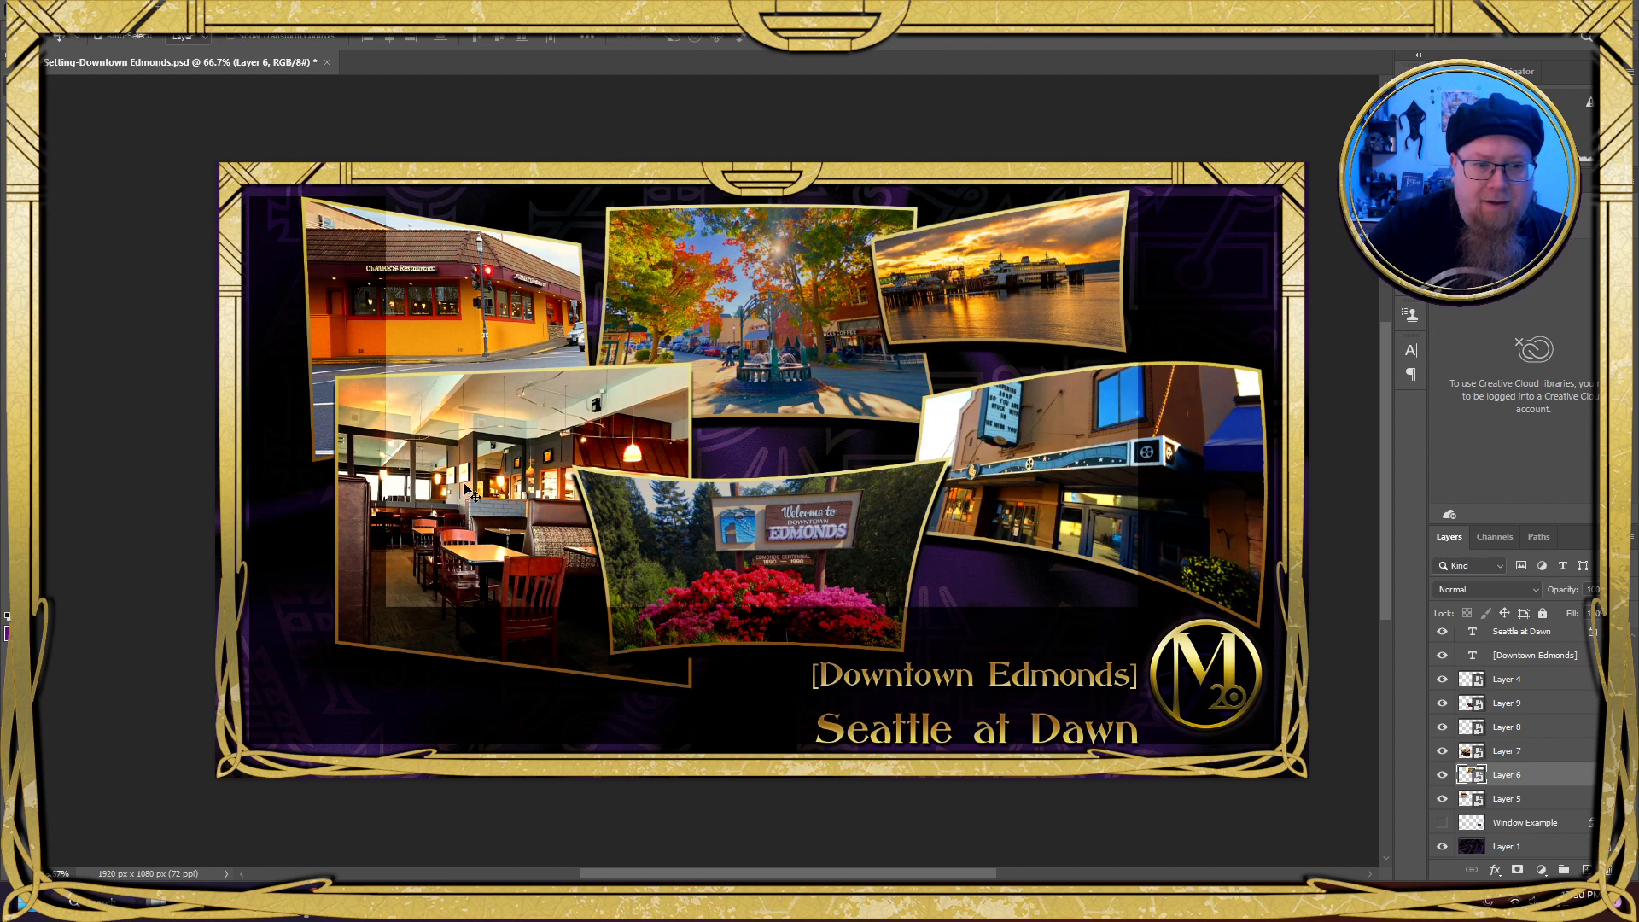
Move the restaurant interior photo up and to the right, and scale it down to about 515 px wide beside the welcome sign photo
{"action": "left_click", "coordinate": [471, 496]}
{"action": "left_click_drag", "start_coordinate": [475, 519], "coordinate": [510, 490]}
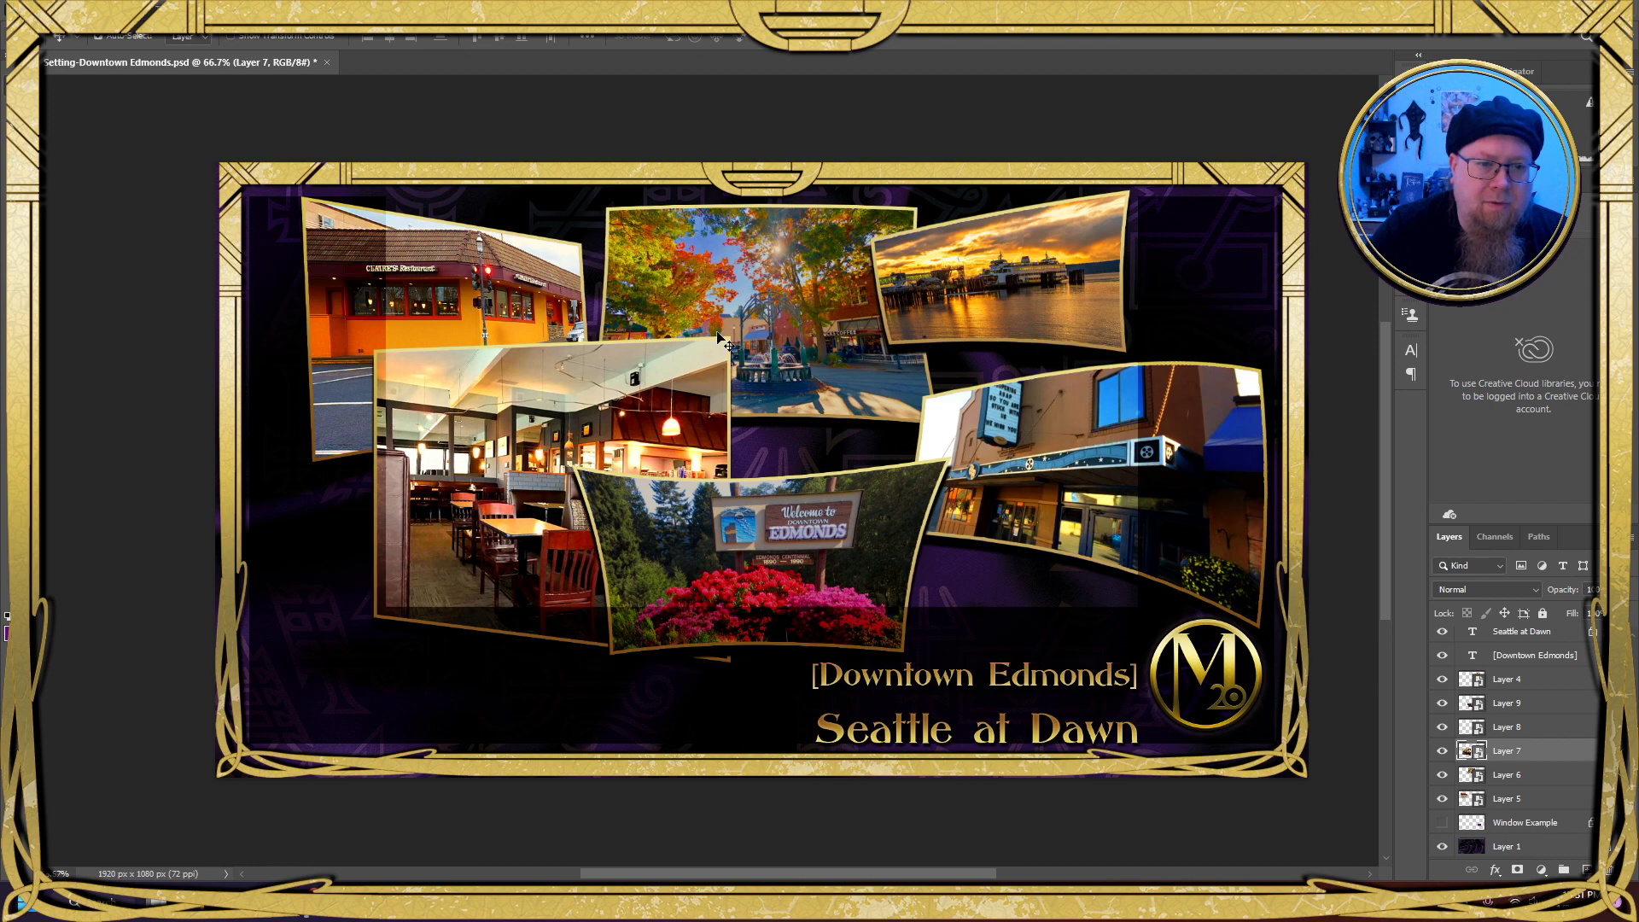
{"action": "left_click", "coordinate": [66, 34]}
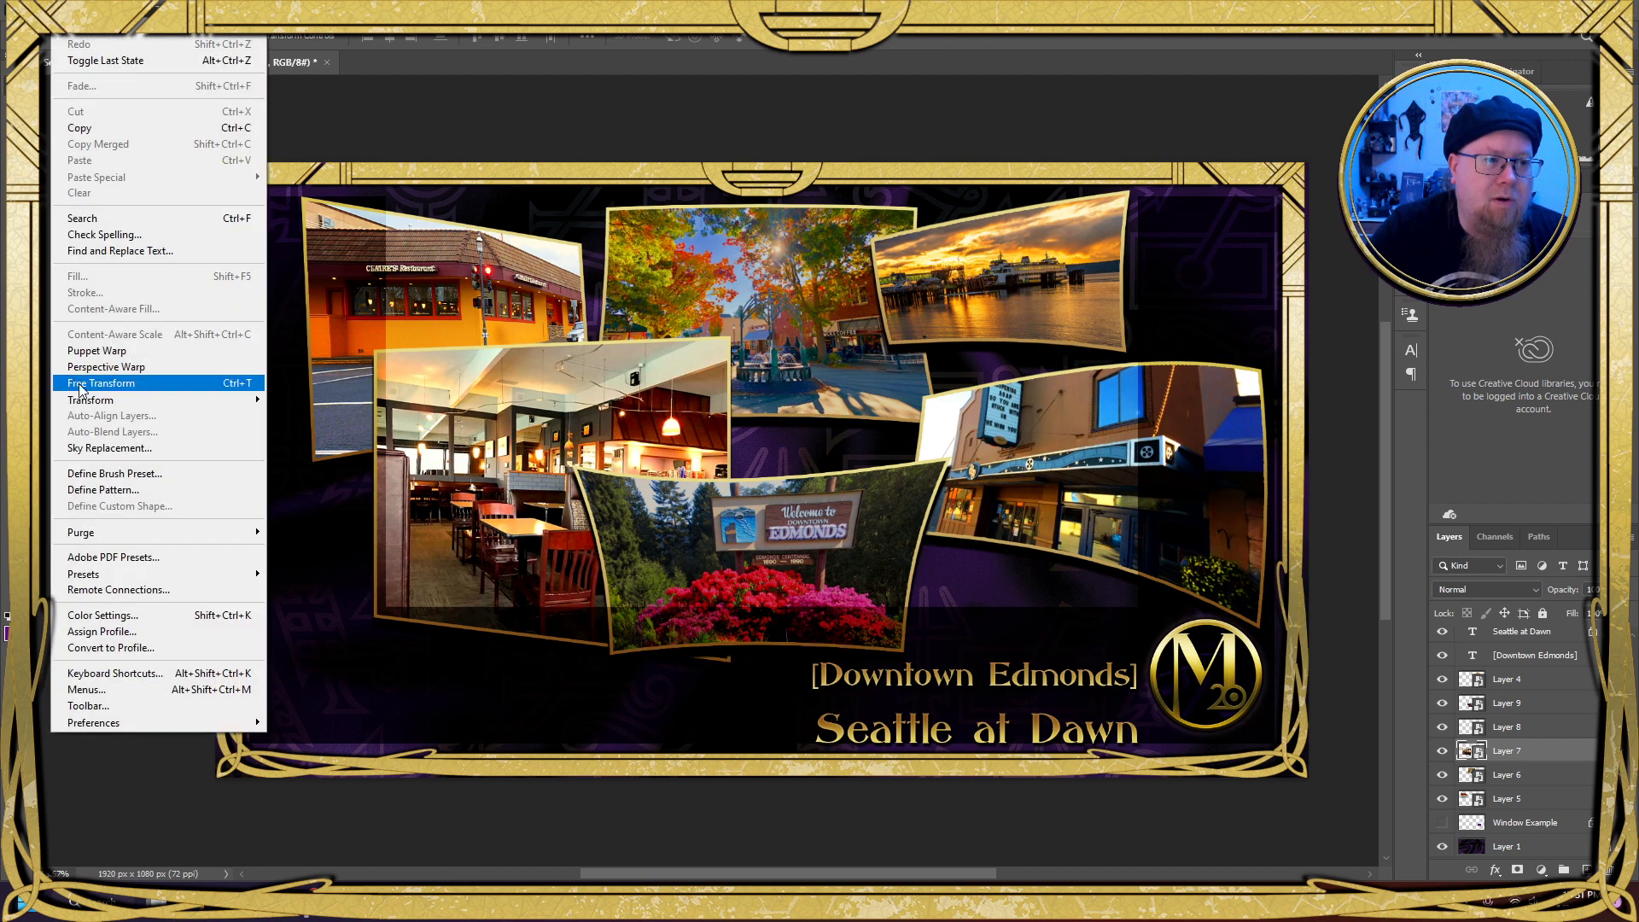
{"action": "mouse_move", "coordinate": [239, 400]}
{"action": "left_click", "coordinate": [290, 425]}
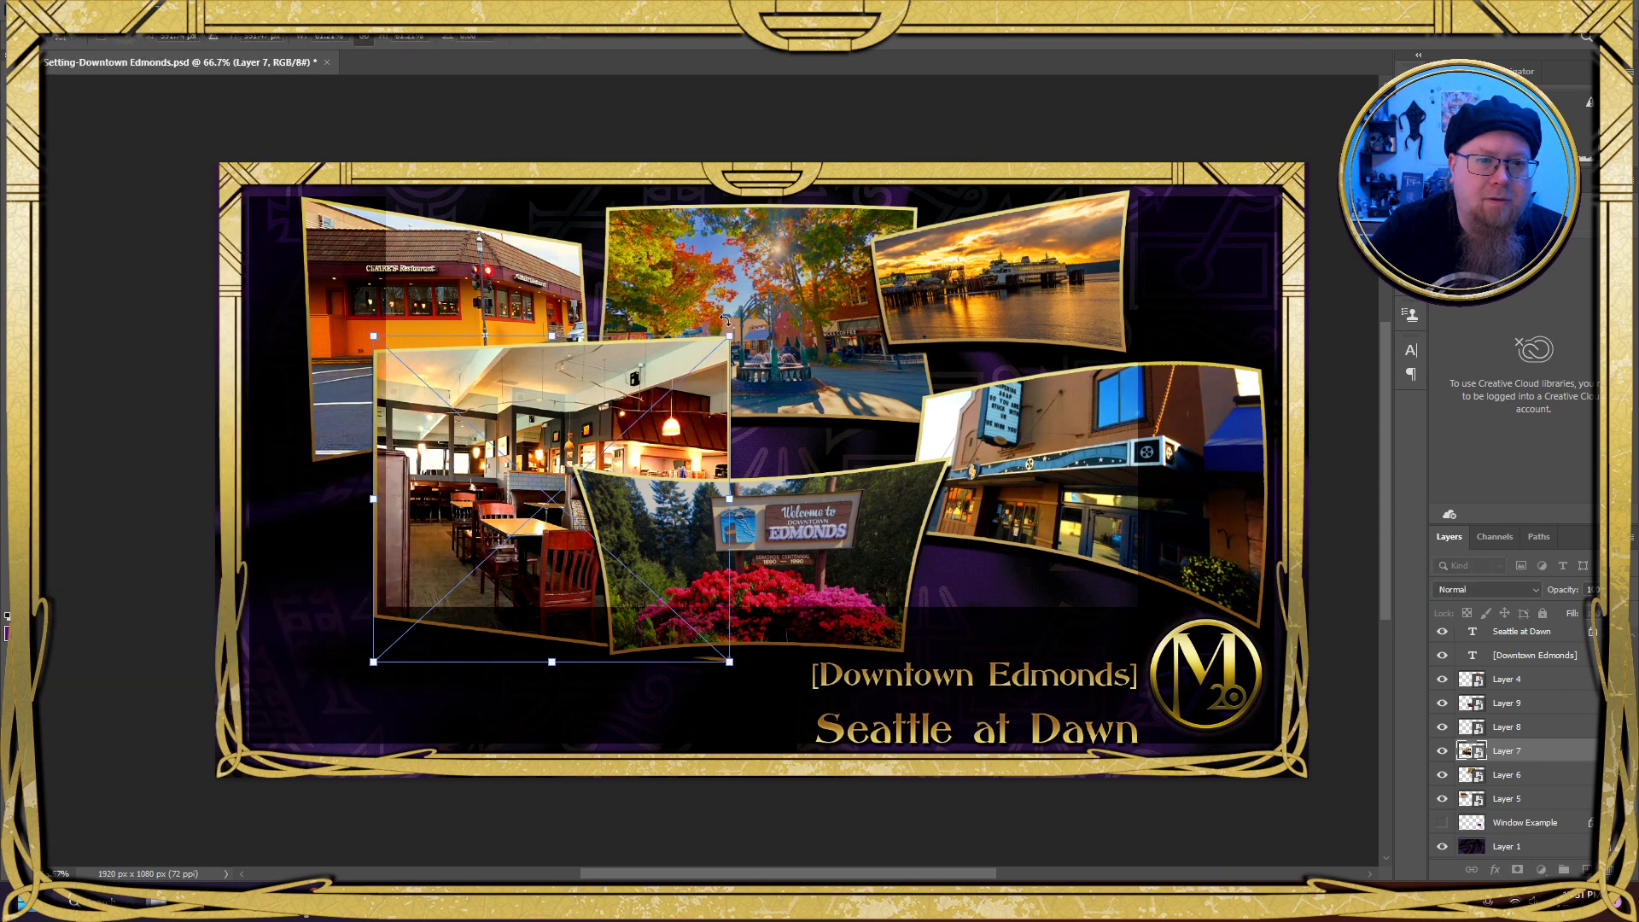
{"action": "left_click_drag", "start_coordinate": [725, 340], "coordinate": [634, 369]}
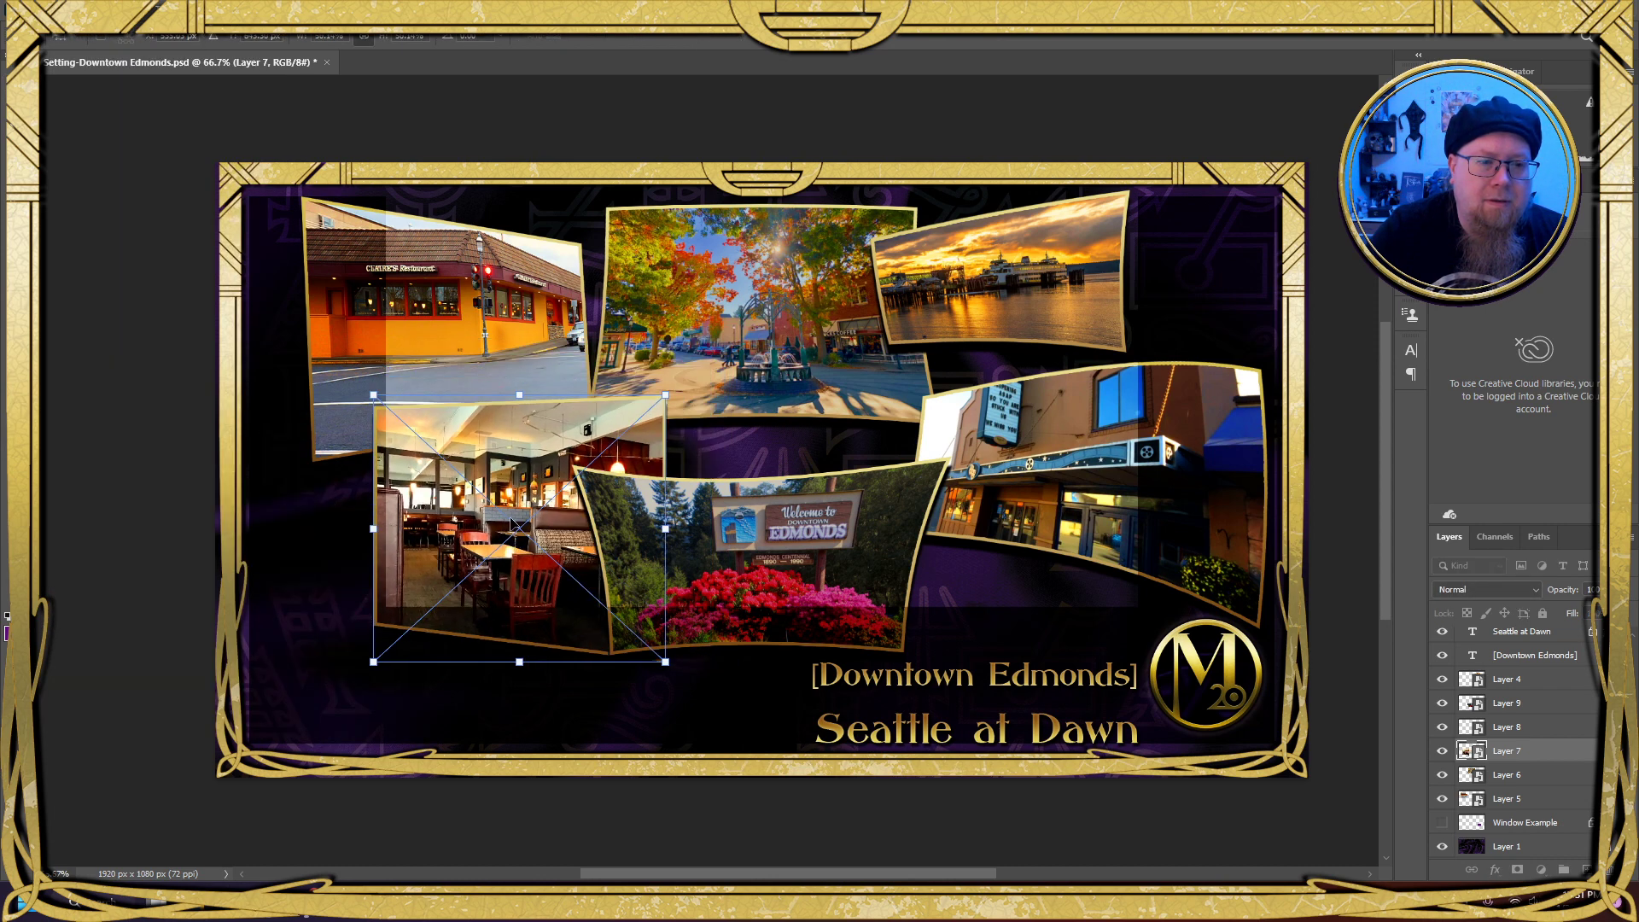
{"action": "left_click_drag", "start_coordinate": [515, 523], "coordinate": [516, 506]}
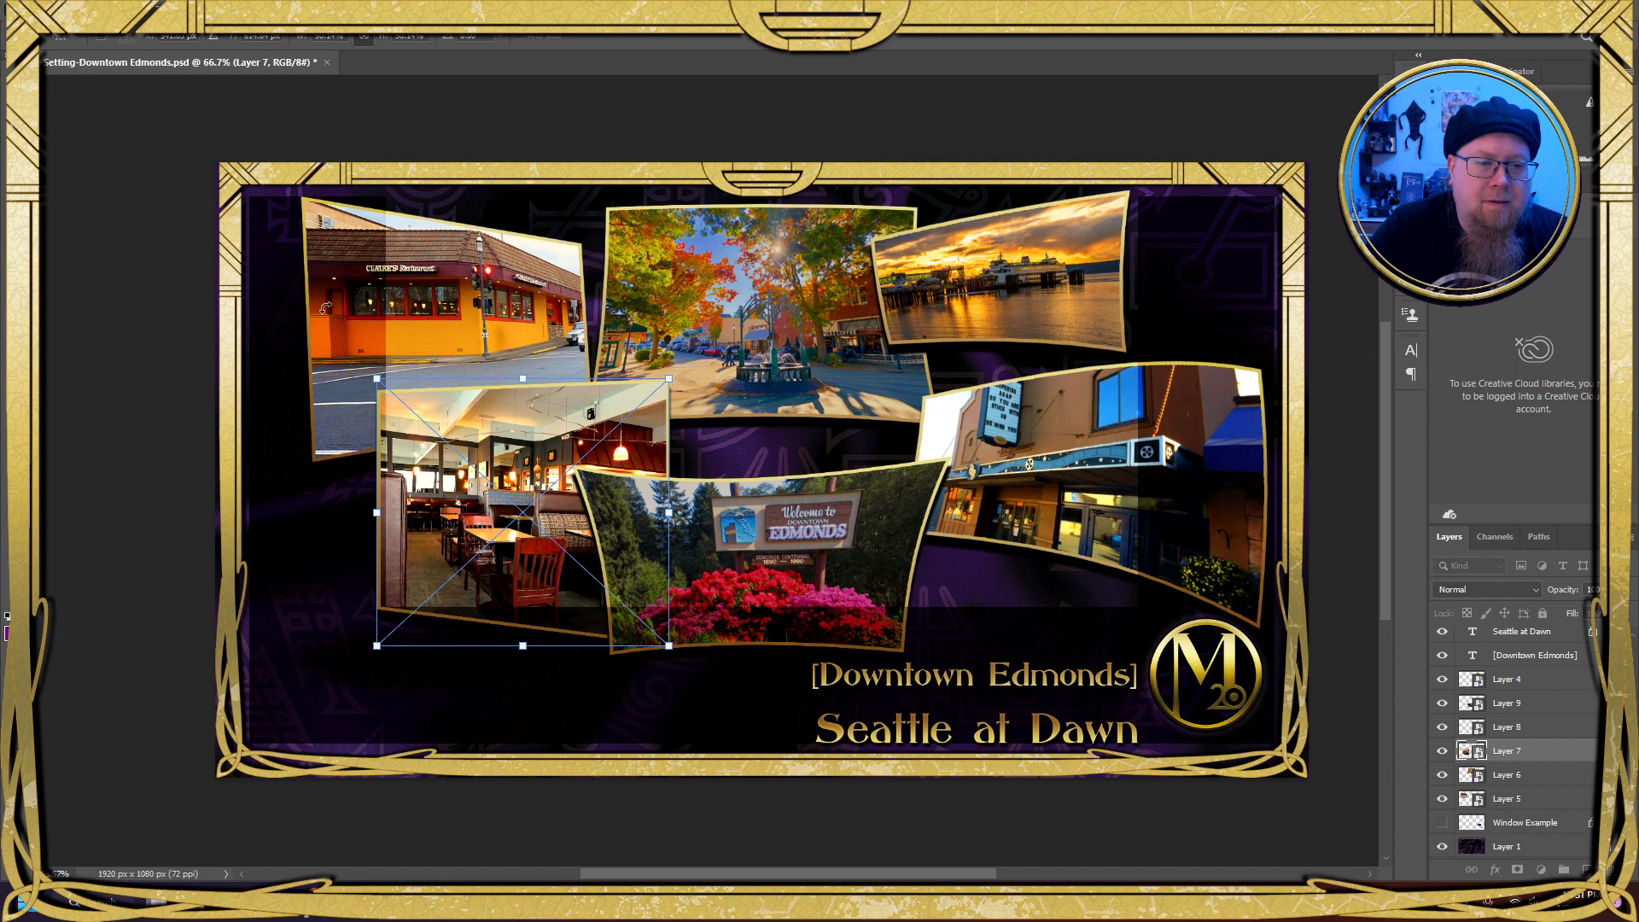
Warp the restaurant interior photo, bending its bottom edge upward and pulling its bottom-right corner slightly outward
{"action": "left_click", "coordinate": [64, 10]}
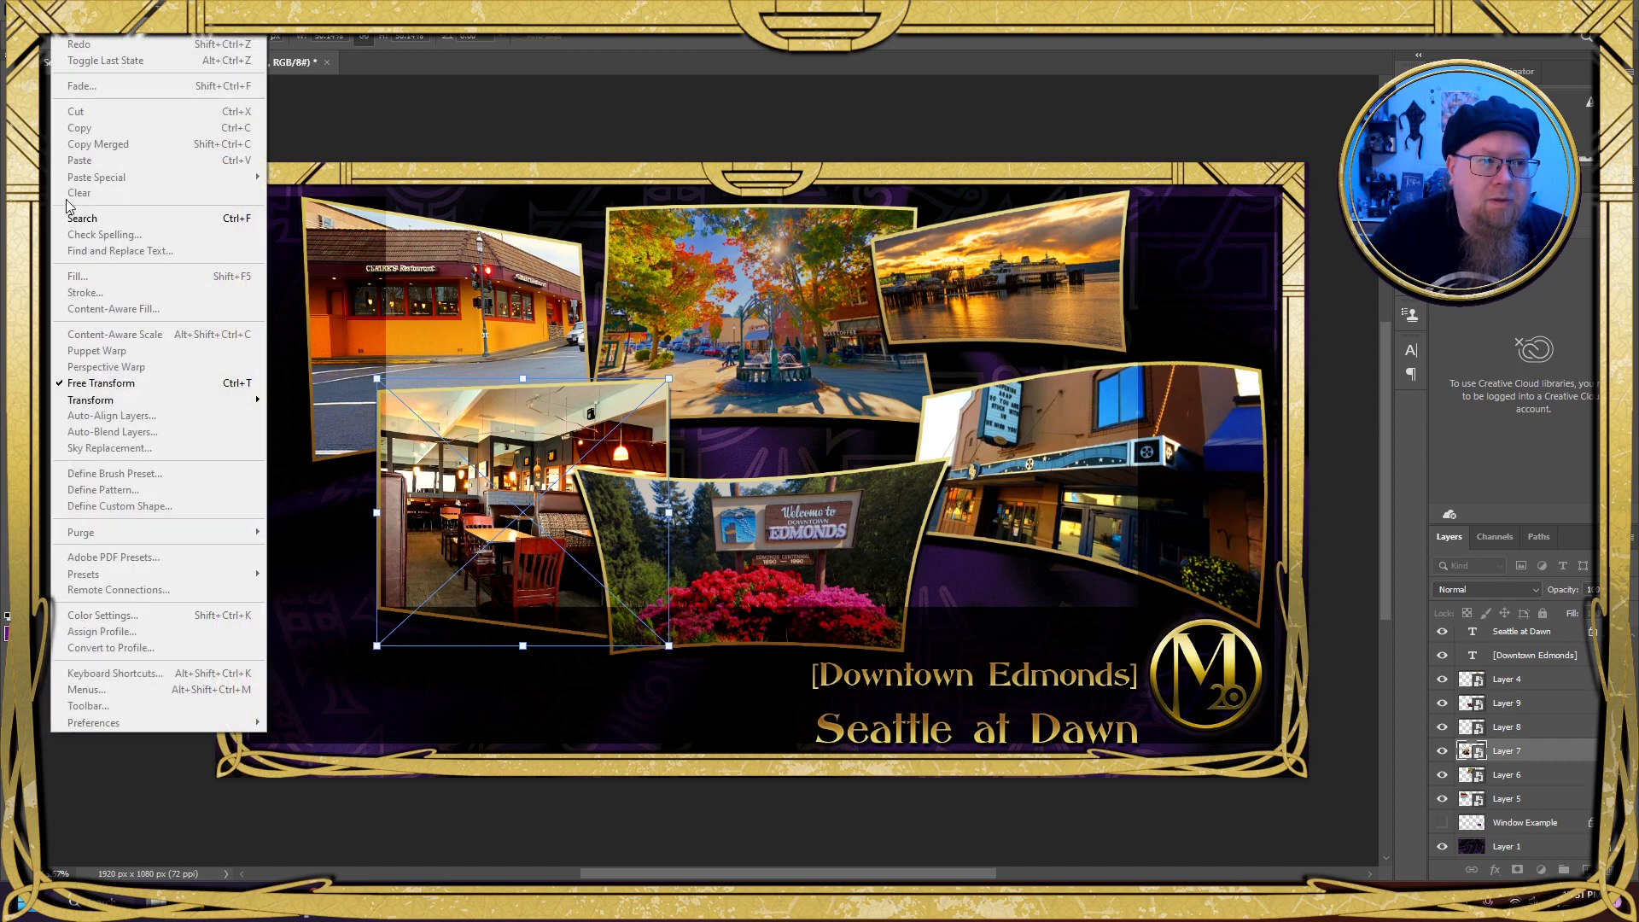
{"action": "mouse_move", "coordinate": [128, 401]}
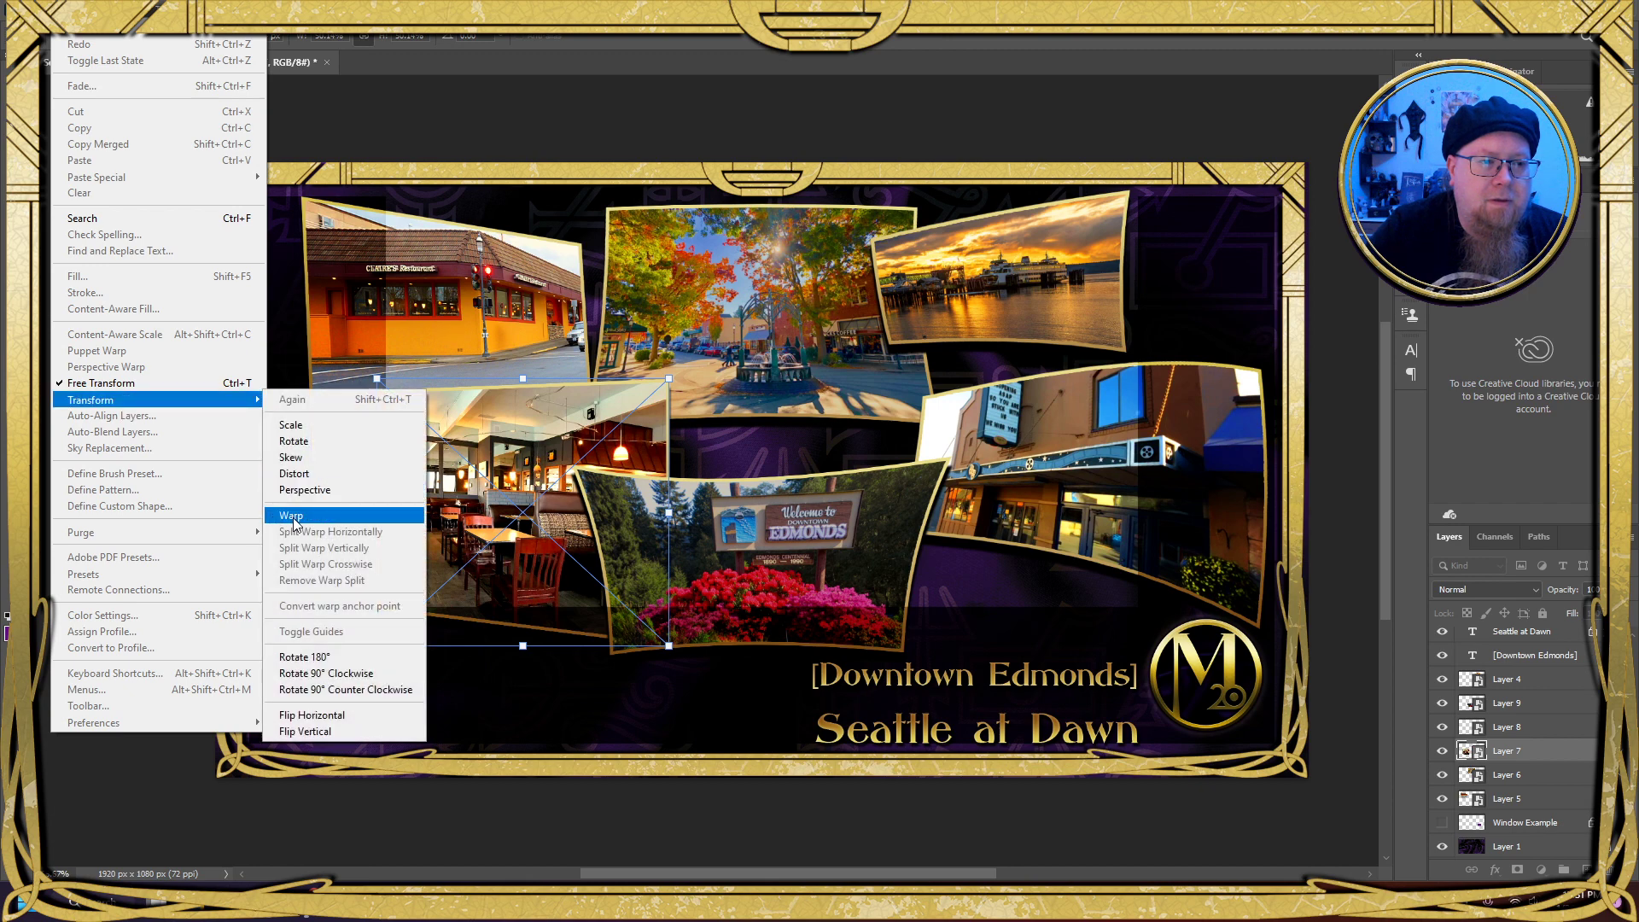
{"action": "left_click", "coordinate": [291, 516]}
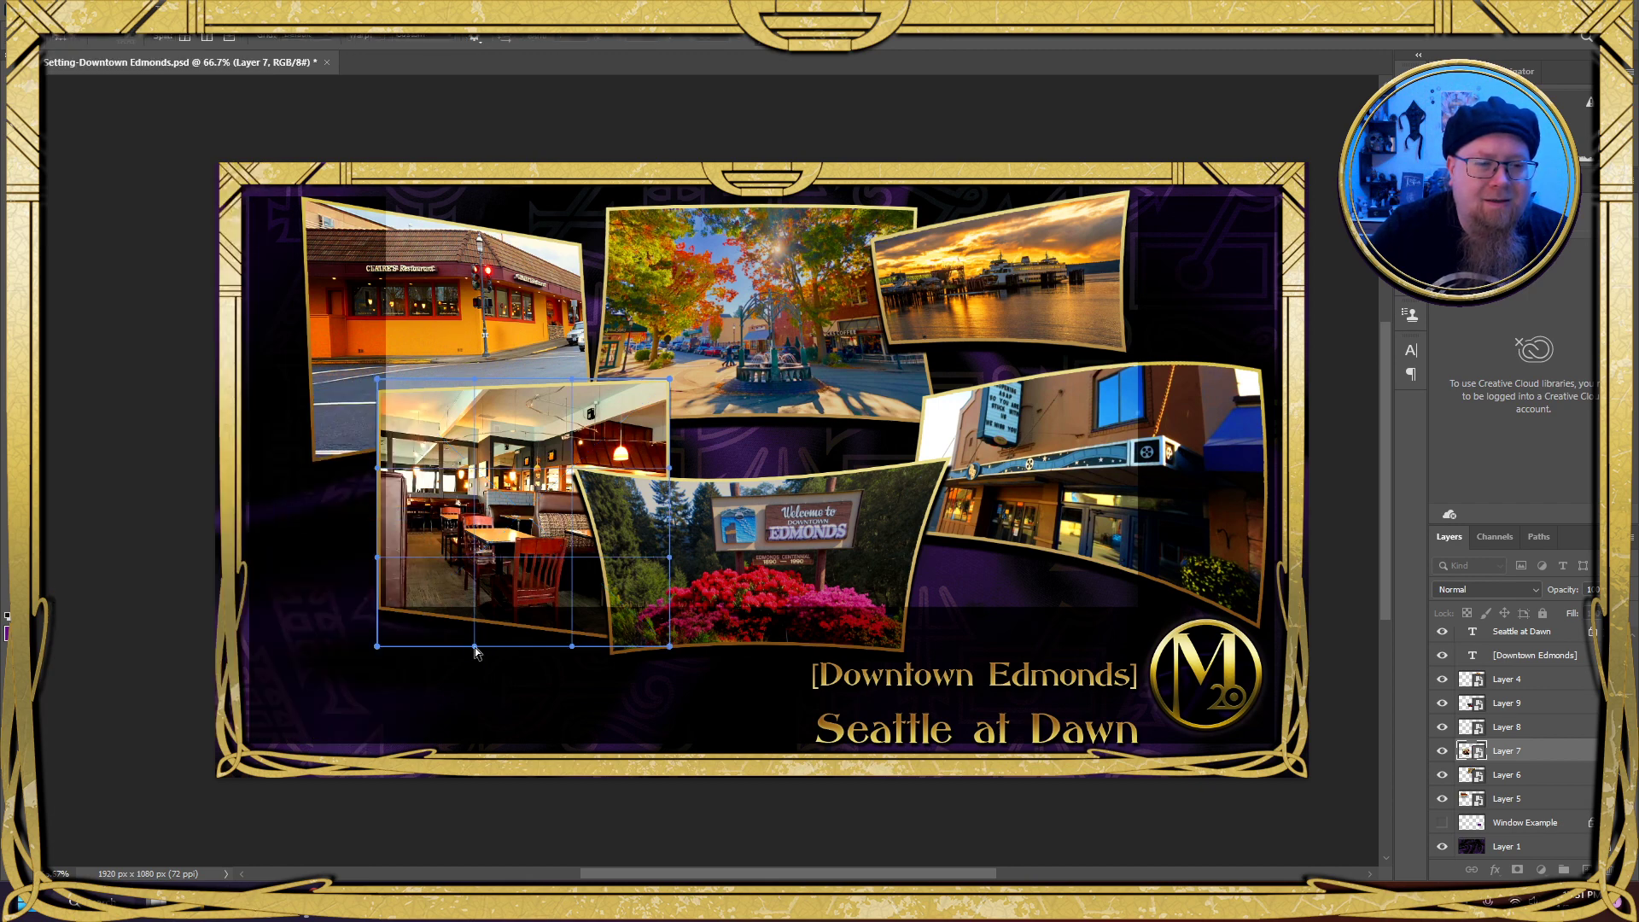
{"action": "left_click_drag", "start_coordinate": [475, 647], "coordinate": [474, 632]}
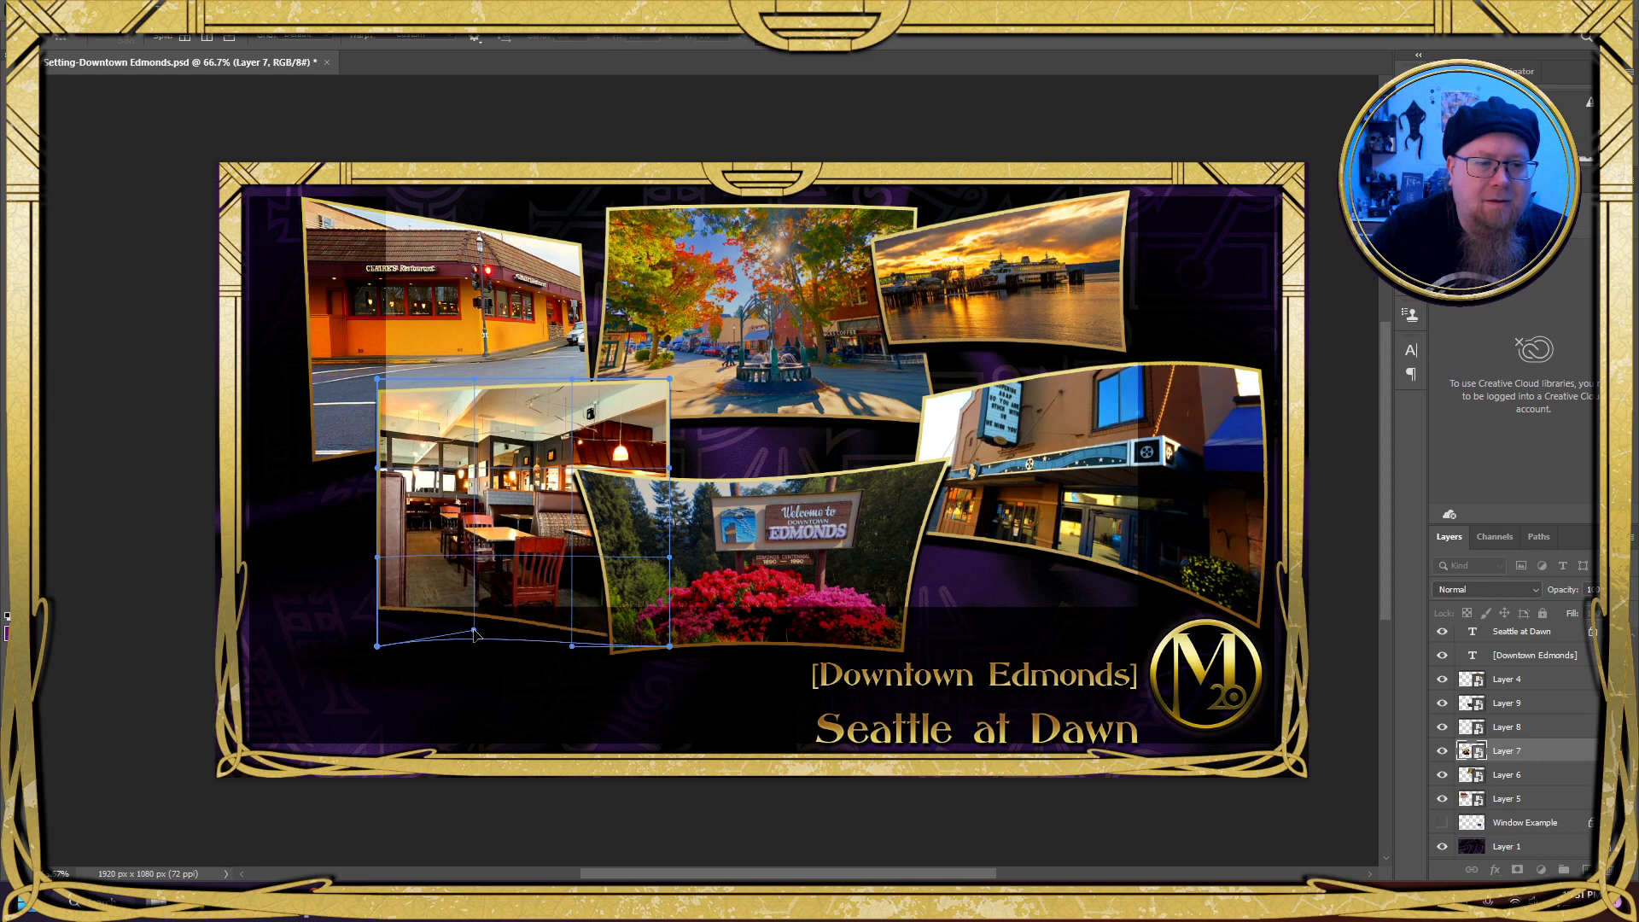
{"action": "left_click_drag", "start_coordinate": [572, 646], "coordinate": [571, 633]}
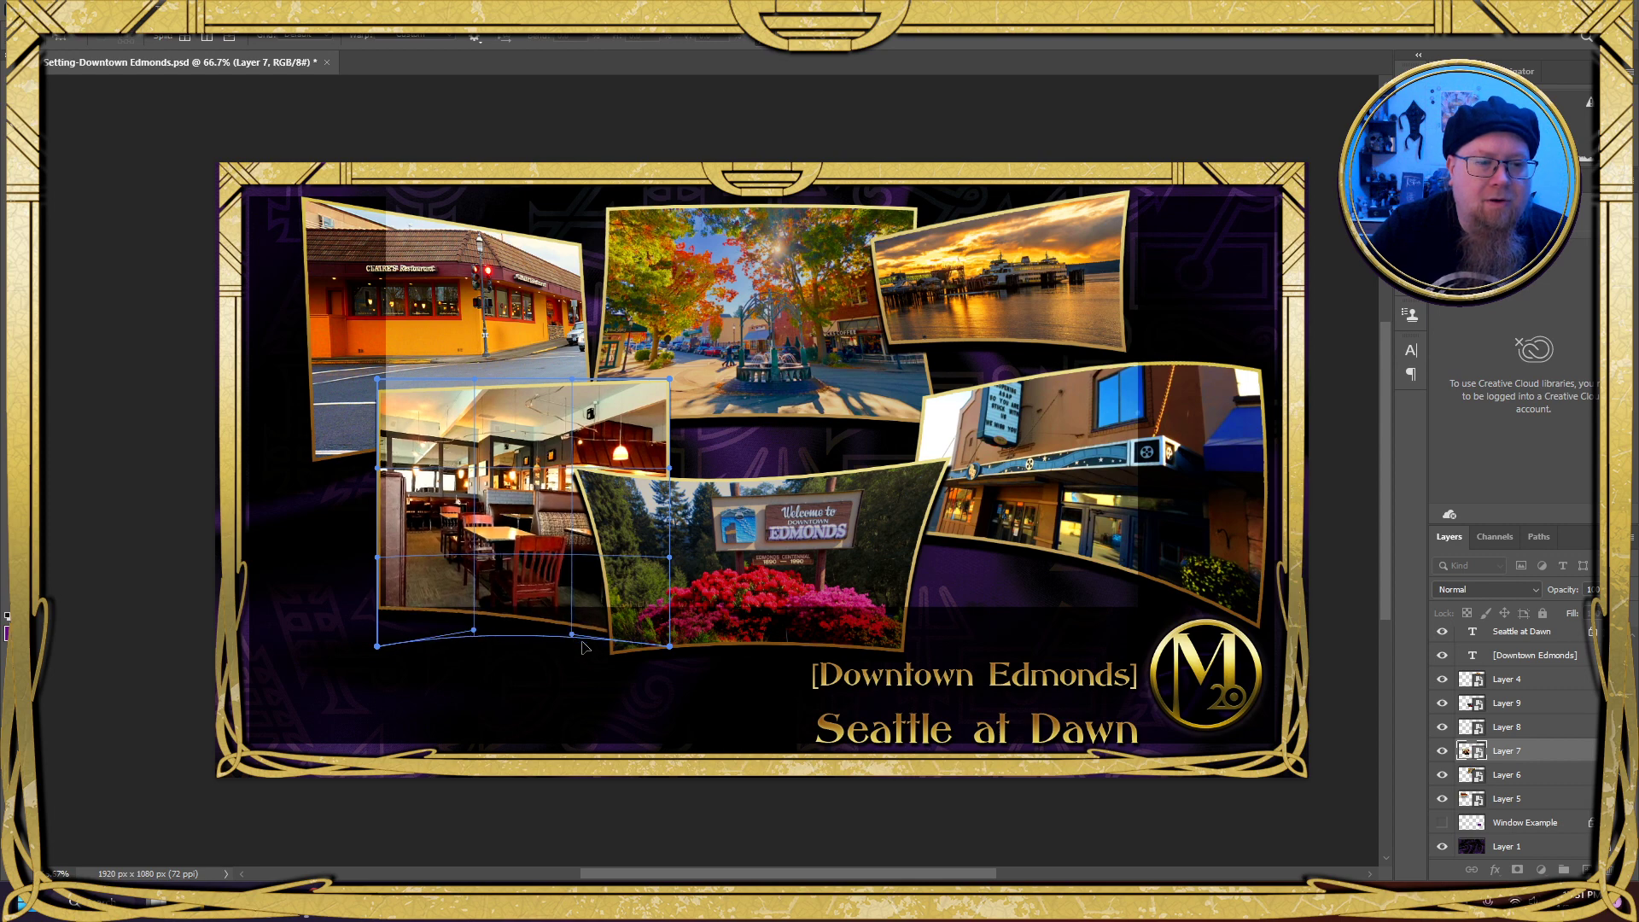
{"action": "left_click_drag", "start_coordinate": [673, 649], "coordinate": [677, 649]}
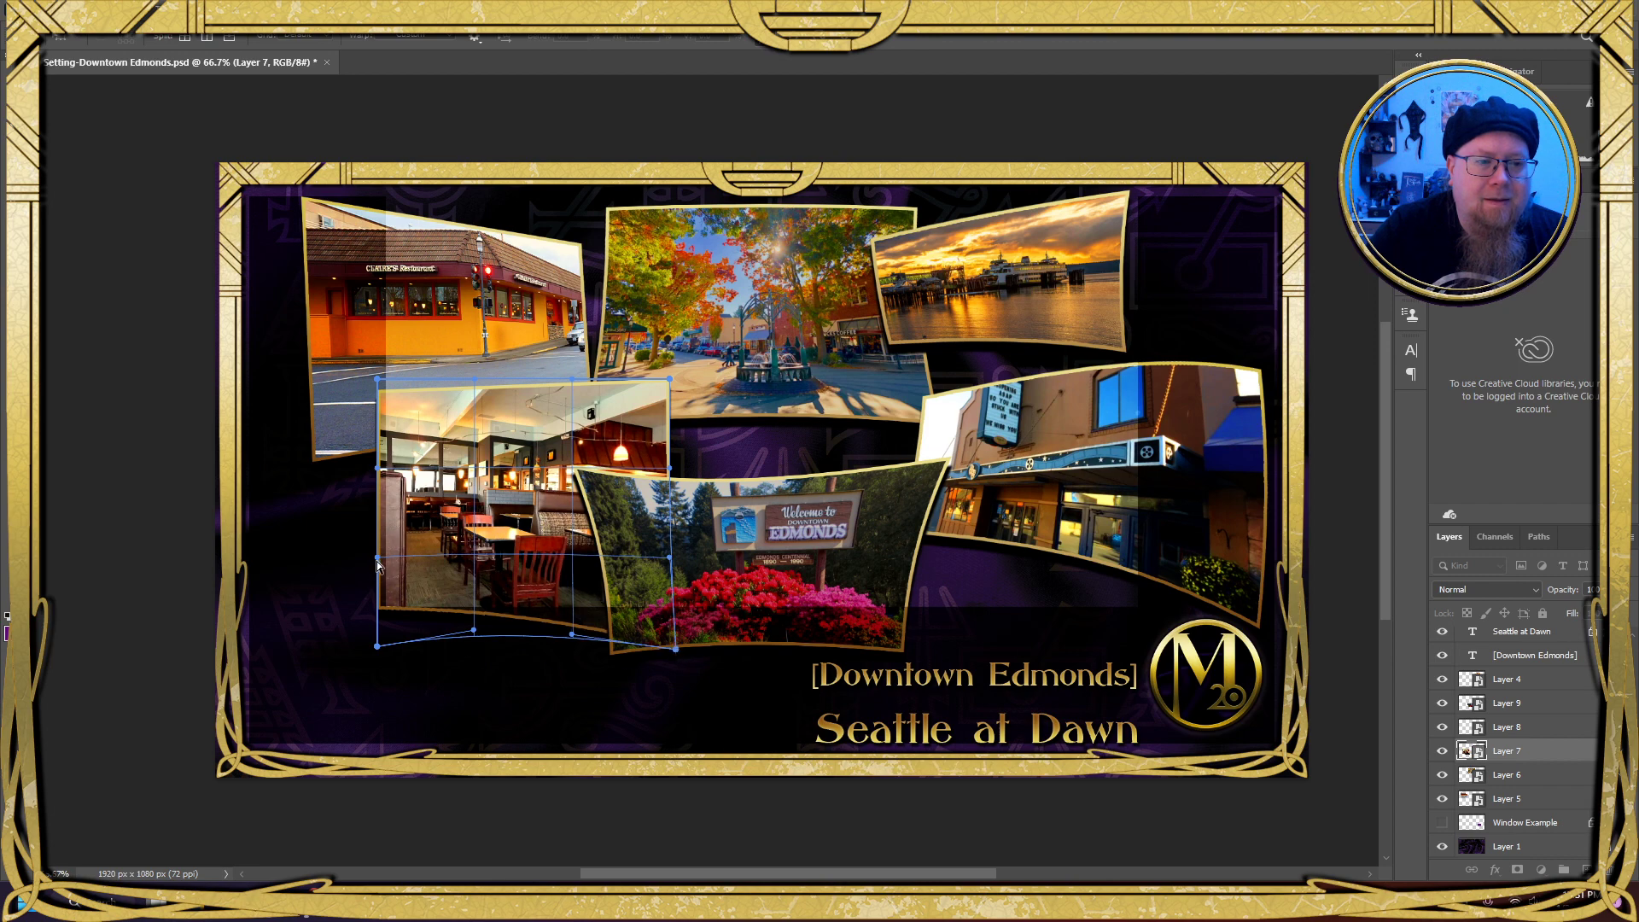
Bend the restaurant interior photo's left edge inward, nudge its top-left corner outward and shape its top edge into a gentle S-curve
{"action": "left_click_drag", "start_coordinate": [377, 558], "coordinate": [383, 557]}
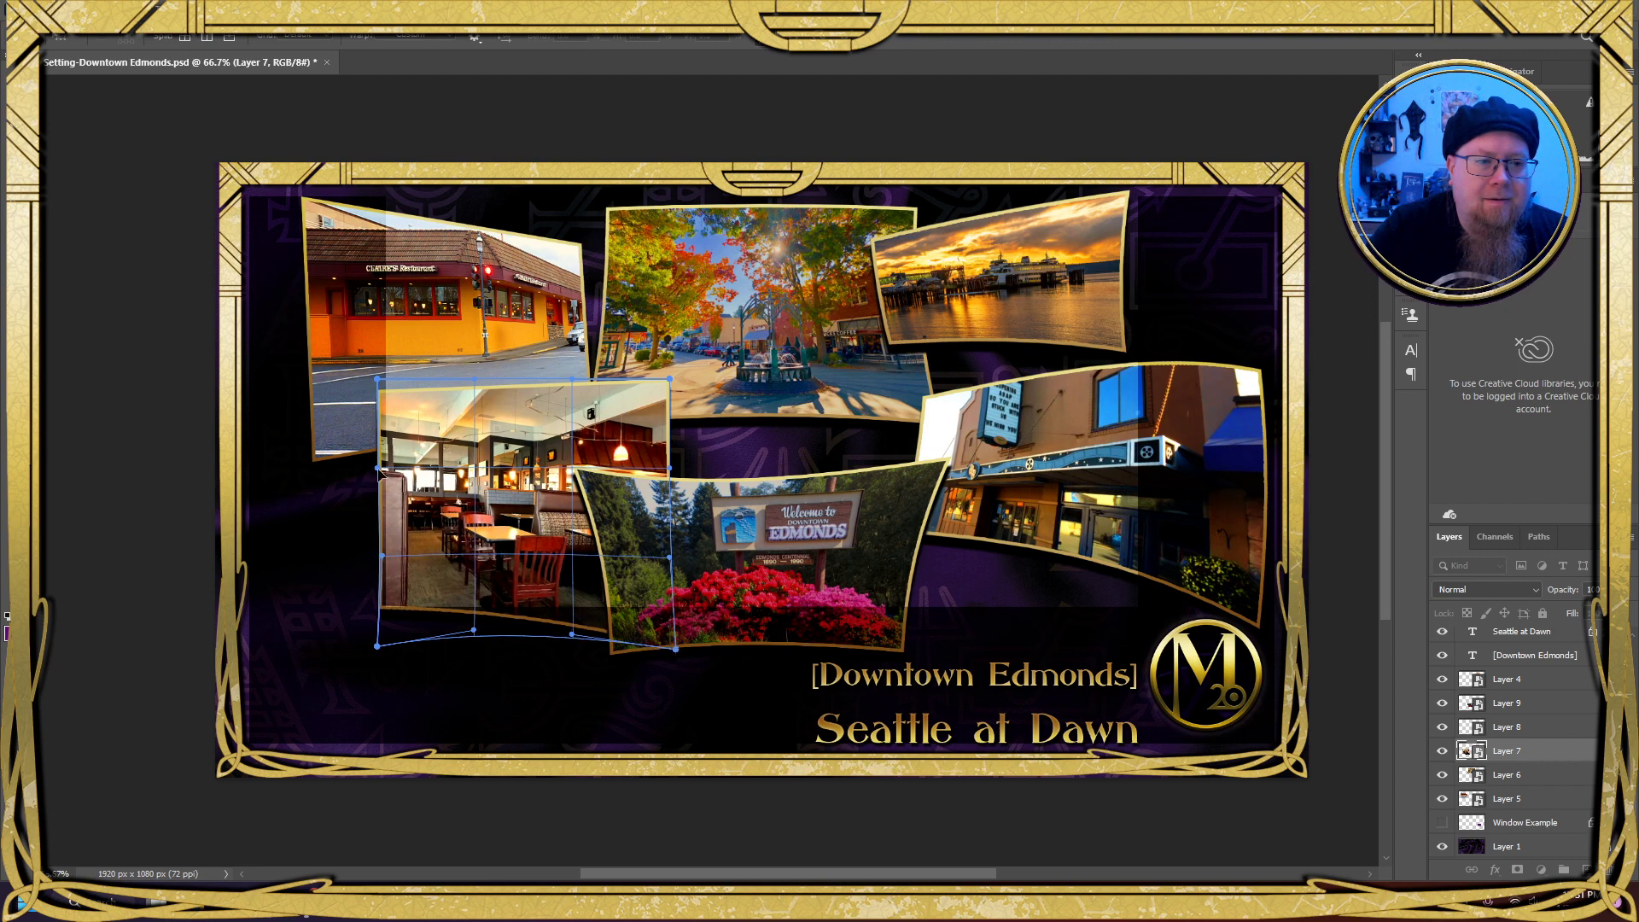
{"action": "left_click_drag", "start_coordinate": [378, 469], "coordinate": [385, 464]}
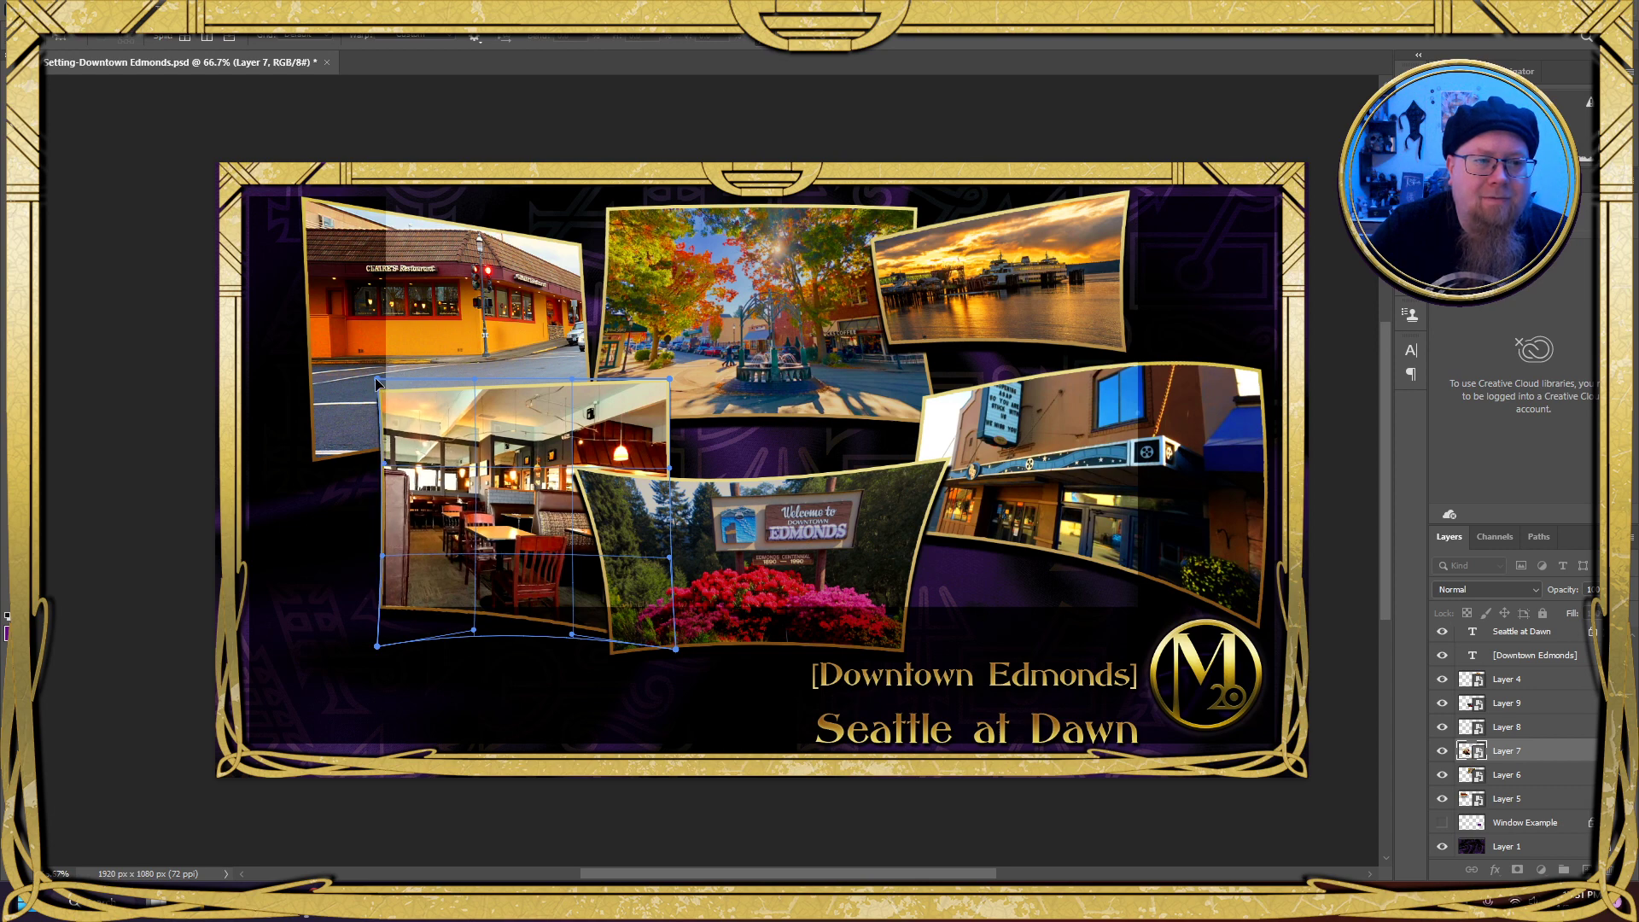
{"action": "left_click_drag", "start_coordinate": [376, 378], "coordinate": [374, 378]}
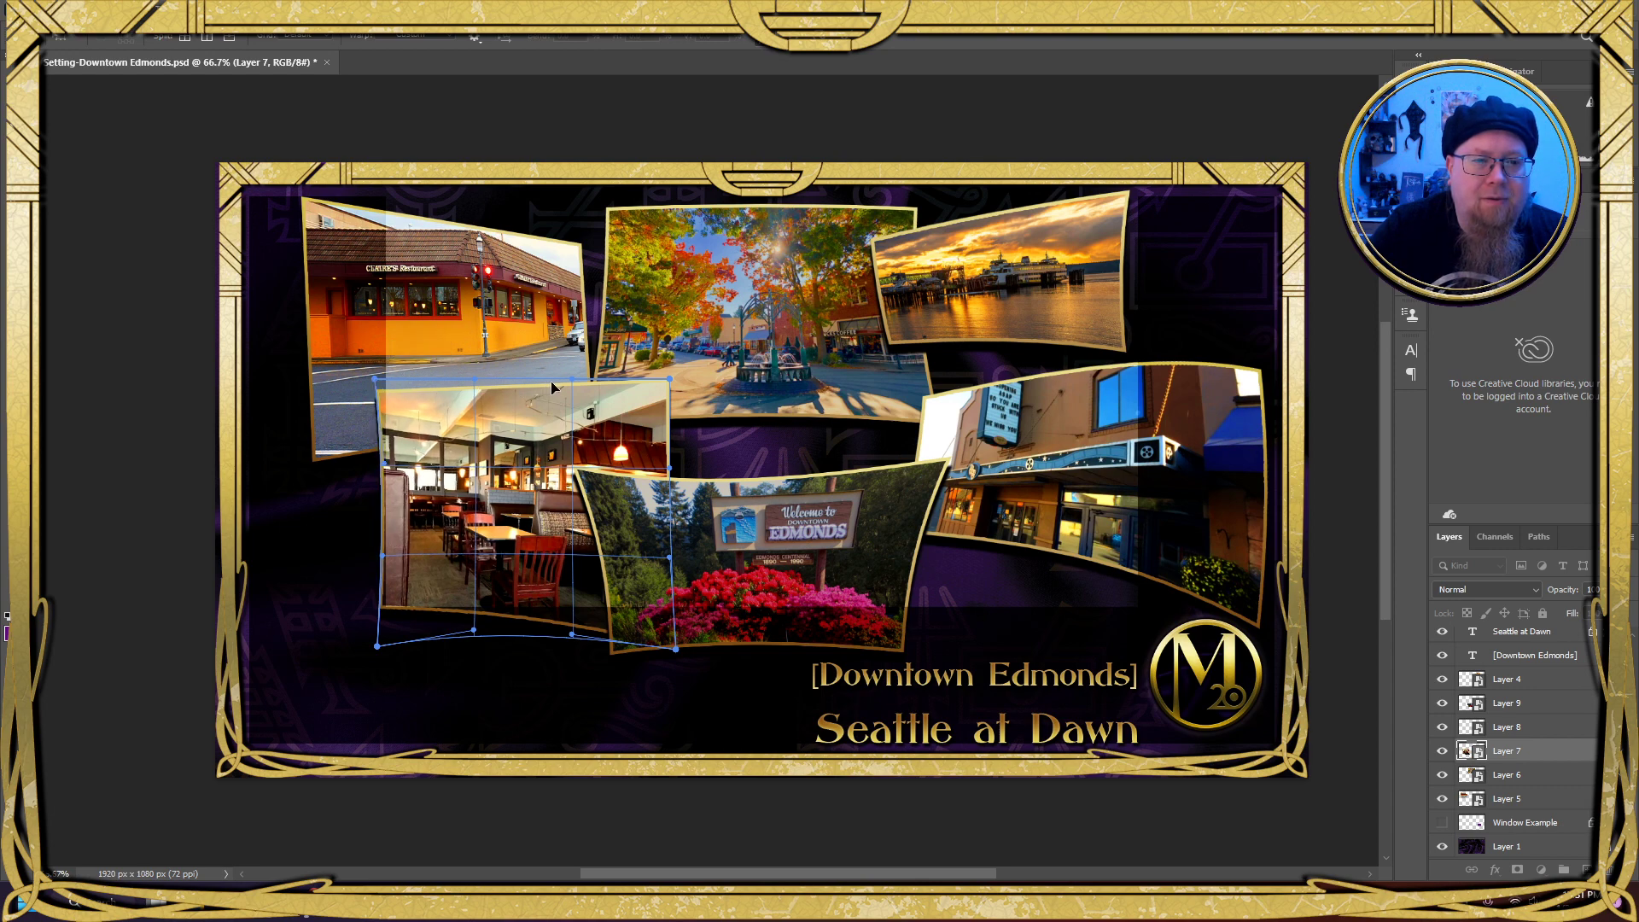
{"action": "left_click_drag", "start_coordinate": [569, 377], "coordinate": [566, 369]}
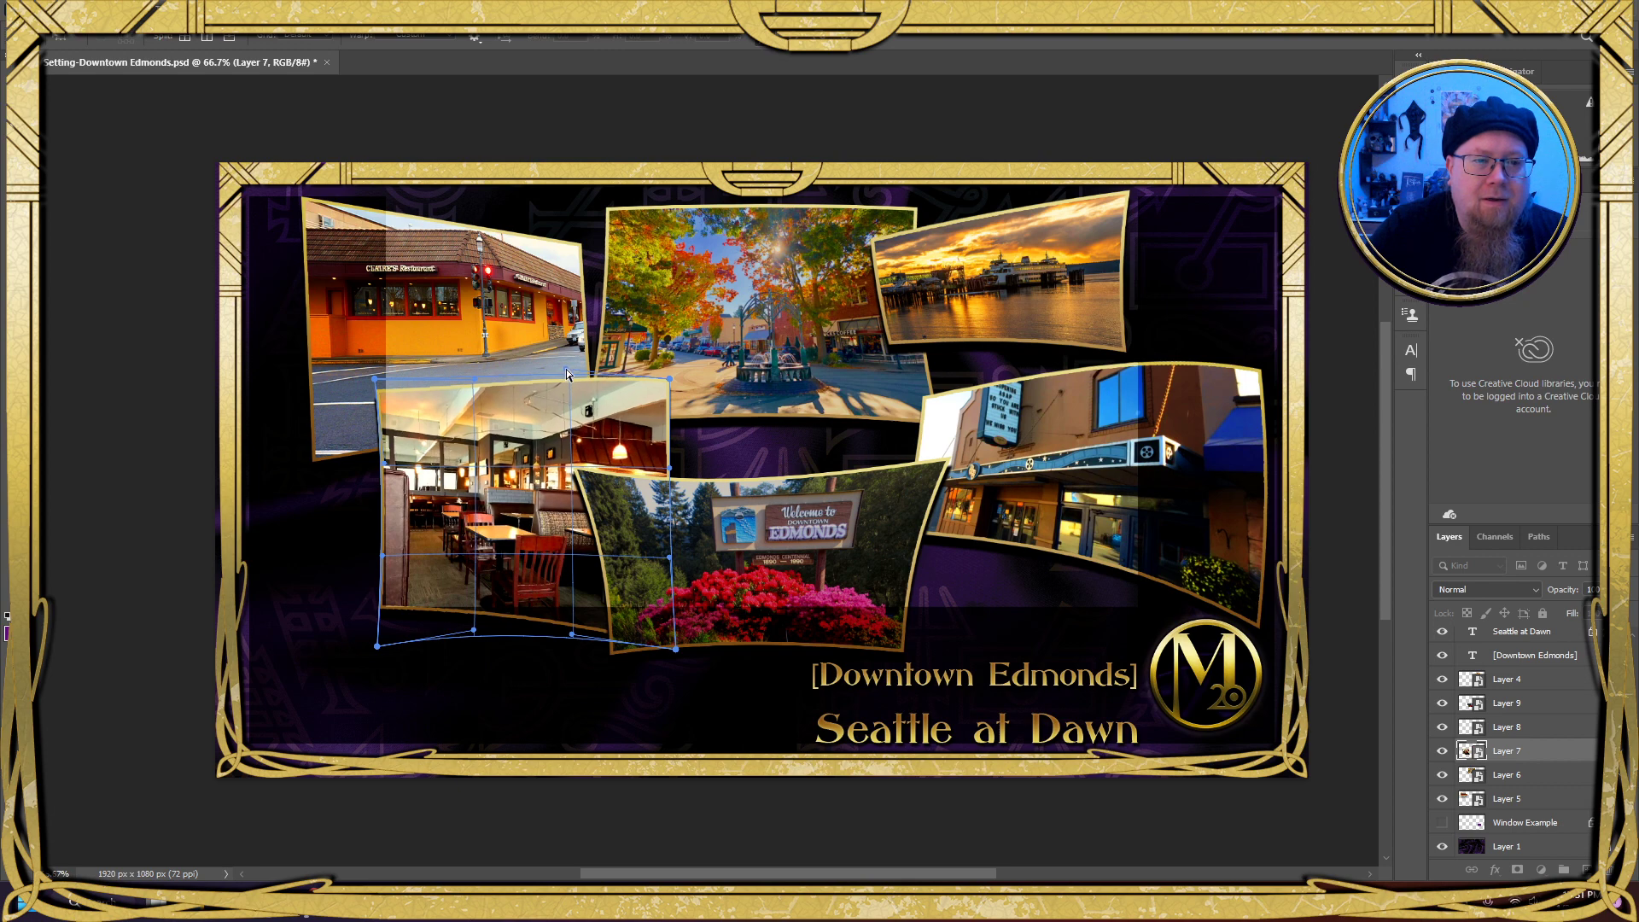
{"action": "left_click_drag", "start_coordinate": [471, 385], "coordinate": [474, 393]}
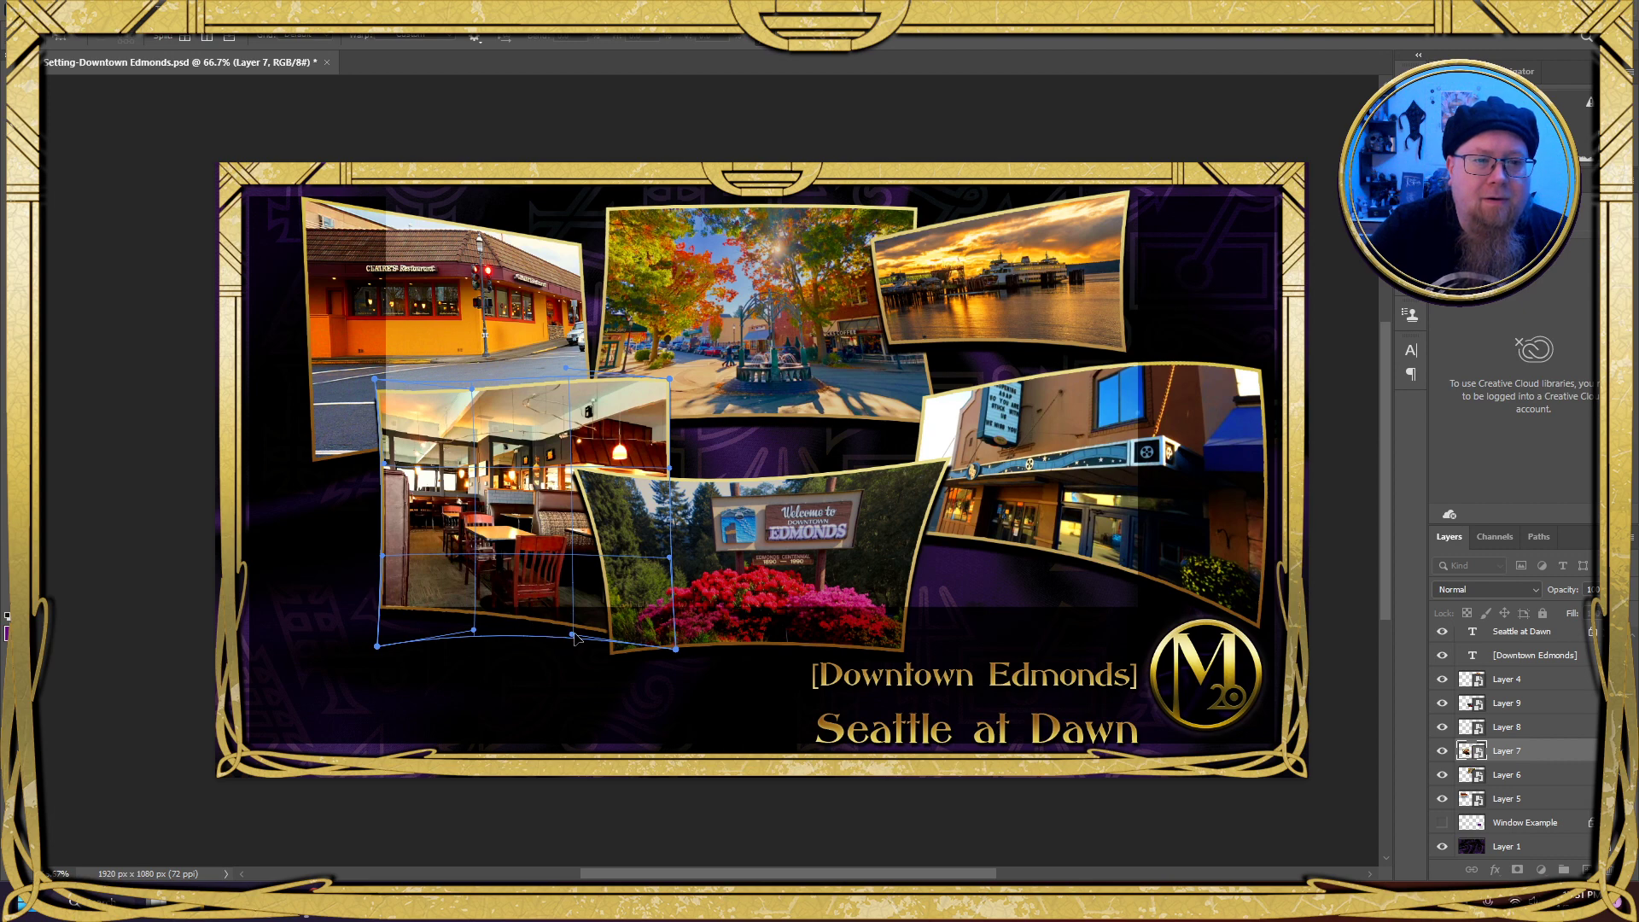
Reshape the restaurant interior photo's bottom edge into an S-curve like the top edge and bend its right edge slightly inward
{"action": "left_click_drag", "start_coordinate": [472, 632], "coordinate": [467, 672]}
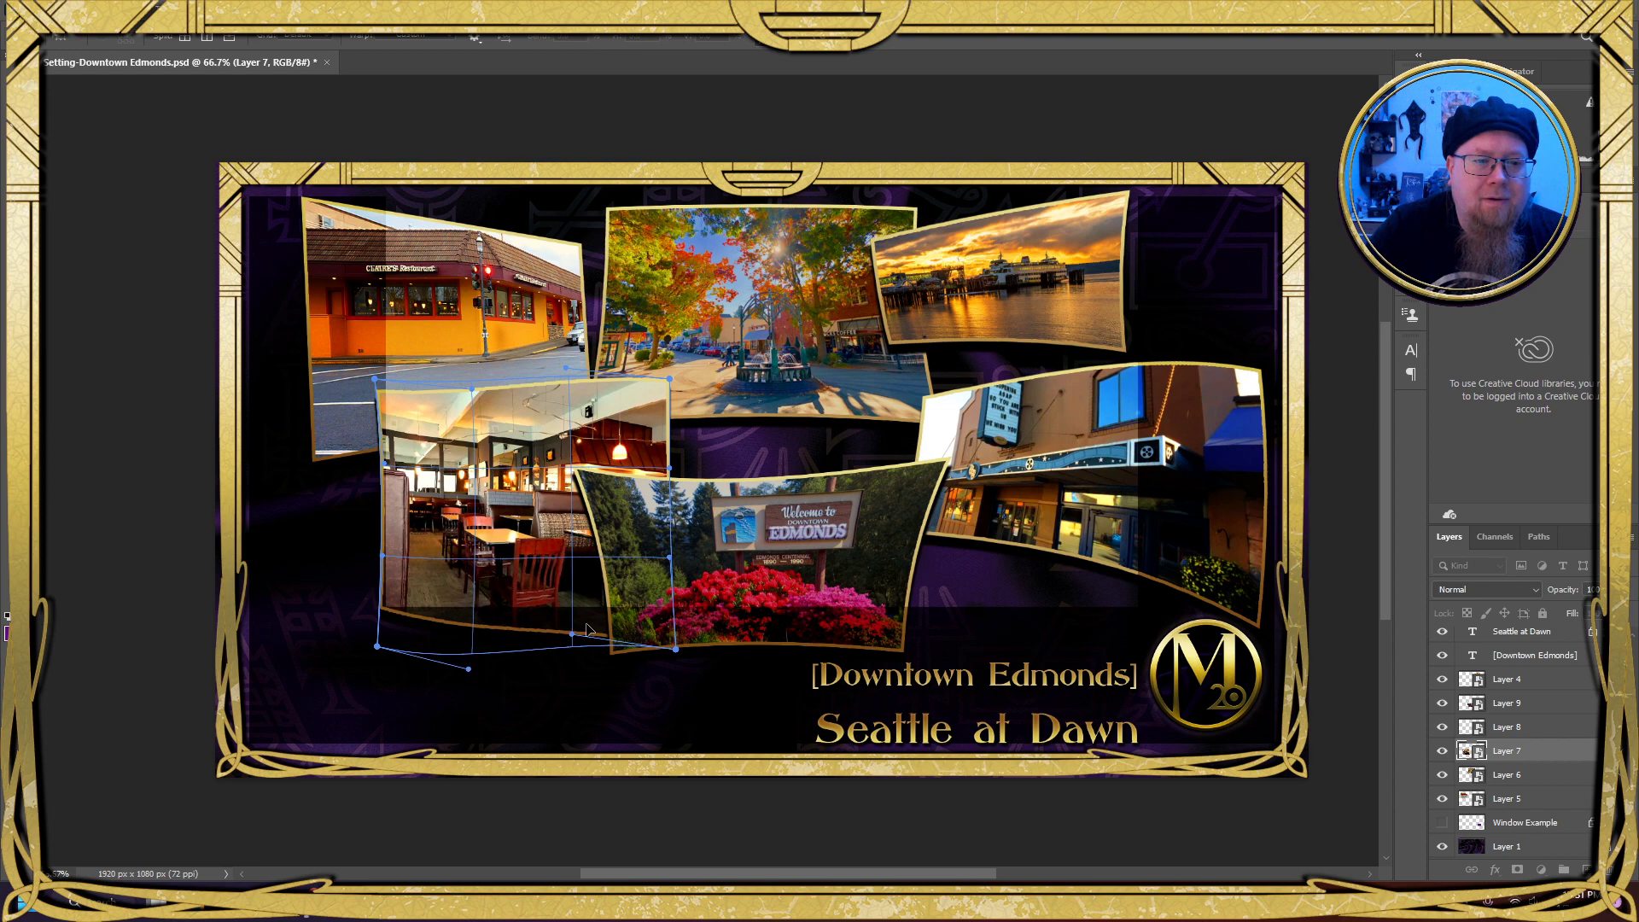
{"action": "left_click_drag", "start_coordinate": [572, 635], "coordinate": [570, 627]}
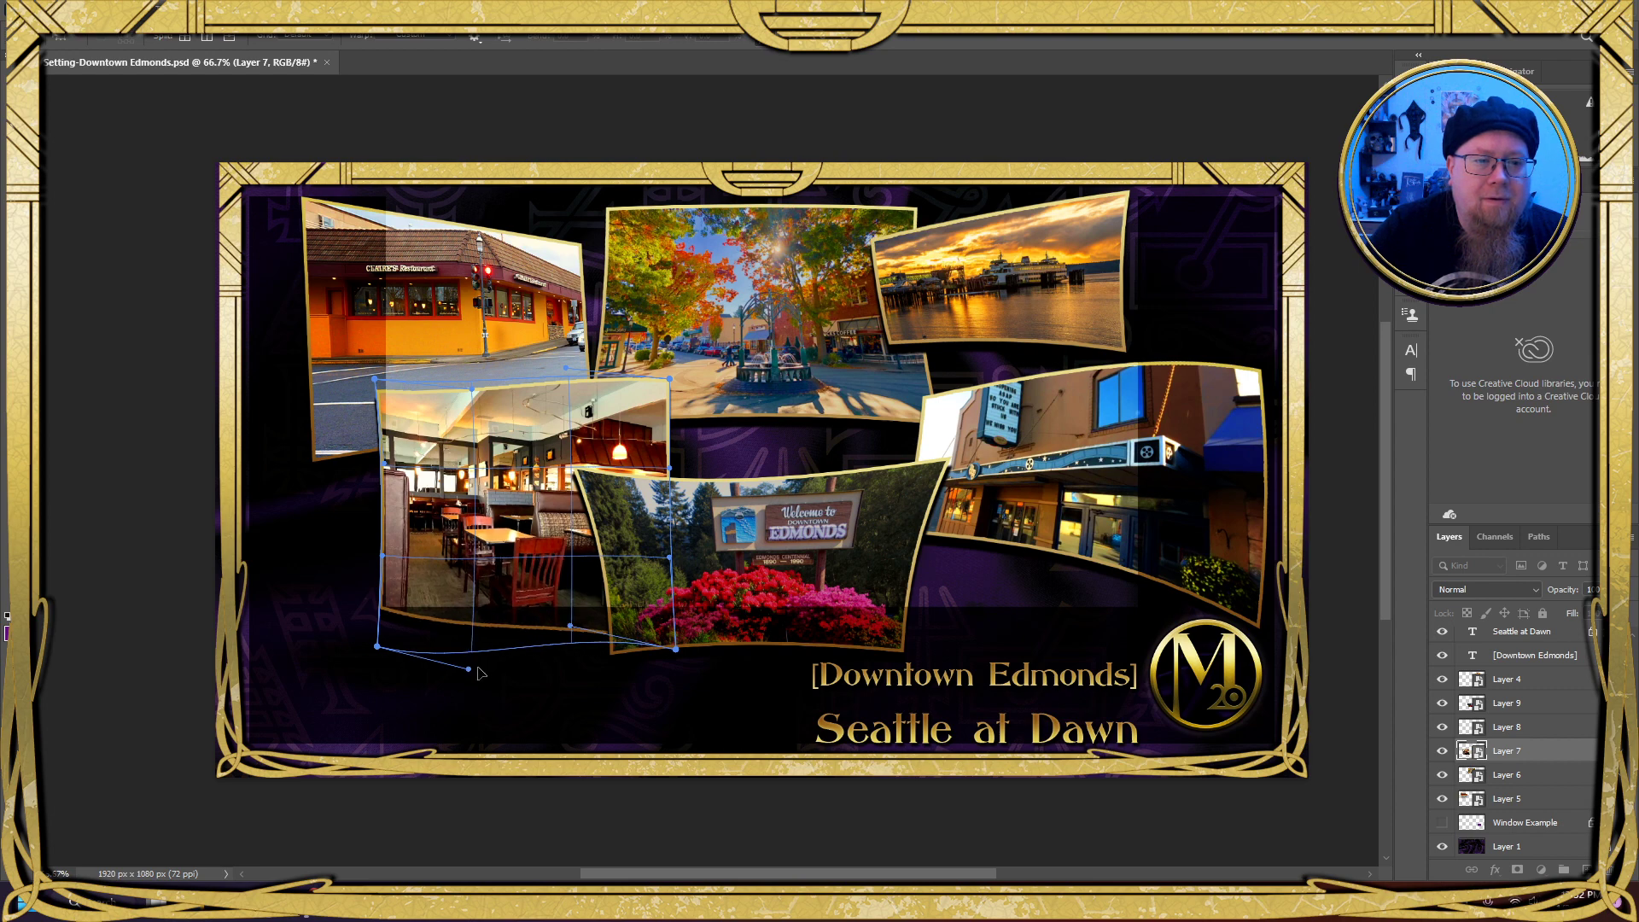
{"action": "left_click_drag", "start_coordinate": [470, 673], "coordinate": [471, 668]}
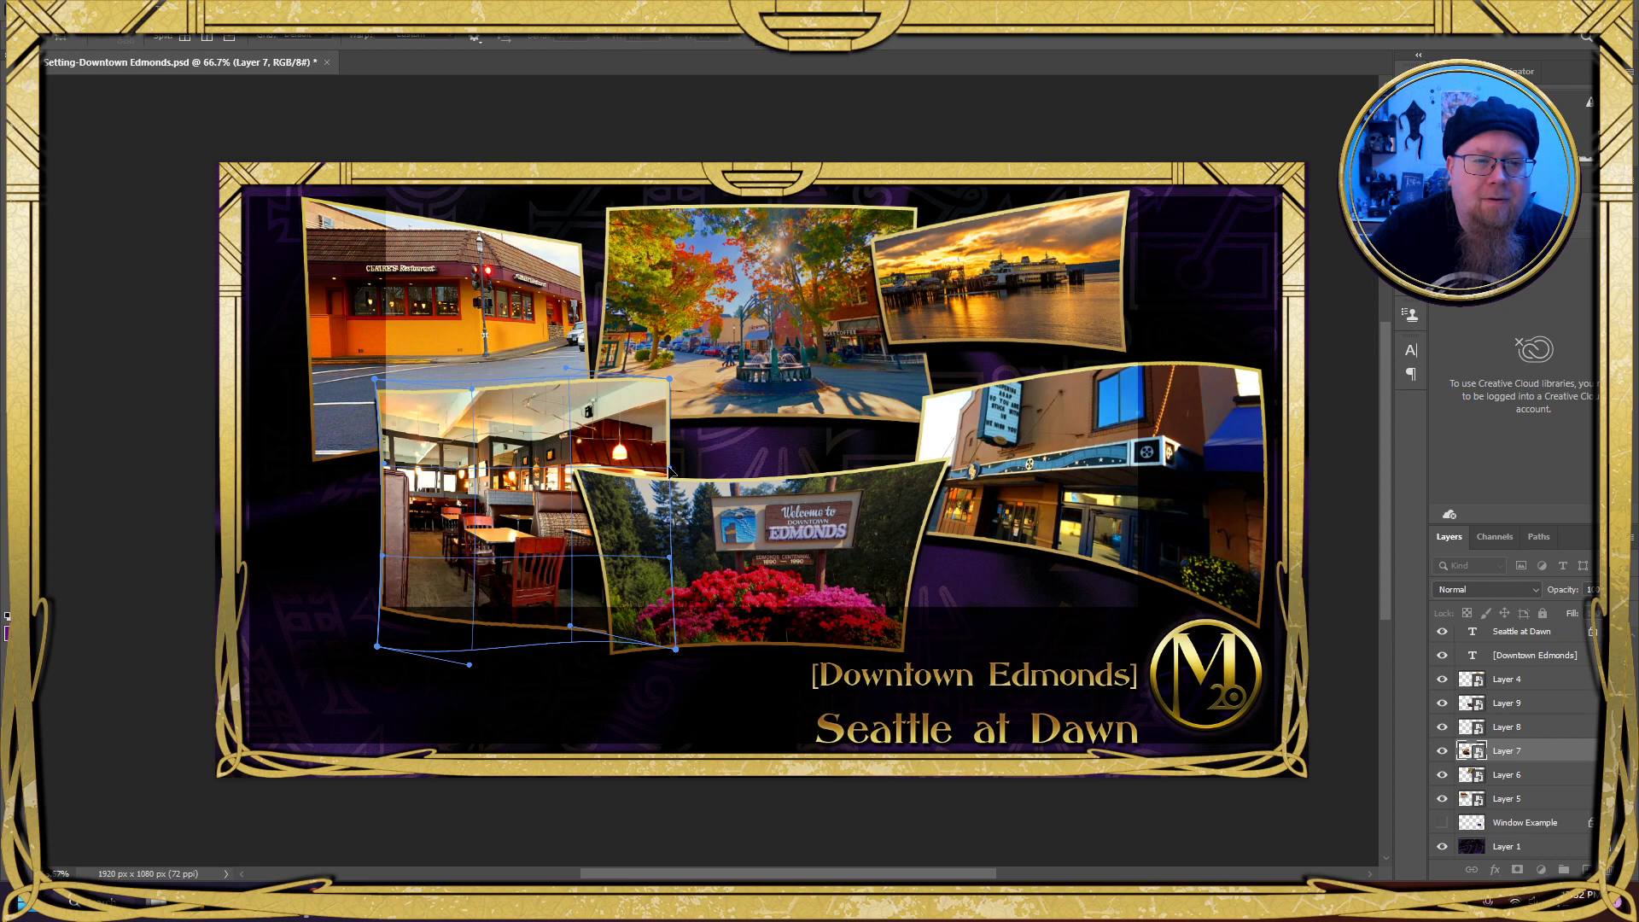
{"action": "left_click_drag", "start_coordinate": [670, 468], "coordinate": [665, 467]}
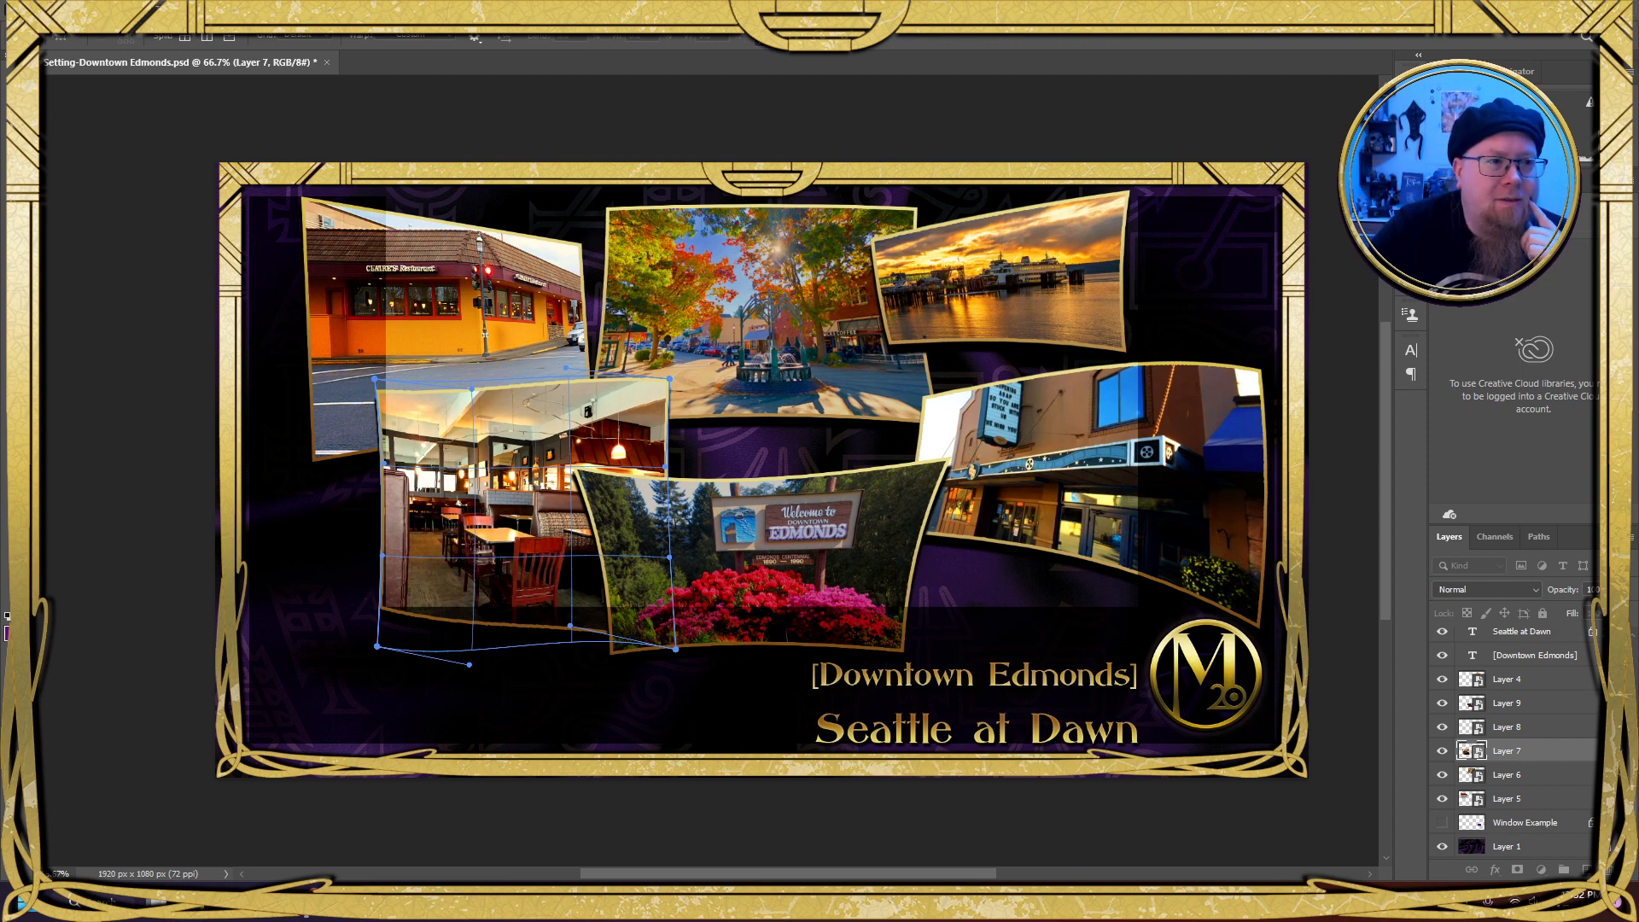
Rotate the restaurant interior photo slightly counter-clockwise, raising its right side
{"action": "left_click", "coordinate": [61, 10]}
{"action": "mouse_move", "coordinate": [239, 400]}
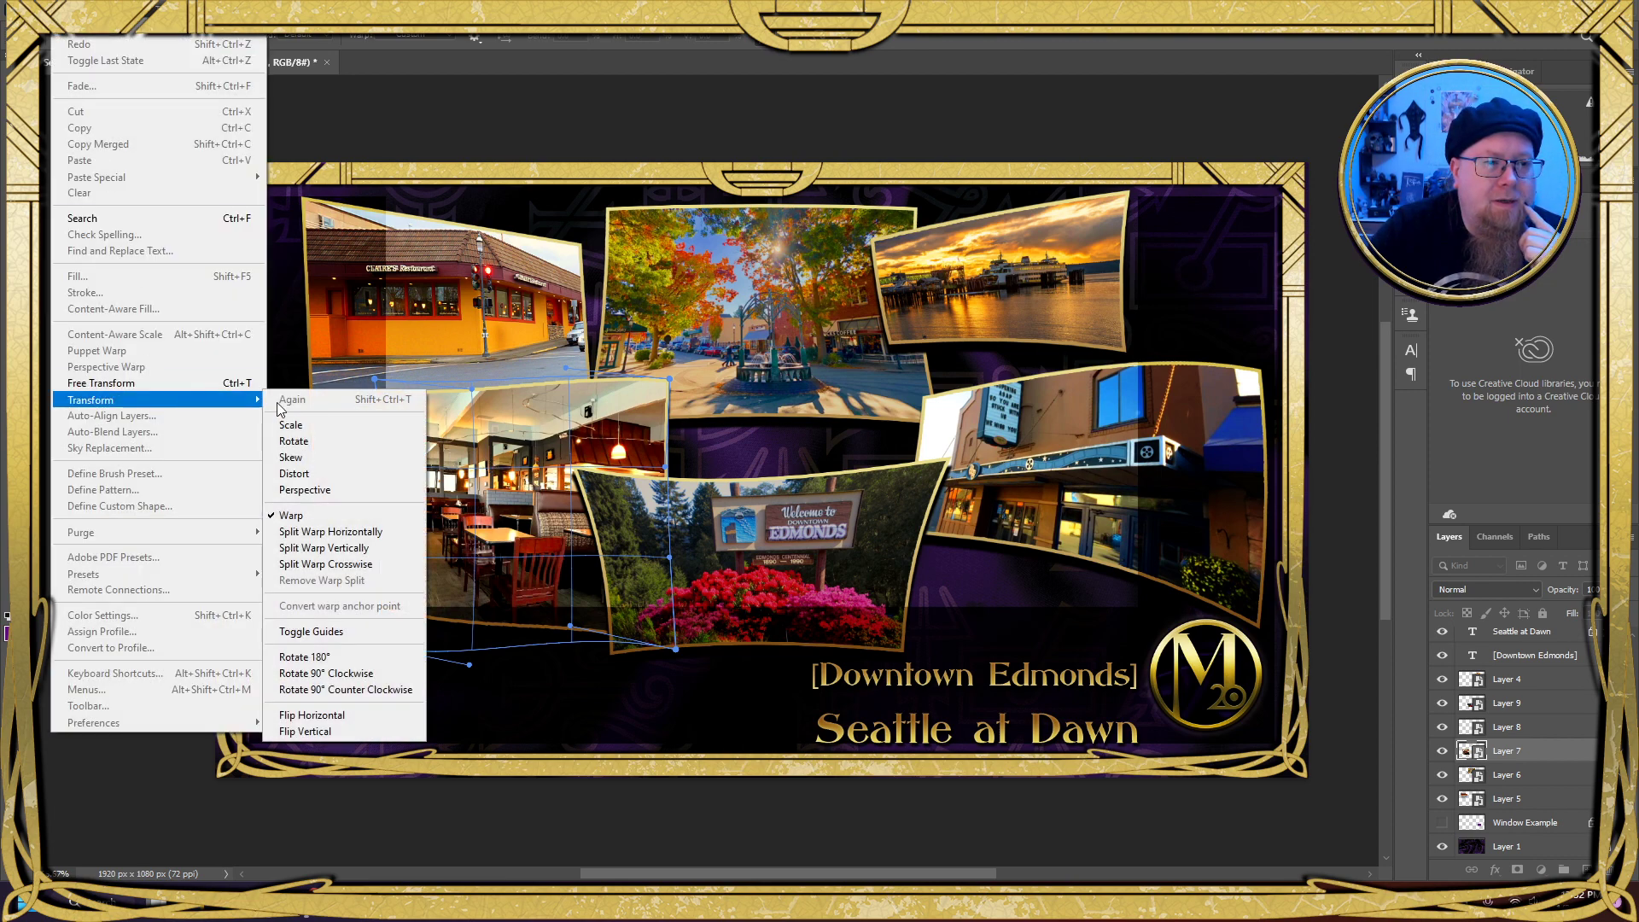
{"action": "left_click", "coordinate": [319, 446]}
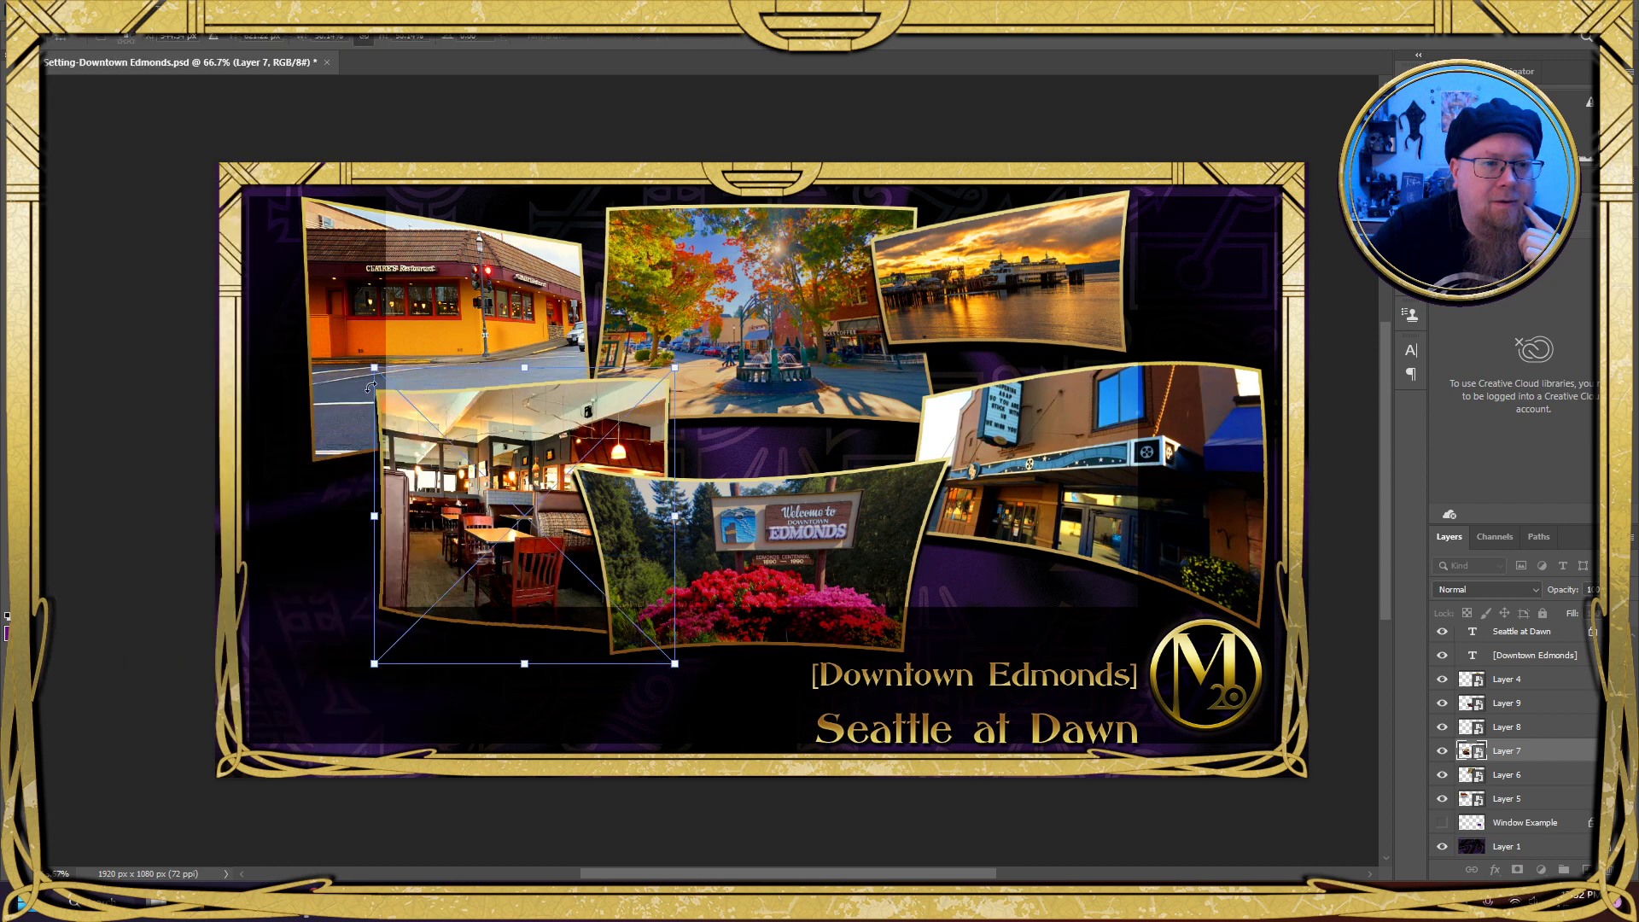
{"action": "left_click_drag", "start_coordinate": [373, 368], "coordinate": [361, 383]}
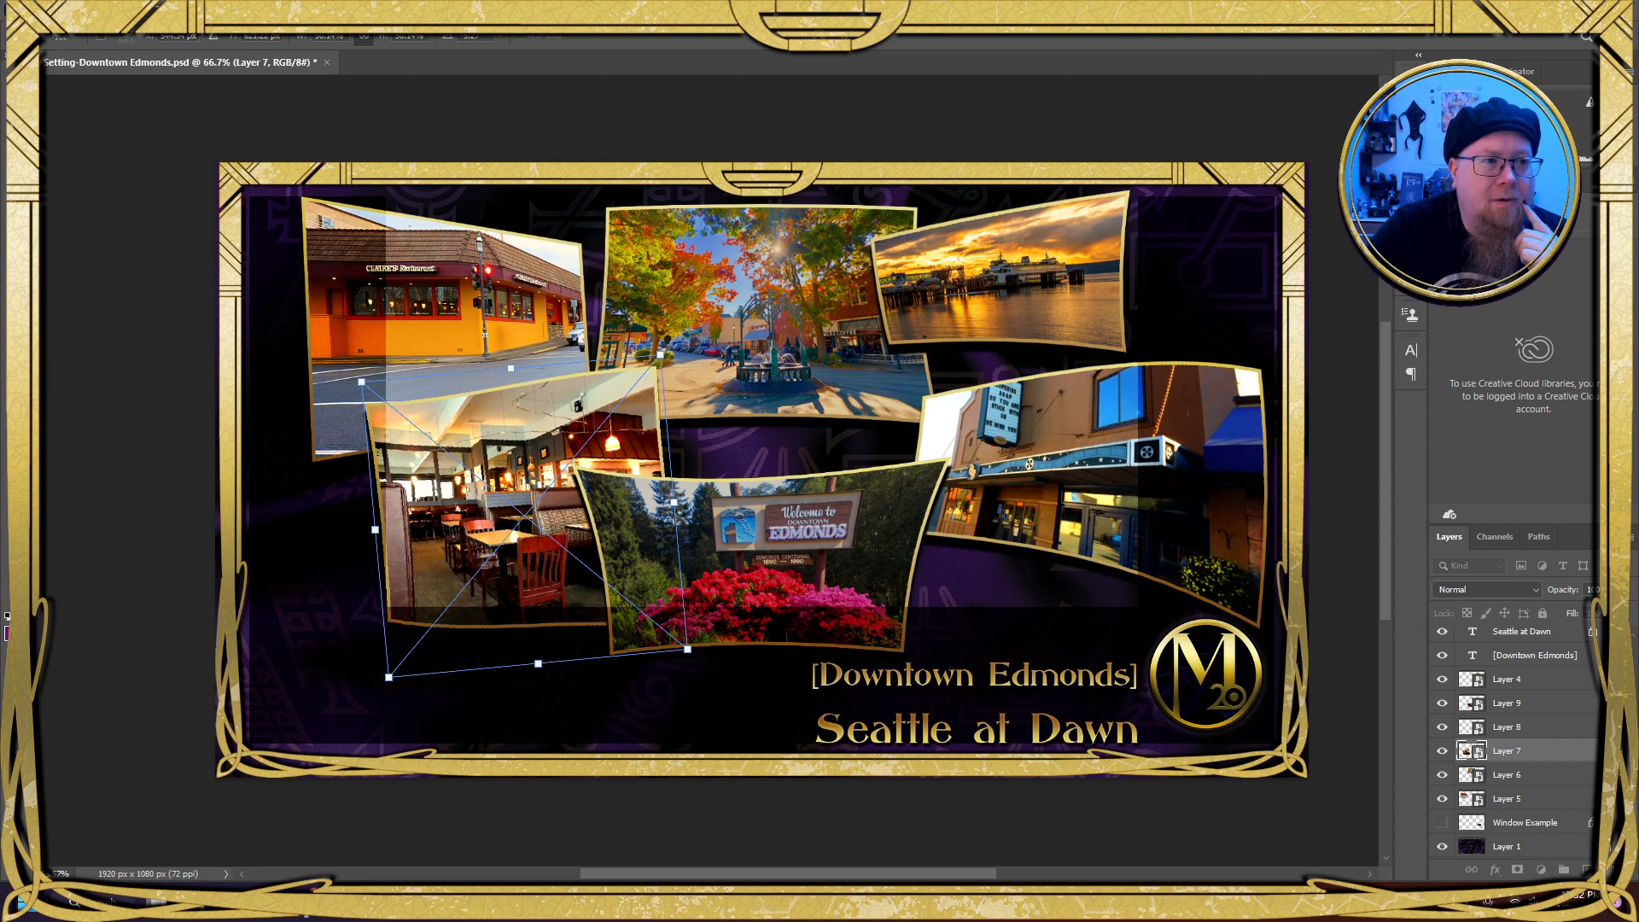
Apply a Perspective transform to the restaurant interior photo, shortening its right side and slightly lengthening its left side
{"action": "left_click", "coordinate": [68, 12]}
{"action": "mouse_move", "coordinate": [115, 401]}
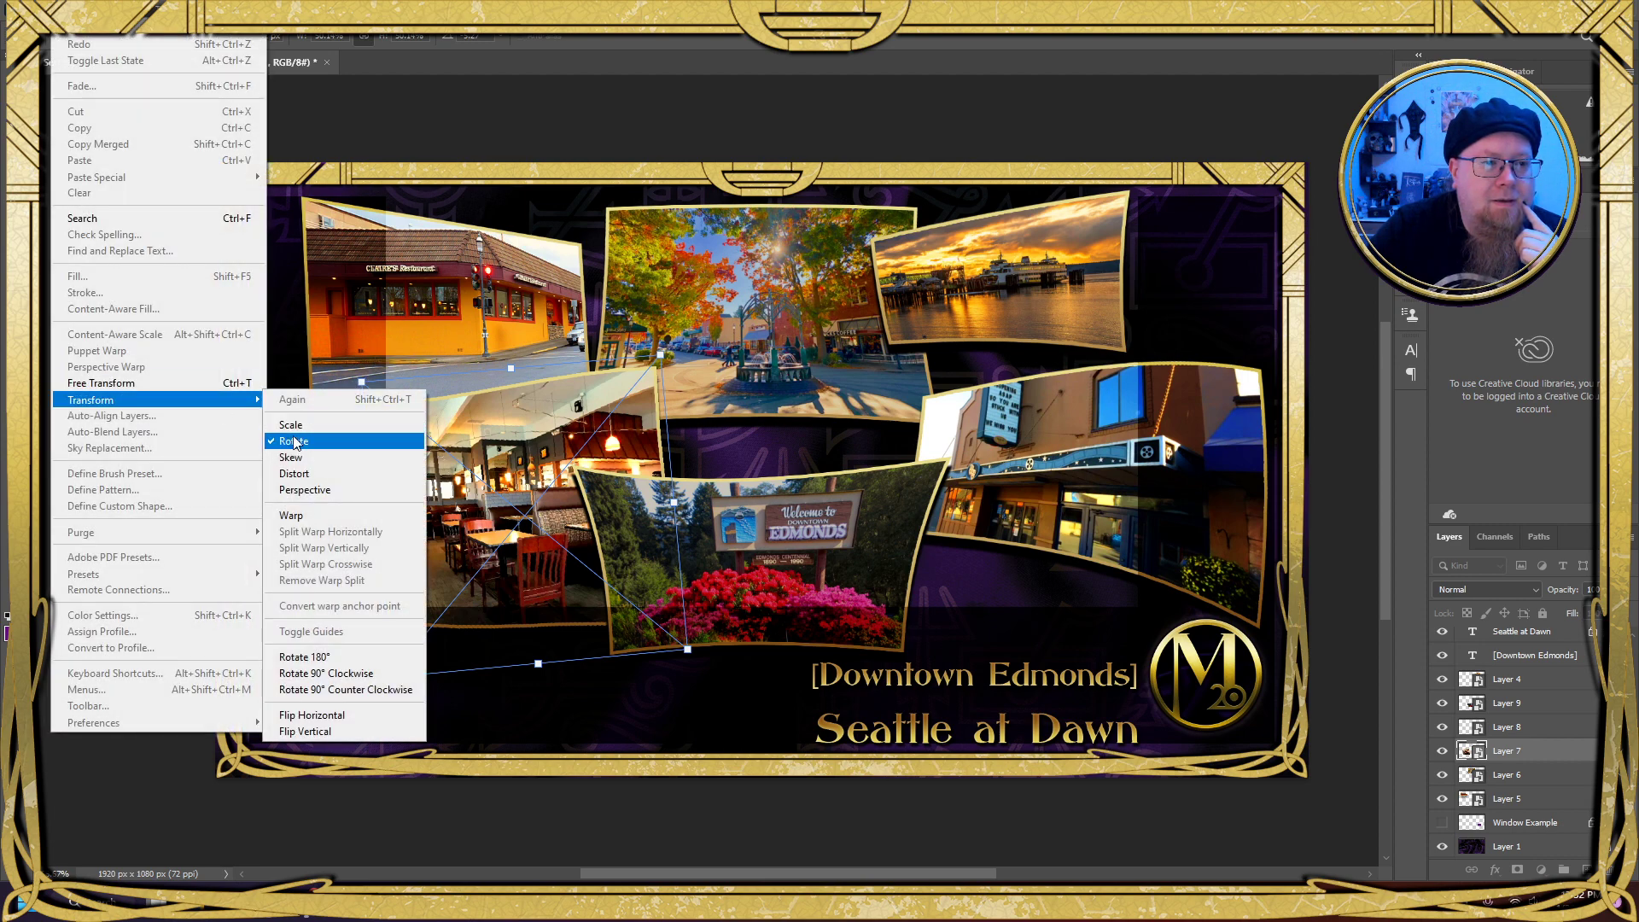
{"action": "left_click", "coordinate": [316, 491]}
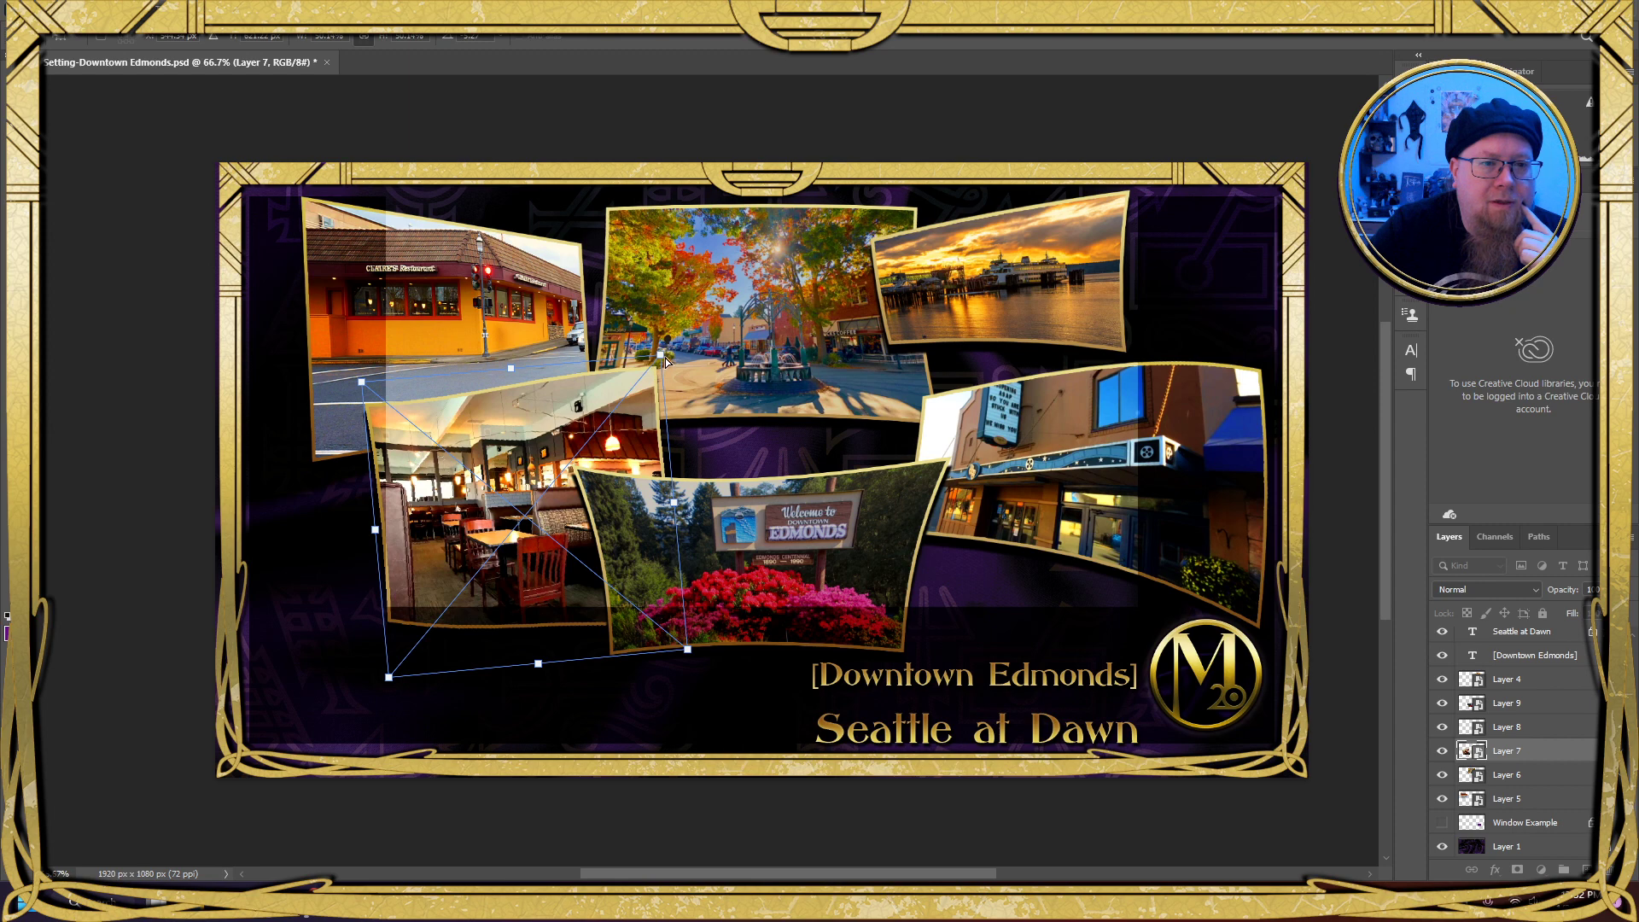
{"action": "left_click_drag", "start_coordinate": [661, 353], "coordinate": [649, 396]}
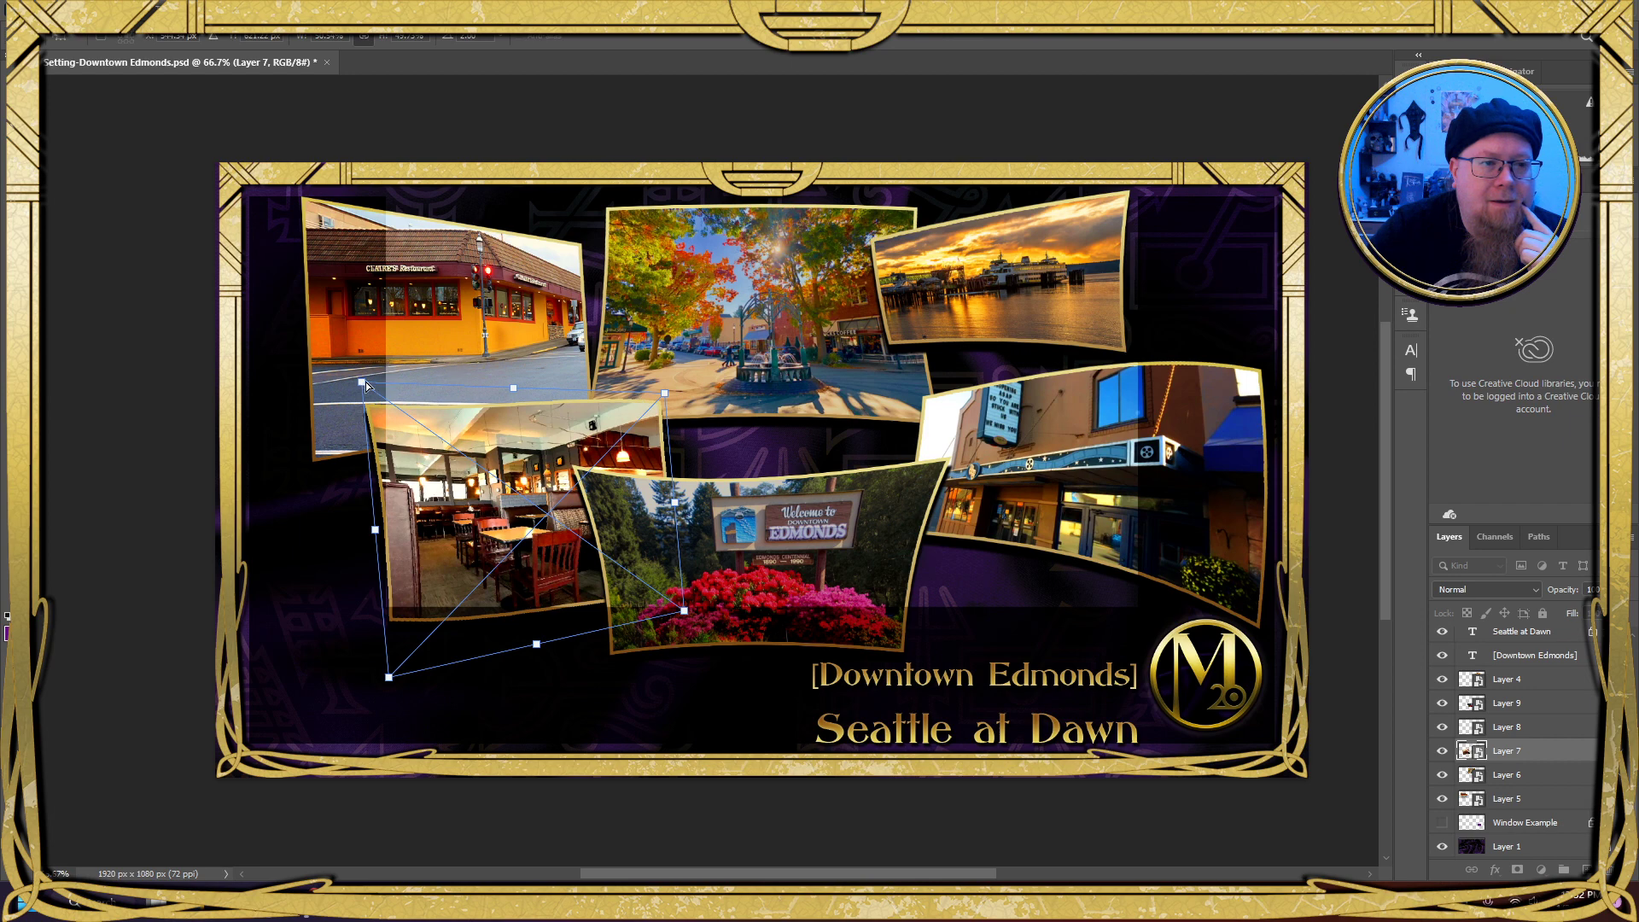
{"action": "left_click_drag", "start_coordinate": [366, 387], "coordinate": [365, 378]}
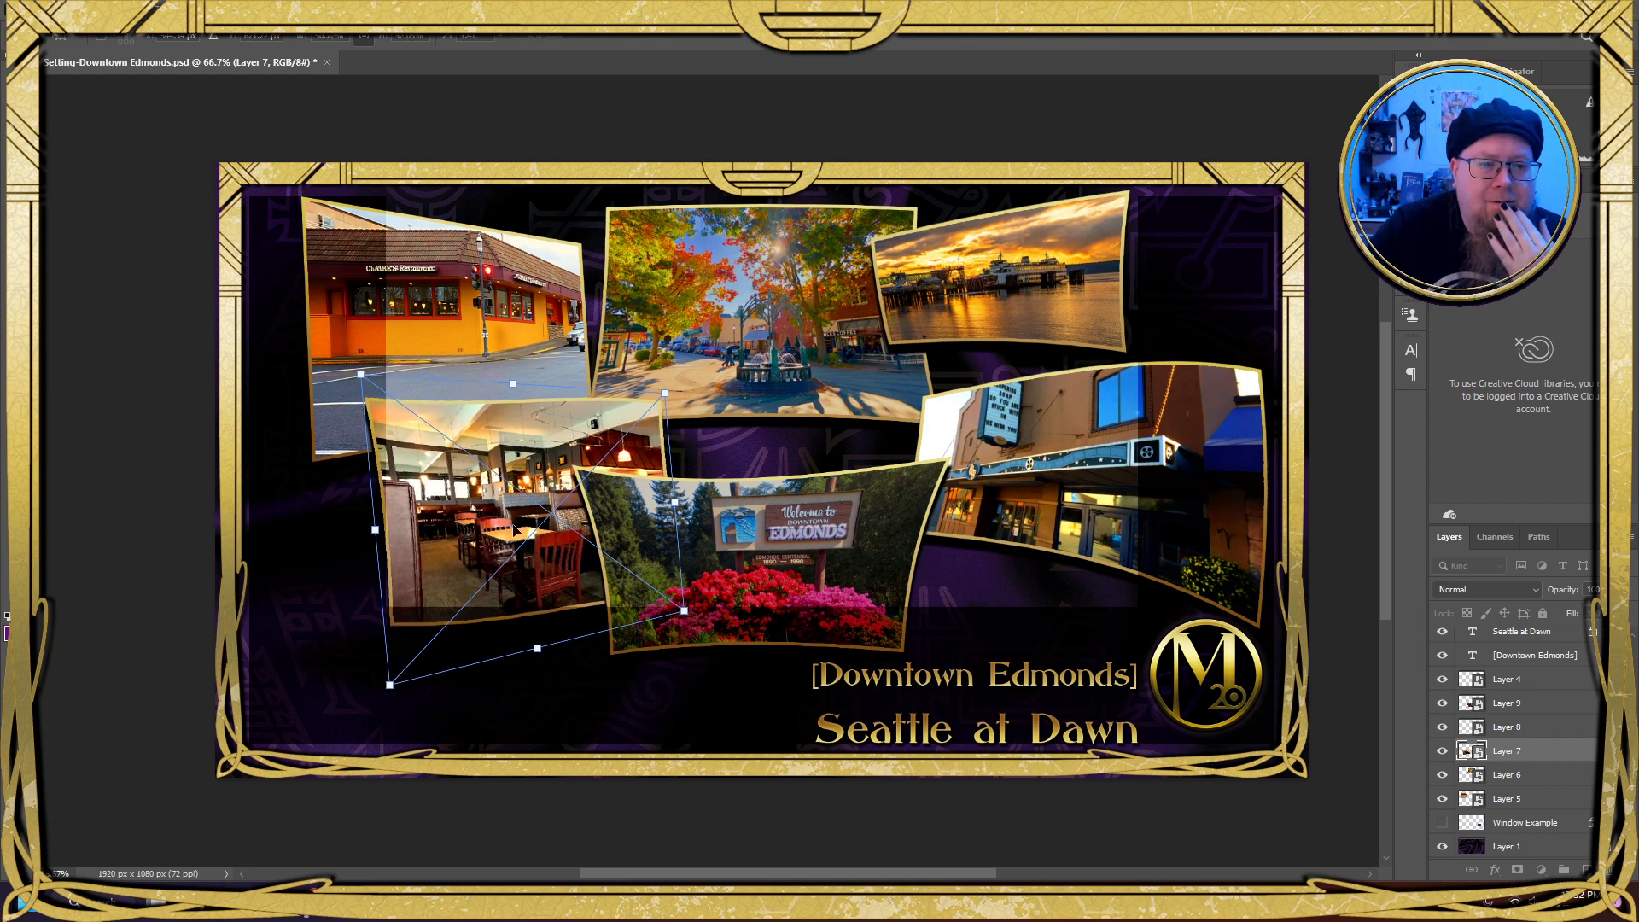
{"action": "key", "text": "Return"}
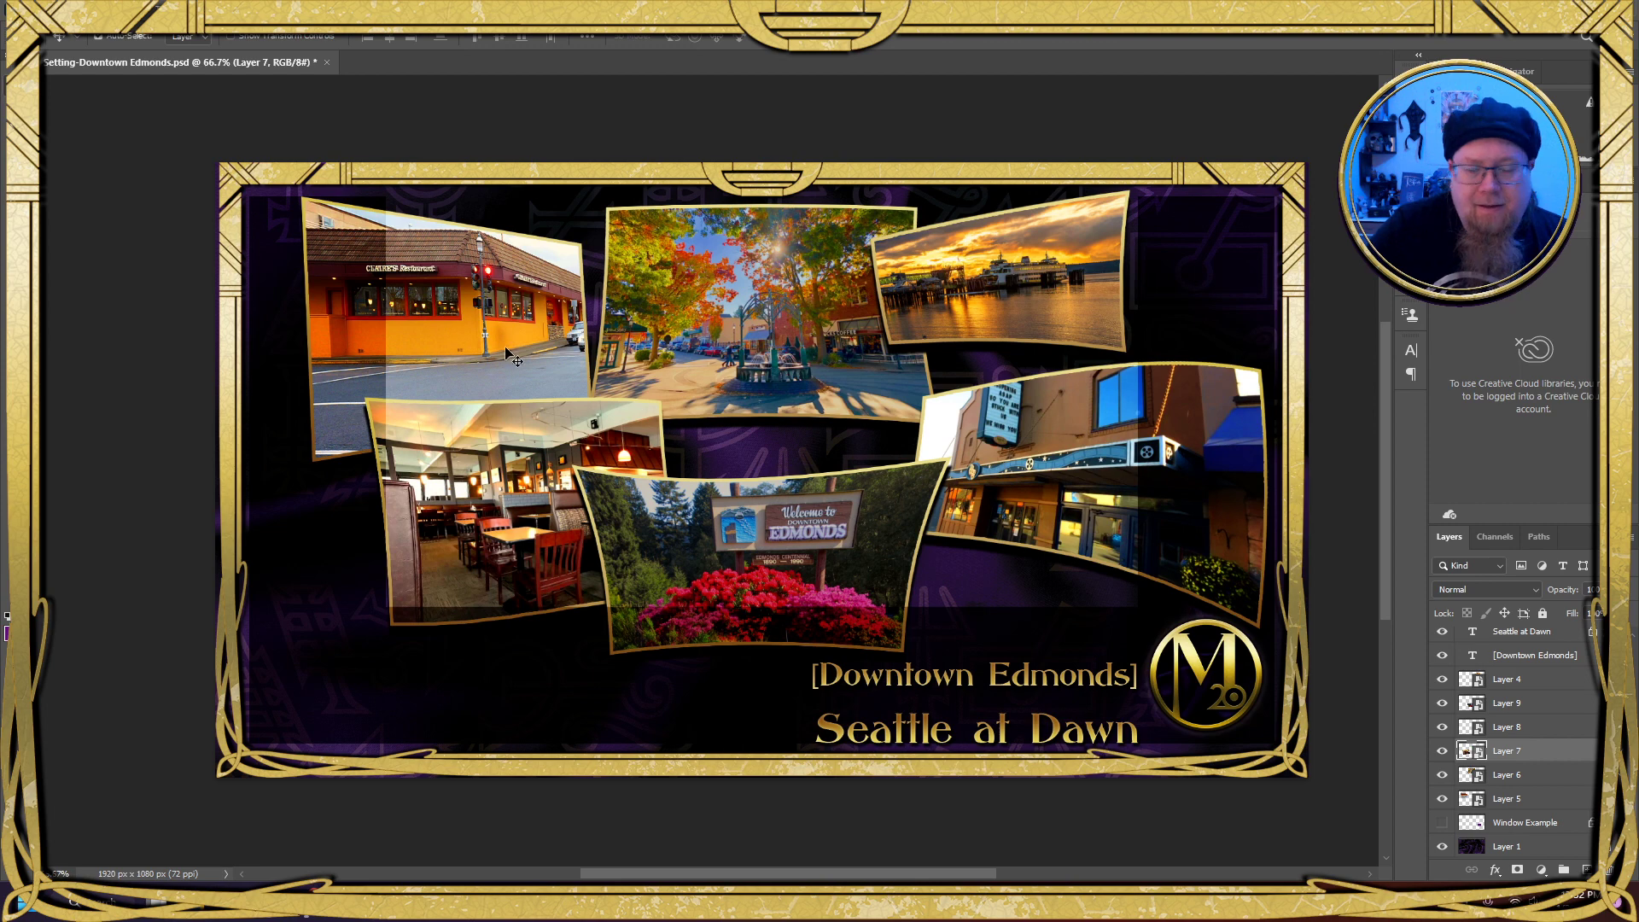
Move the restaurant exterior photo about 84 px right and 11 px up, and nudge it slightly downward
{"action": "mouse_move", "coordinate": [498, 335]}
{"action": "left_mouse_down"}
{"action": "mouse_move", "coordinate": [502, 309]}
{"action": "mouse_move", "coordinate": [449, 316]}
{"action": "mouse_move", "coordinate": [565, 328]}
{"action": "mouse_move", "coordinate": [555, 307]}
{"action": "mouse_move", "coordinate": [516, 309]}
{"action": "left_mouse_up"}
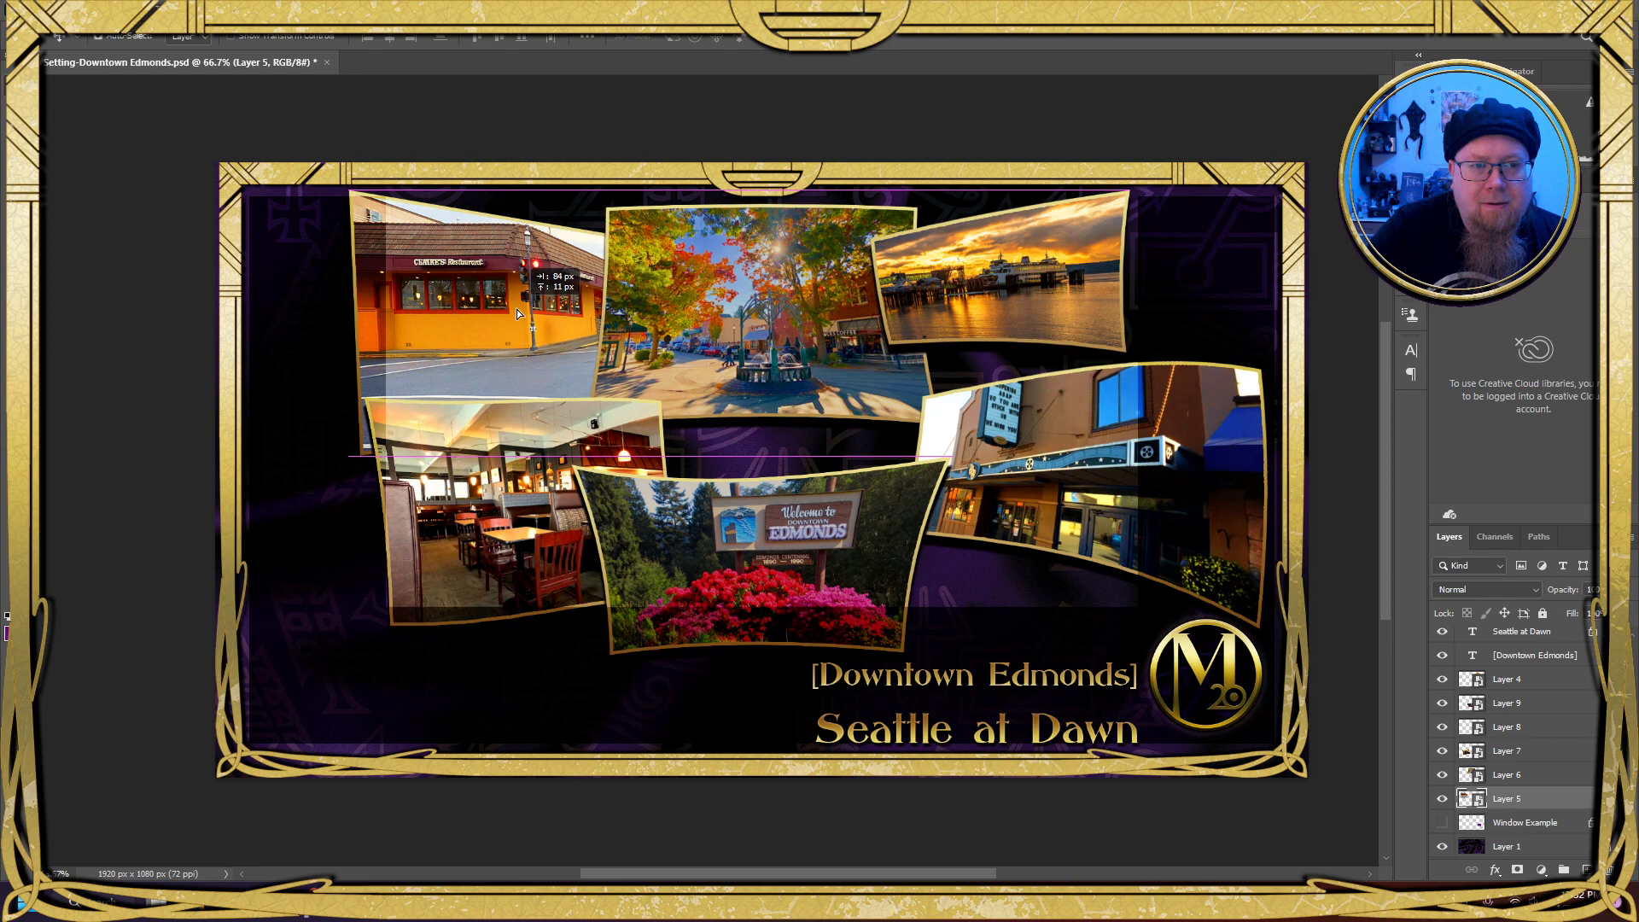
{"action": "left_click_drag", "start_coordinate": [516, 309], "coordinate": [516, 309]}
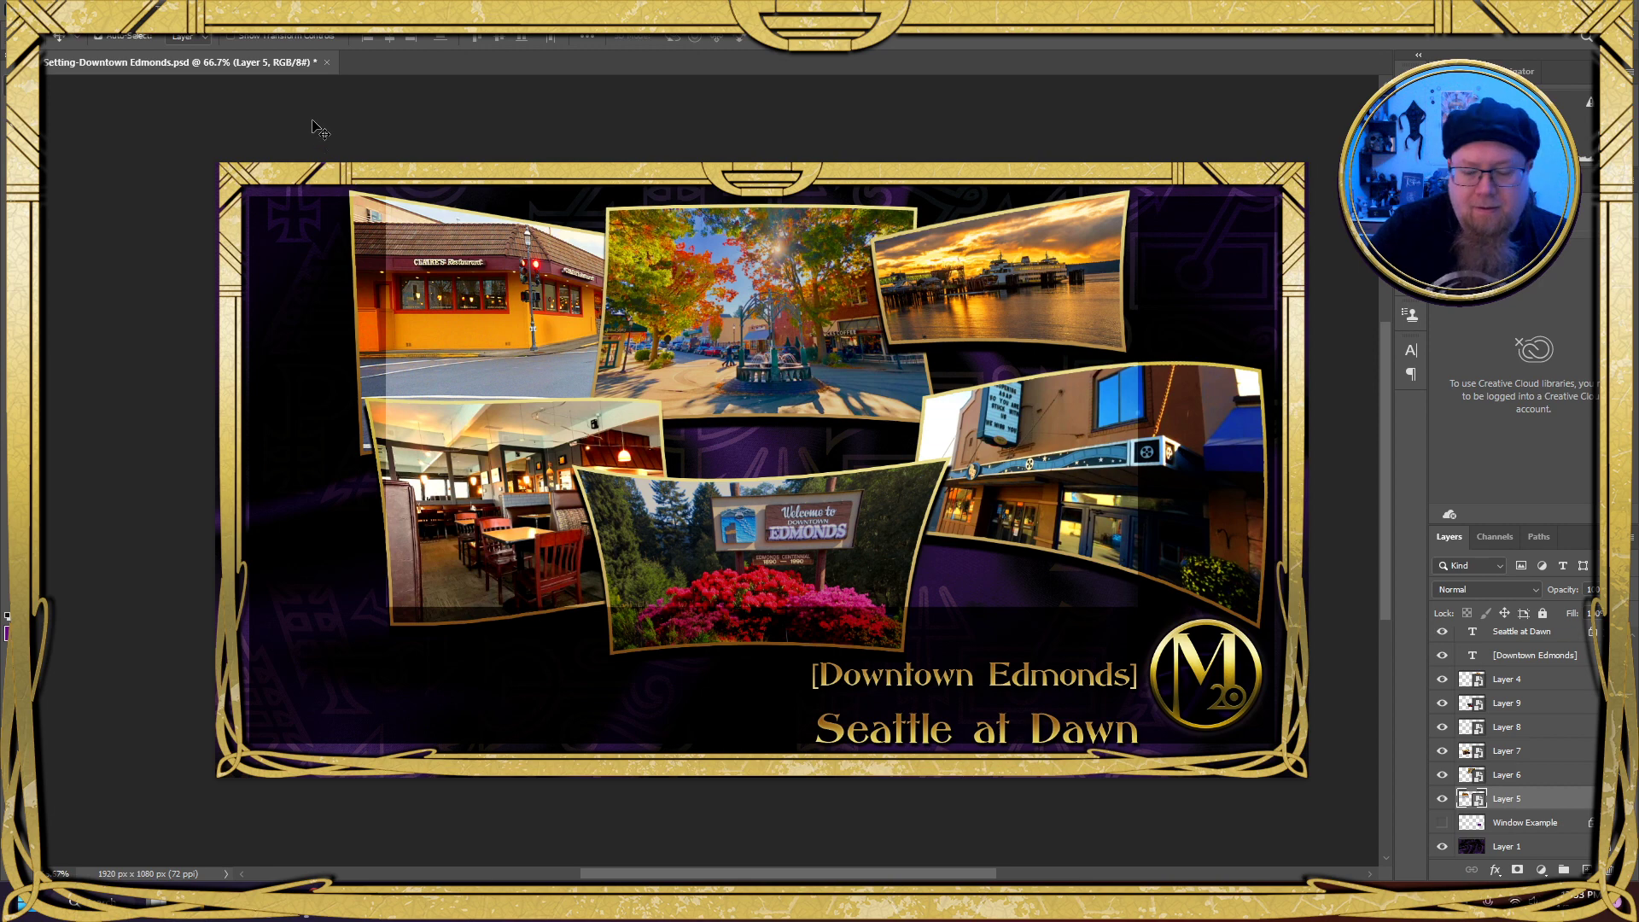
{"action": "key", "text": "Down"}
{"action": "key", "text": "Down"}
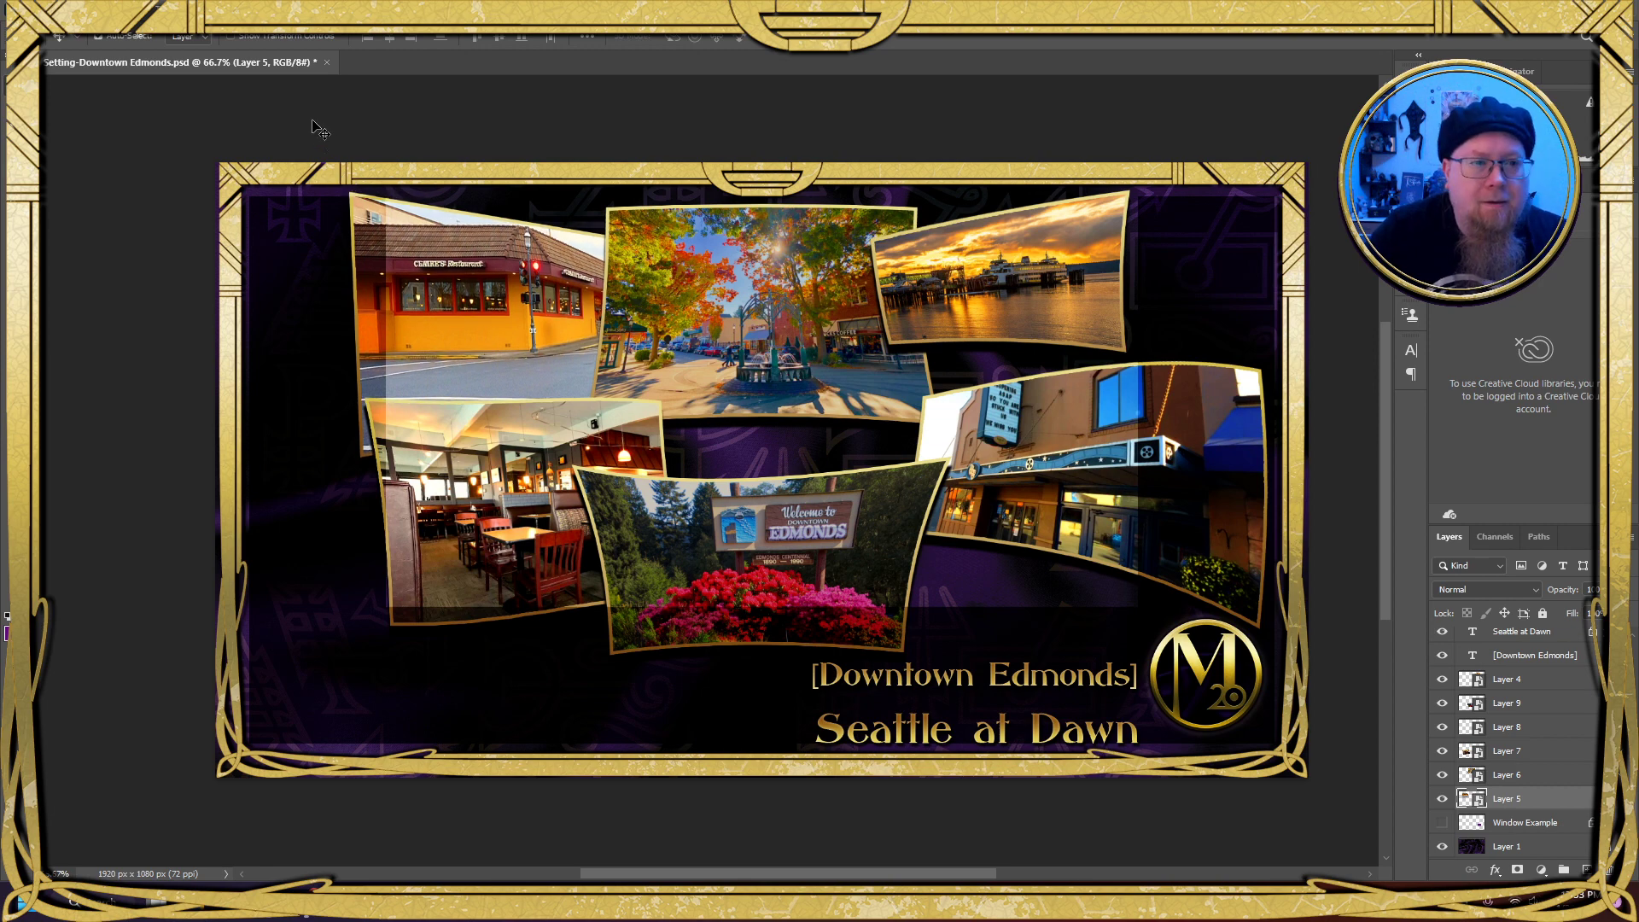
Scale the restaurant exterior photo down to fit beside the street photo, aligned with the interior photo's left edge
{"action": "key", "text": "alt+e"}
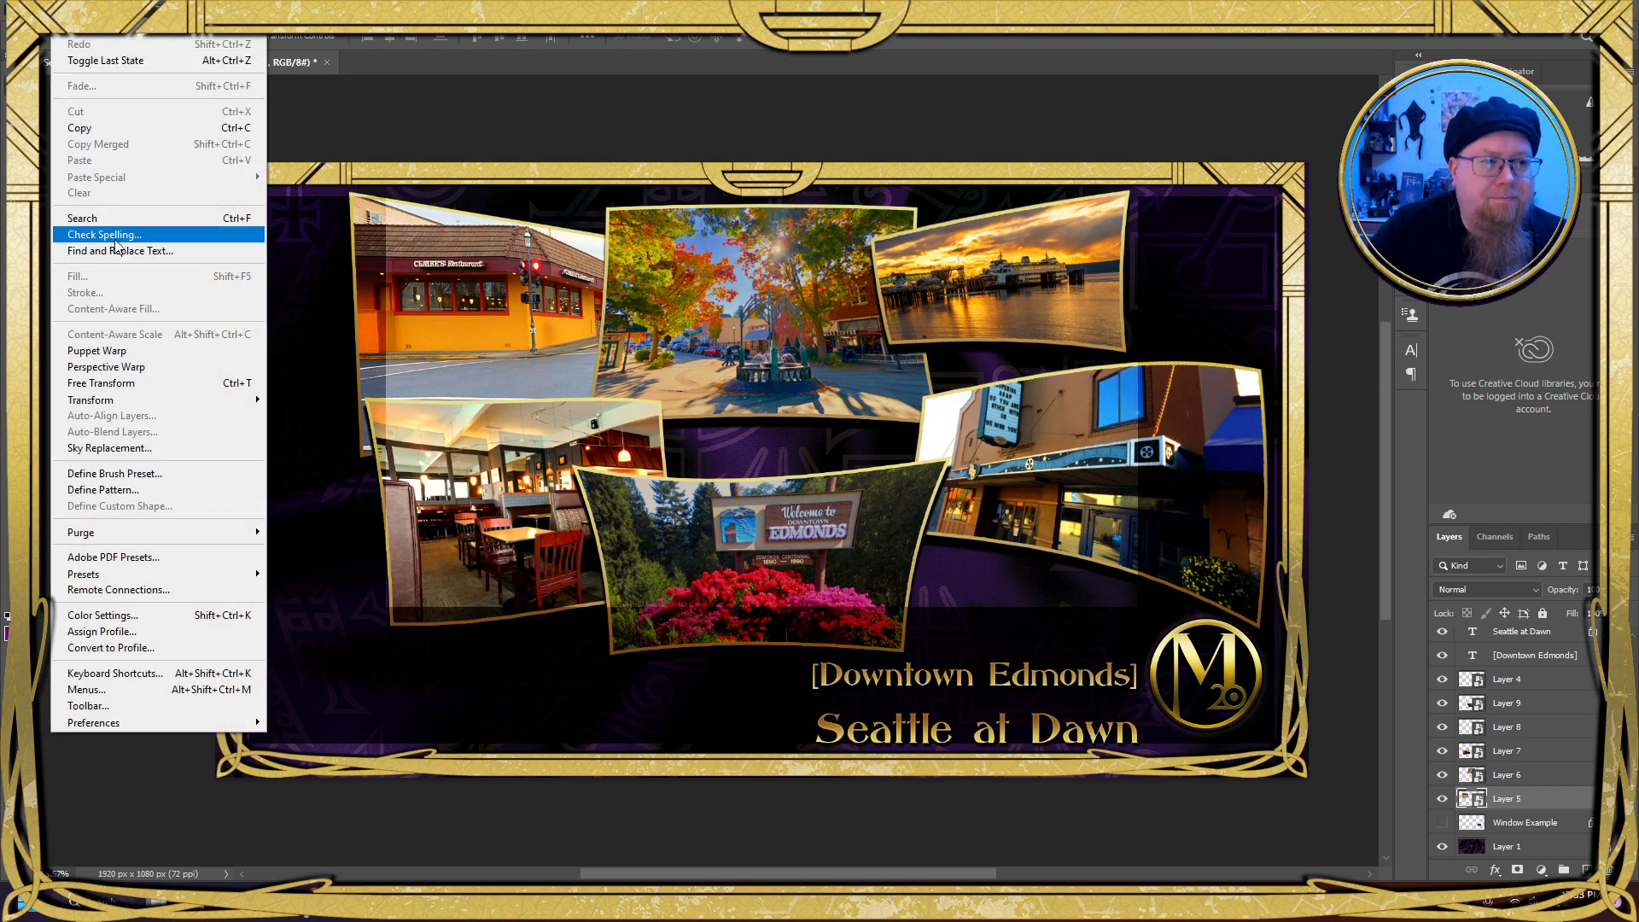
{"action": "mouse_move", "coordinate": [170, 402]}
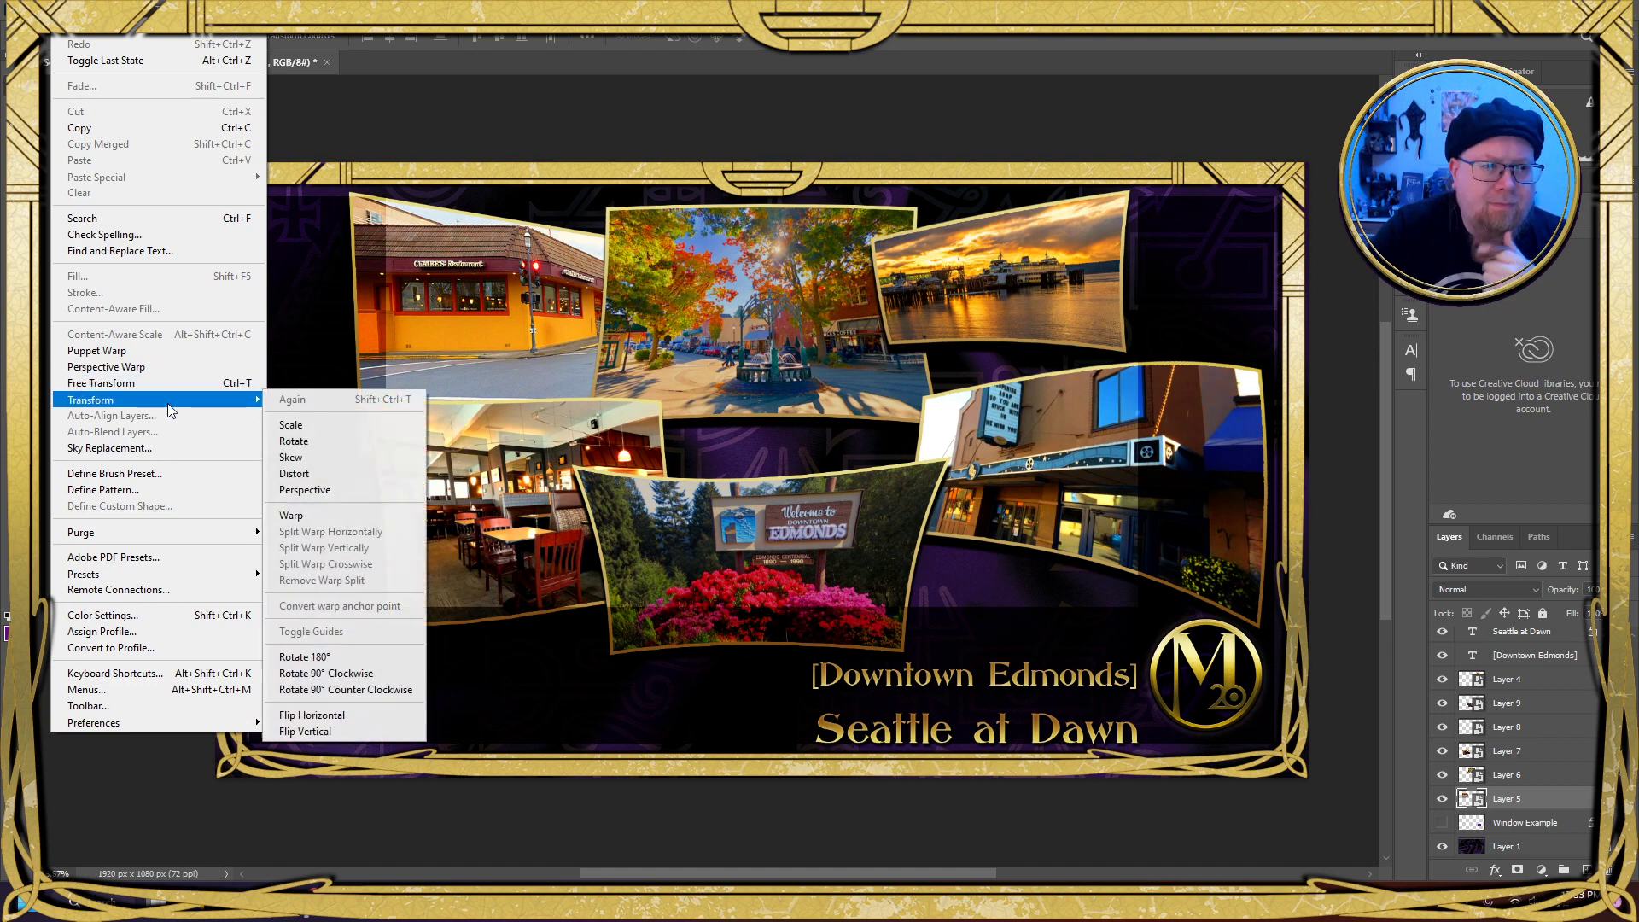
{"action": "left_click", "coordinate": [329, 427]}
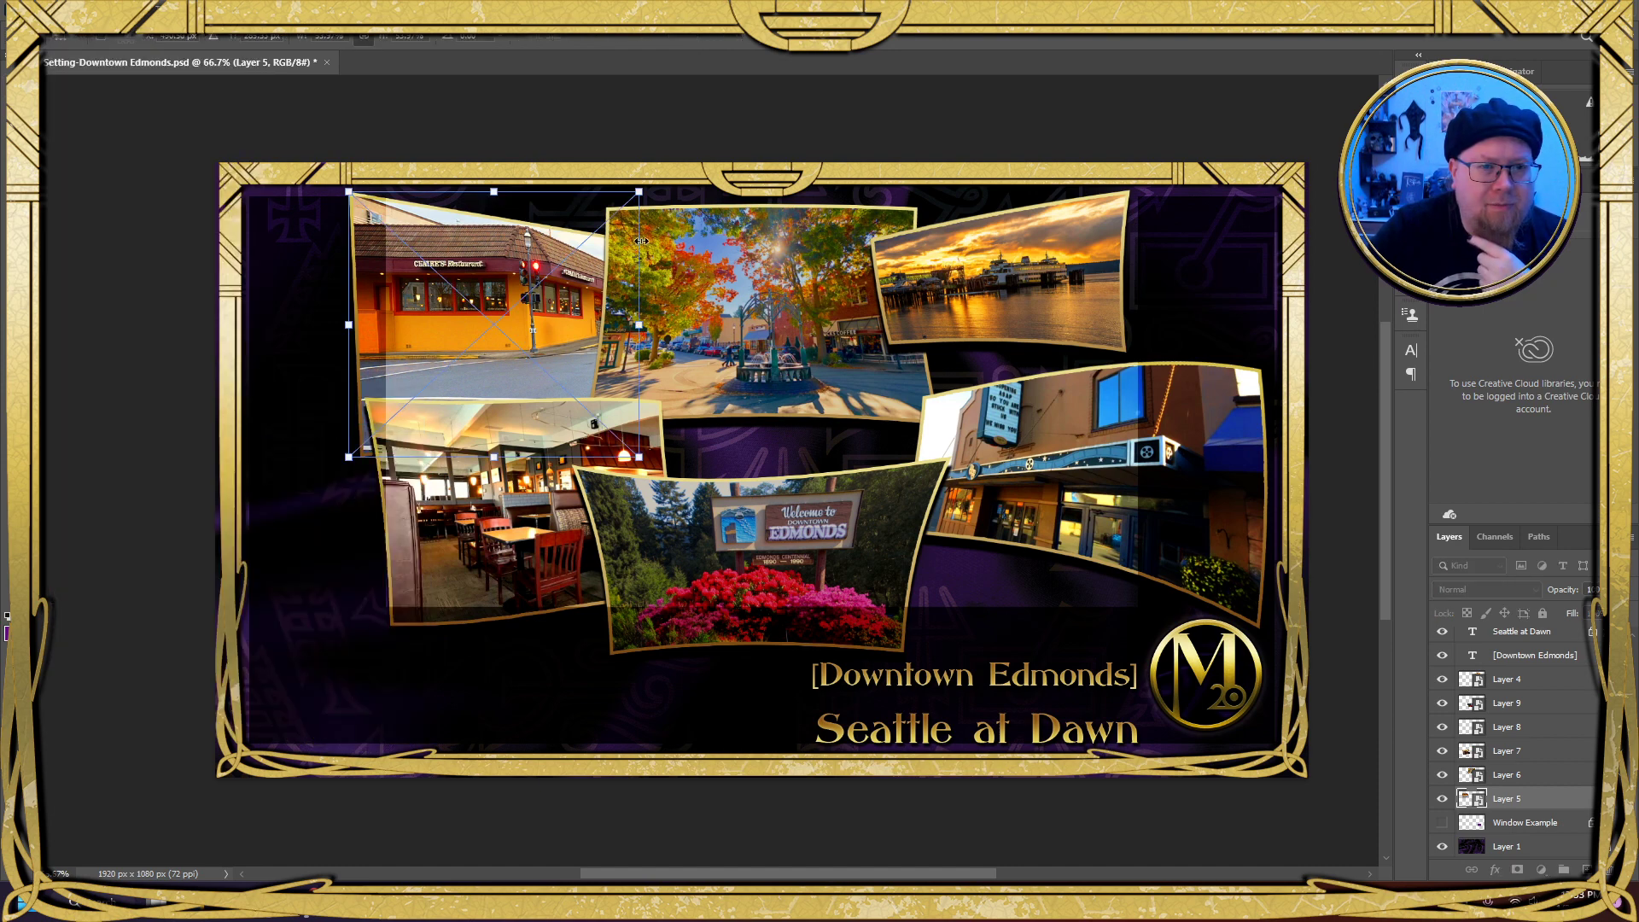
{"action": "left_click_drag", "start_coordinate": [638, 191], "coordinate": [612, 216]}
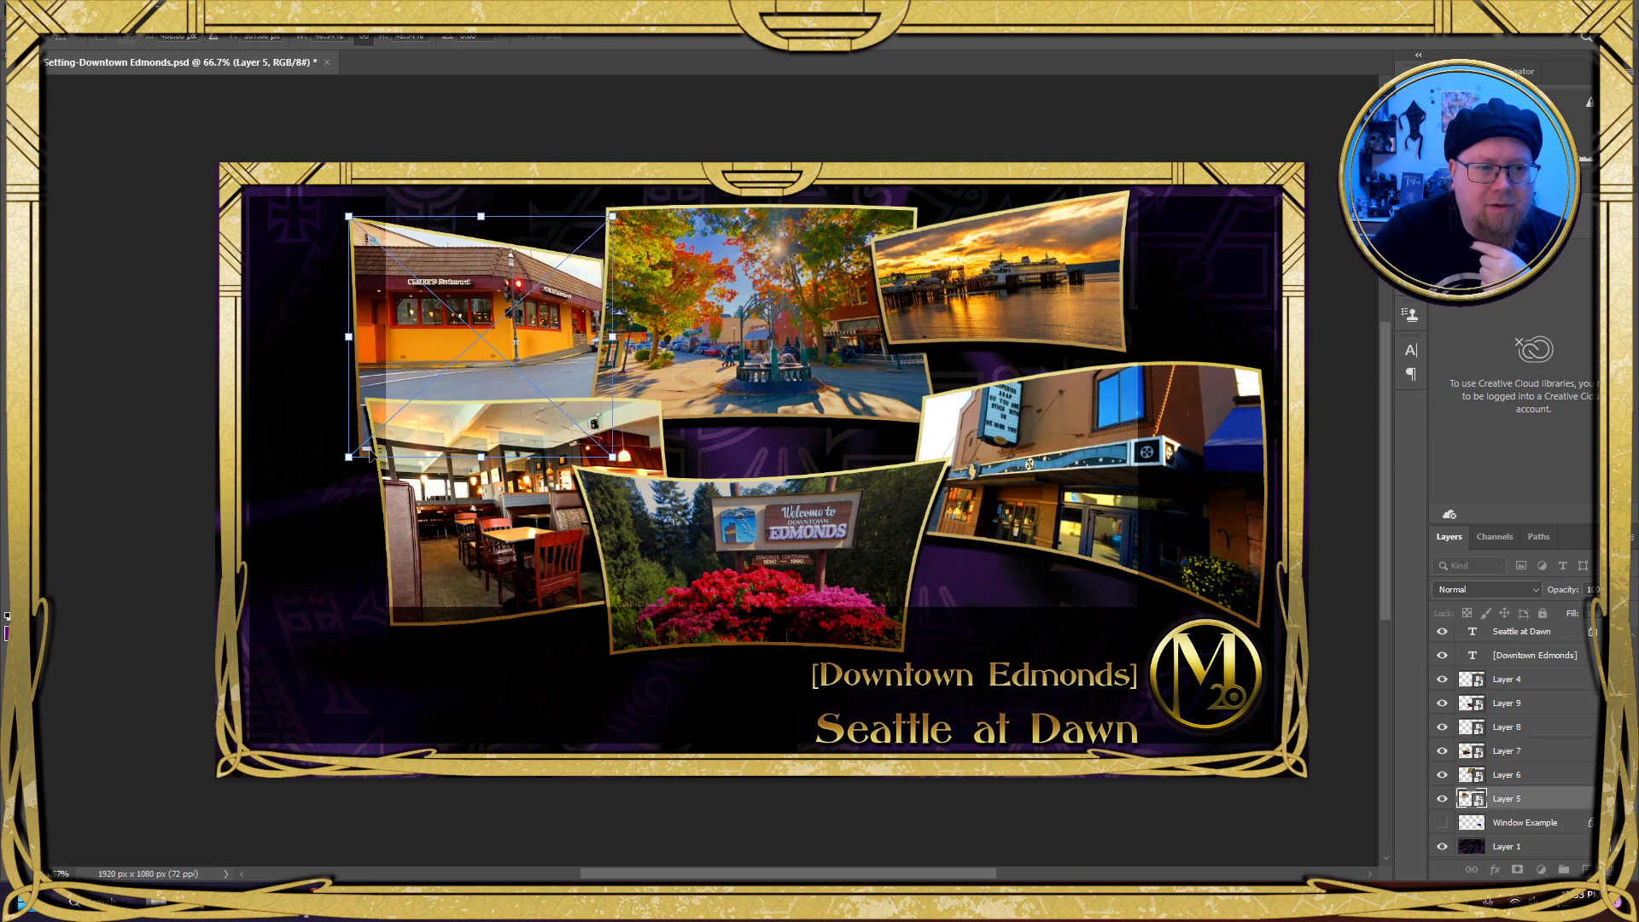
{"action": "left_click_drag", "start_coordinate": [343, 460], "coordinate": [361, 445]}
{"action": "left_click_drag", "start_coordinate": [612, 444], "coordinate": [605, 433]}
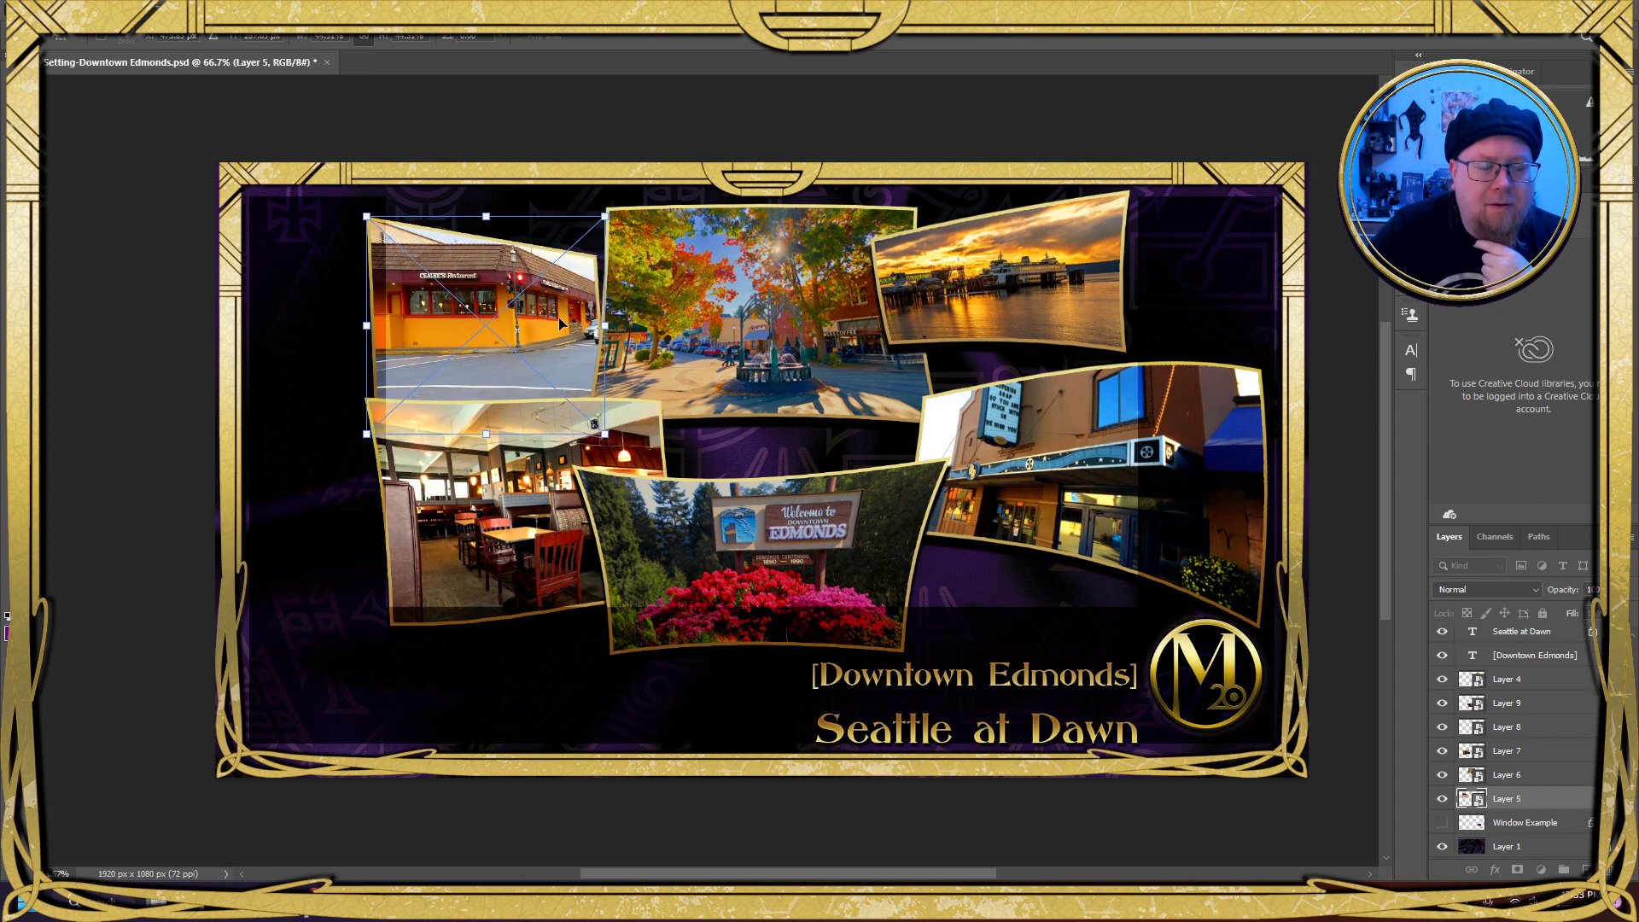
Warp the restaurant exterior photo, bending its right and left edges slightly inward and curving its top edge downward
{"action": "left_click", "coordinate": [67, 24]}
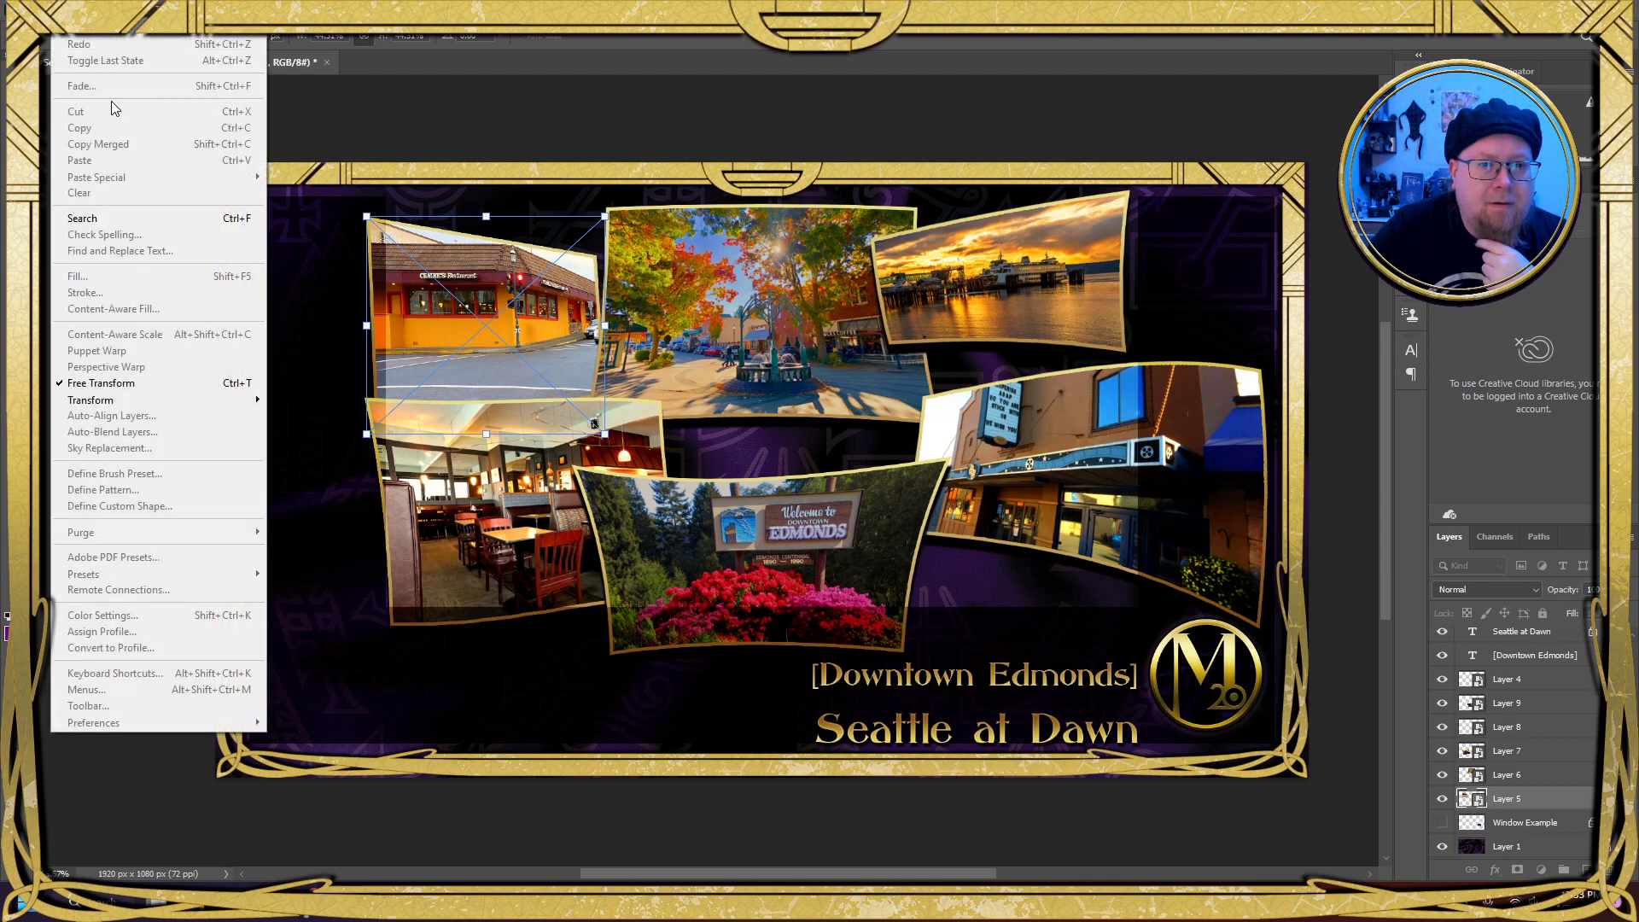
{"action": "mouse_move", "coordinate": [191, 401]}
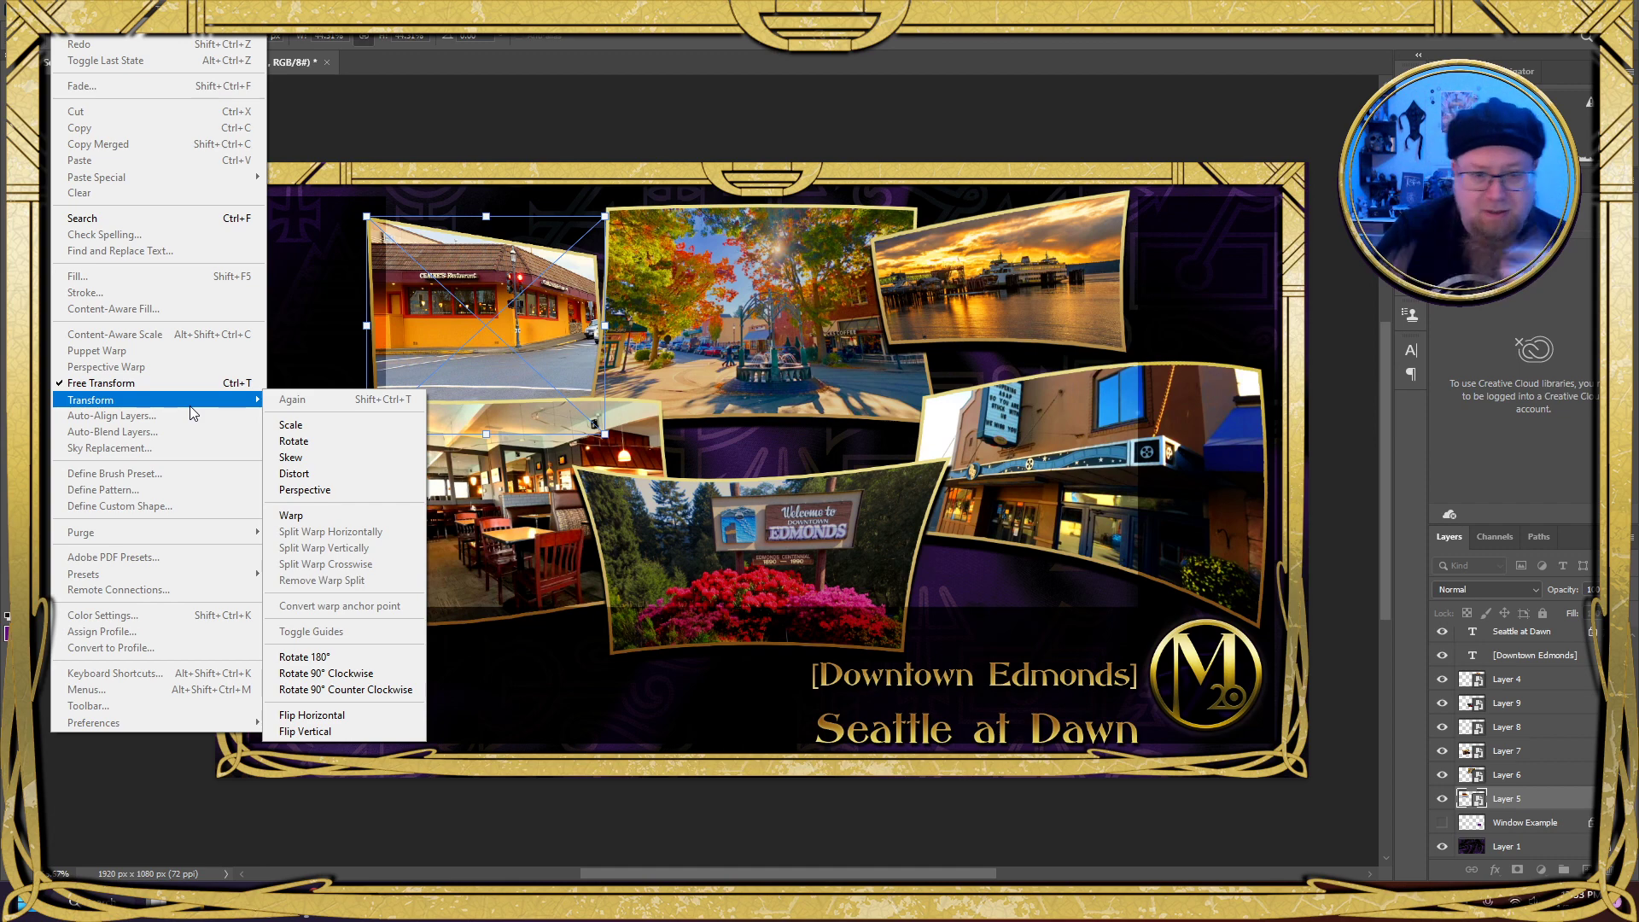
{"action": "left_click", "coordinate": [313, 522]}
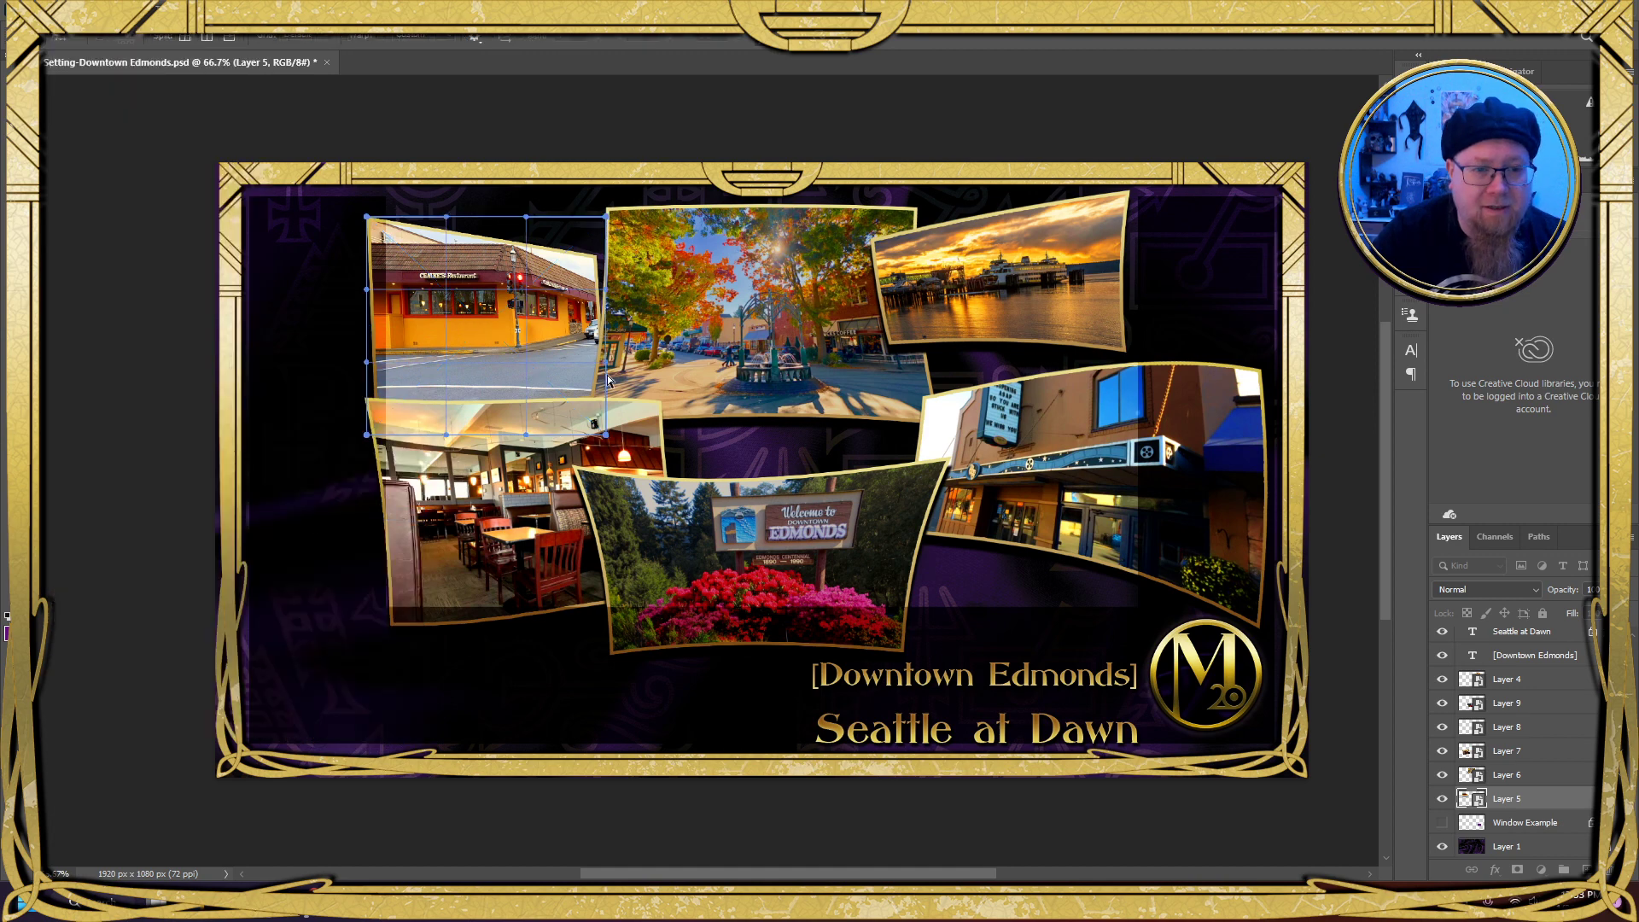
{"action": "left_click_drag", "start_coordinate": [604, 361], "coordinate": [596, 362]}
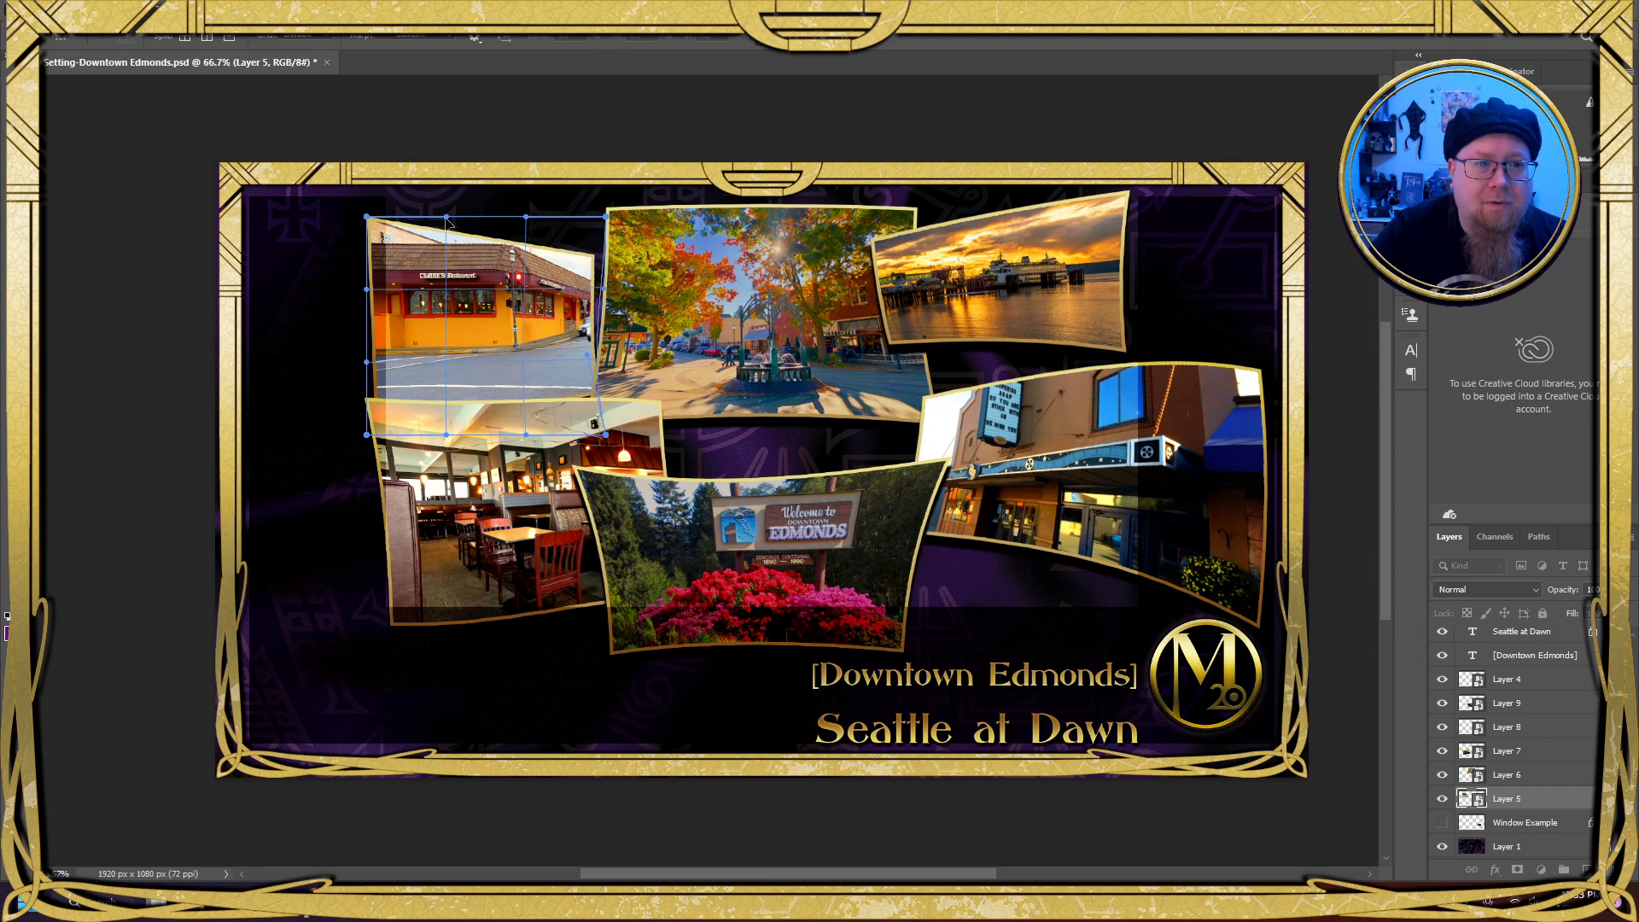
{"action": "left_click_drag", "start_coordinate": [445, 219], "coordinate": [442, 234]}
{"action": "left_click_drag", "start_coordinate": [445, 235], "coordinate": [441, 239]}
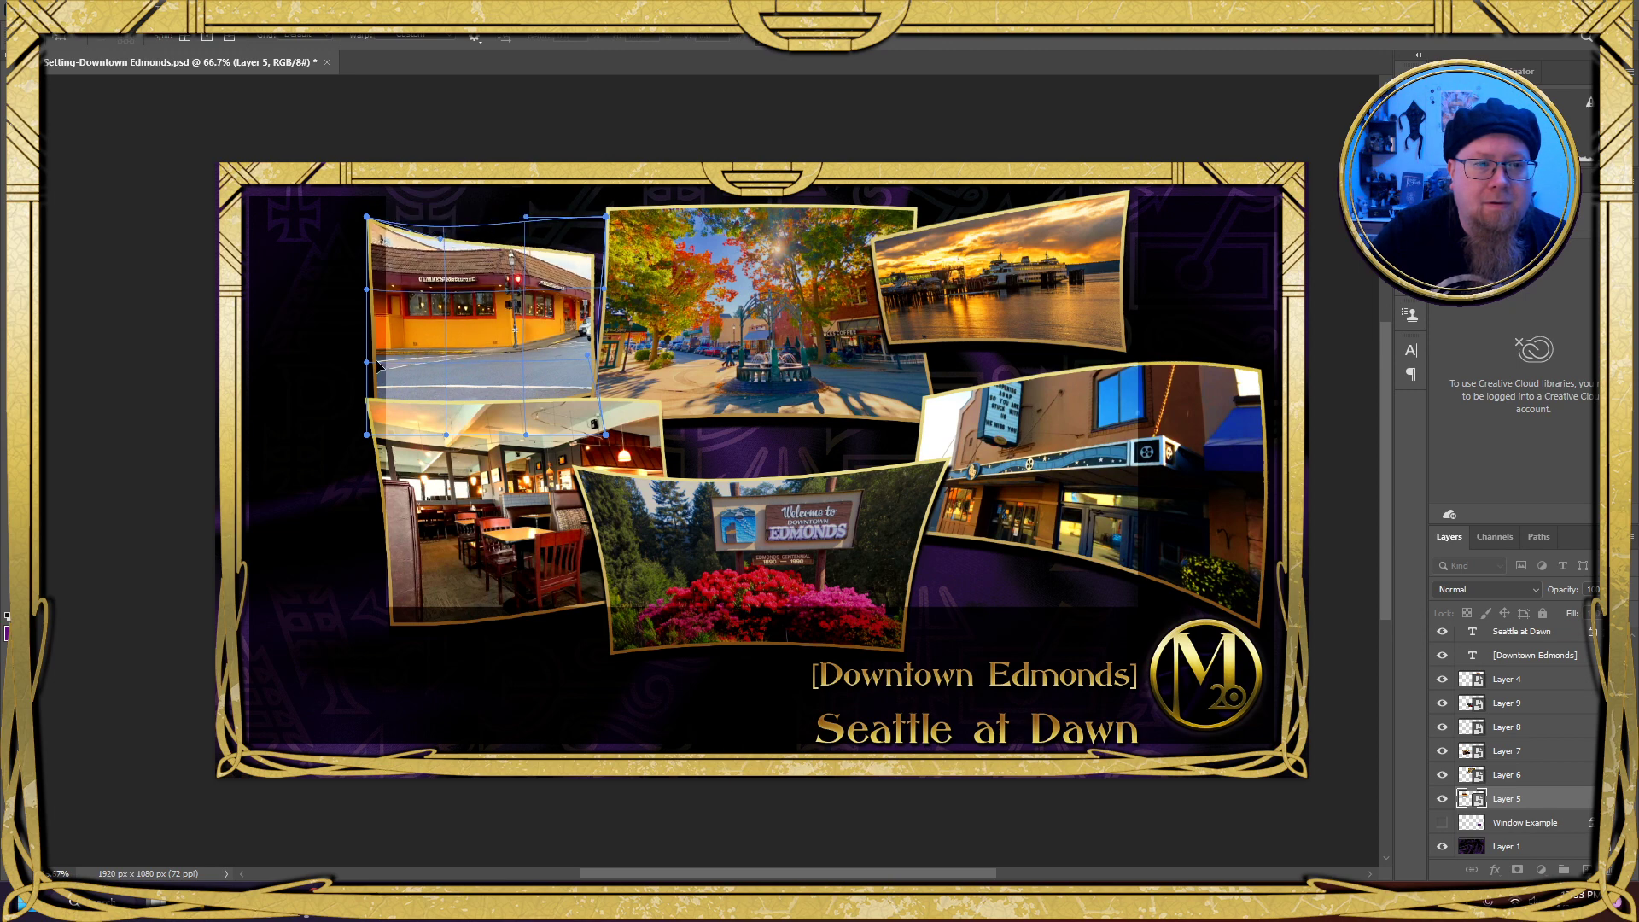
{"action": "left_click_drag", "start_coordinate": [377, 366], "coordinate": [381, 369]}
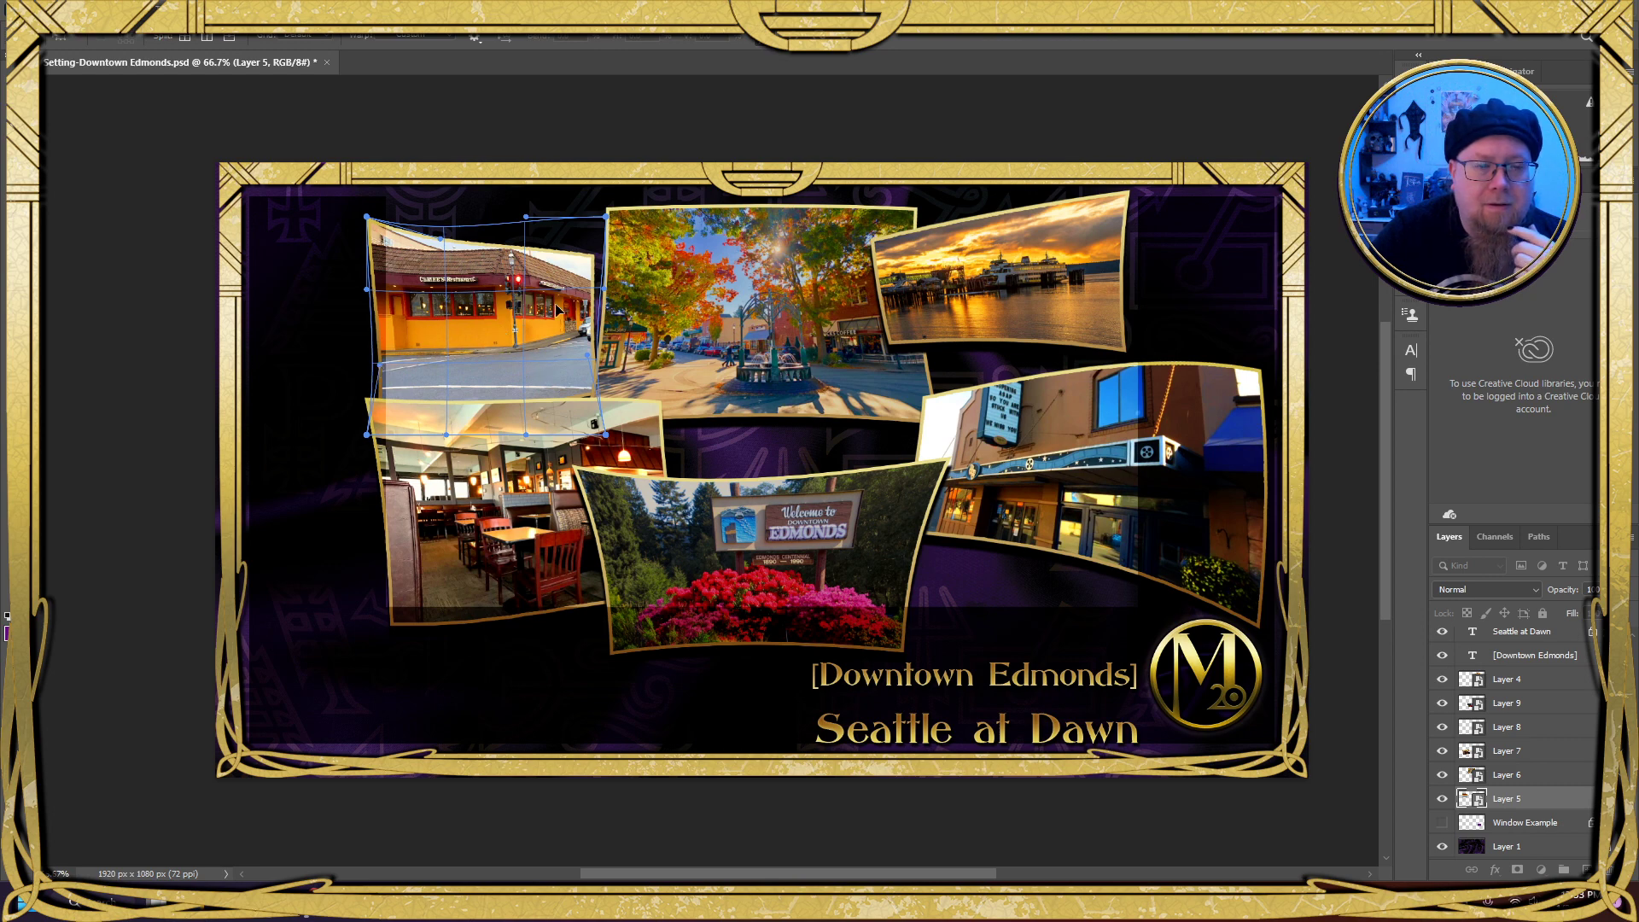
{"action": "key", "text": "Return"}
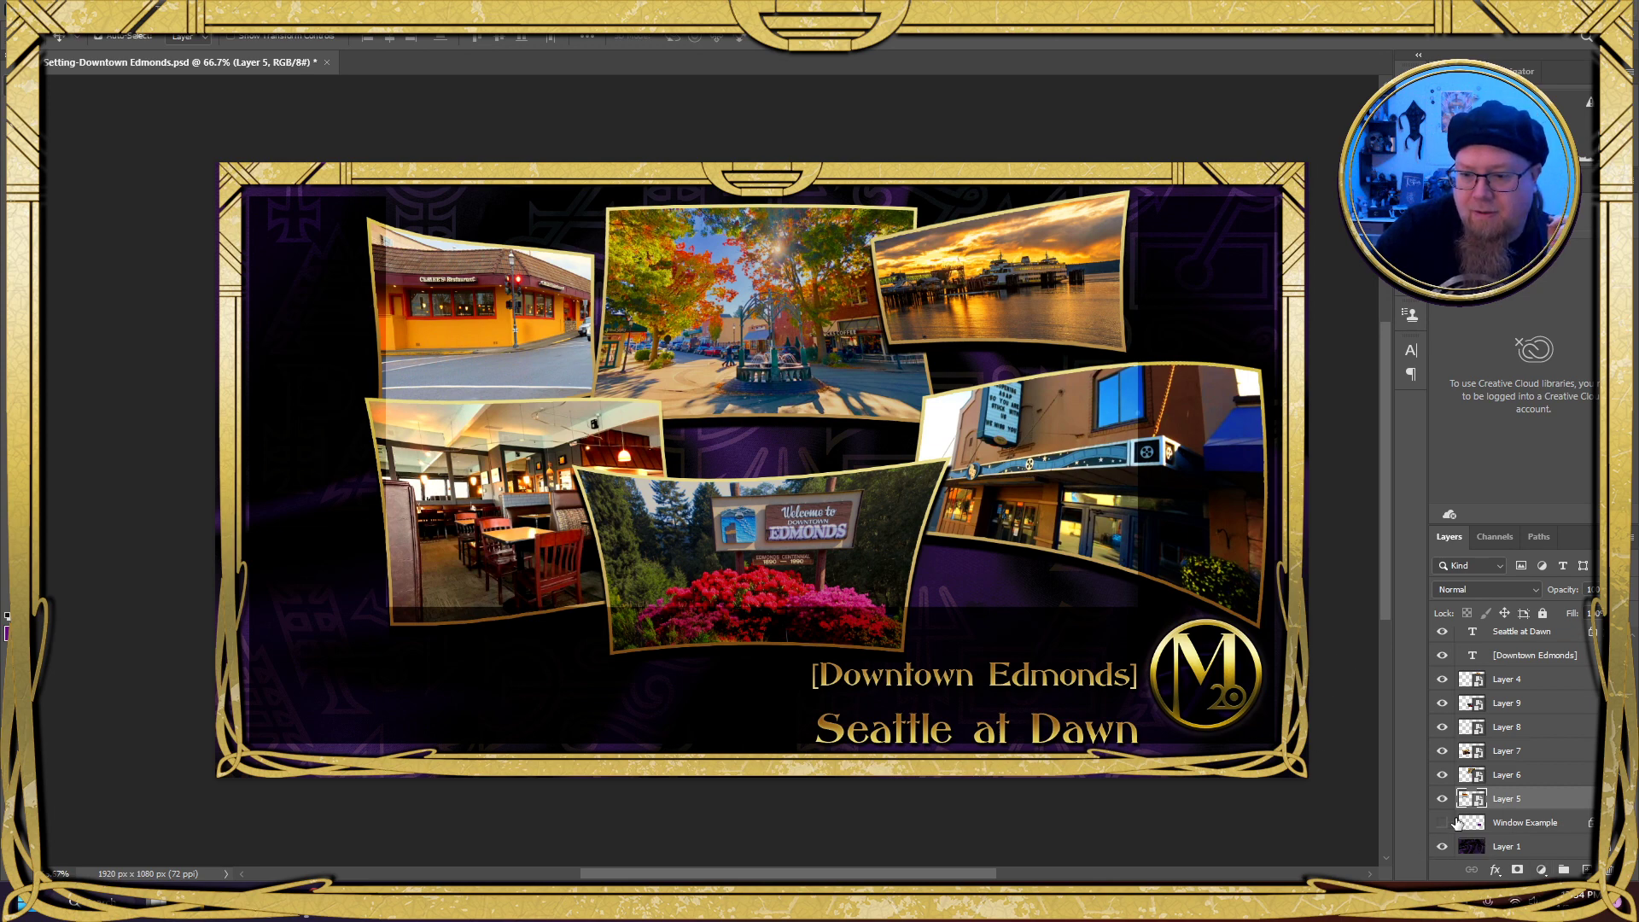
Hide the Focus Area layer and preview the whole collage fitted to the screen in full-screen mode
{"action": "scroll", "coordinate": [1452, 700], "scroll_direction": "up", "scroll_amount": 5}
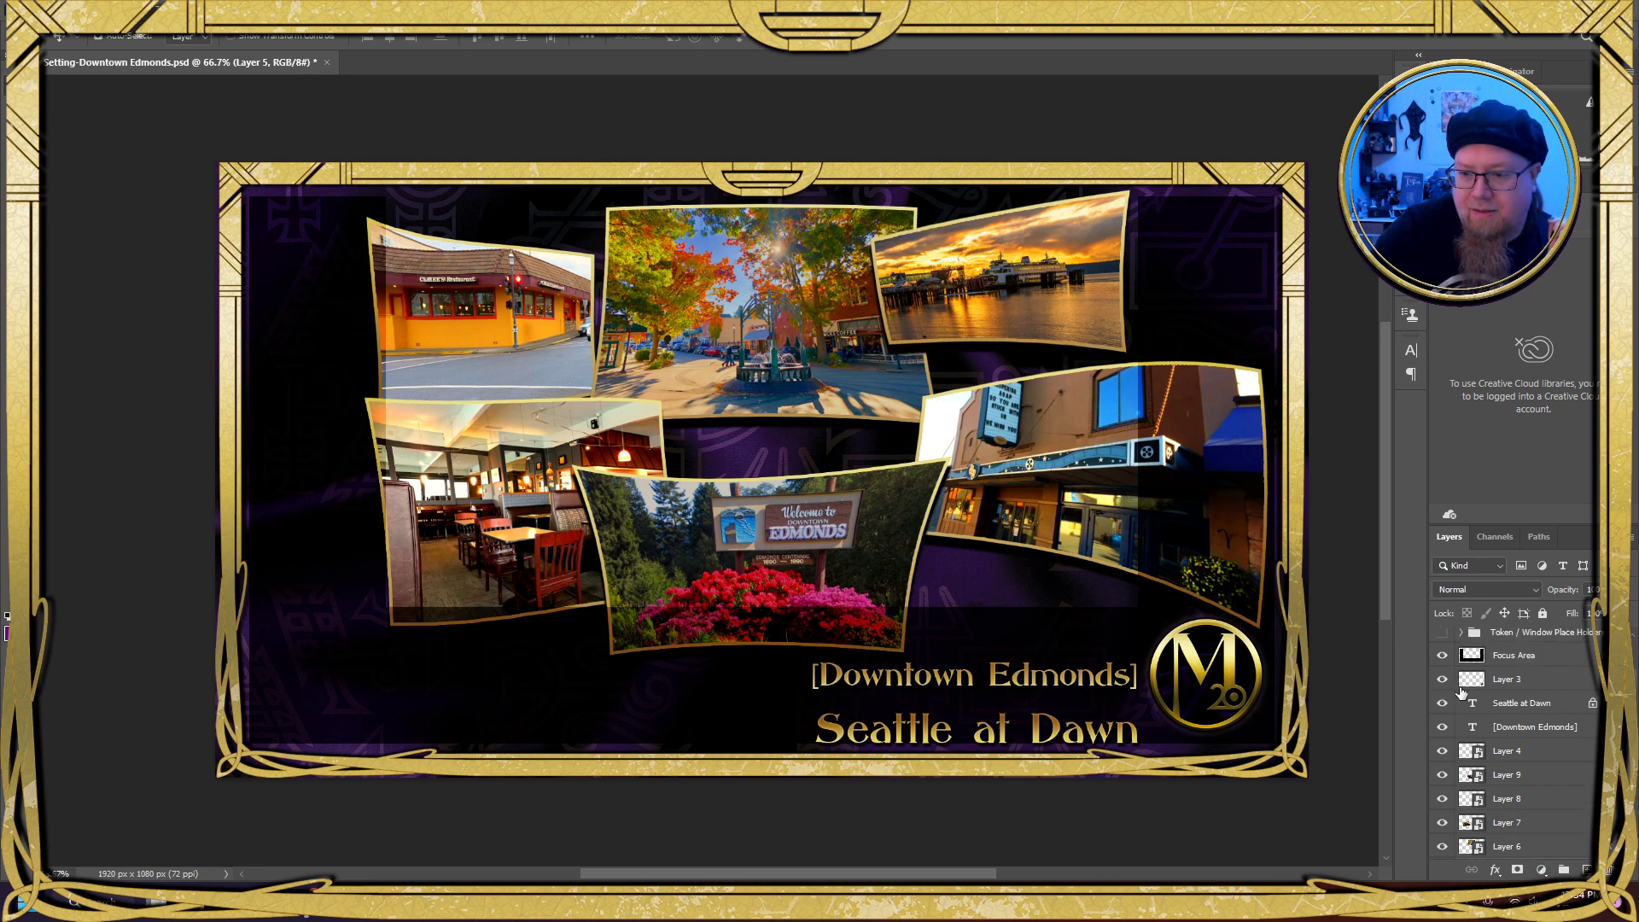
{"action": "left_click", "coordinate": [1443, 703]}
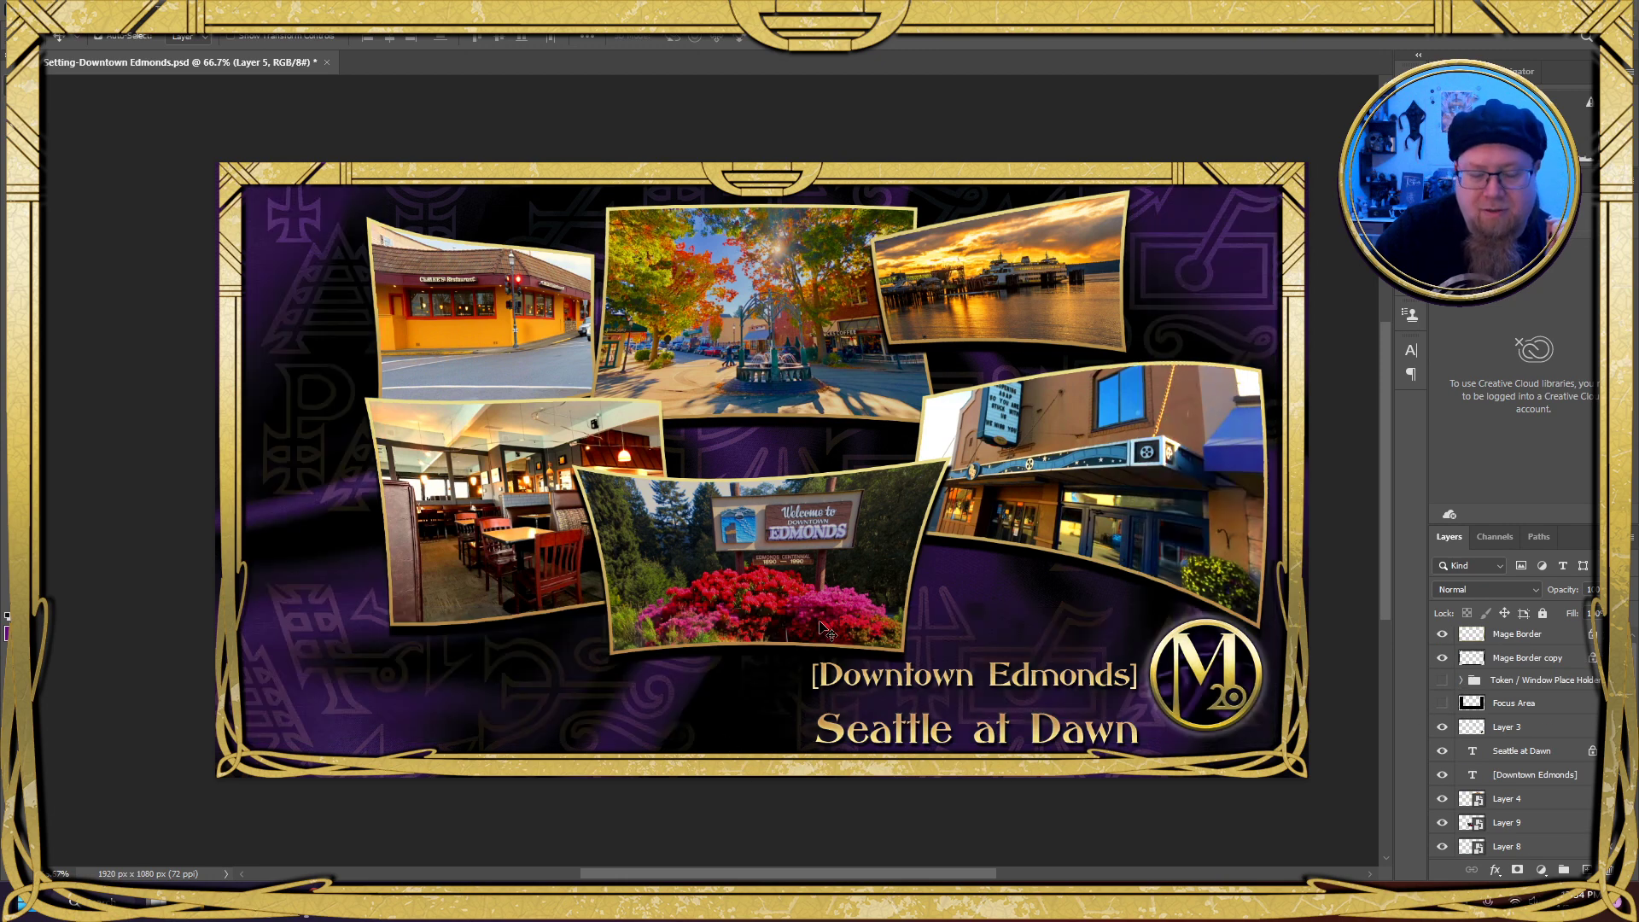
{"action": "key", "text": "f"}
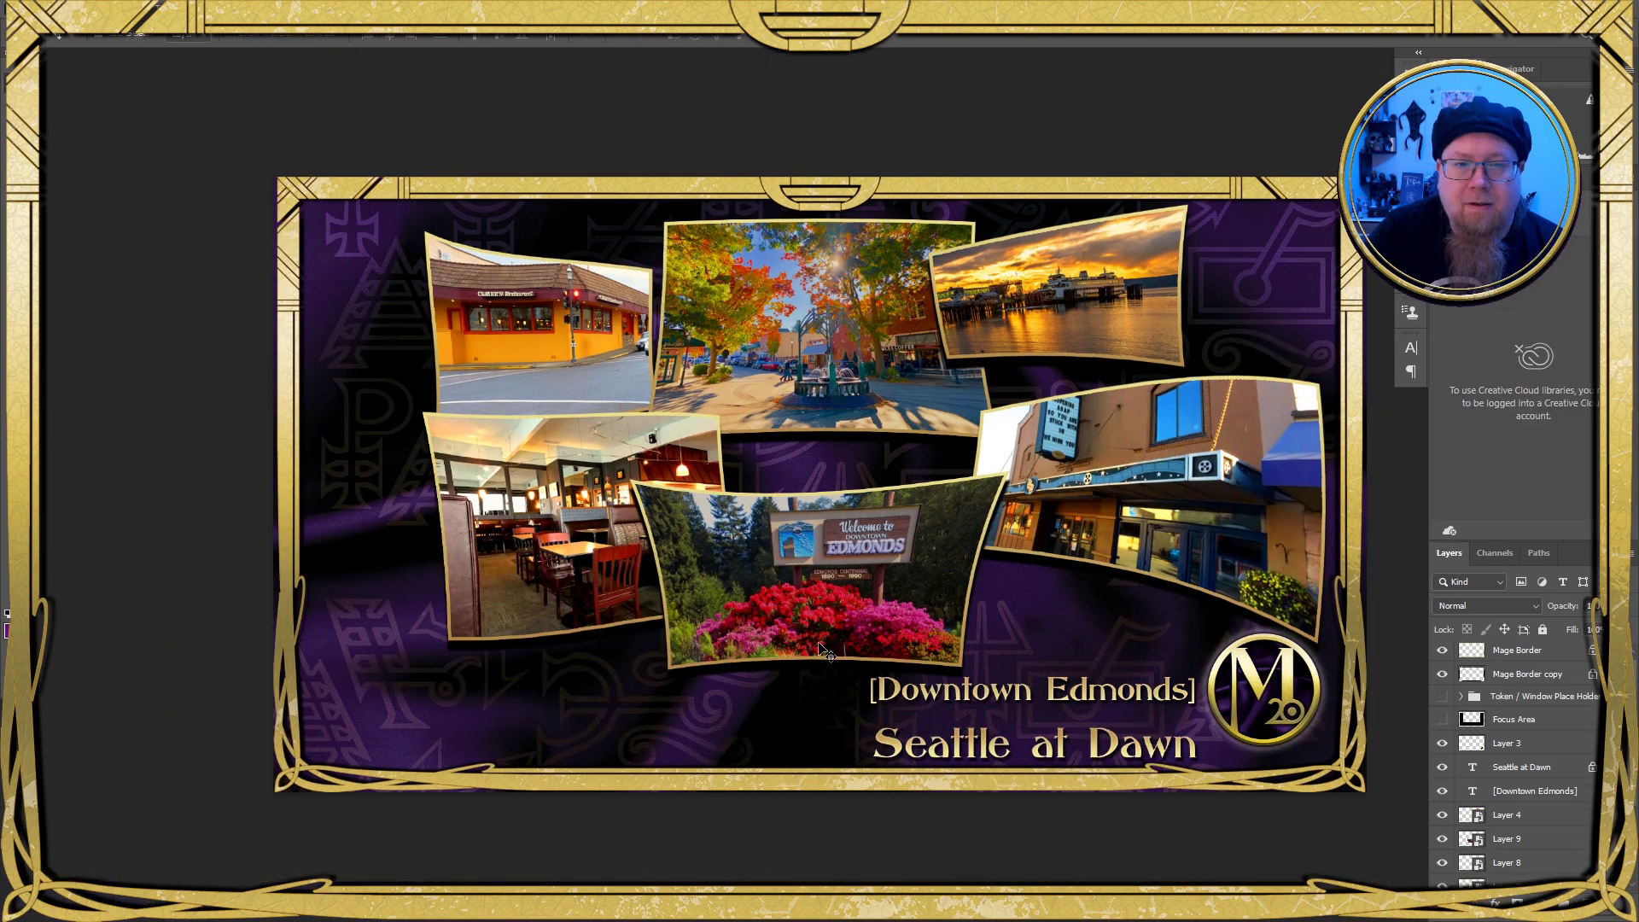
{"action": "key", "text": "f"}
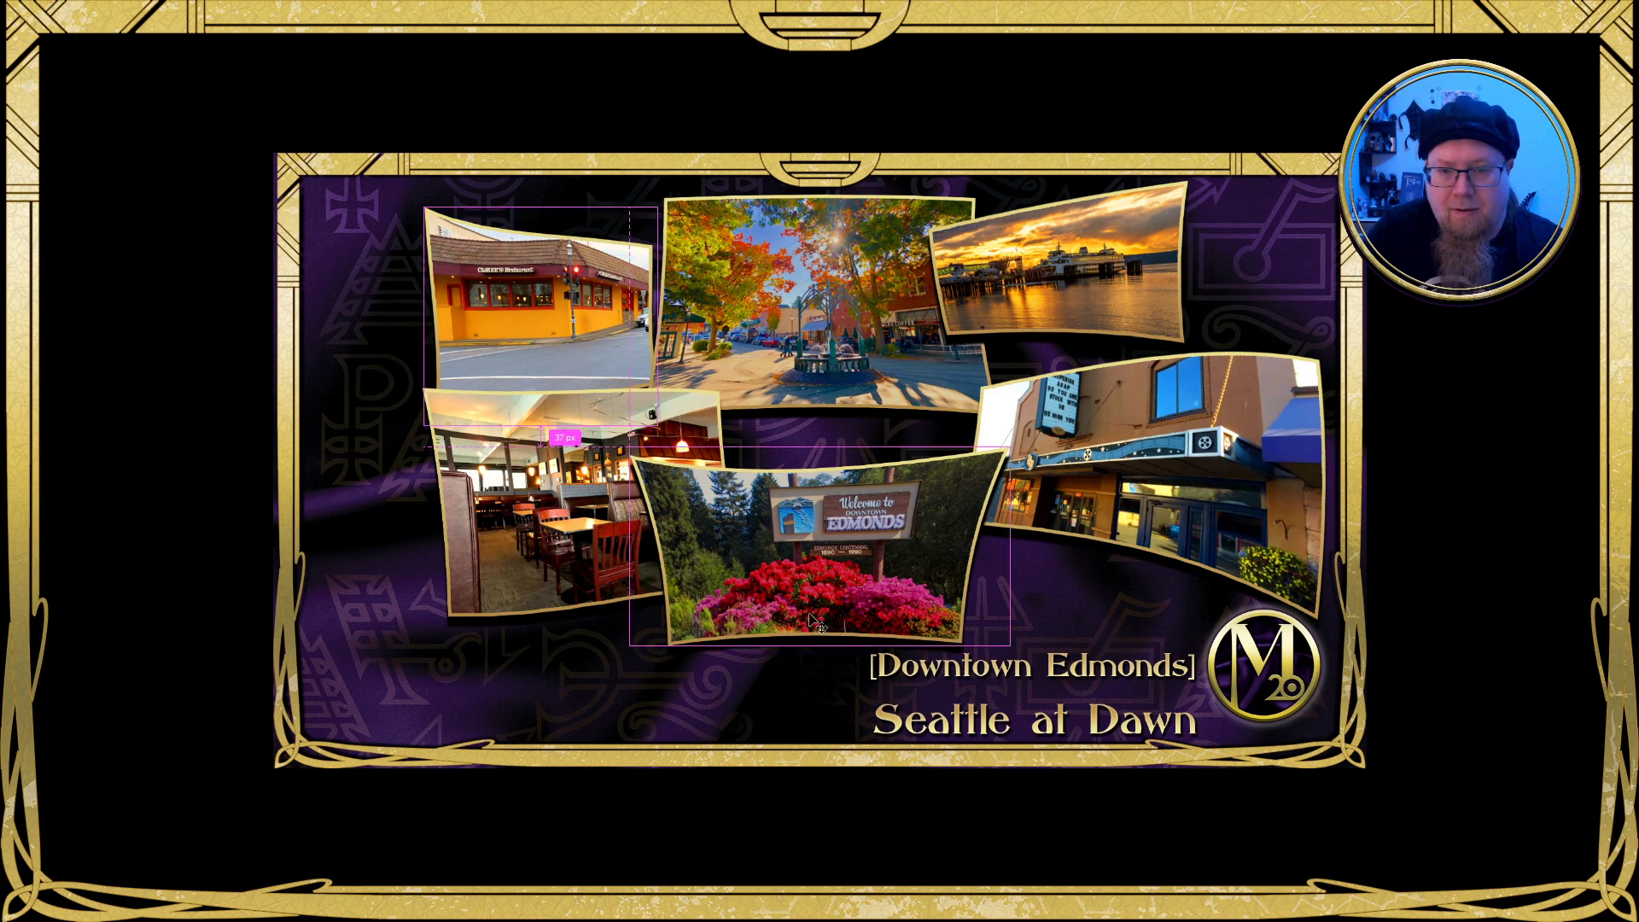
{"action": "key", "text": "ctrl+0"}
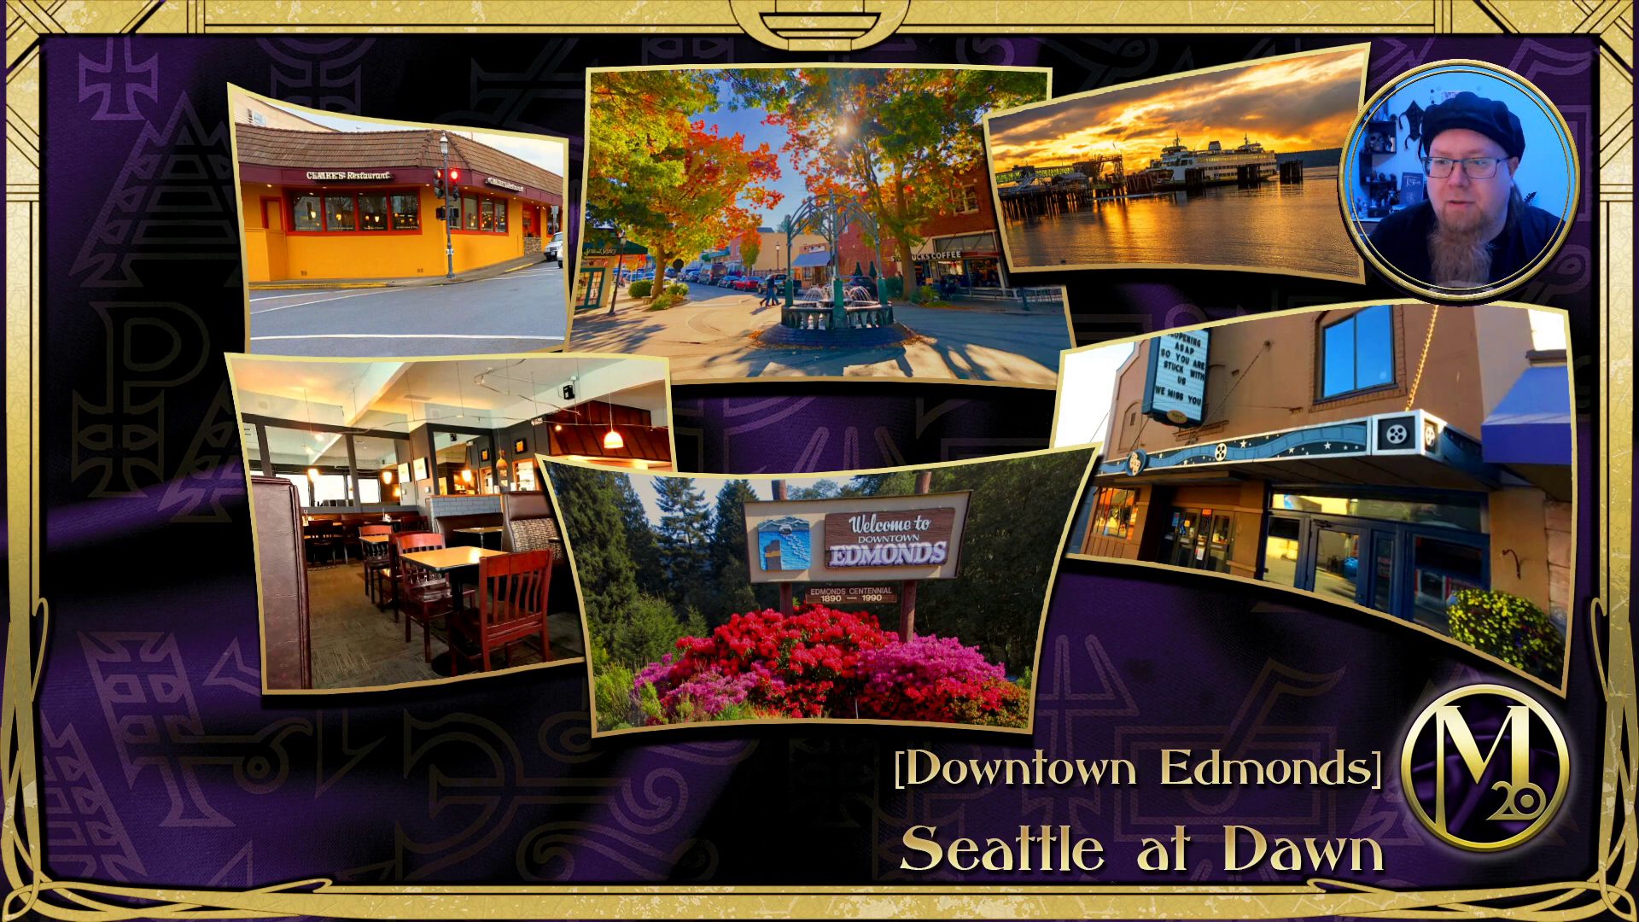
{"action": "key", "text": "f"}
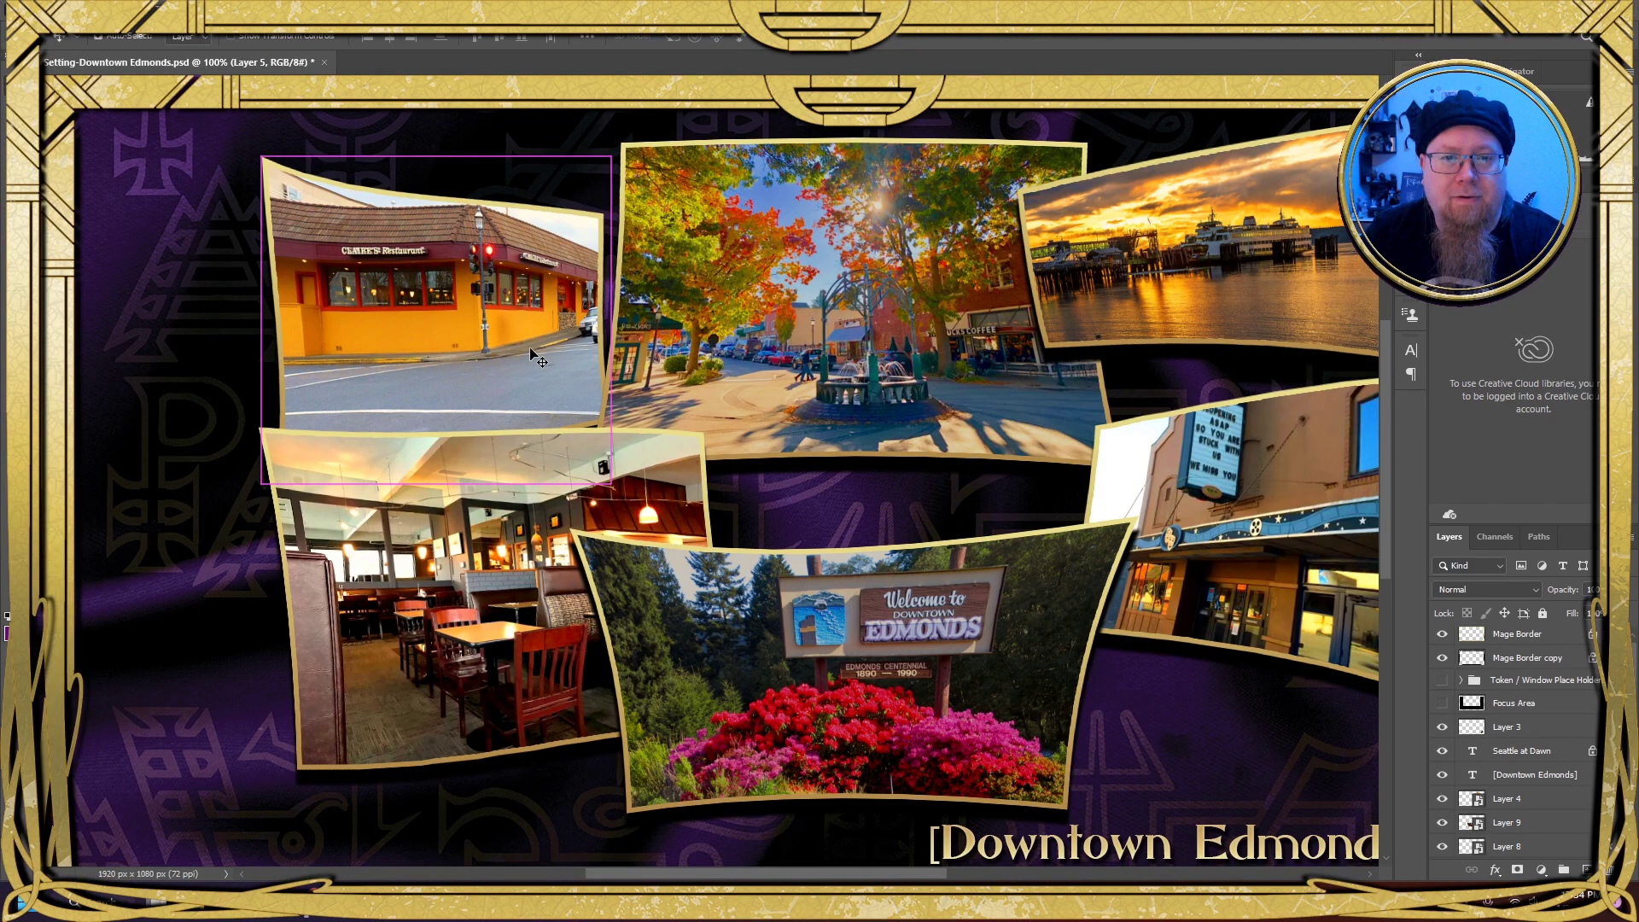
{"action": "key", "text": "ctrl+minus"}
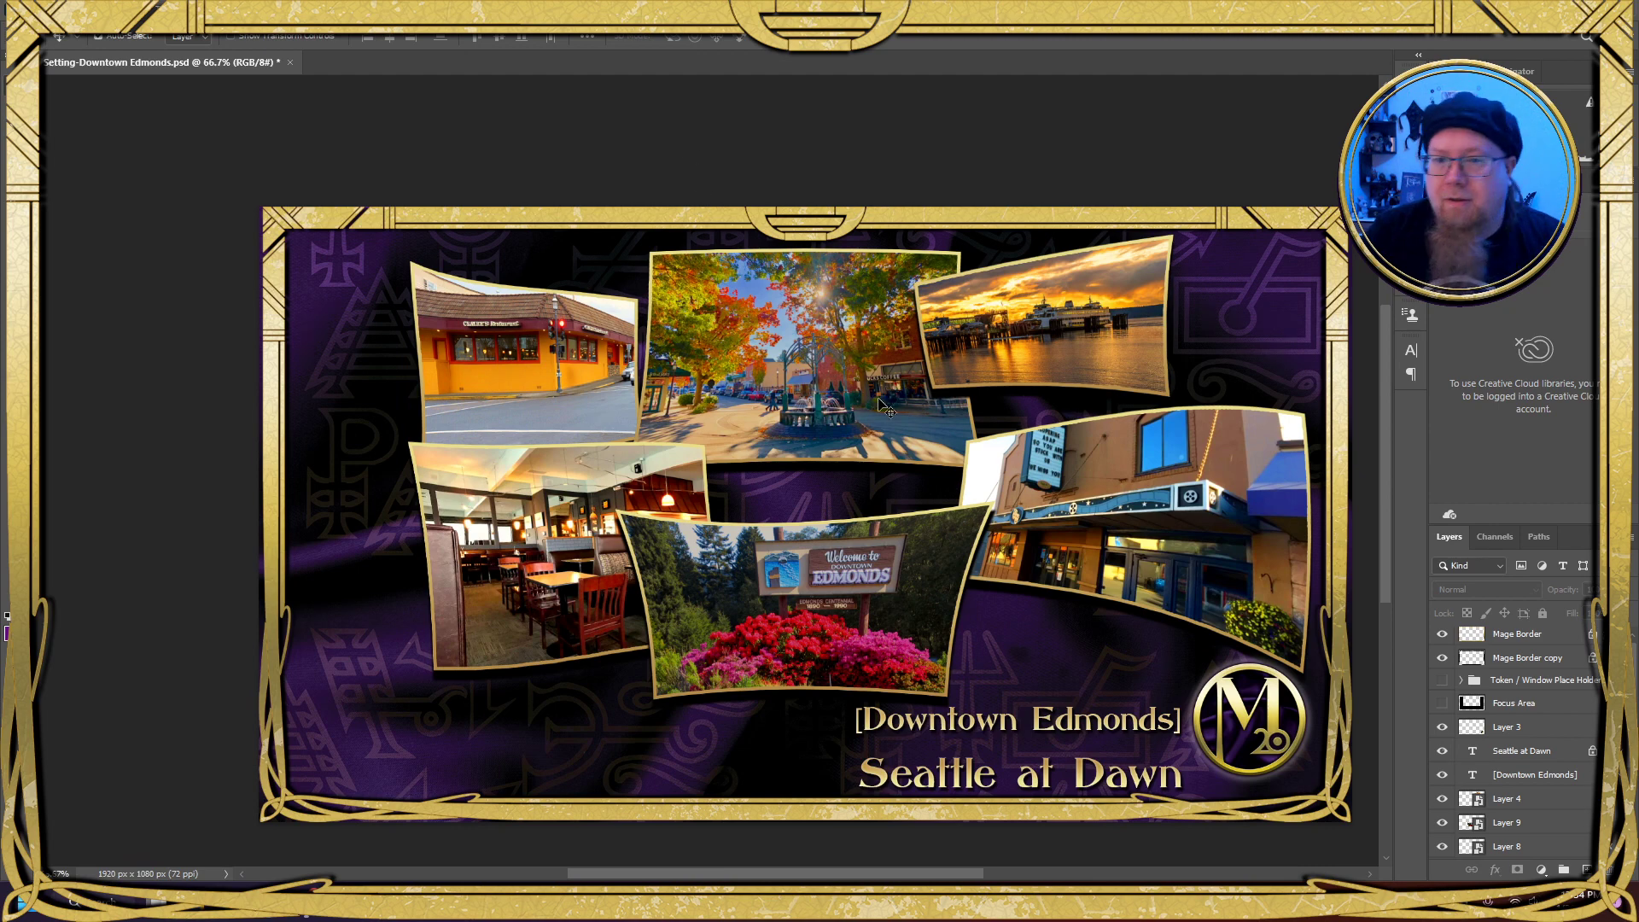
Apply an Invert adjustment to the ferry sunset photo on Layer 4
{"action": "left_click_drag", "start_coordinate": [1077, 508], "coordinate": [983, 441]}
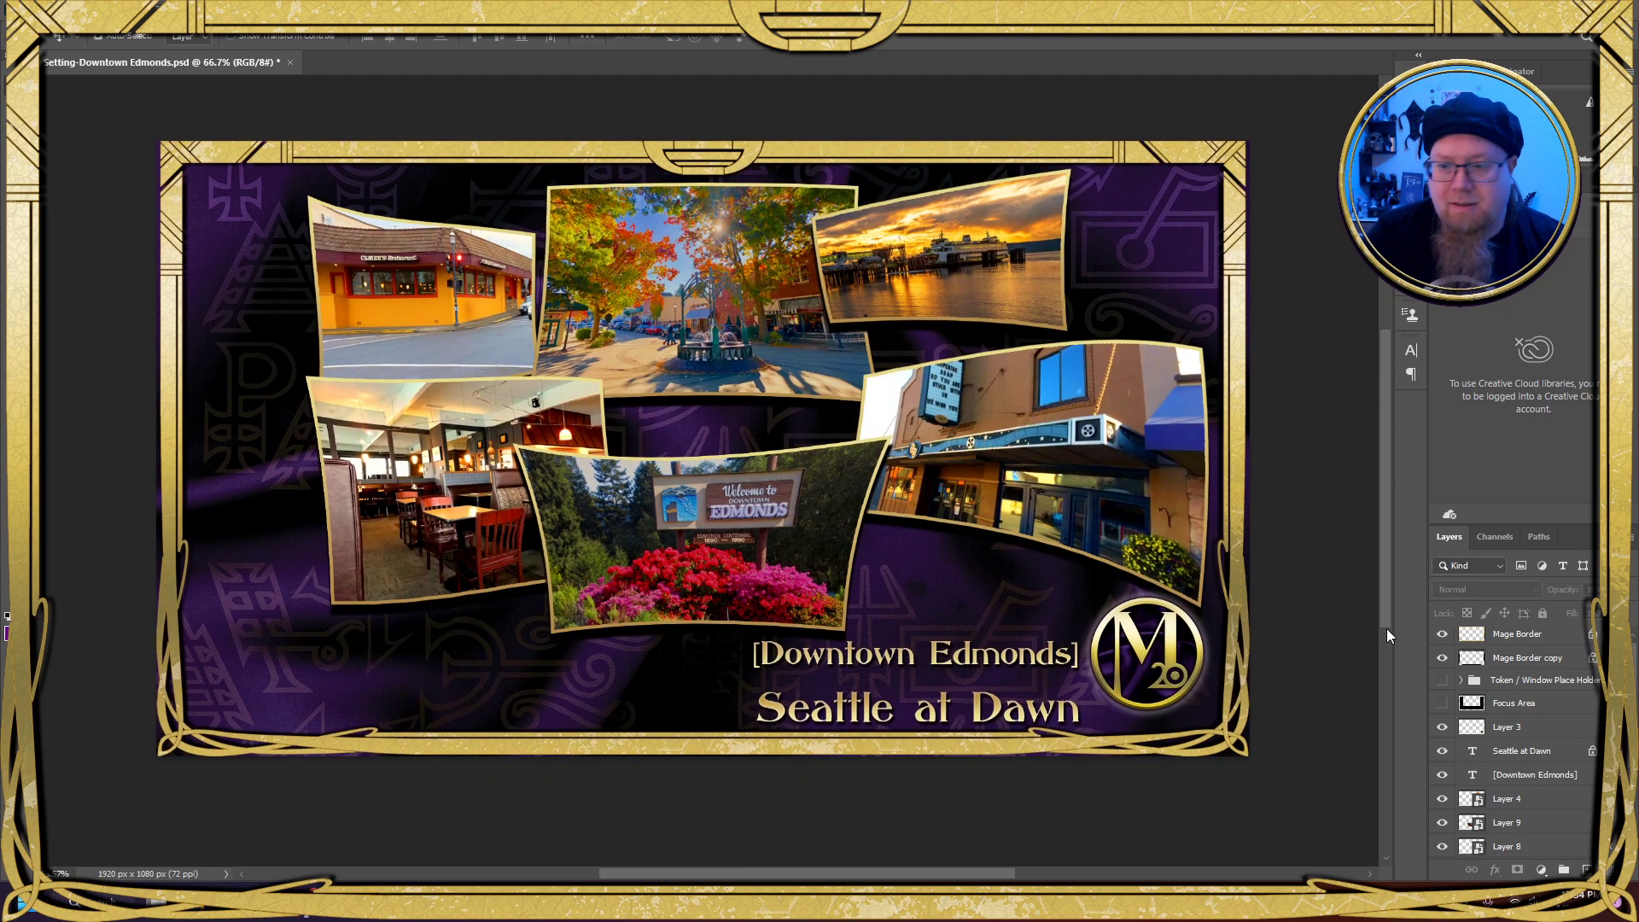
{"action": "scroll", "coordinate": [1503, 726], "scroll_direction": "down", "scroll_amount": 3}
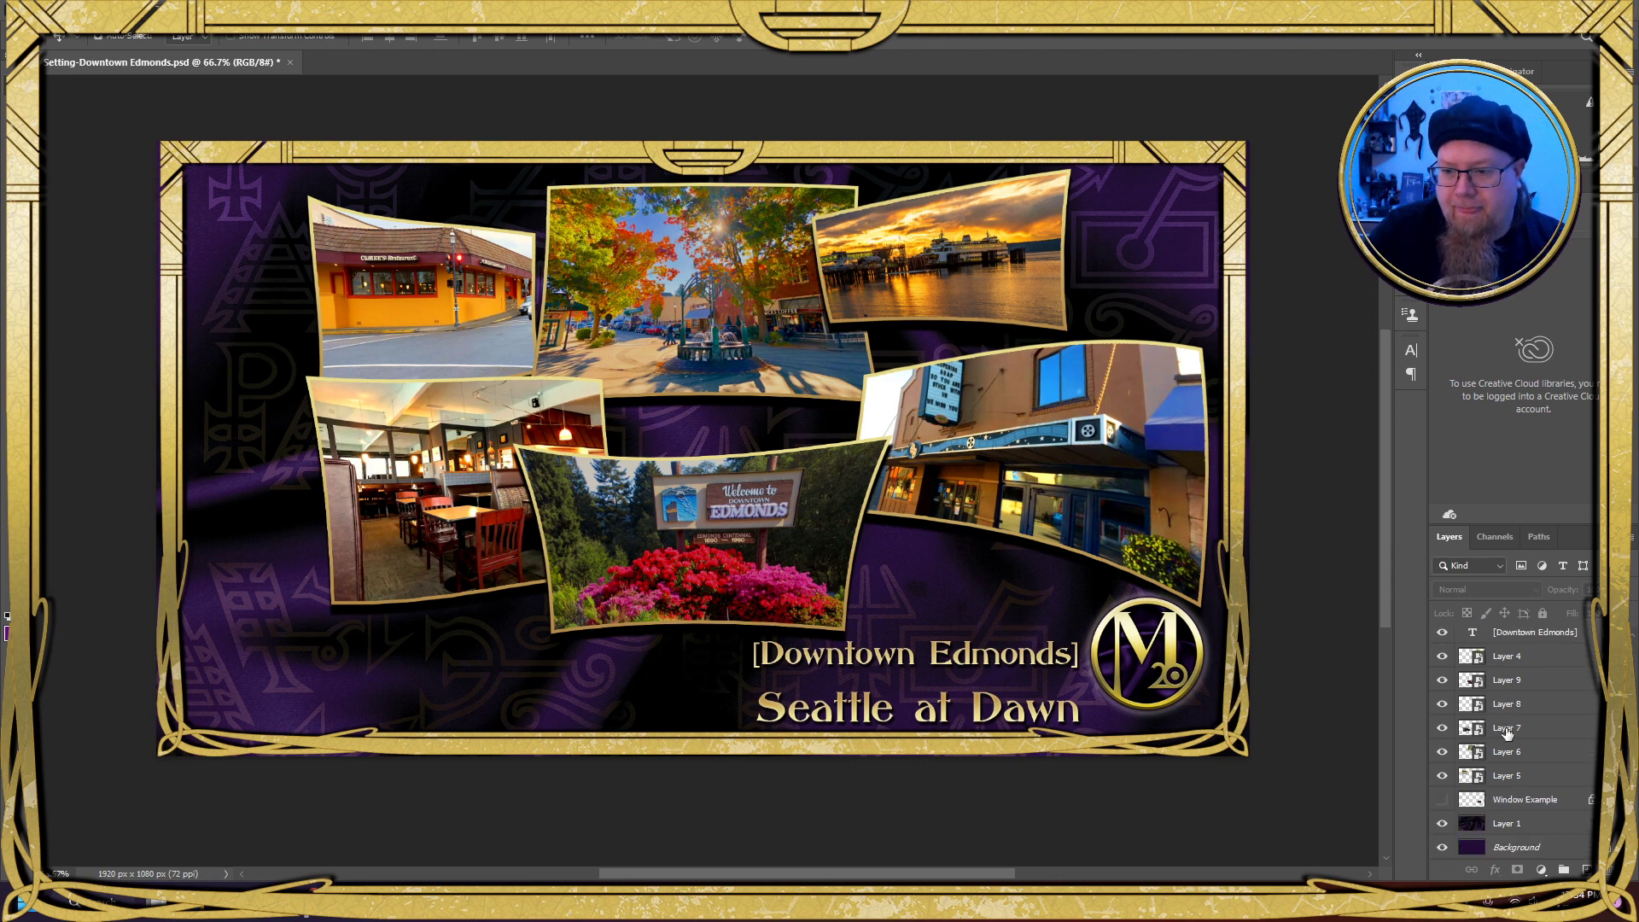
{"action": "left_click", "coordinate": [1536, 665]}
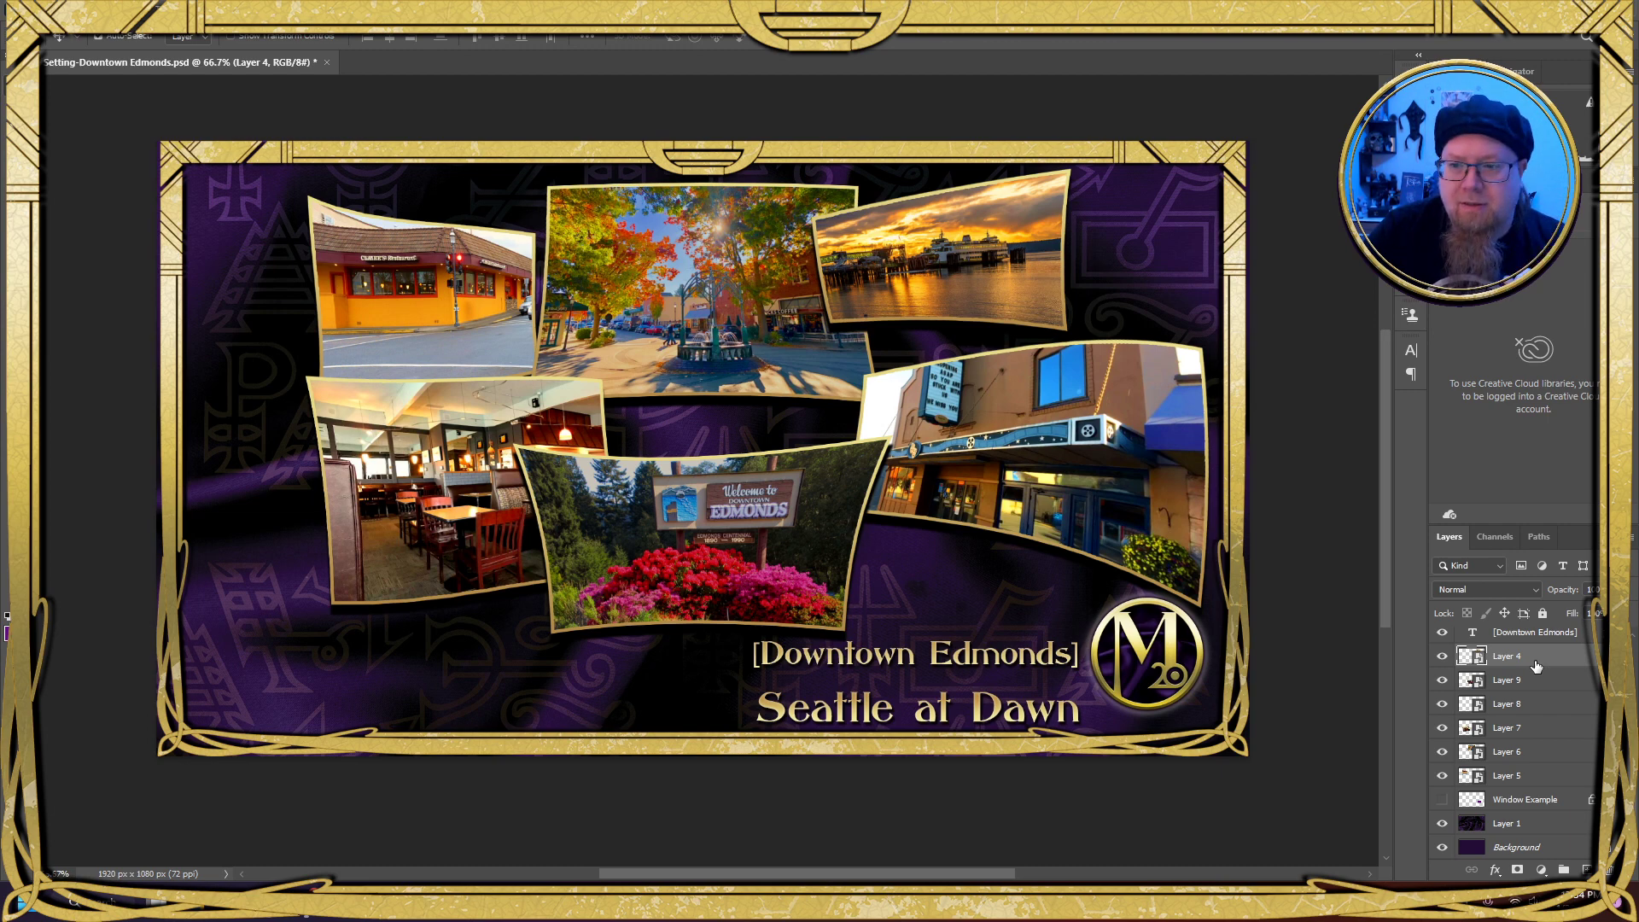
{"action": "left_click", "coordinate": [96, 19]}
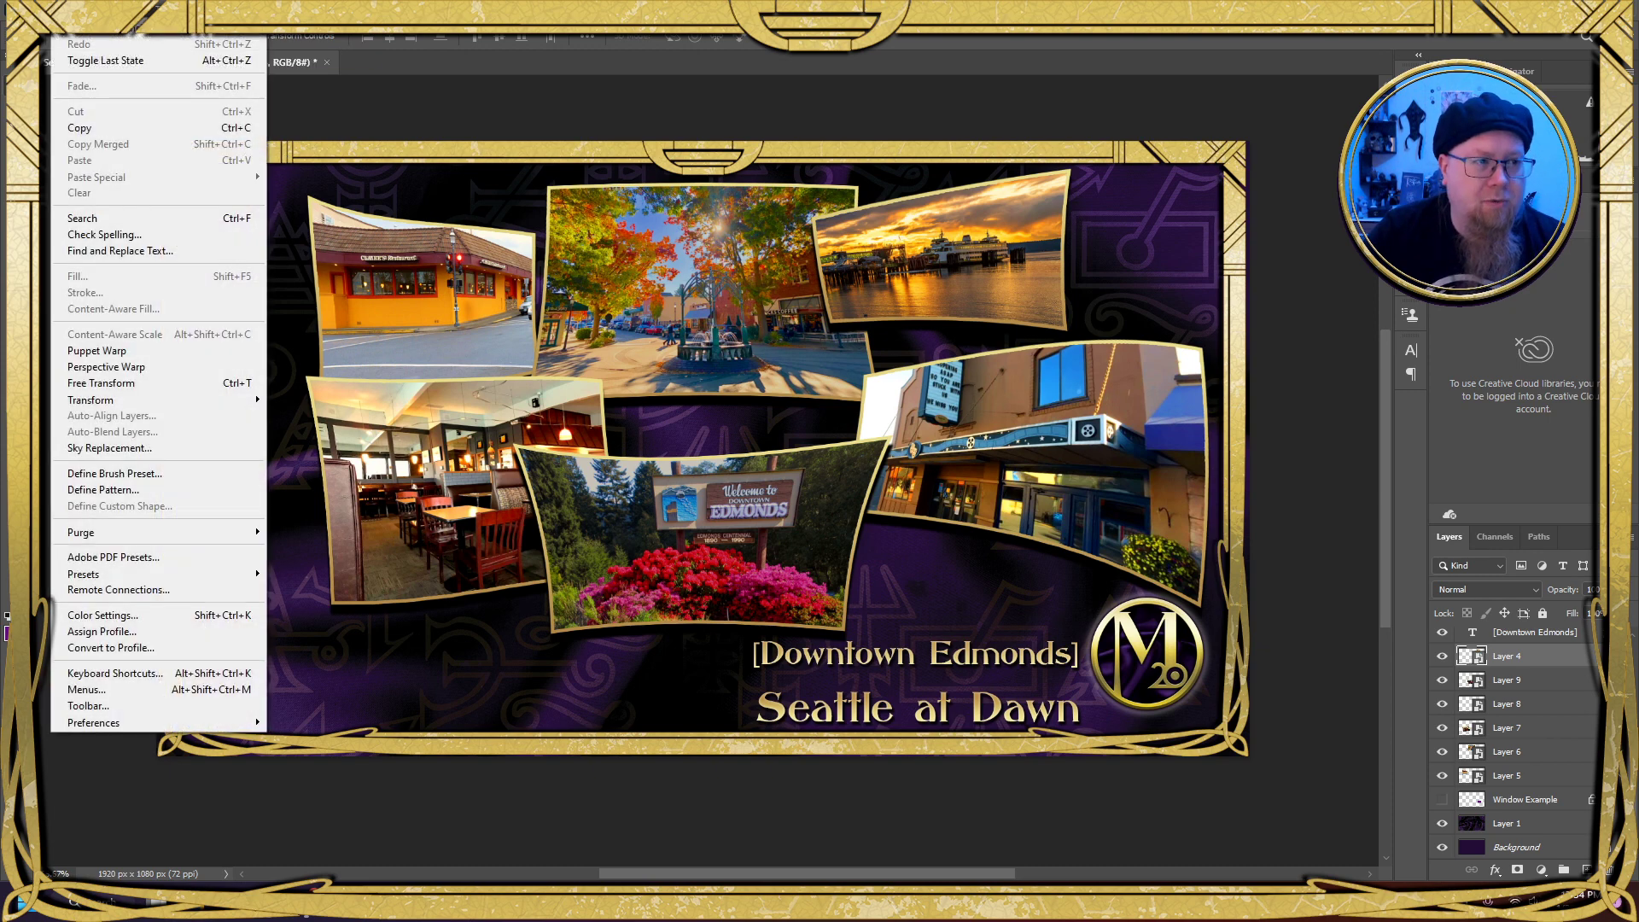
{"action": "mouse_move", "coordinate": [132, 54]}
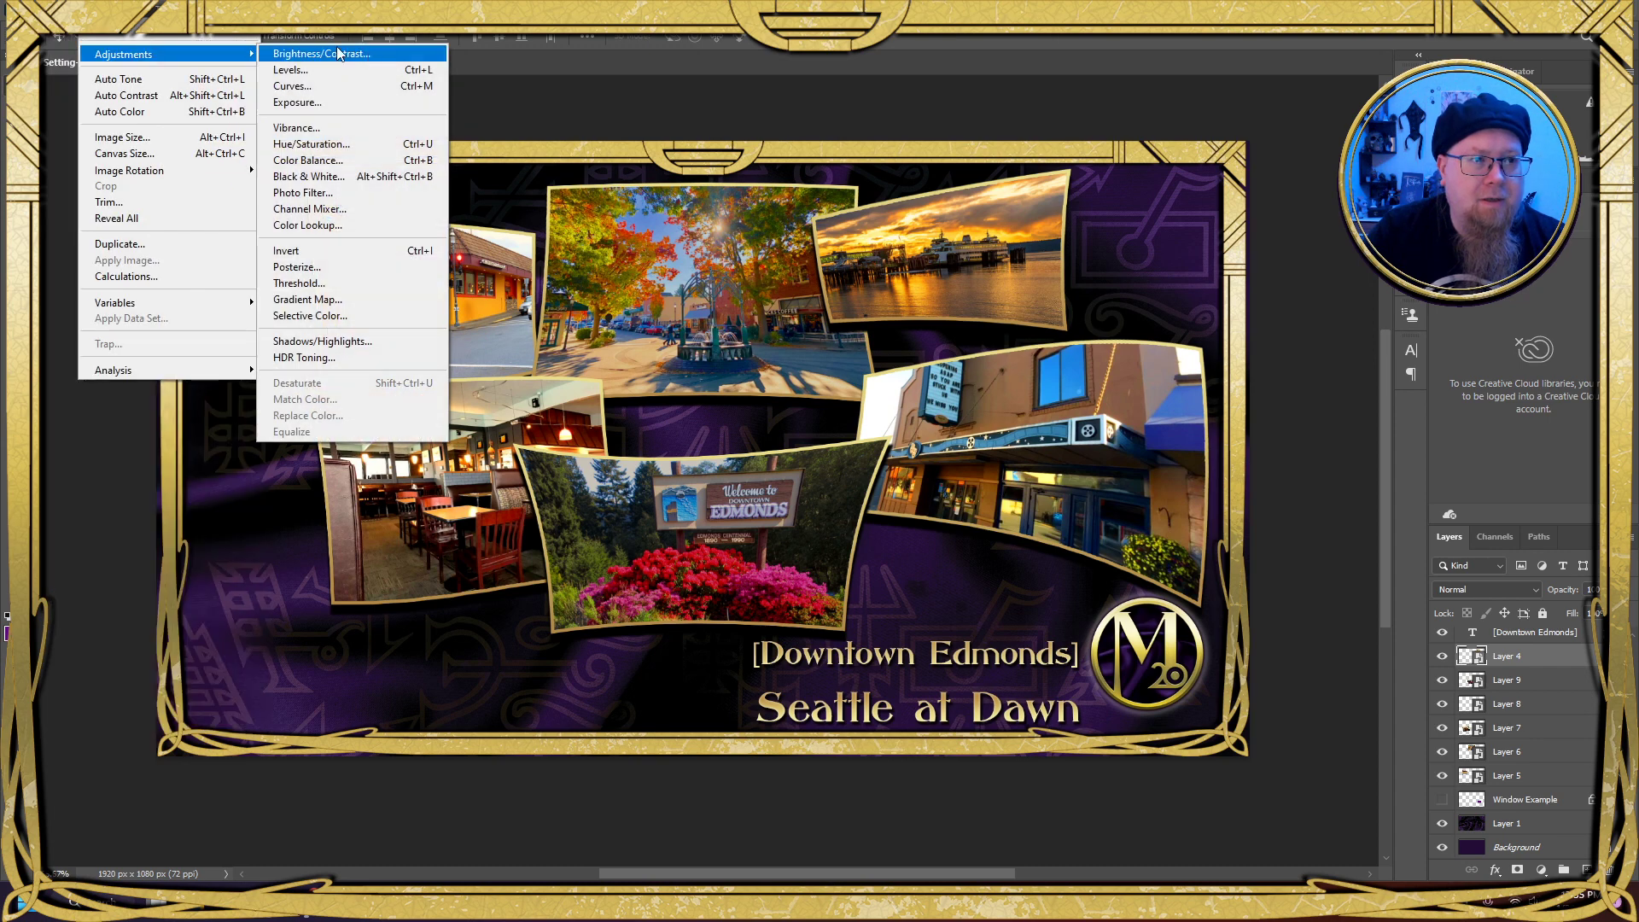
{"action": "left_click", "coordinate": [341, 250]}
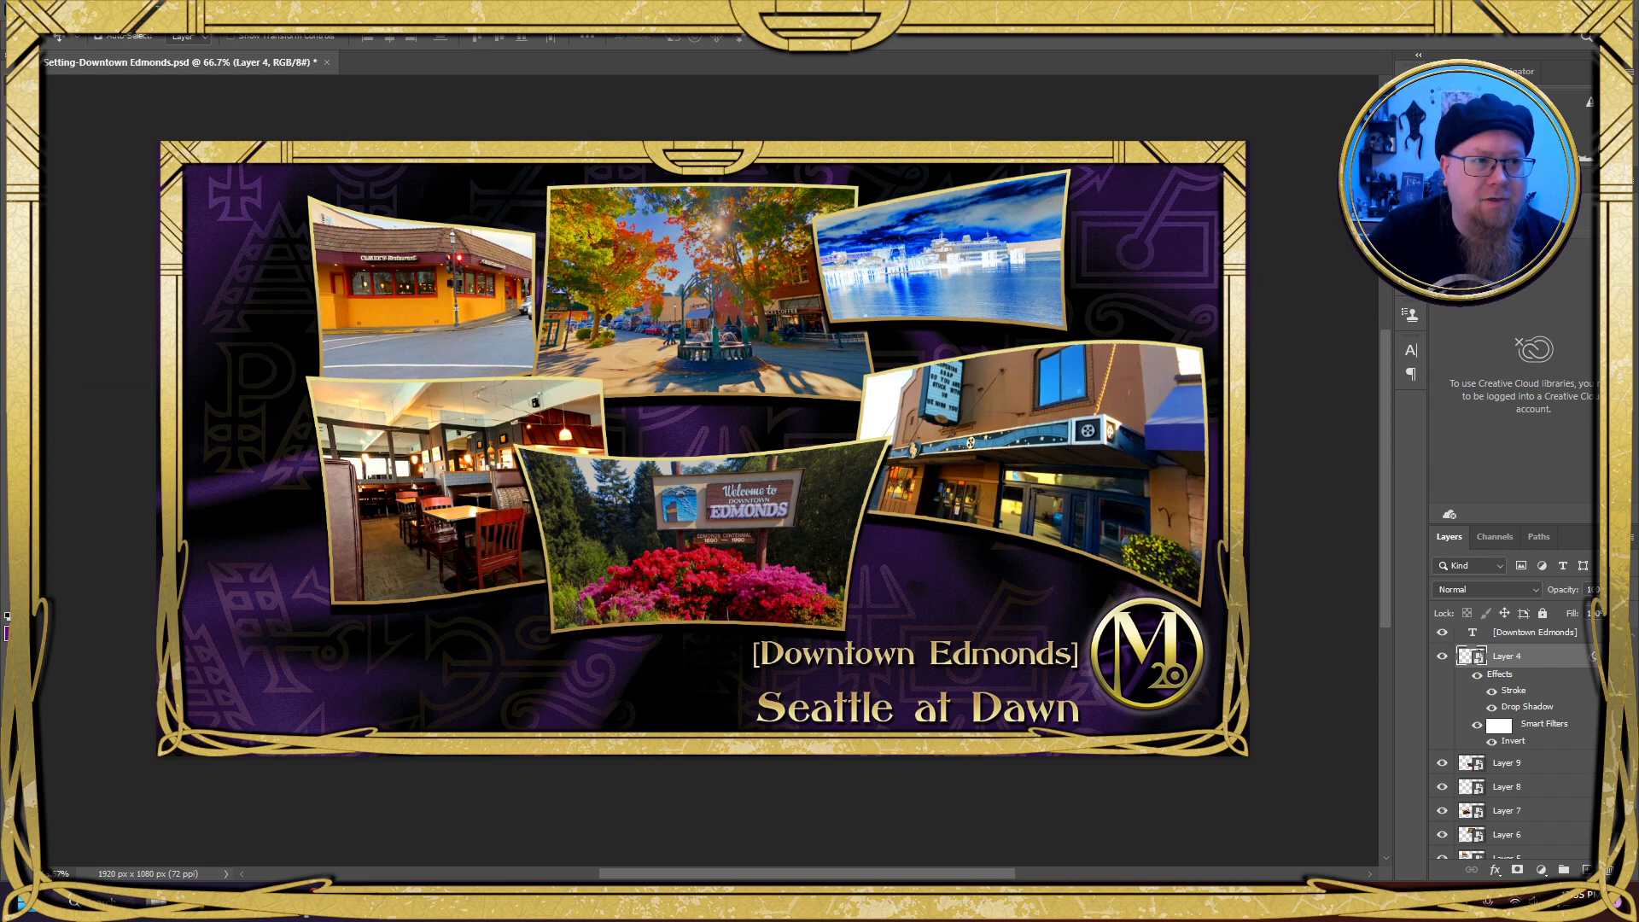
{"action": "left_click", "coordinate": [96, 14]}
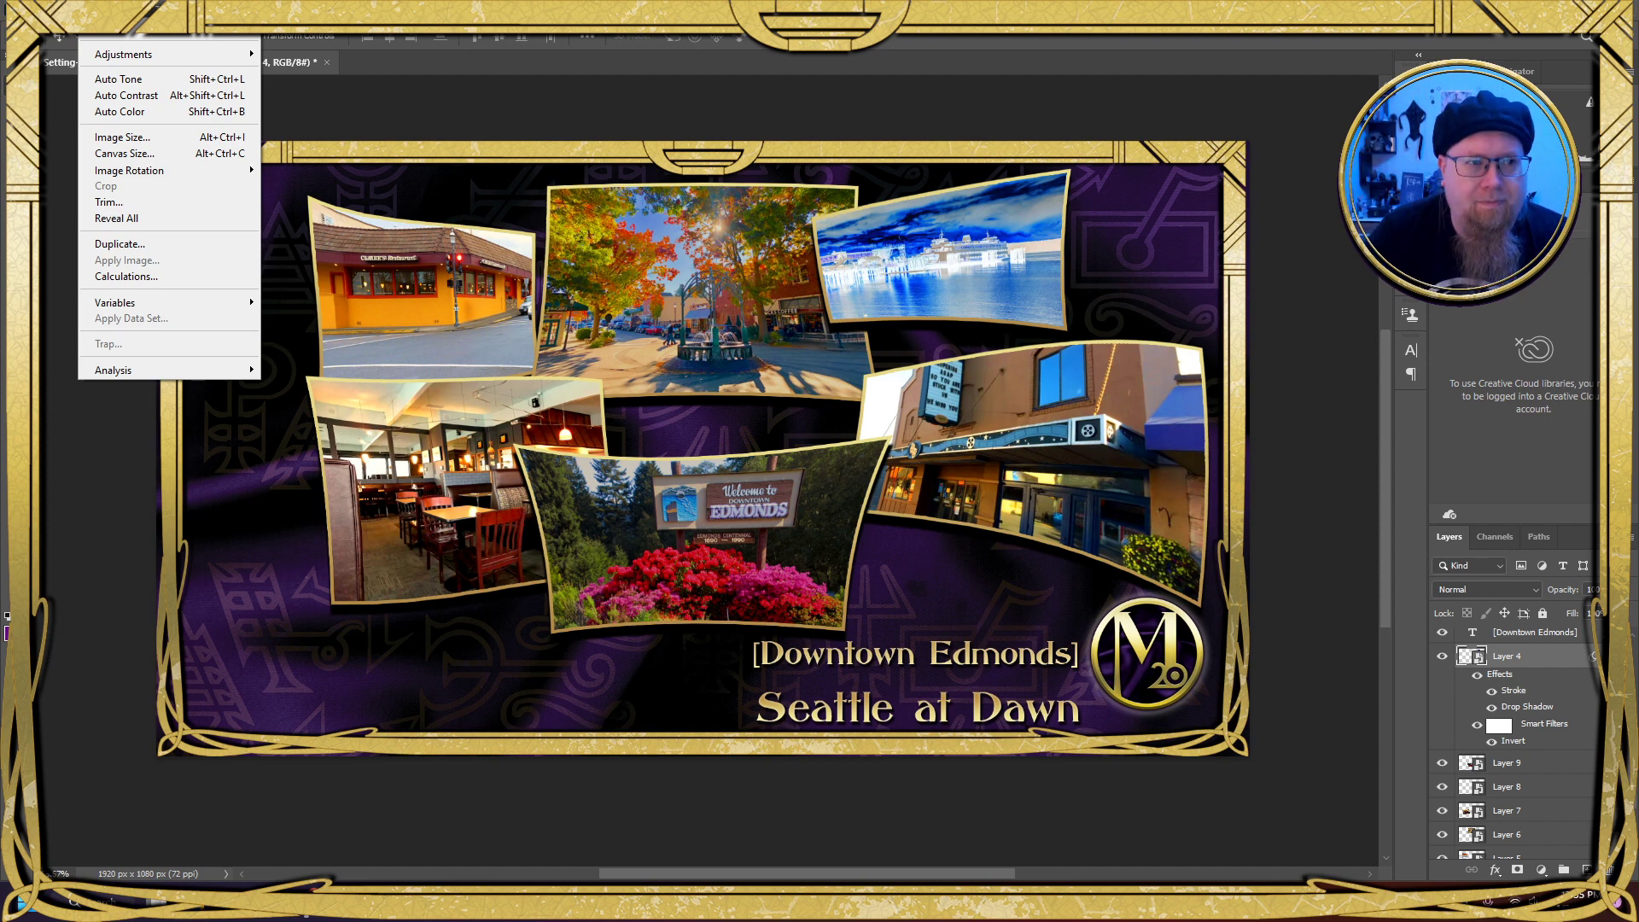
{"action": "mouse_move", "coordinate": [231, 54]}
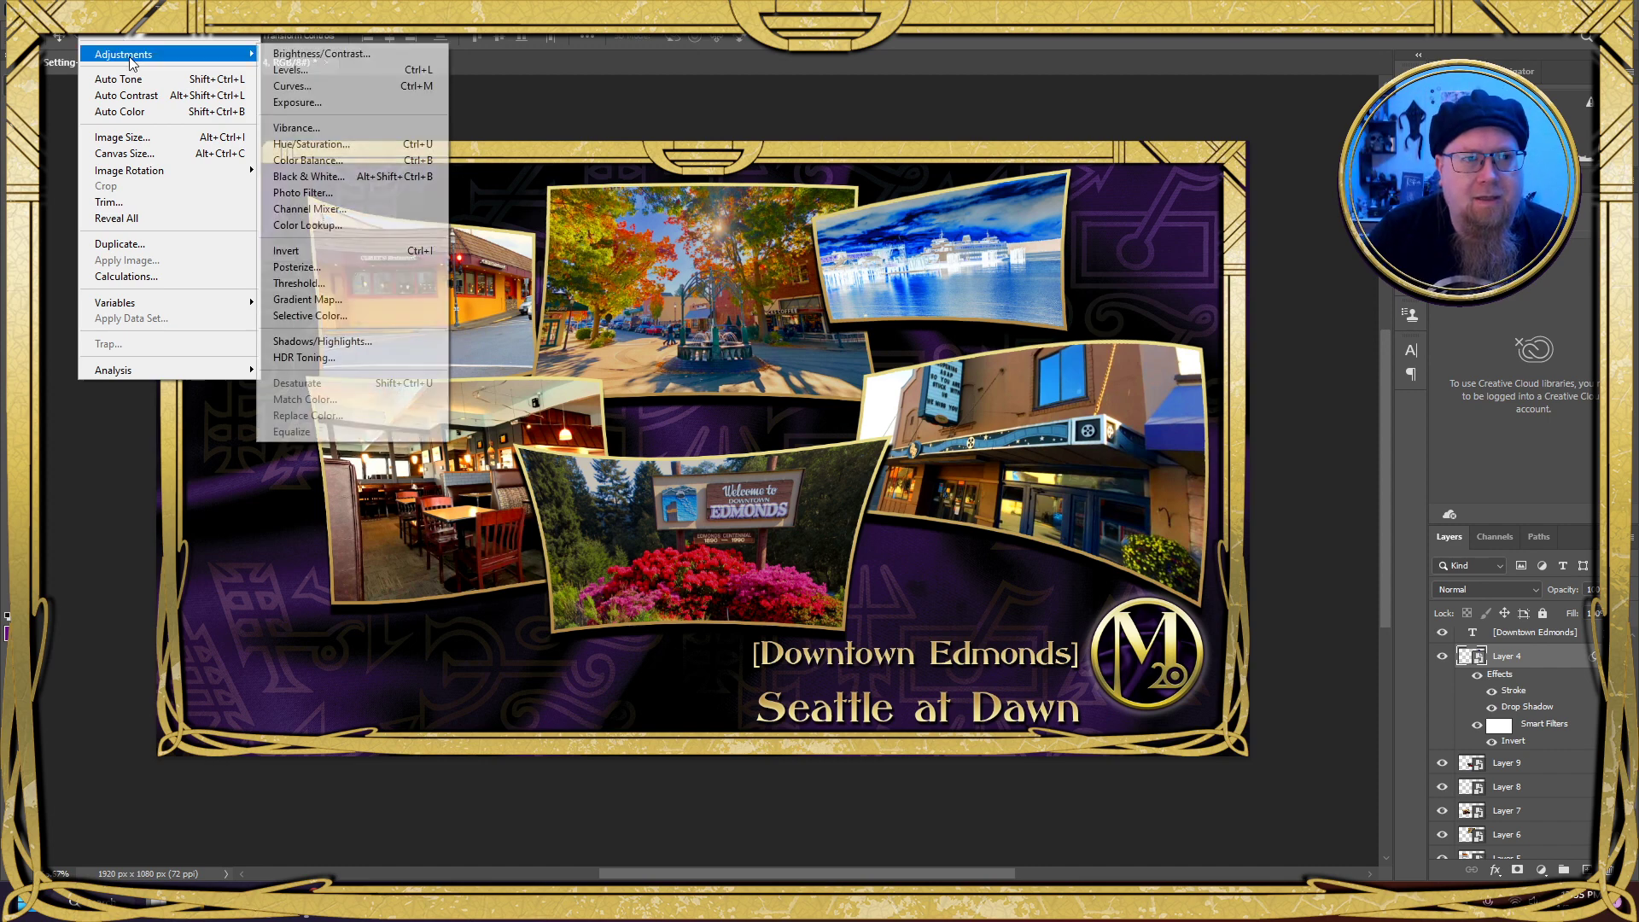
{"action": "left_click", "coordinate": [300, 53]}
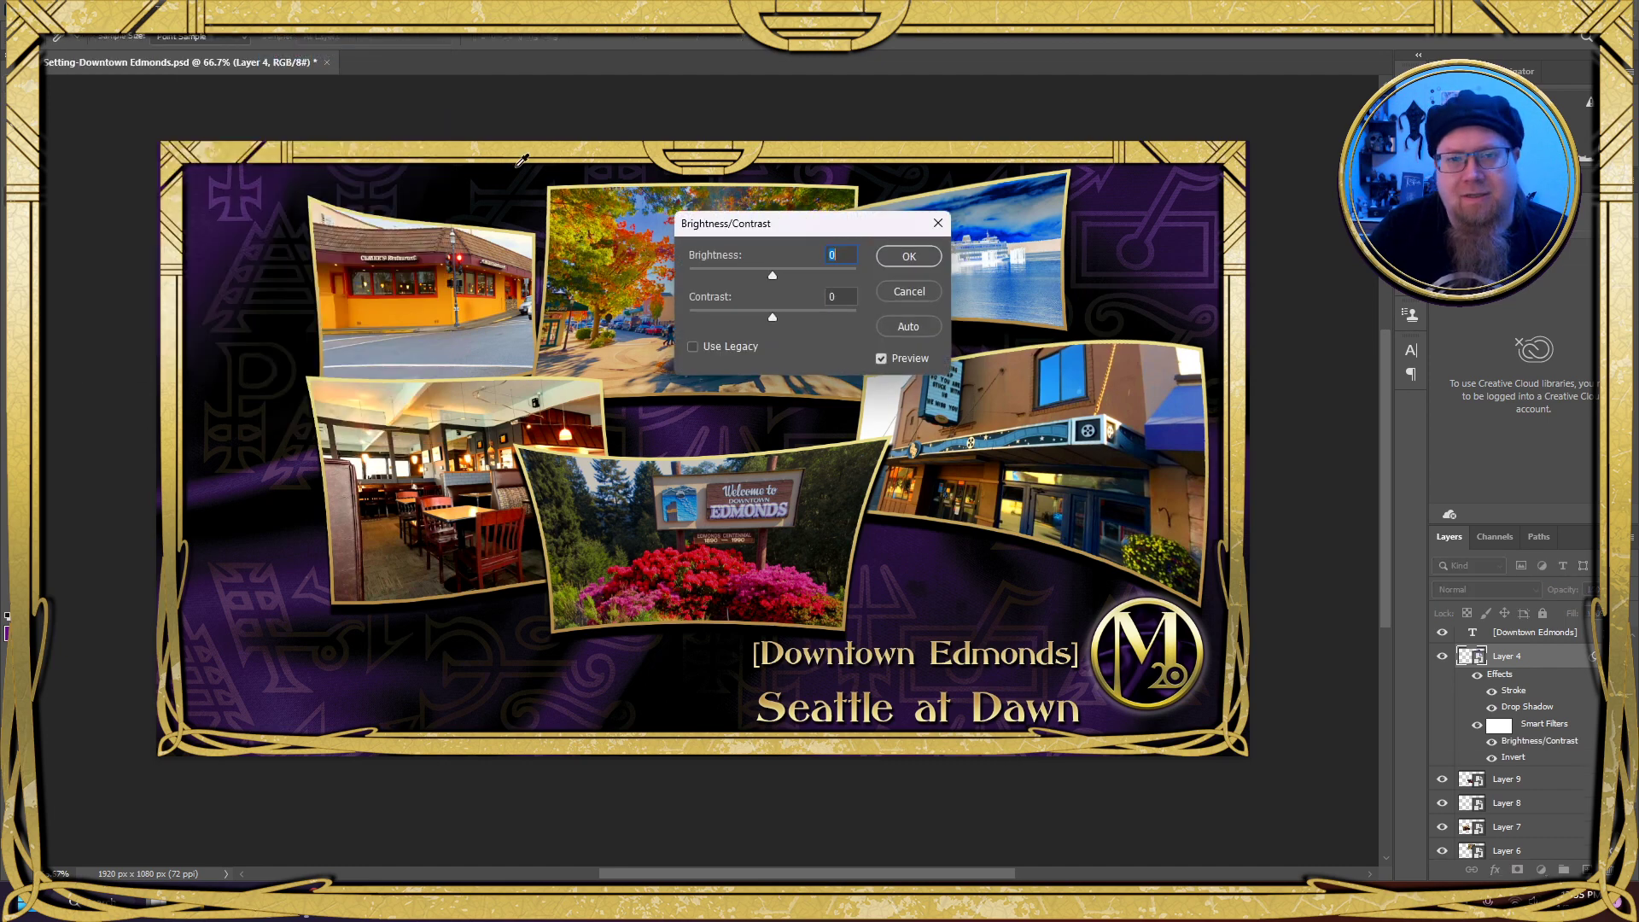
{"action": "left_click", "coordinate": [907, 292]}
Apply a Hue/Saturation adjustment to the ferry photo with Hue -180, Saturation +15 and Lightness -45
{"action": "left_click", "coordinate": [96, 12]}
{"action": "mouse_move", "coordinate": [129, 57]}
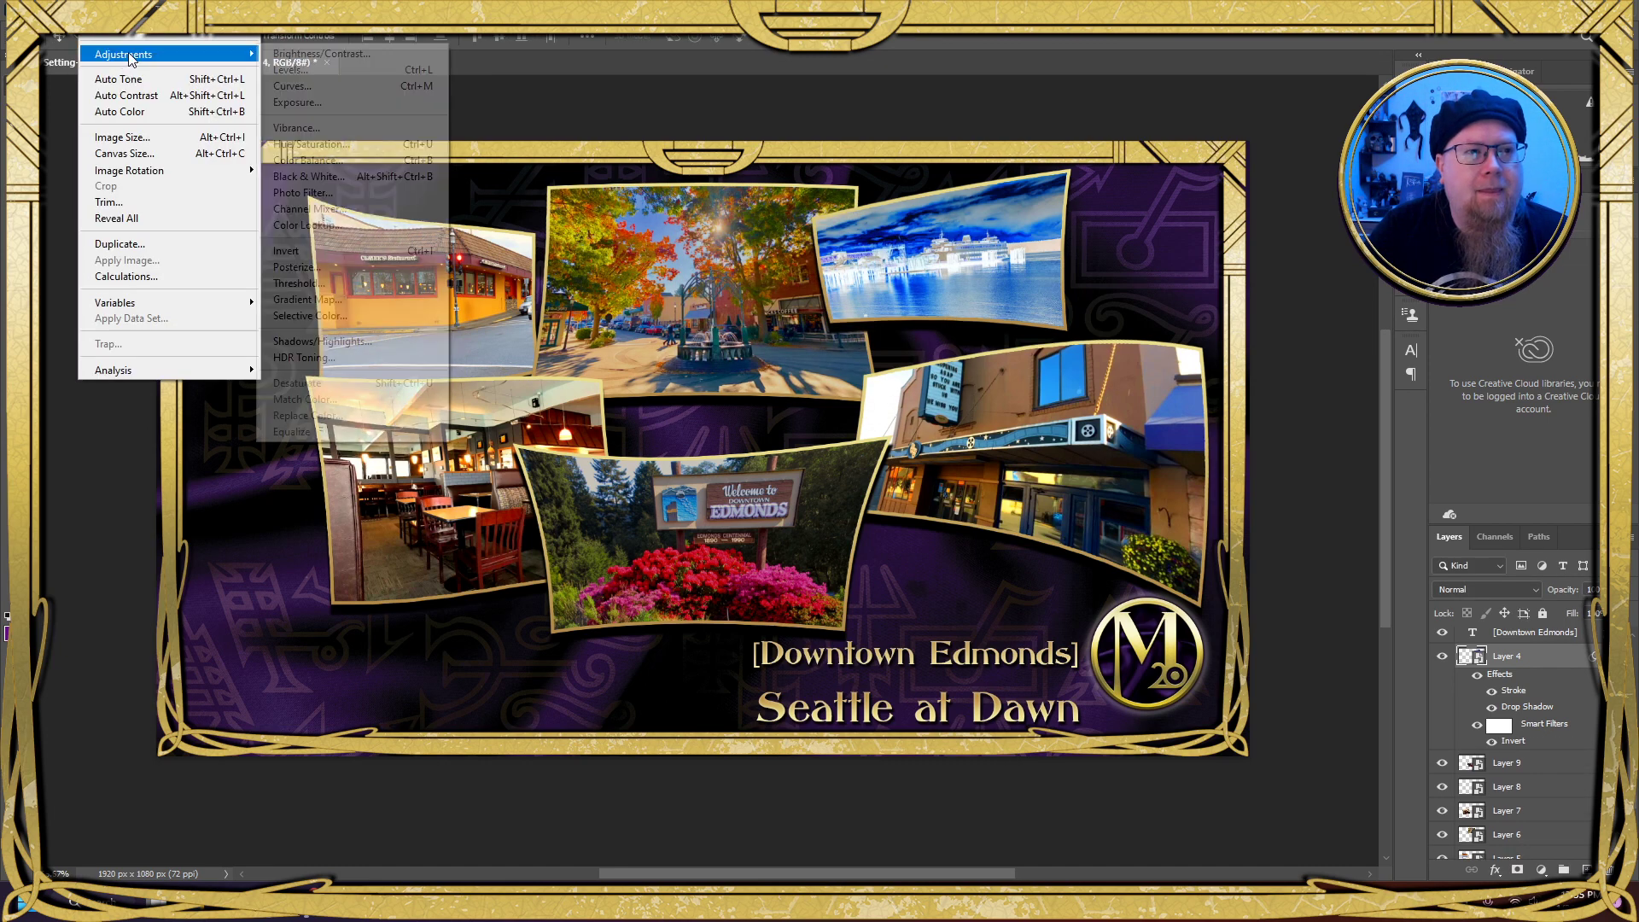
{"action": "left_click", "coordinate": [309, 144]}
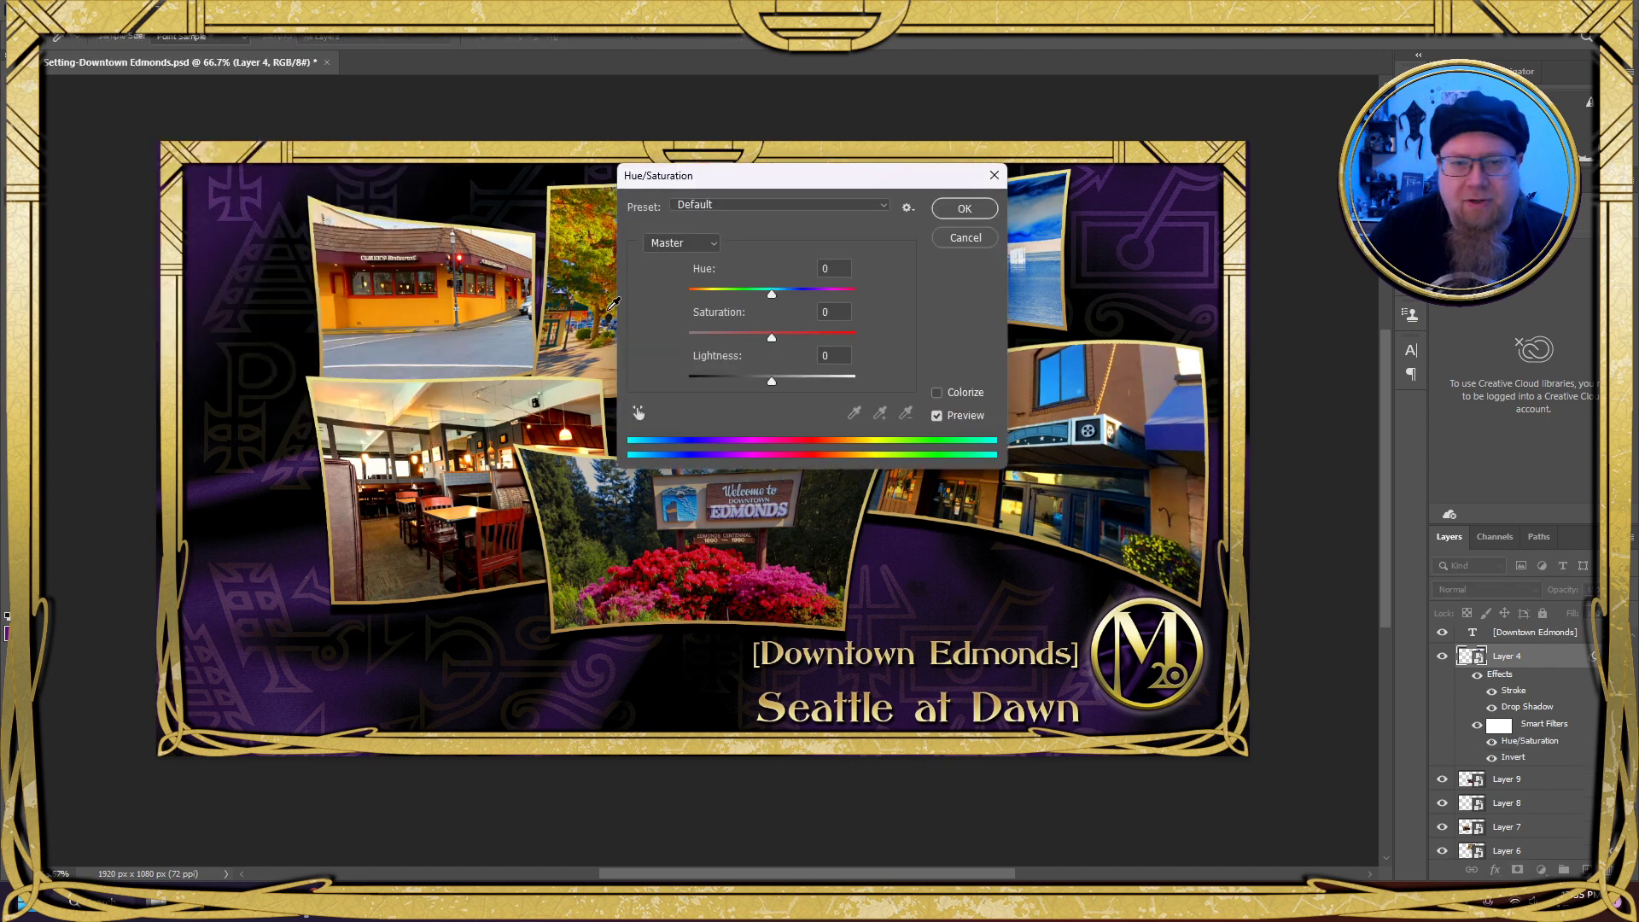
{"action": "left_click_drag", "start_coordinate": [774, 294], "coordinate": [617, 296]}
{"action": "left_click_drag", "start_coordinate": [864, 179], "coordinate": [616, 189]}
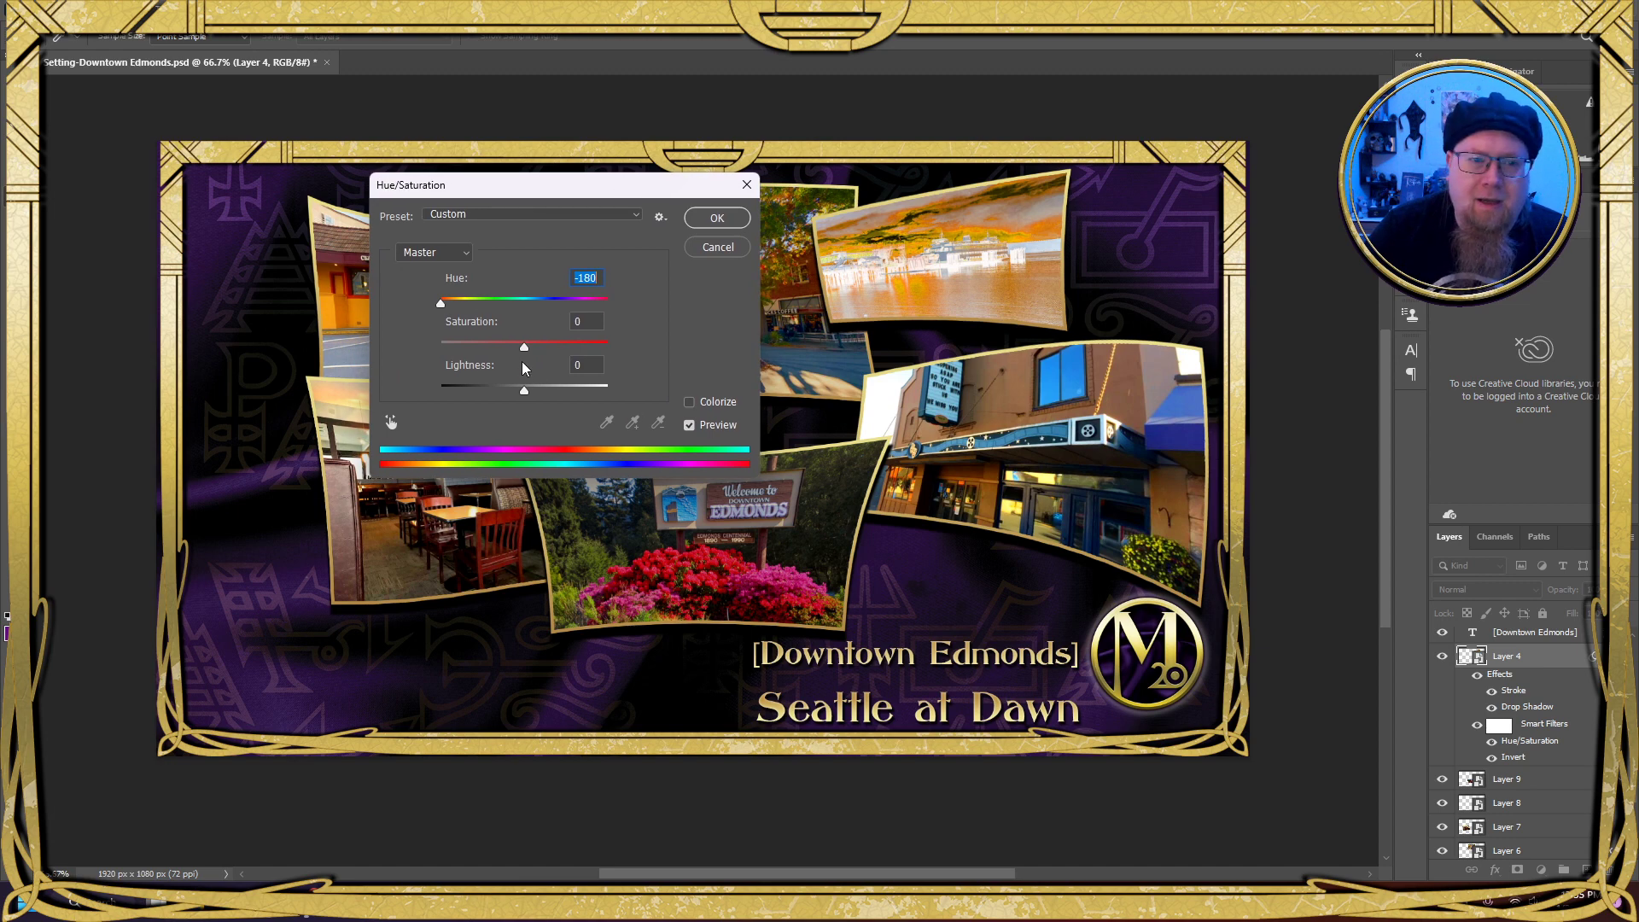
{"action": "left_click_drag", "start_coordinate": [525, 350], "coordinate": [539, 352]}
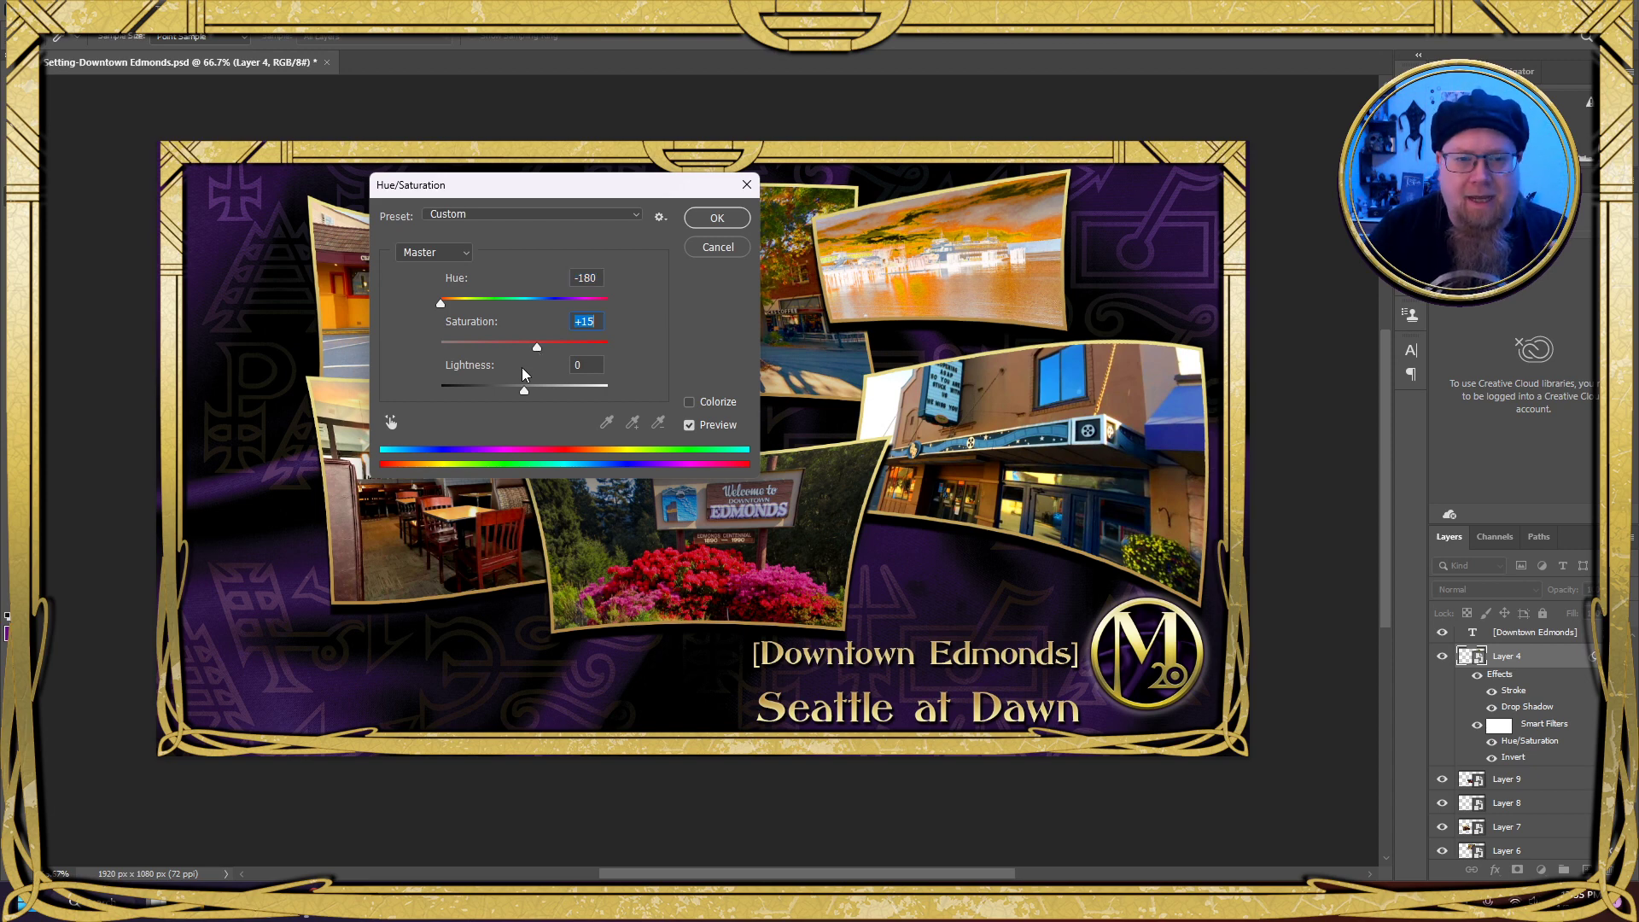
{"action": "left_click_drag", "start_coordinate": [524, 391], "coordinate": [495, 399]}
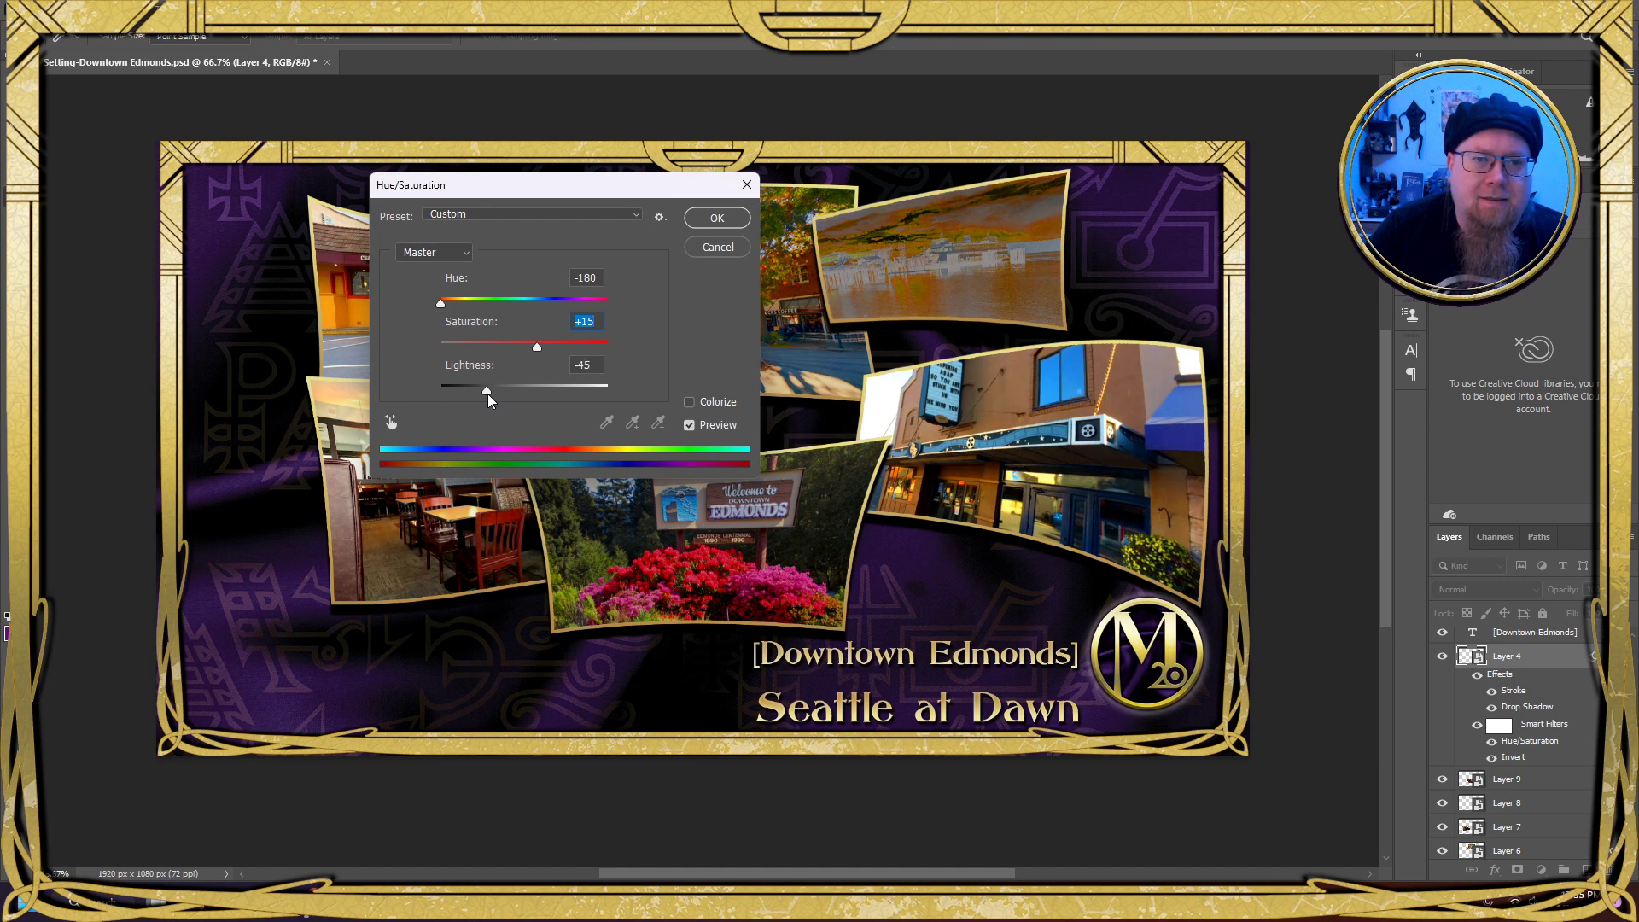
{"action": "left_click_drag", "start_coordinate": [490, 400], "coordinate": [491, 401]}
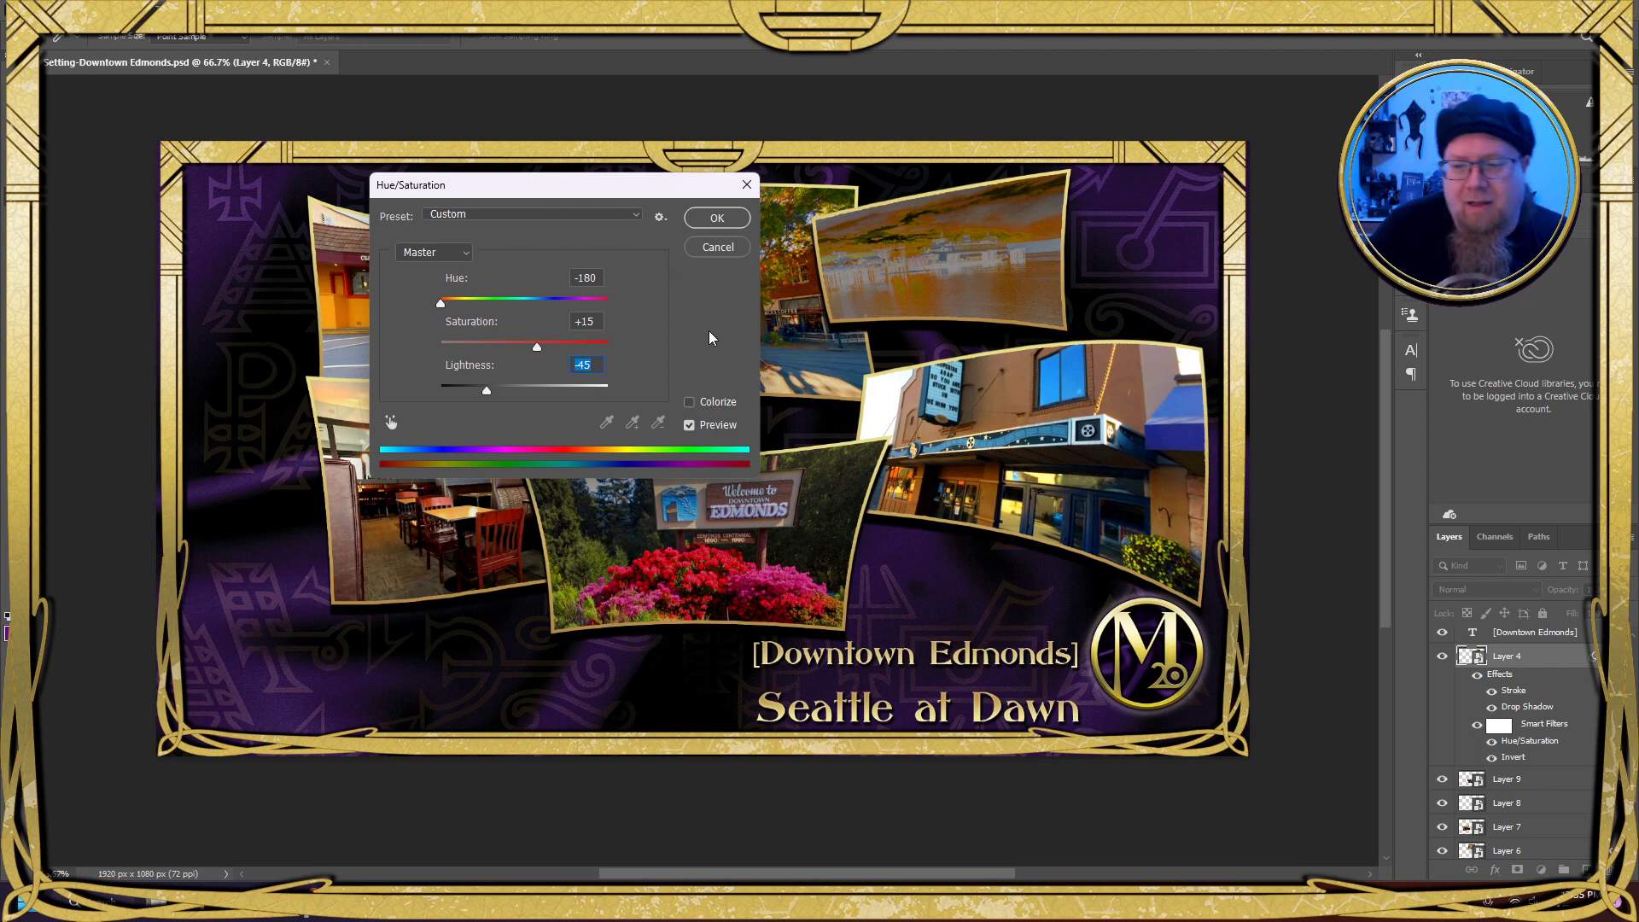
{"action": "left_click", "coordinate": [717, 217]}
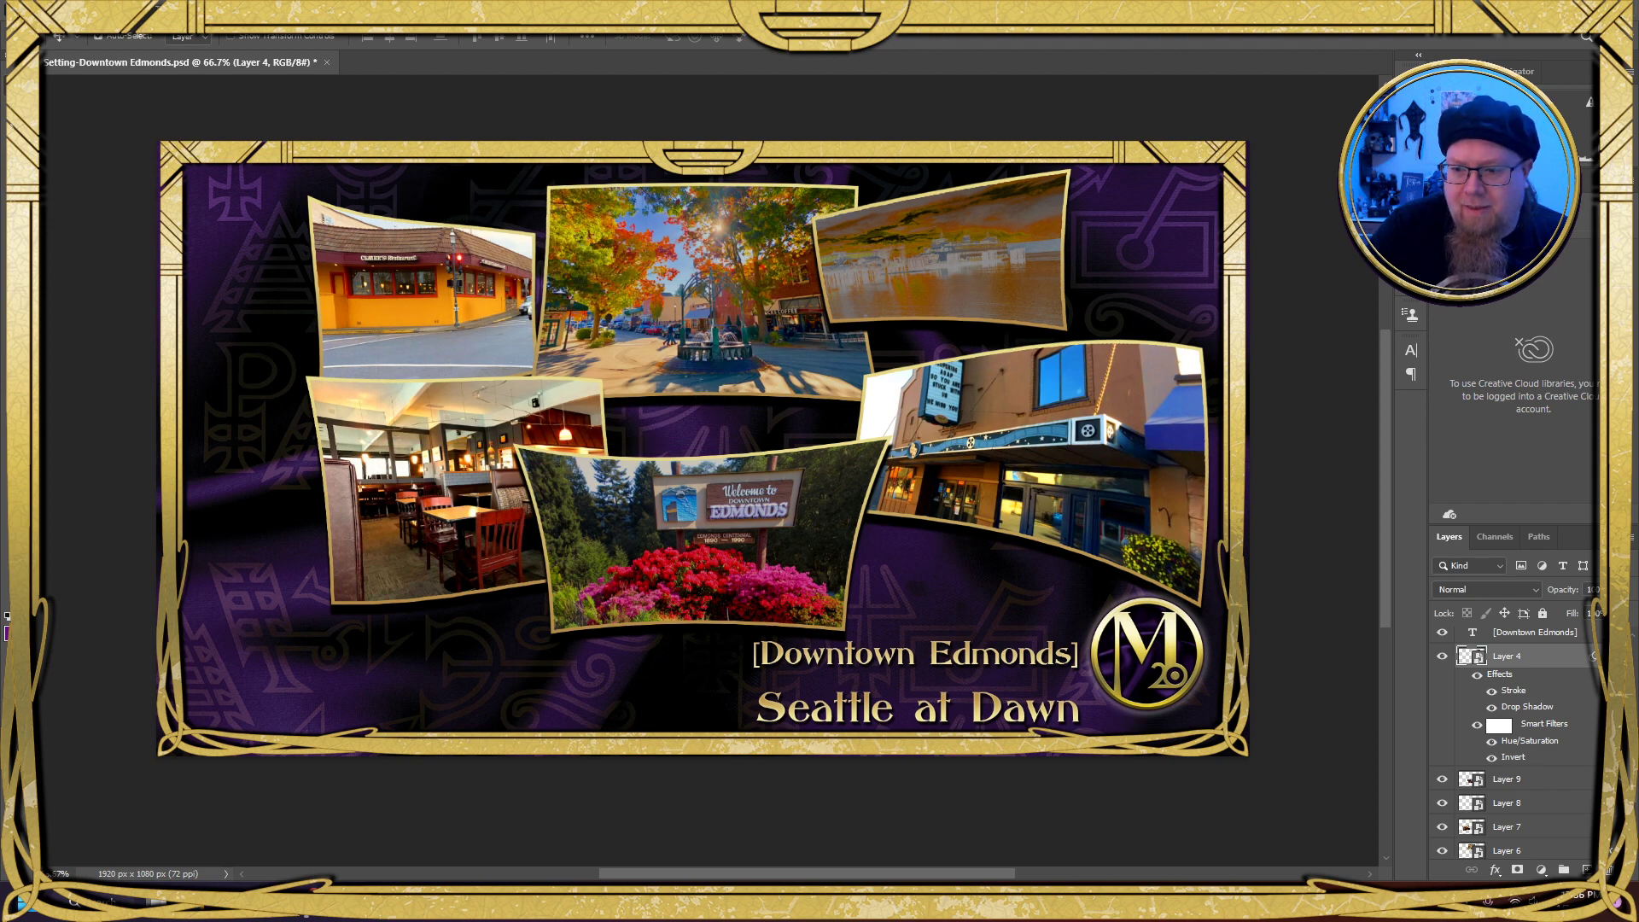
Collapse the effects and smart filters listed under Layer 4
{"action": "left_click", "coordinate": [1594, 656]}
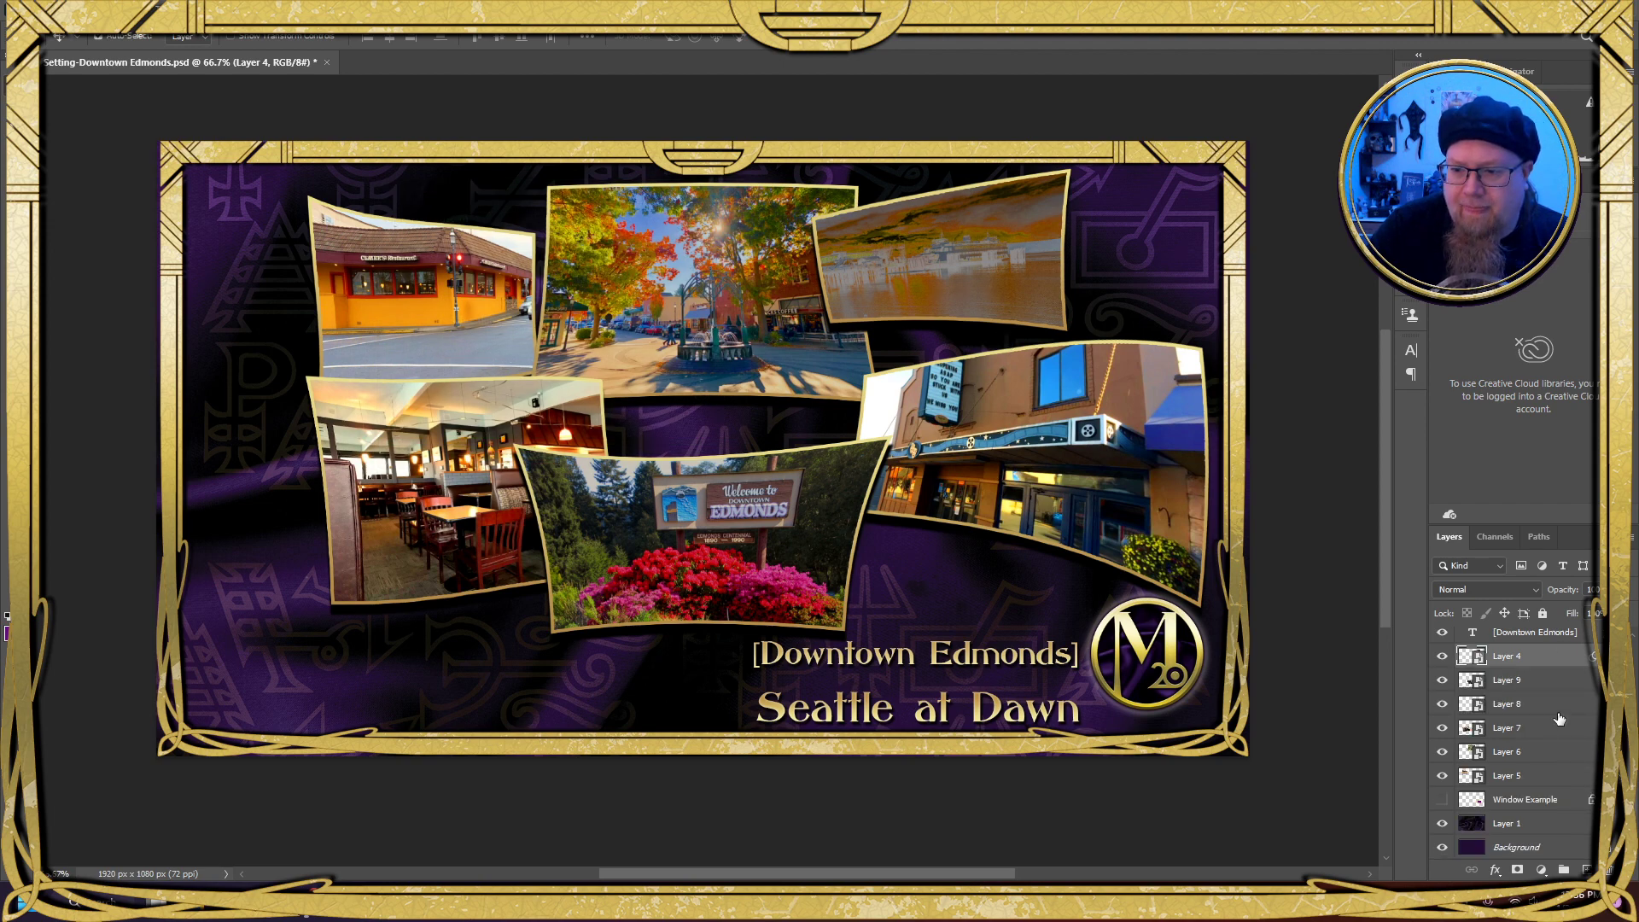
{"action": "scroll", "coordinate": [1559, 719], "scroll_direction": "up", "scroll_amount": 1}
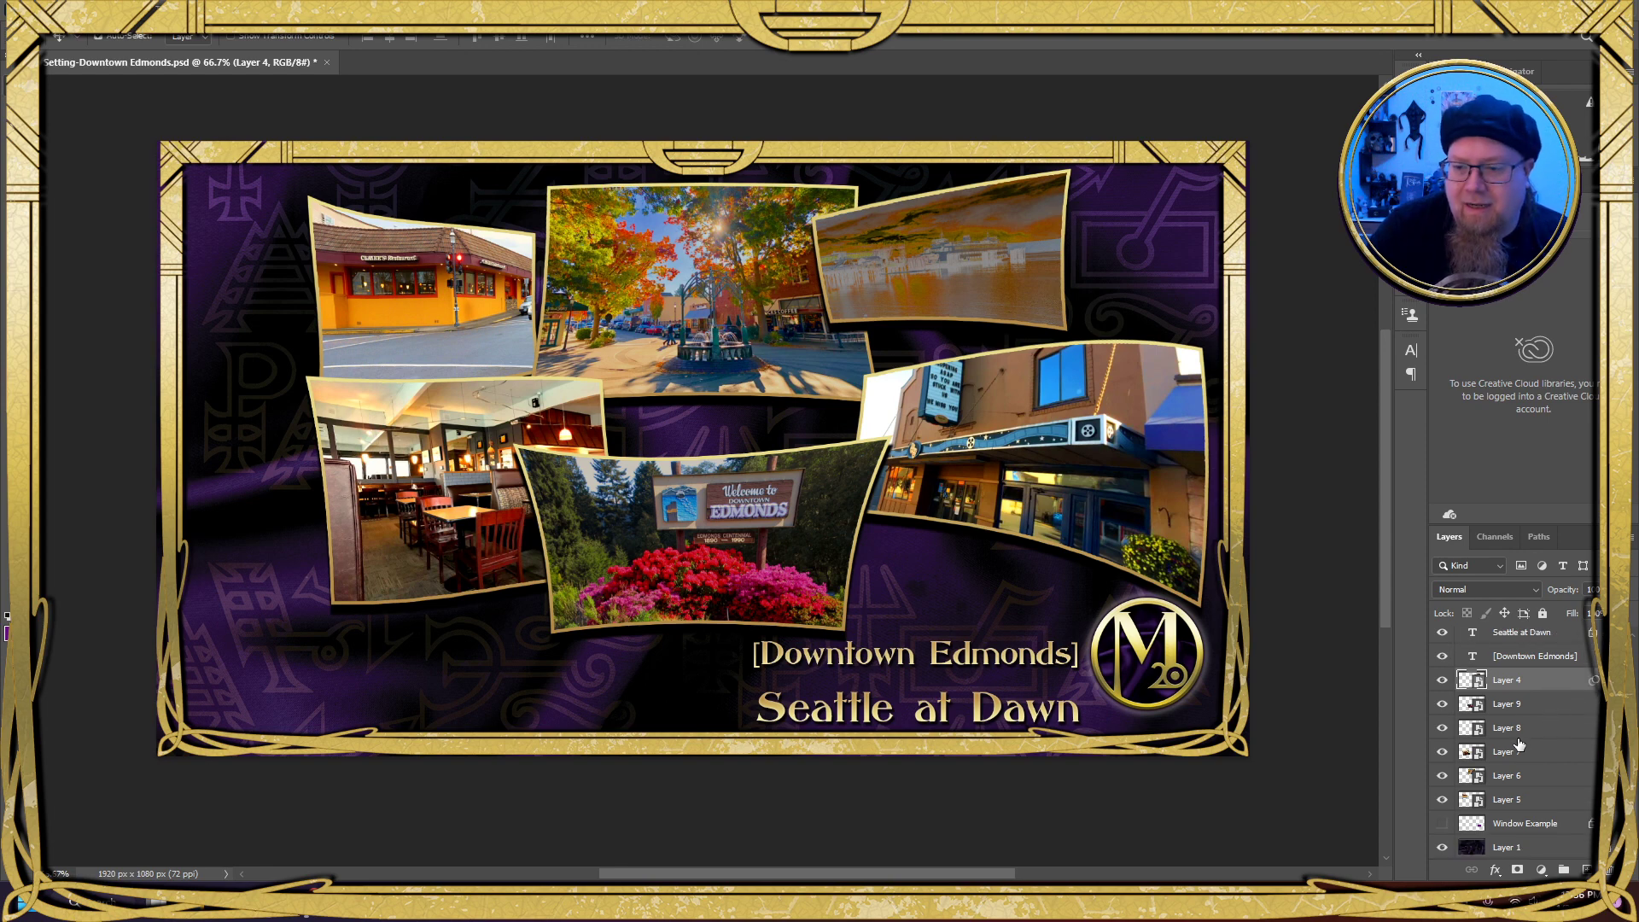
{"action": "double_click", "coordinate": [1562, 692]}
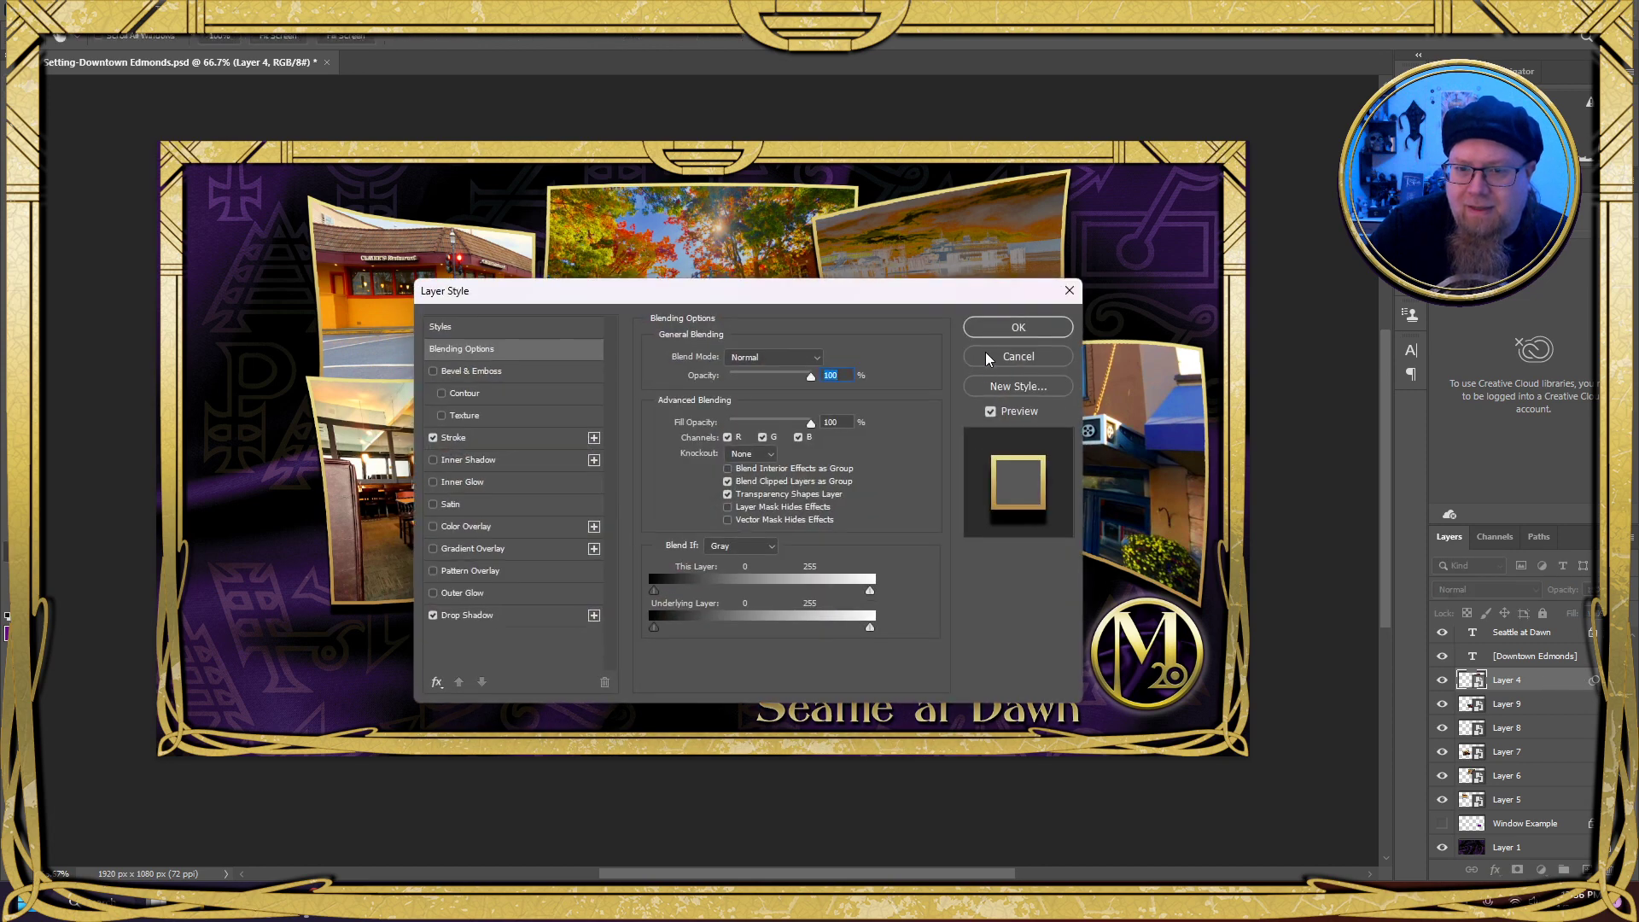
{"action": "left_click", "coordinate": [1016, 356]}
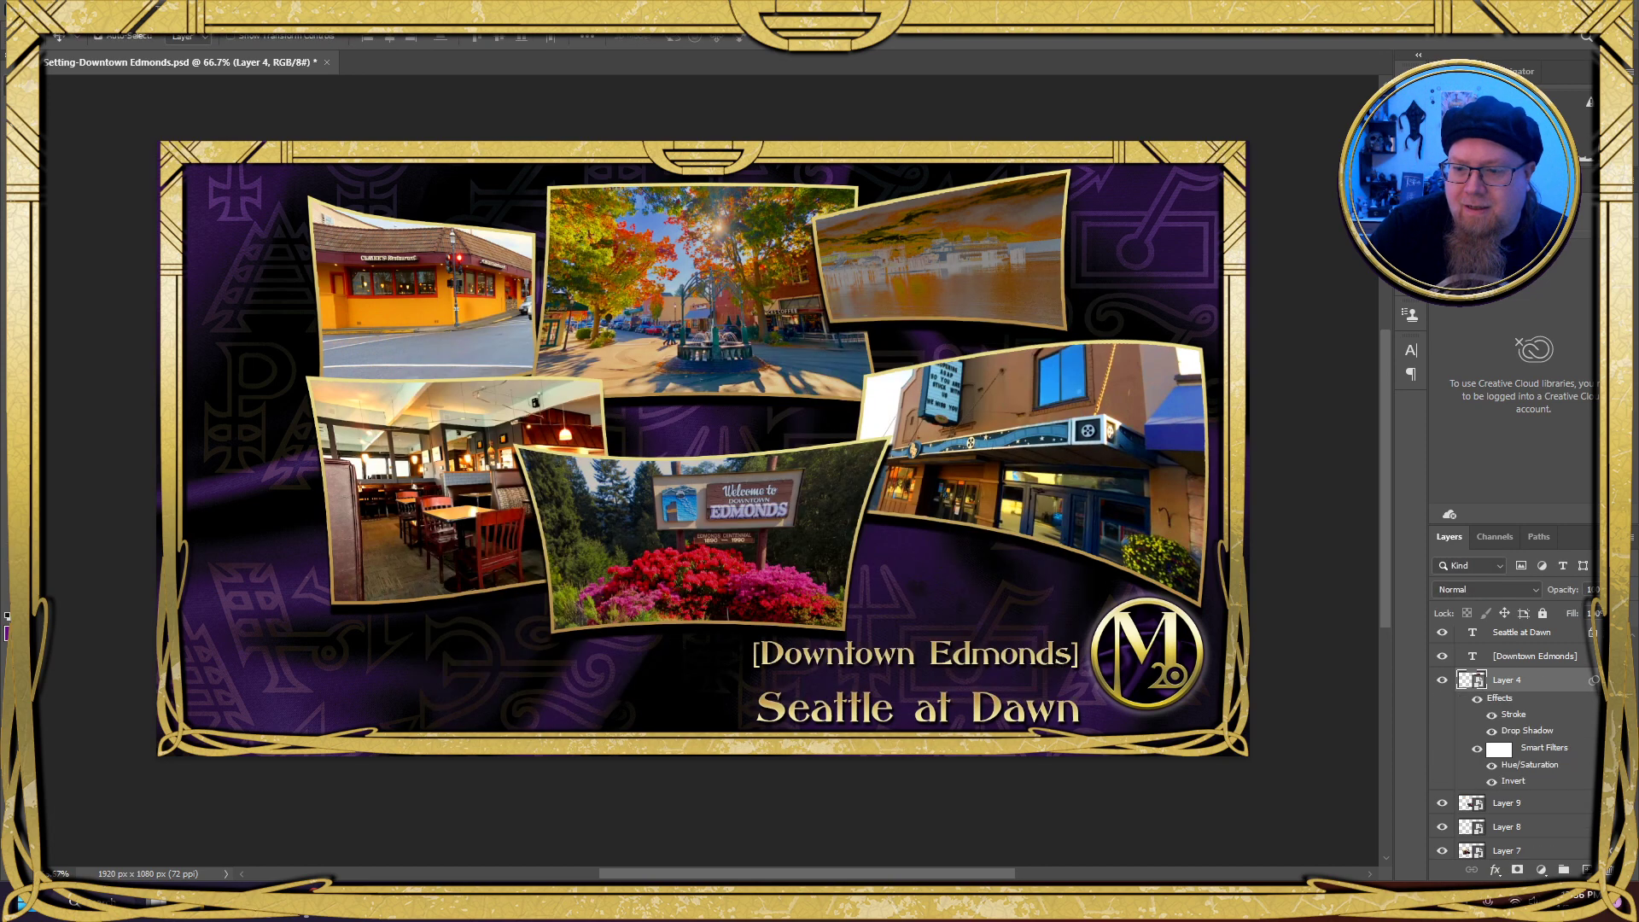
{"action": "left_click", "coordinate": [1610, 679]}
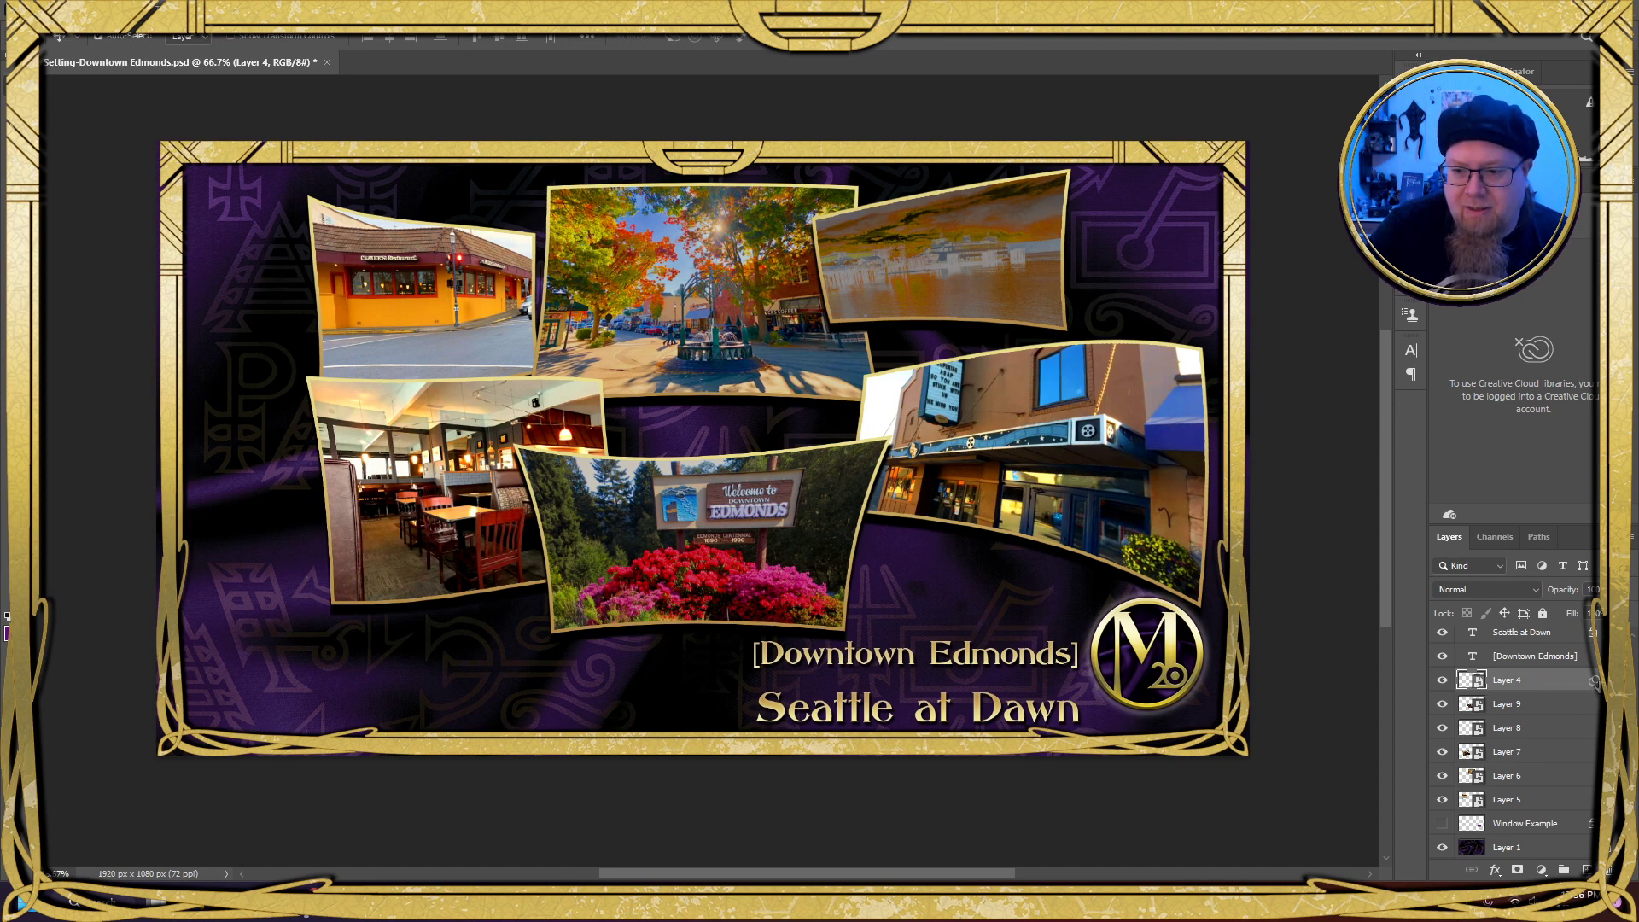
Duplicate Layer 4, move the duplicate's smart filters onto Layer 9 with the welcome sign photo, and delete the duplicate
{"action": "left_click_drag", "start_coordinate": [1560, 684], "coordinate": [1587, 869]}
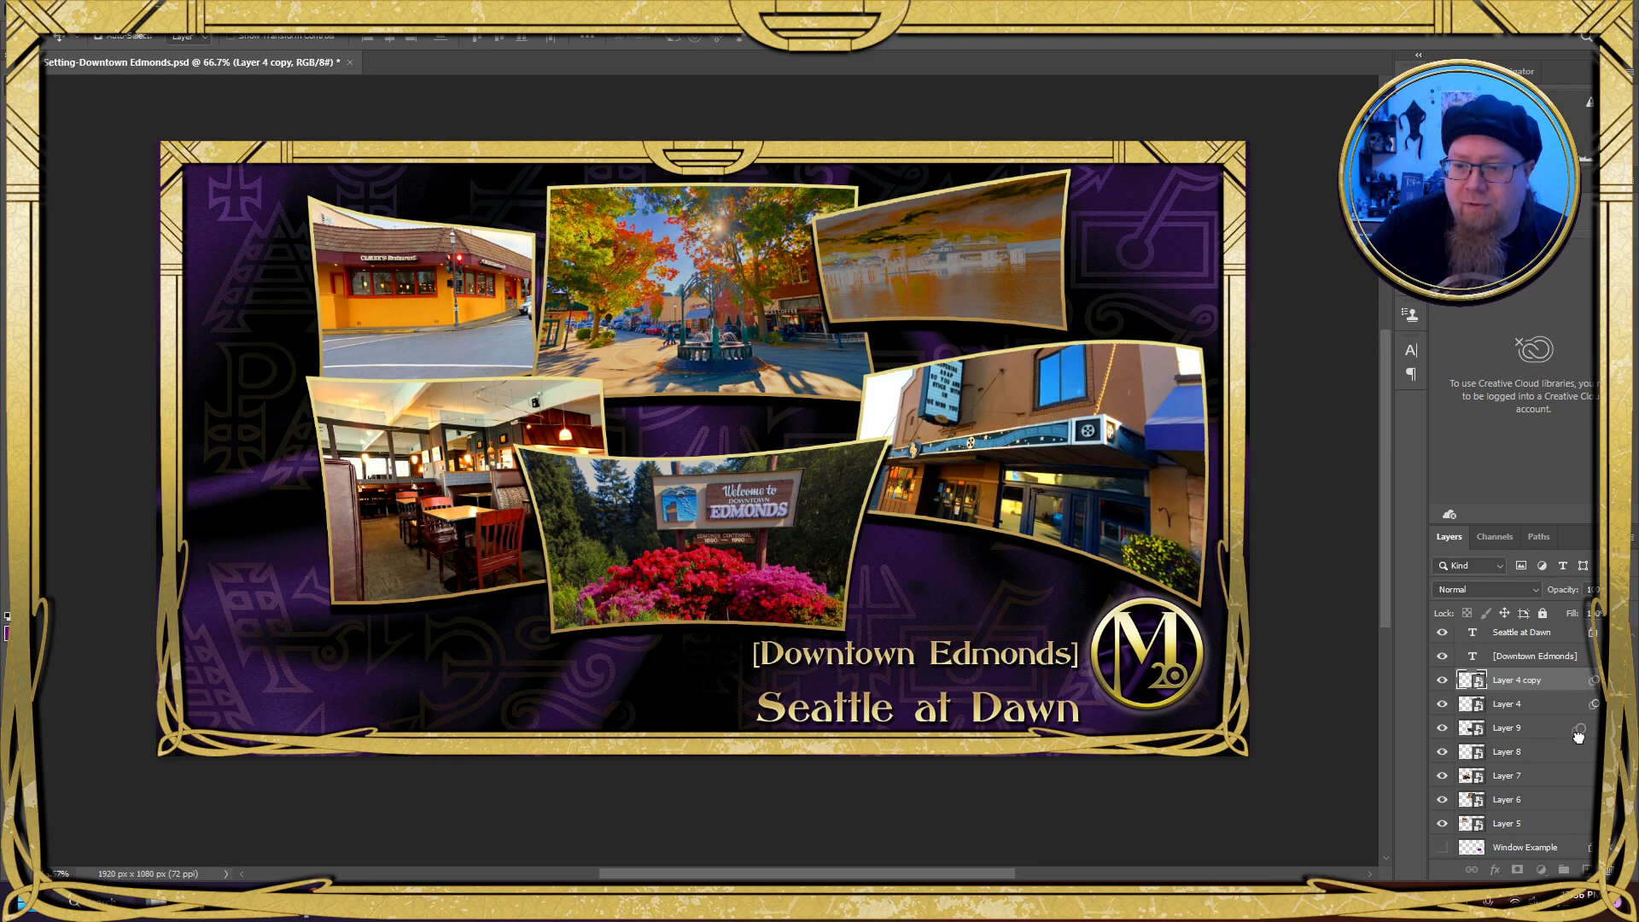
{"action": "left_click_drag", "start_coordinate": [1579, 736], "coordinate": [1580, 731]}
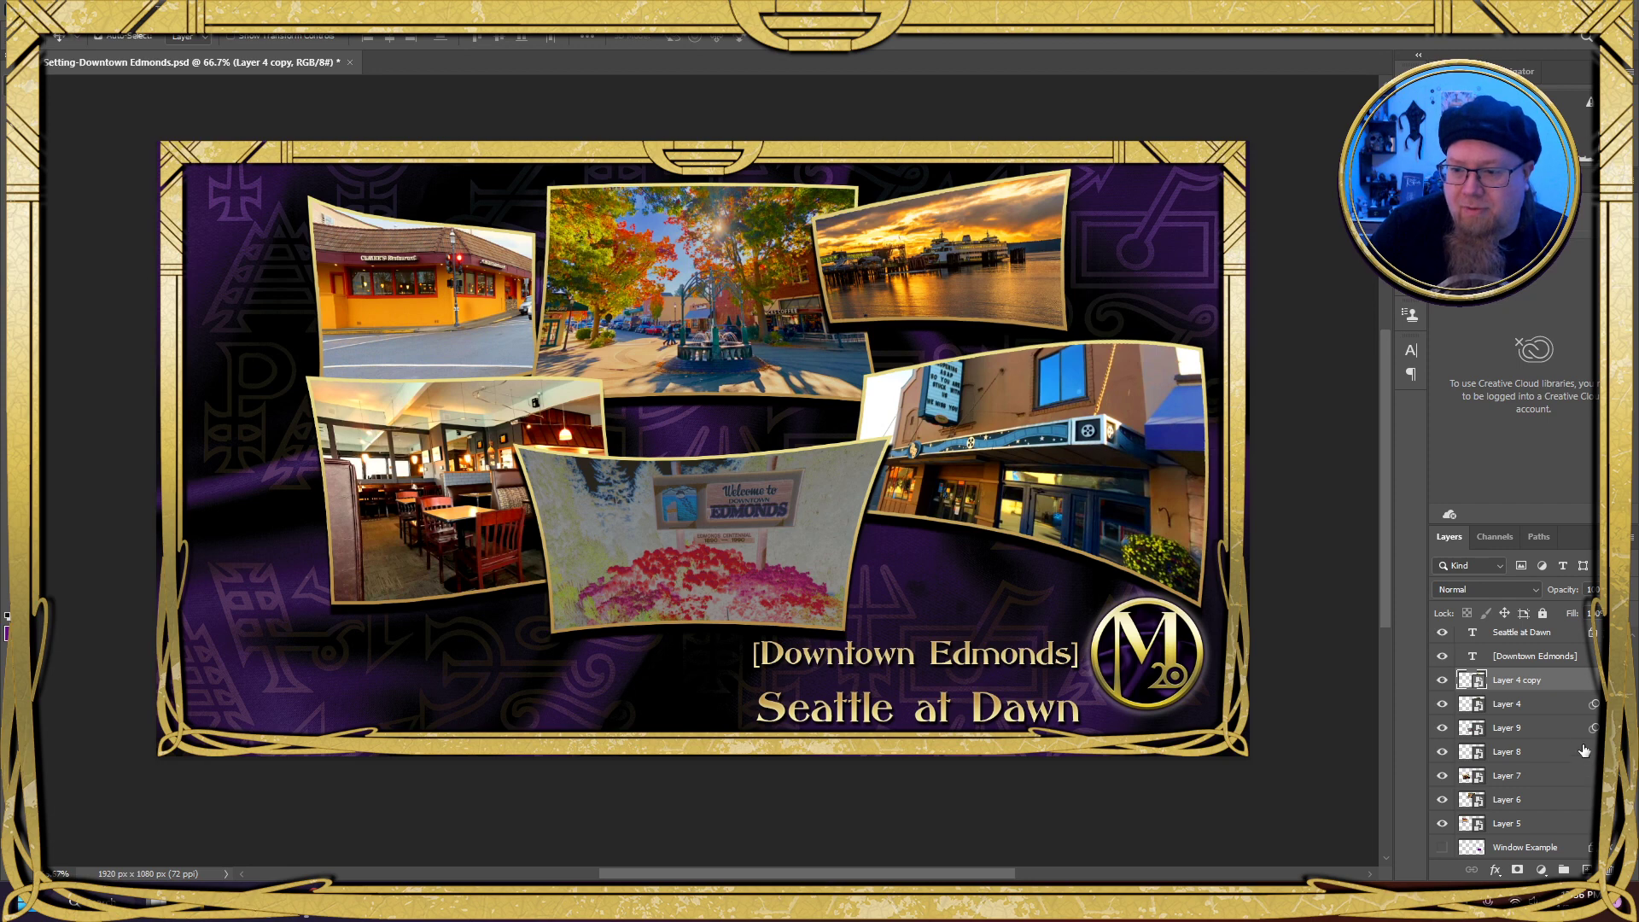
{"action": "key", "text": "Delete"}
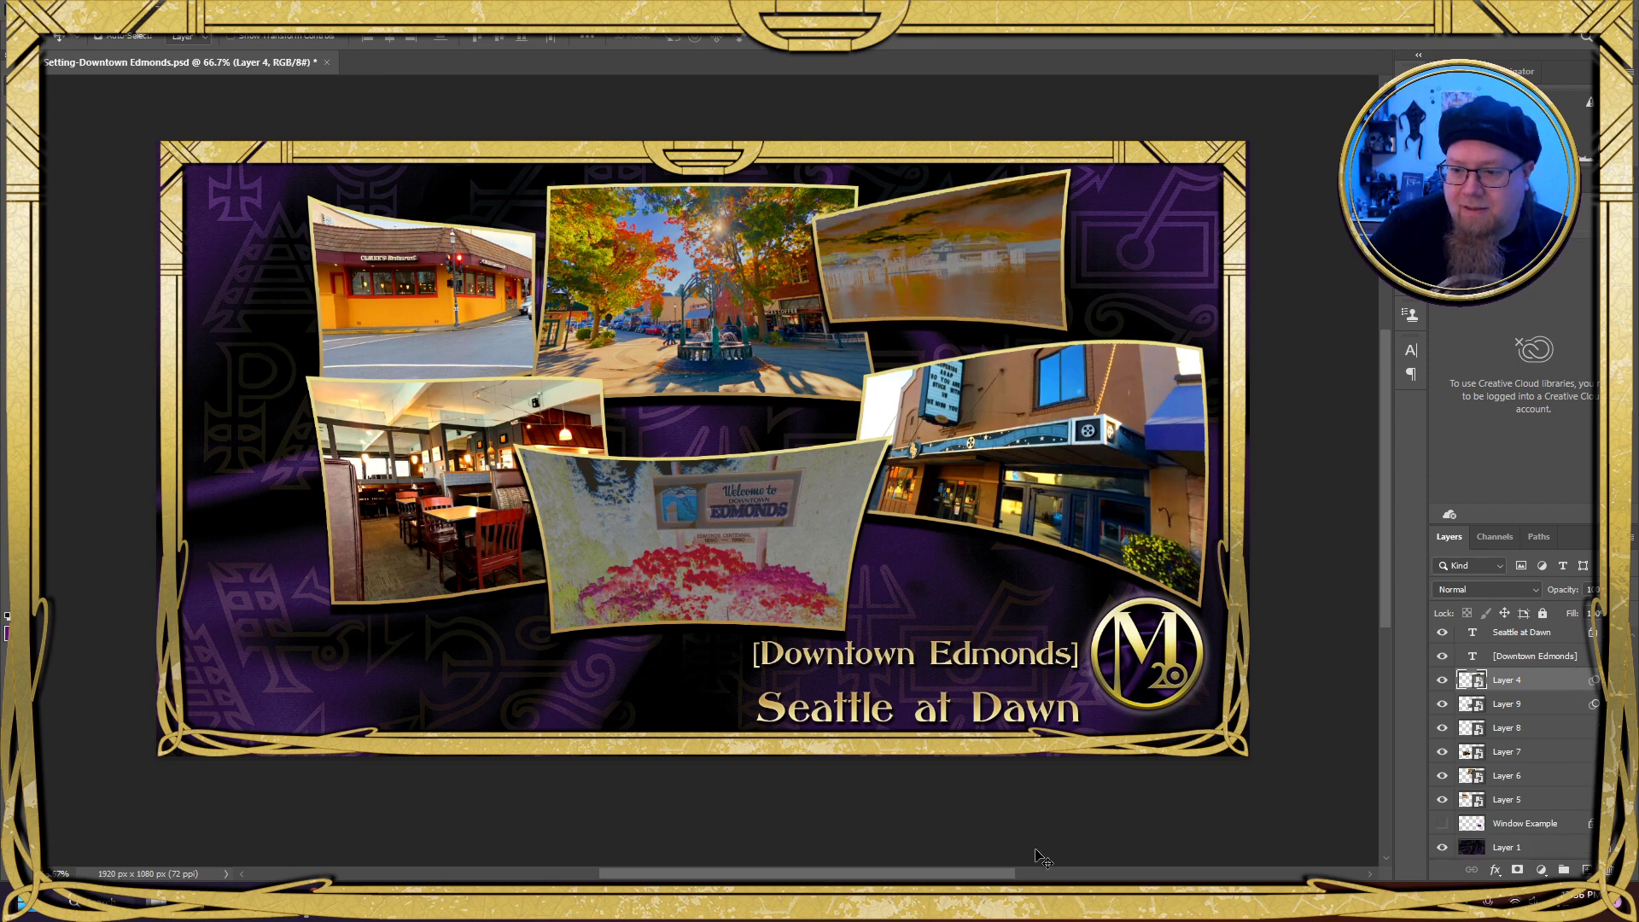
Duplicate Layer 9, move the duplicate's smart filters onto Layer 8 with the theatre front photo, and delete the duplicate
{"action": "left_click", "coordinate": [1534, 709]}
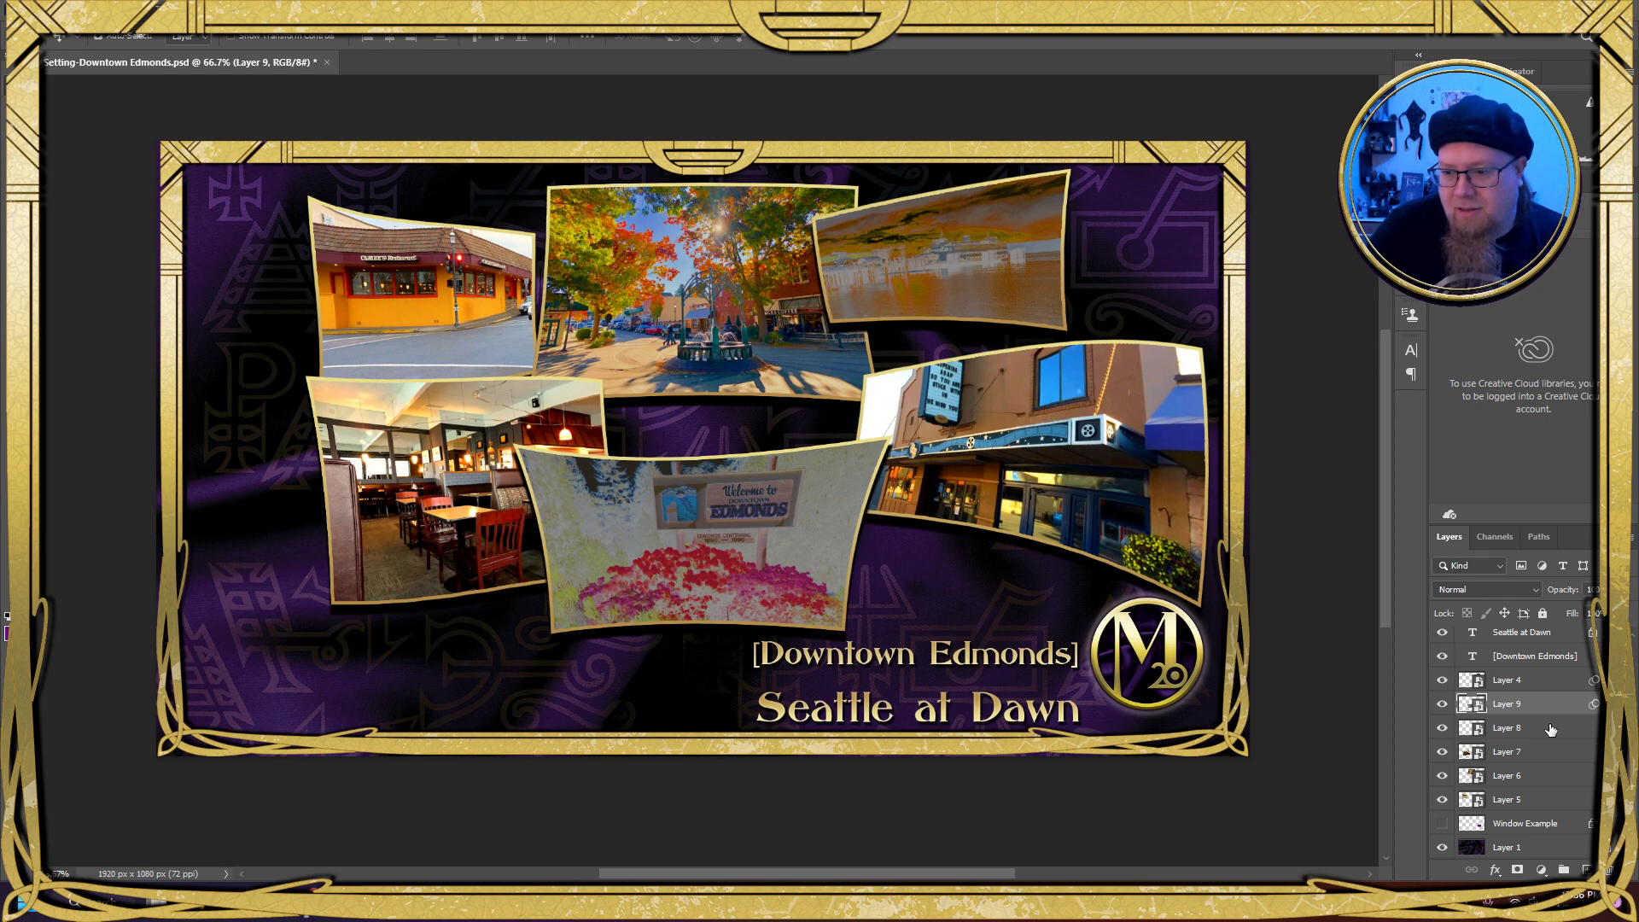
{"action": "left_click_drag", "start_coordinate": [1557, 709], "coordinate": [1588, 869]}
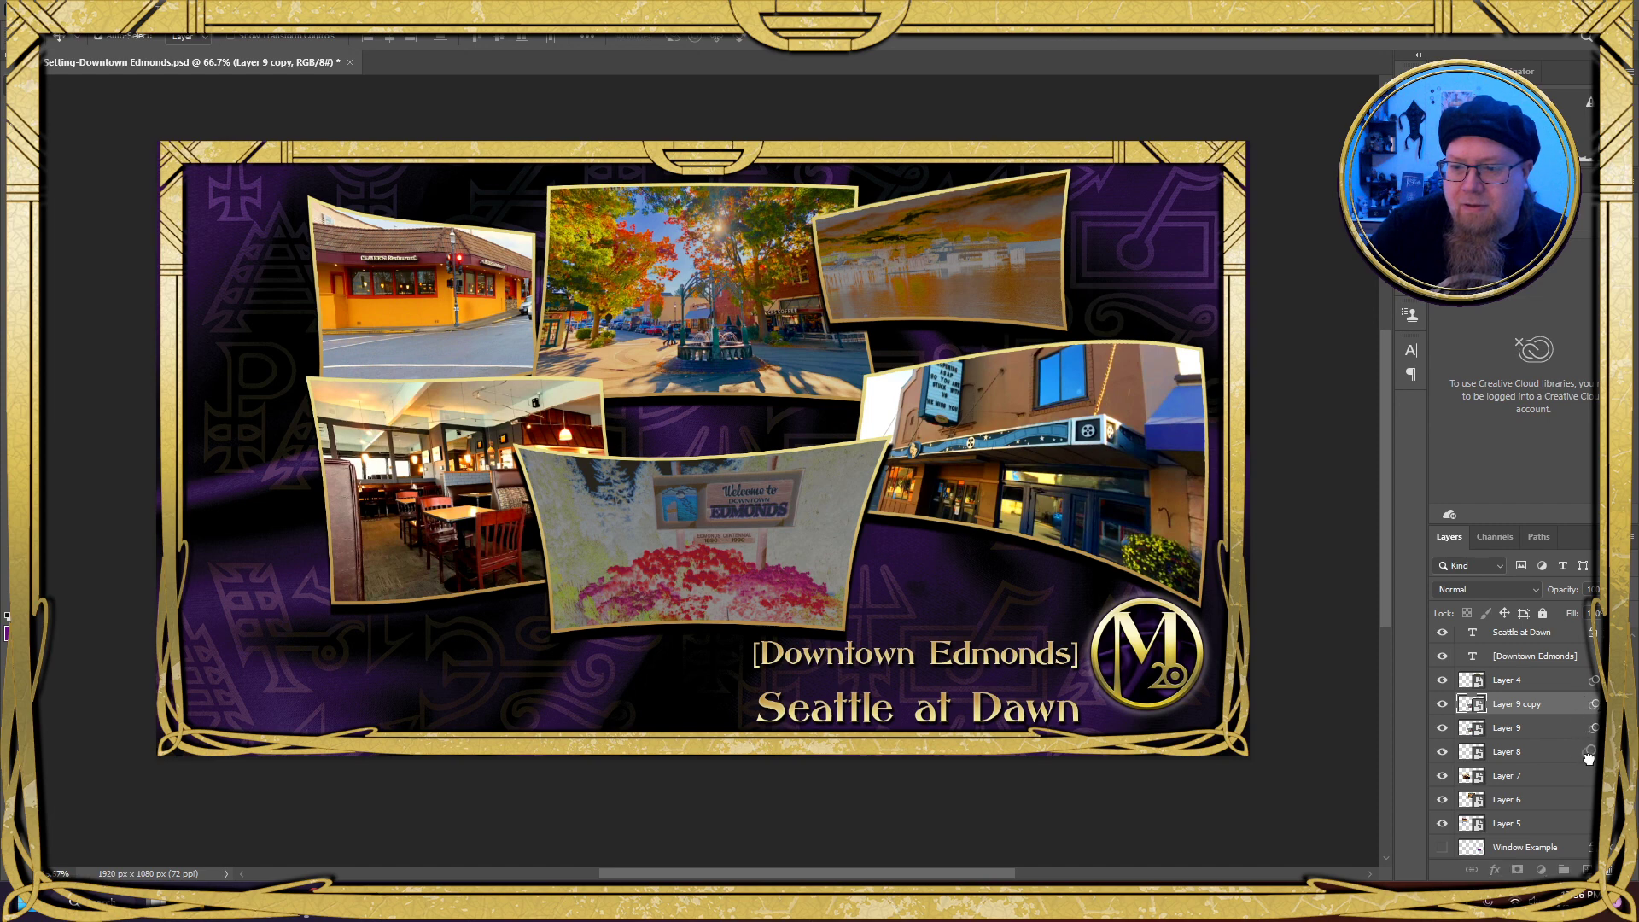
{"action": "key", "text": "ctrl+i"}
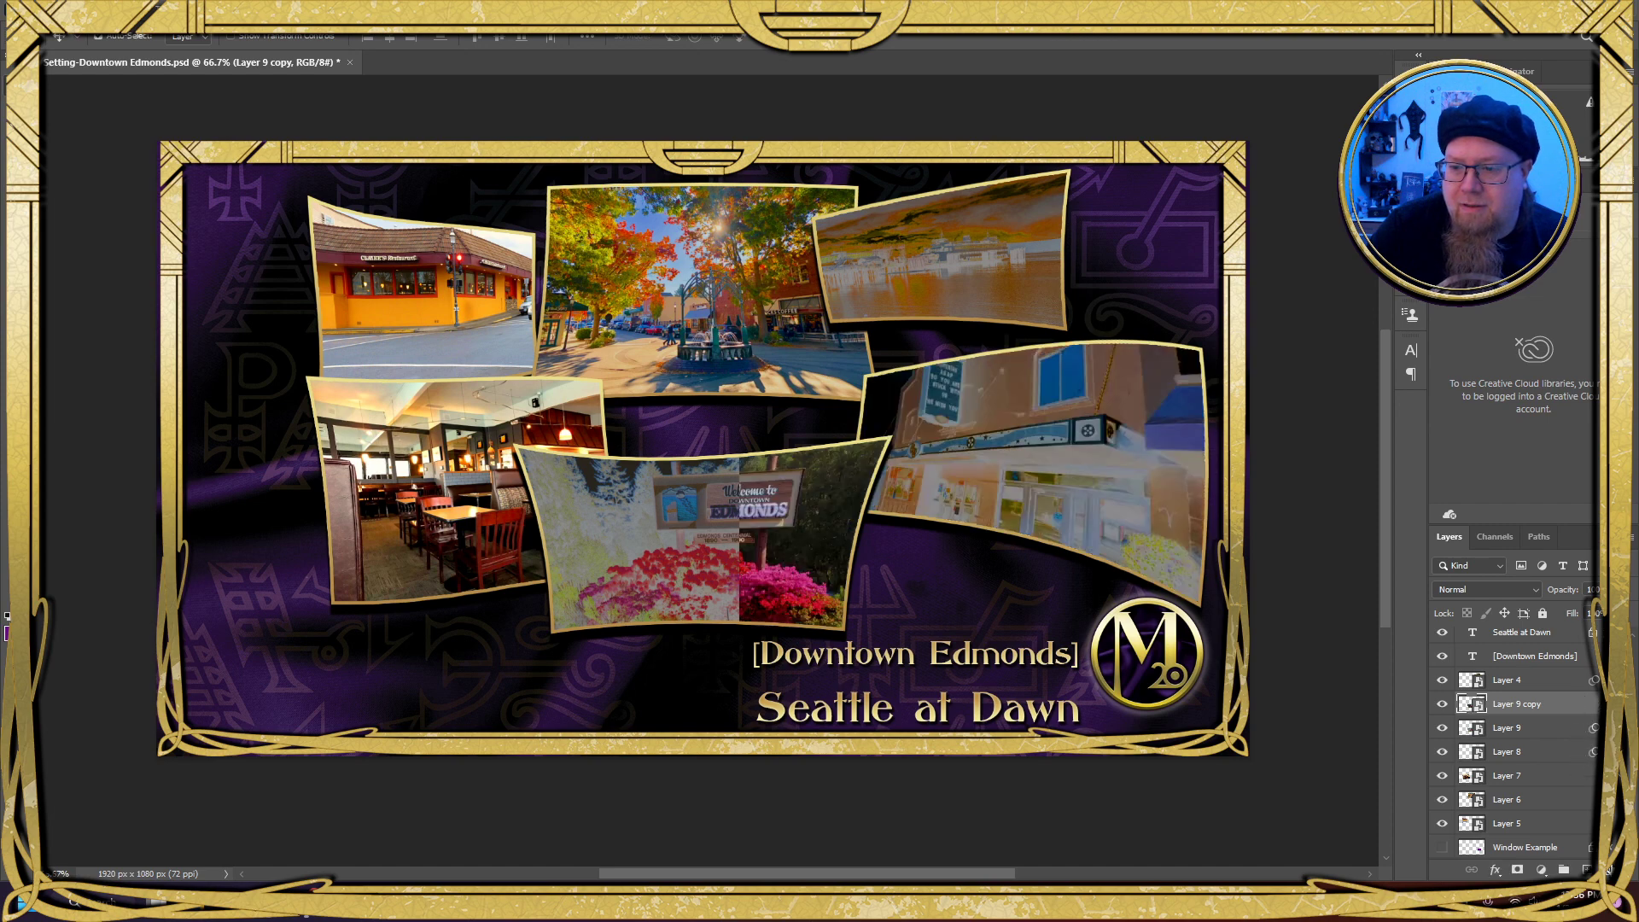
{"action": "key", "text": "ctrl+e"}
Duplicate Layer 8, move the duplicate's smart filters onto Layer 7 with the restaurant interior photo, and delete the duplicate
{"action": "left_click_drag", "start_coordinate": [1548, 731], "coordinate": [1587, 869]}
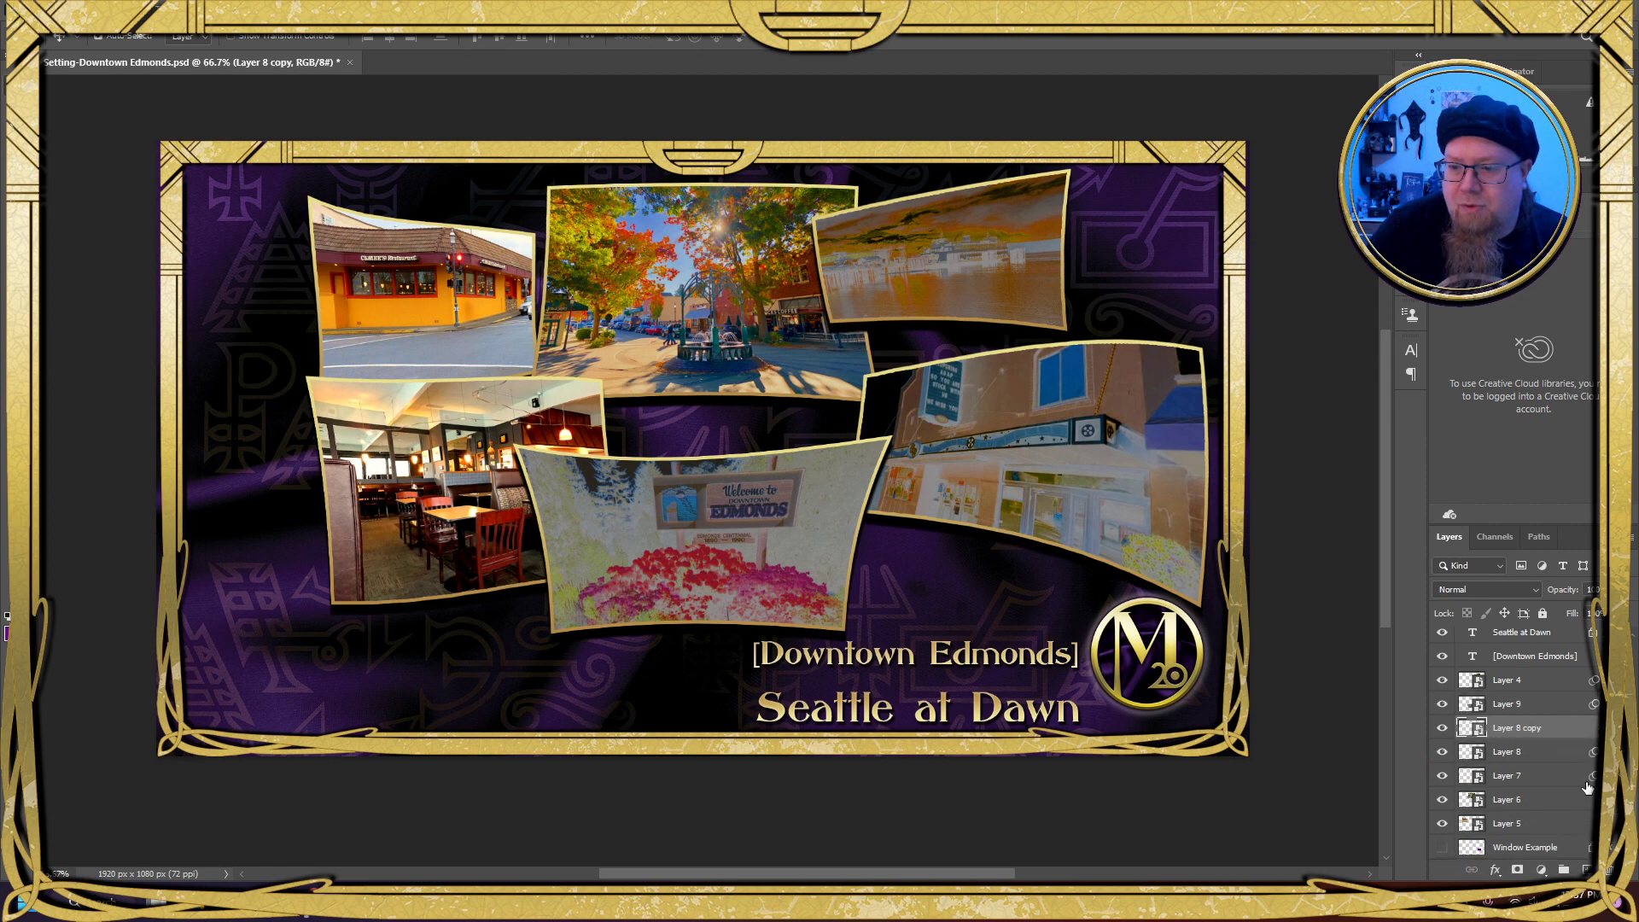
{"action": "key", "text": "ctrl+i"}
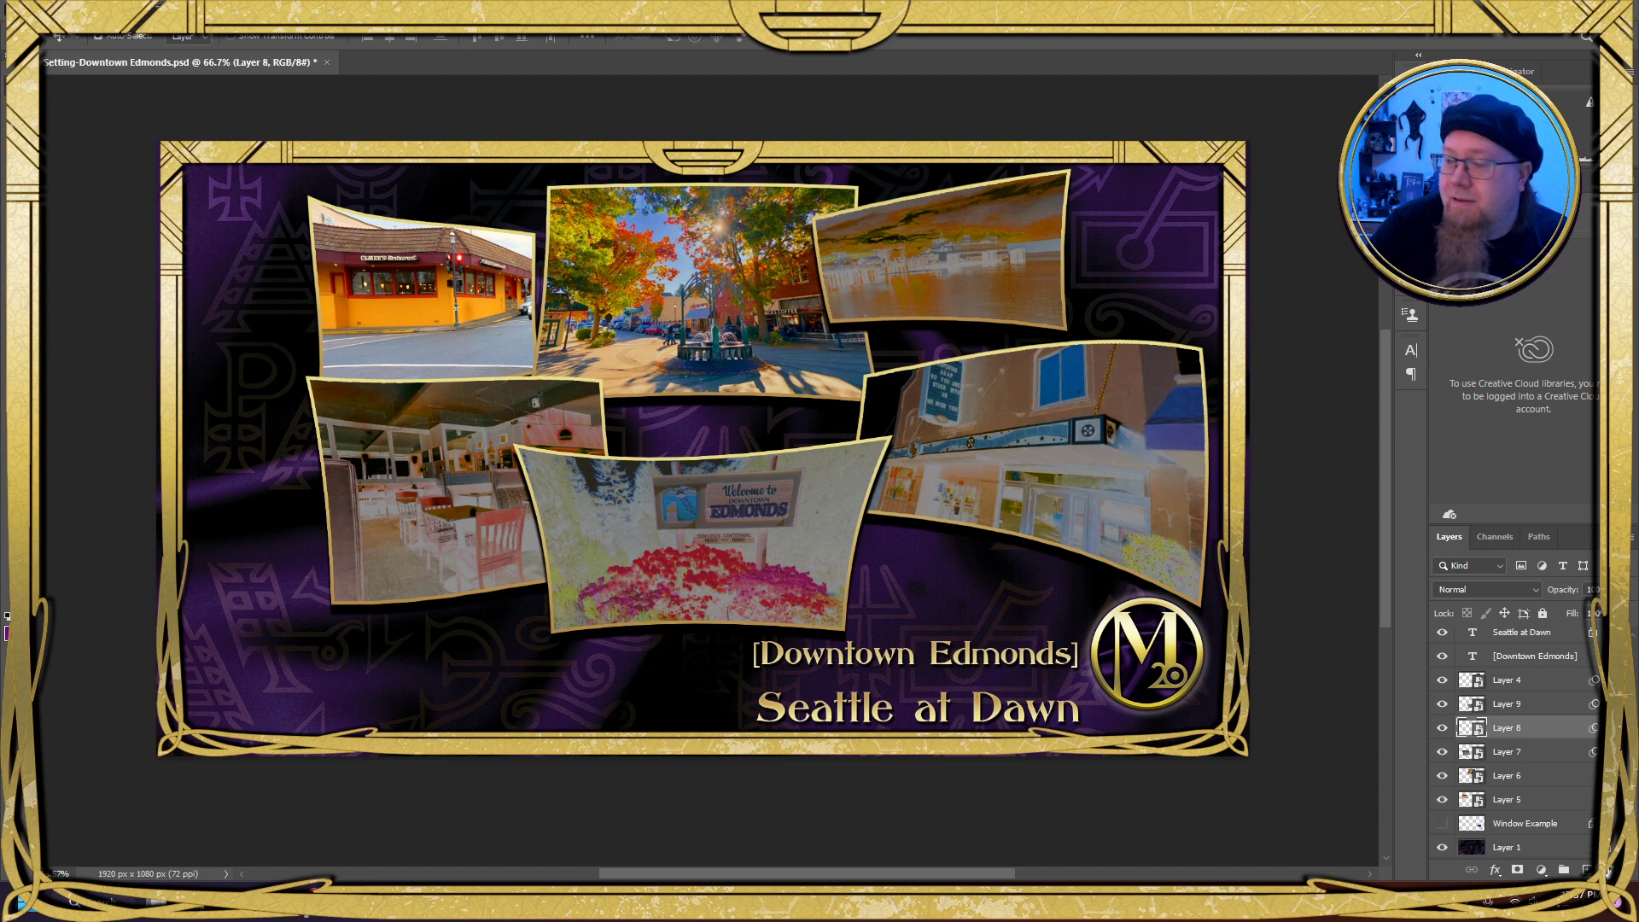
{"action": "key", "text": "Delete"}
Duplicate Layer 7, move the duplicate's smart filters onto Layer 5 with the restaurant exterior photo, and delete the duplicate
{"action": "left_click_drag", "start_coordinate": [1565, 752], "coordinate": [1584, 871]}
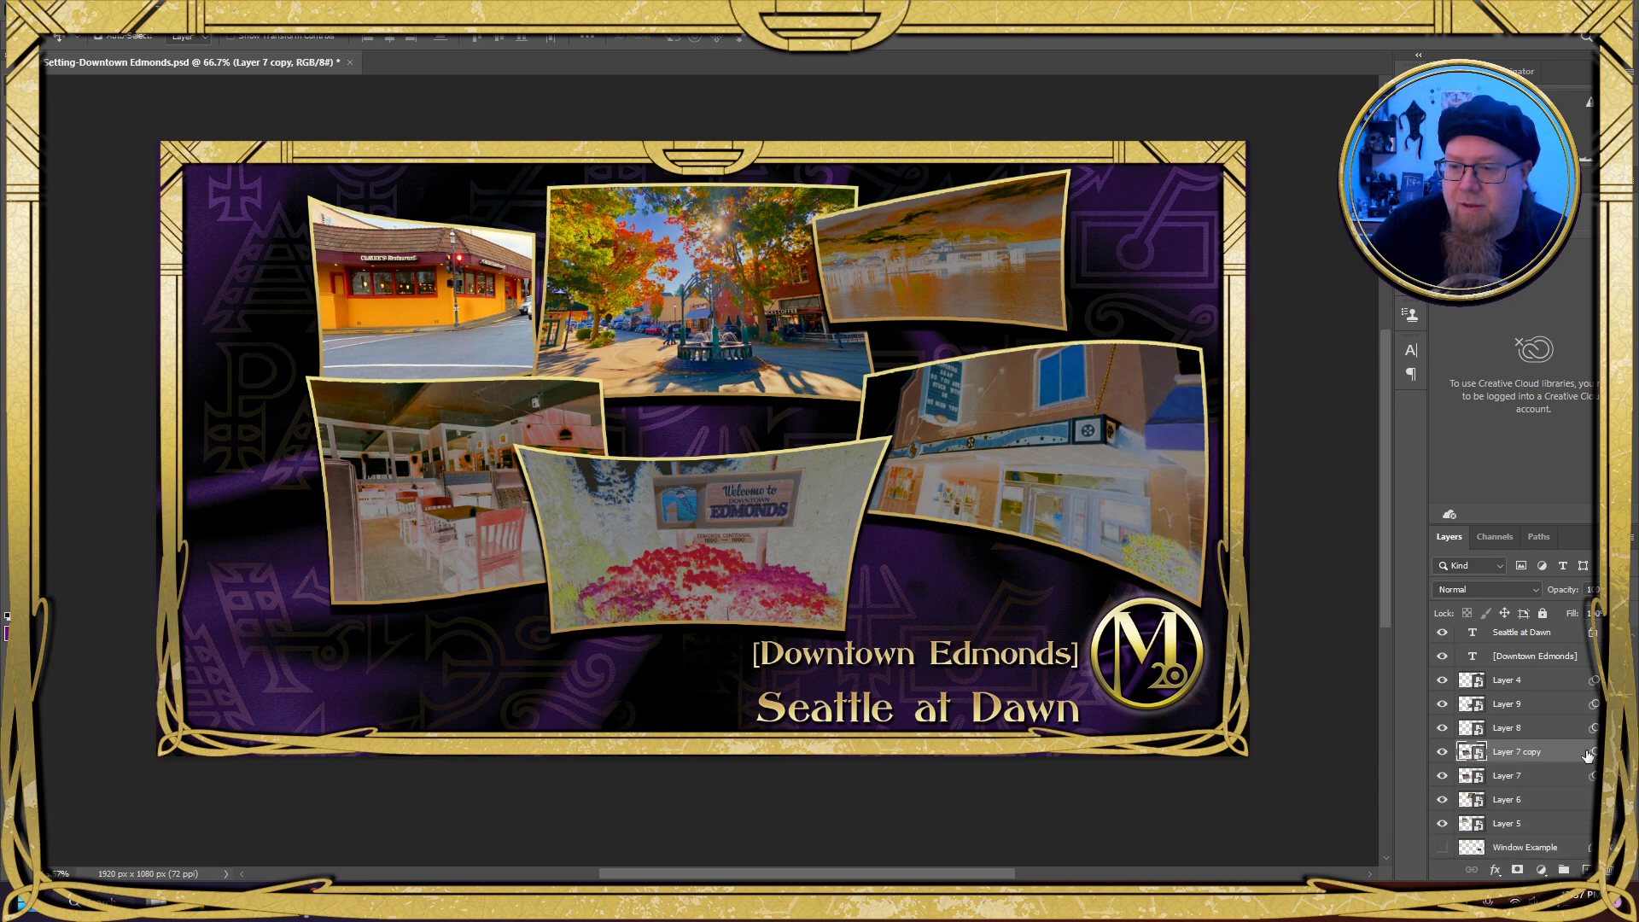
{"action": "left_click_drag", "start_coordinate": [1590, 754], "coordinate": [1590, 821]}
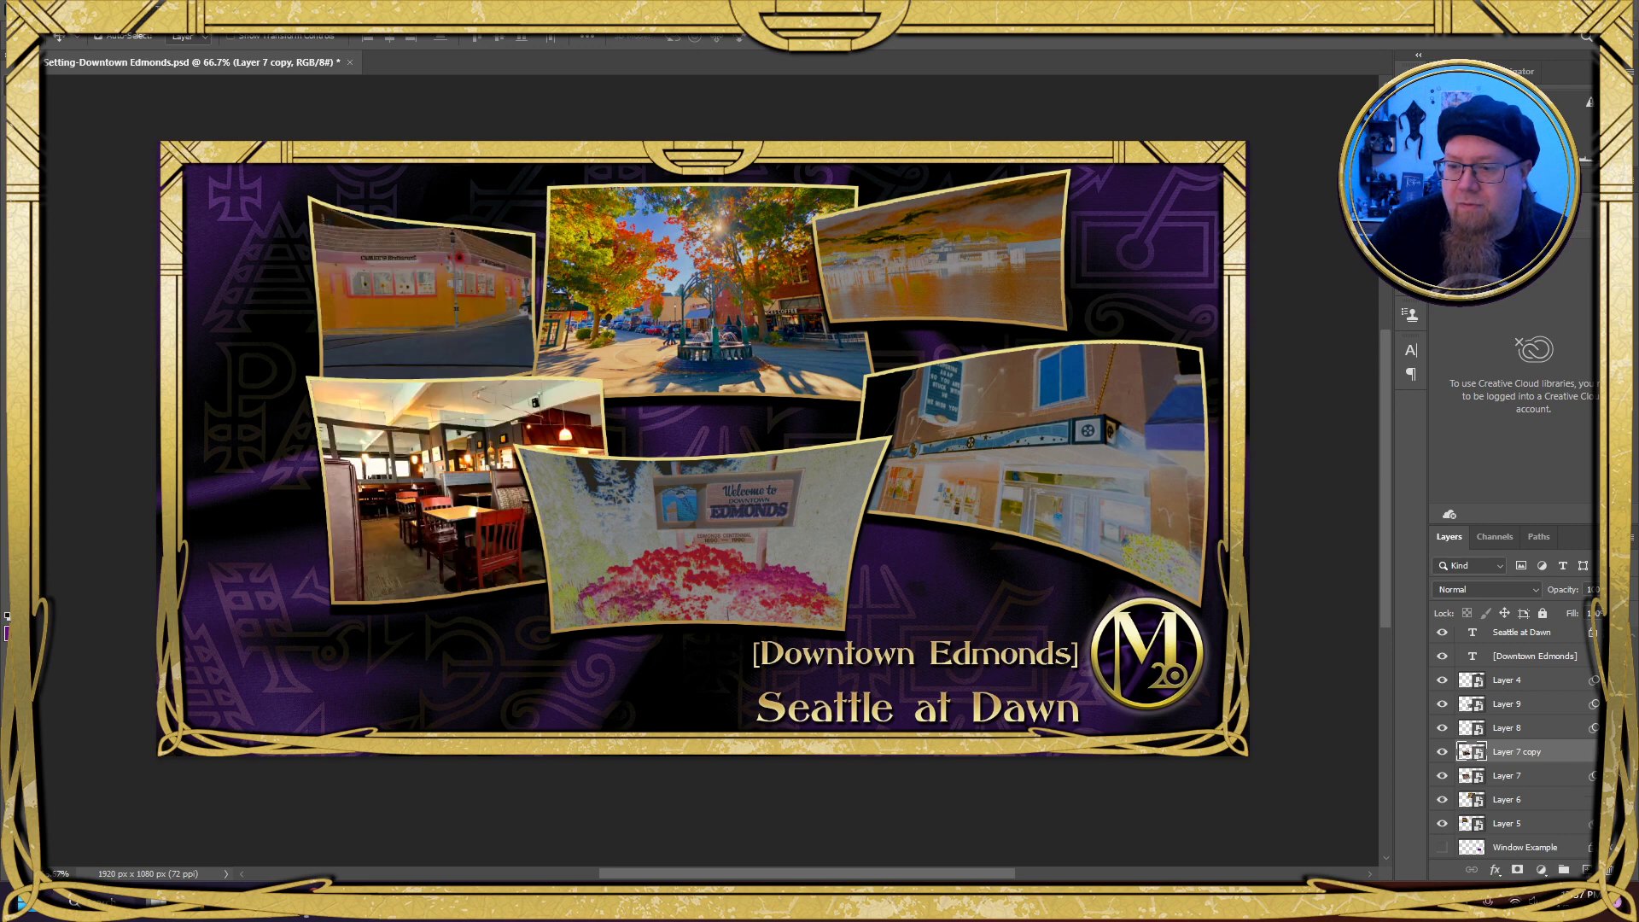
{"action": "key", "text": "Delete"}
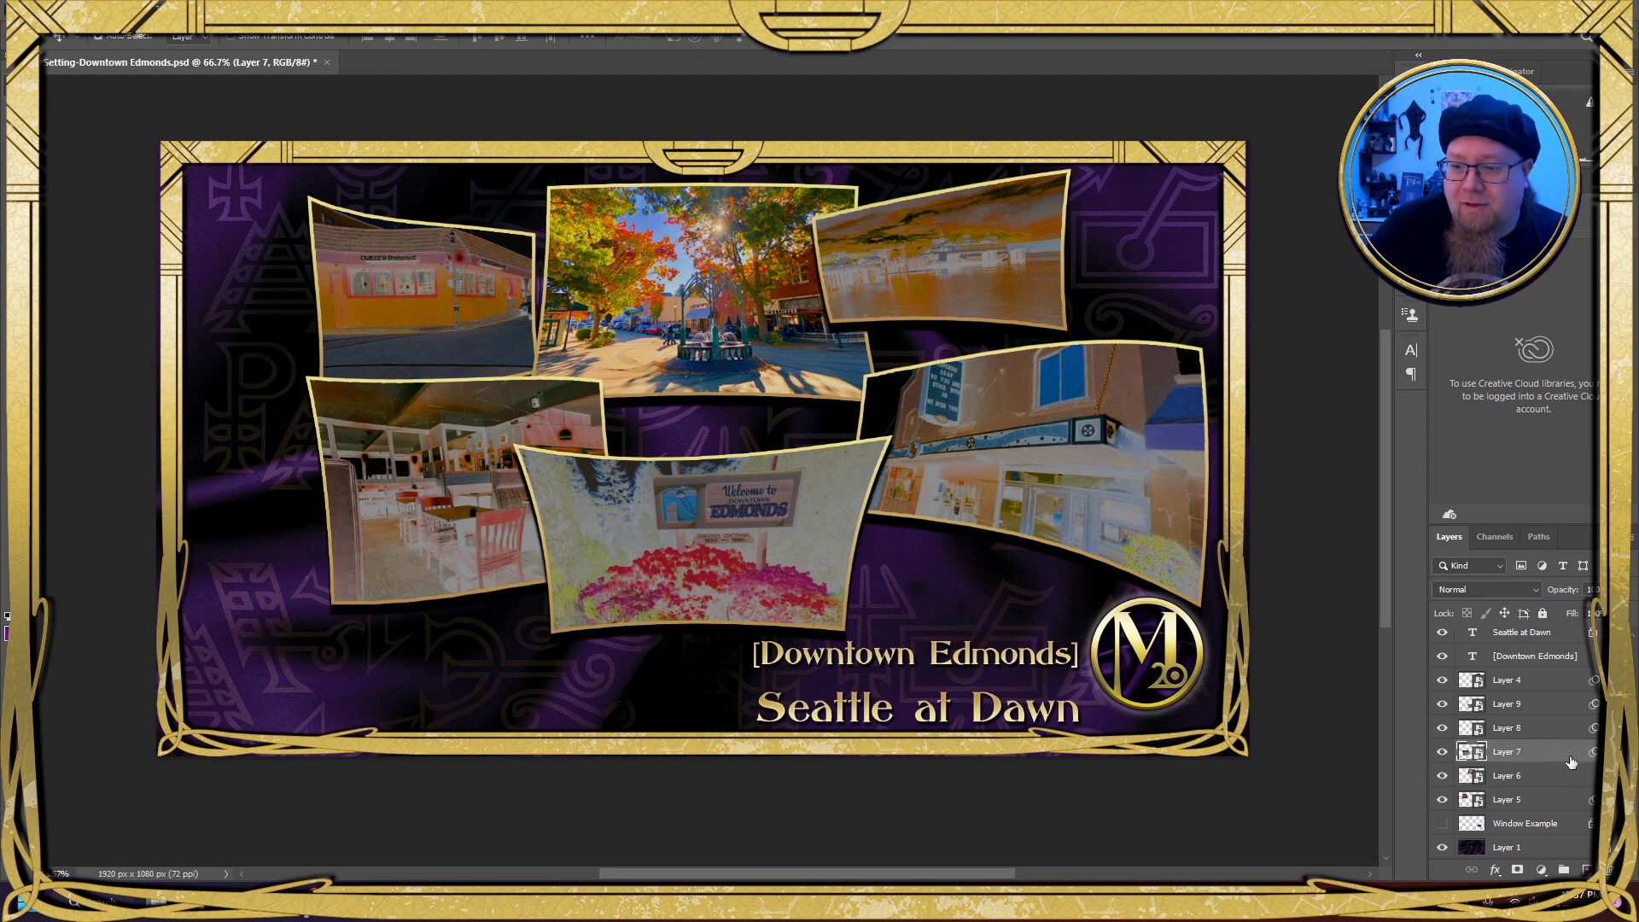
Duplicate Layer 7 again, move the duplicate's smart filters onto Layer 6 with the autumn street photo, and delete the duplicate
{"action": "key", "text": "ctrl+j"}
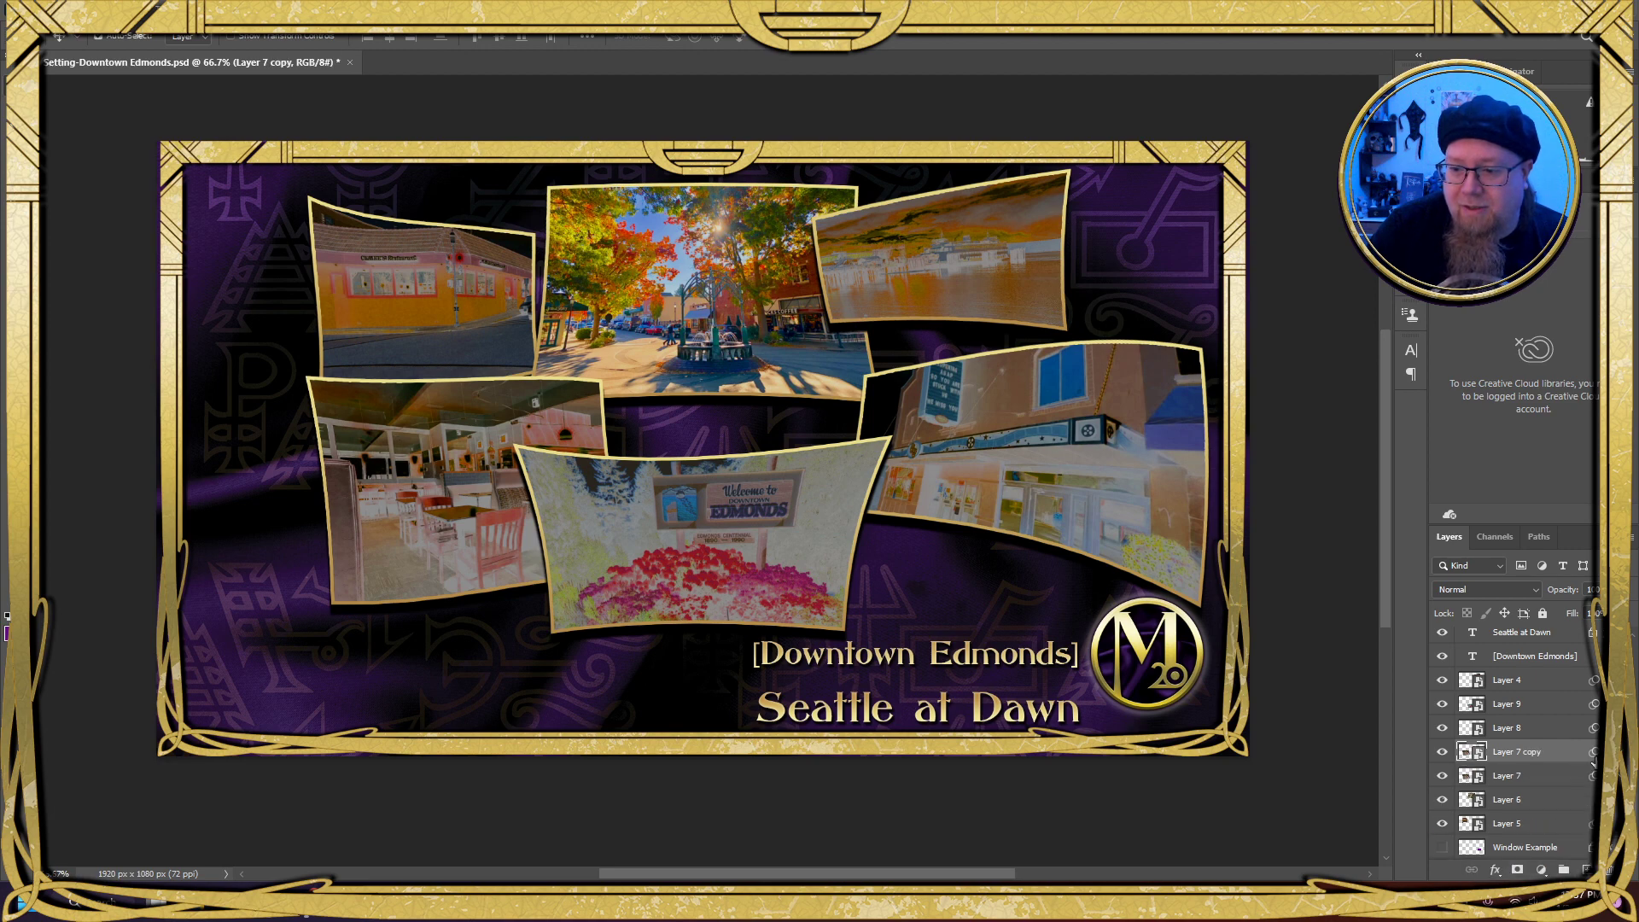
{"action": "key", "text": "ctrl+i"}
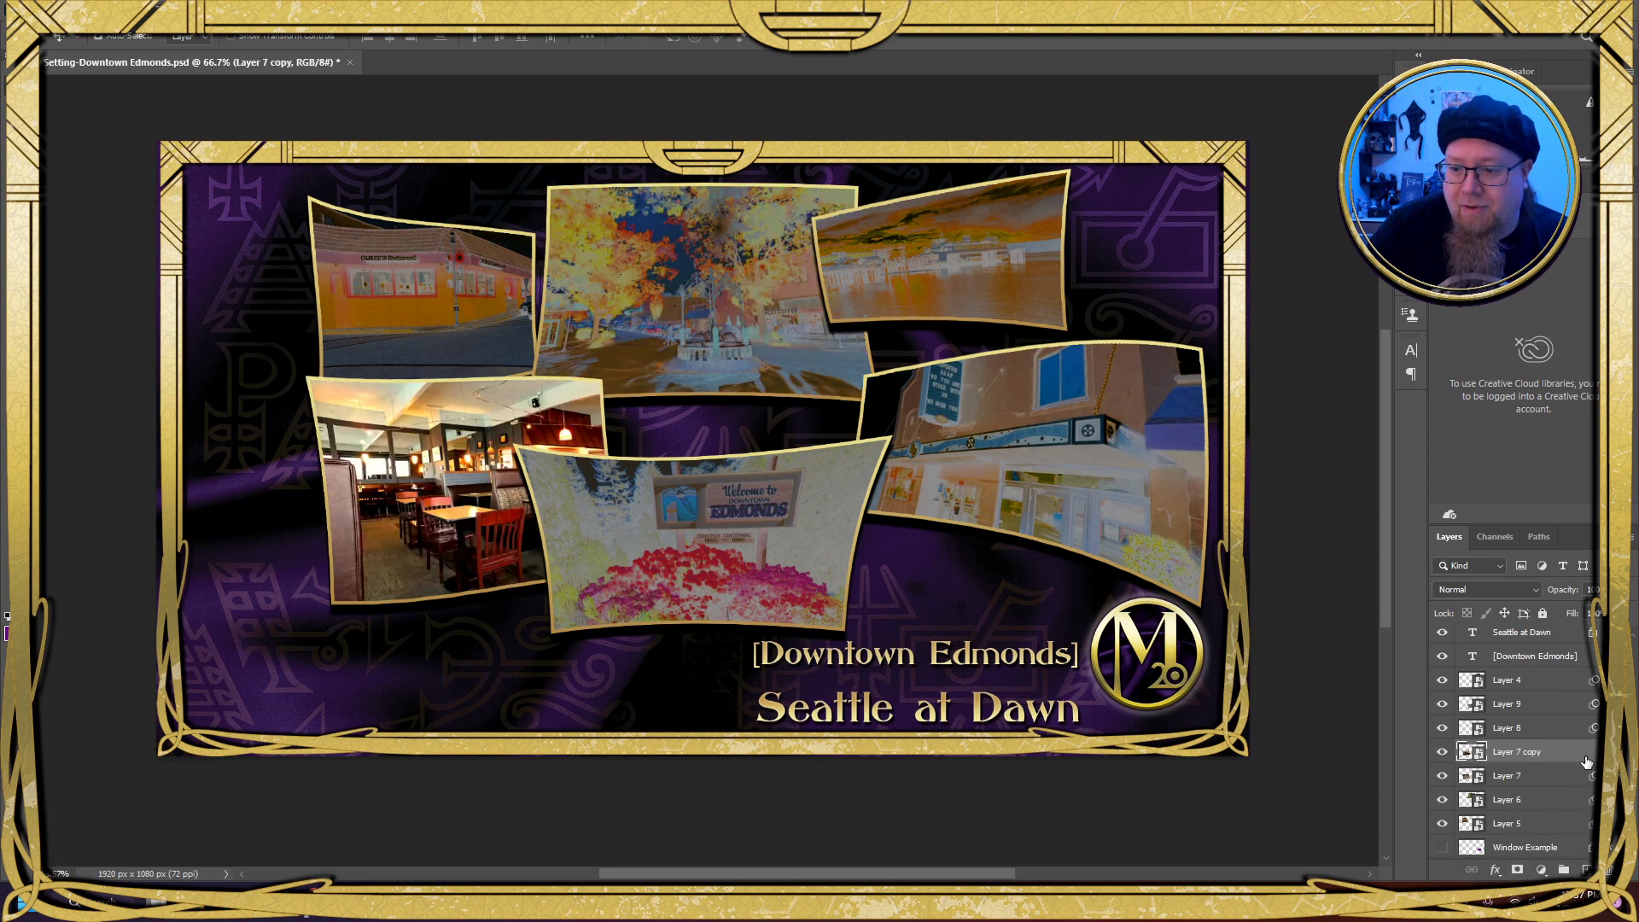
{"action": "left_click", "coordinate": [1609, 870]}
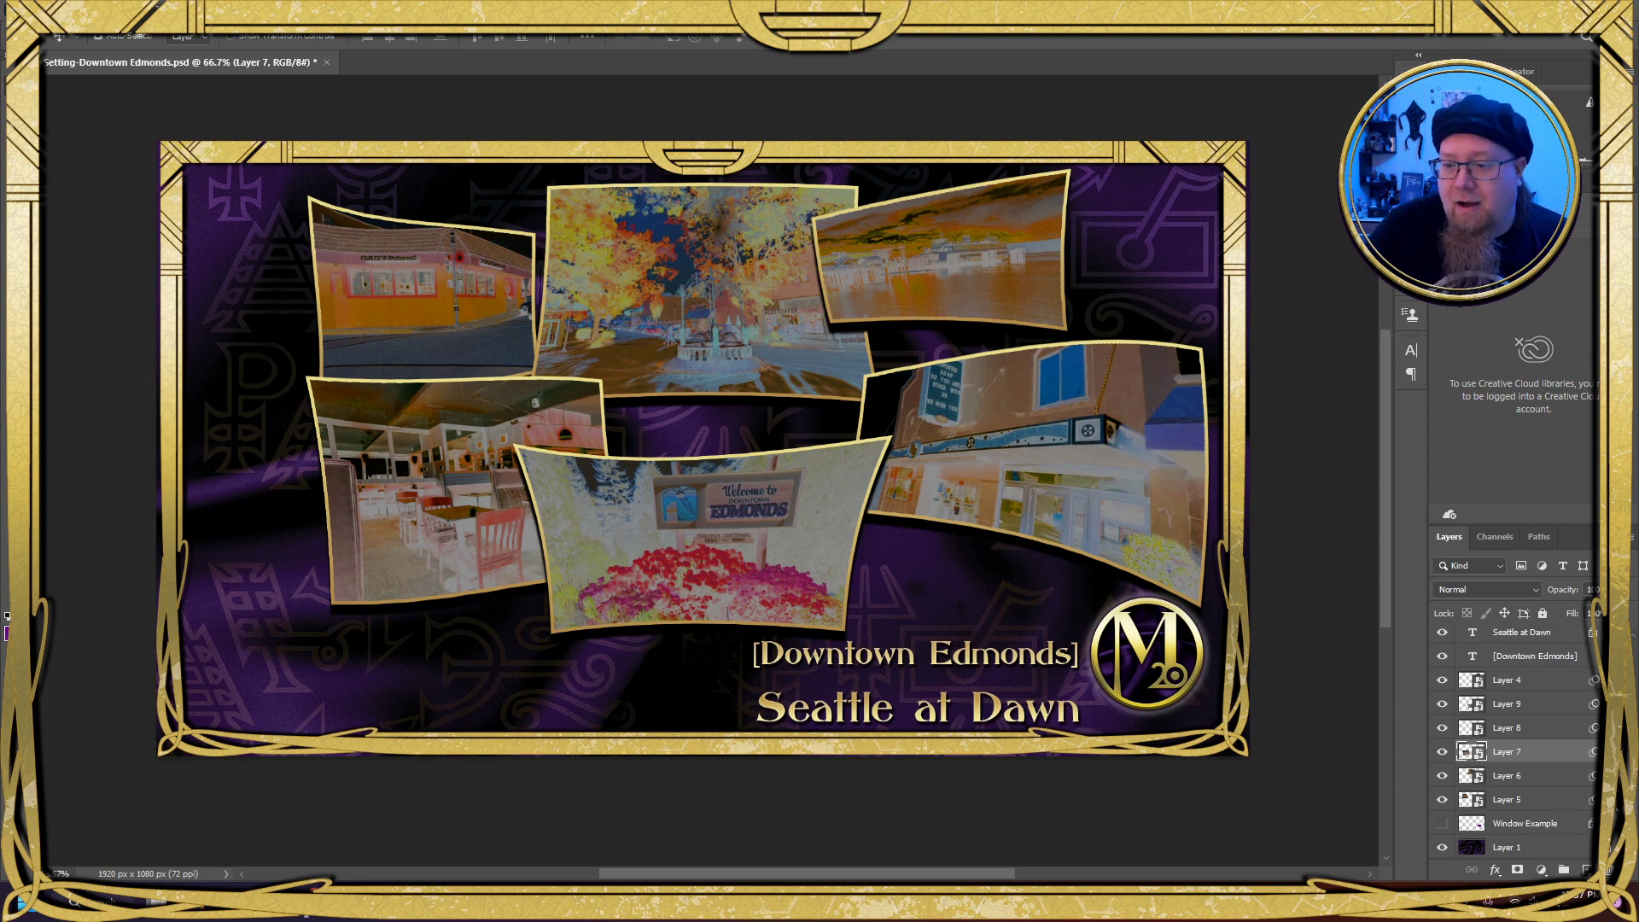
Select the six photo layers, Layer 5 through Layer 4, and expand their effects and smart filters
{"action": "left_click", "coordinate": [1568, 800]}
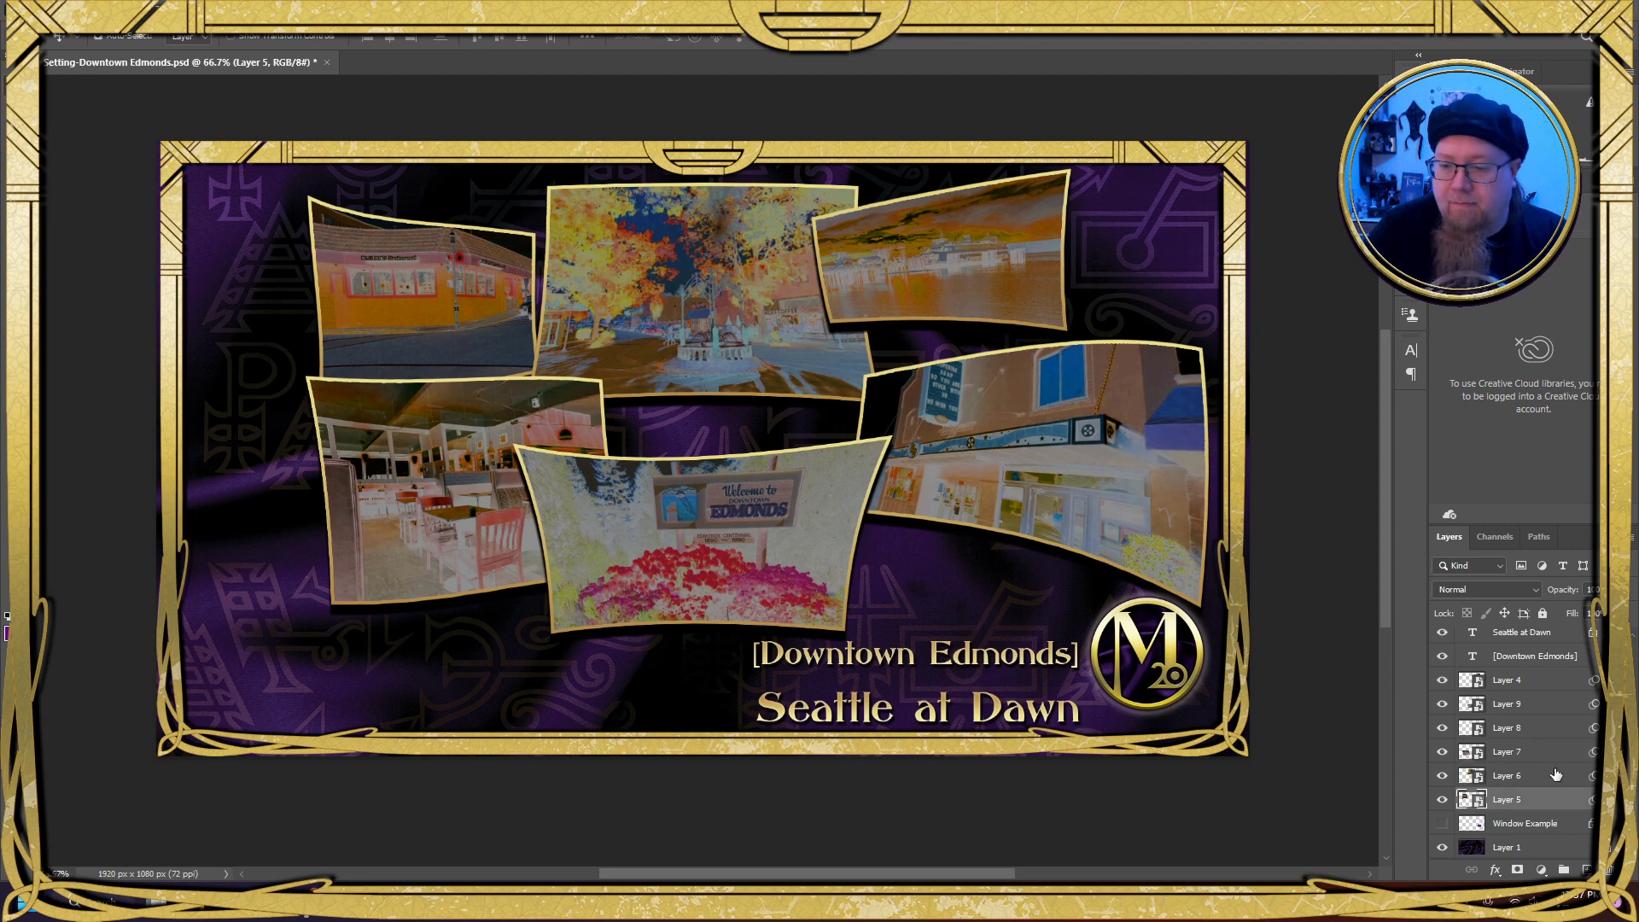
{"action": "left_click", "coordinate": [1550, 687], "text": "shift"}
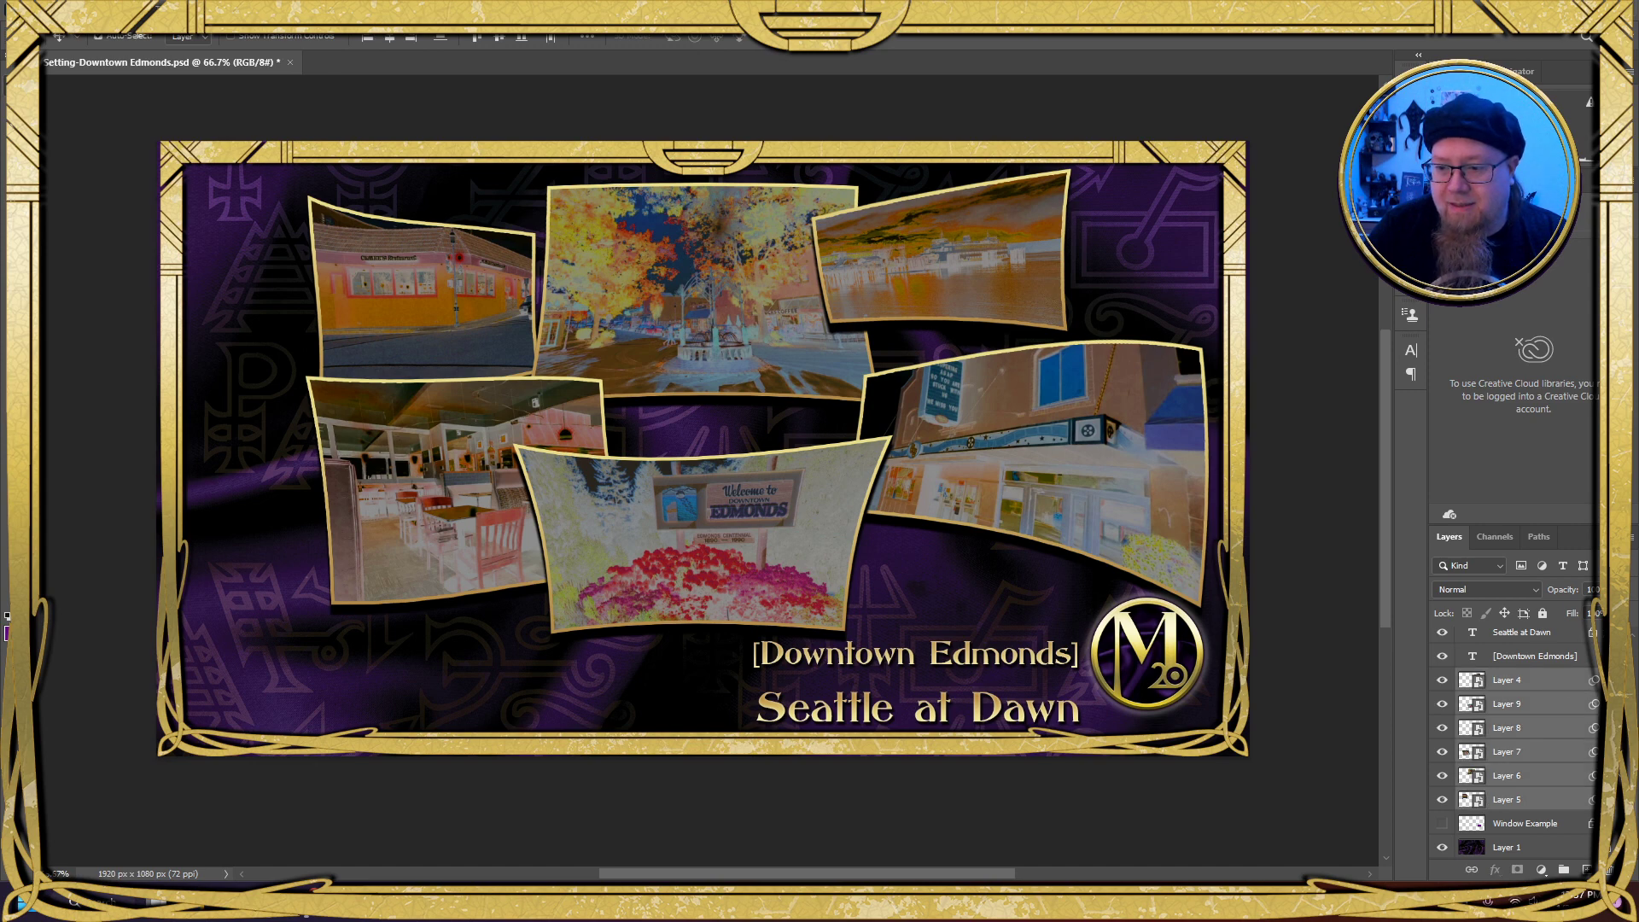
{"action": "left_click", "coordinate": [1613, 680]}
Turn off the smart filters on Layer 5, Layer 6 and Layer 7 so these photos show their original colours
{"action": "scroll", "coordinate": [1559, 699], "scroll_direction": "down", "scroll_amount": 5}
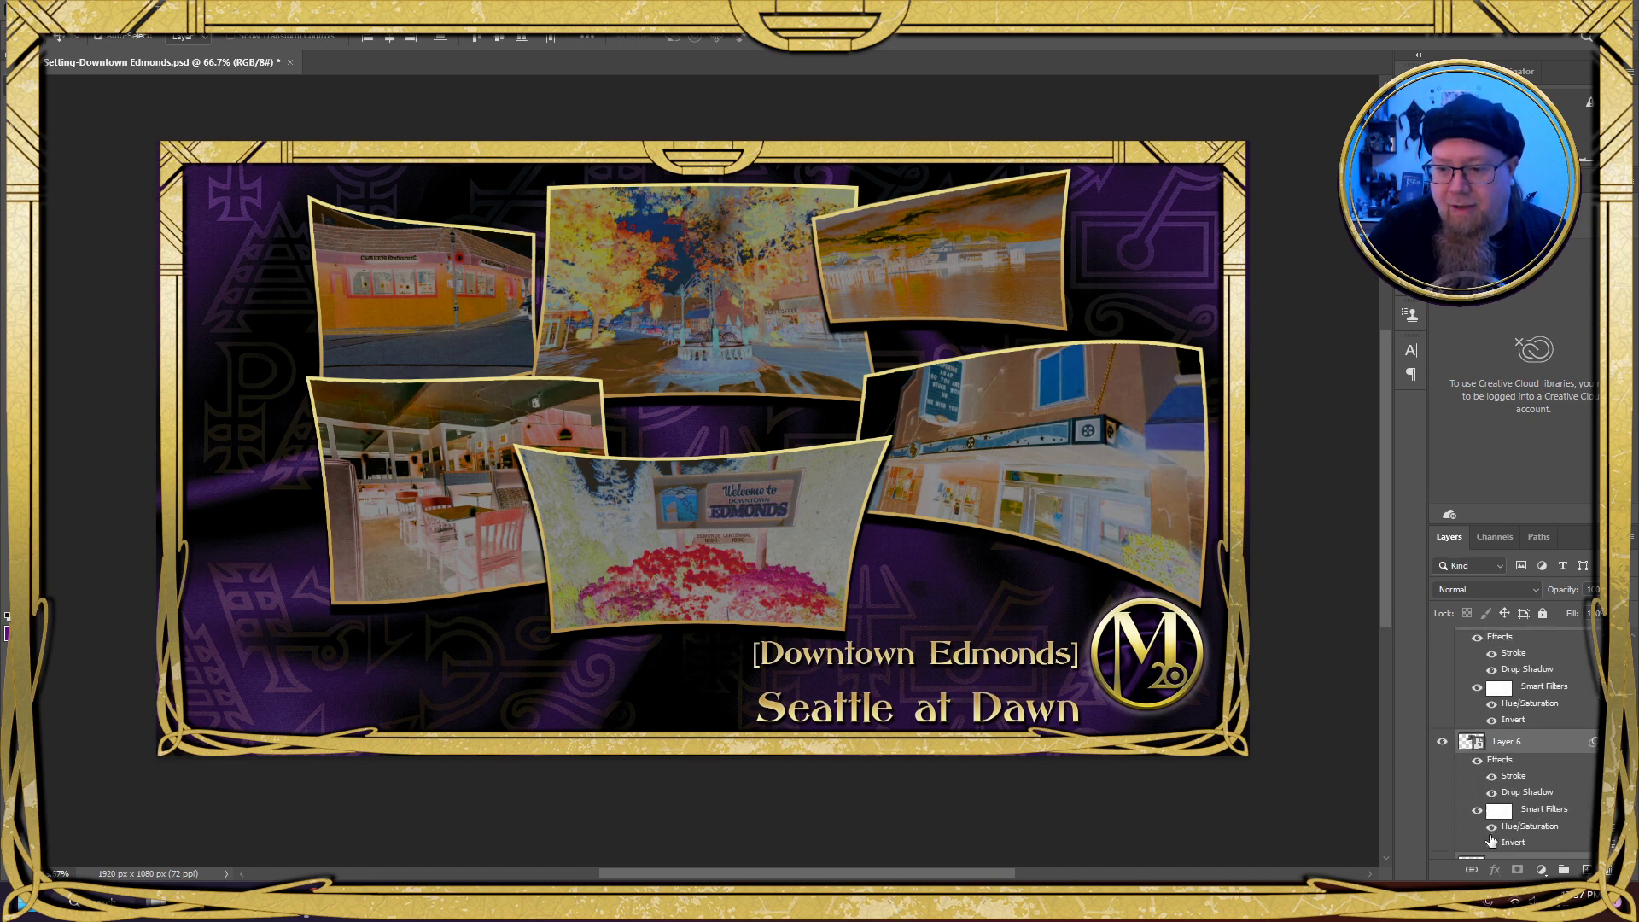
{"action": "scroll", "coordinate": [1492, 841], "scroll_direction": "down", "scroll_amount": 3}
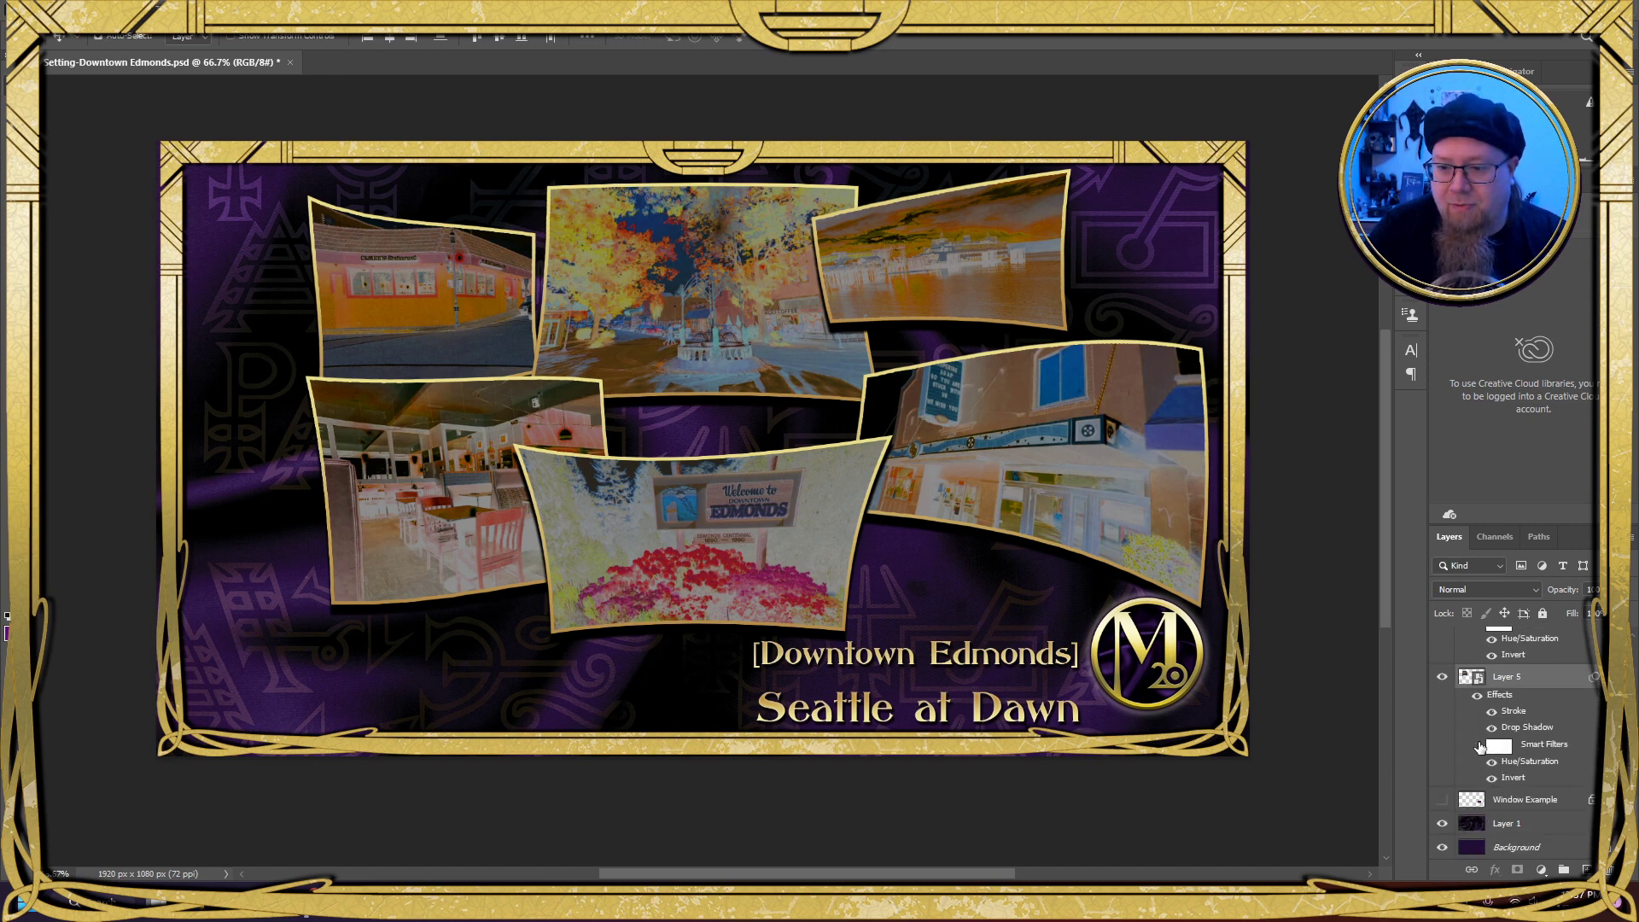
{"action": "left_click", "coordinate": [1479, 746]}
{"action": "scroll", "coordinate": [1480, 747], "scroll_direction": "up", "scroll_amount": 3}
{"action": "left_click", "coordinate": [1479, 696]}
{"action": "scroll", "coordinate": [1482, 702], "scroll_direction": "up", "scroll_amount": 2}
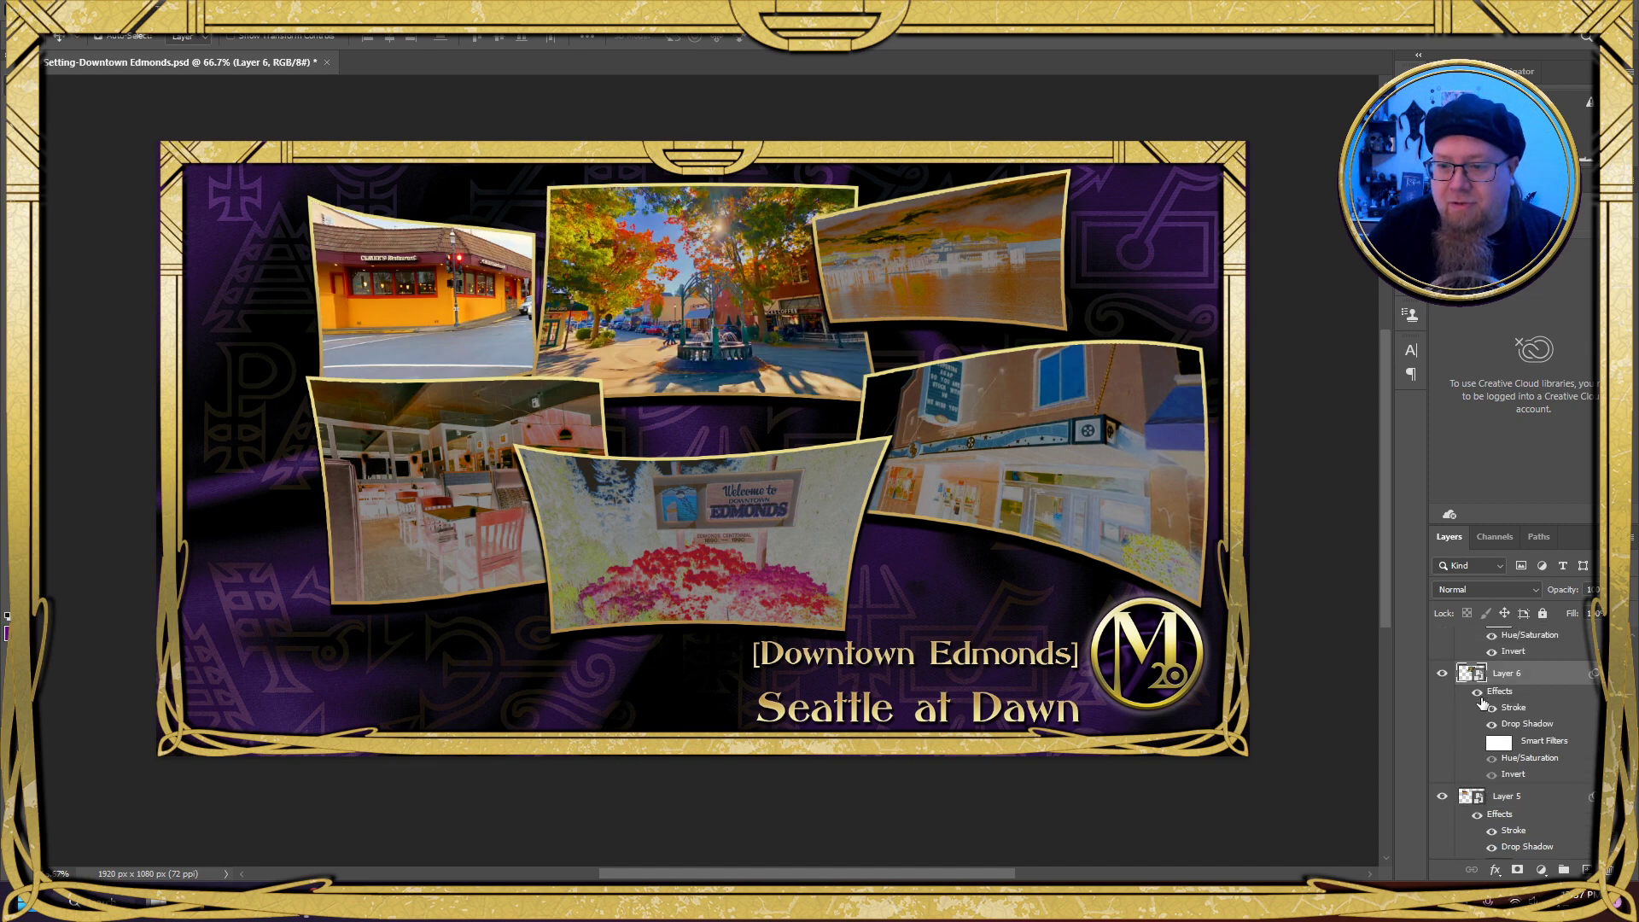
{"action": "scroll", "coordinate": [1483, 701], "scroll_direction": "up", "scroll_amount": 2}
{"action": "left_click", "coordinate": [1478, 668]}
{"action": "scroll", "coordinate": [1487, 680], "scroll_direction": "up", "scroll_amount": 2}
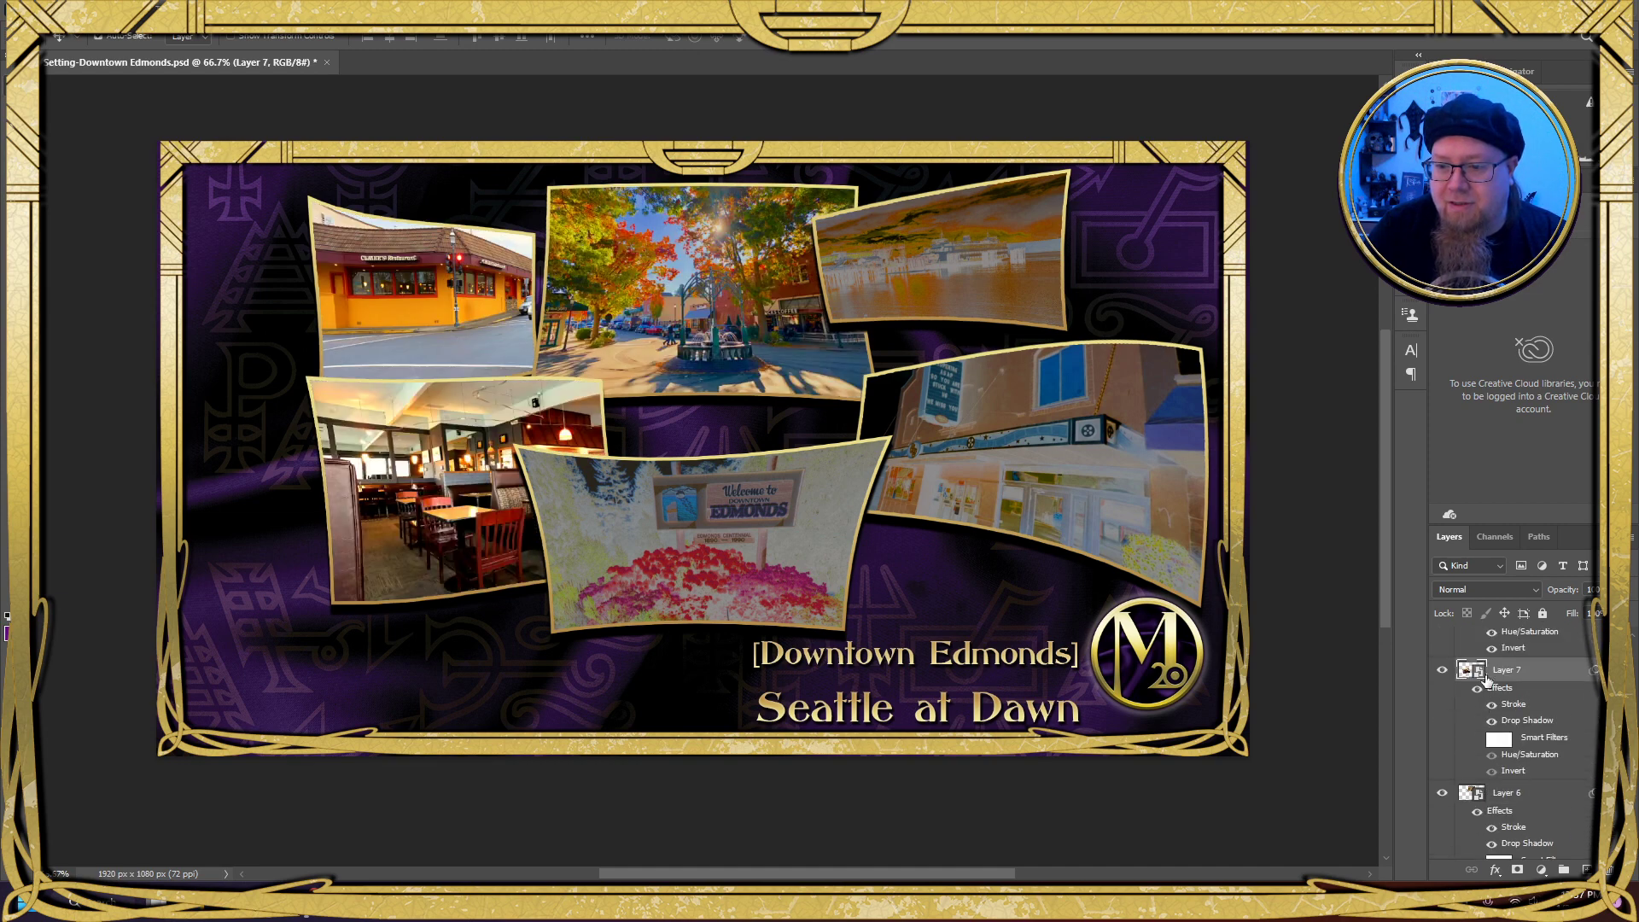
Turn off the smart filters on Layer 8, Layer 9 and Layer 4 as well
{"action": "scroll", "coordinate": [1487, 681], "scroll_direction": "up", "scroll_amount": 2}
{"action": "left_click", "coordinate": [1474, 672]}
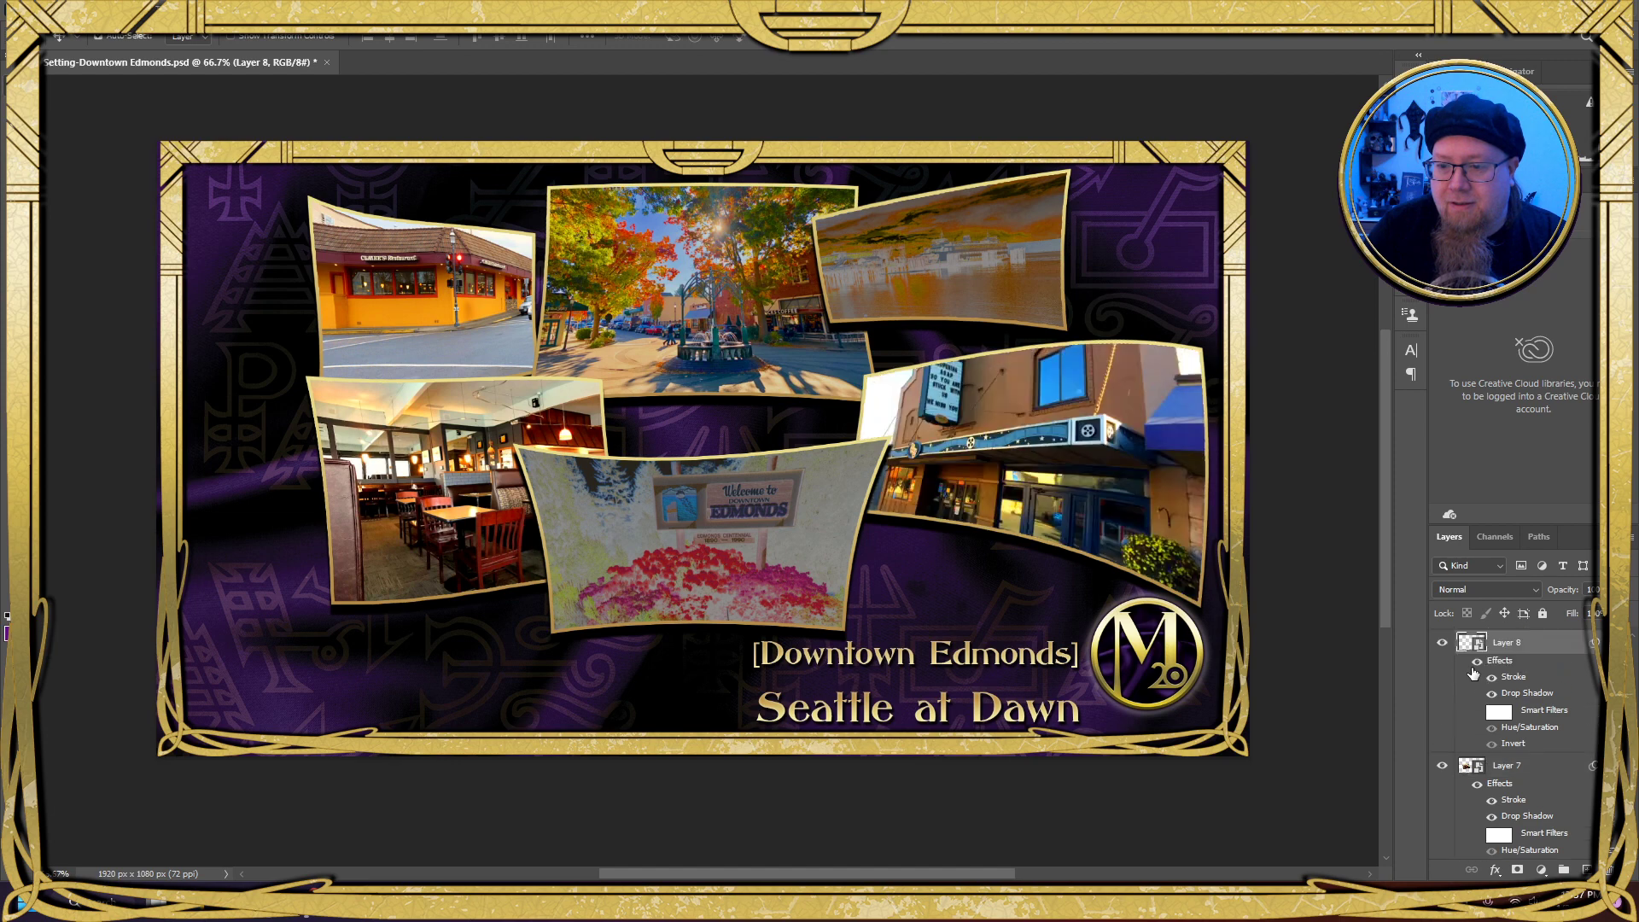
{"action": "scroll", "coordinate": [1474, 672], "scroll_direction": "up", "scroll_amount": 2}
{"action": "left_click", "coordinate": [1476, 672]}
{"action": "scroll", "coordinate": [1475, 662], "scroll_direction": "up", "scroll_amount": 2}
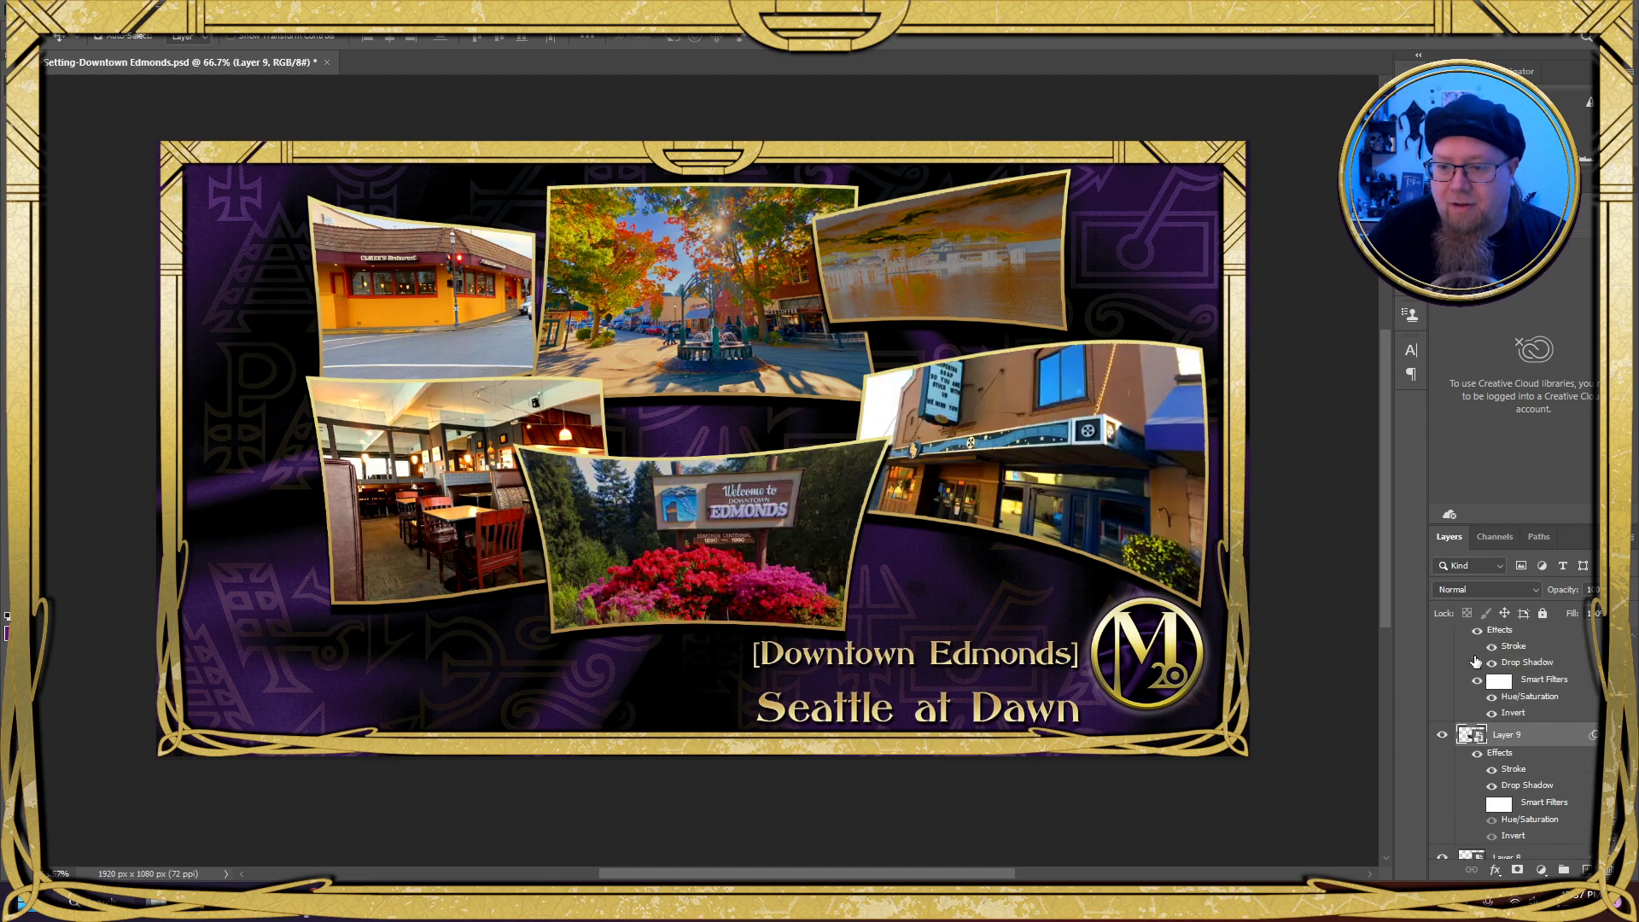
{"action": "left_click", "coordinate": [1478, 681]}
{"action": "scroll", "coordinate": [1480, 689], "scroll_direction": "up", "scroll_amount": 2}
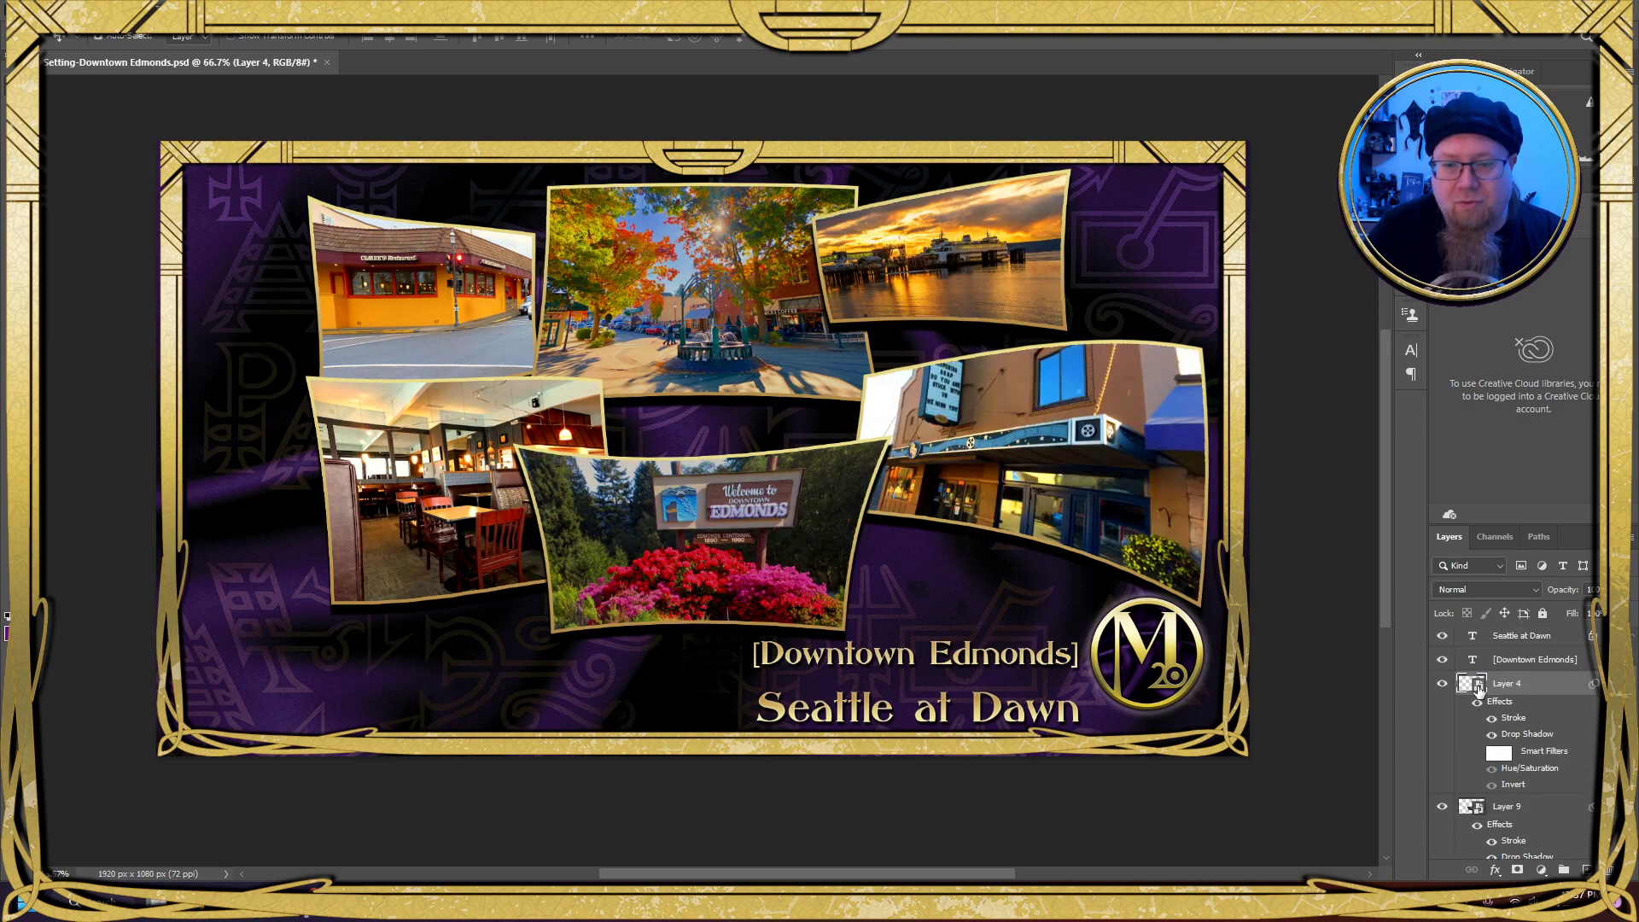
Collapse the effects and smart filter lists of the six photo layers and save the document
{"action": "left_click", "coordinate": [1608, 683]}
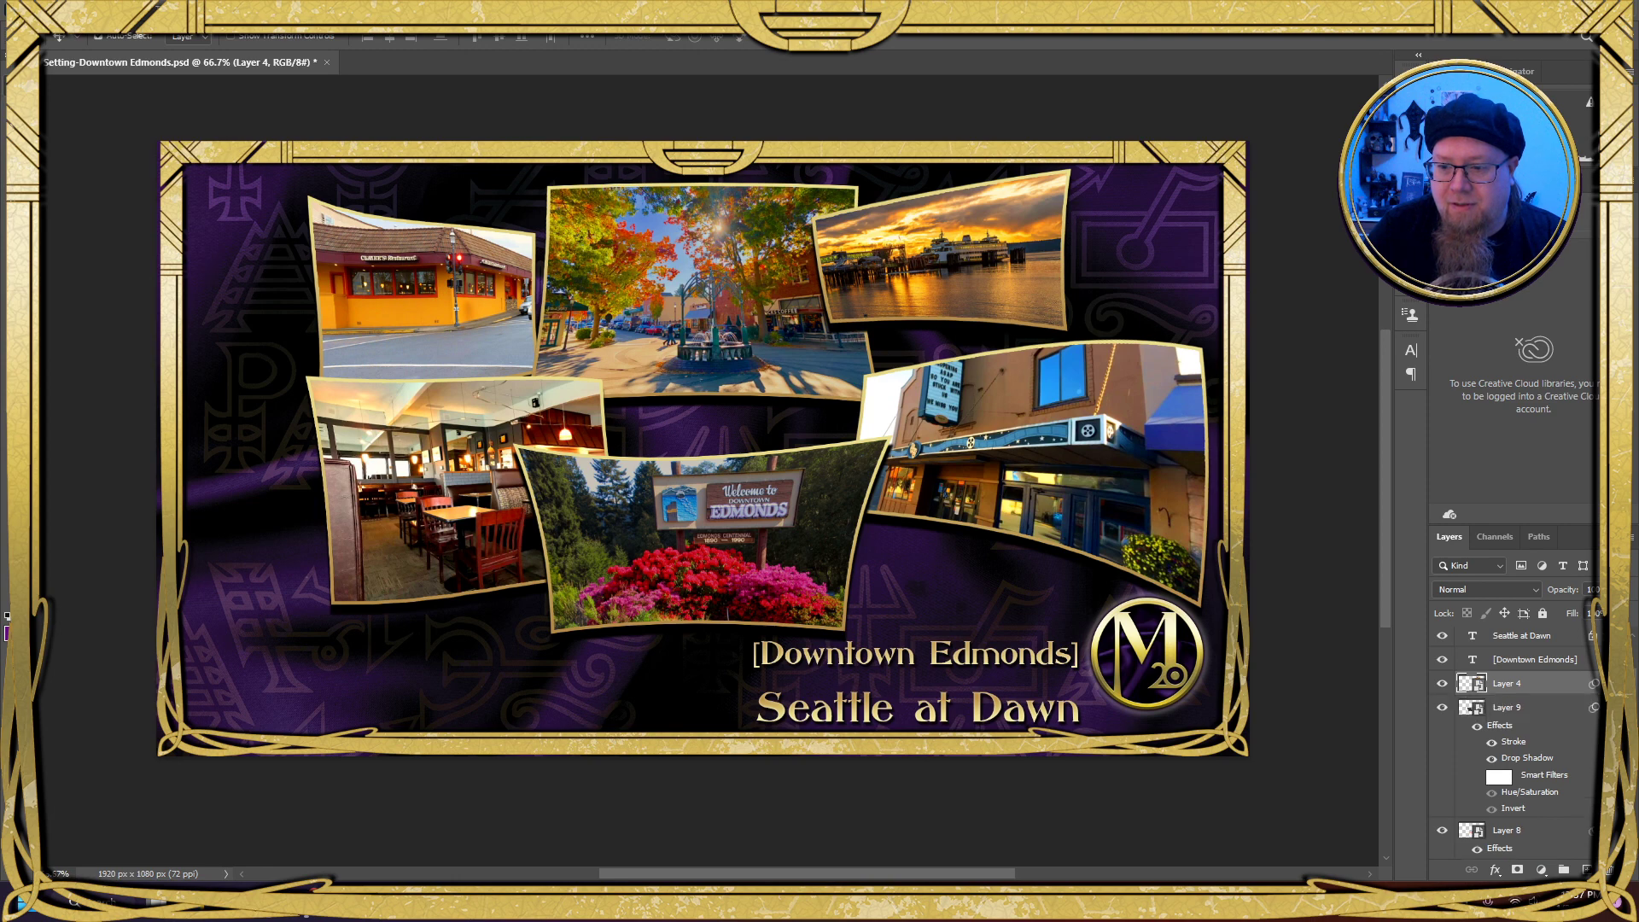
{"action": "scroll", "coordinate": [1571, 759], "scroll_direction": "down", "scroll_amount": 5}
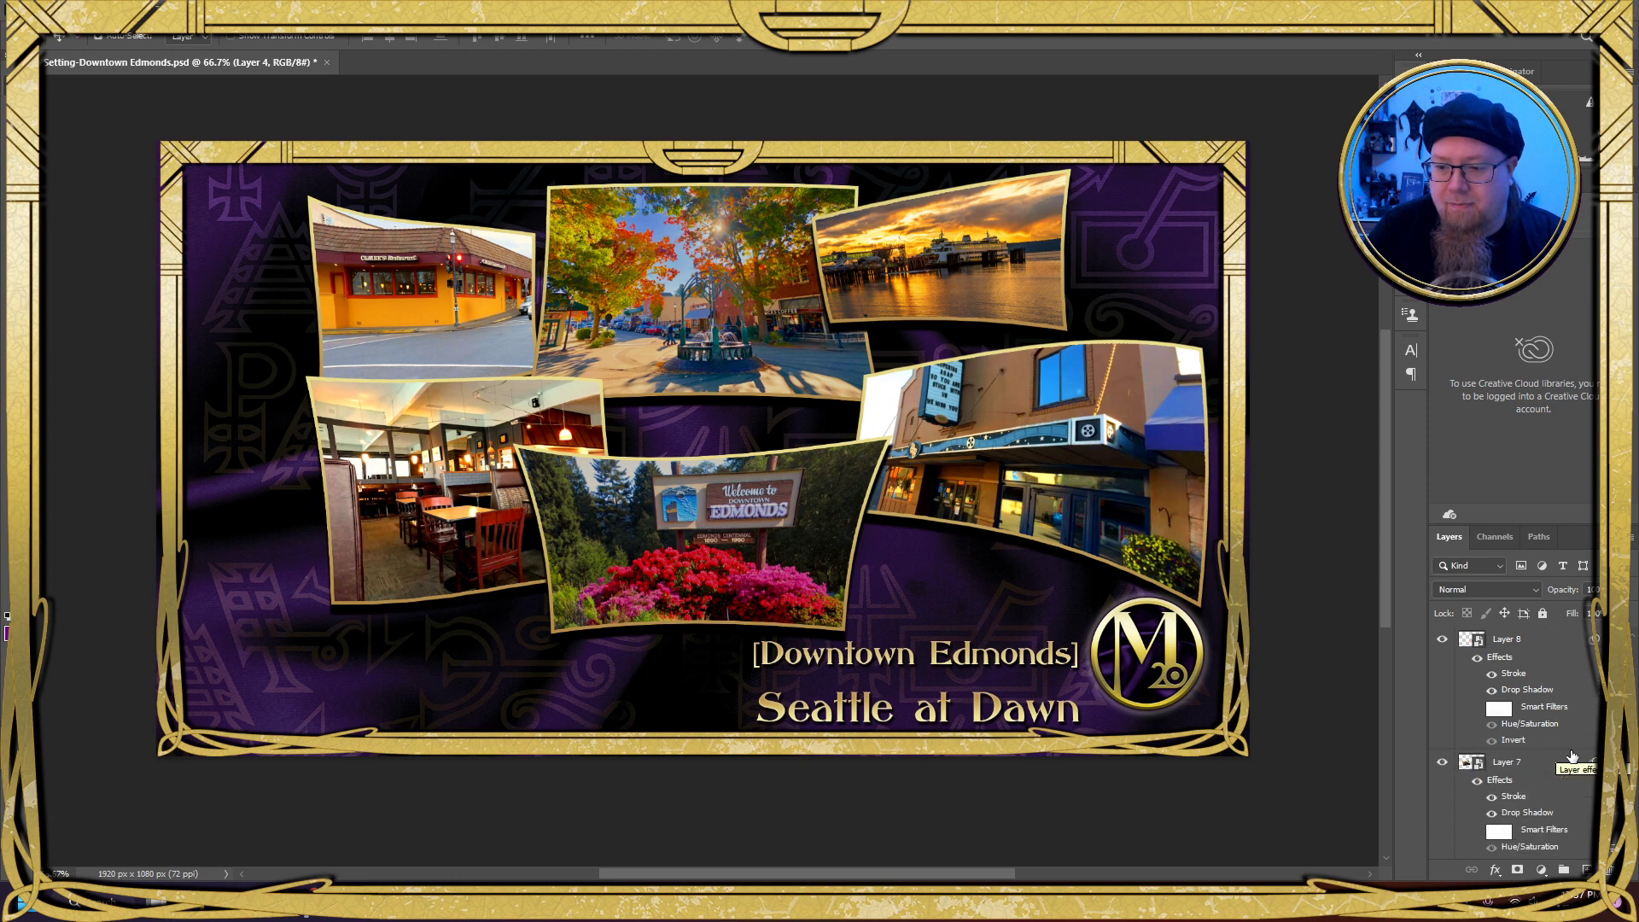
{"action": "scroll", "coordinate": [1571, 758], "scroll_direction": "down", "scroll_amount": 2}
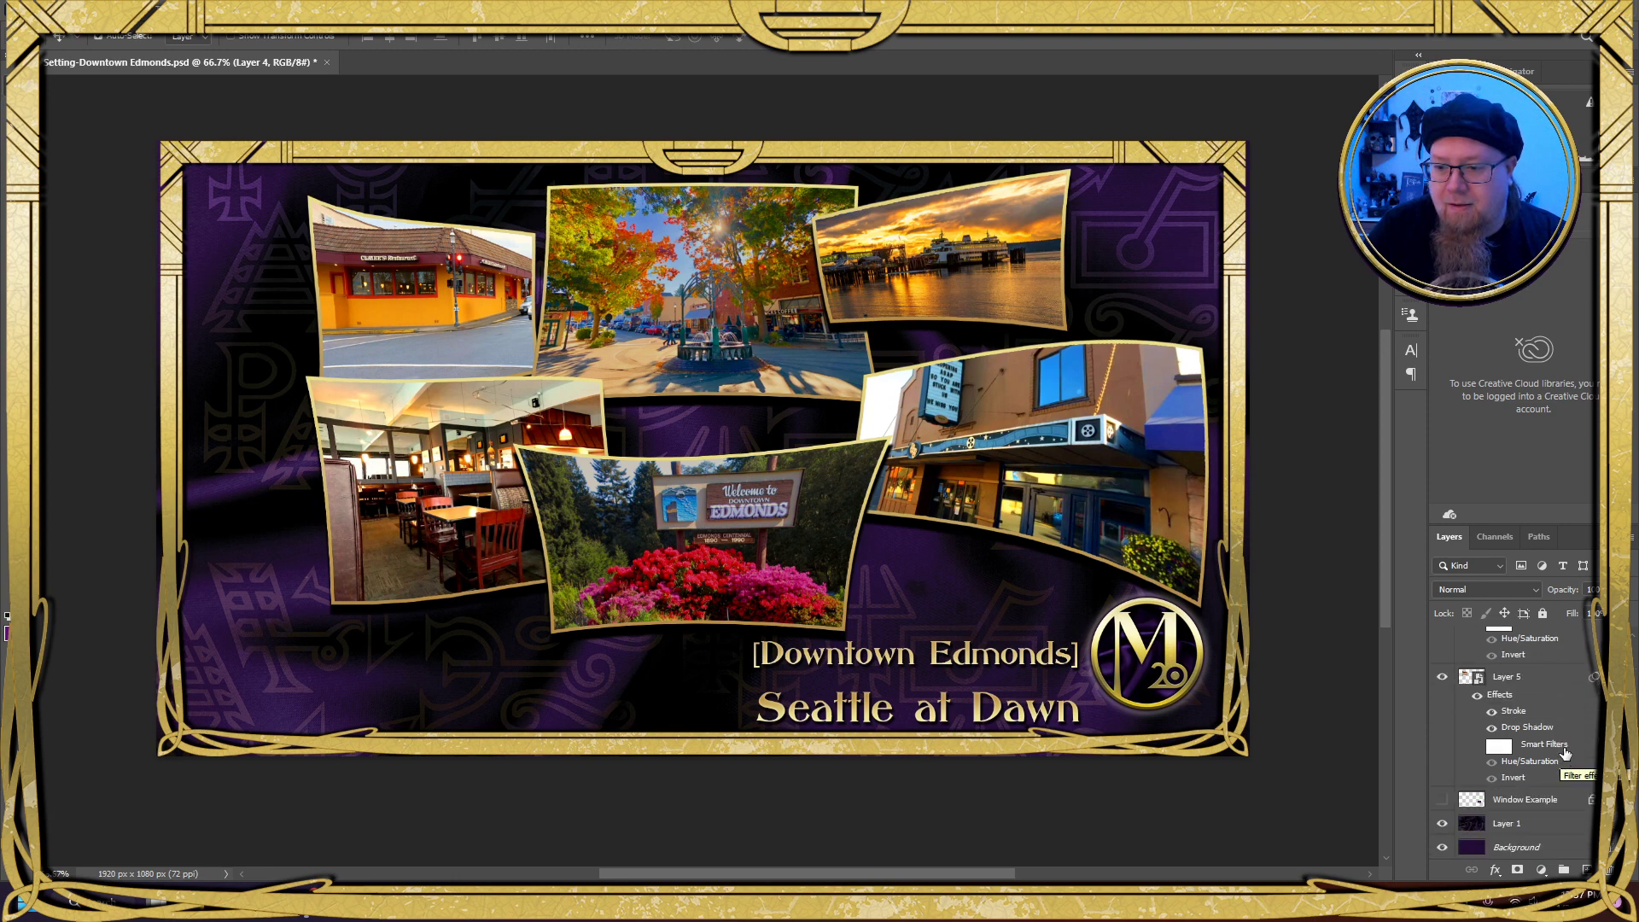
{"action": "left_click", "coordinate": [1550, 682], "text": "shift"}
{"action": "left_click", "coordinate": [1593, 677]}
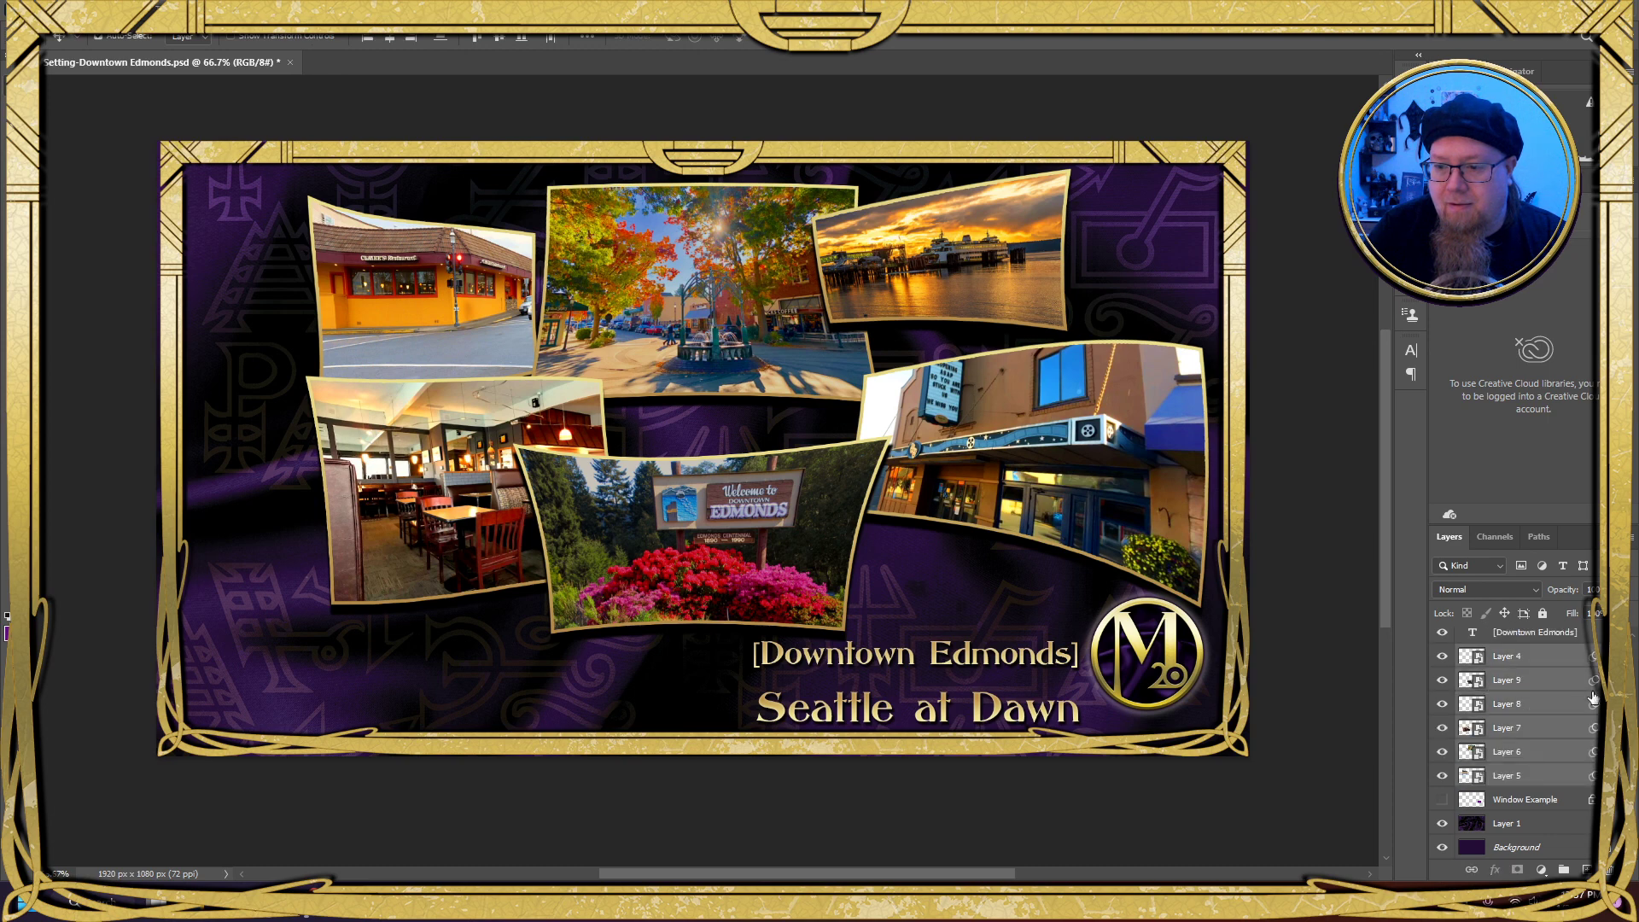
{"action": "left_click", "coordinate": [1537, 803]}
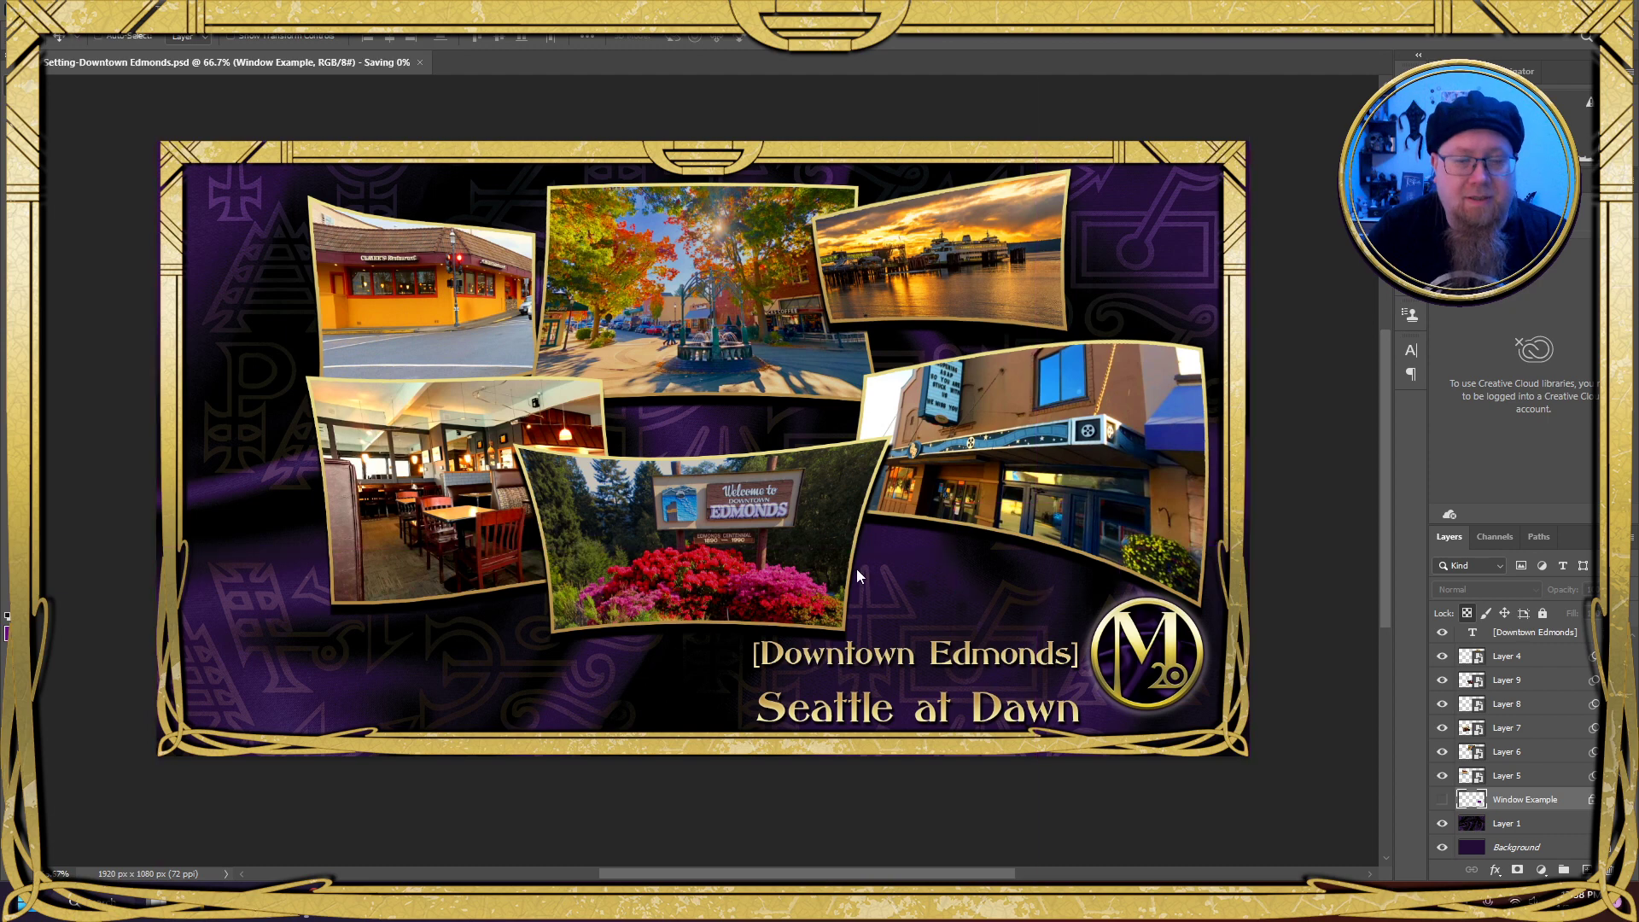
{"action": "key", "text": "ctrl+s"}
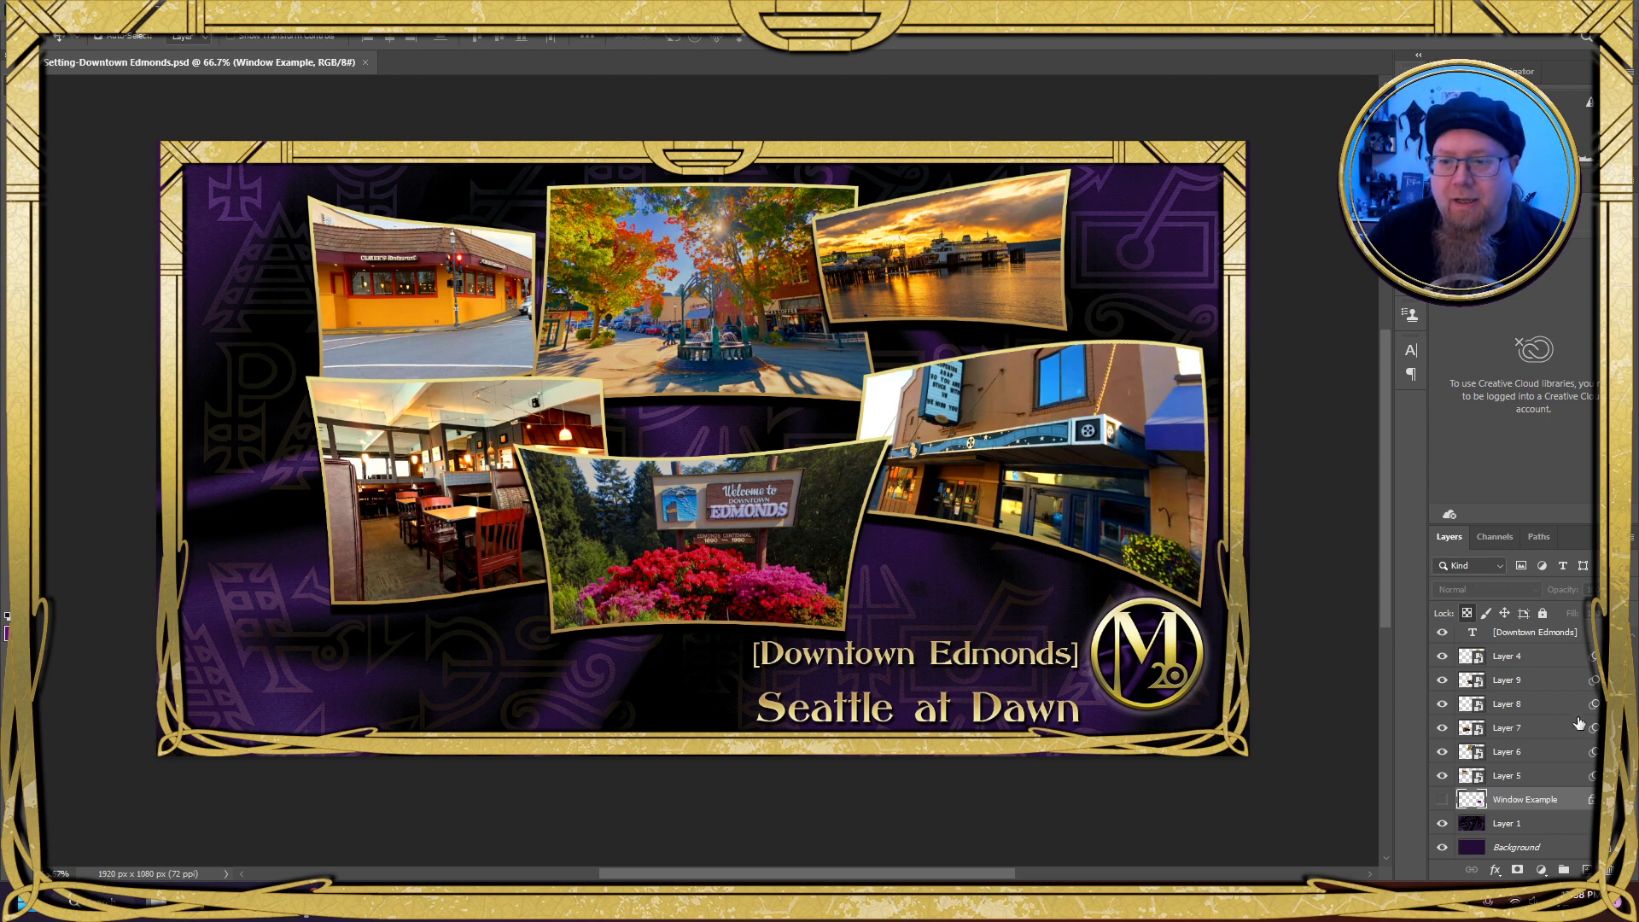
Hide the Mage Border, Layer 3, the Seattle at Dawn text and the patterned Layer 1
{"action": "scroll", "coordinate": [1579, 723], "scroll_direction": "up", "scroll_amount": 3}
{"action": "left_click", "coordinate": [1443, 639]}
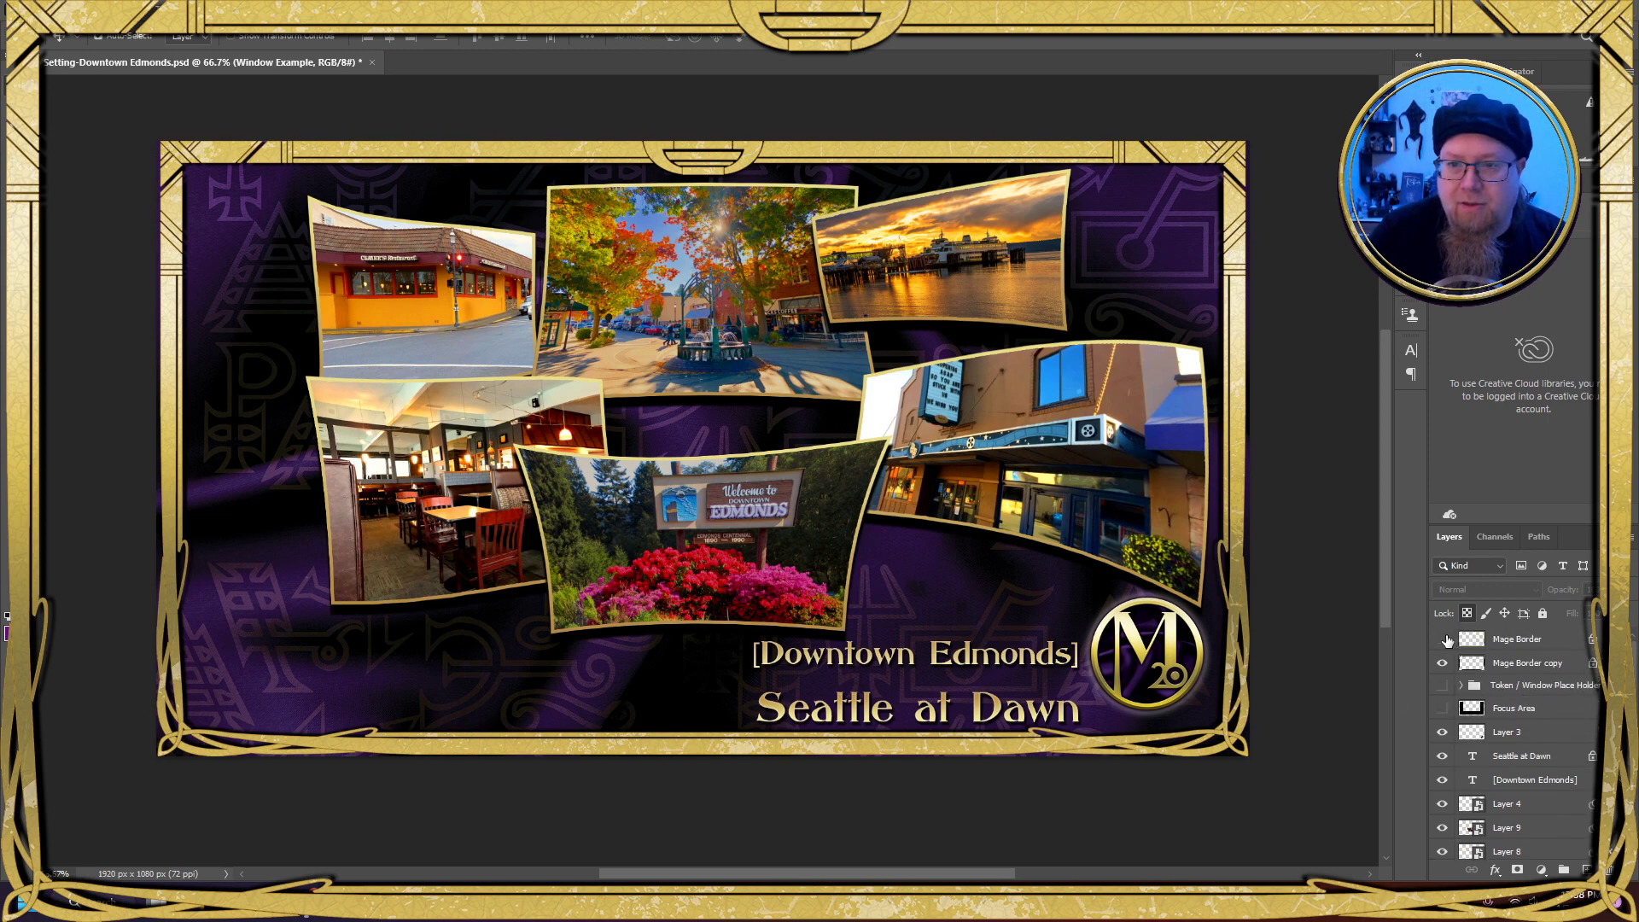
{"action": "left_click", "coordinate": [1443, 732]}
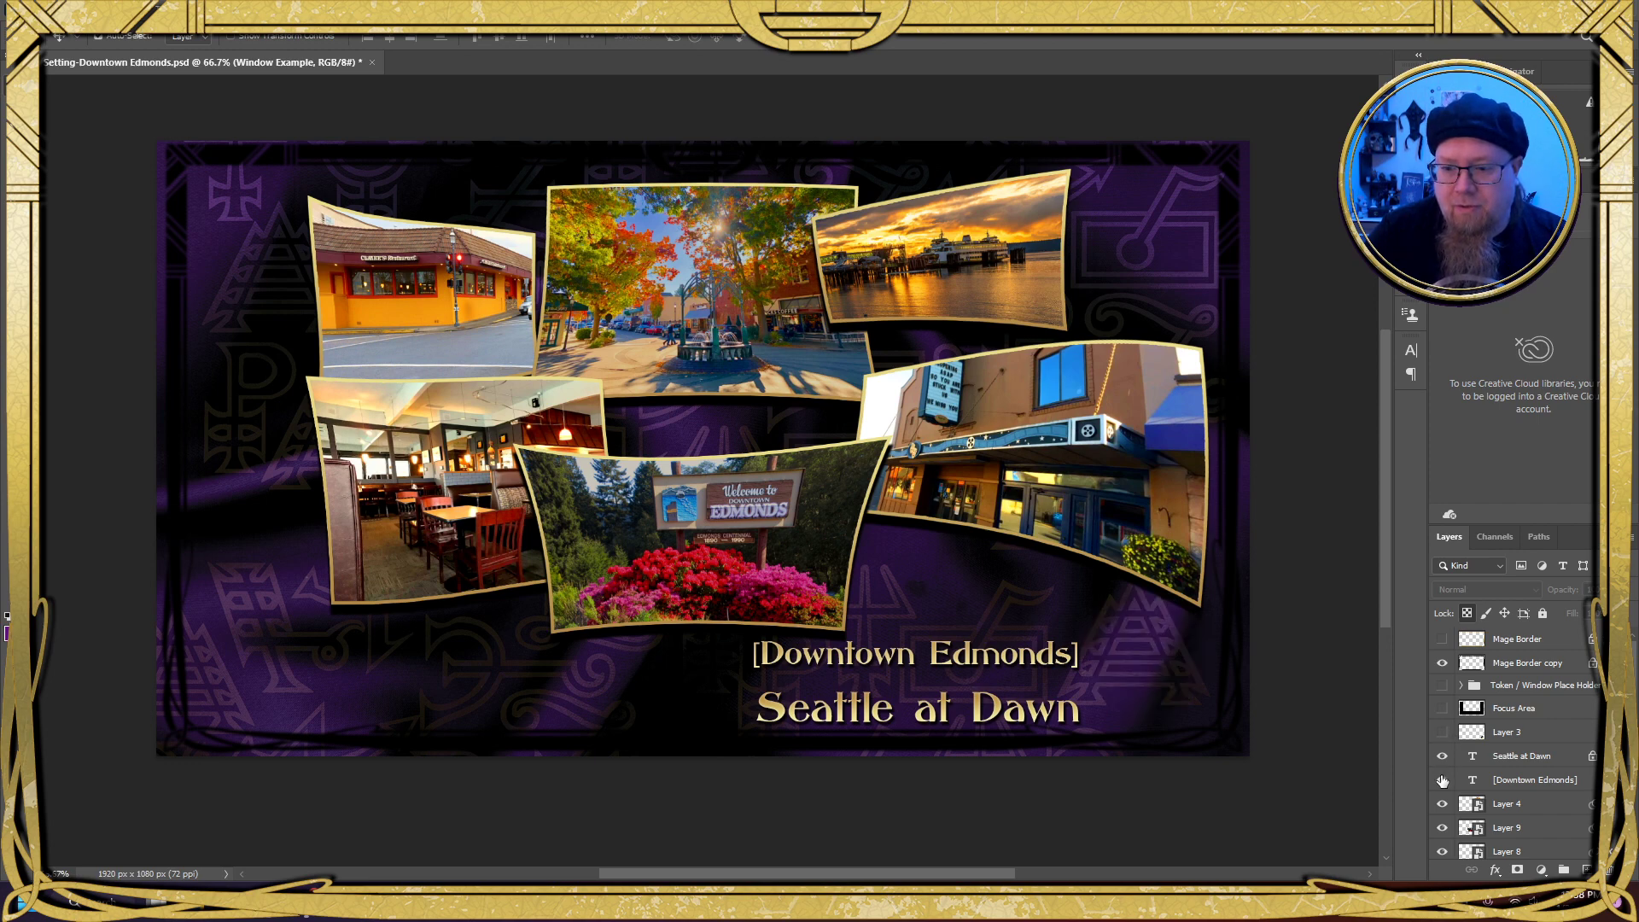
{"action": "left_click", "coordinate": [1442, 757]}
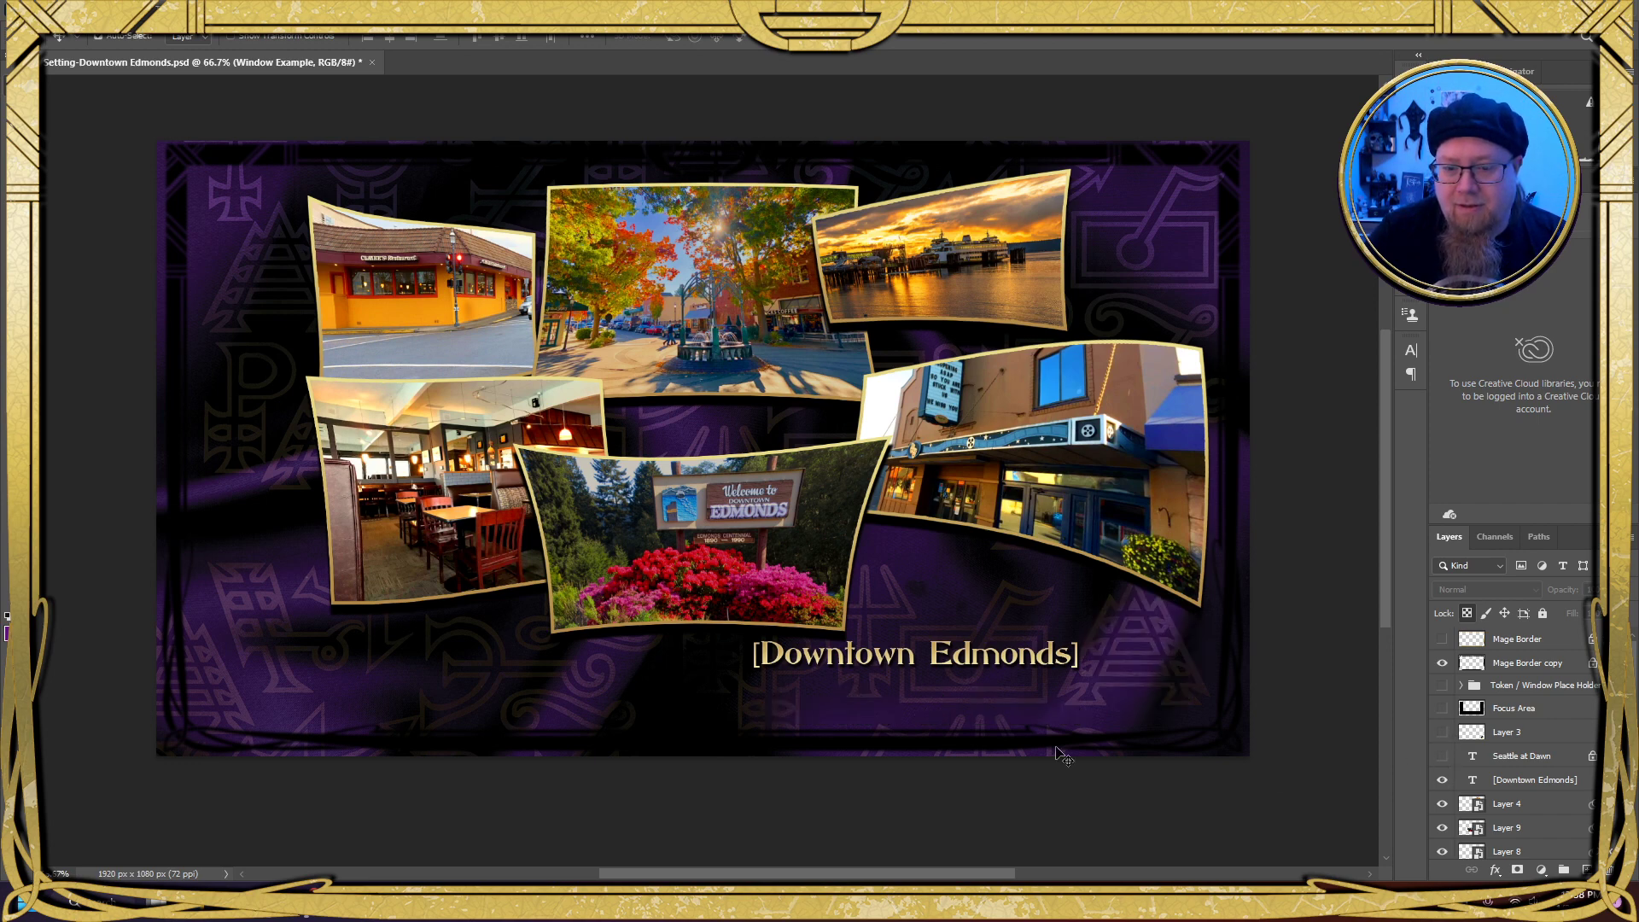
{"action": "scroll", "coordinate": [1489, 749], "scroll_direction": "down", "scroll_amount": 3}
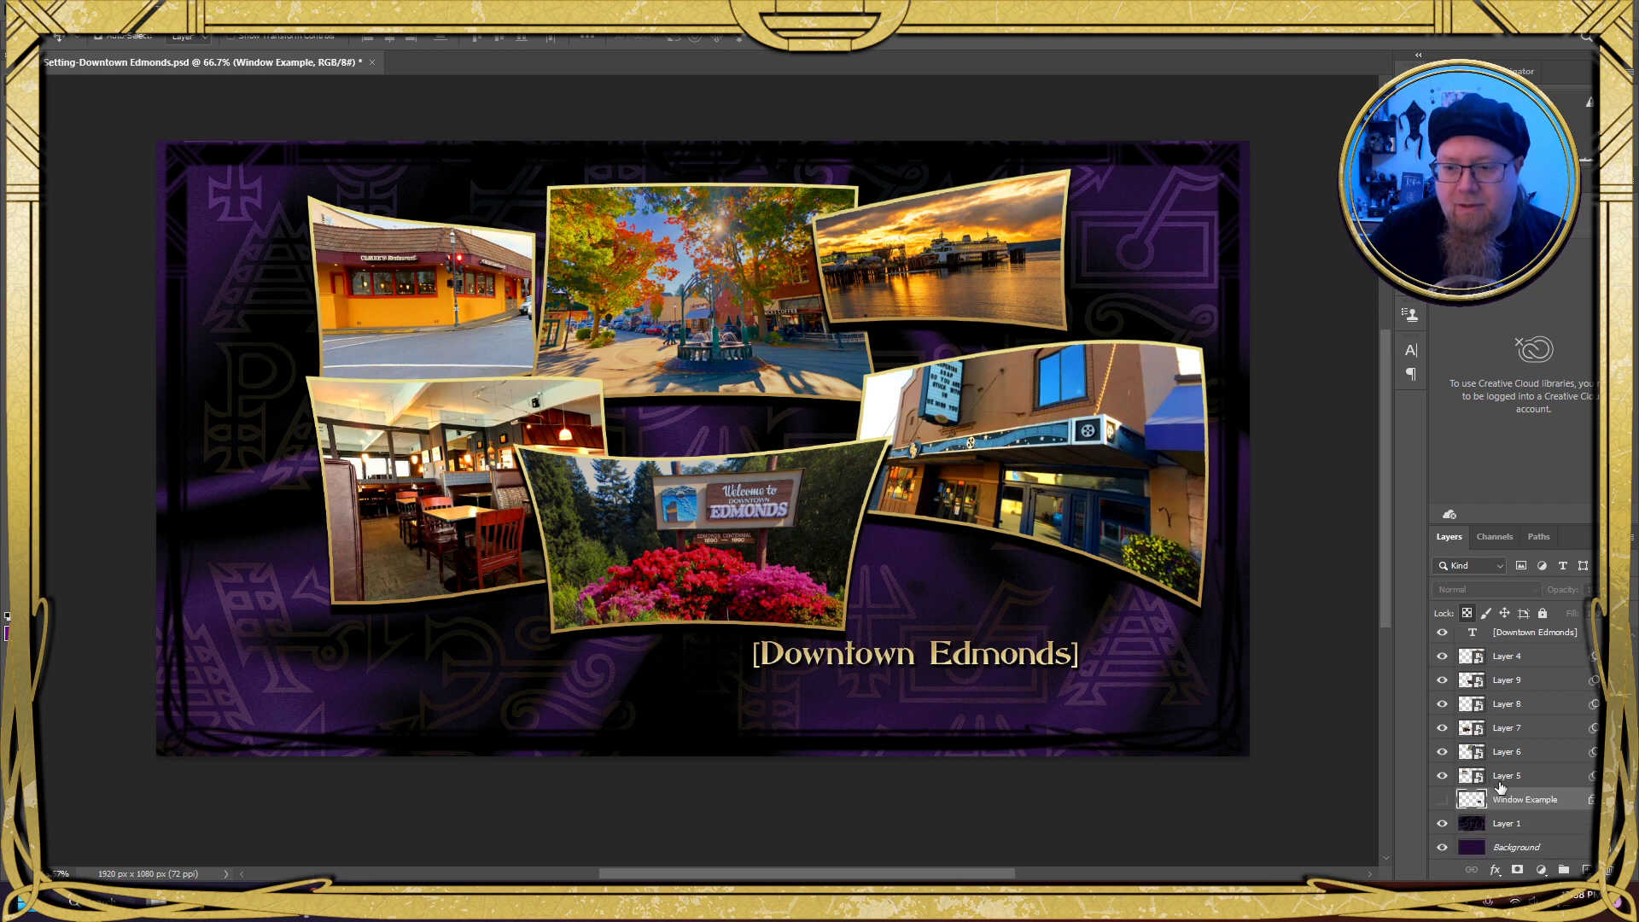
{"action": "left_click", "coordinate": [1442, 823]}
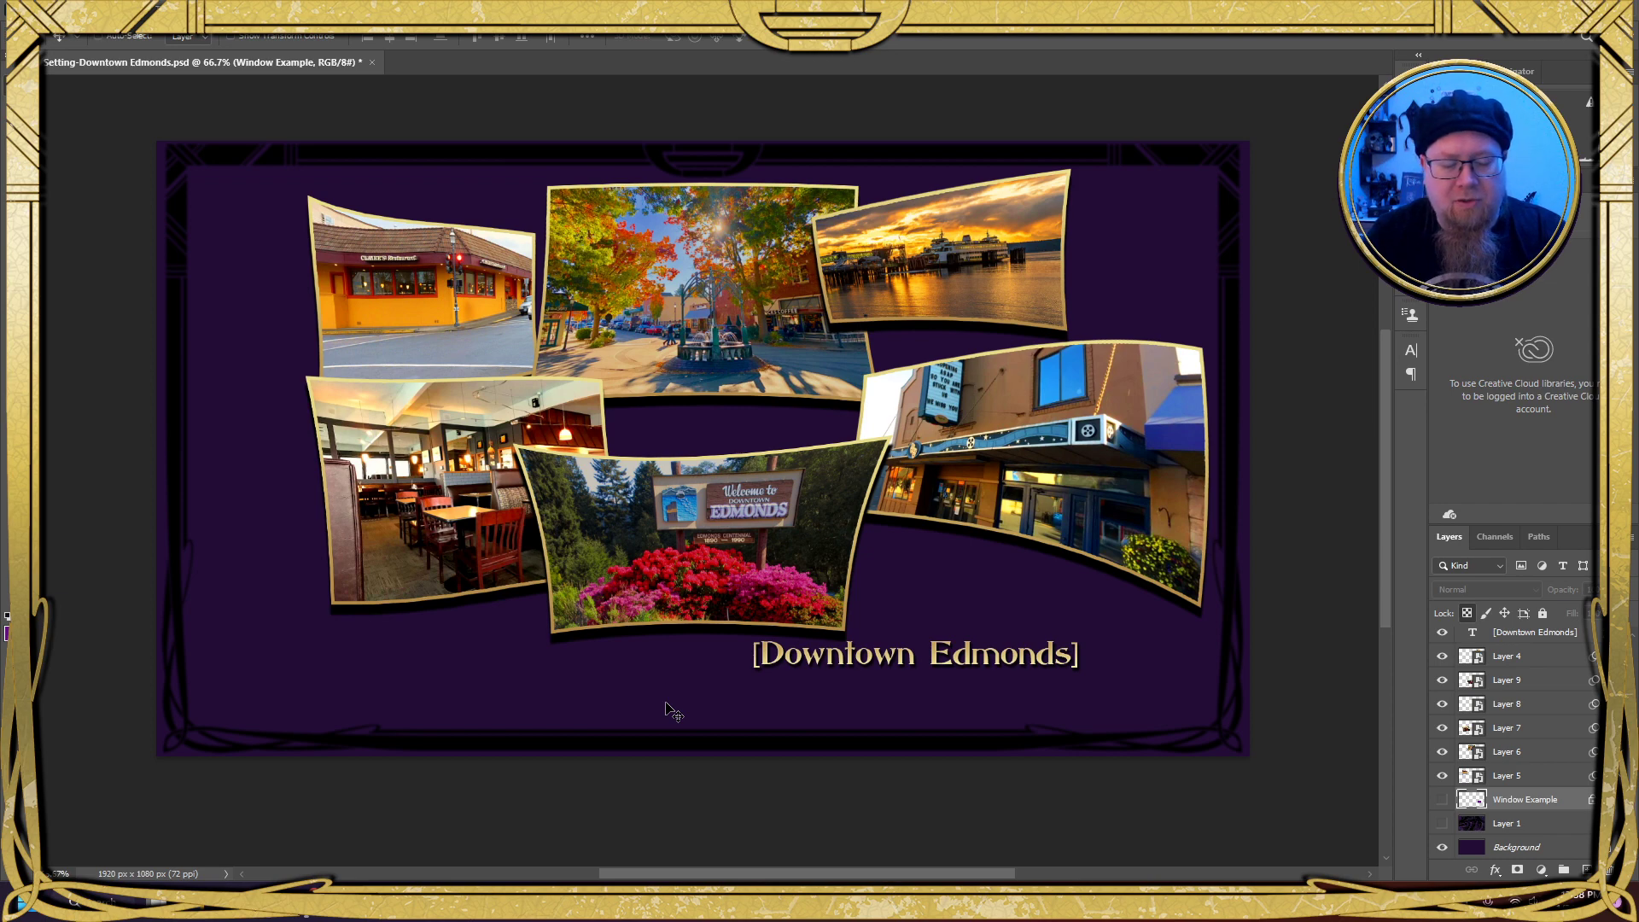
Export the original-colour collage for web as a PNG-24 without transparency, saved as Setting-Downtown-Edmonds.png in Setting Pages
{"action": "key", "text": "ctrl"}
{"action": "key", "text": "ctrl+alt+shift+s"}
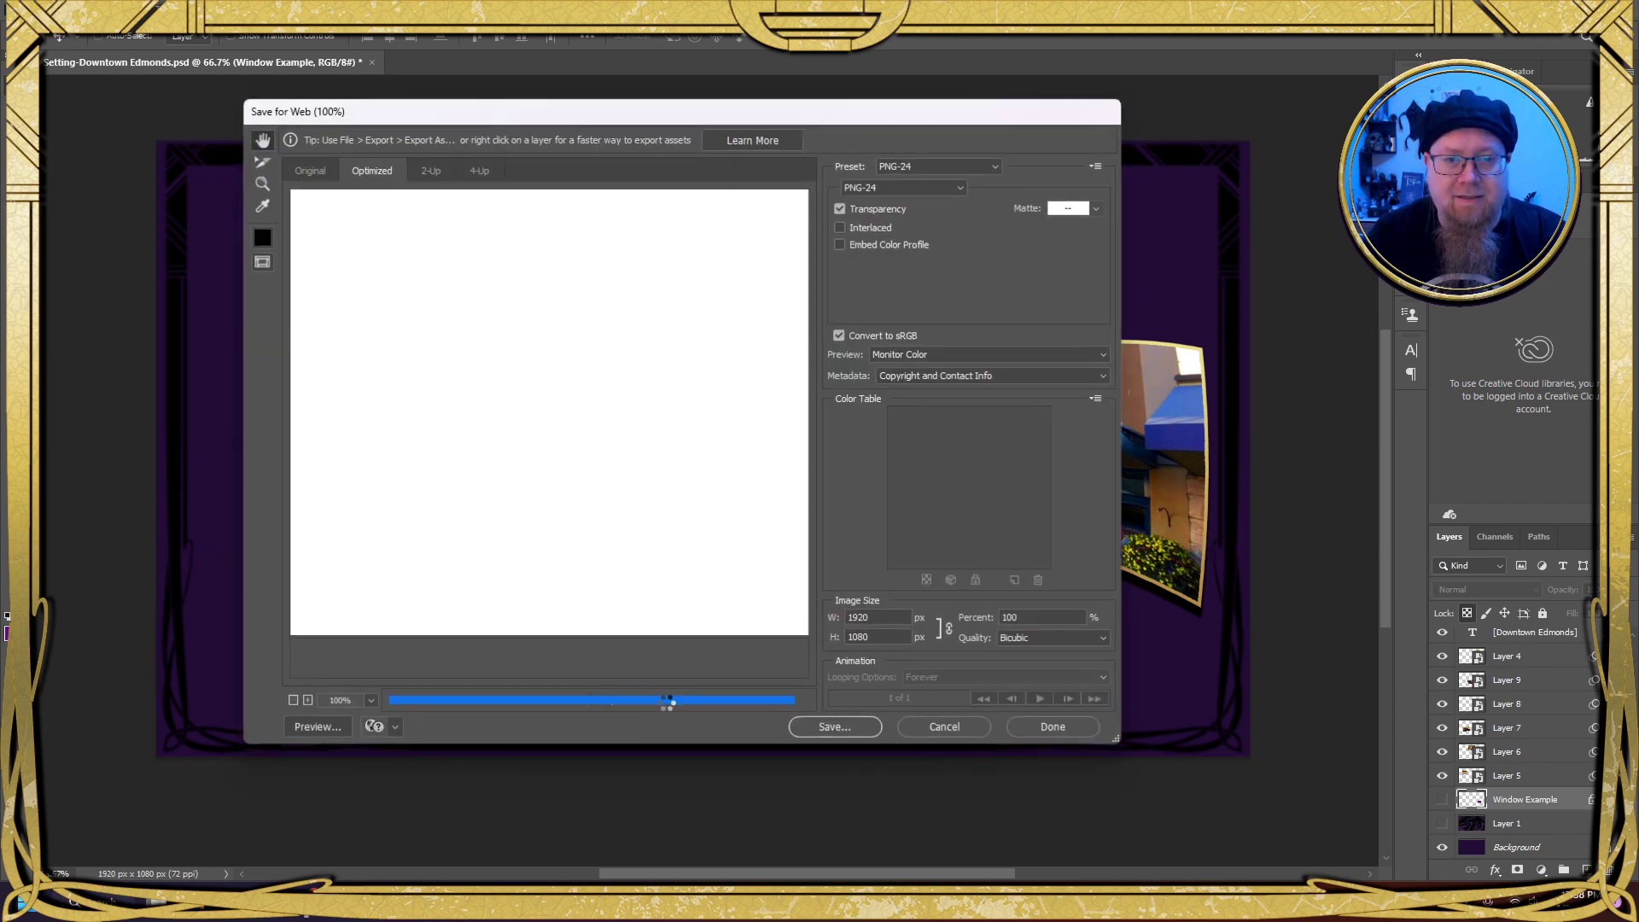
{"action": "left_click", "coordinate": [871, 210]}
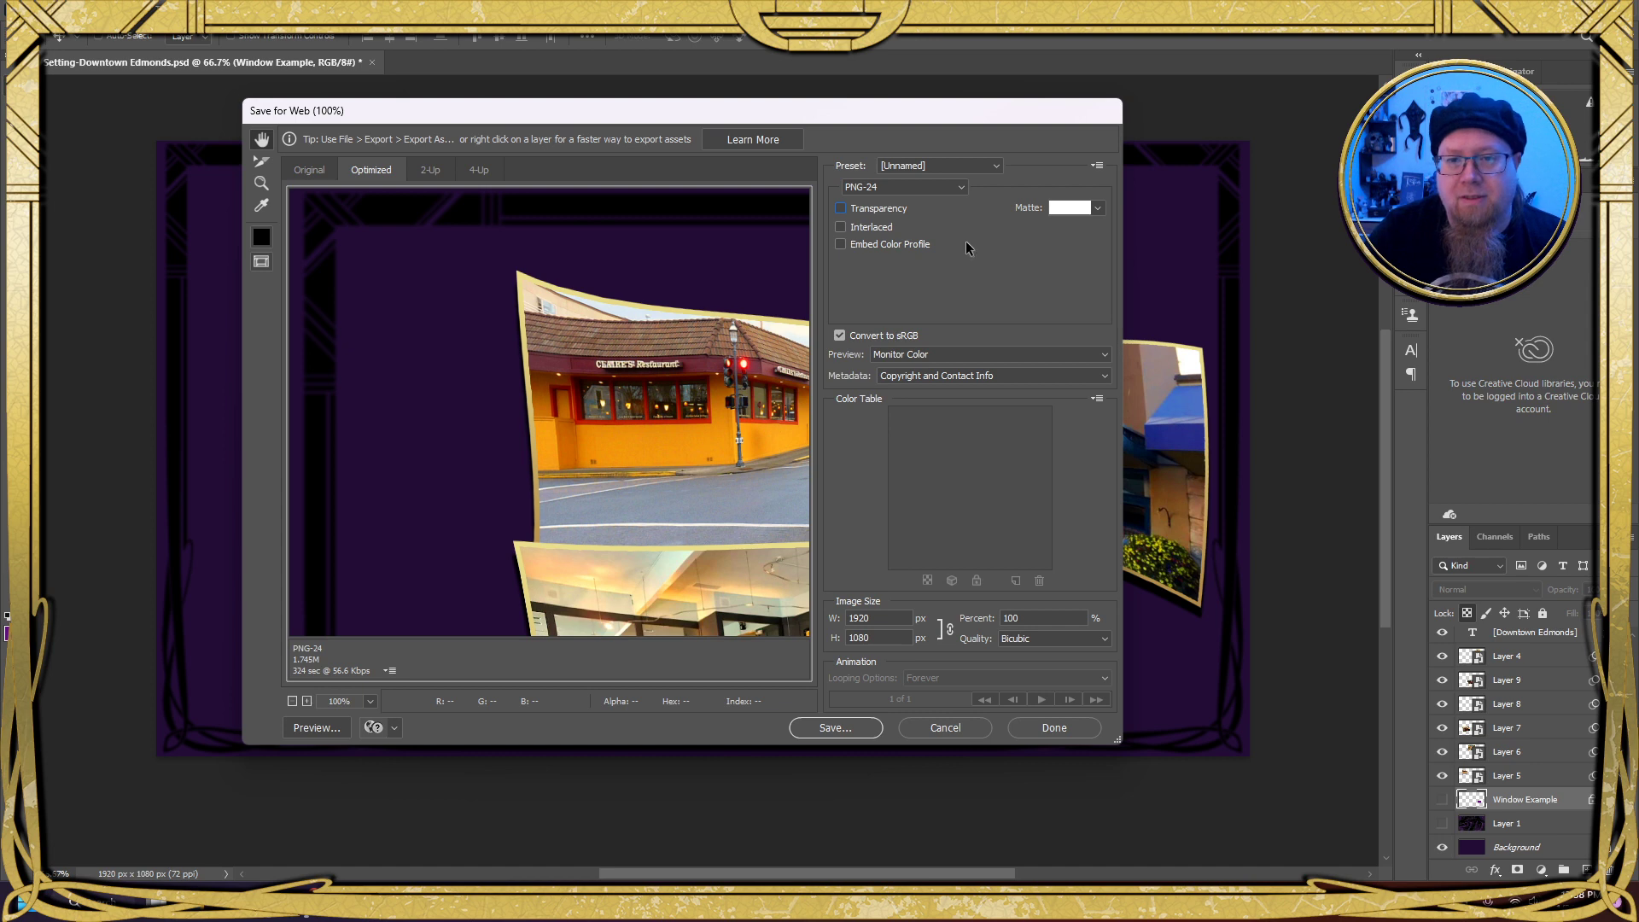
{"action": "left_click", "coordinate": [854, 730]}
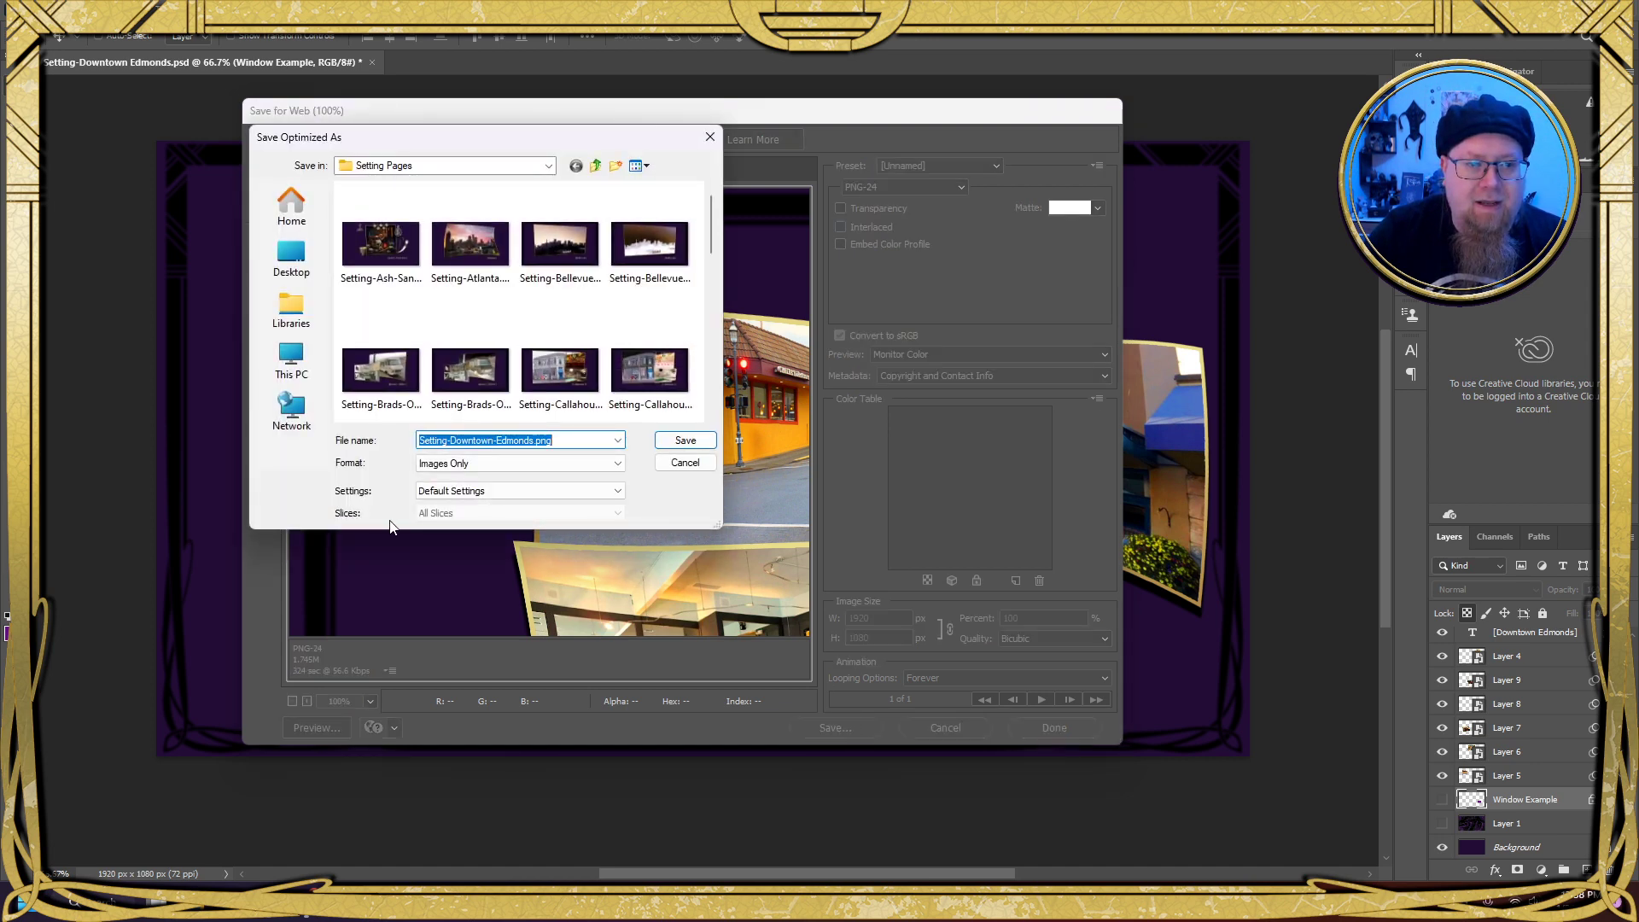
{"action": "left_click", "coordinate": [683, 440]}
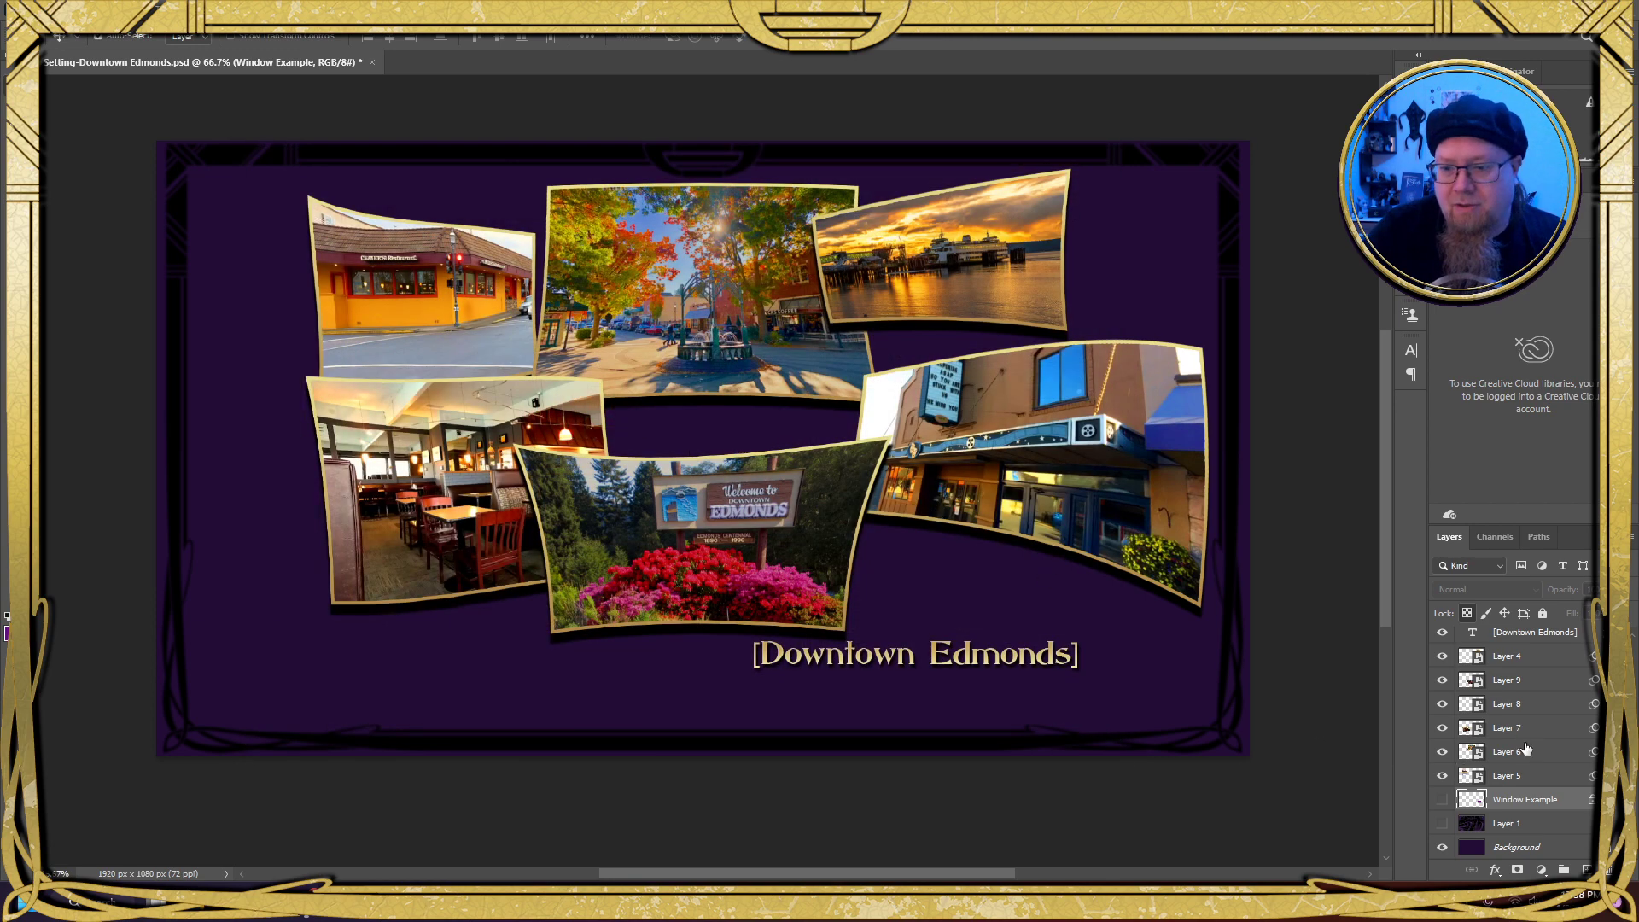
Expand the six photo layers' filter lists and turn on the smart filters on Layer 4, Layer 9 and Layer 8
{"action": "left_click", "coordinate": [1528, 773]}
{"action": "left_click", "coordinate": [1535, 661], "text": "shift"}
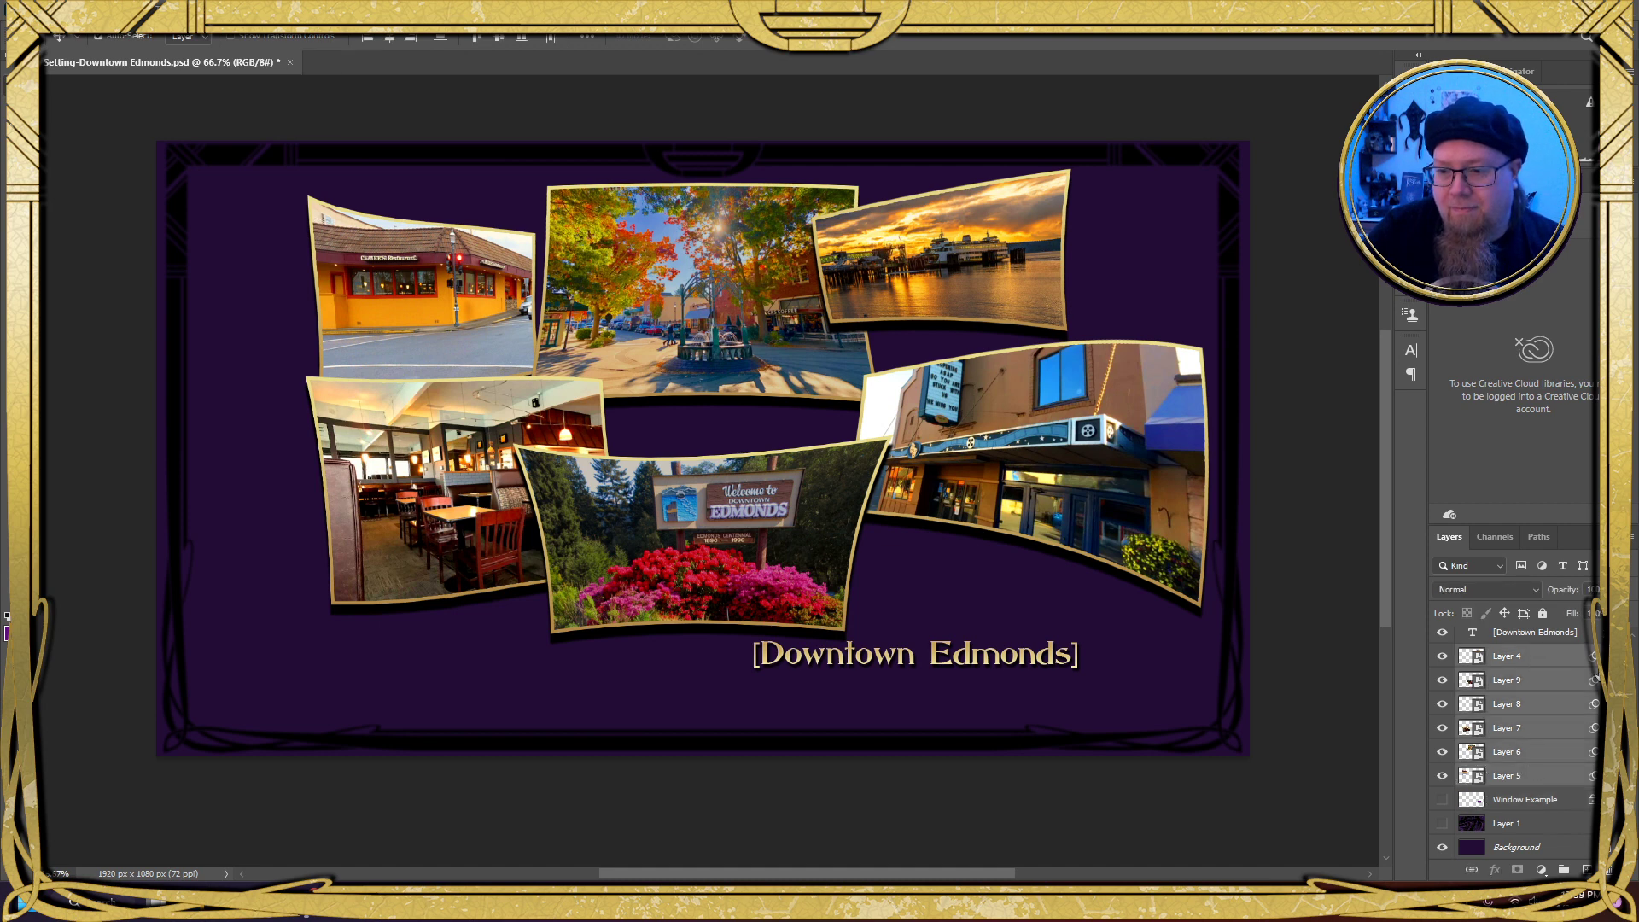
{"action": "left_click", "coordinate": [1614, 657]}
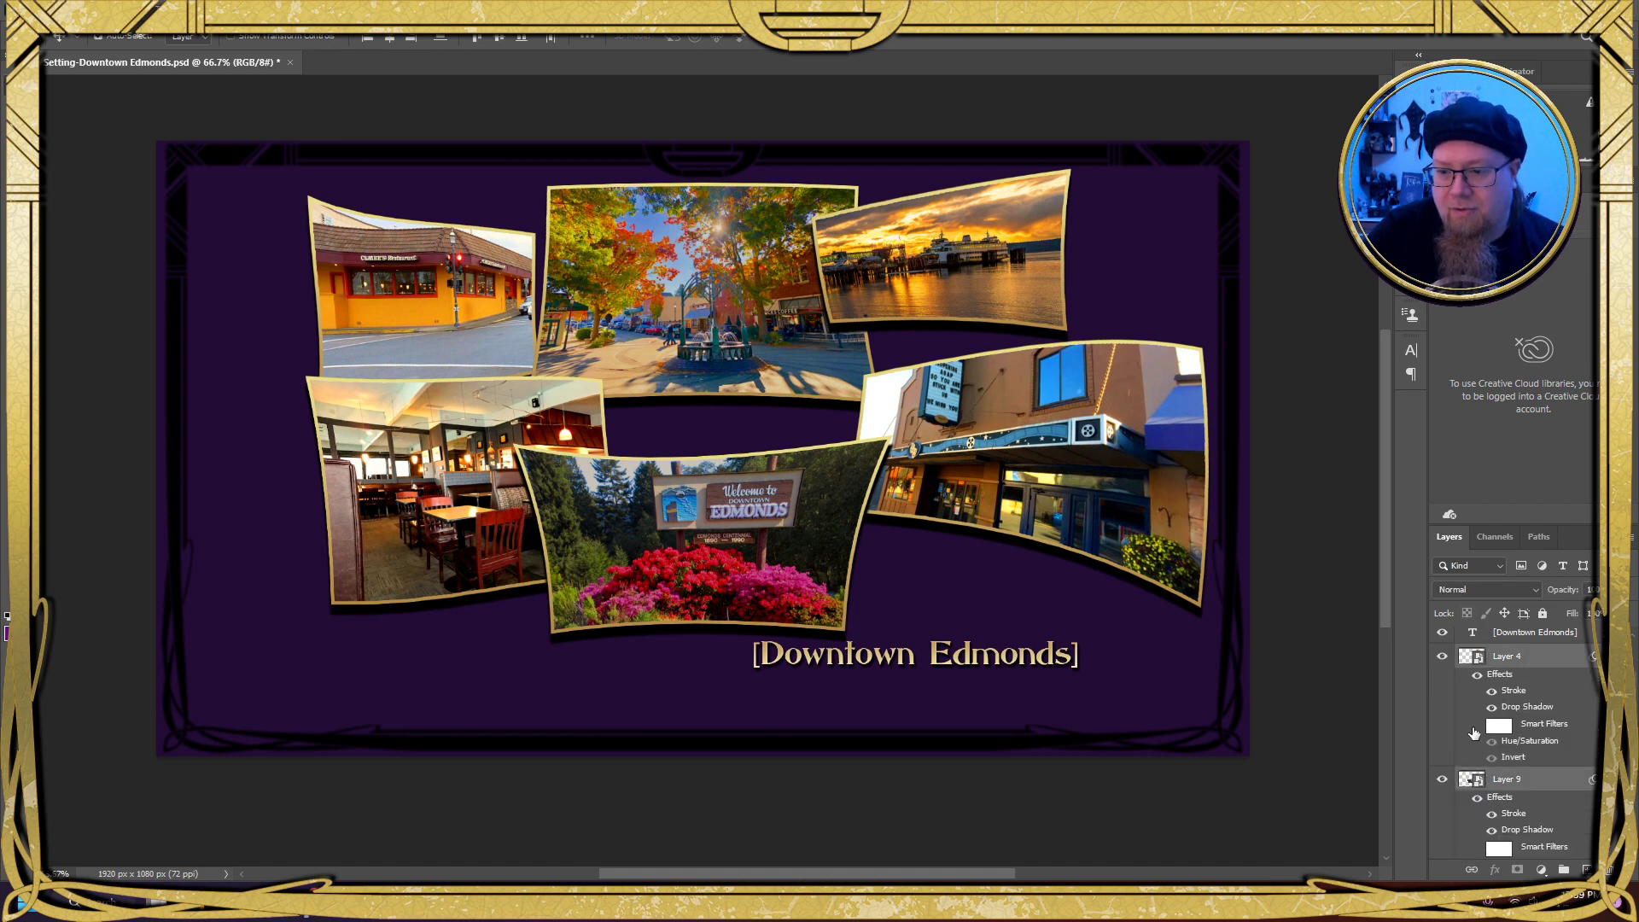
{"action": "left_click", "coordinate": [1476, 724]}
{"action": "scroll", "coordinate": [1474, 751], "scroll_direction": "down", "scroll_amount": 1}
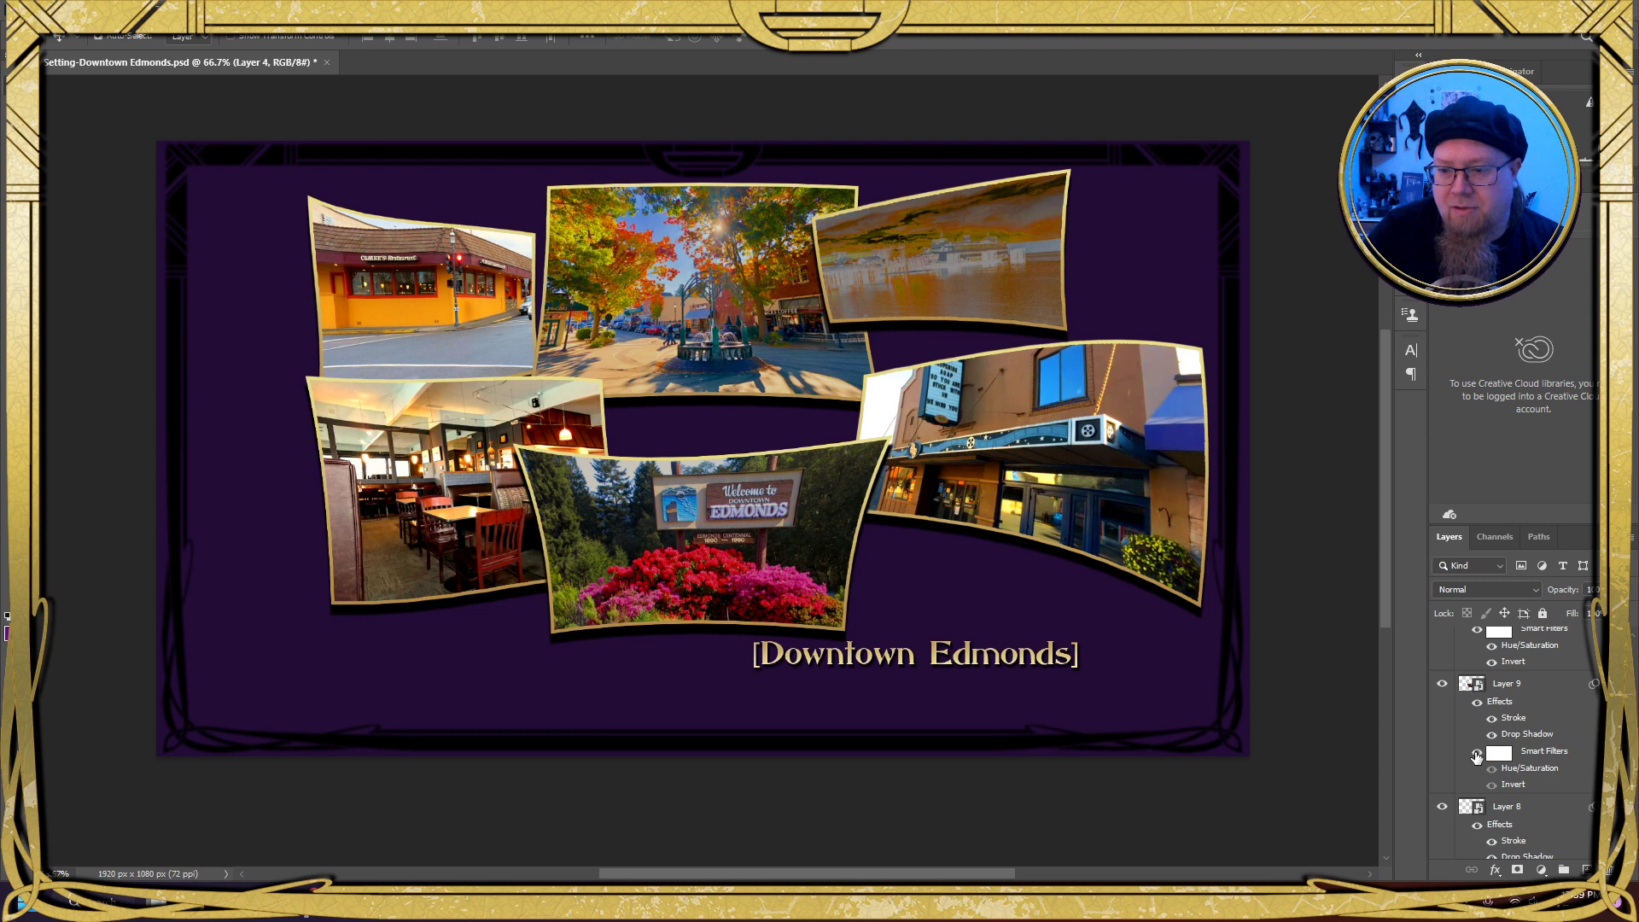
{"action": "left_click", "coordinate": [1475, 749]}
{"action": "scroll", "coordinate": [1474, 752], "scroll_direction": "down", "scroll_amount": 2}
{"action": "left_click", "coordinate": [1476, 755]}
{"action": "scroll", "coordinate": [1486, 755], "scroll_direction": "down", "scroll_amount": 1}
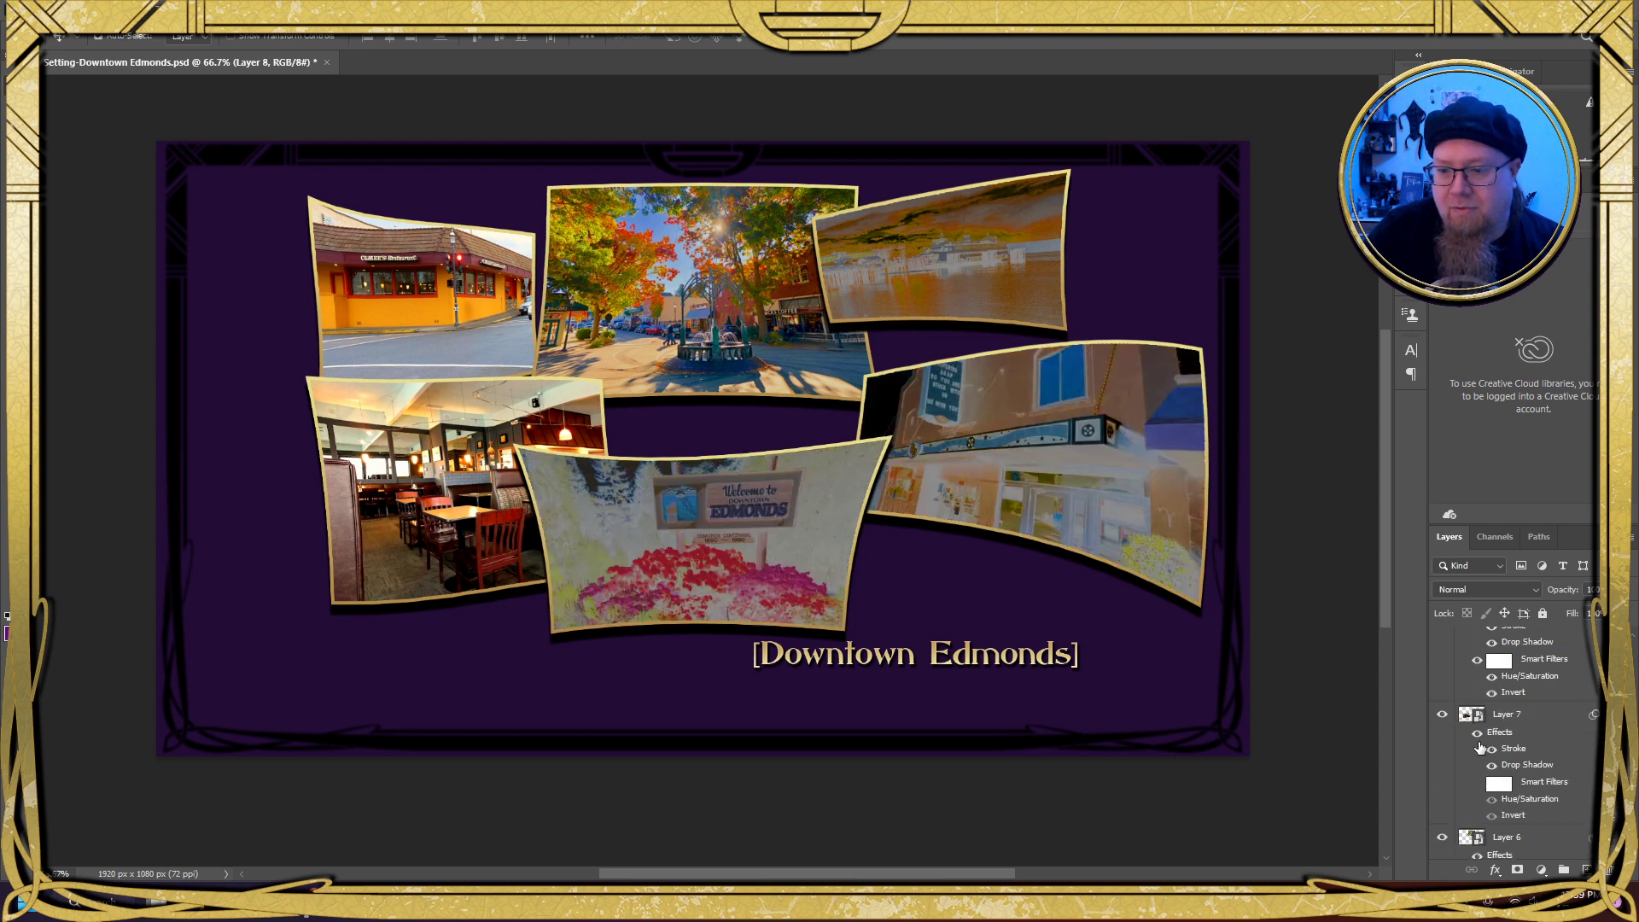
Turn on the smart filters on Layer 7, Layer 6 and Layer 5, and leave no layer selected
{"action": "left_click", "coordinate": [1477, 790]}
{"action": "scroll", "coordinate": [1483, 771], "scroll_direction": "down", "scroll_amount": 2}
{"action": "scroll", "coordinate": [1483, 771], "scroll_direction": "down", "scroll_amount": 1}
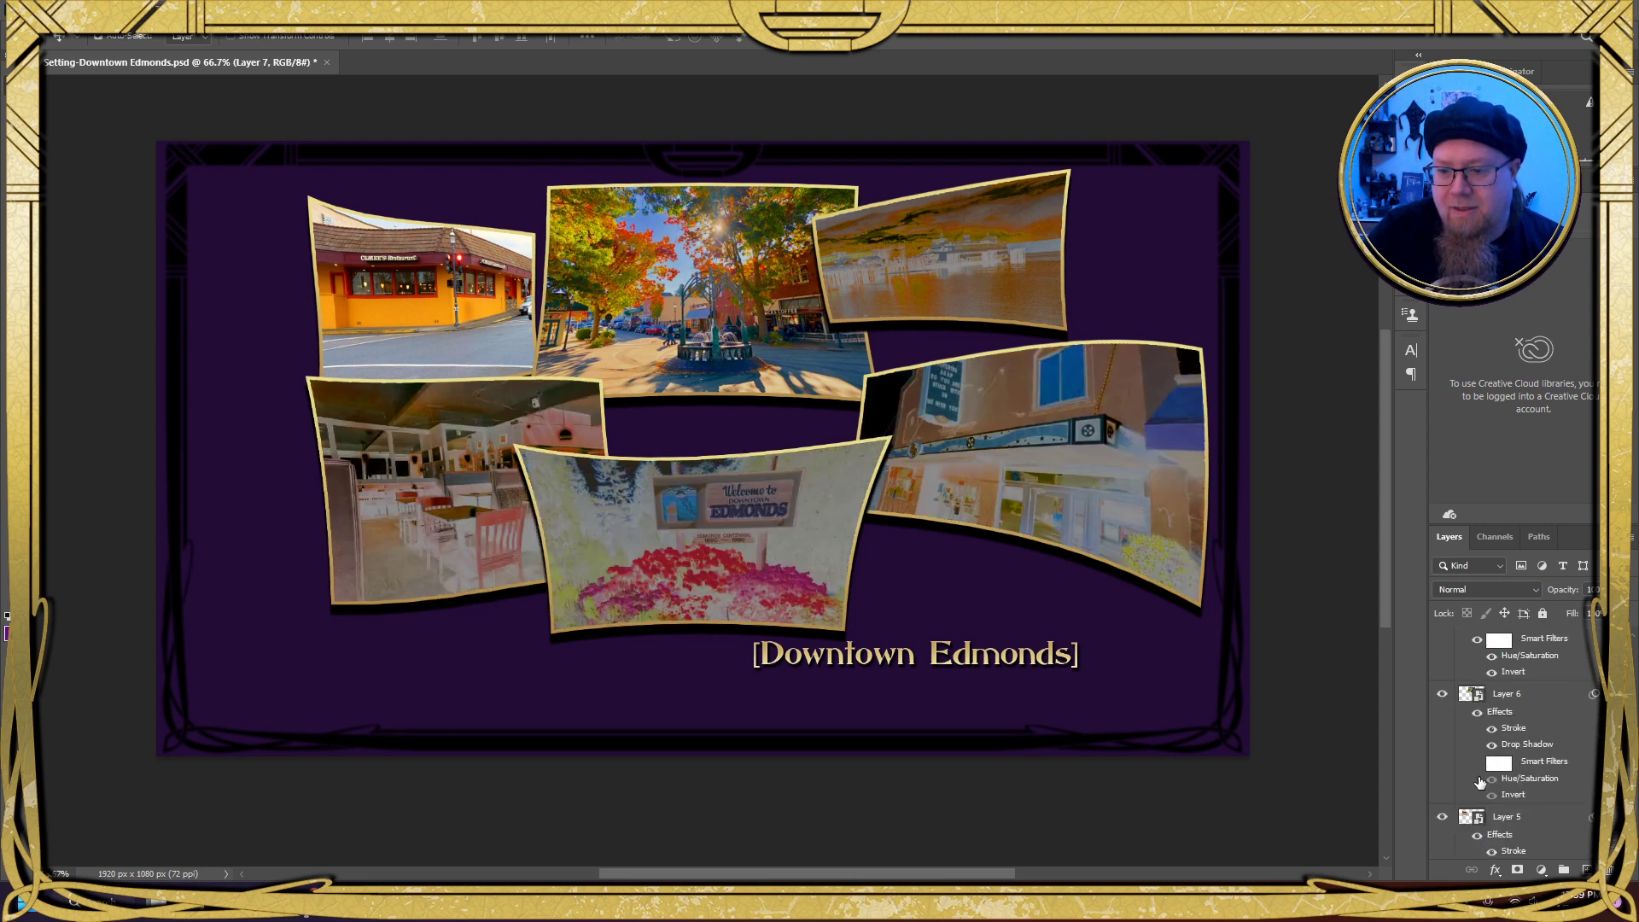
{"action": "left_click", "coordinate": [1477, 762]}
{"action": "scroll", "coordinate": [1477, 771], "scroll_direction": "down", "scroll_amount": 3}
{"action": "left_click", "coordinate": [1477, 746]}
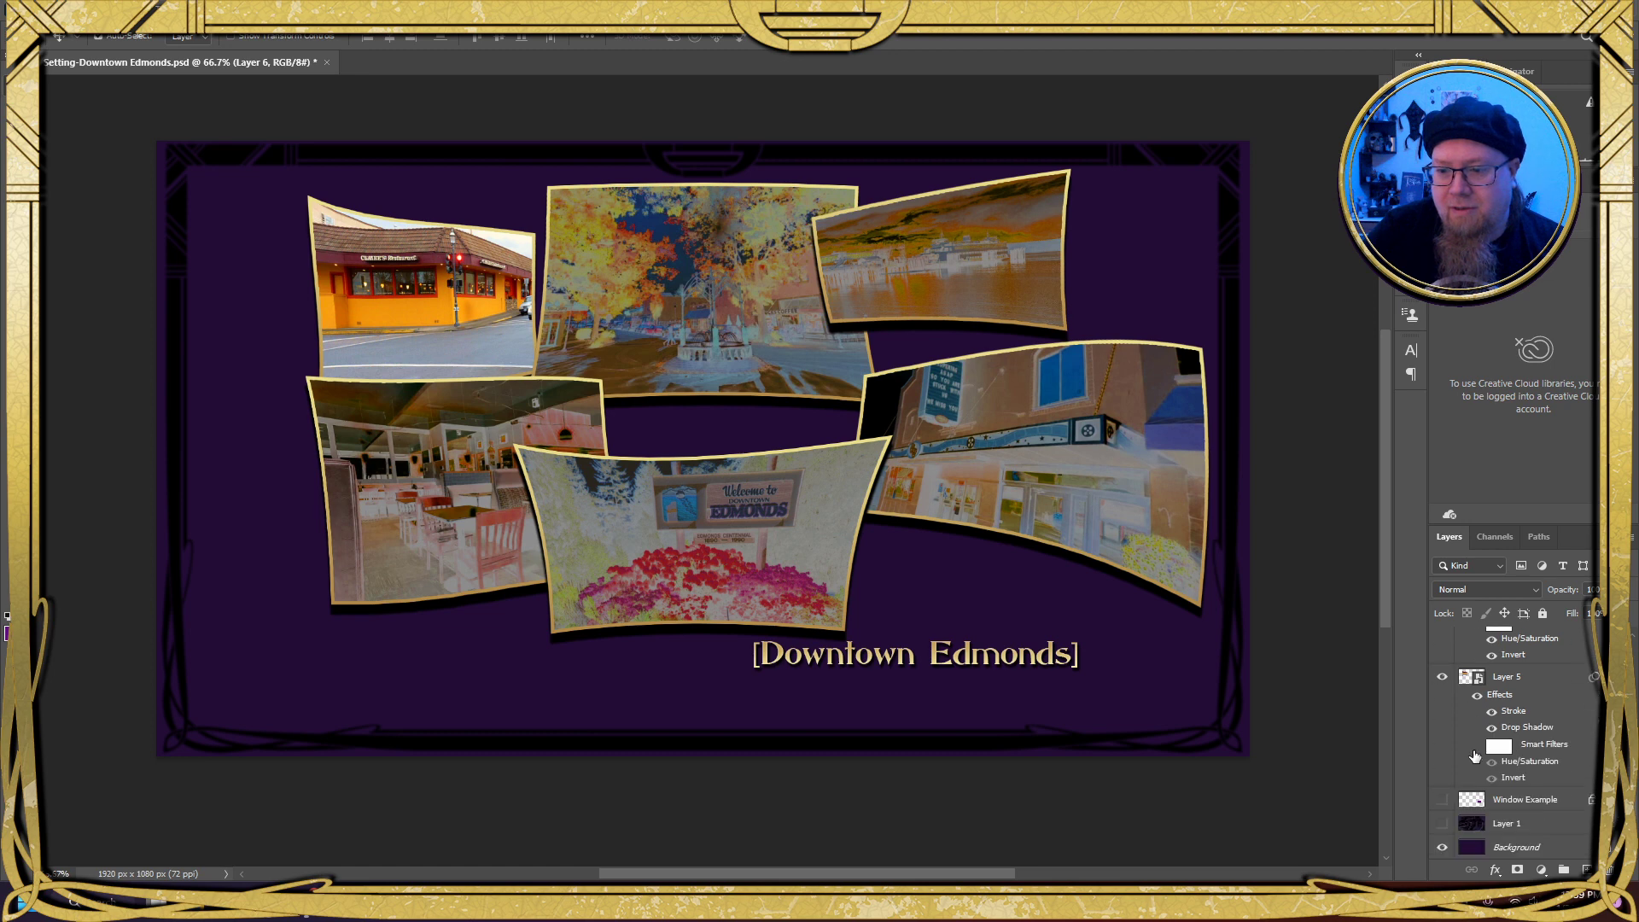
{"action": "left_click", "coordinate": [1326, 659]}
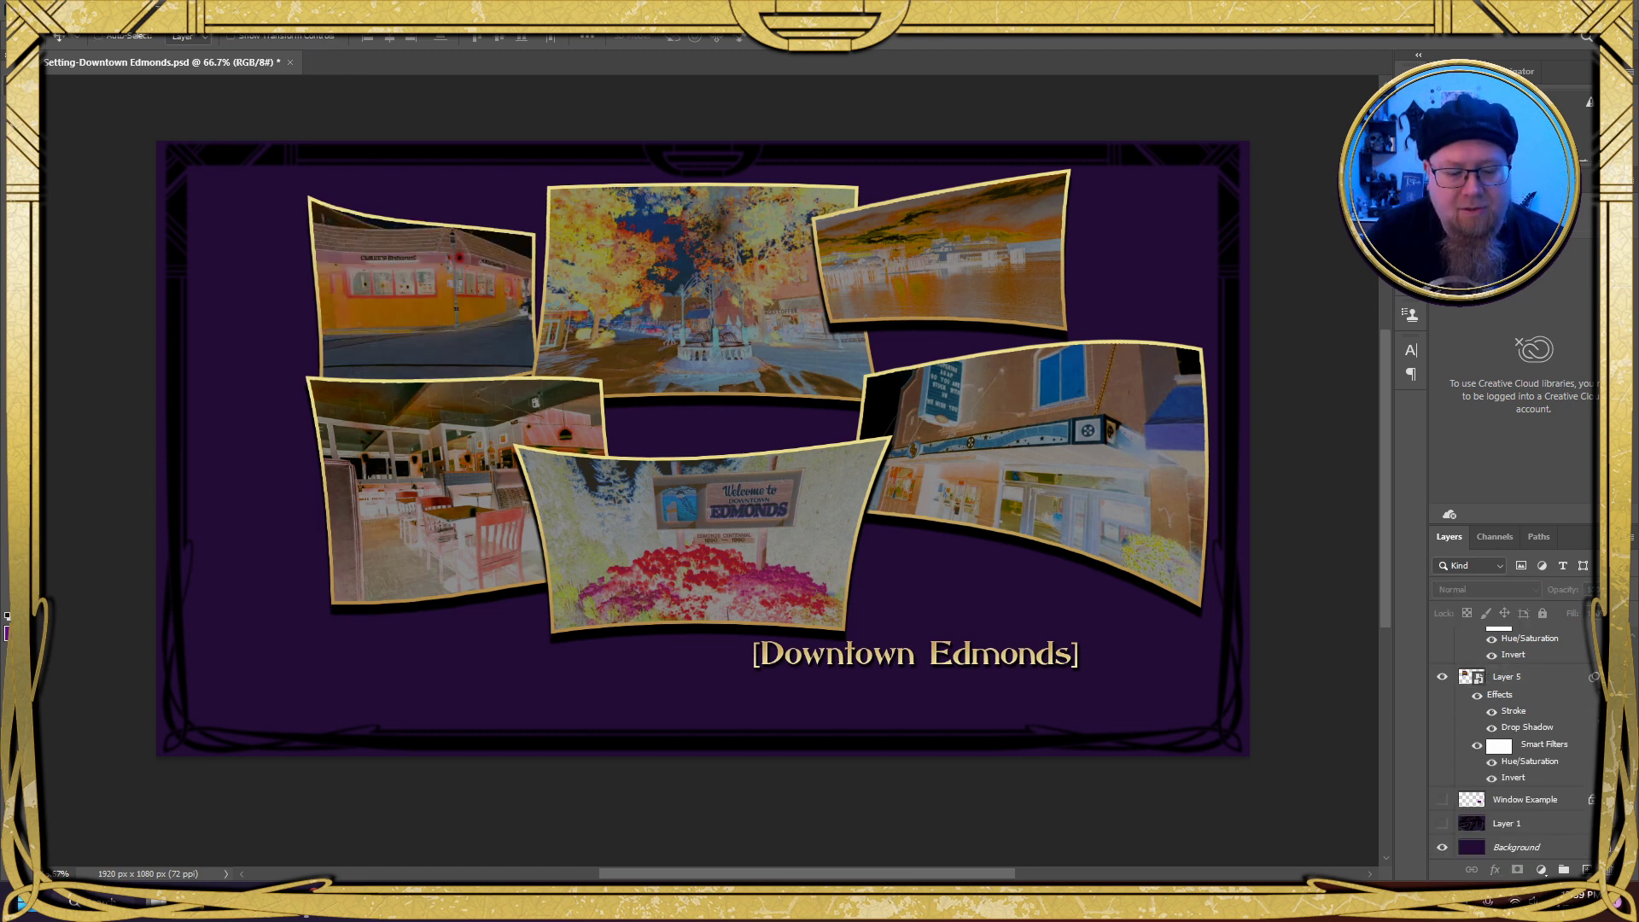
Export the inverted collage for web as a PNG-24 without transparency, named Setting-Downtown-Edmonds-Umbra.png, in Setting Pages
{"action": "key", "text": "ctrl+alt+shift+s"}
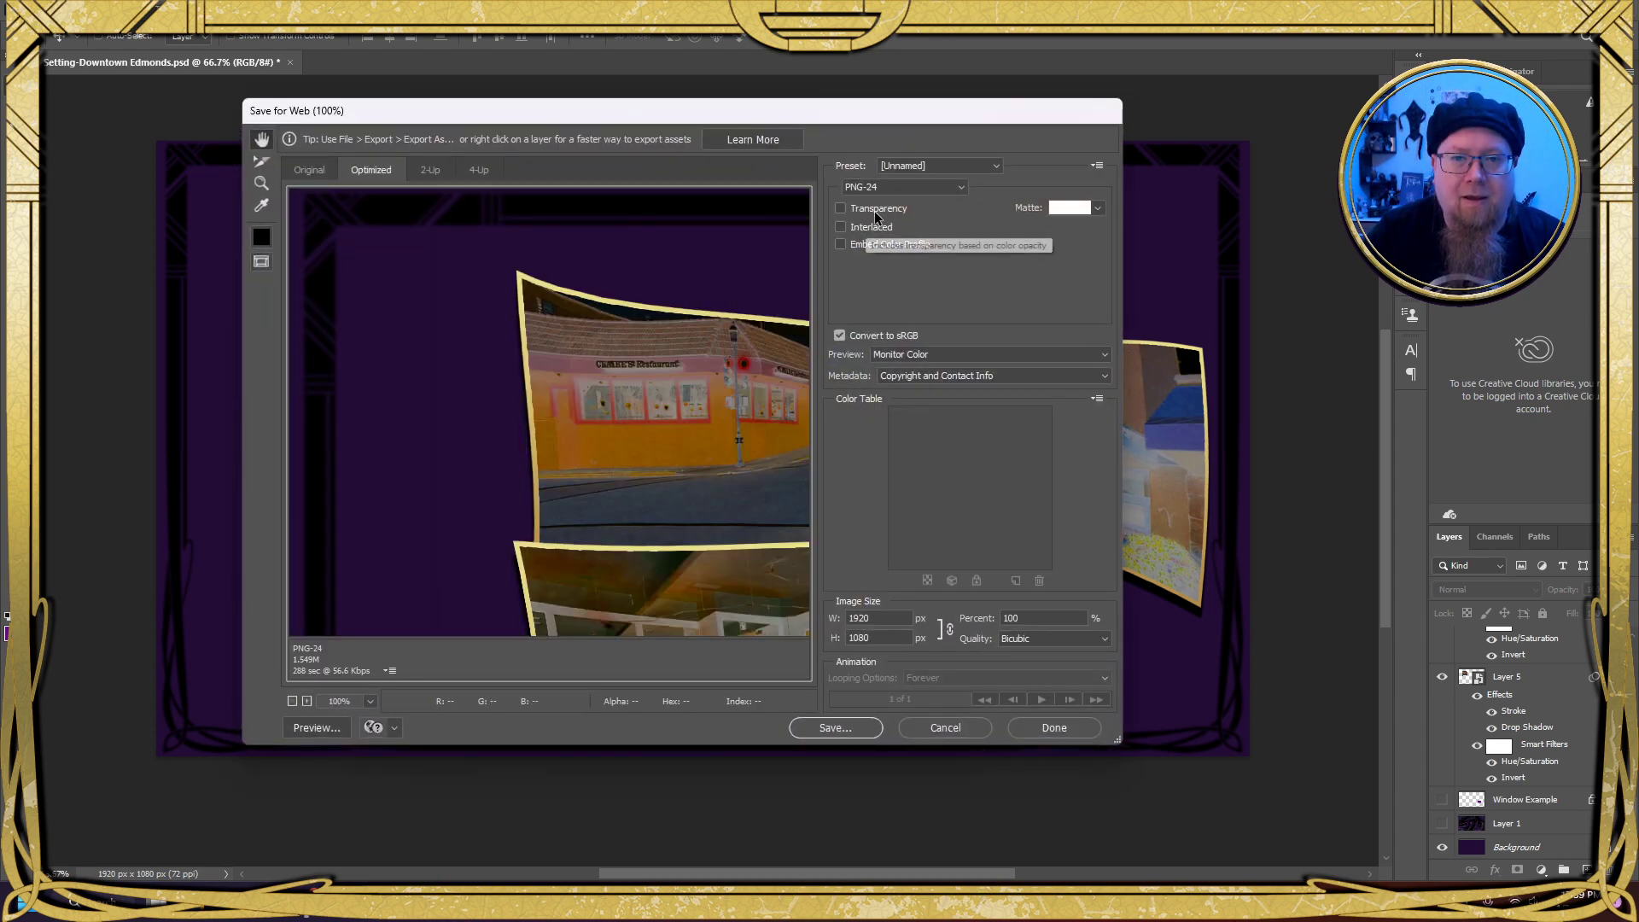
{"action": "left_click", "coordinate": [835, 728]}
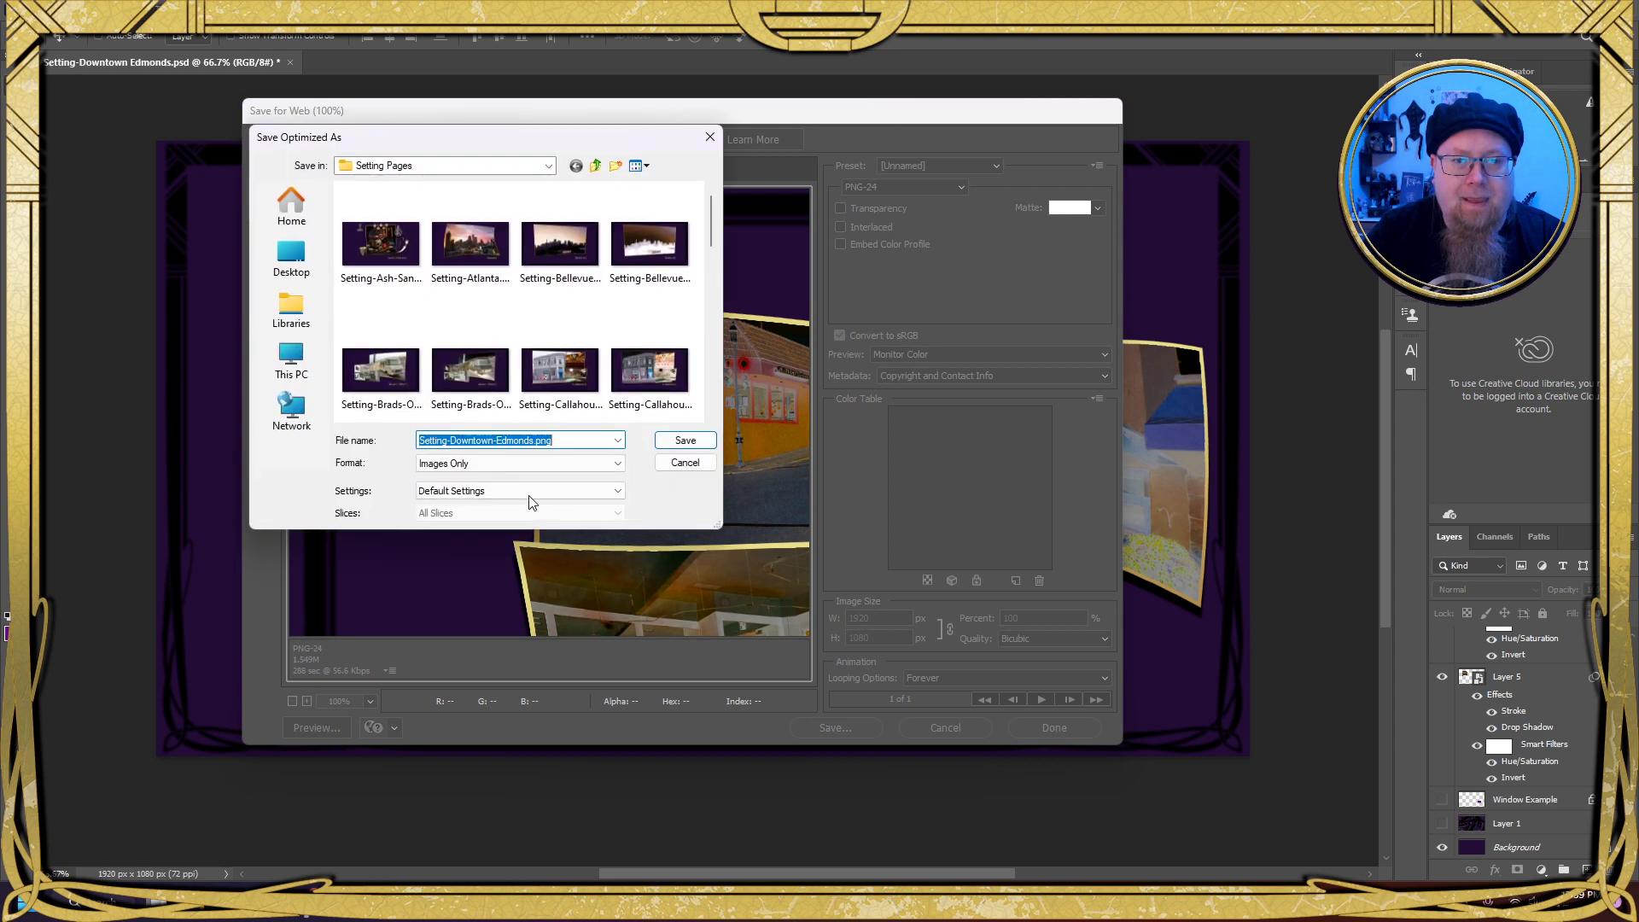
{"action": "left_click", "coordinate": [532, 440]}
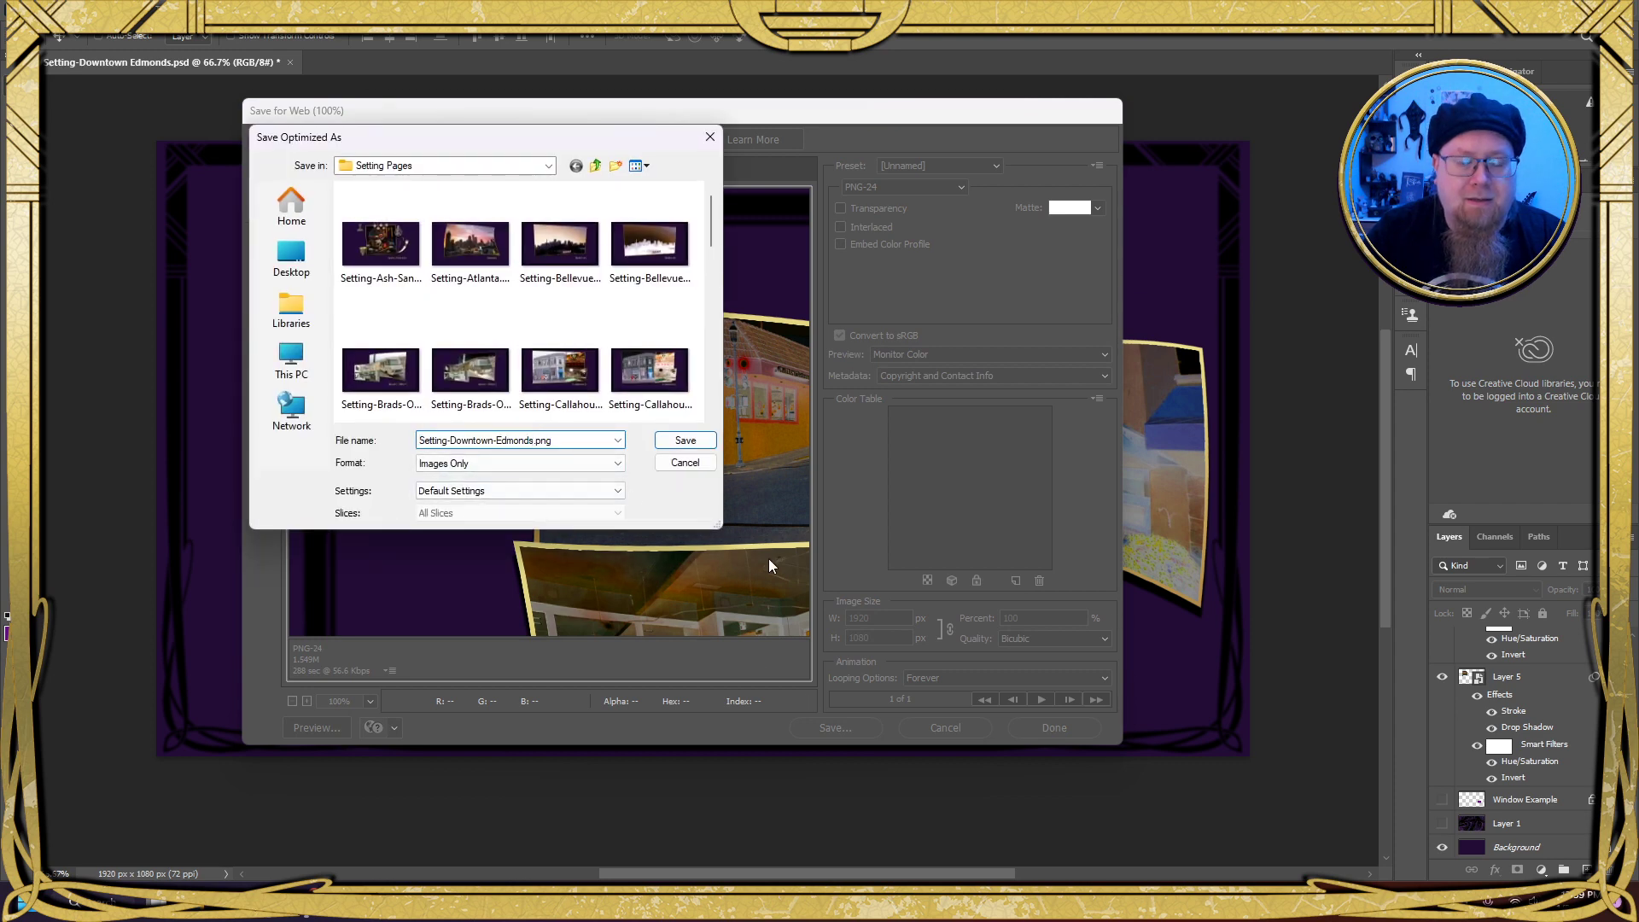
{"action": "type", "text": "-"}
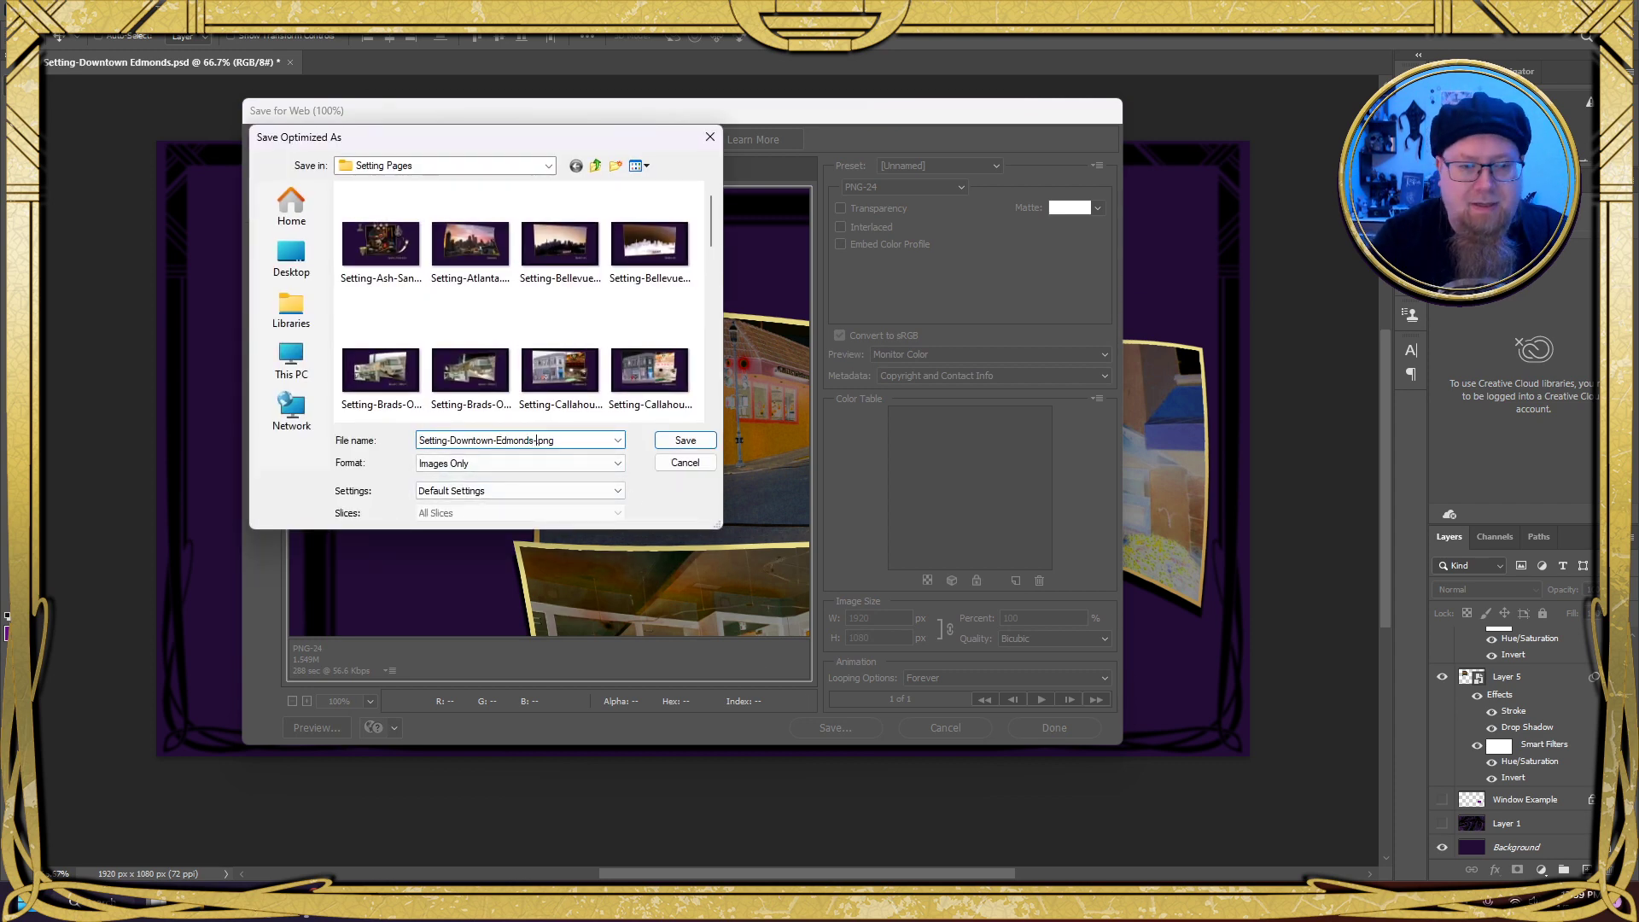
{"action": "type", "text": "Umbra"}
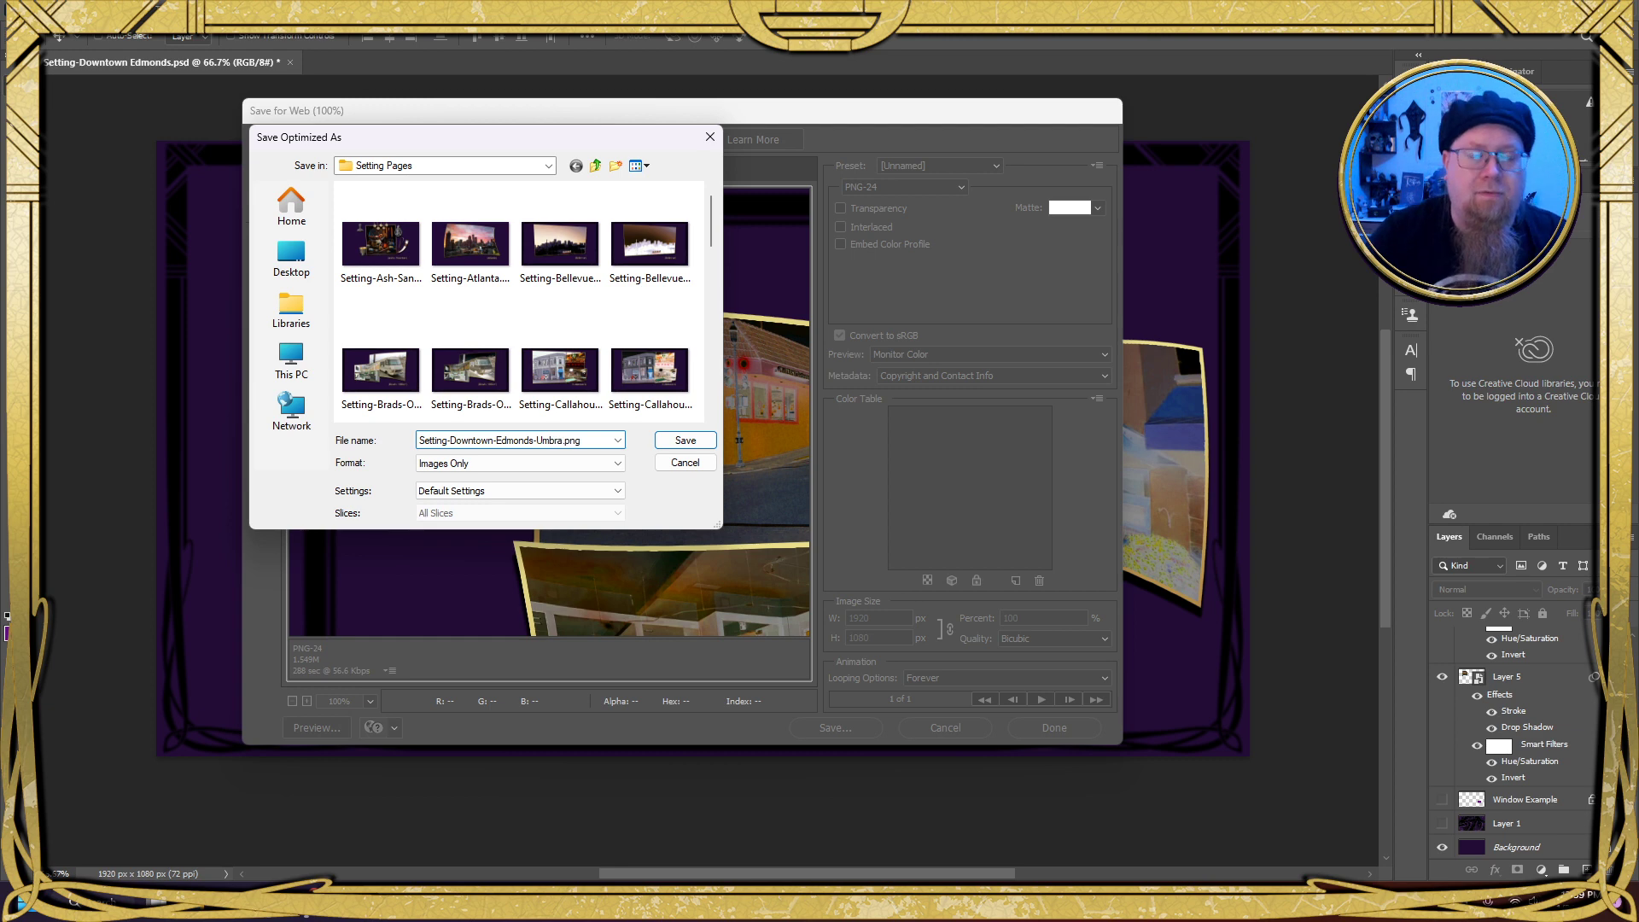
{"action": "left_click", "coordinate": [693, 439]}
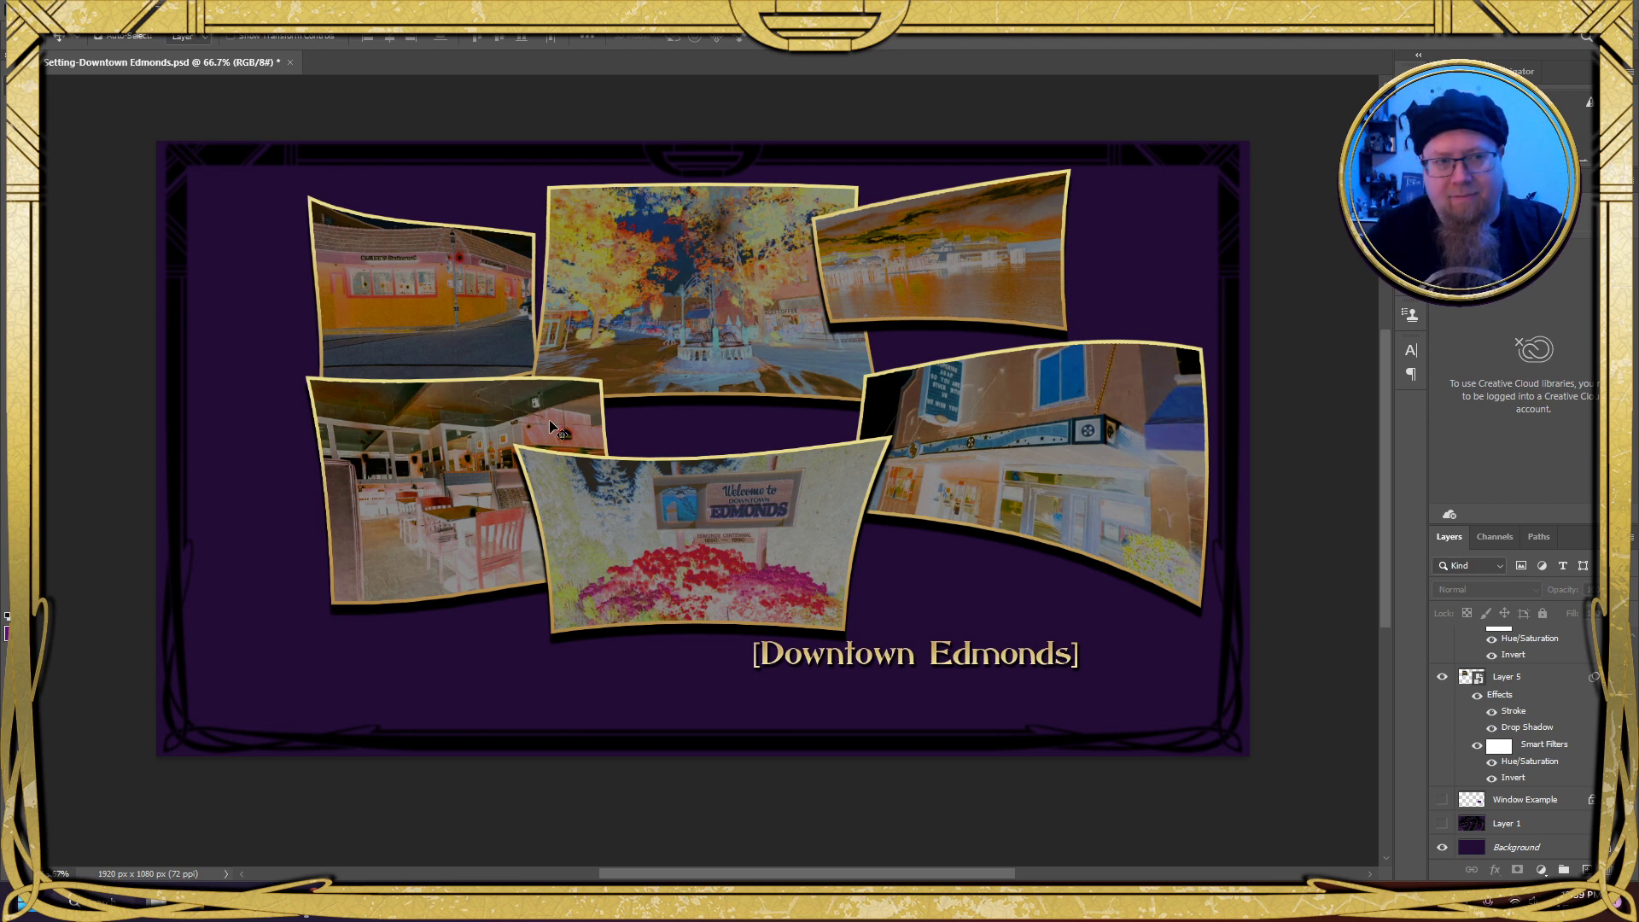
Revert Setting-Downtown Edmonds.psd to its last saved version and close it, leaving the image editor
{"action": "key", "text": "F12"}
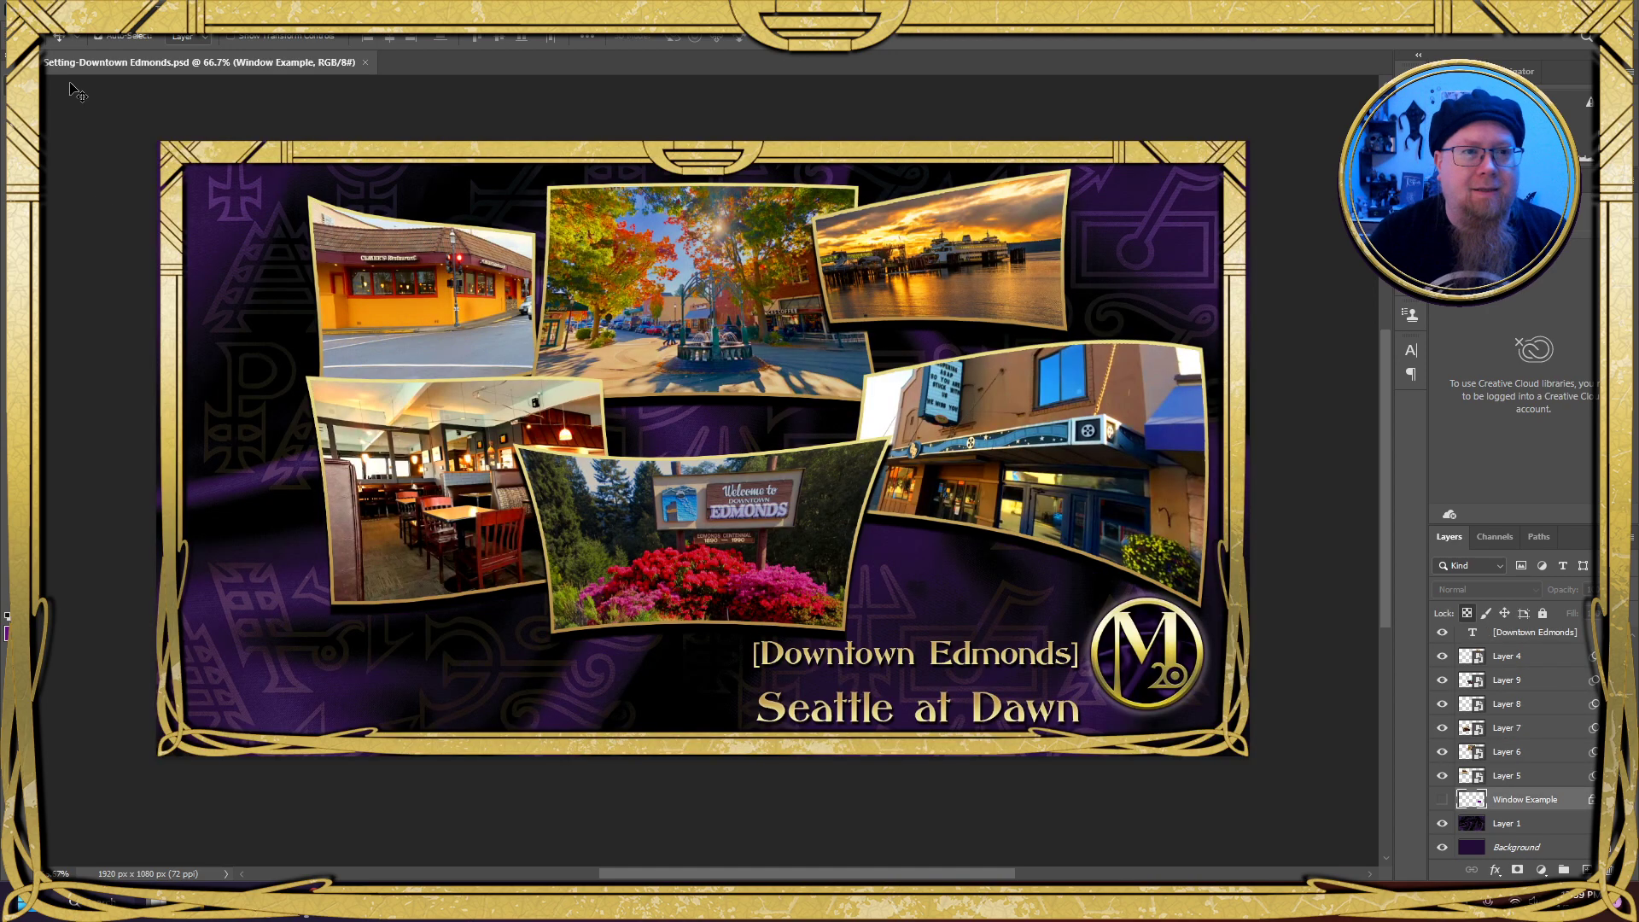
{"action": "left_click", "coordinate": [366, 63]}
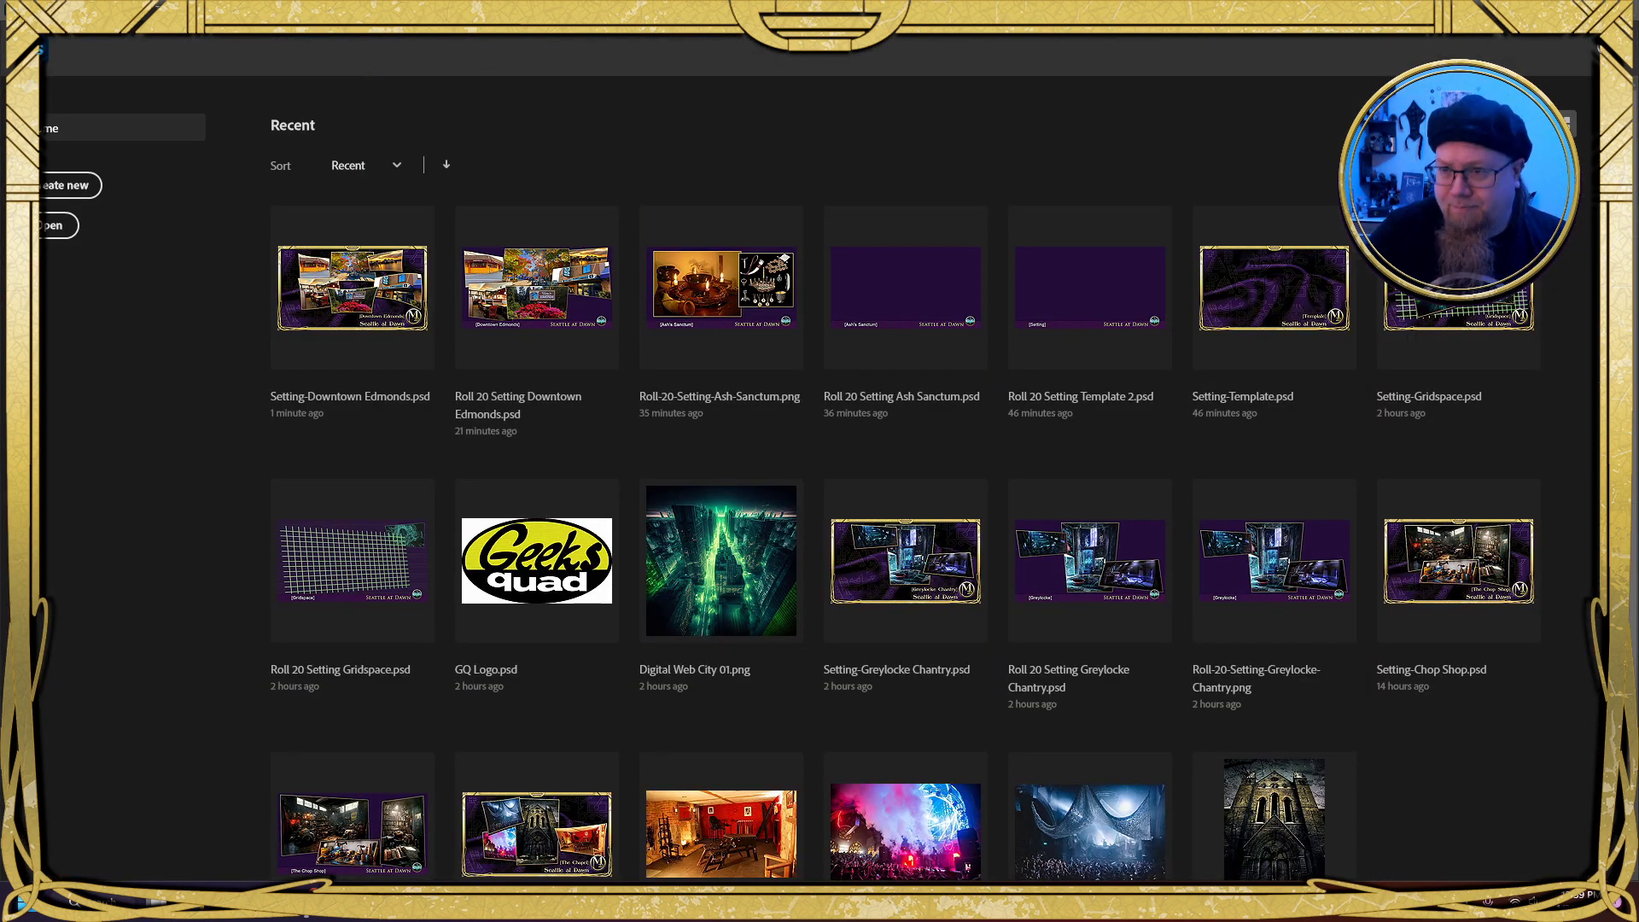
{"action": "left_click", "coordinate": [1573, 38]}
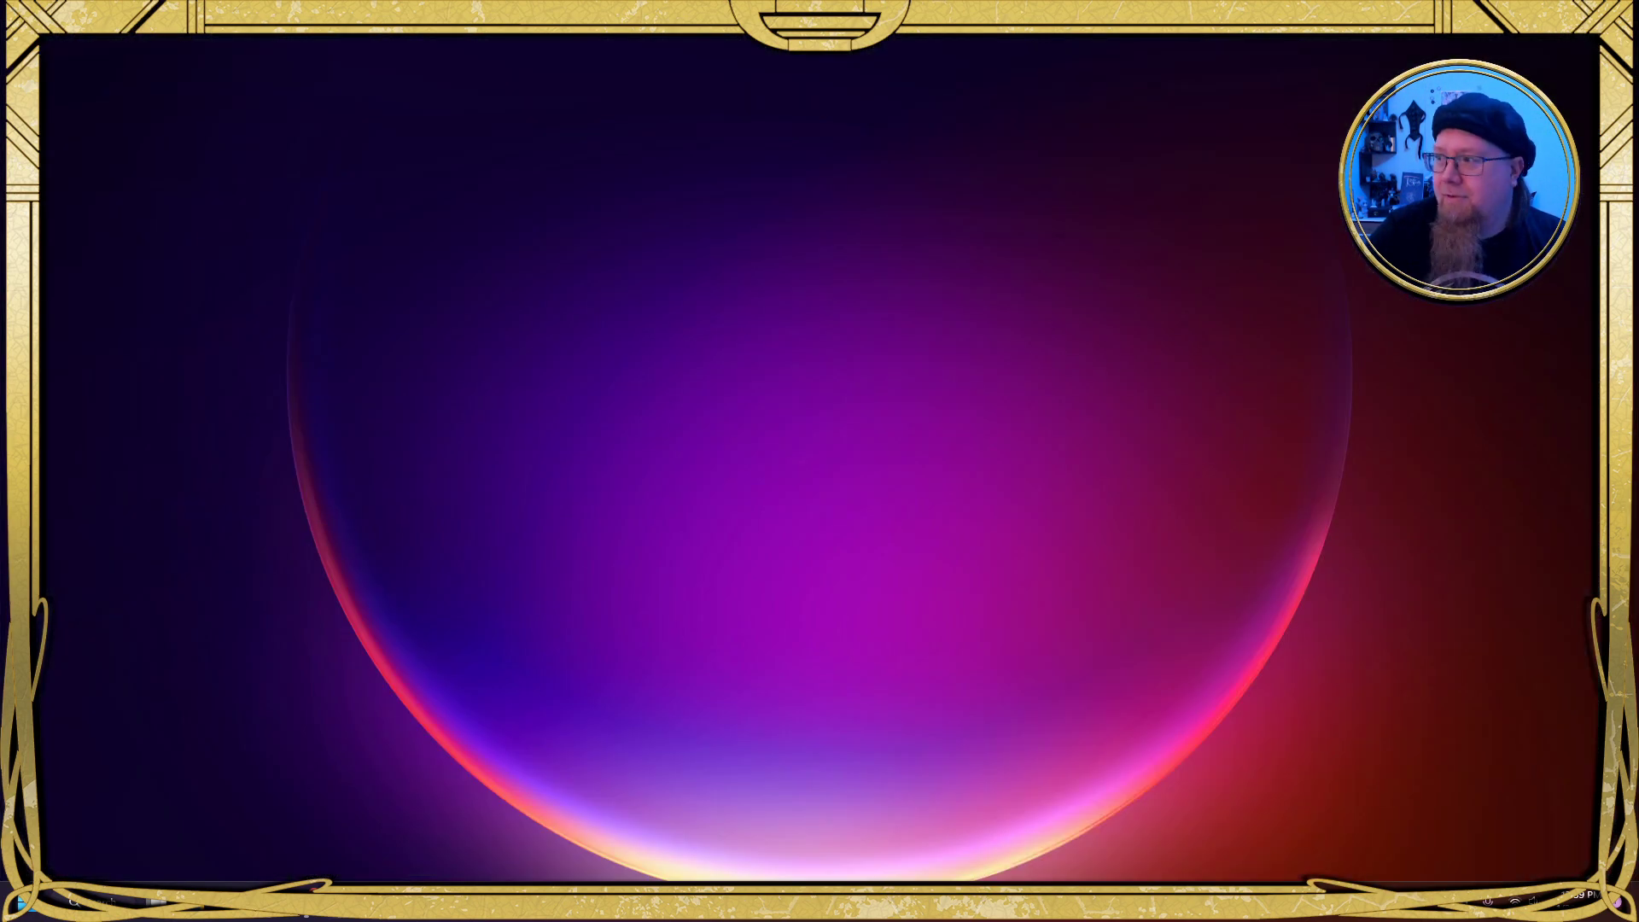
Switch to the Roll20 editor and copy the name of the existing Downtown Edmonds page
{"action": "key", "text": "ctrl+super+Right"}
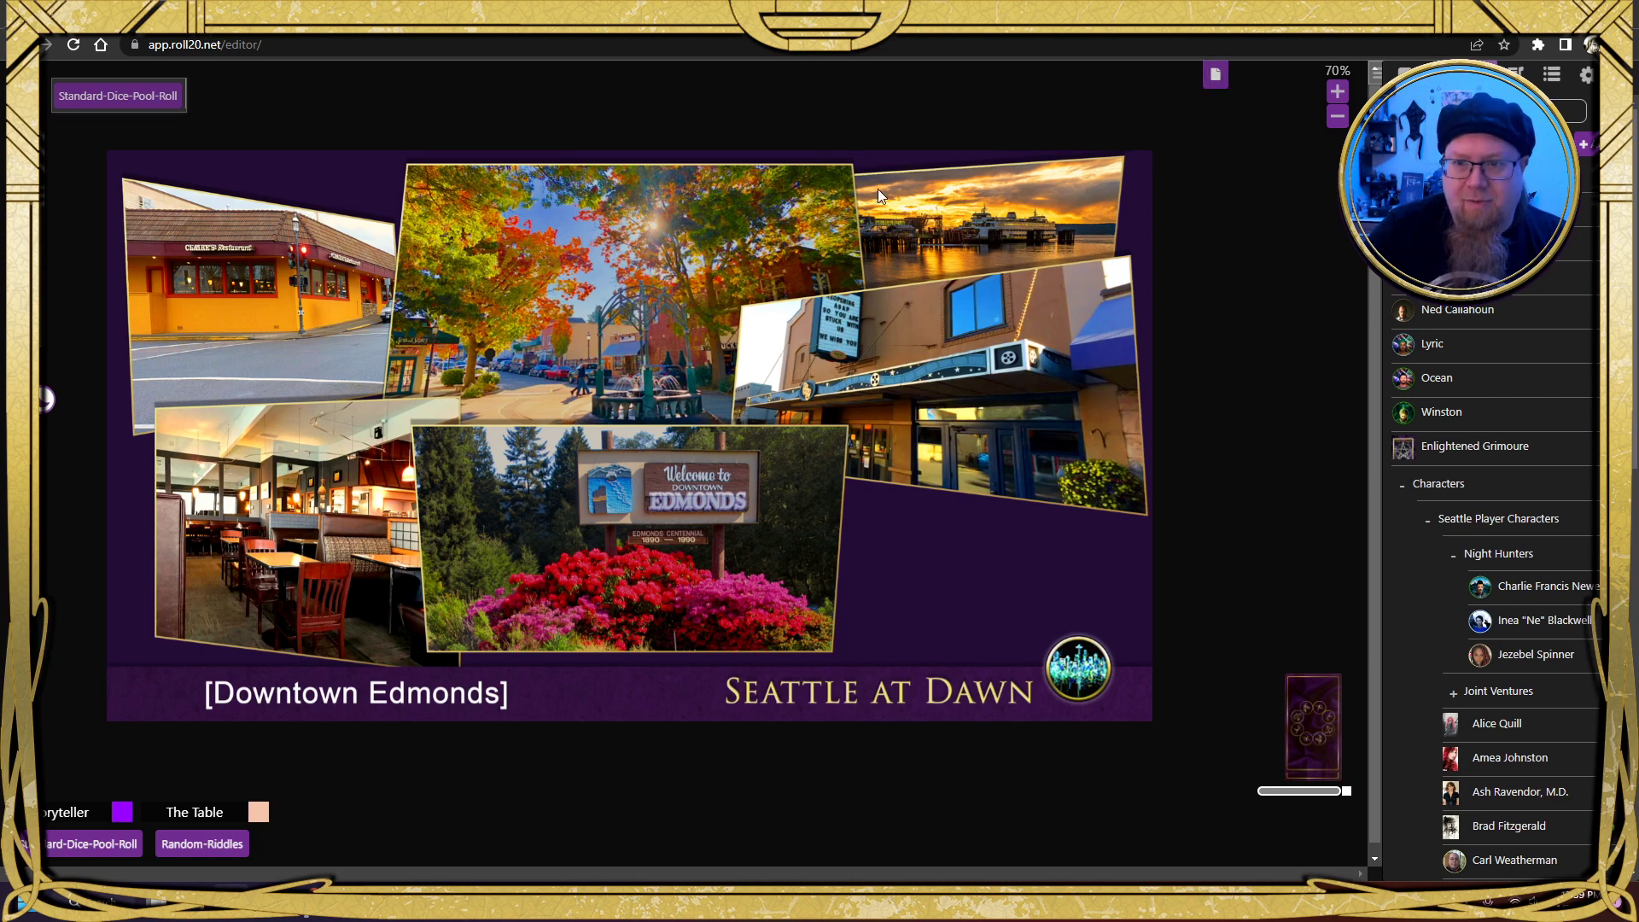
{"action": "left_click", "coordinate": [1216, 76]}
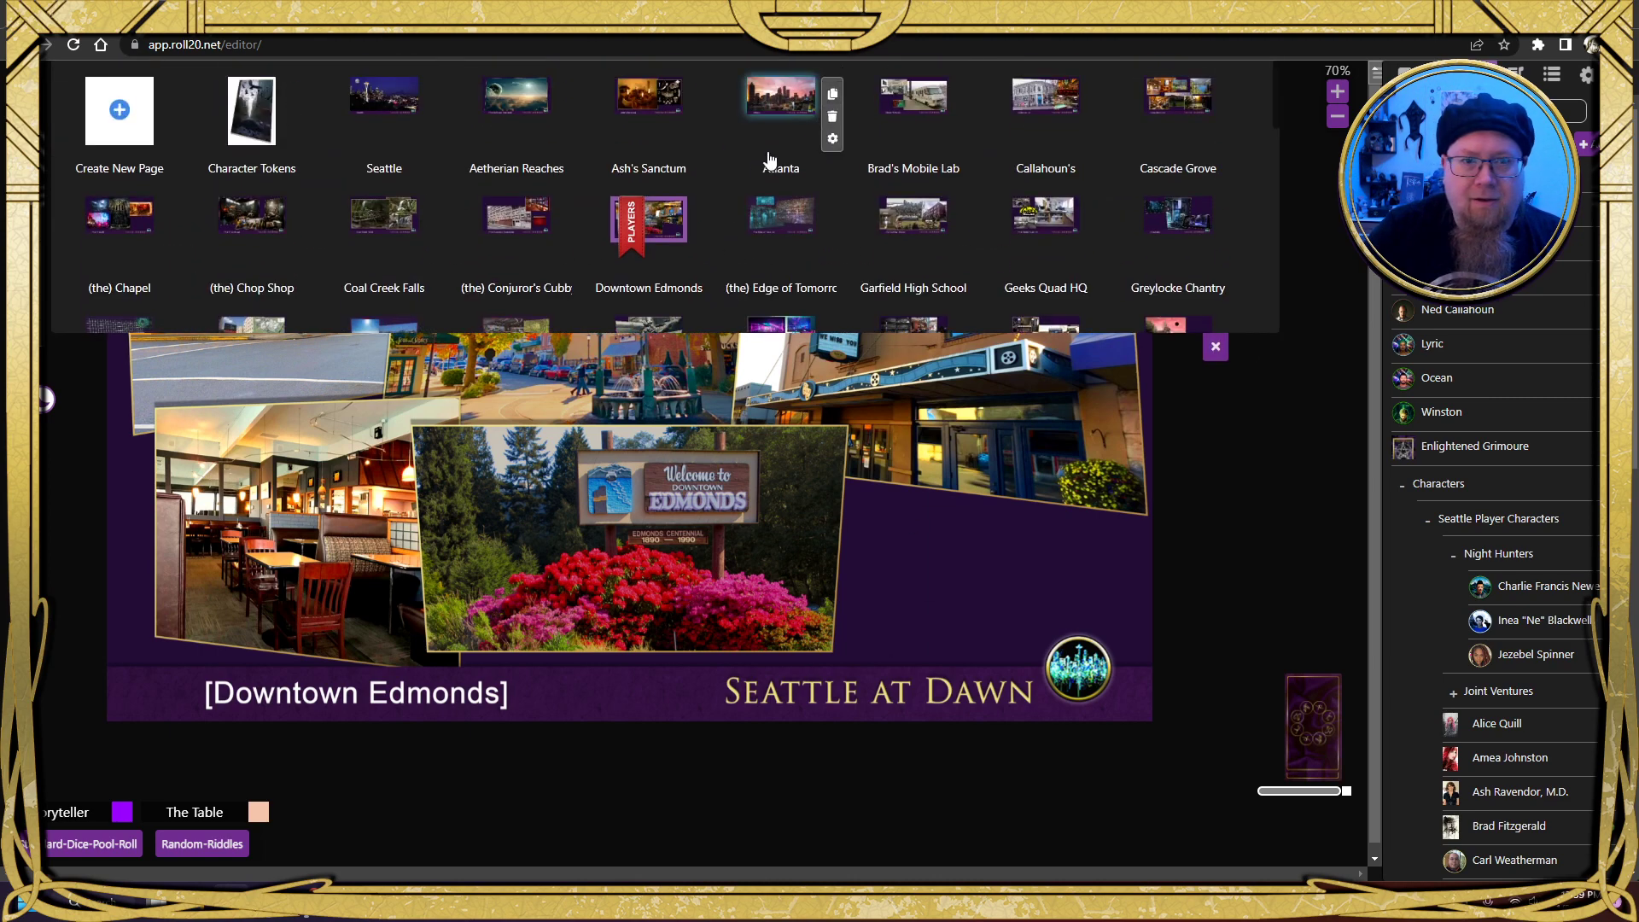
{"action": "scroll", "coordinate": [708, 229], "scroll_direction": "down", "scroll_amount": 2}
{"action": "scroll", "coordinate": [708, 229], "scroll_direction": "up", "scroll_amount": 2}
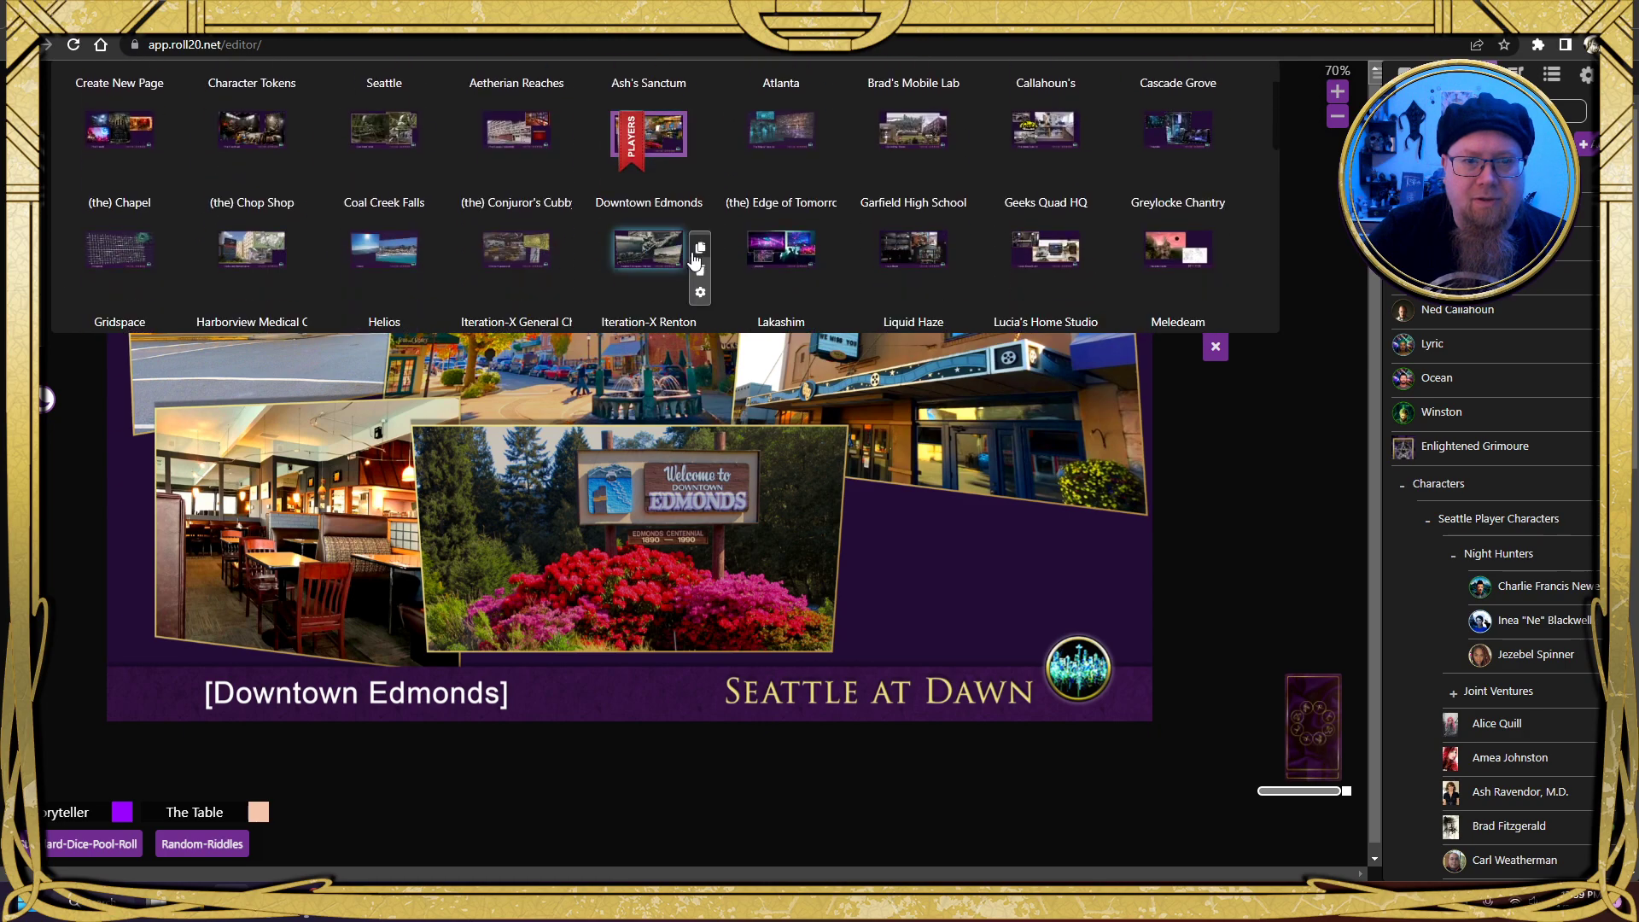
{"action": "left_click", "coordinate": [662, 220]}
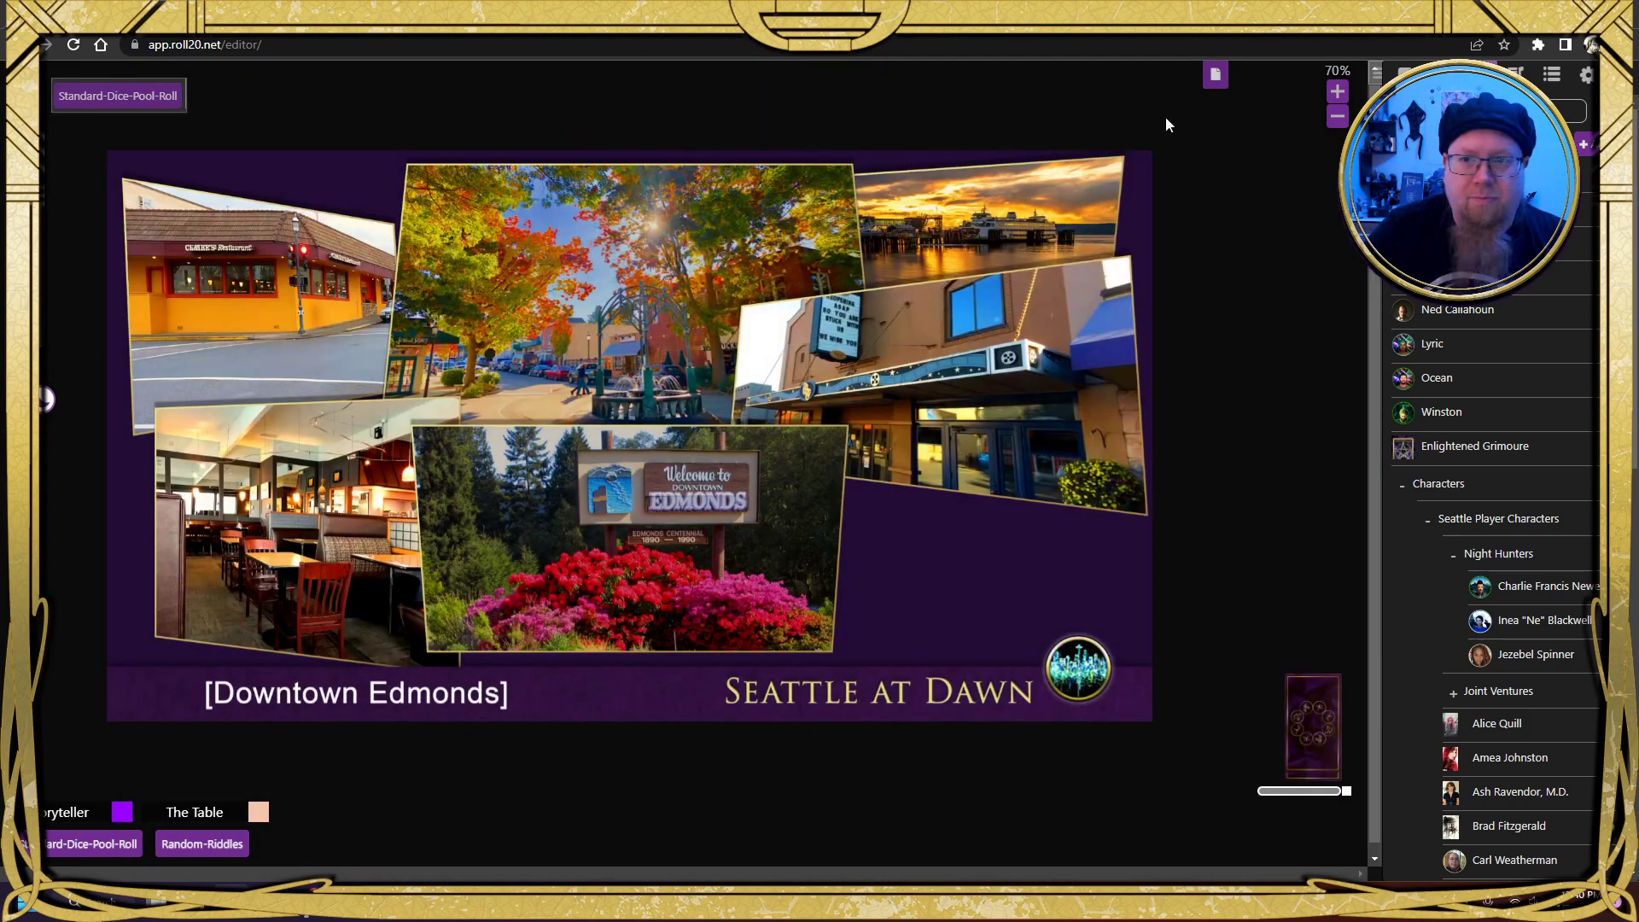
{"action": "left_click", "coordinate": [1216, 75]}
{"action": "left_click", "coordinate": [620, 289]}
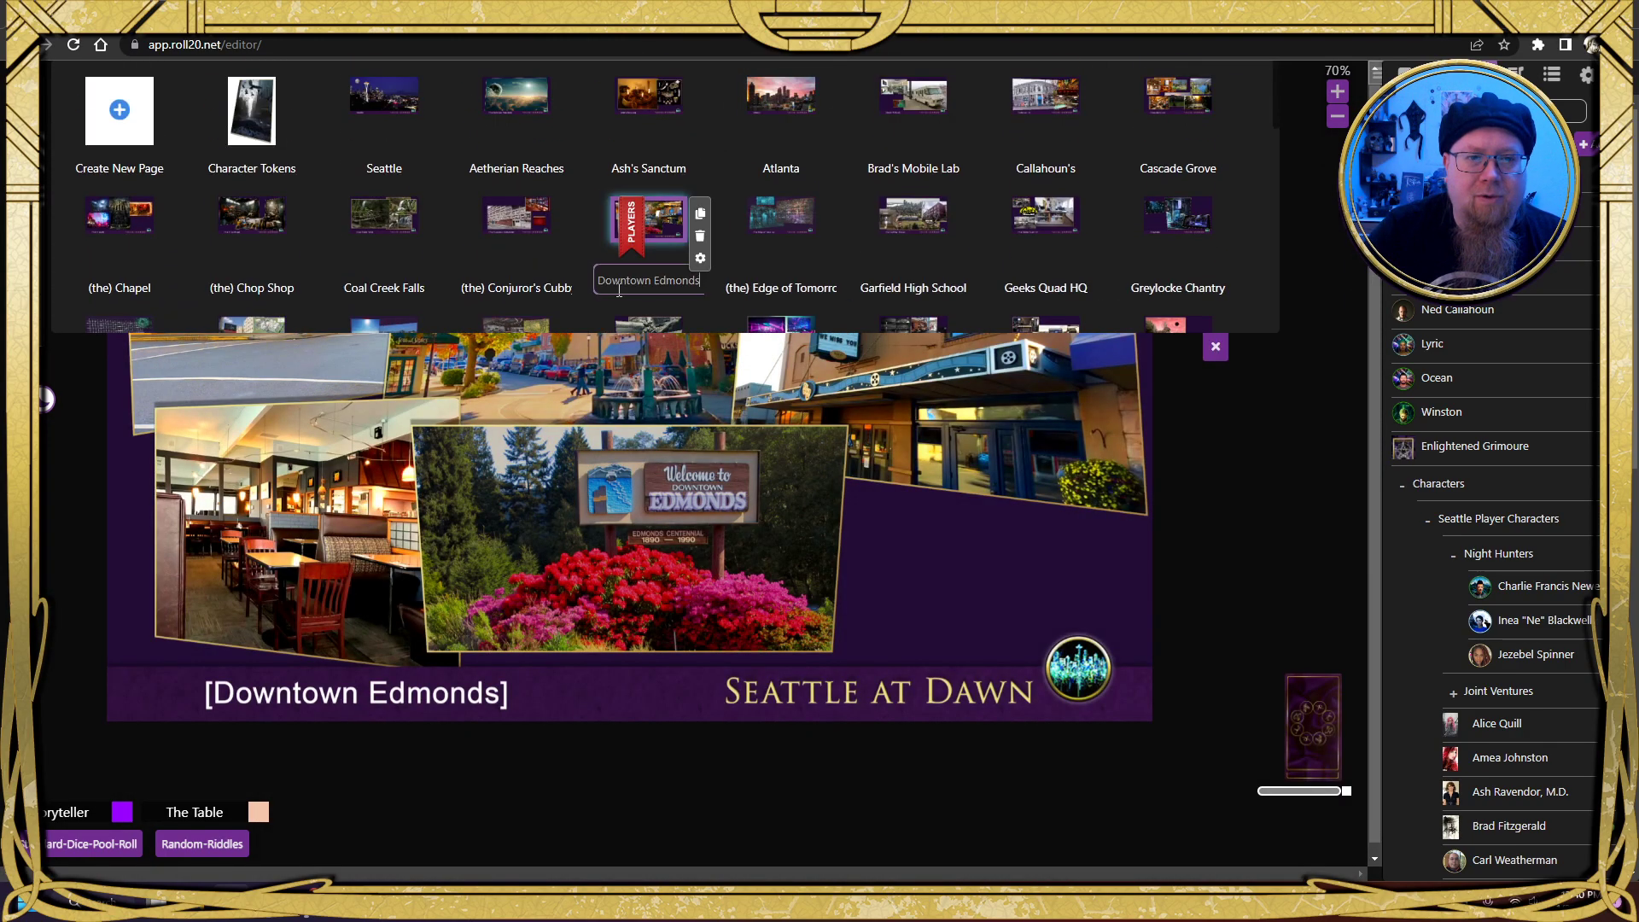
{"action": "left_click_drag", "start_coordinate": [596, 280], "coordinate": [717, 291]}
{"action": "key", "text": "ctrl+c"}
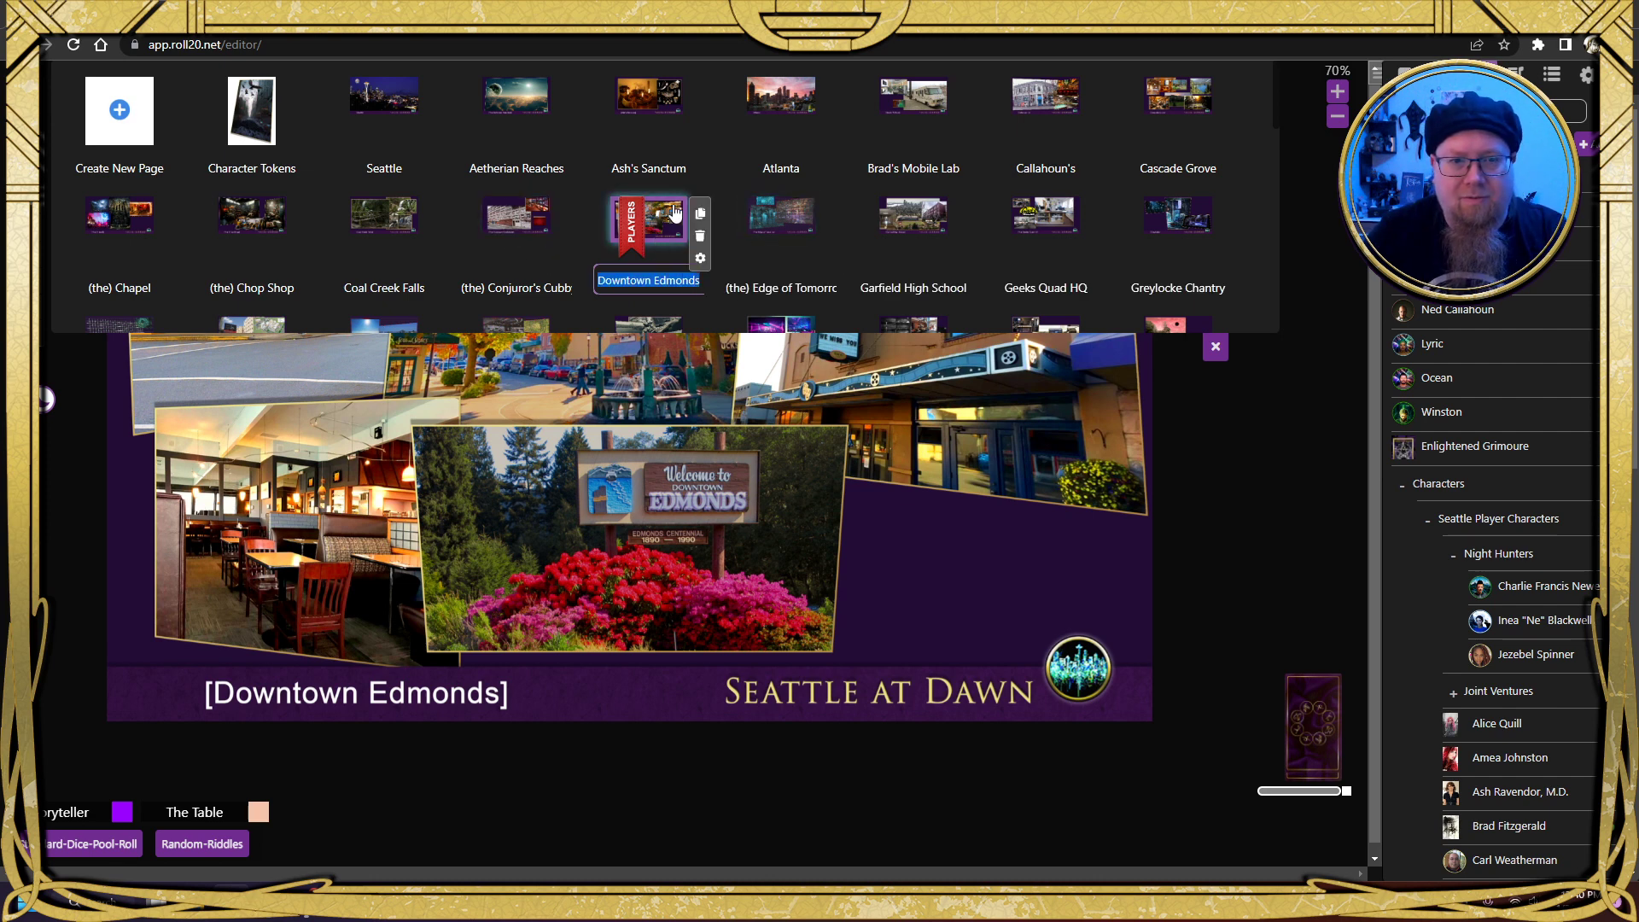
{"action": "key", "text": "Return"}
Duplicate the (the) Chop Shop (S02) page without map and lighting, objects and tokens, or GM info, and place the copy right after it
{"action": "scroll", "coordinate": [661, 274], "scroll_direction": "down", "scroll_amount": 8}
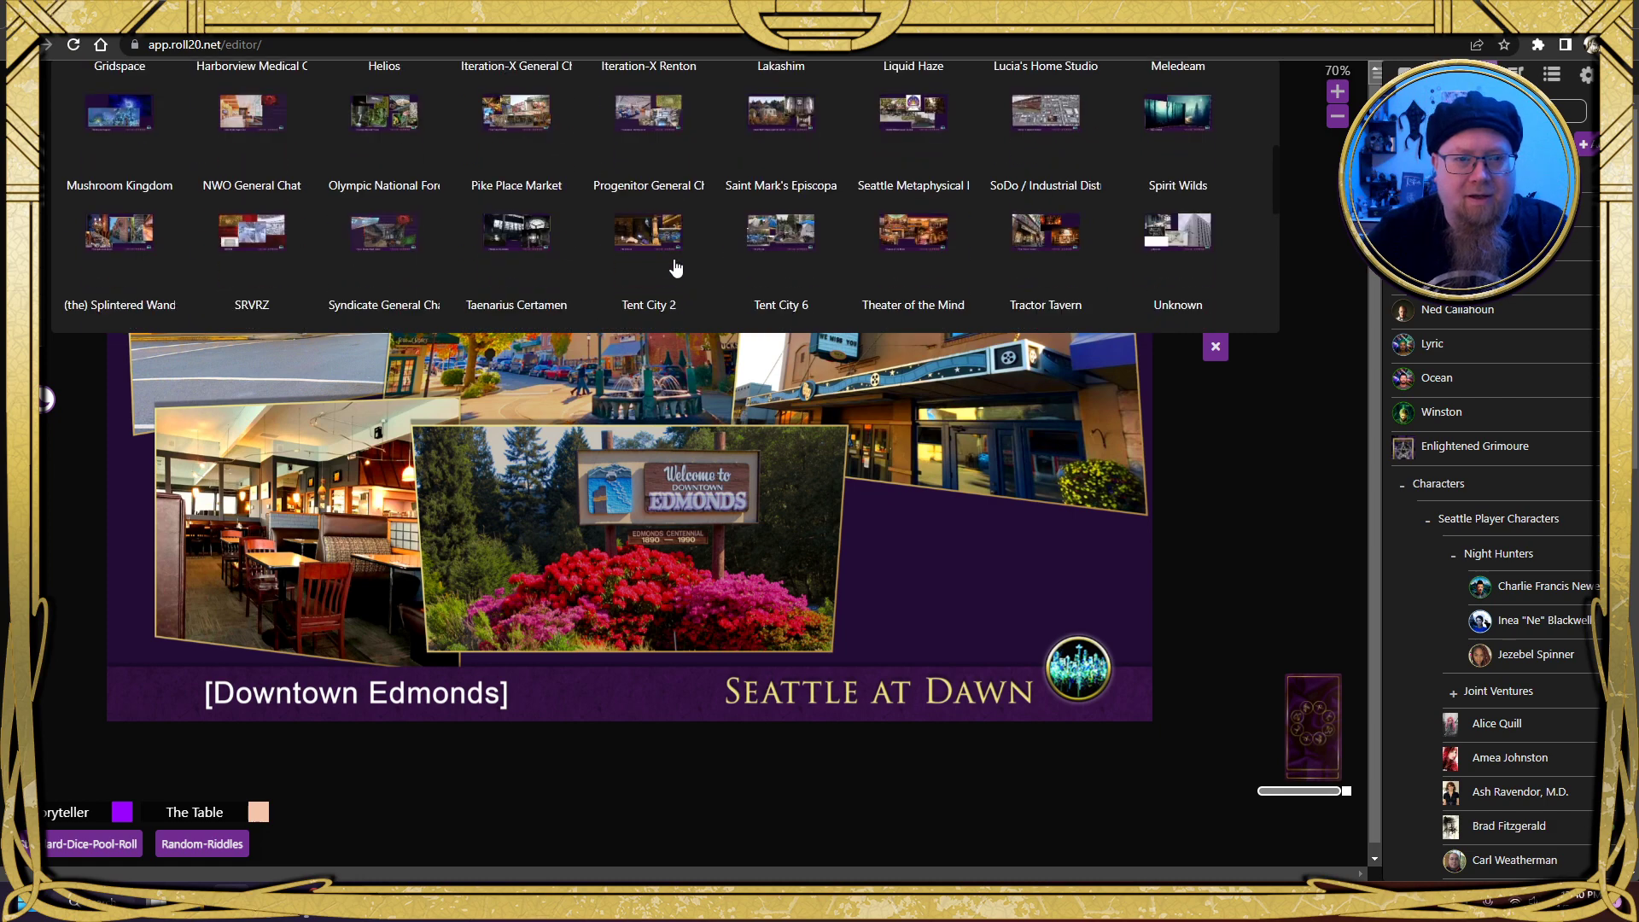
{"action": "scroll", "coordinate": [675, 248], "scroll_direction": "down", "scroll_amount": 1}
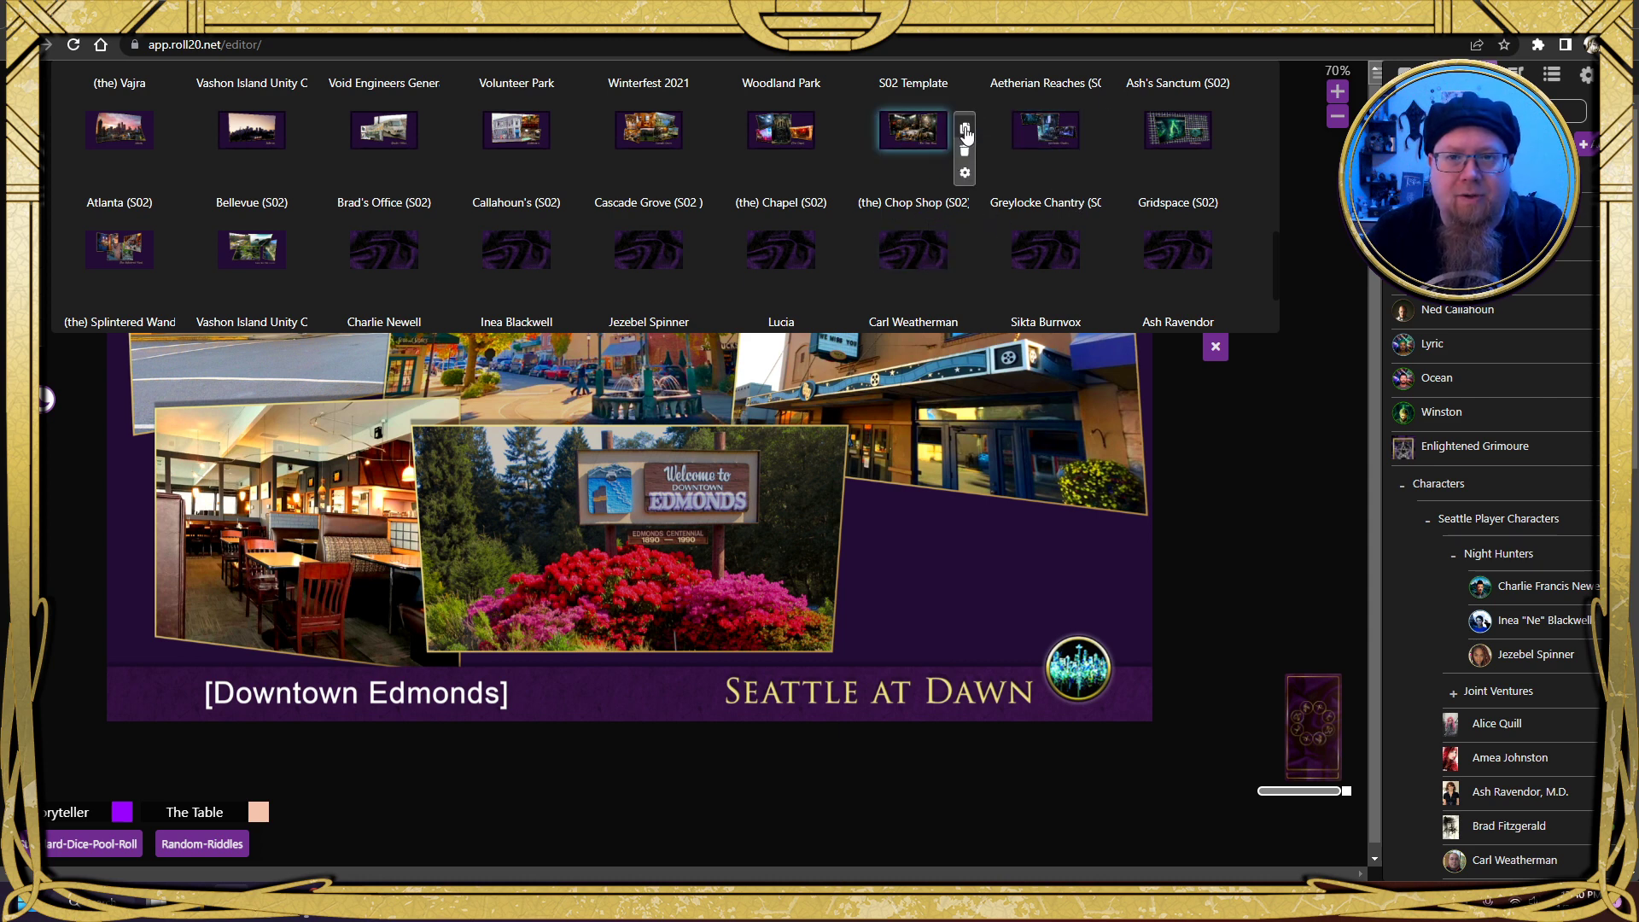
{"action": "left_click", "coordinate": [966, 132]}
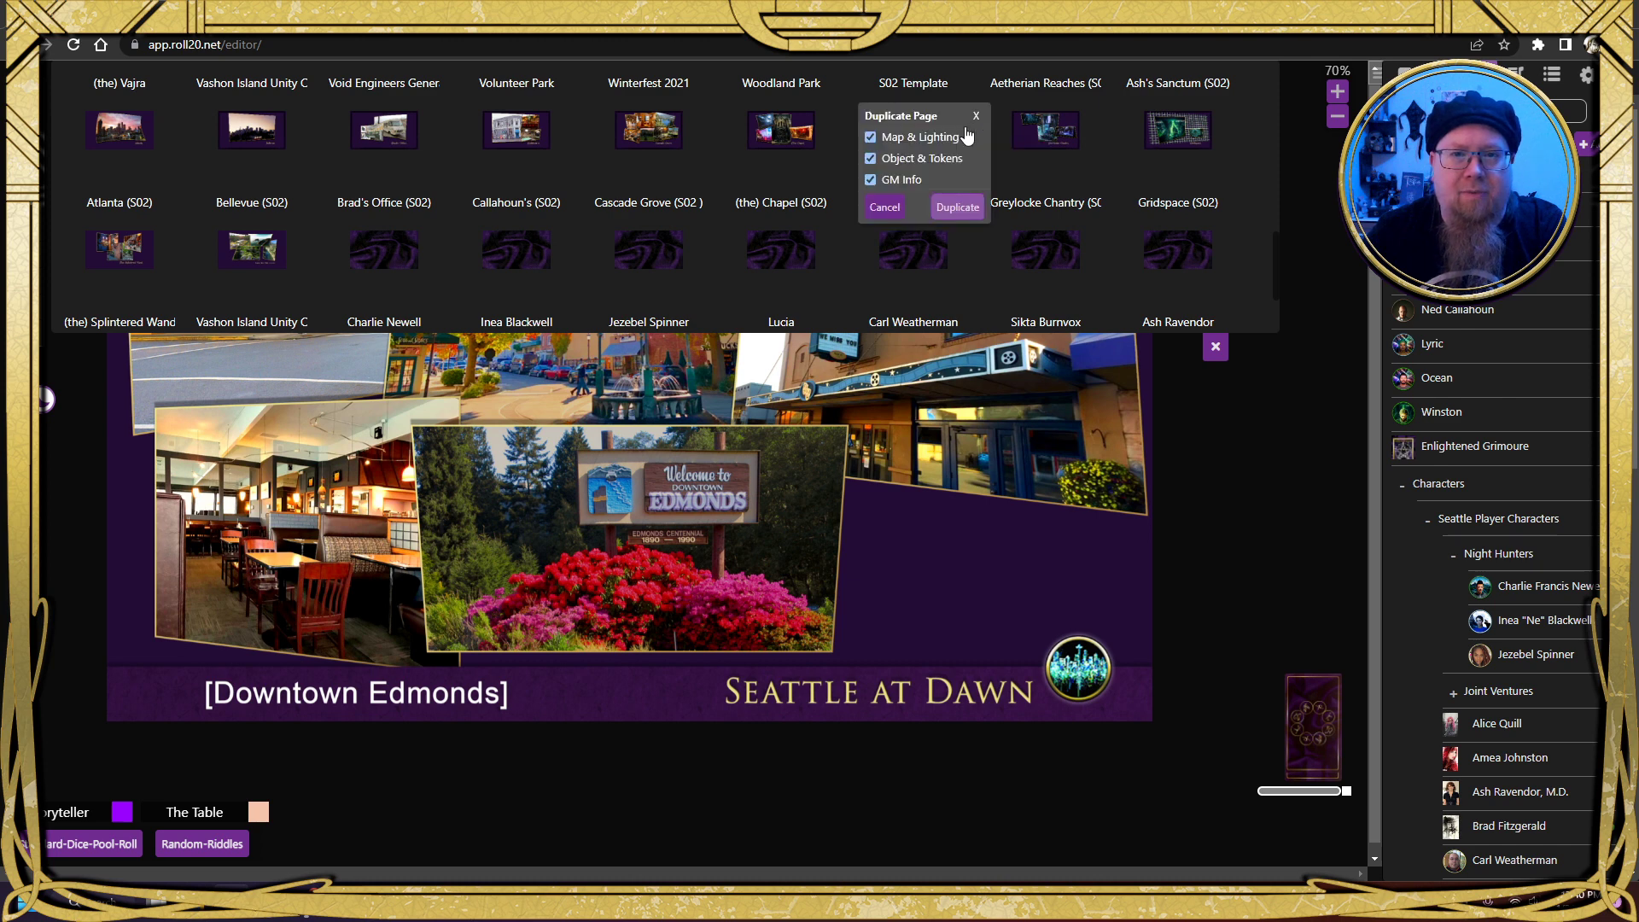
{"action": "left_click", "coordinate": [871, 137]}
{"action": "left_click", "coordinate": [871, 158]}
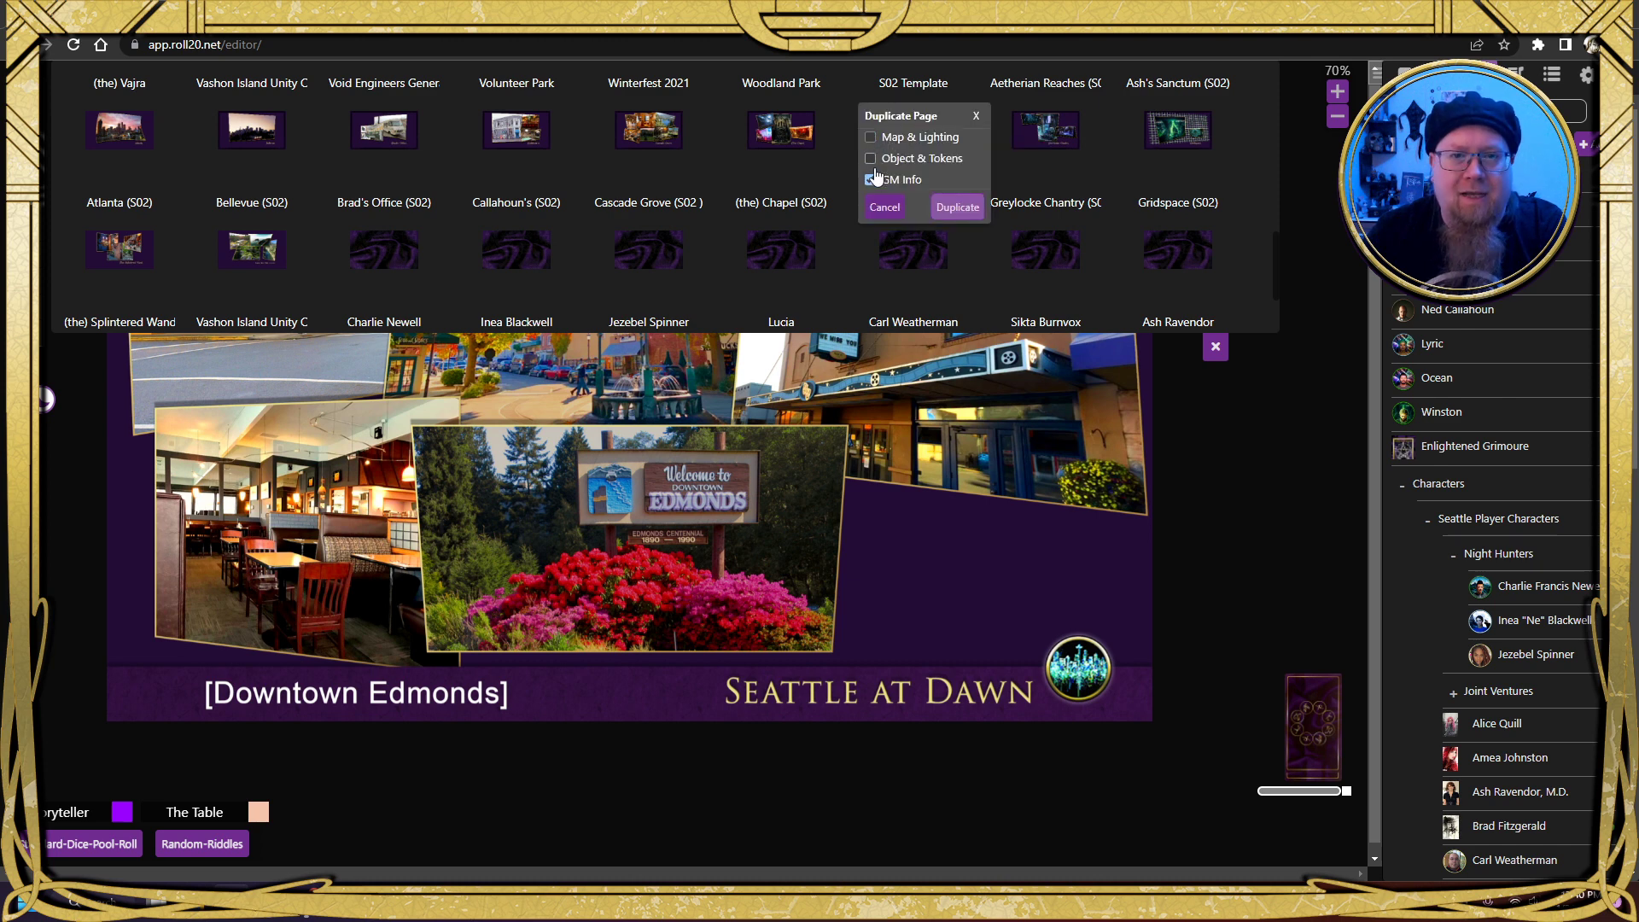
{"action": "left_click", "coordinate": [871, 179]}
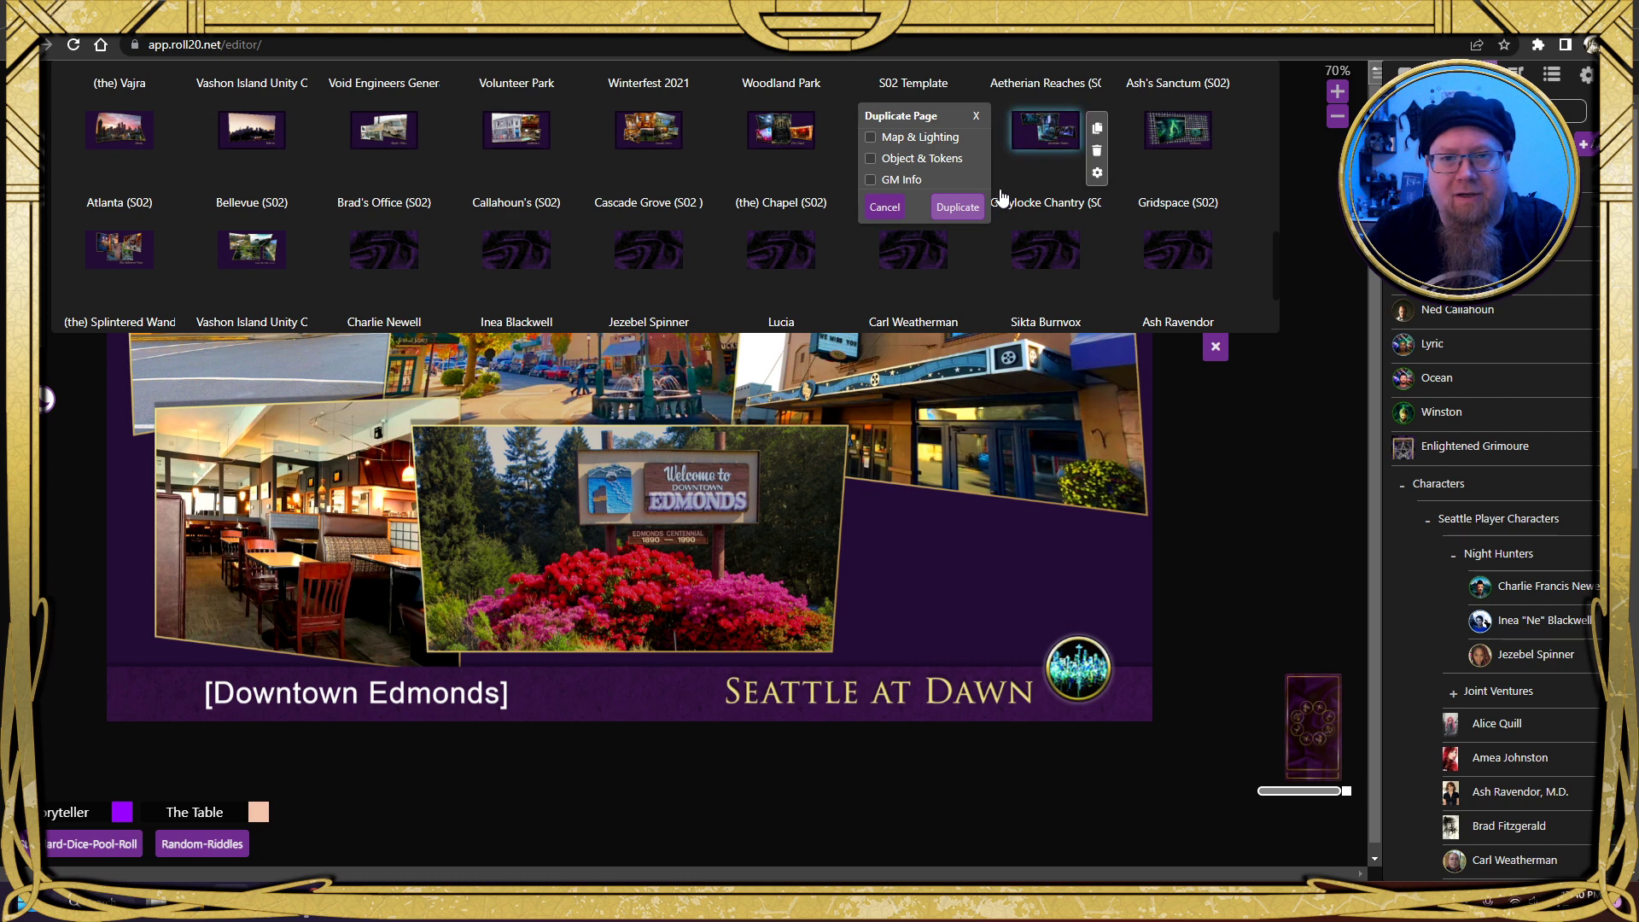
{"action": "left_click", "coordinate": [957, 207]}
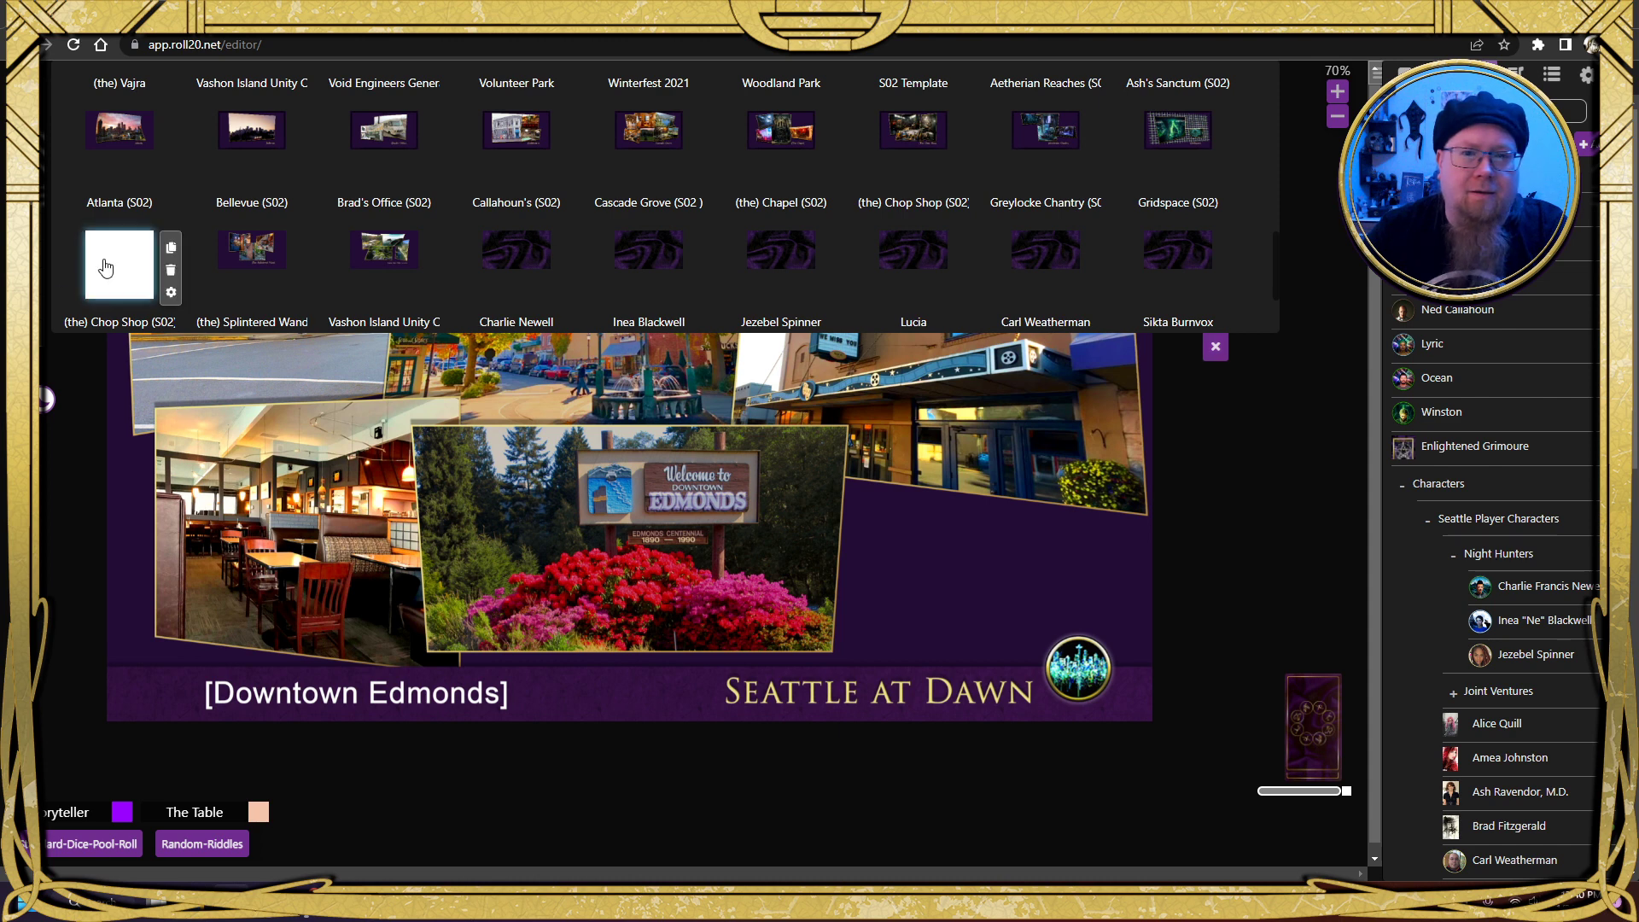
{"action": "left_click_drag", "start_coordinate": [105, 283], "coordinate": [1036, 155]}
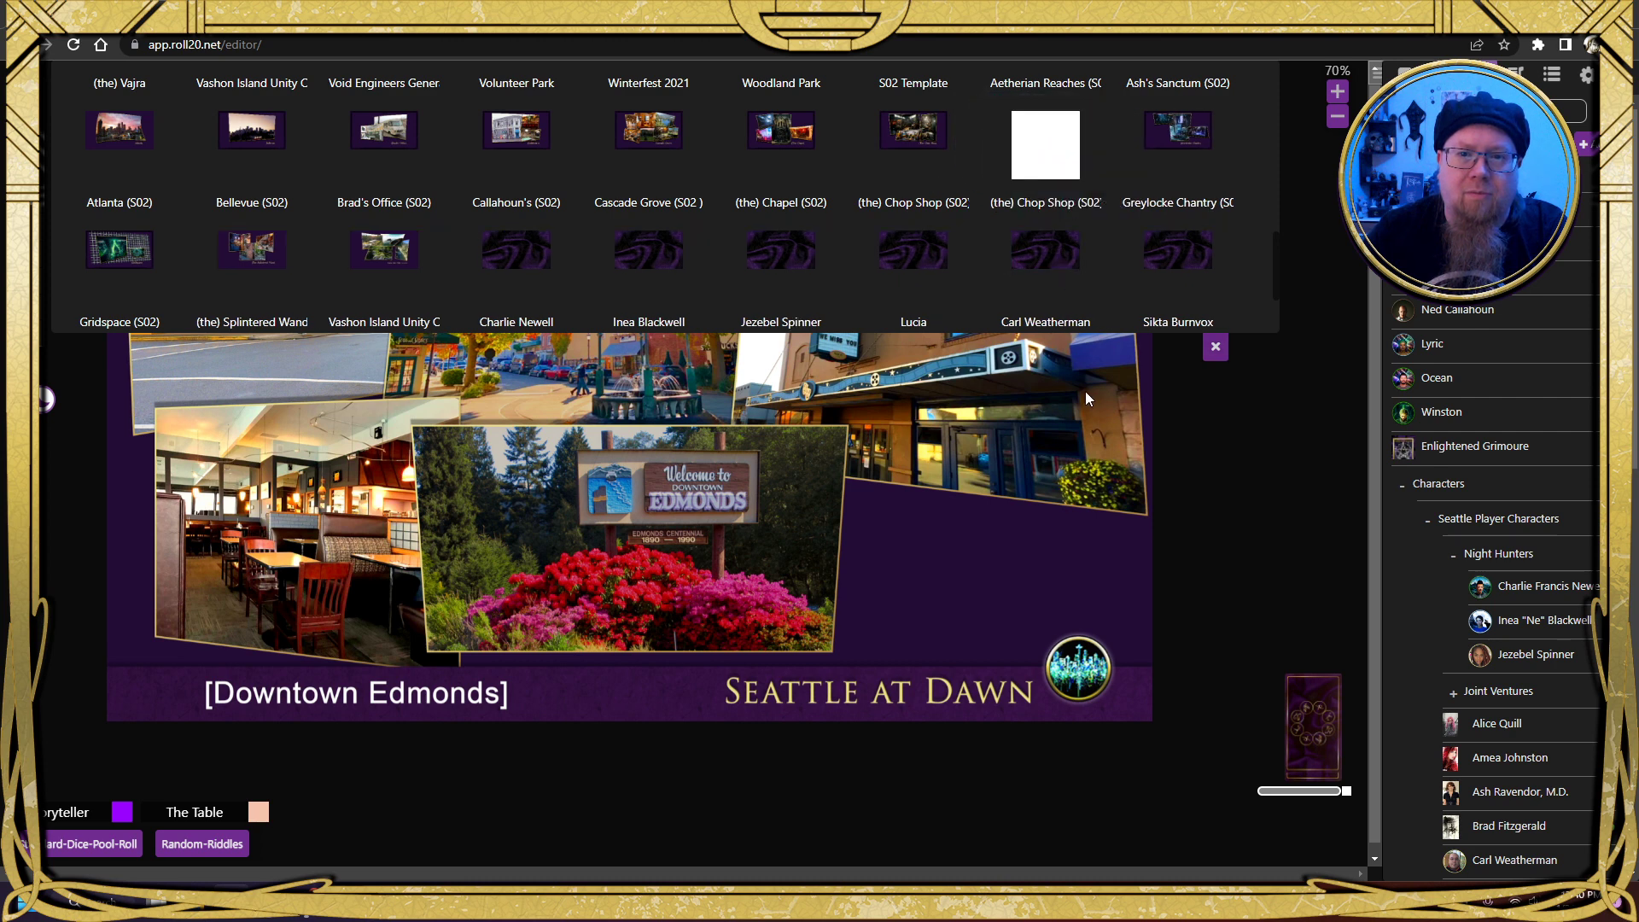
Rename the duplicated Chop Shop page as Downtown Edmonds (S02) using the copied name, and open it
{"action": "left_click", "coordinate": [1019, 196]}
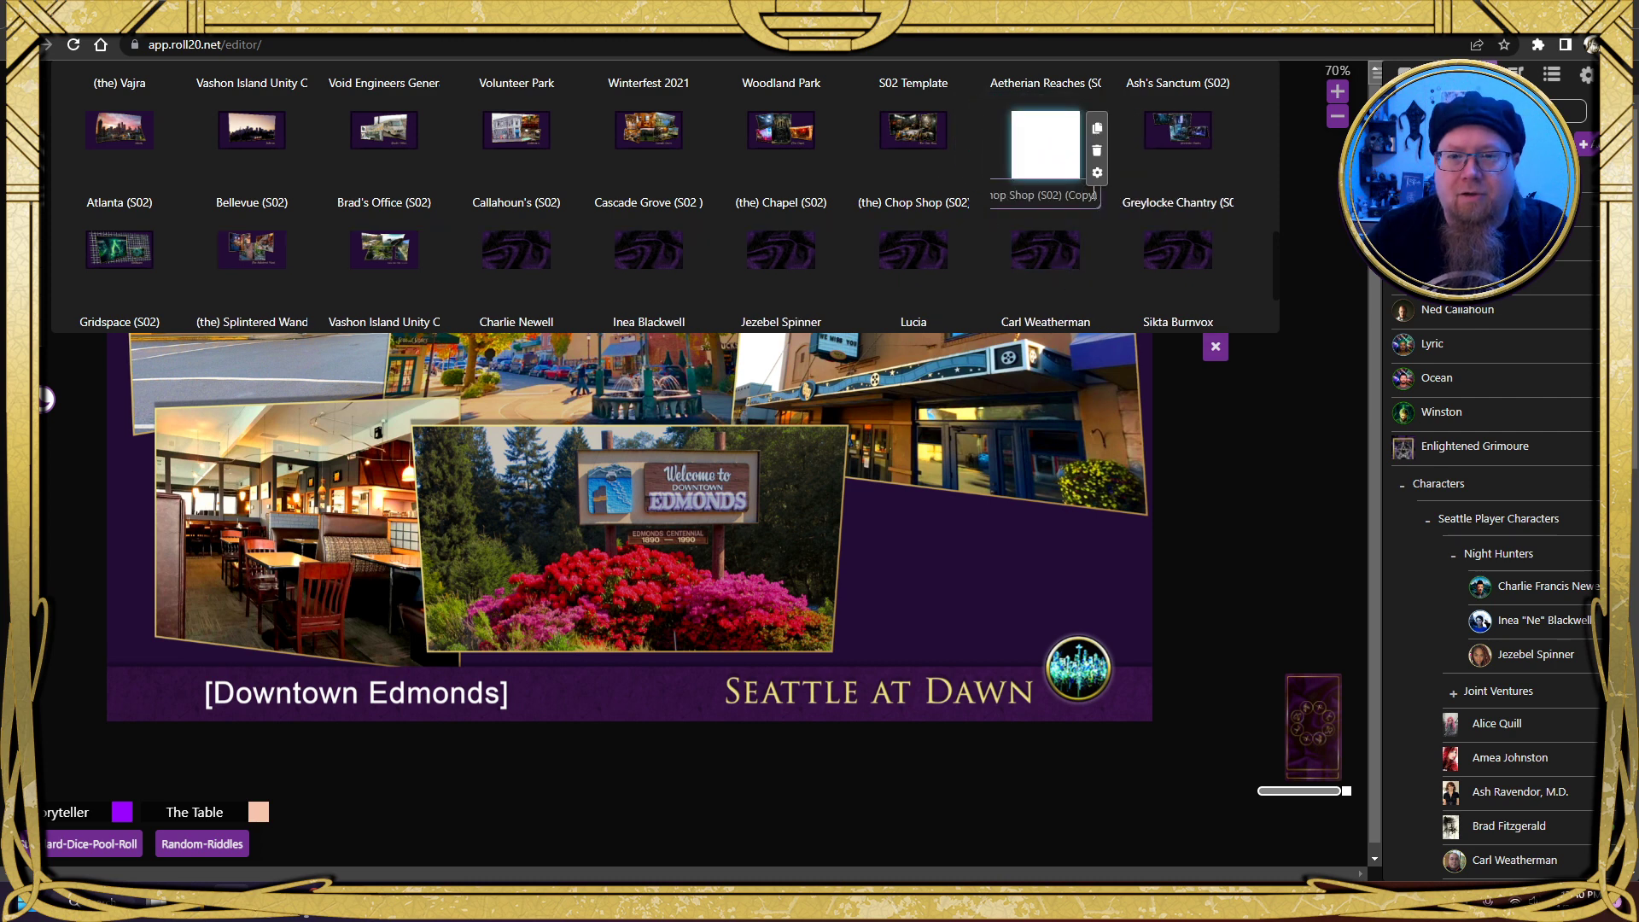
{"action": "key", "text": "BackSpace"}
{"action": "key", "text": "BackSpace"}
{"action": "key", "text": "BackSpace"}
{"action": "key", "text": "BackSpace"}
{"action": "key", "text": "BackSpace"}
{"action": "key", "text": "BackSpace"}
{"action": "key", "text": "BackSpace"}
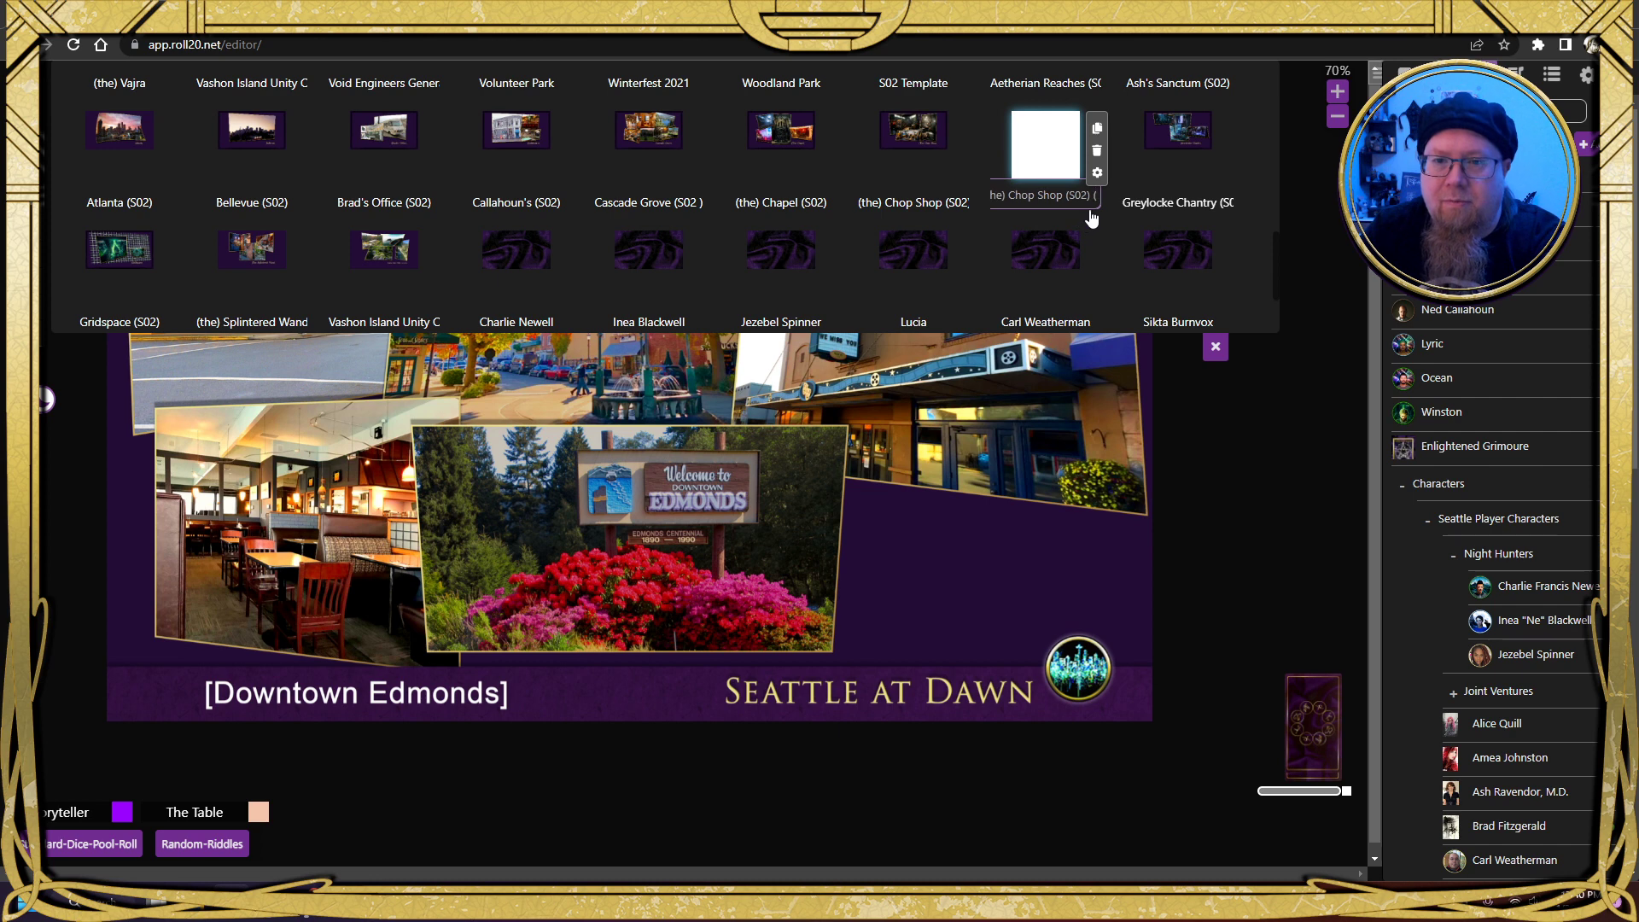
{"action": "left_click_drag", "start_coordinate": [1070, 195], "coordinate": [813, 203]}
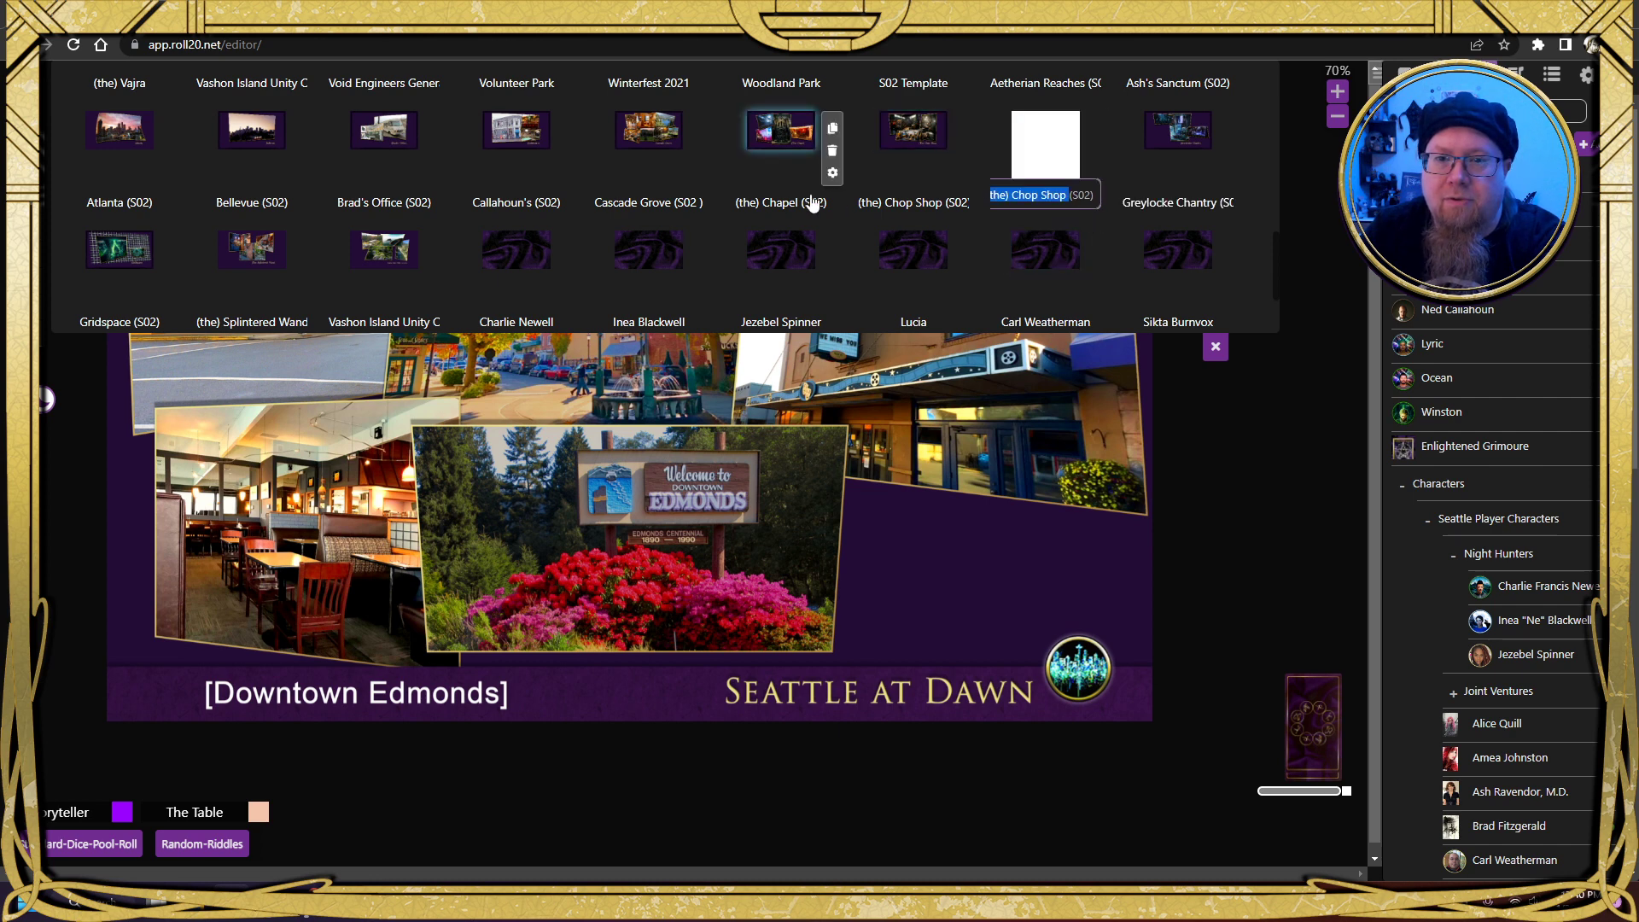
{"action": "key", "text": "ctrl+v"}
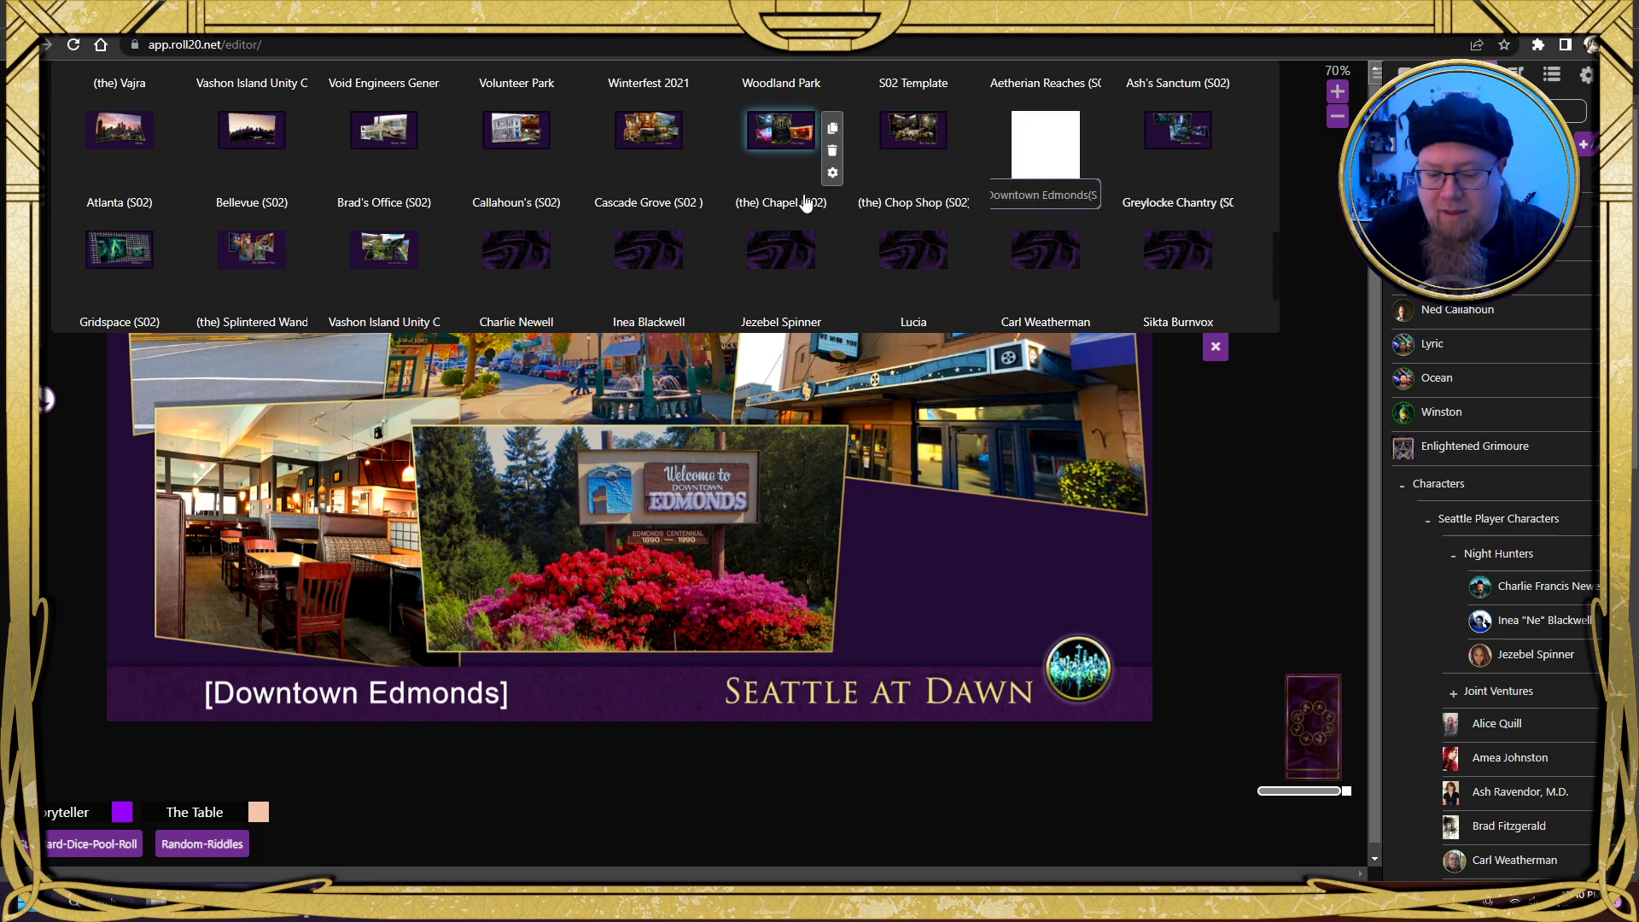
{"action": "key", "text": "Return"}
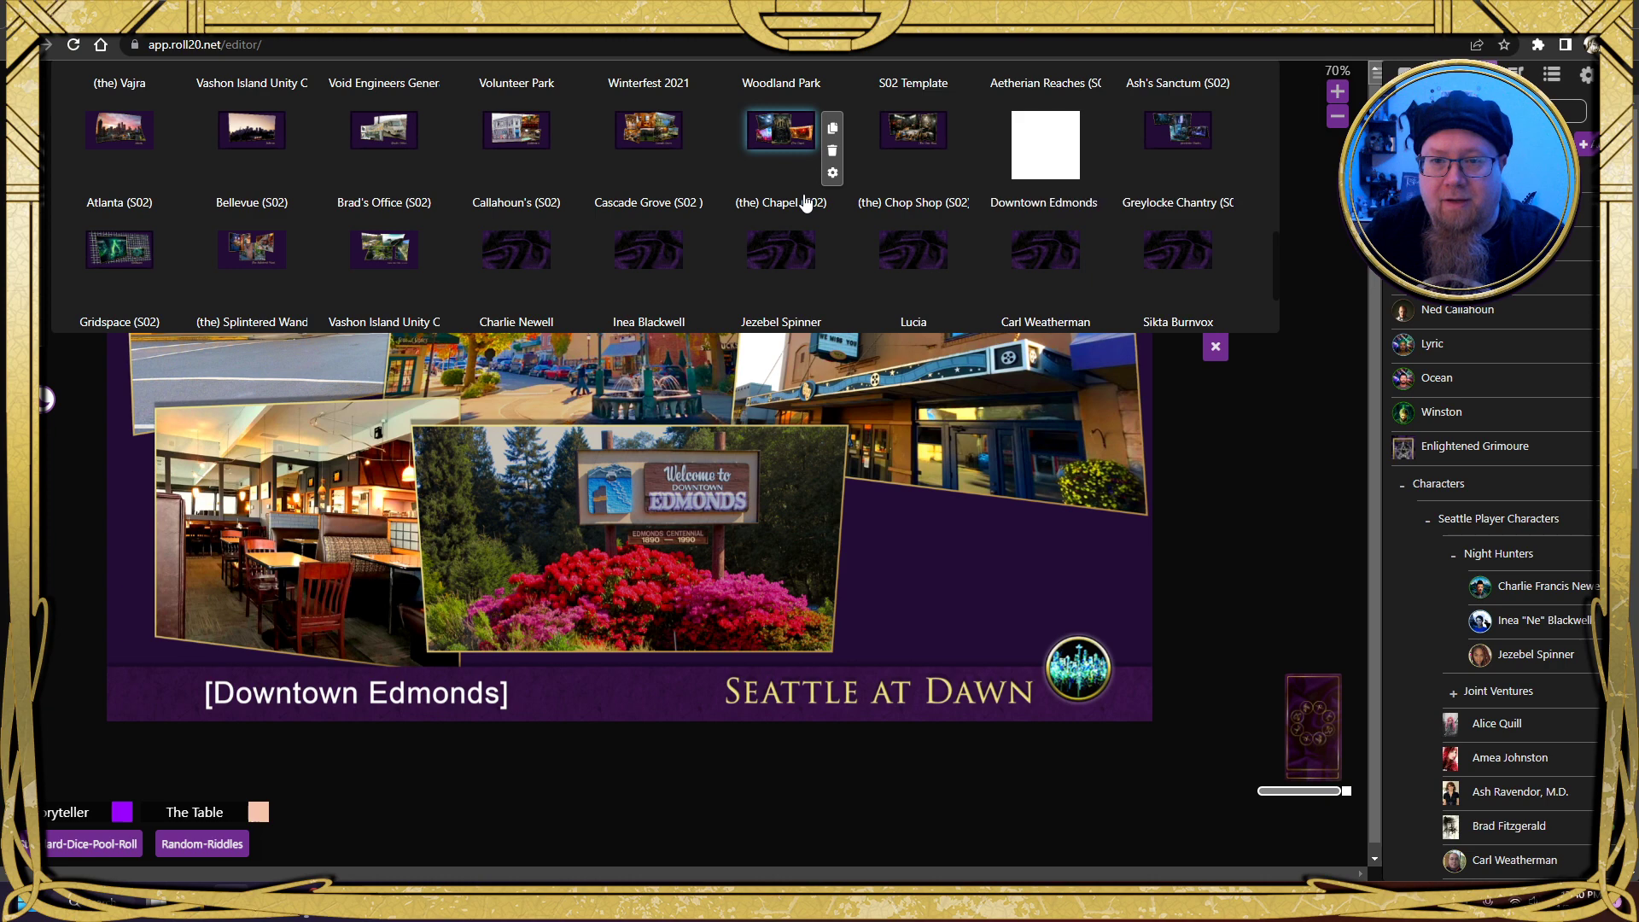
{"action": "left_click", "coordinate": [1045, 152]}
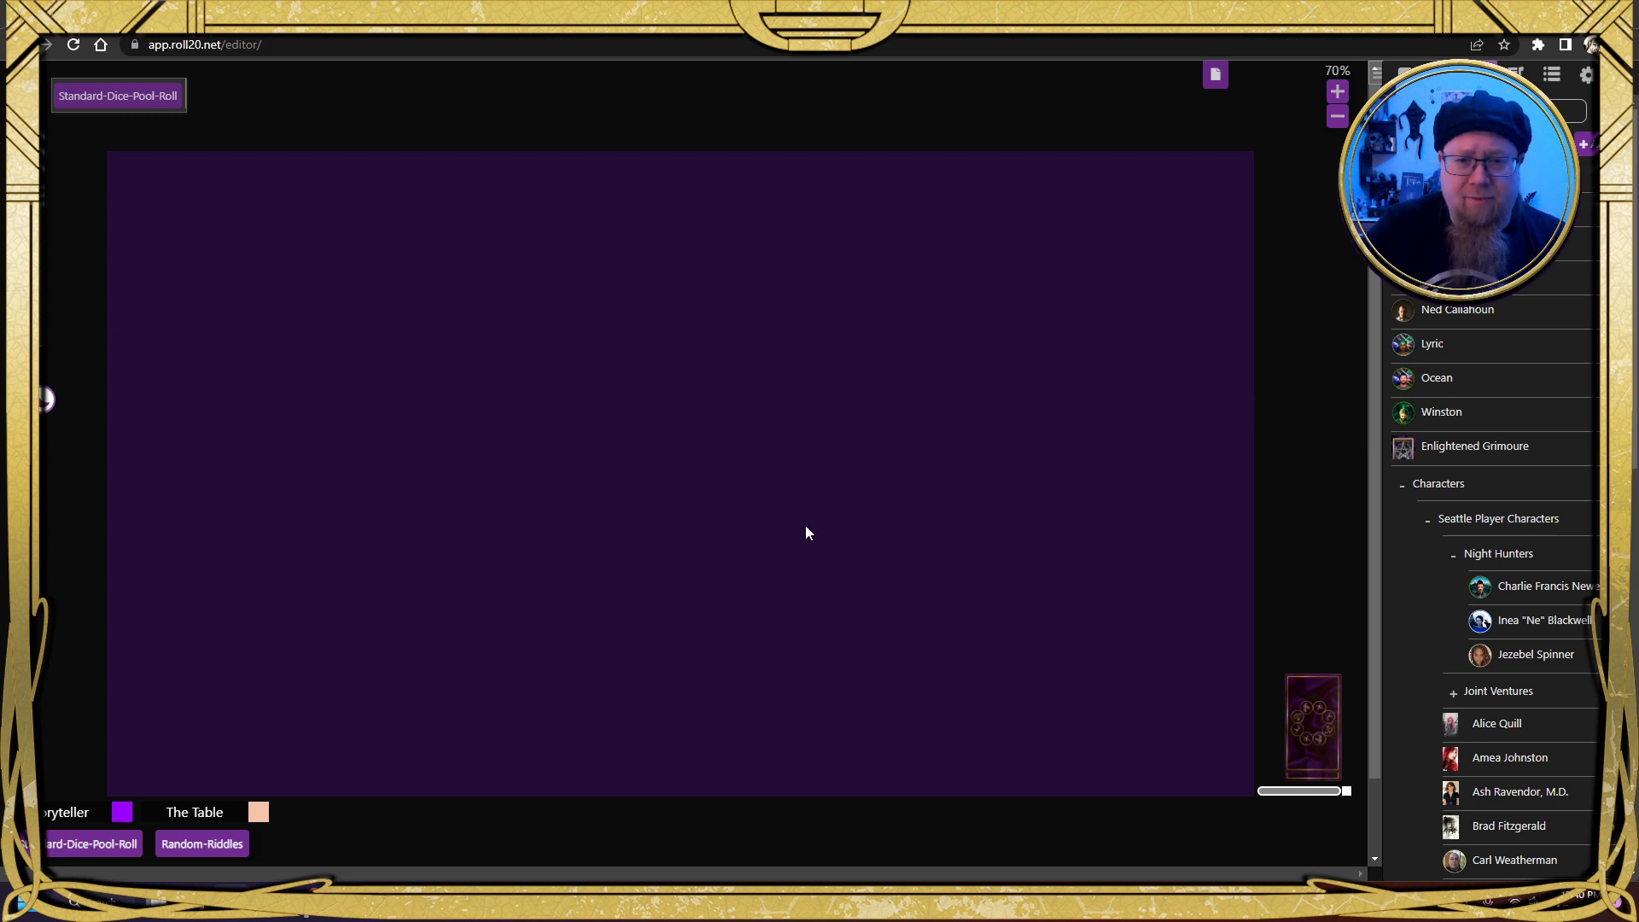
Raise the grid opacity of the new Downtown Edmonds page above its midpoint and save the page settings
{"action": "left_click", "coordinate": [1216, 75]}
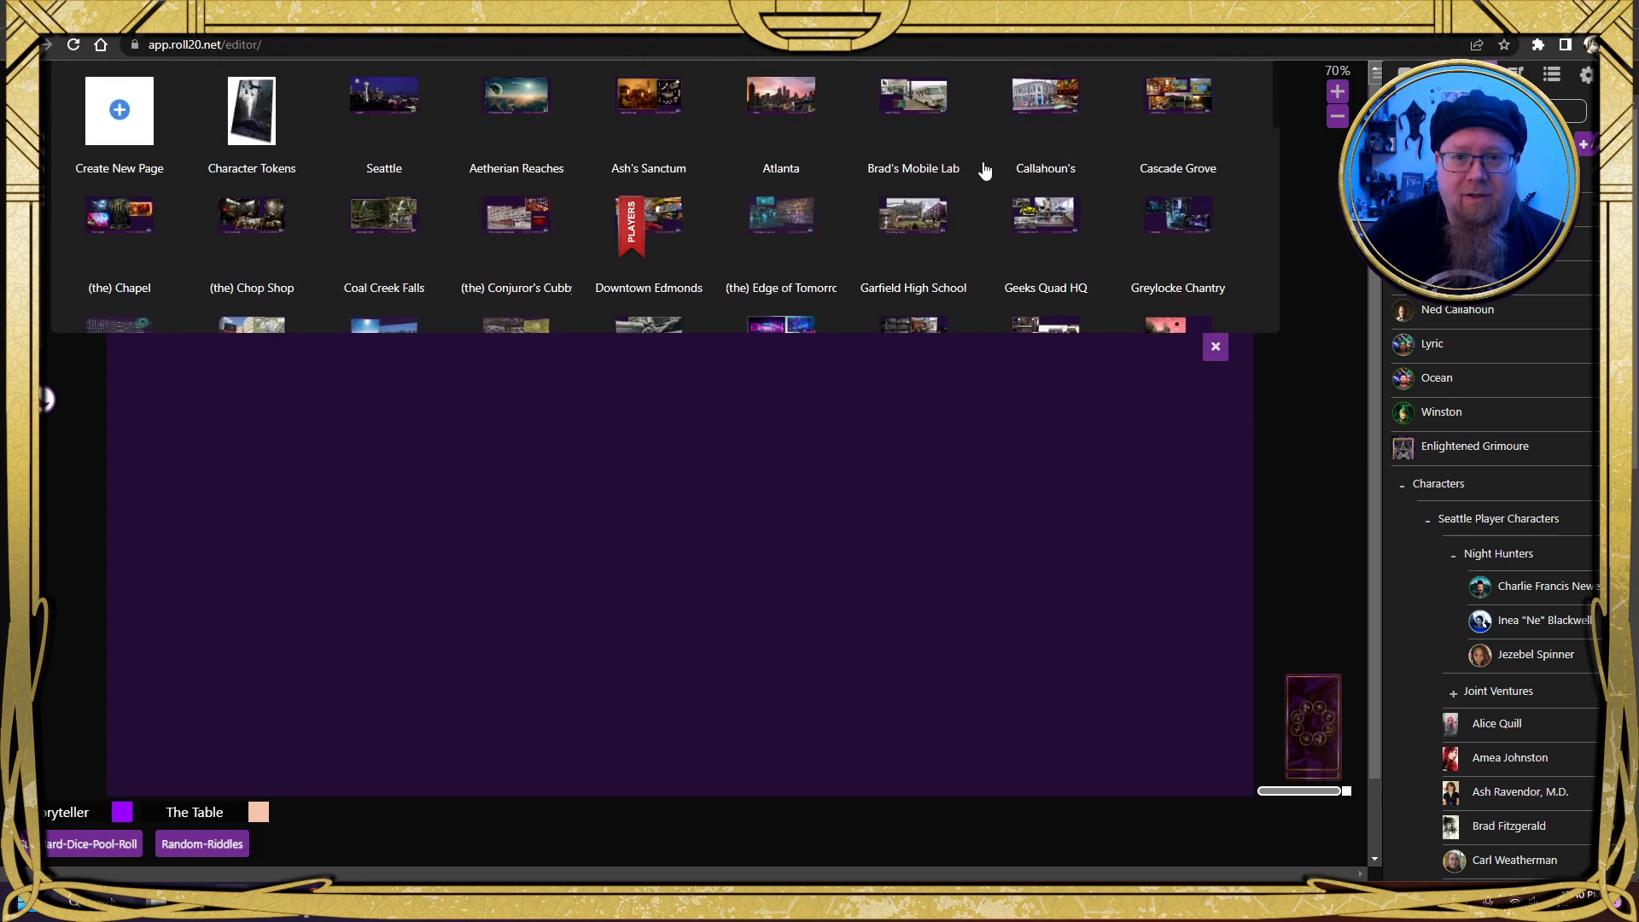
{"action": "mouse_move", "coordinate": [649, 226]}
{"action": "scroll", "coordinate": [714, 227], "scroll_direction": "down", "scroll_amount": 7}
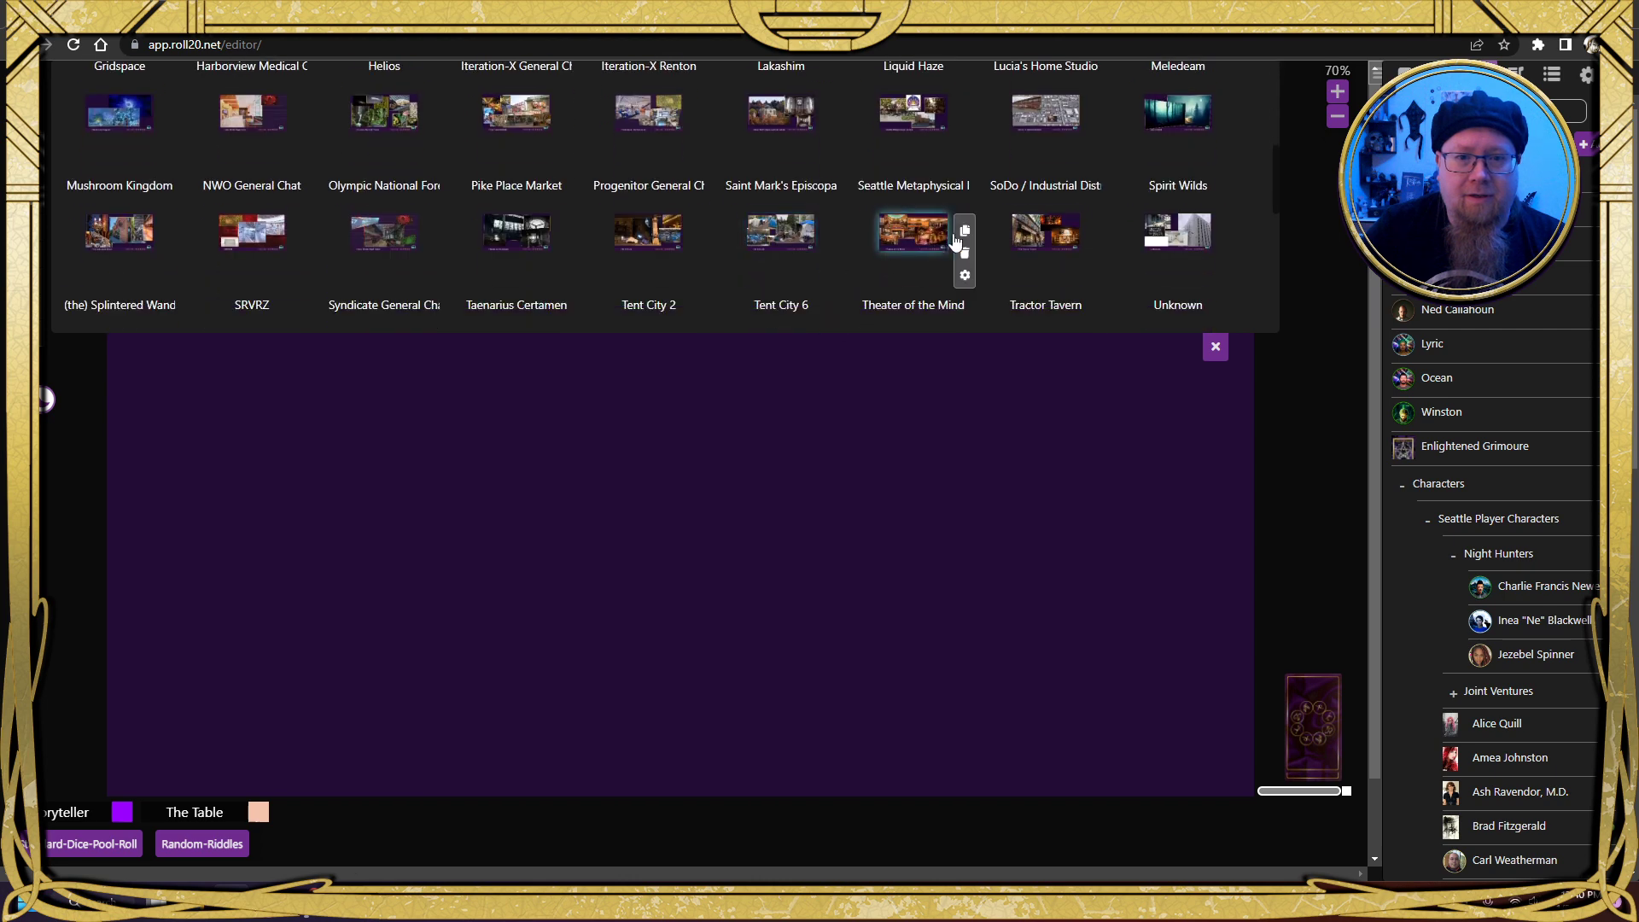
{"action": "scroll", "coordinate": [1111, 246], "scroll_direction": "down", "scroll_amount": 3}
{"action": "scroll", "coordinate": [1082, 160], "scroll_direction": "up", "scroll_amount": 1}
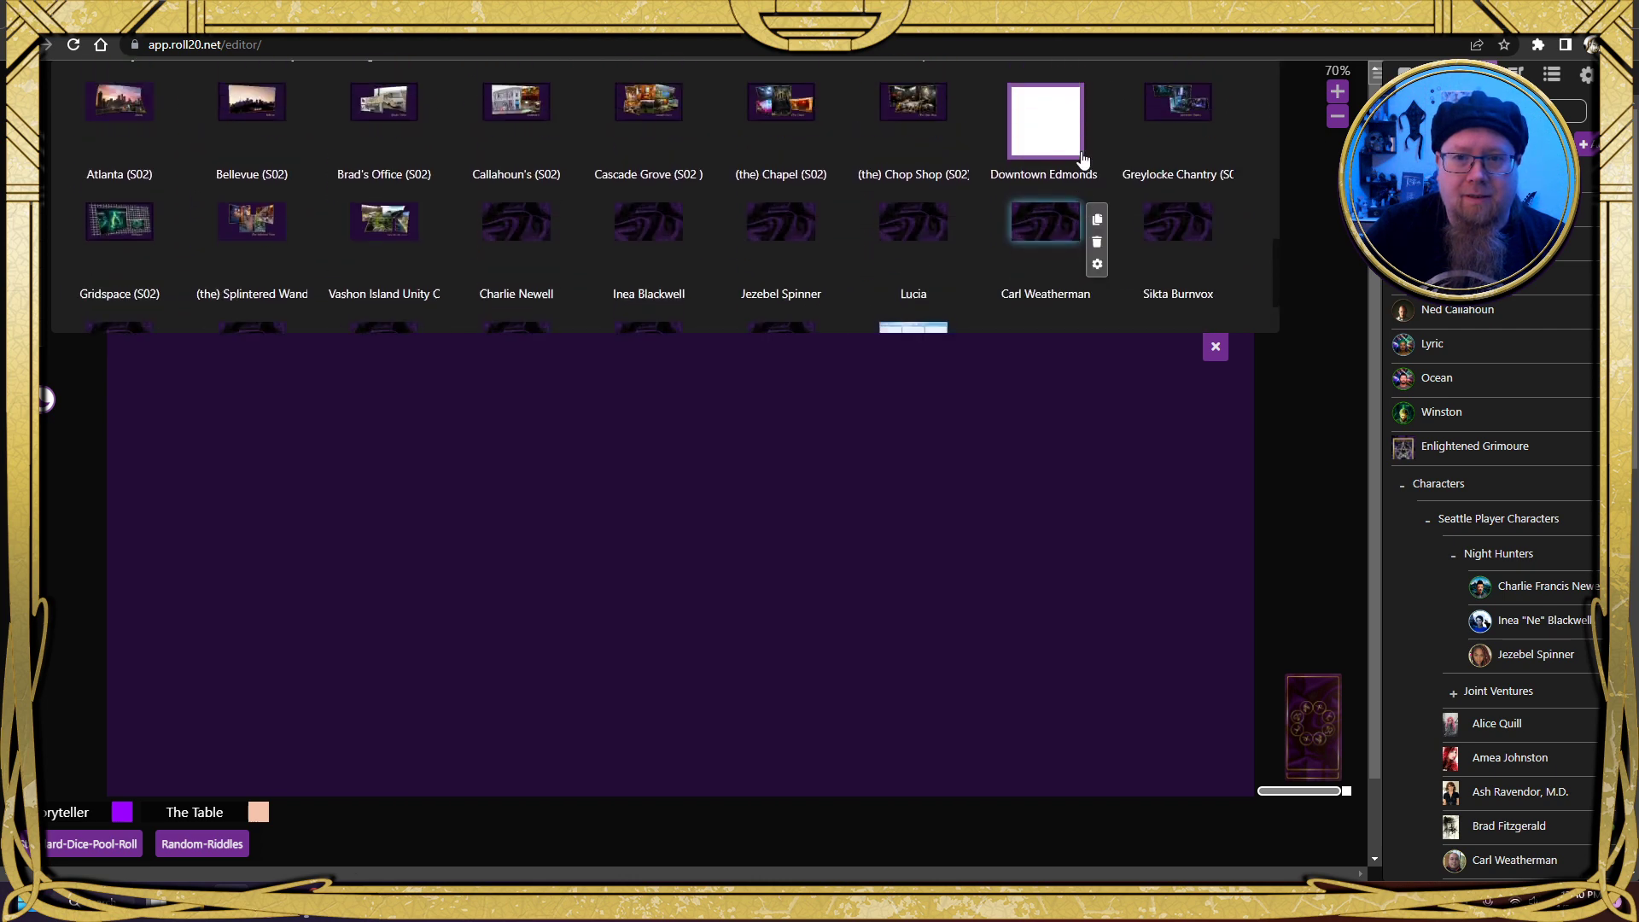
{"action": "left_click", "coordinate": [1098, 174]}
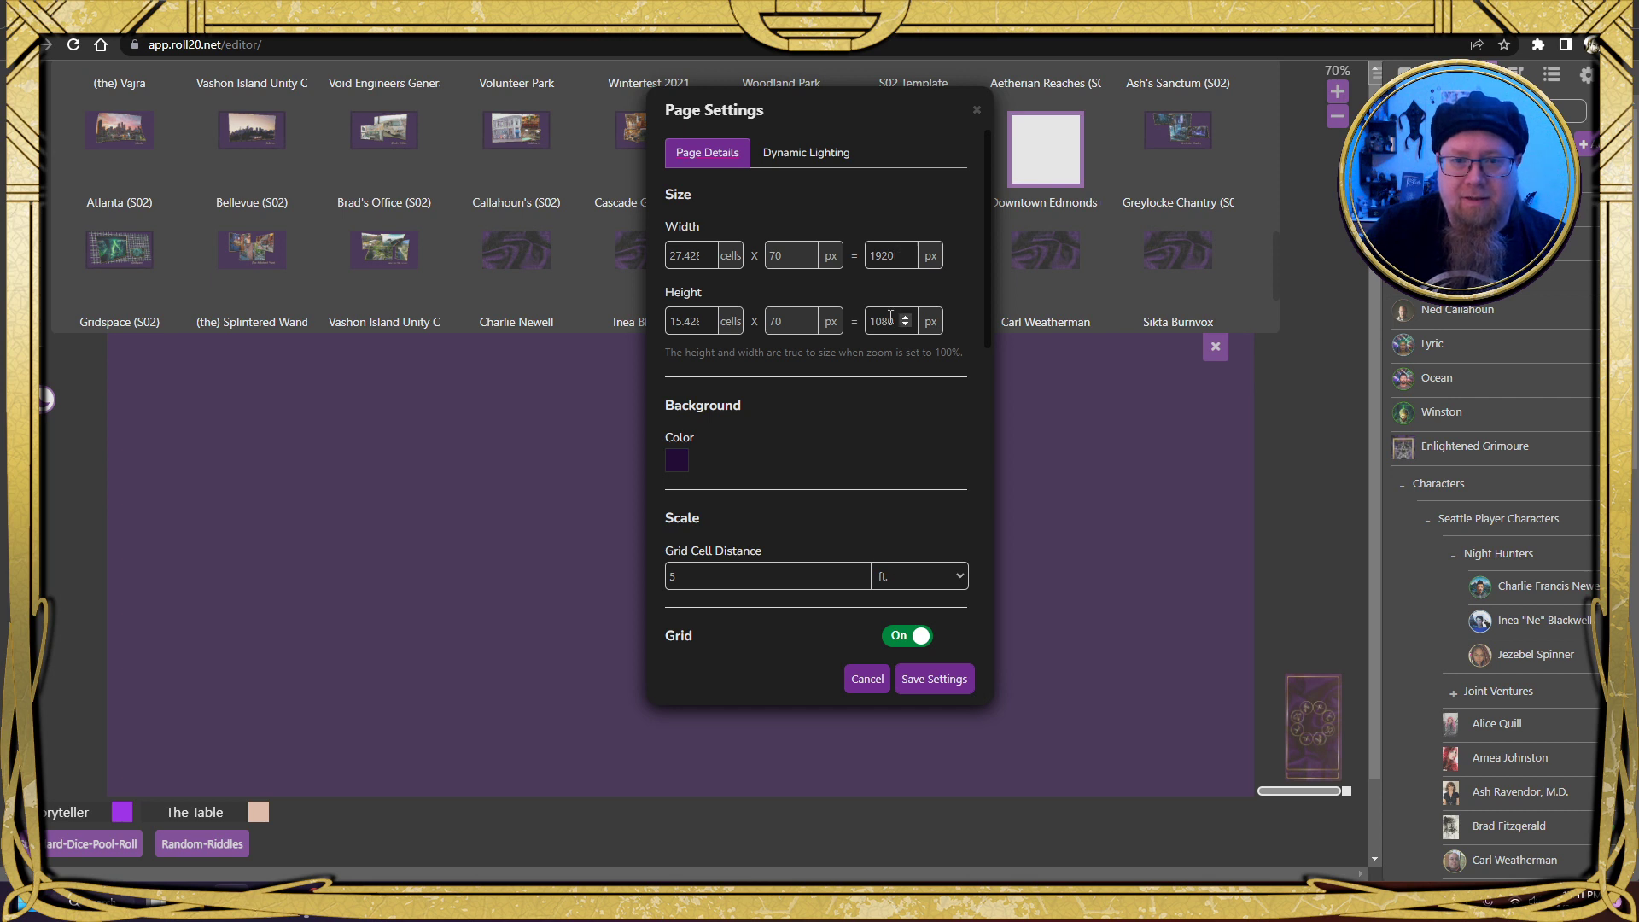
{"action": "scroll", "coordinate": [834, 402], "scroll_direction": "down", "scroll_amount": 4}
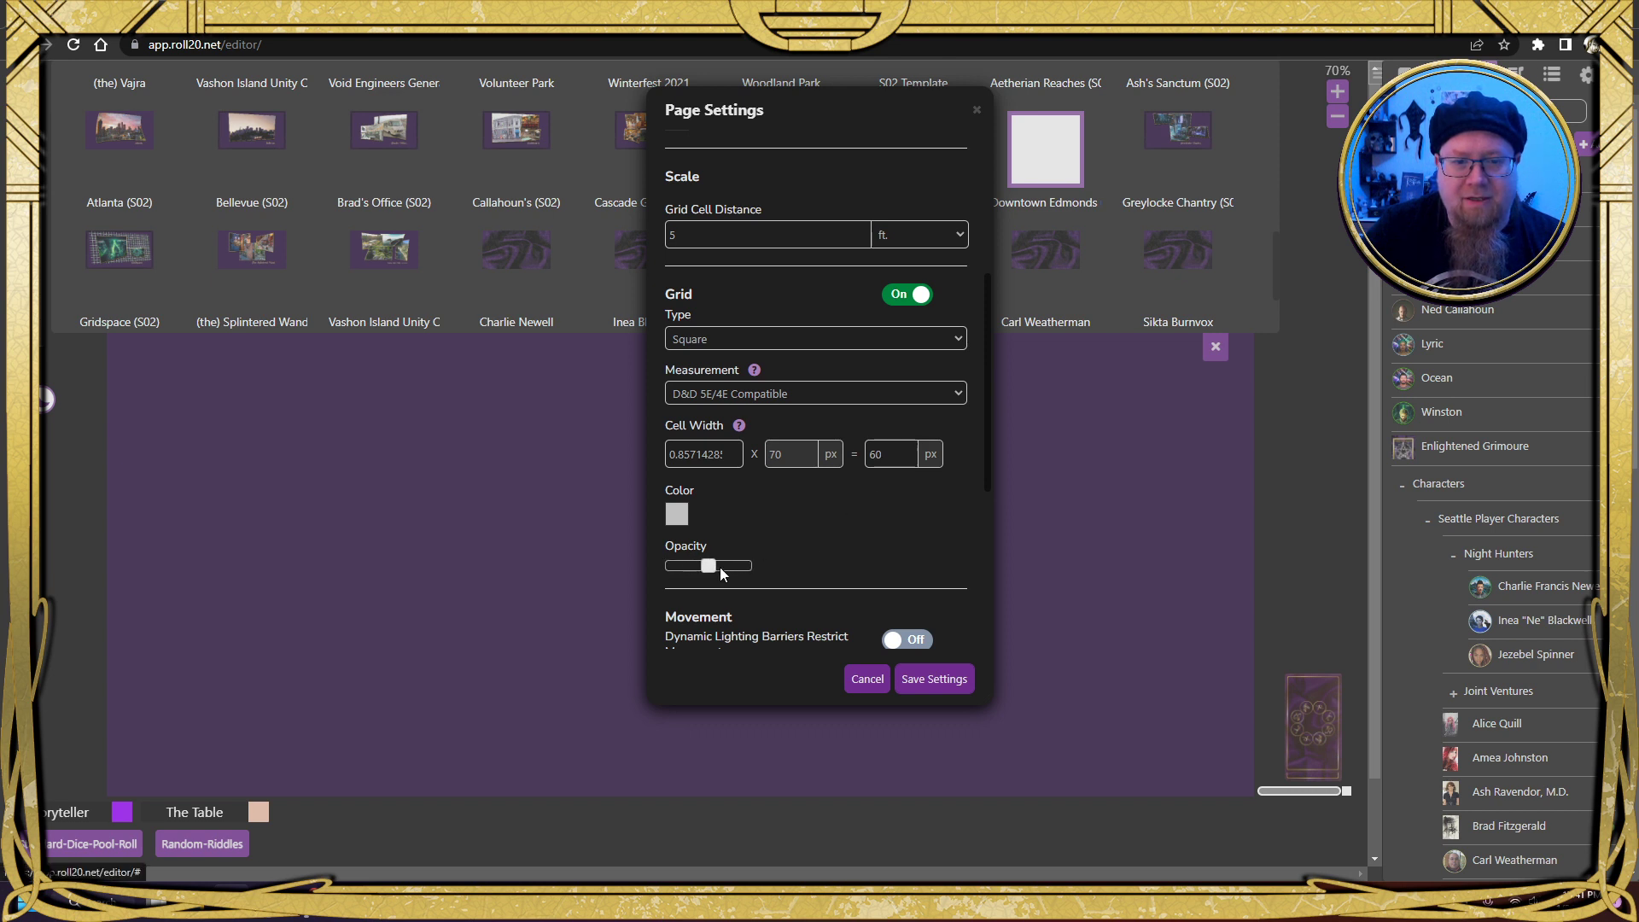
{"action": "left_click_drag", "start_coordinate": [720, 578], "coordinate": [733, 579]}
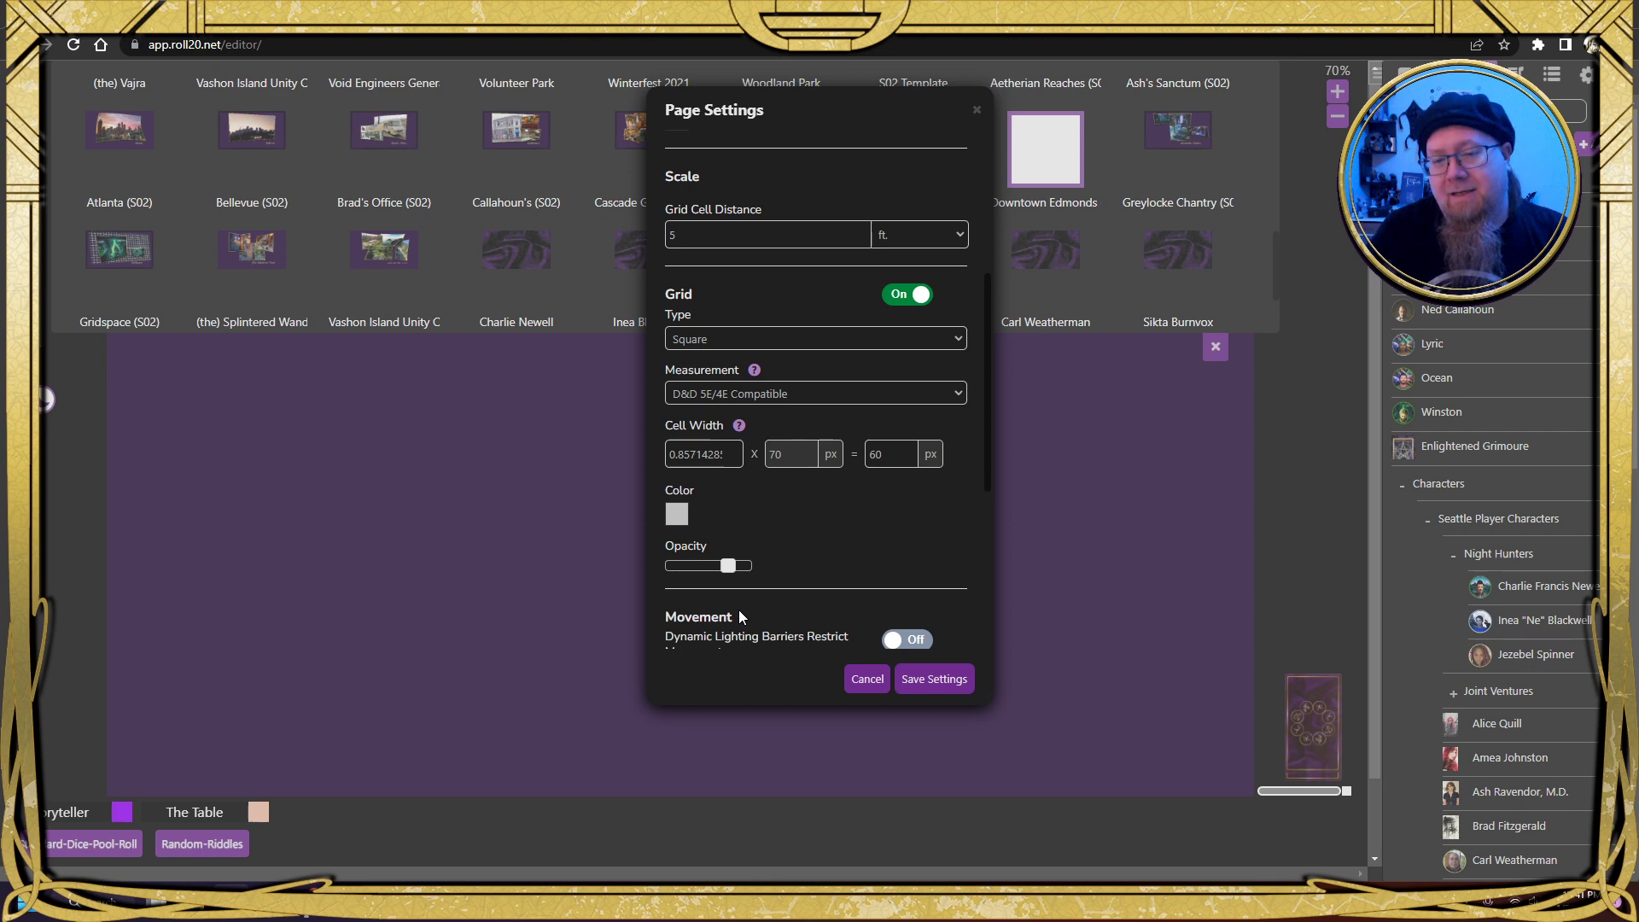
{"action": "left_click", "coordinate": [960, 684]}
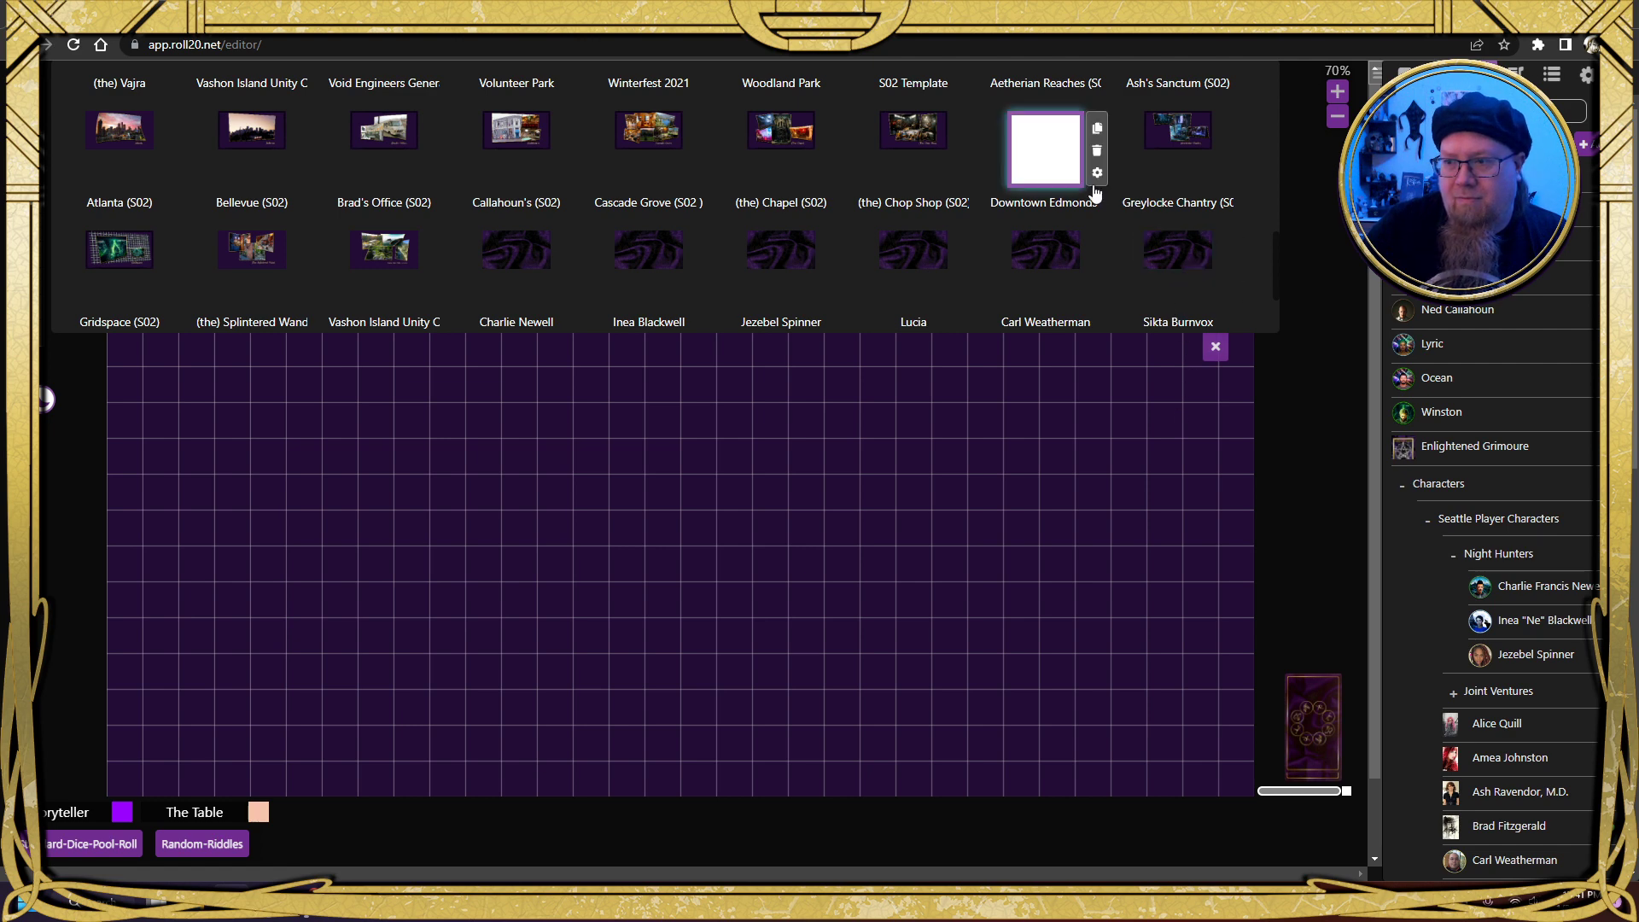
{"action": "left_click", "coordinate": [1216, 347]}
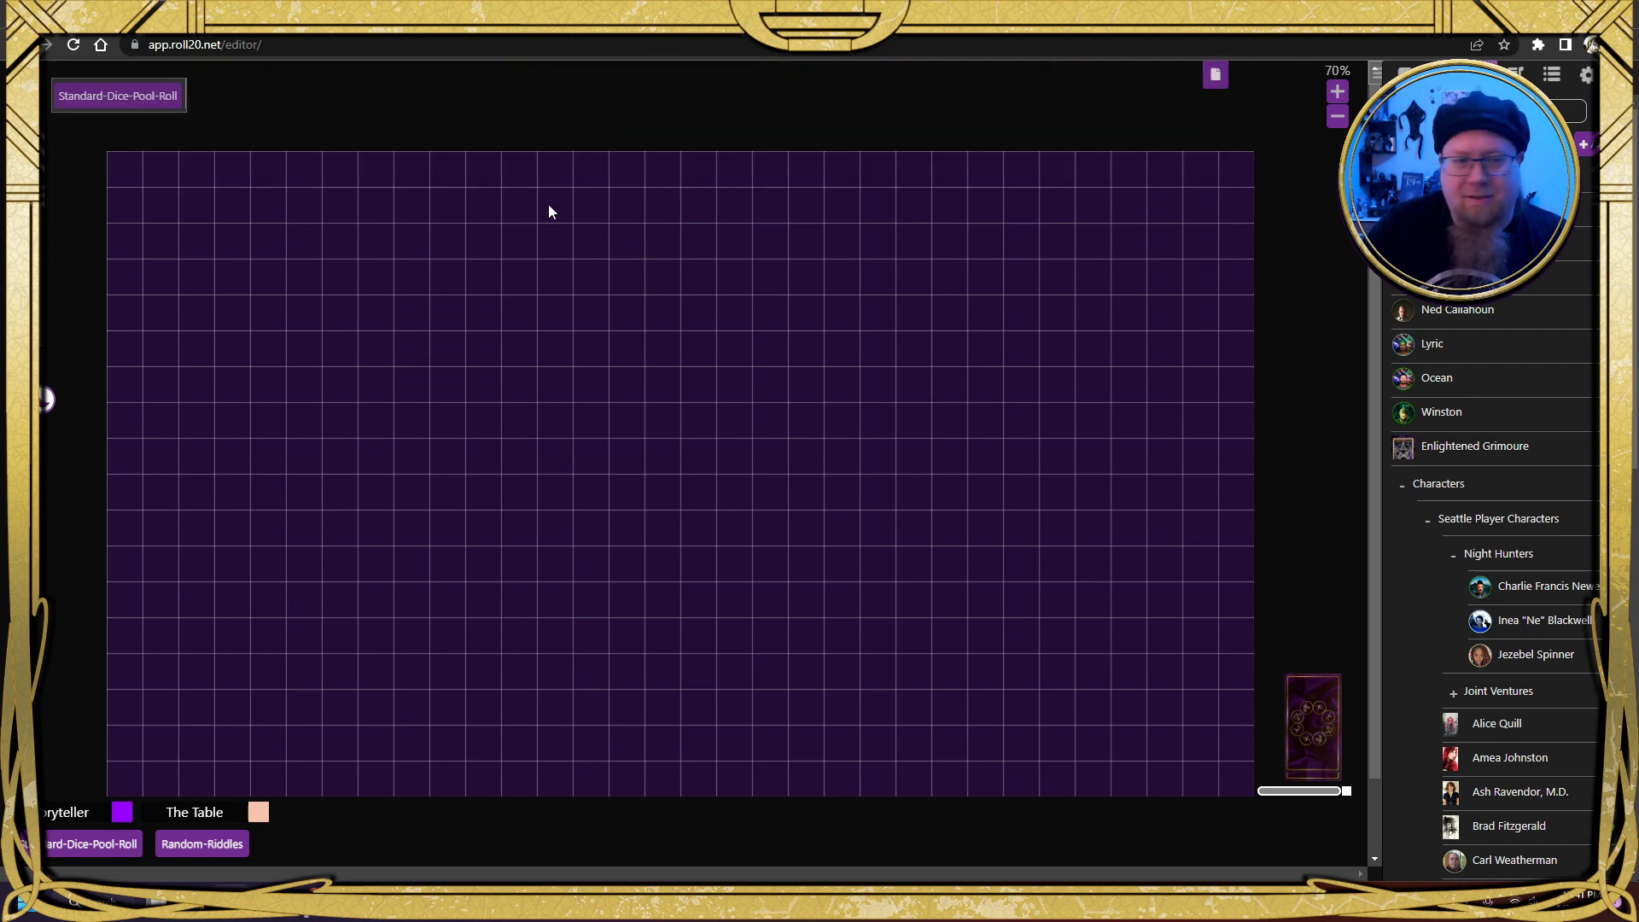
Lower the grid opacity of the new Downtown Edmonds page to its minimum, save the page settings, and close the page list
{"action": "left_click", "coordinate": [1223, 85]}
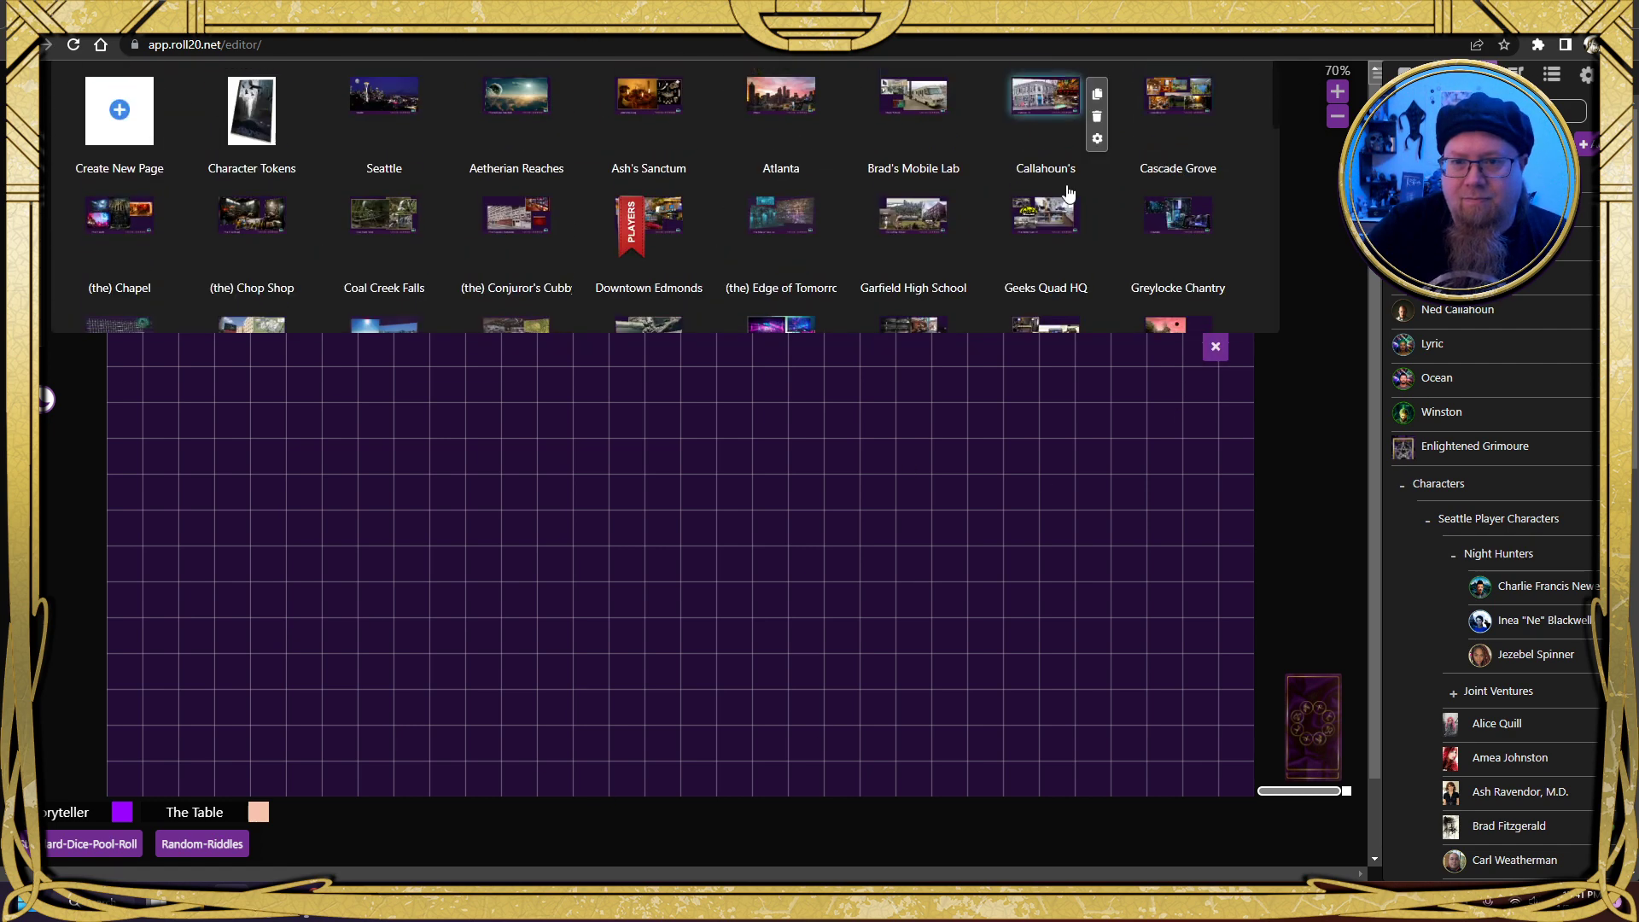
{"action": "scroll", "coordinate": [1051, 222], "scroll_direction": "down", "scroll_amount": 10}
{"action": "scroll", "coordinate": [1059, 223], "scroll_direction": "down", "scroll_amount": 2}
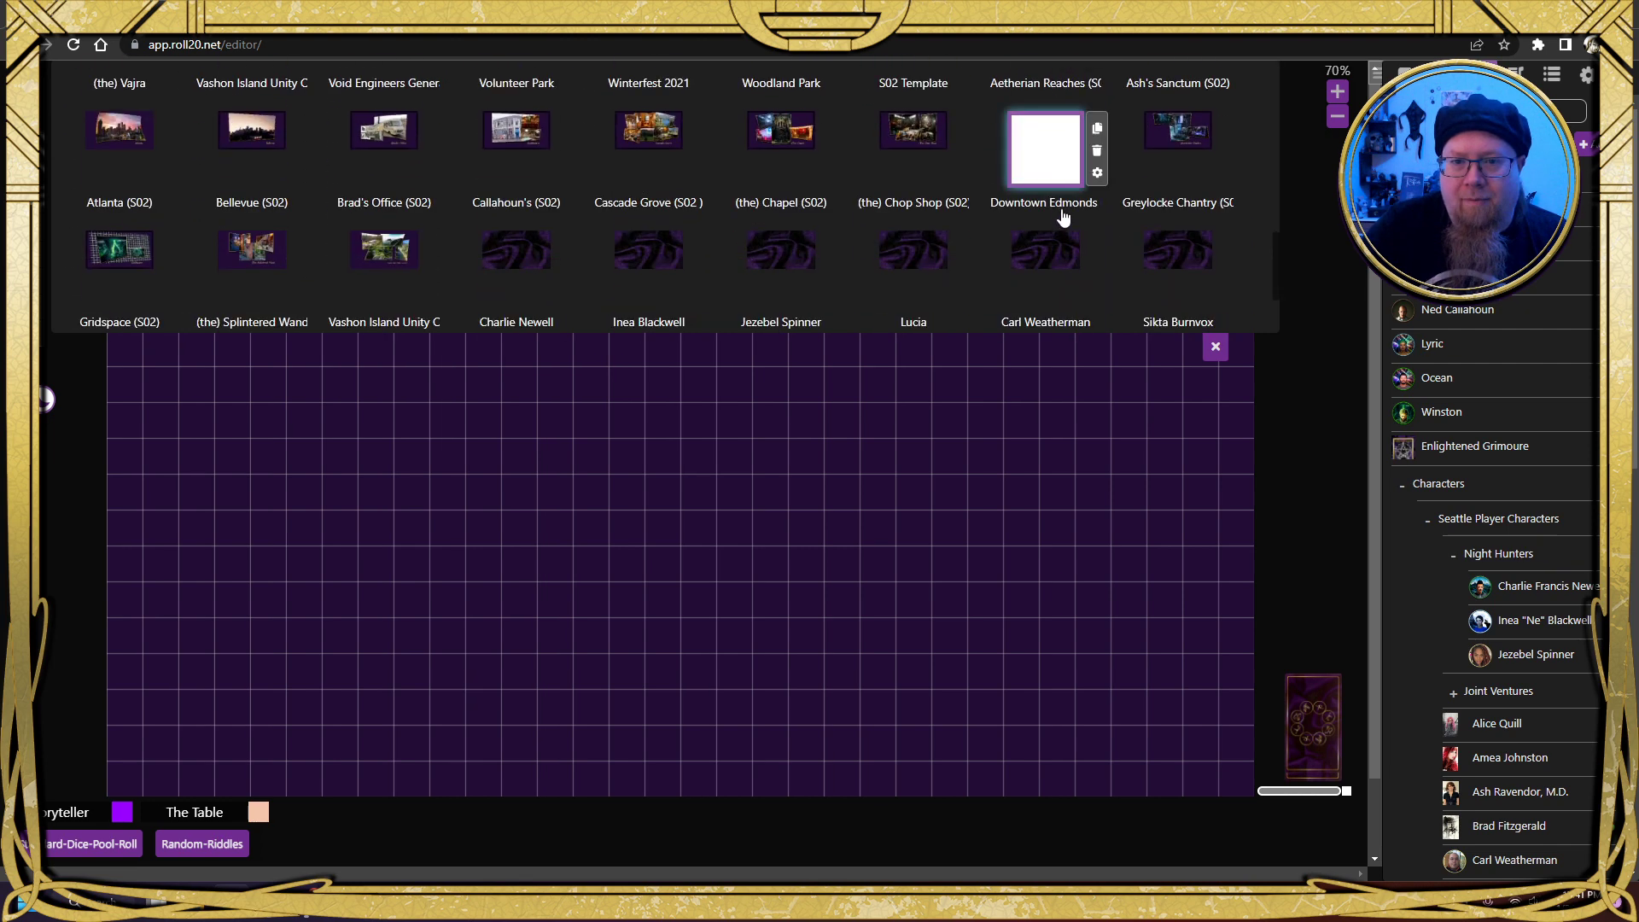
{"action": "left_click", "coordinate": [1097, 174]}
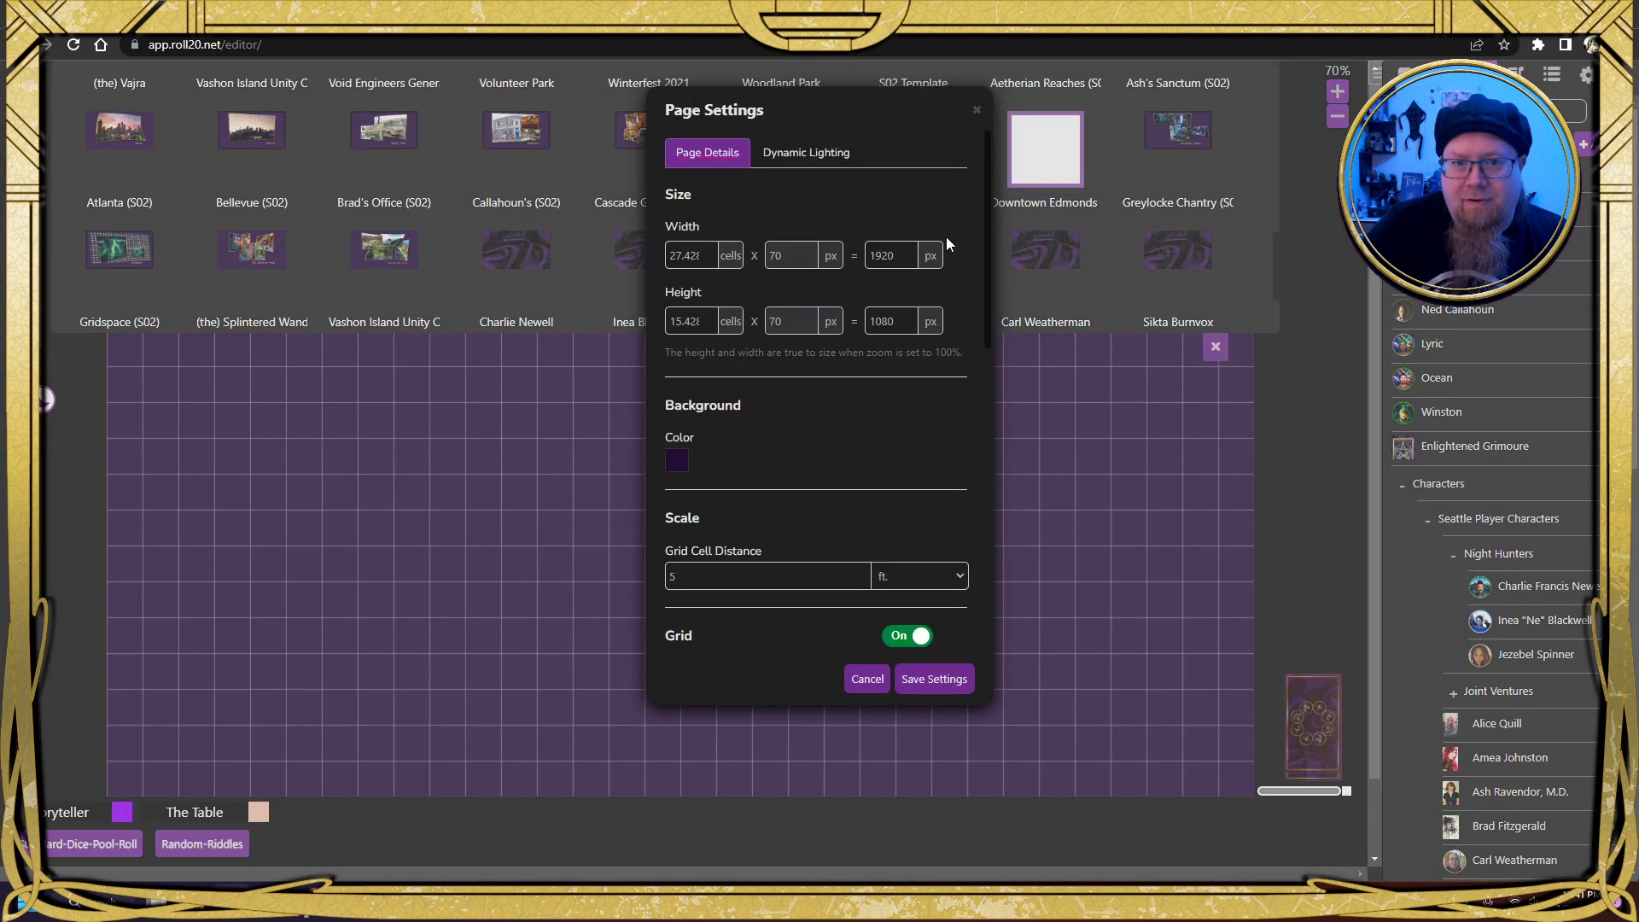
{"action": "scroll", "coordinate": [899, 453], "scroll_direction": "down", "scroll_amount": 4}
{"action": "scroll", "coordinate": [884, 469], "scroll_direction": "down", "scroll_amount": 3}
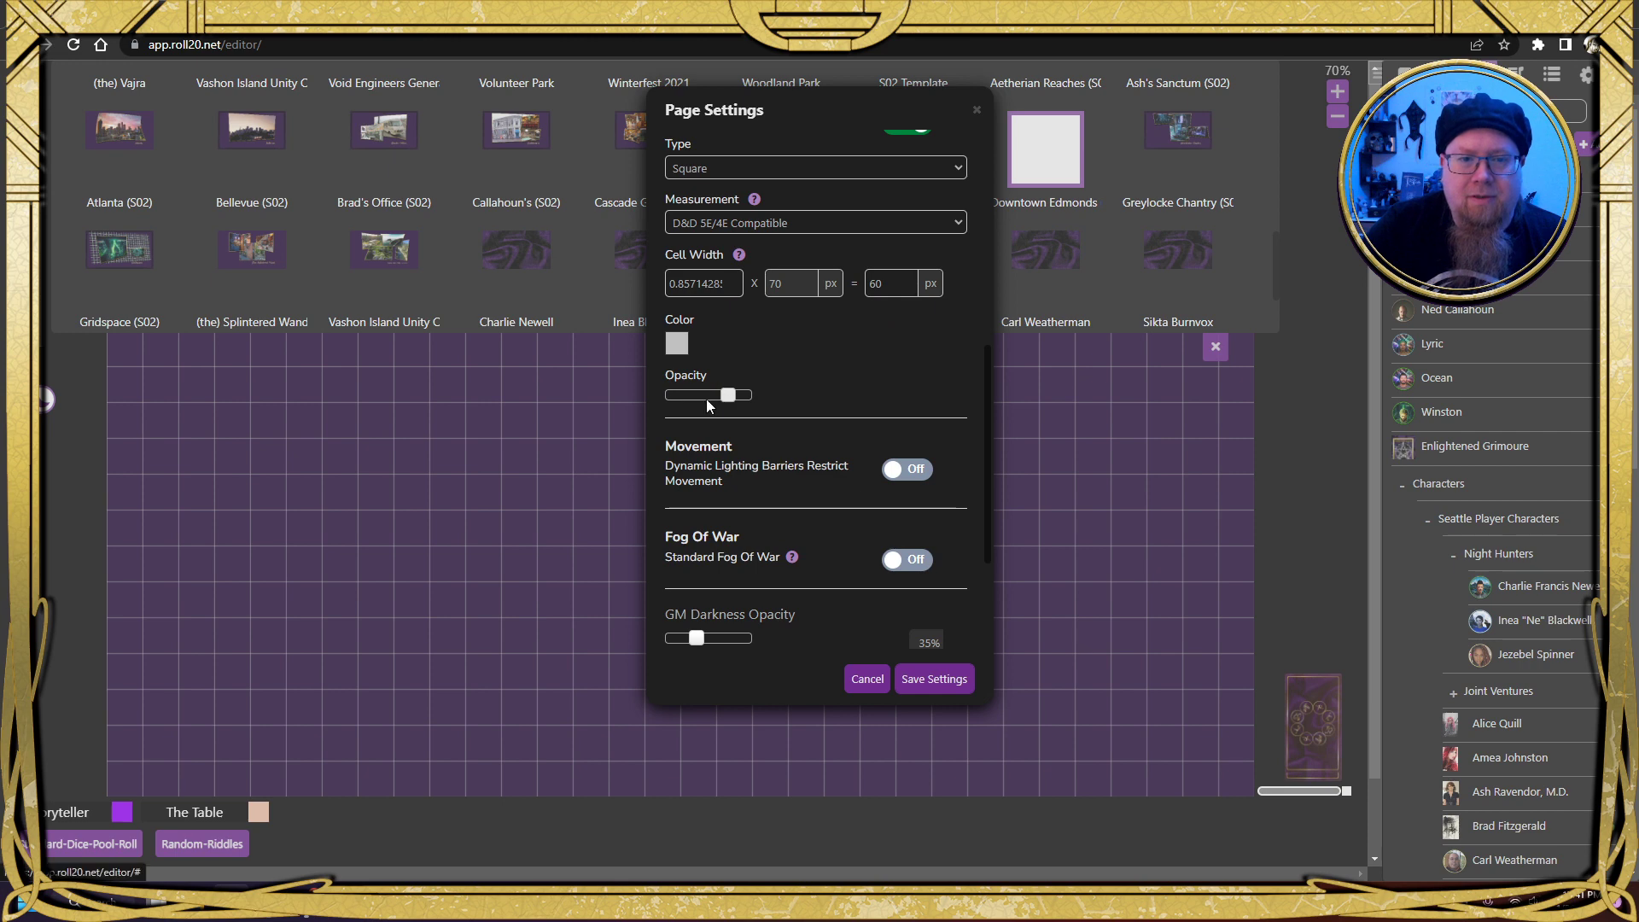
{"action": "left_click_drag", "start_coordinate": [706, 398], "coordinate": [639, 403]}
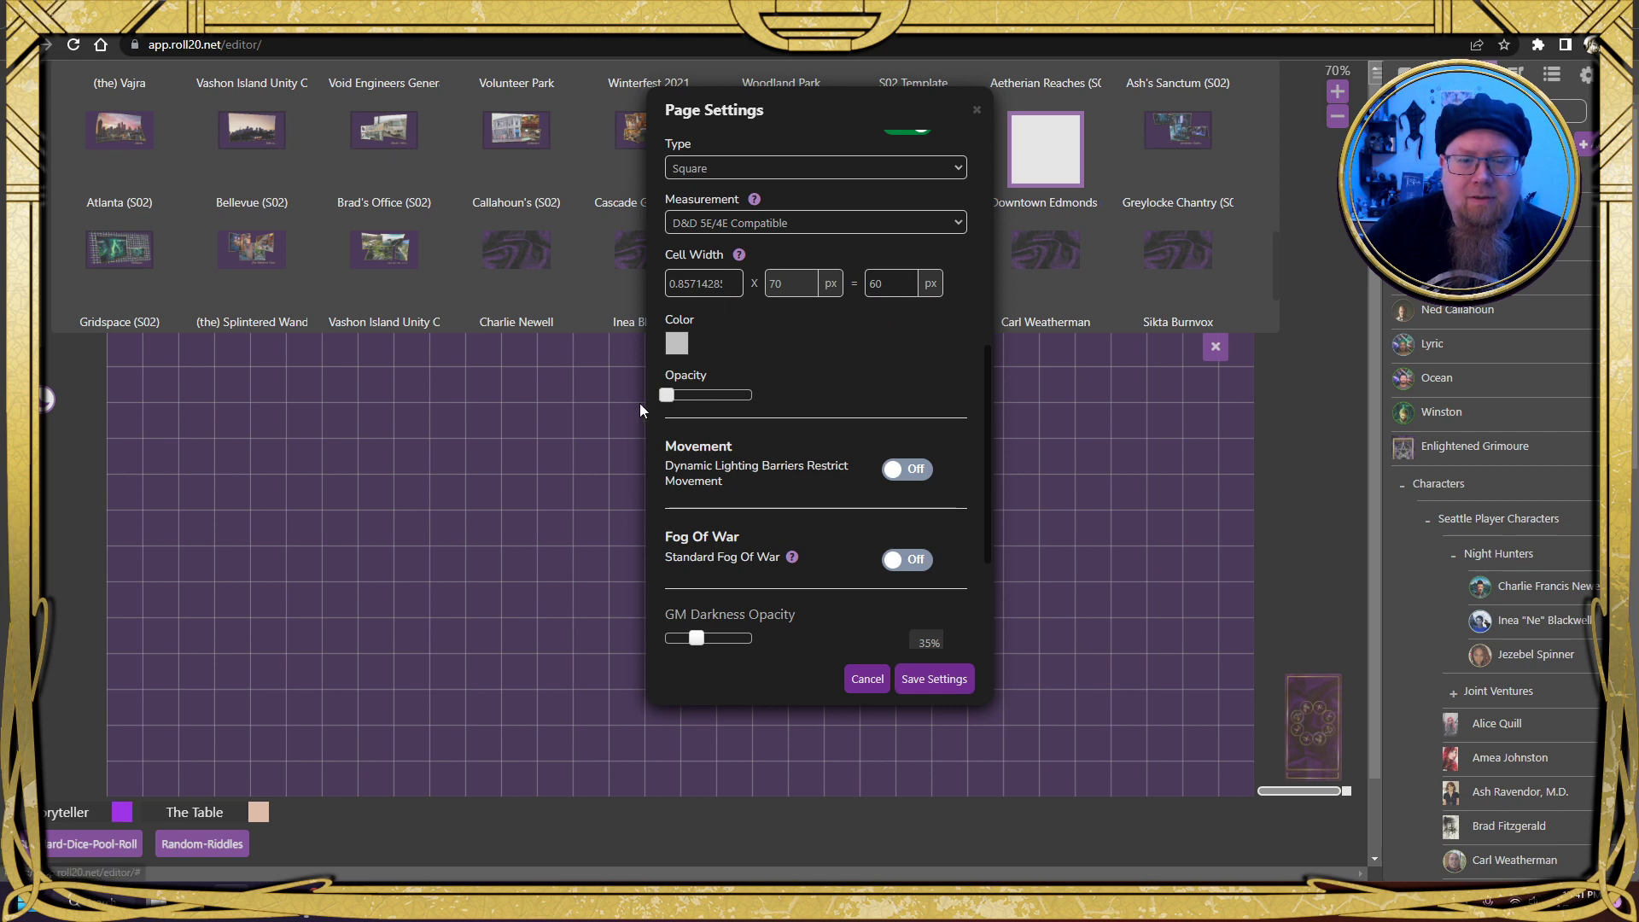
{"action": "left_click", "coordinate": [935, 680]}
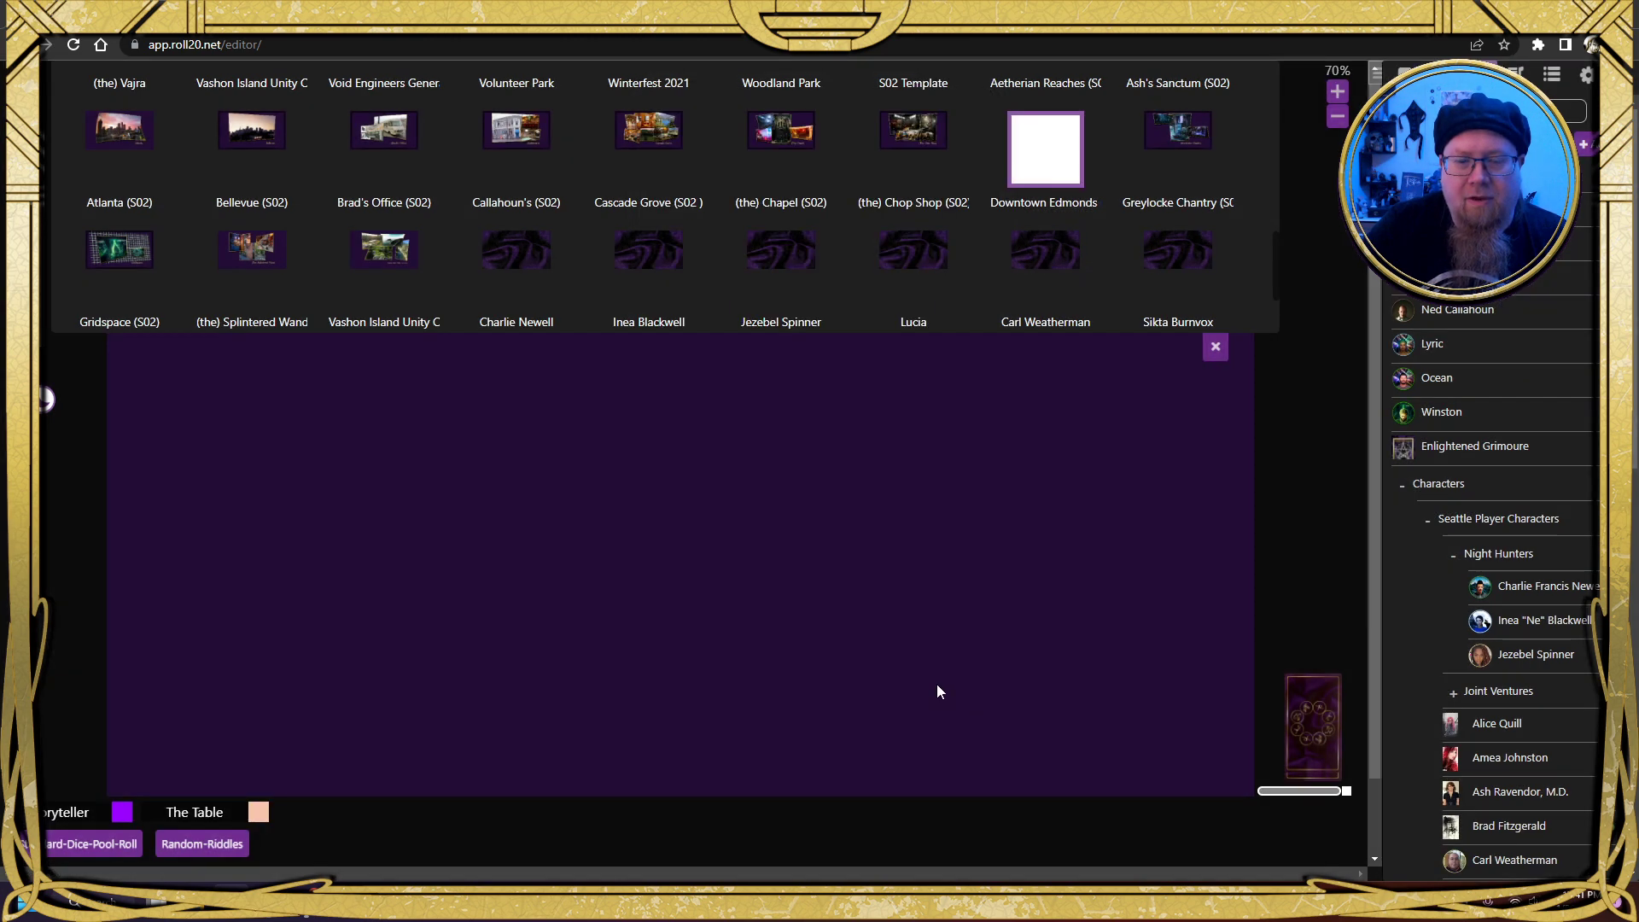
{"action": "left_click", "coordinate": [1214, 348]}
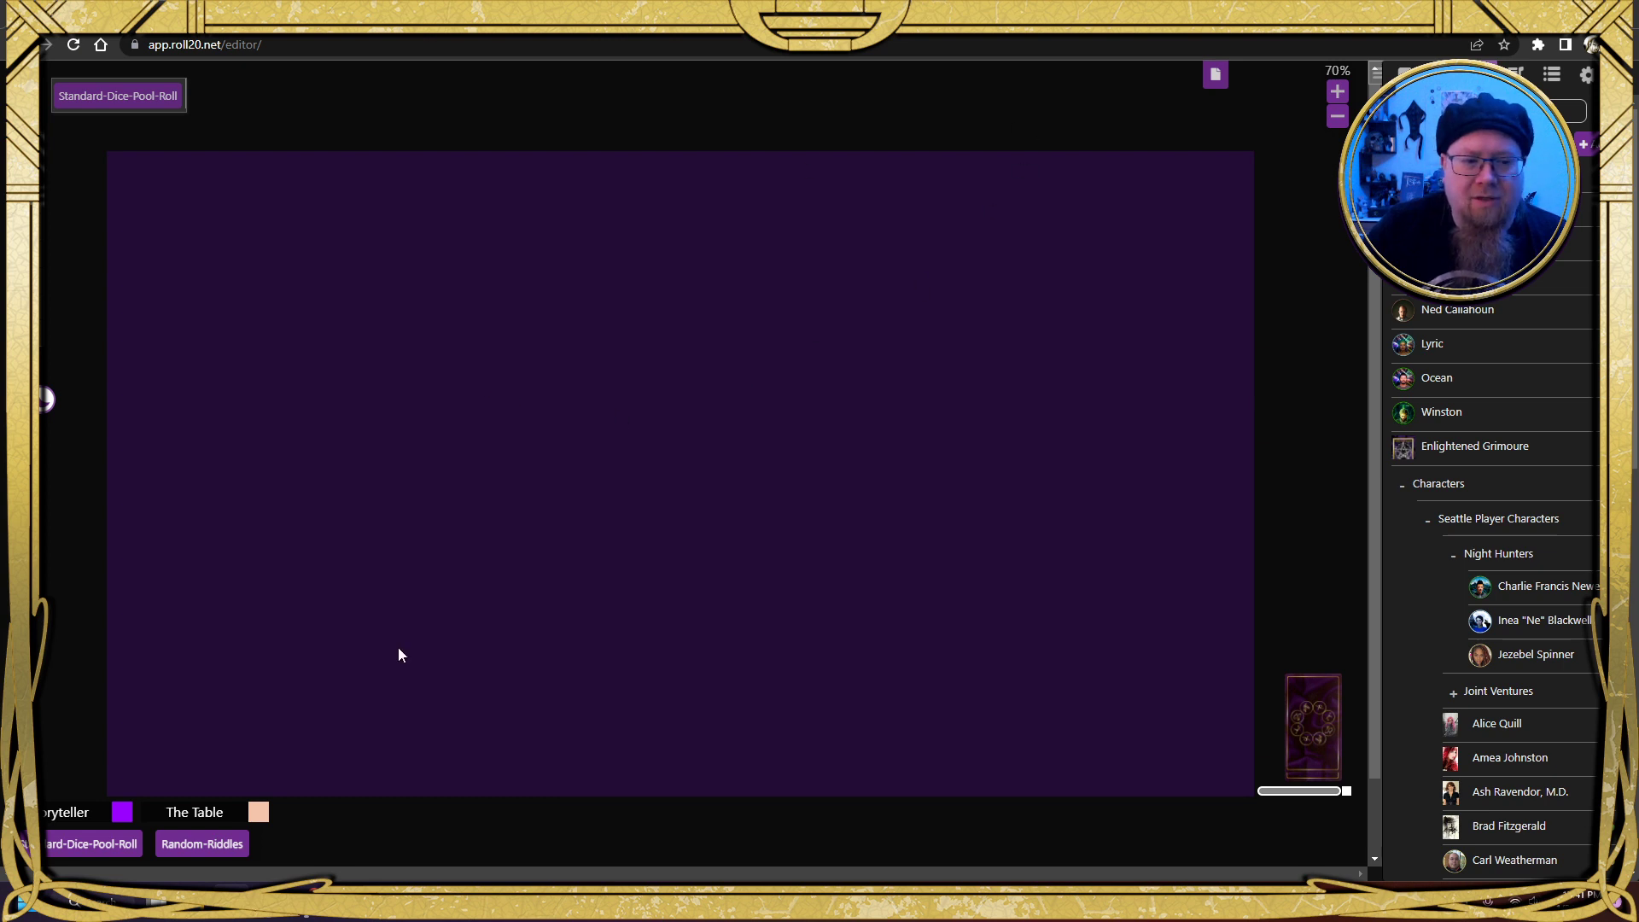
Switch to File Explorer and add the recent file Setting-Downtown-Edmonds.png to the empty Downtown Edmonds page in Roll20
{"action": "left_click", "coordinate": [1338, 91]}
{"action": "left_click", "coordinate": [1338, 91]}
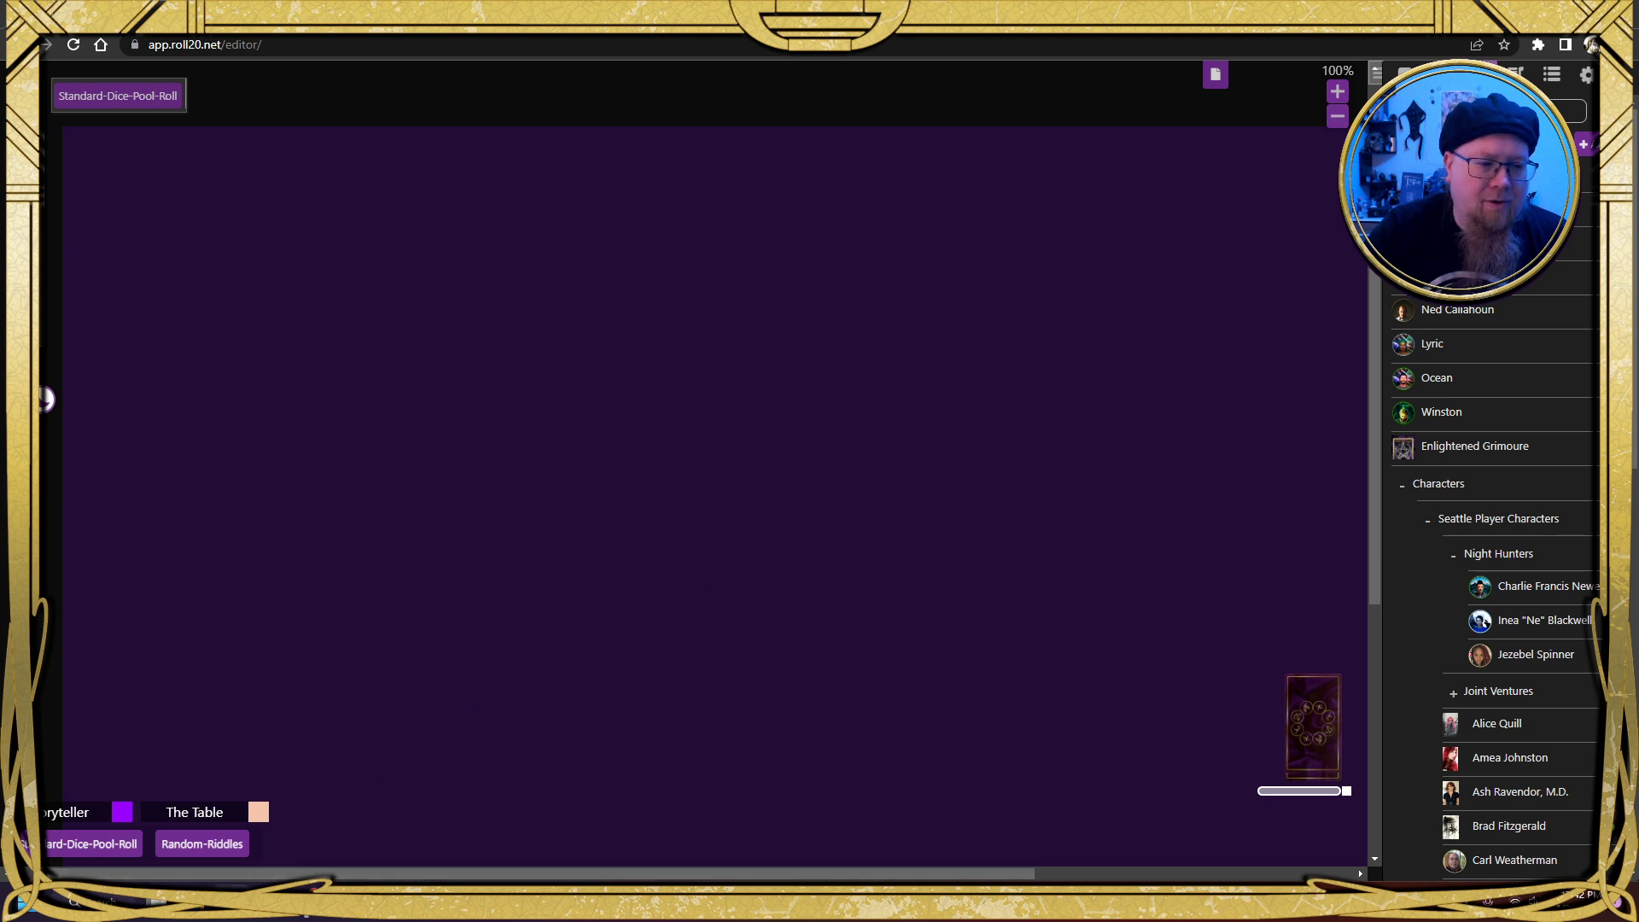
{"action": "mouse_move", "coordinate": [231, 906]}
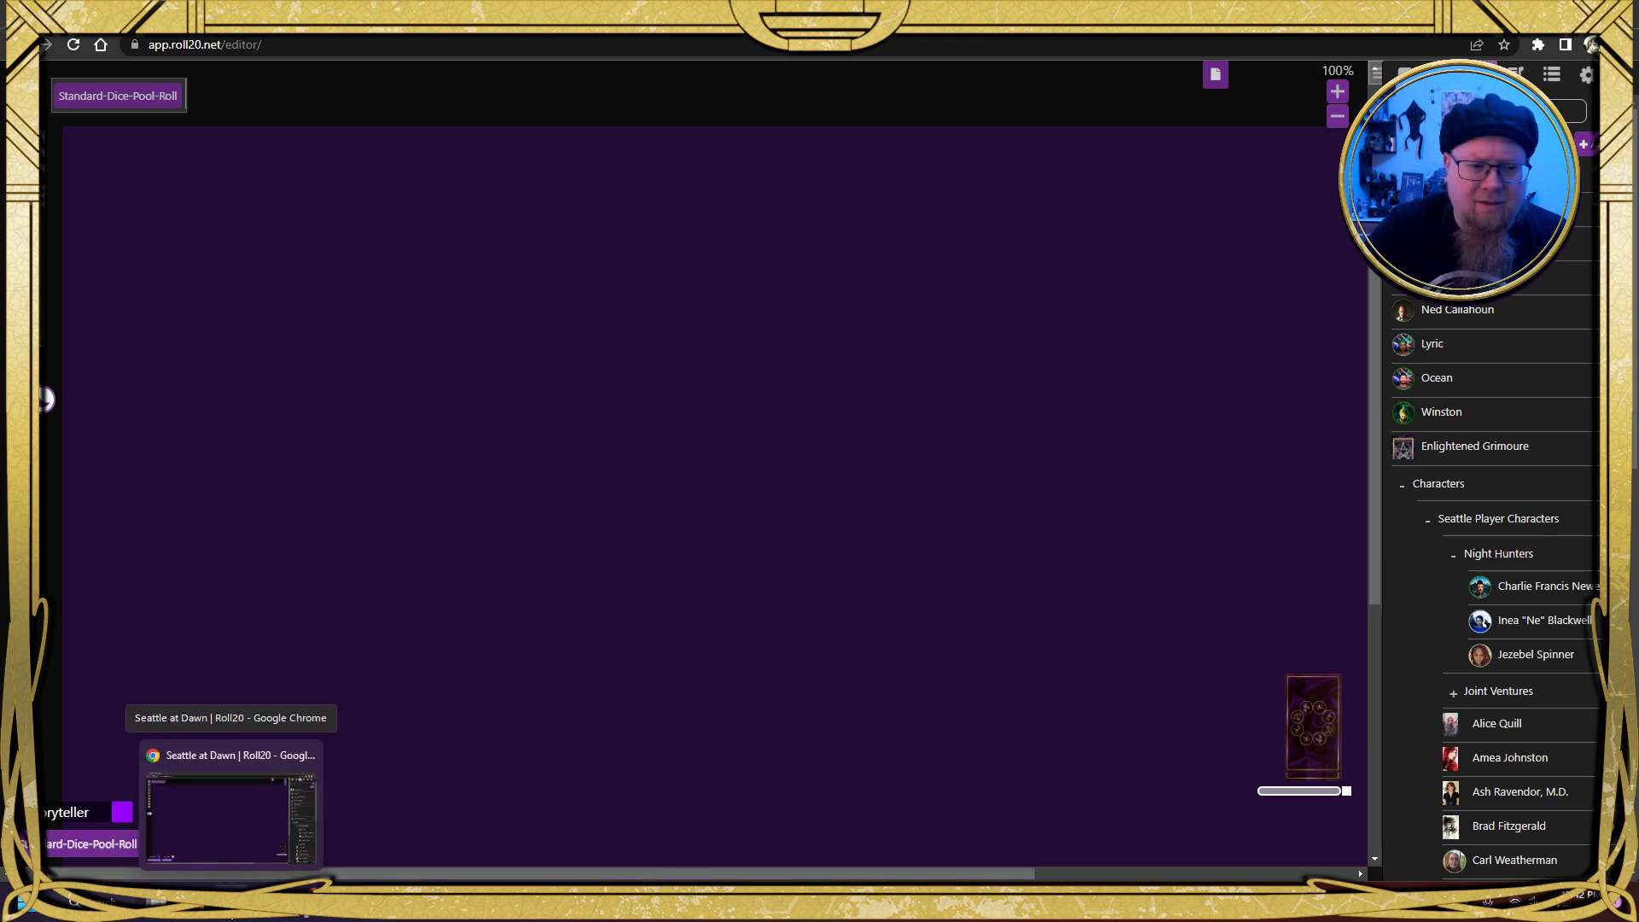
{"action": "left_click", "coordinate": [157, 903]}
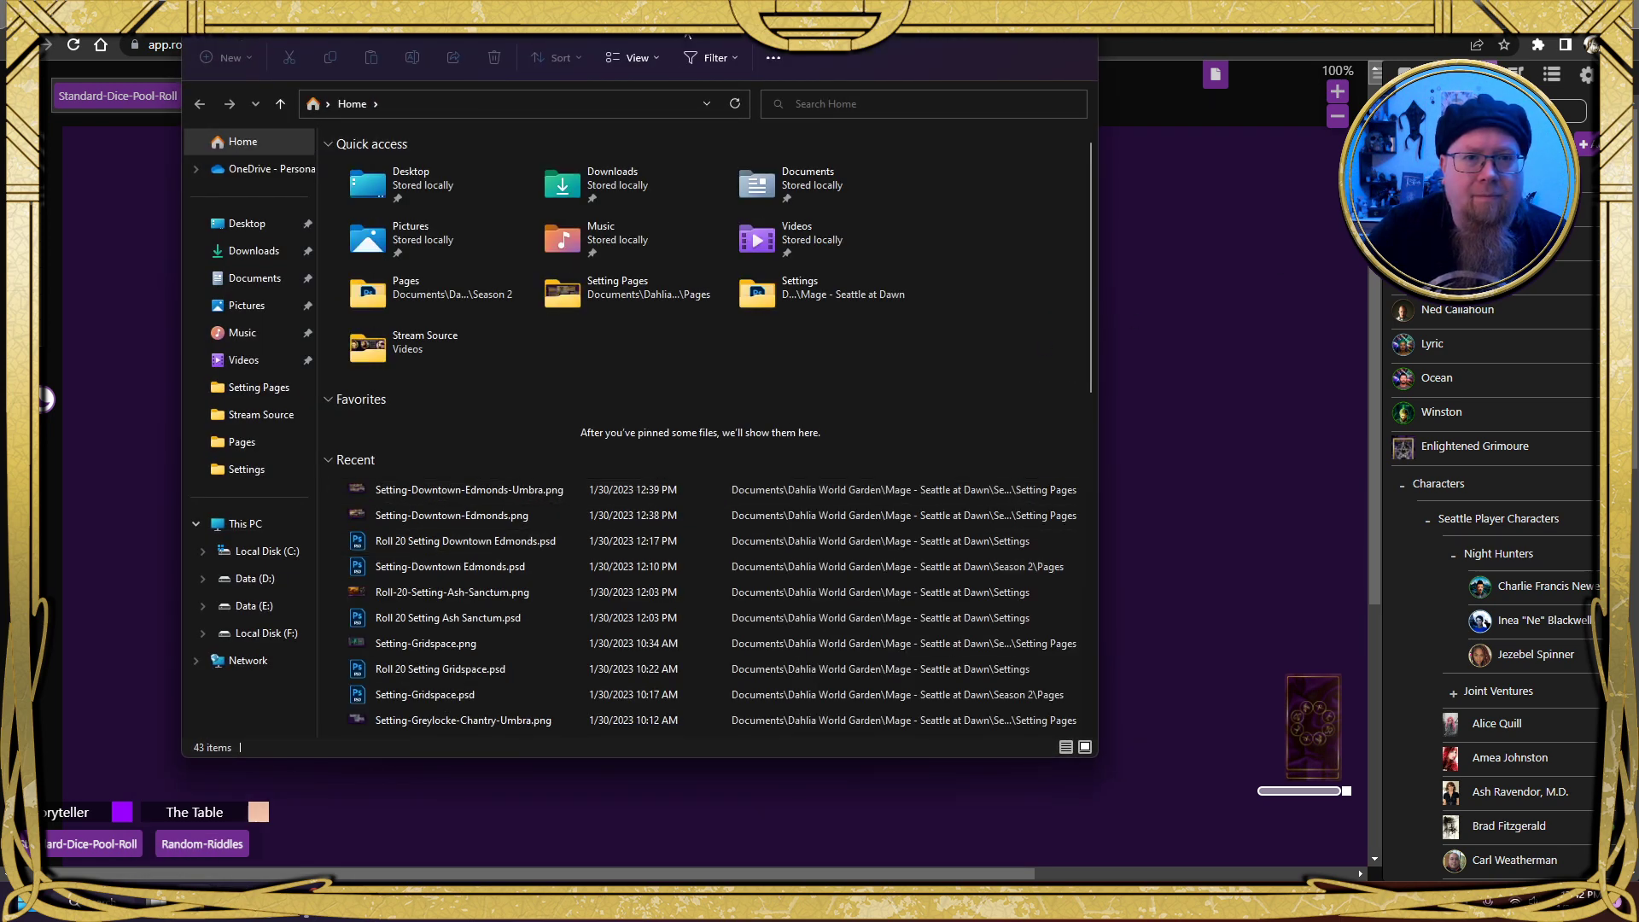
{"action": "left_click_drag", "start_coordinate": [687, 34], "coordinate": [1190, 77]}
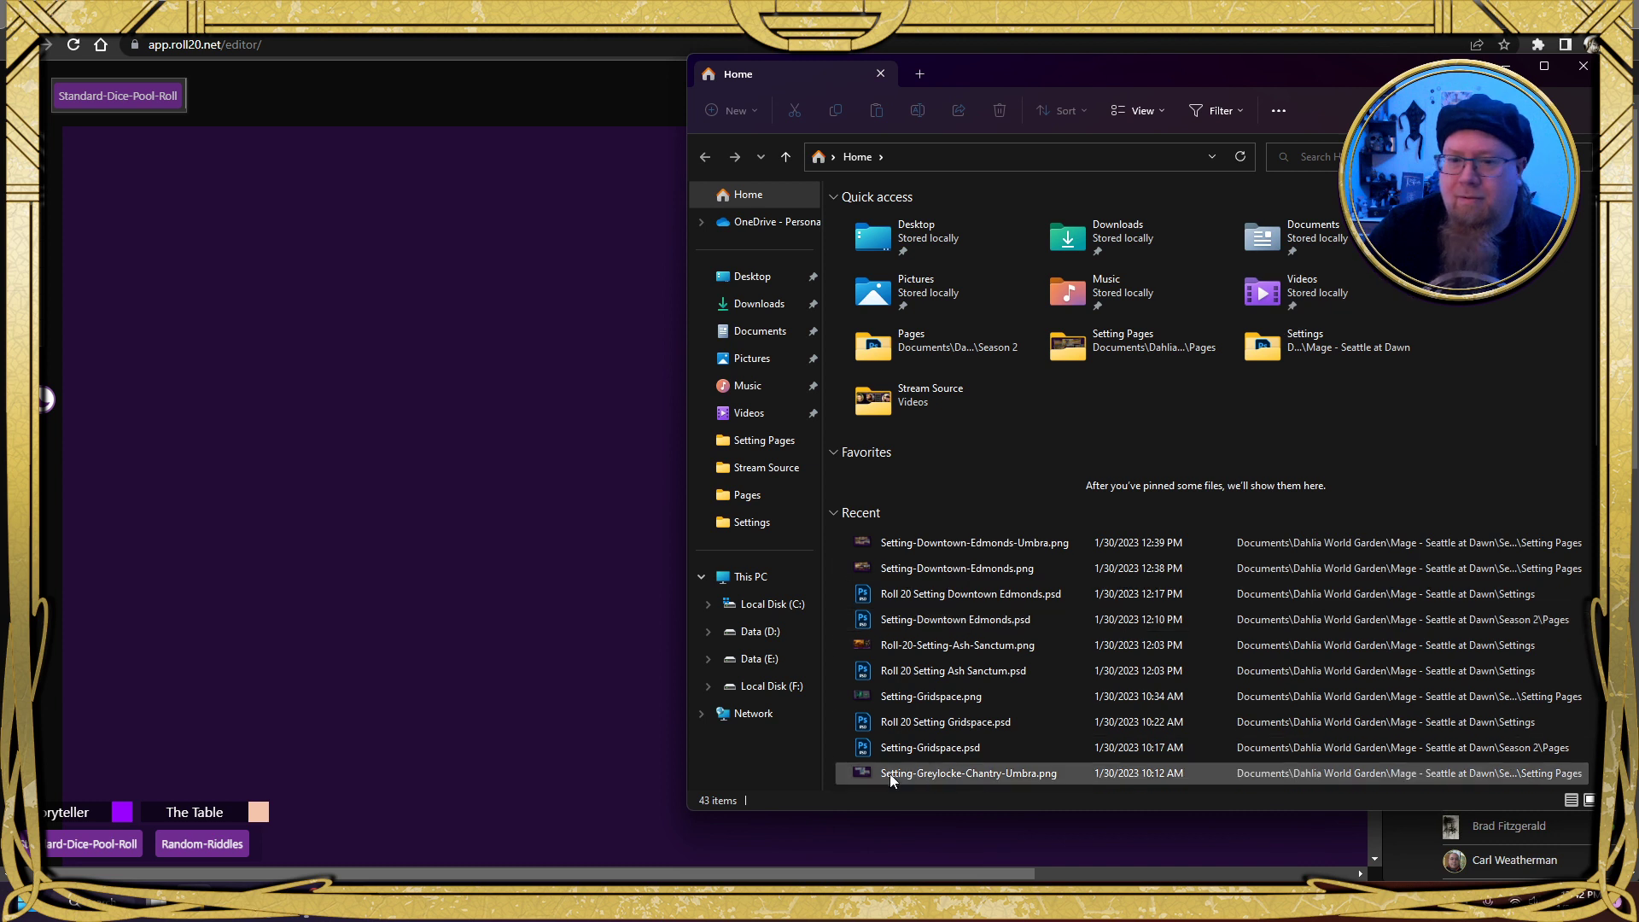
{"action": "left_click", "coordinate": [972, 571]}
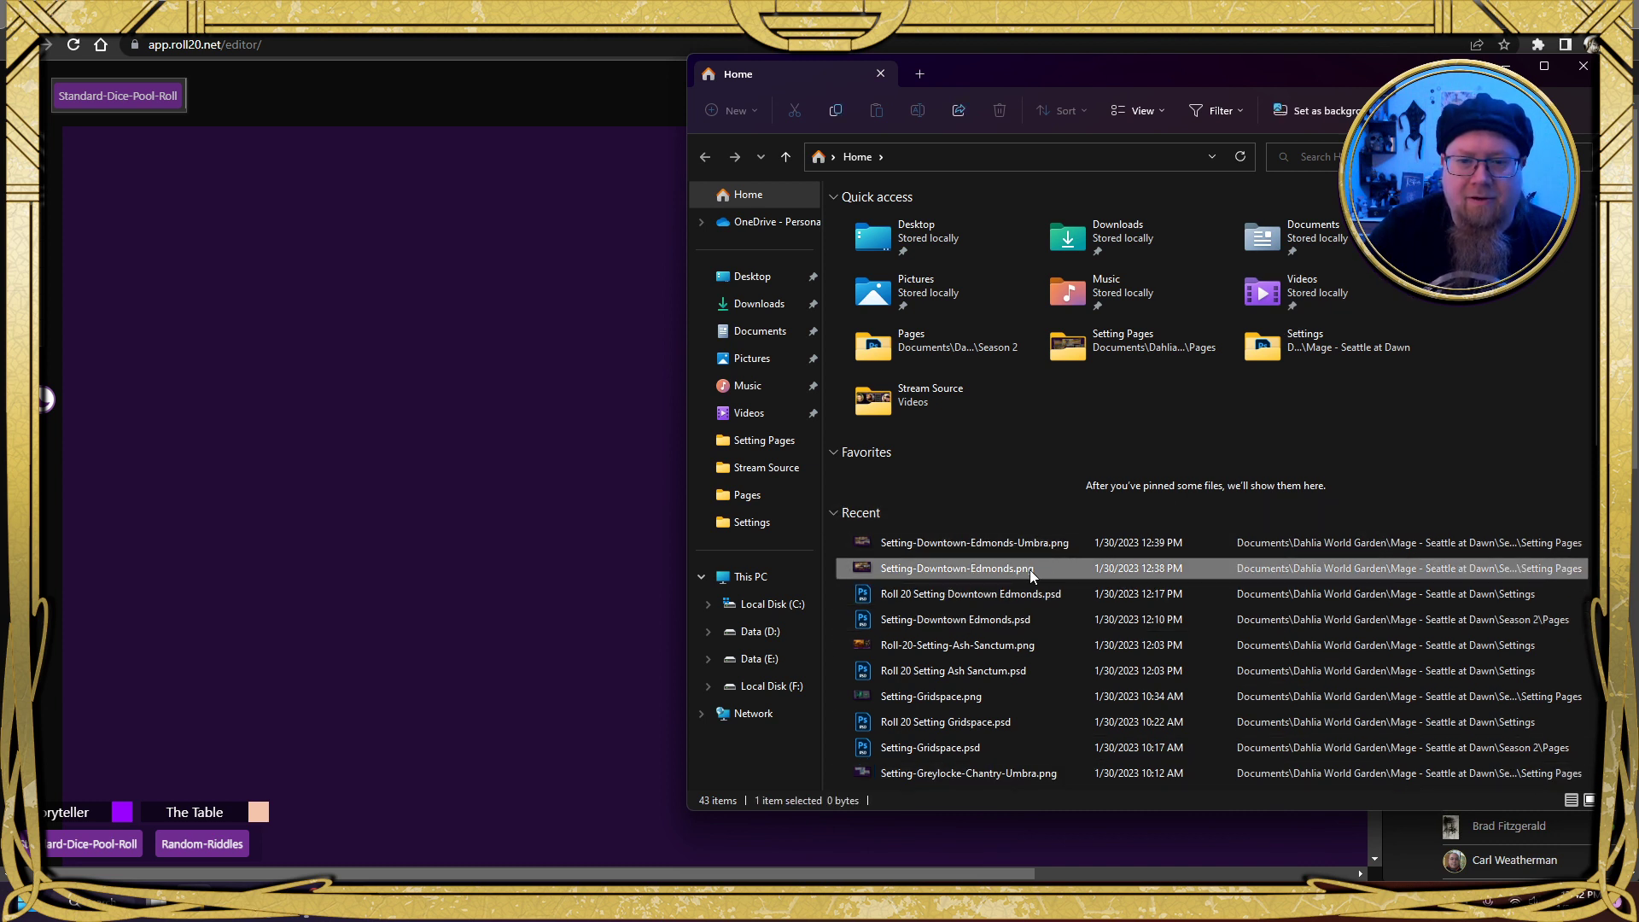
{"action": "left_click_drag", "start_coordinate": [1030, 570], "coordinate": [473, 435]}
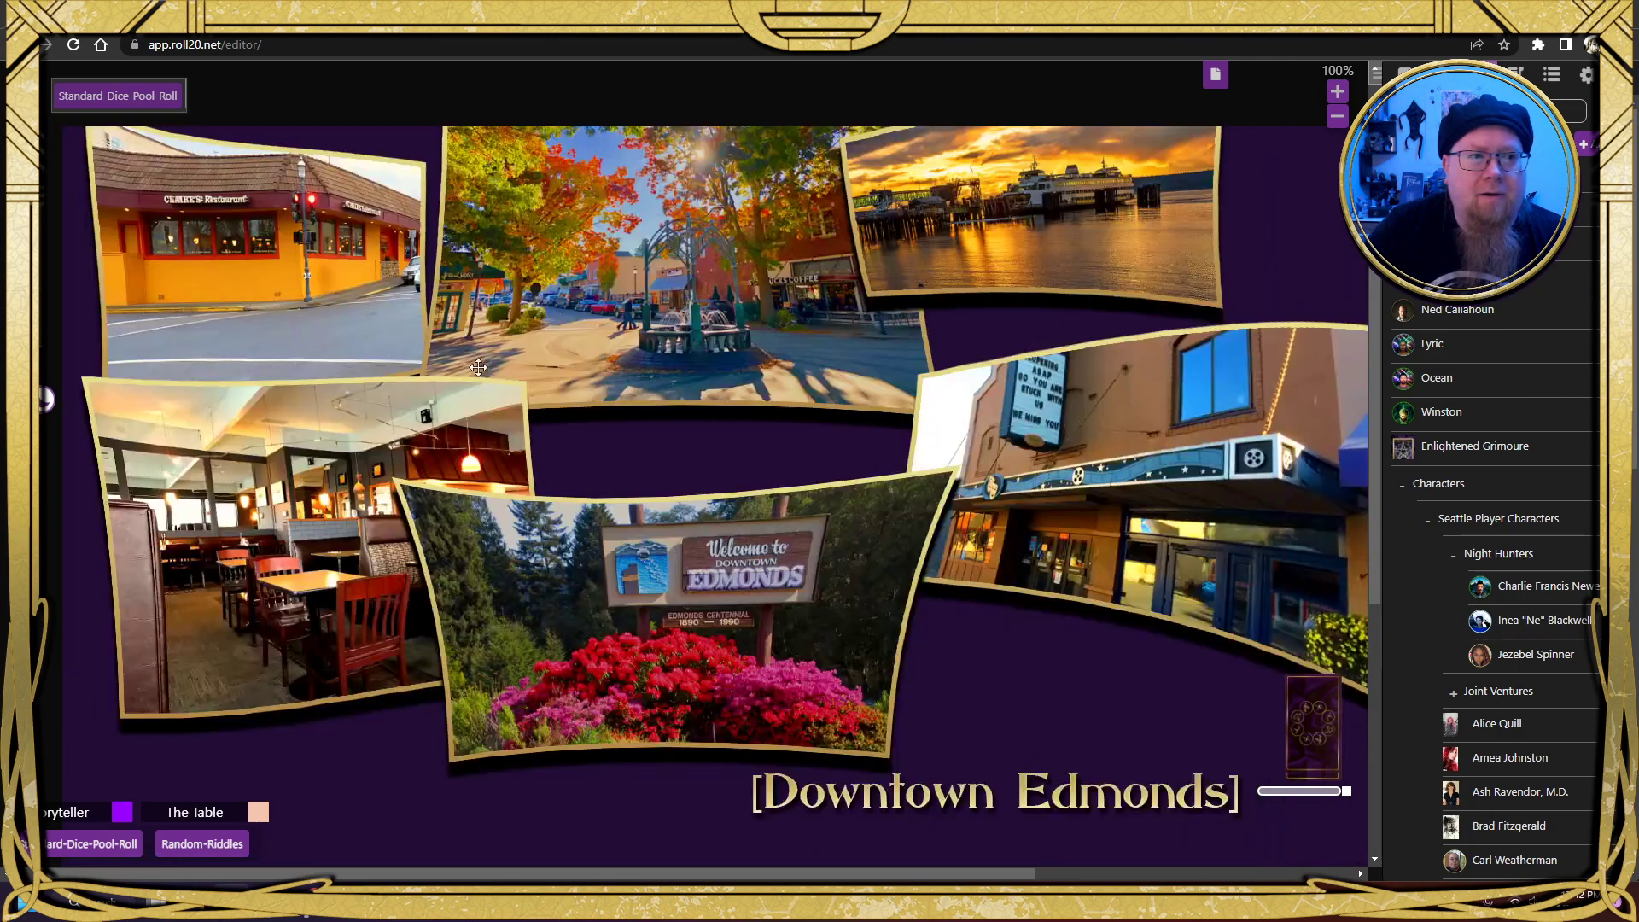
Align the regular Downtown Edmonds collage with the page edges so it fills the whole page
{"action": "left_click", "coordinate": [525, 444]}
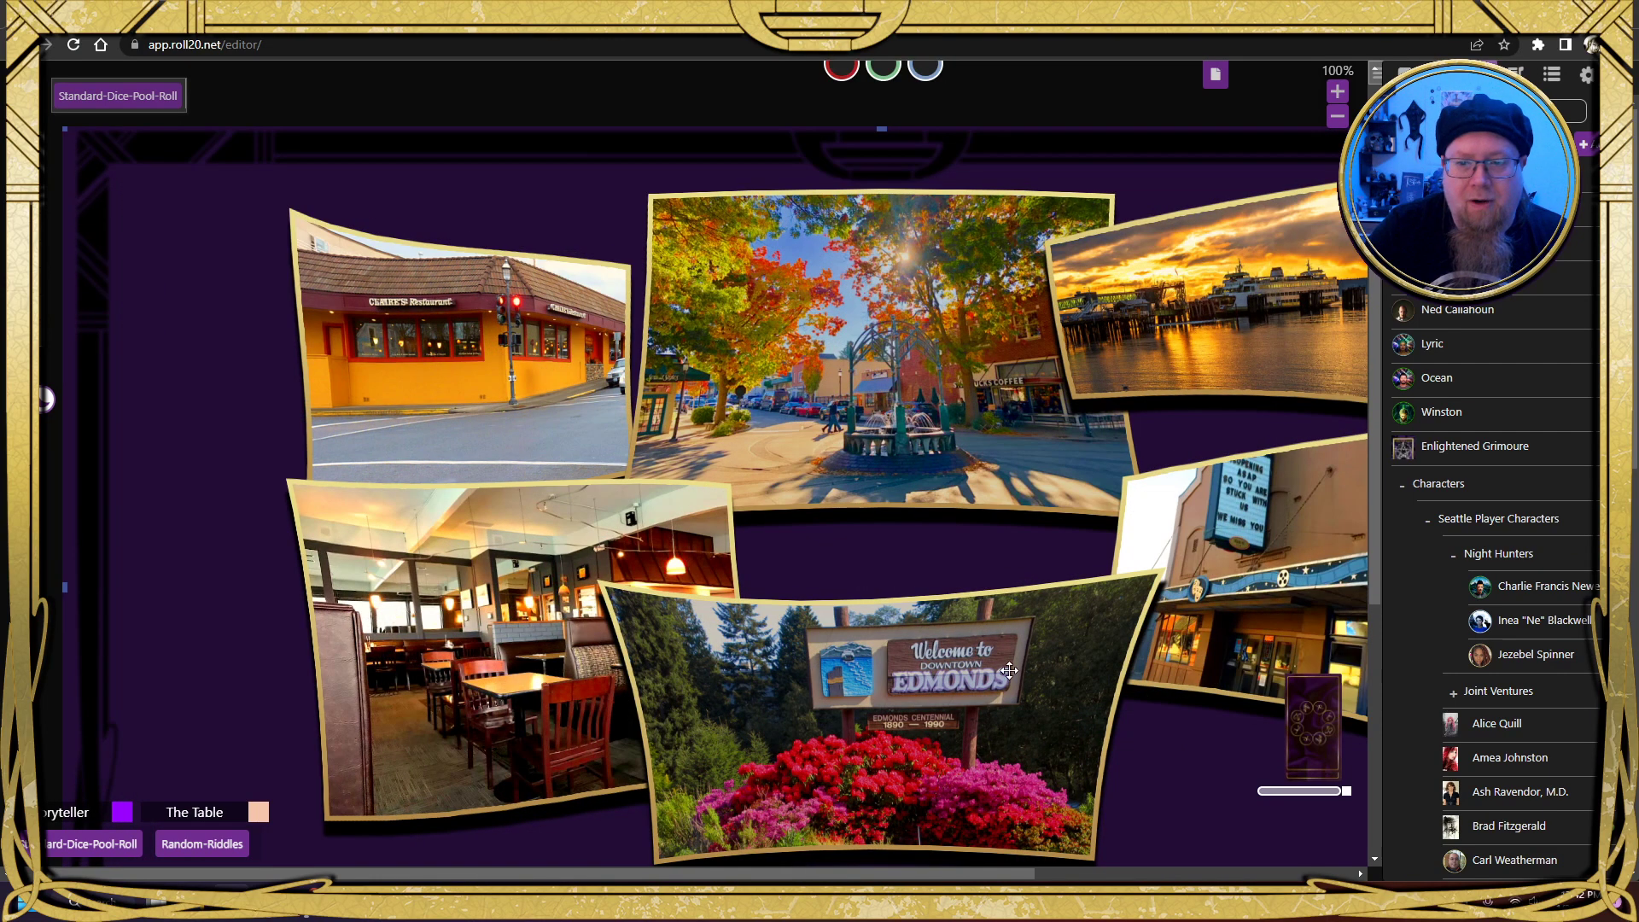
{"action": "left_click", "coordinate": [1338, 116]}
{"action": "left_click", "coordinate": [1338, 116]}
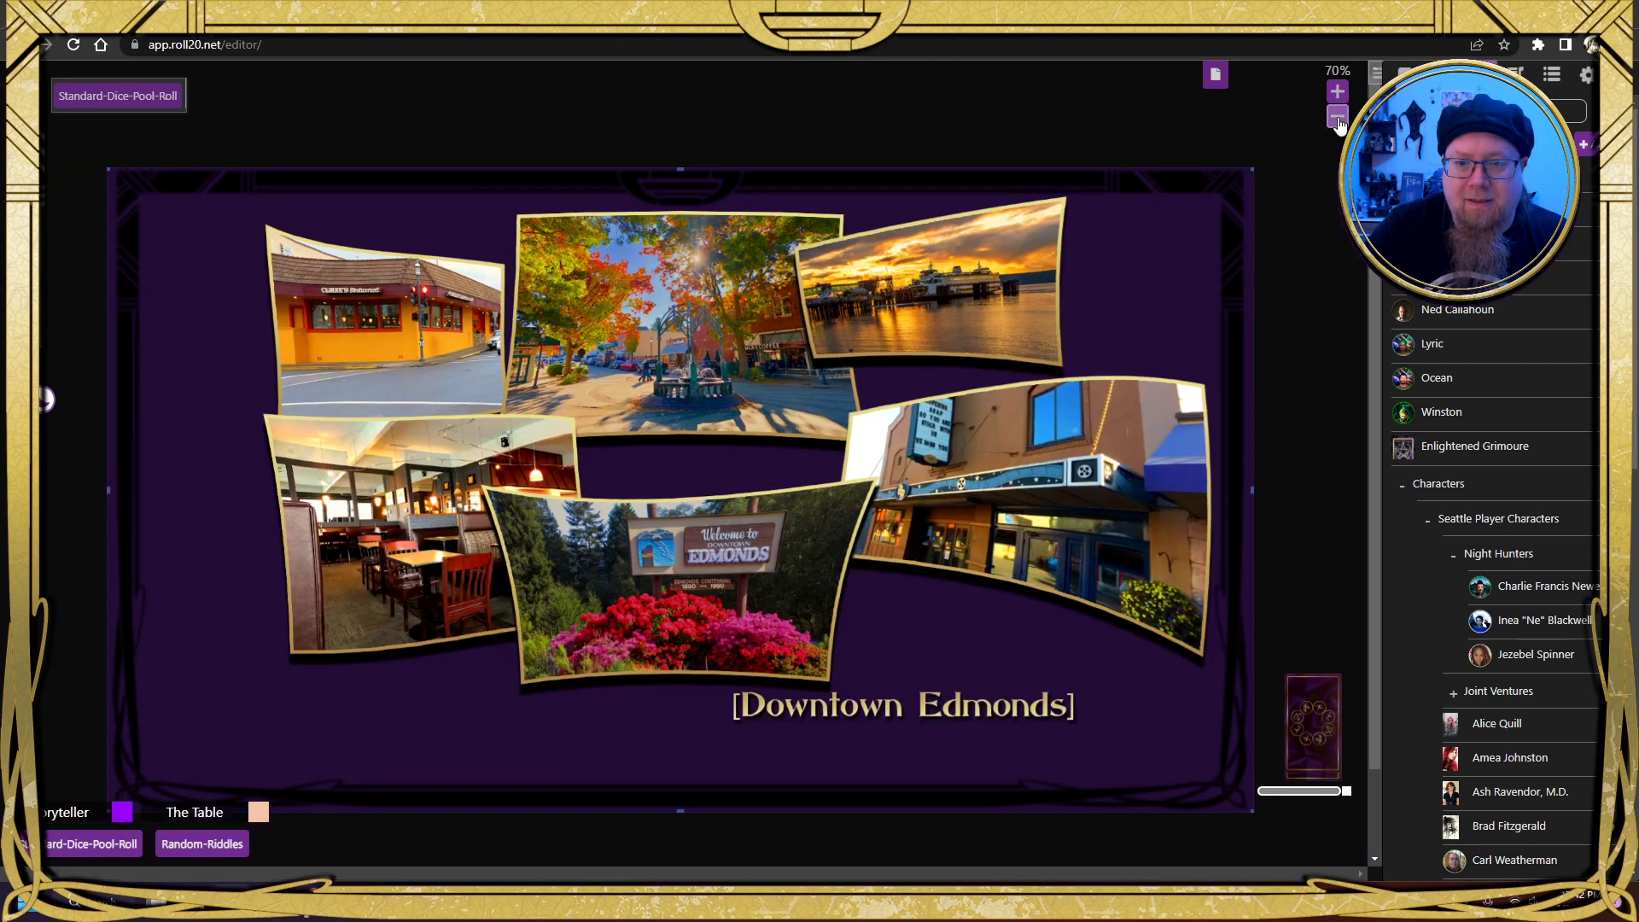
{"action": "left_click", "coordinate": [1338, 117]}
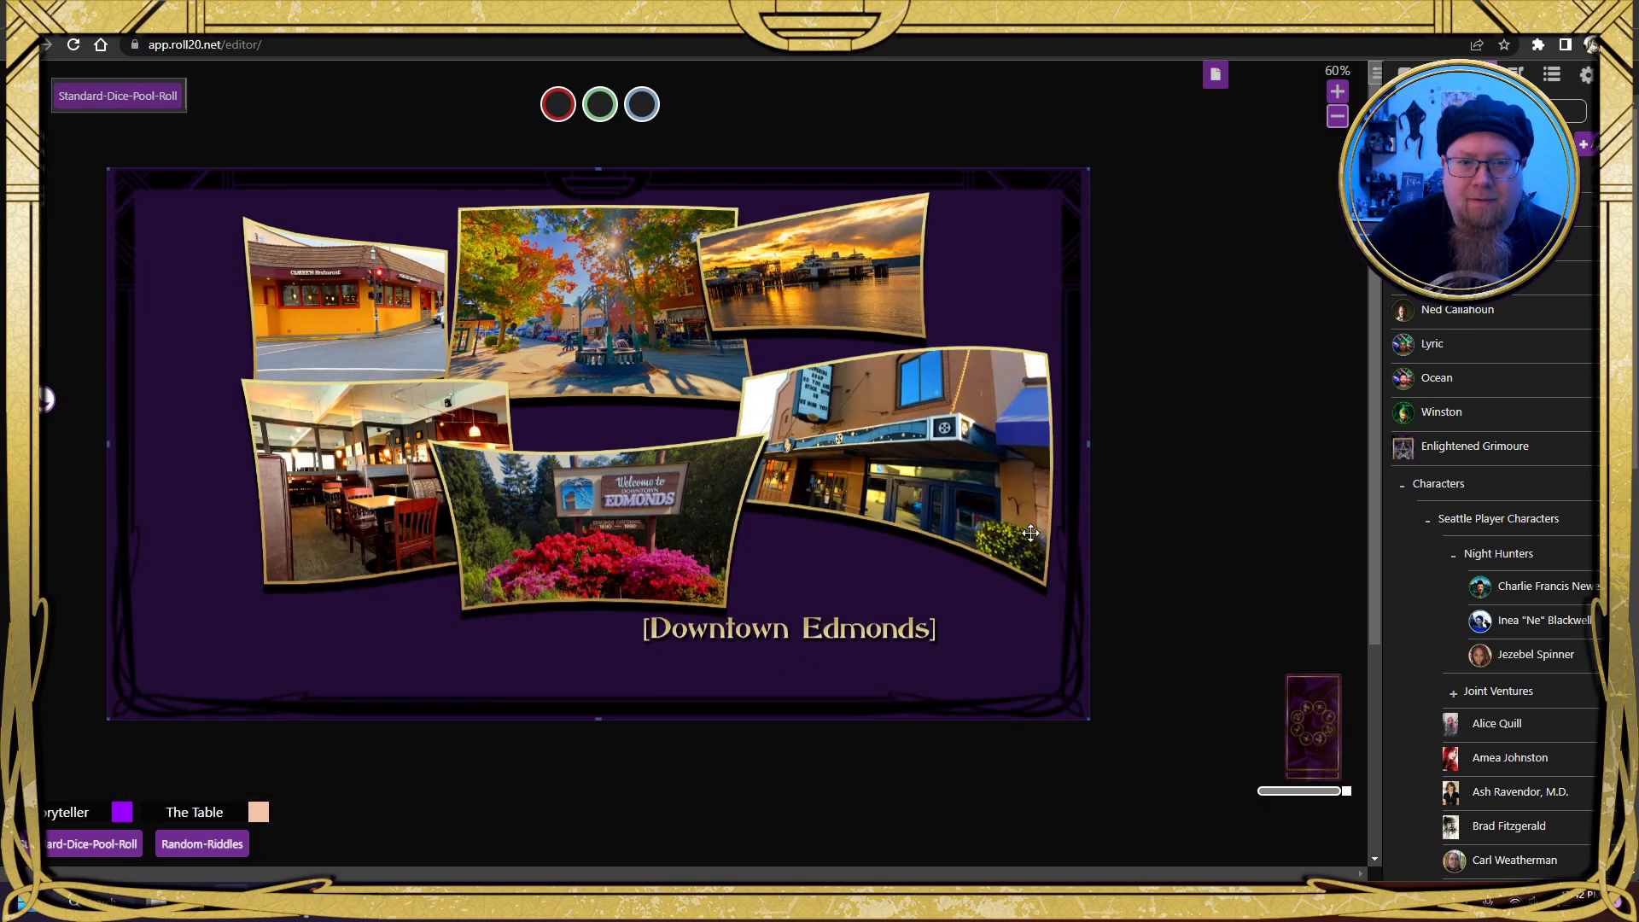
Add the recent file Setting-Downtown-Edmonds-Umbra.png from File Explorer to the page, over the regular collage
{"action": "left_click", "coordinate": [1338, 91]}
{"action": "left_click", "coordinate": [1338, 91]}
{"action": "left_click", "coordinate": [1338, 92]}
{"action": "left_click", "coordinate": [1338, 91]}
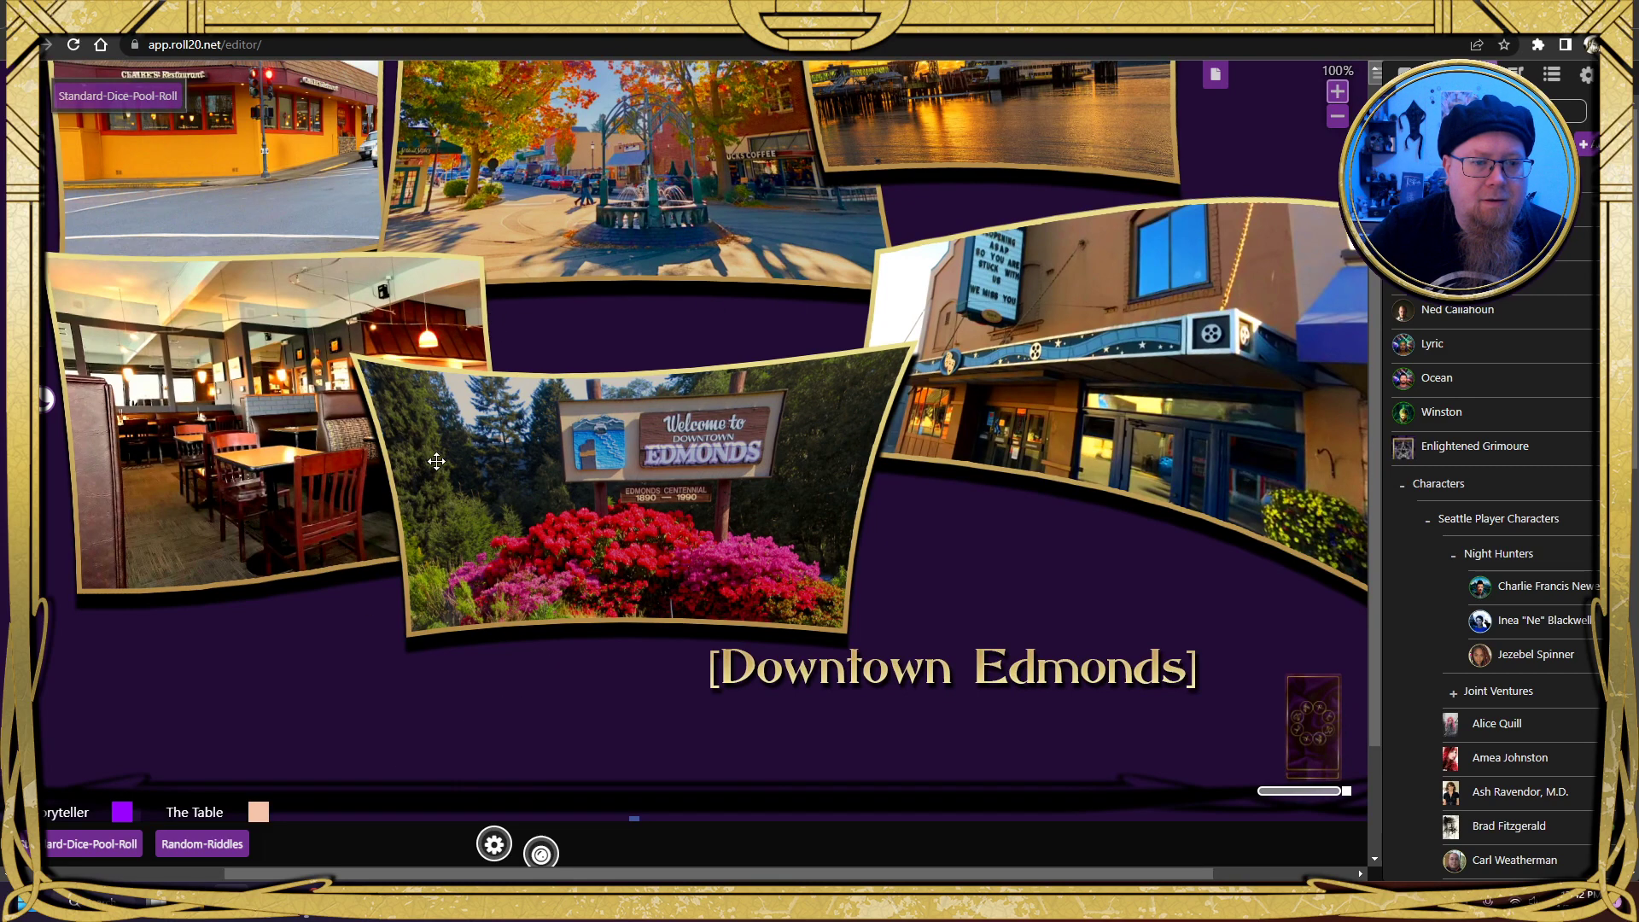
{"action": "left_click", "coordinate": [197, 916]}
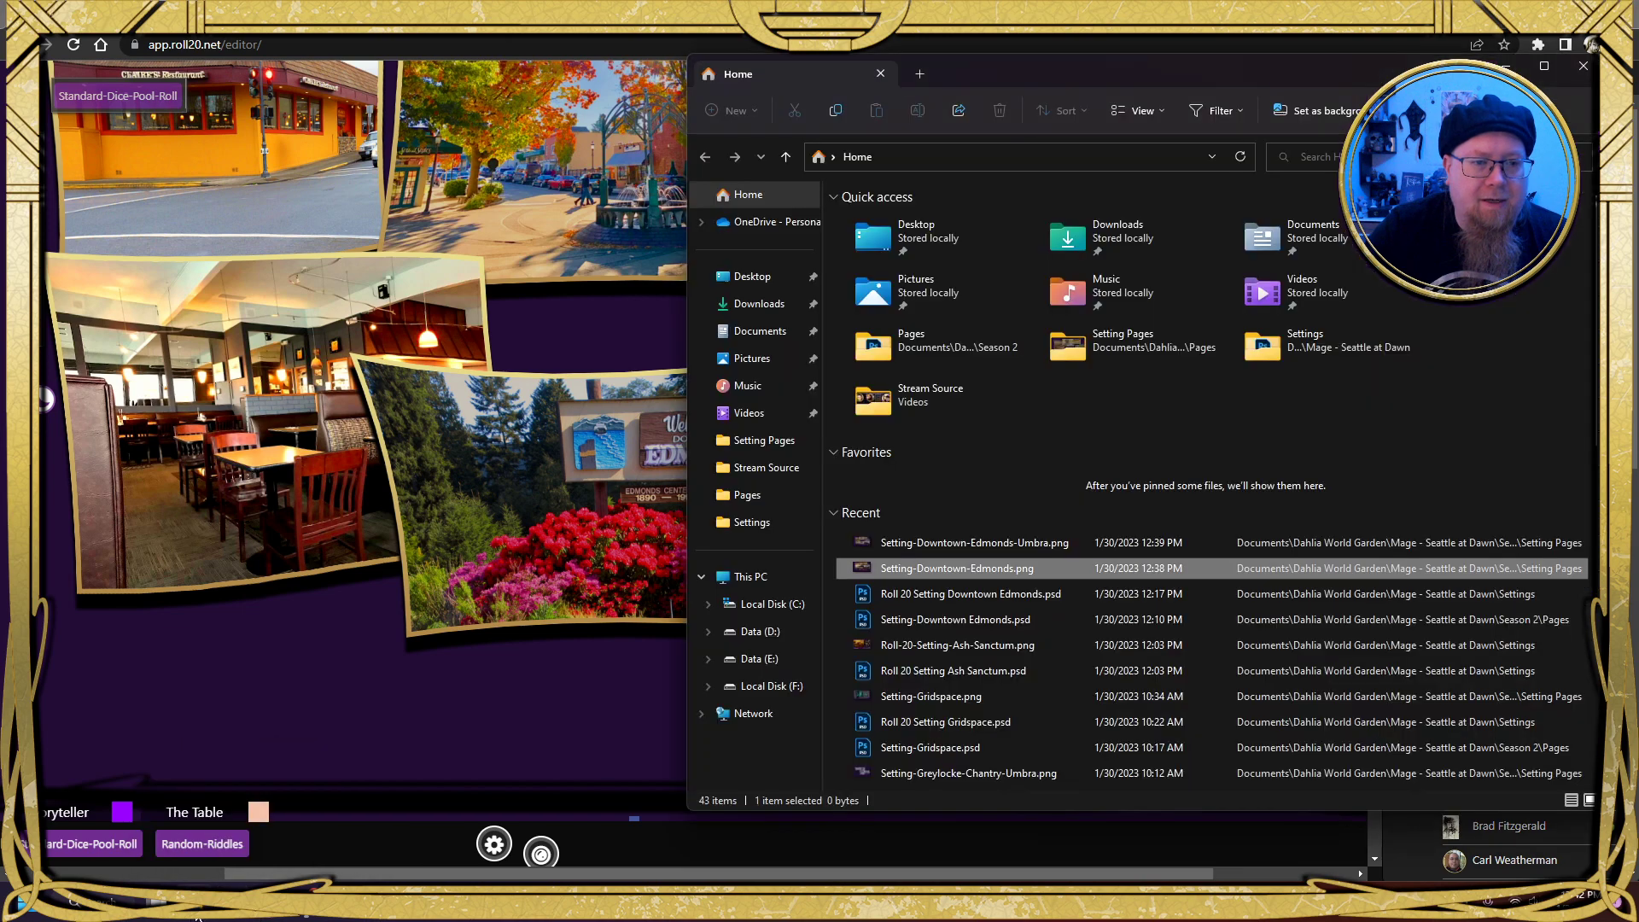
{"action": "left_click", "coordinate": [1014, 542]}
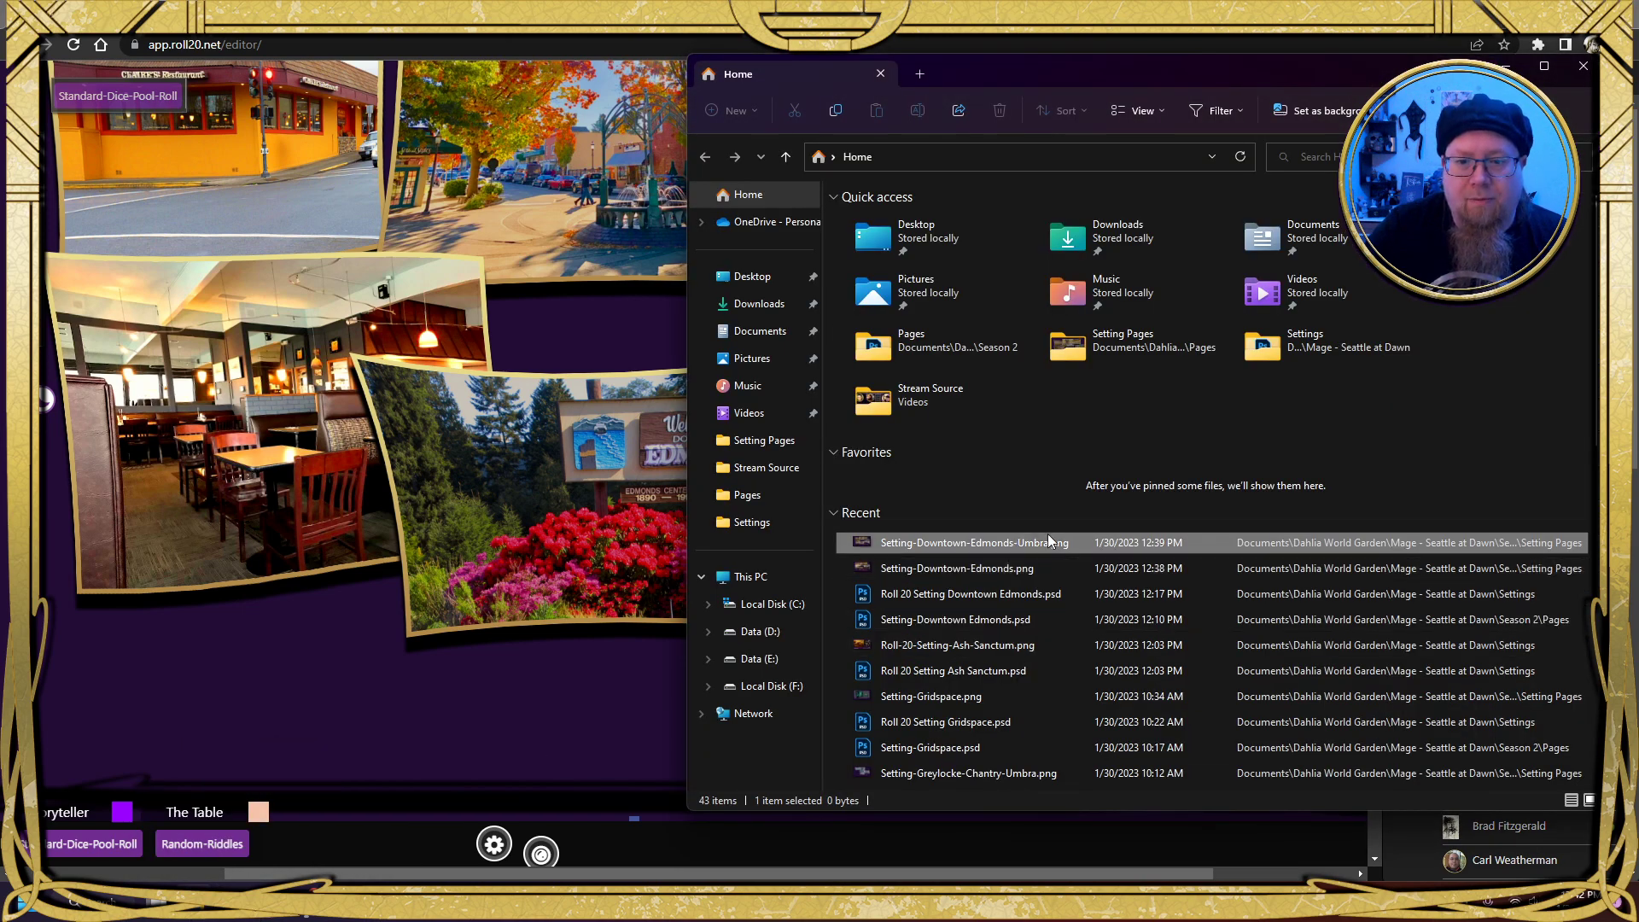
{"action": "left_click_drag", "start_coordinate": [1068, 543], "coordinate": [797, 666]}
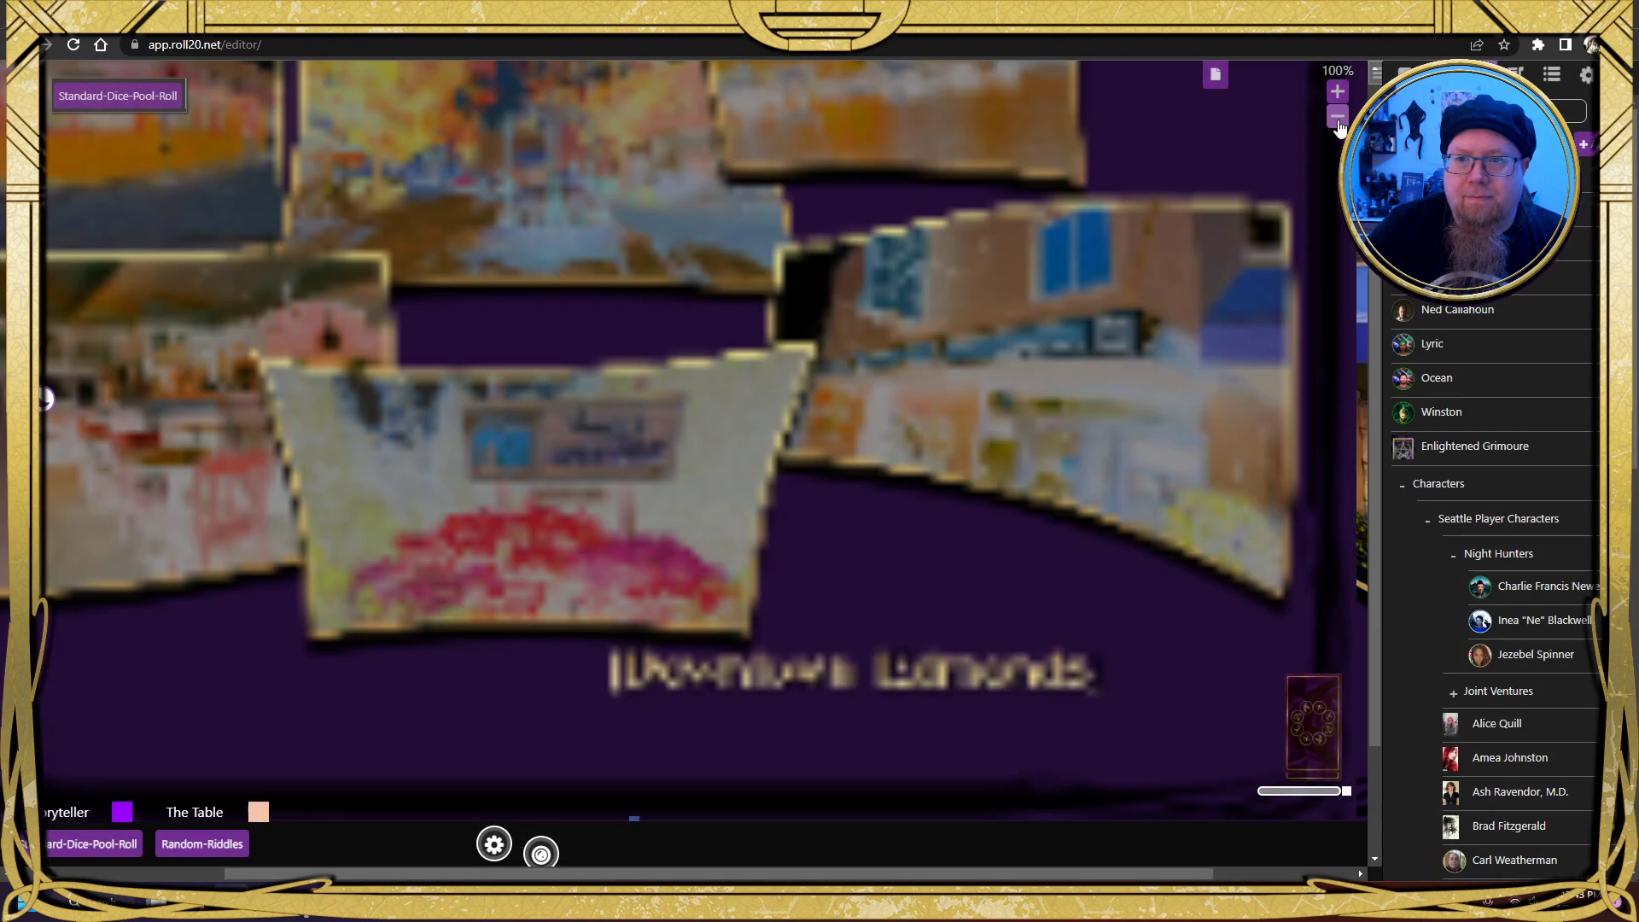
Move the Umbra collage so it covers the regular collage exactly and fits the page edges
{"action": "left_click", "coordinate": [1338, 117]}
{"action": "left_click", "coordinate": [1338, 117]}
{"action": "left_click", "coordinate": [1338, 117]}
{"action": "left_click", "coordinate": [1338, 117]}
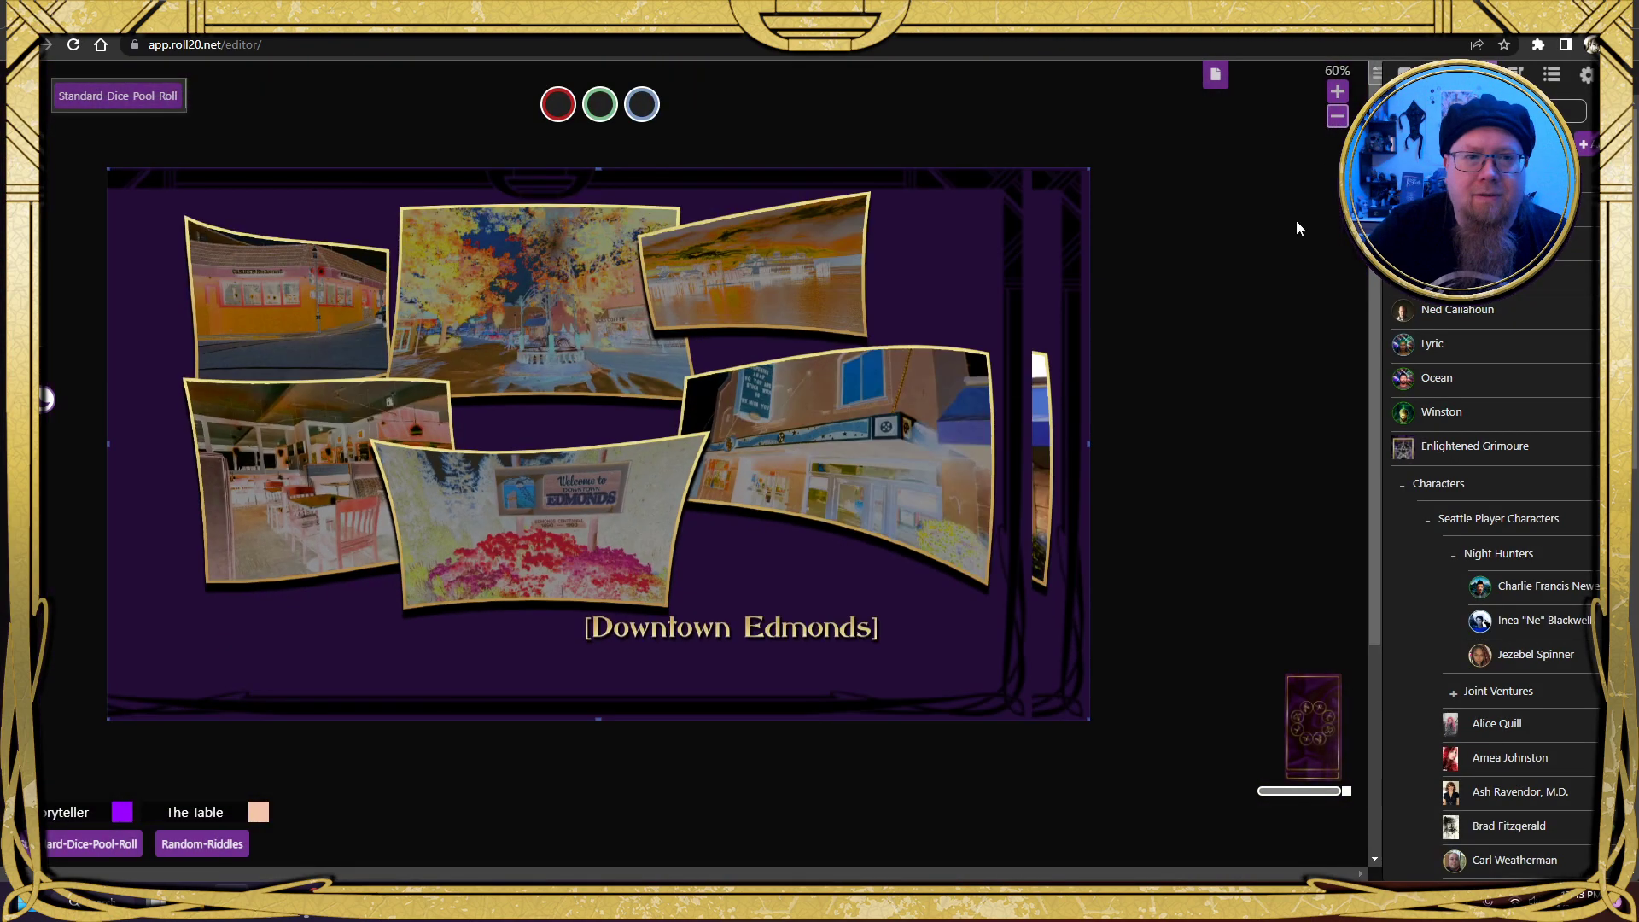
{"action": "left_click_drag", "start_coordinate": [598, 374], "coordinate": [655, 381]}
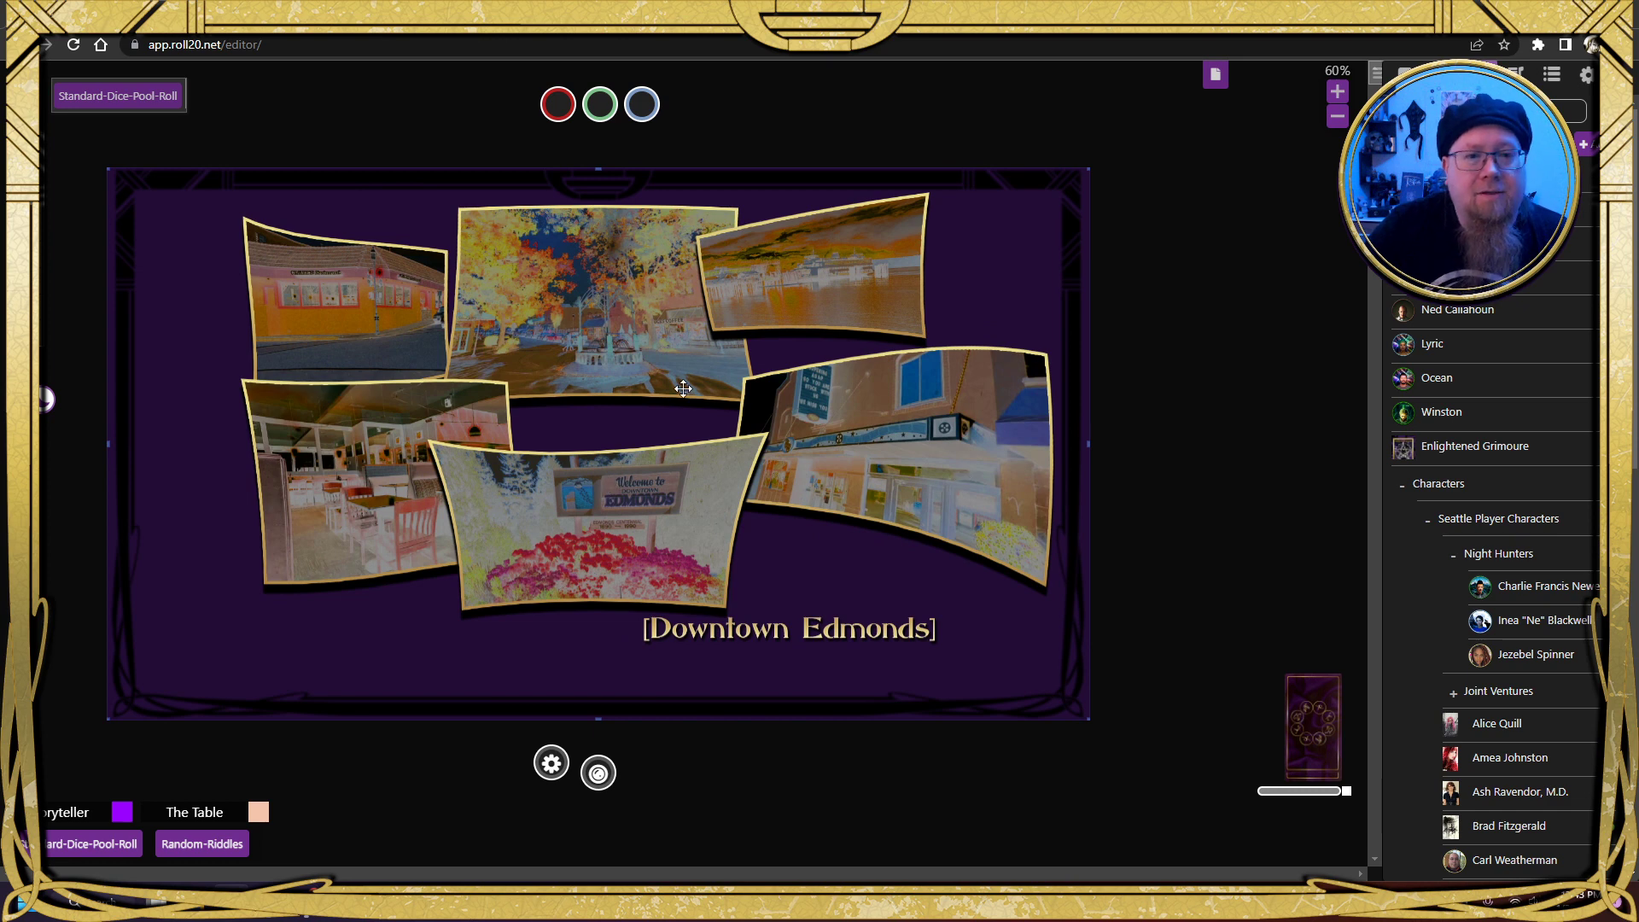
Send the Umbra collage to the back, behind the regular Downtown Edmonds collage
{"action": "right_click", "coordinate": [603, 391]}
{"action": "mouse_move", "coordinate": [647, 362]}
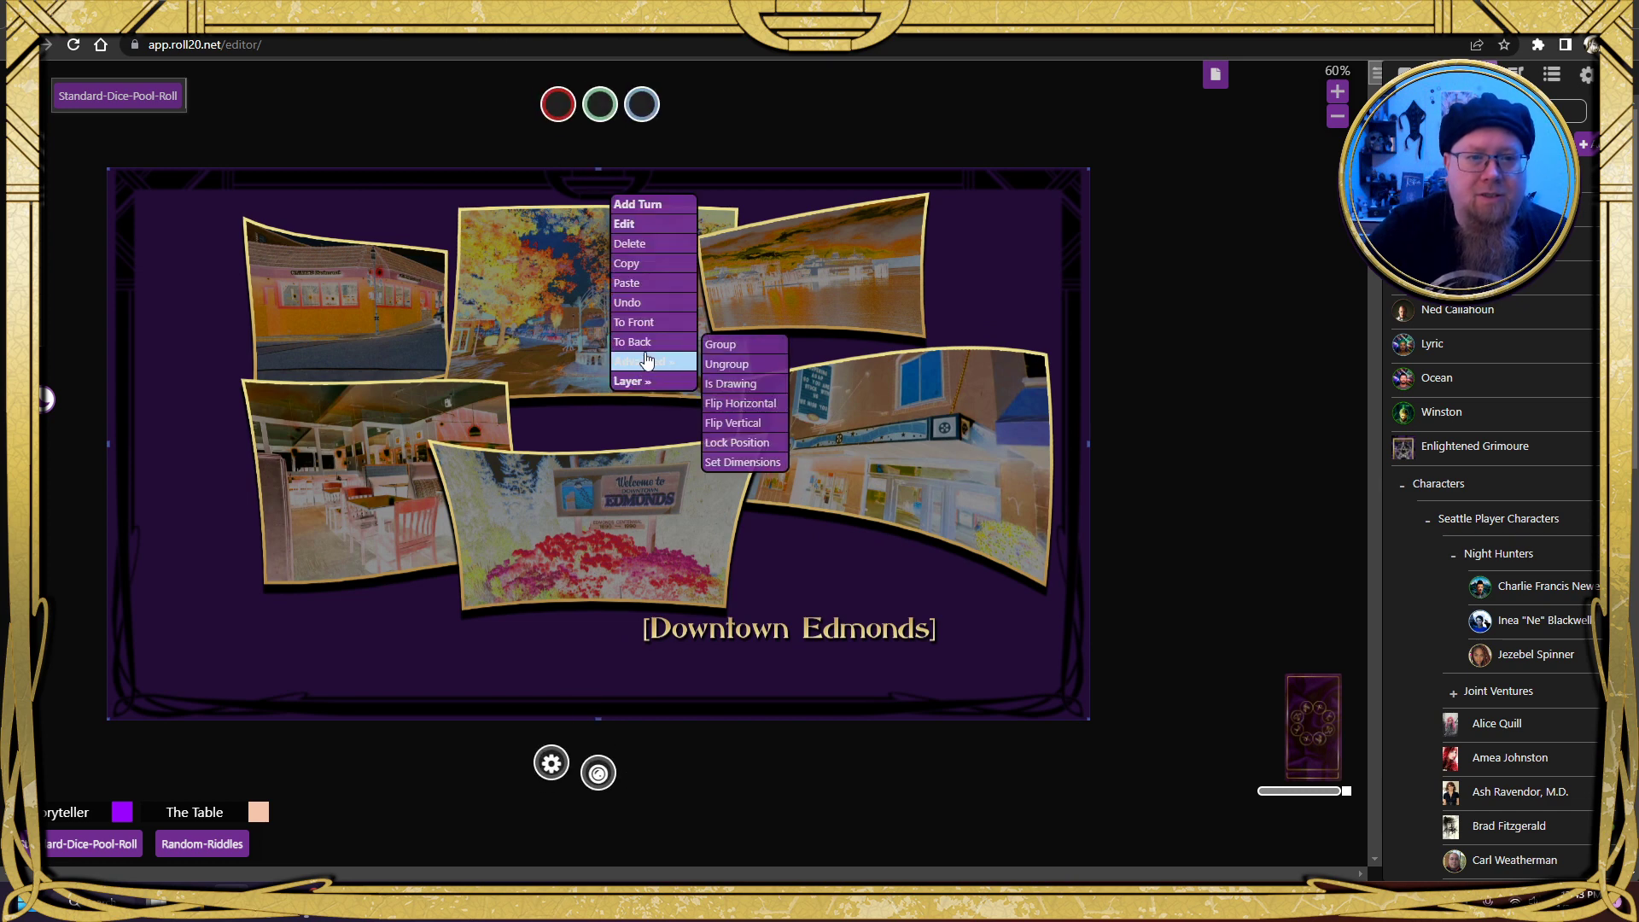
{"action": "left_click", "coordinate": [650, 342]}
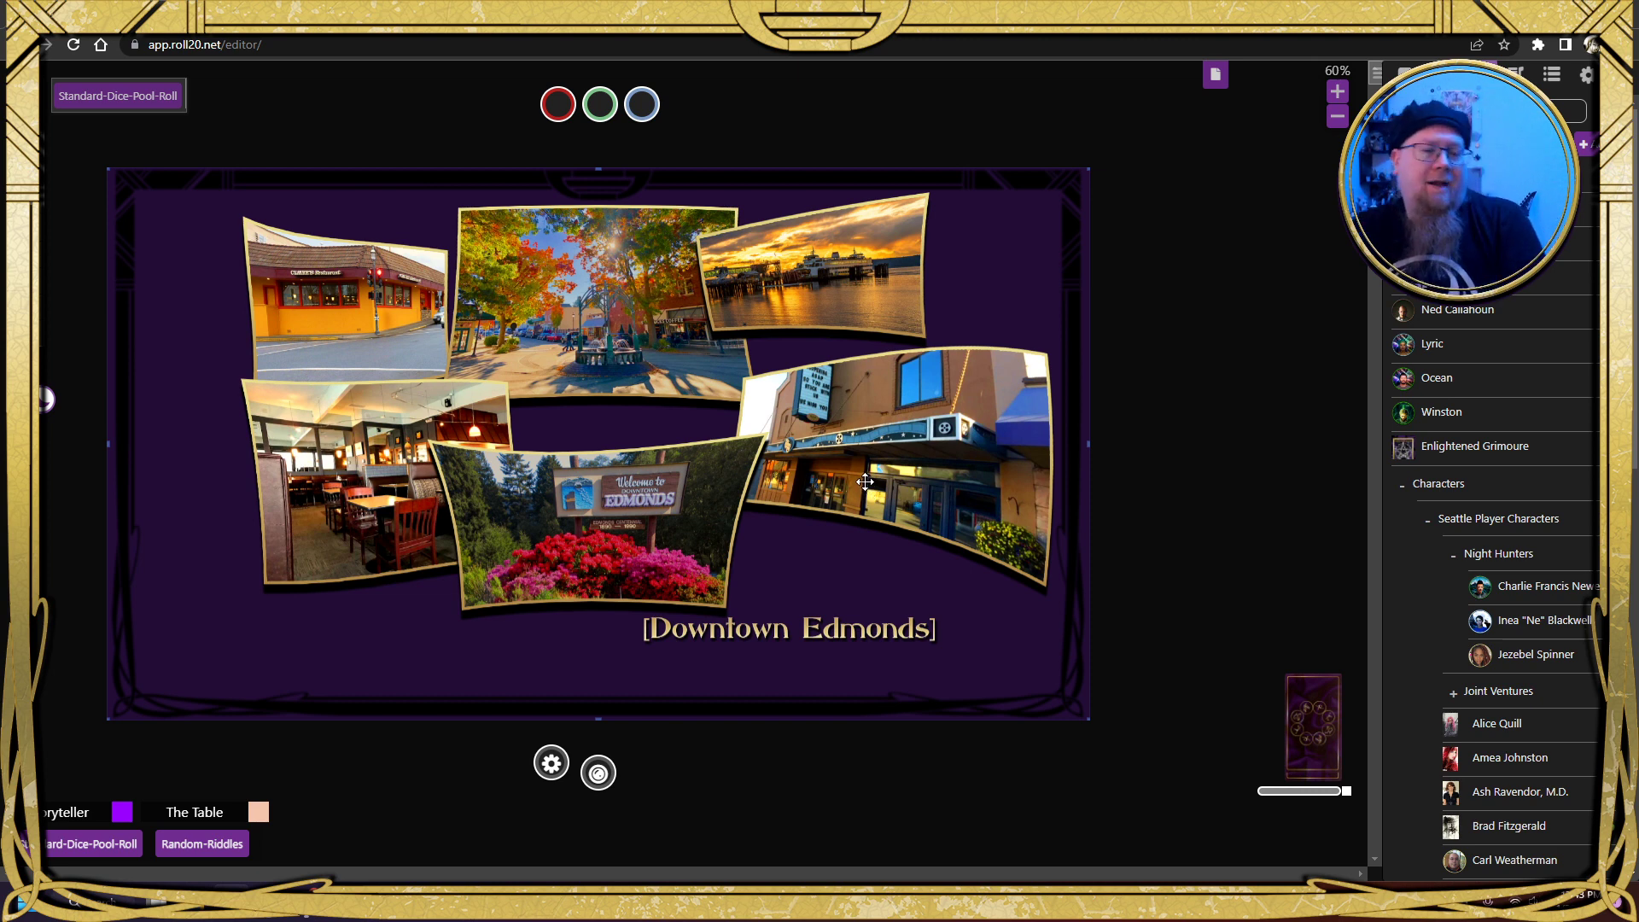
Test swapping the collages by sending the regular one to the back and the Umbra one behind it again
{"action": "right_click", "coordinate": [807, 468]}
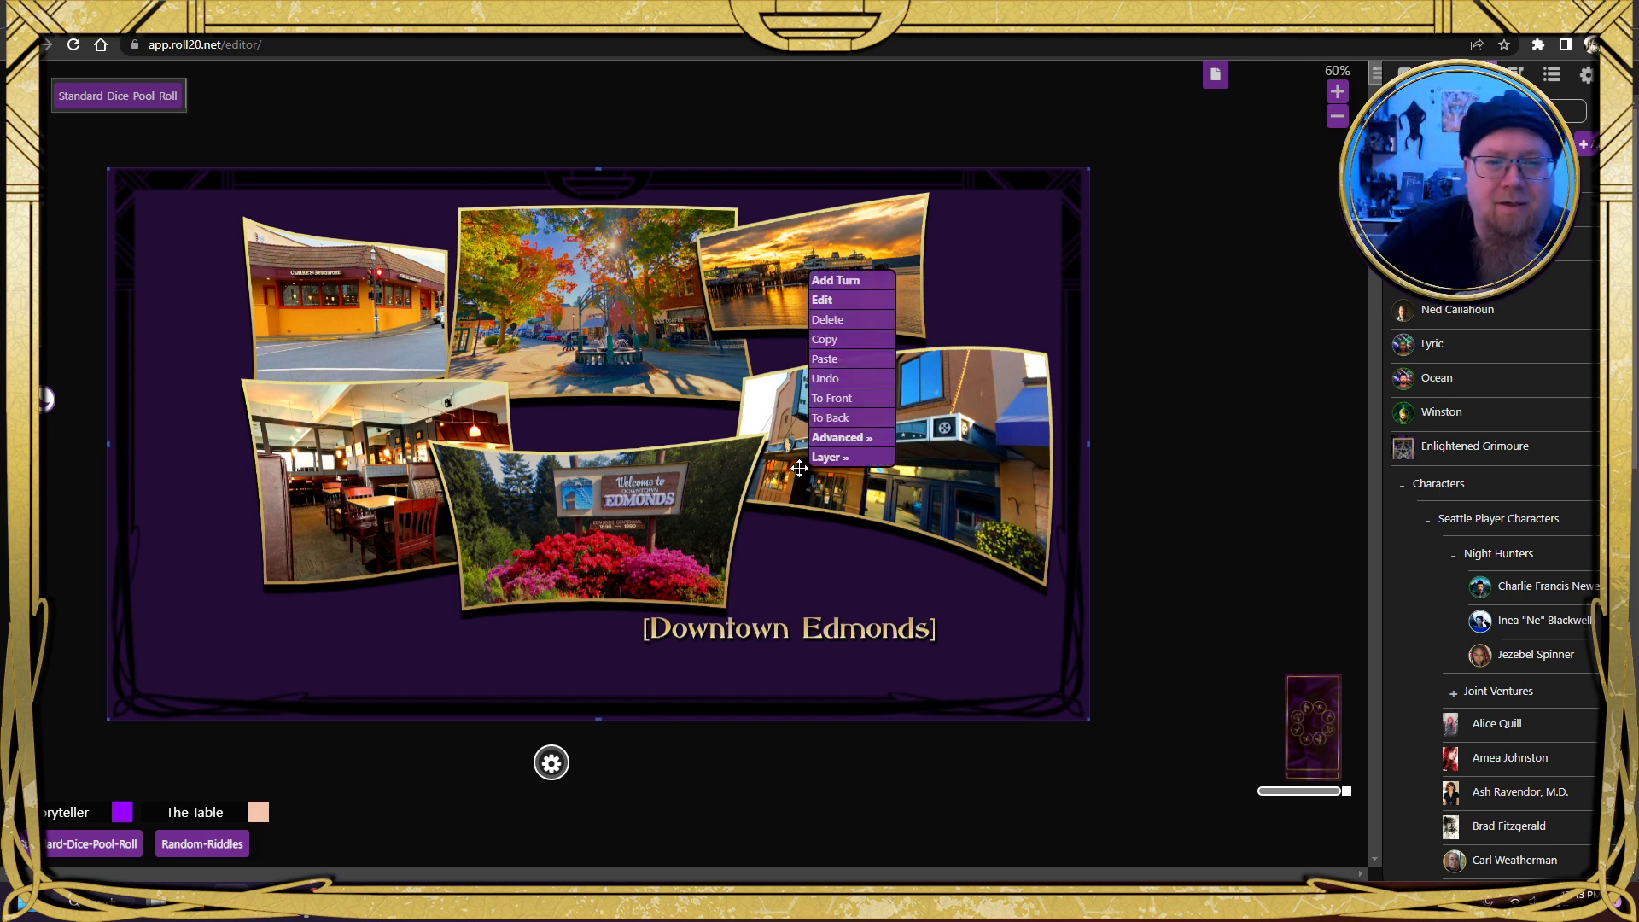
{"action": "left_click", "coordinate": [825, 422]}
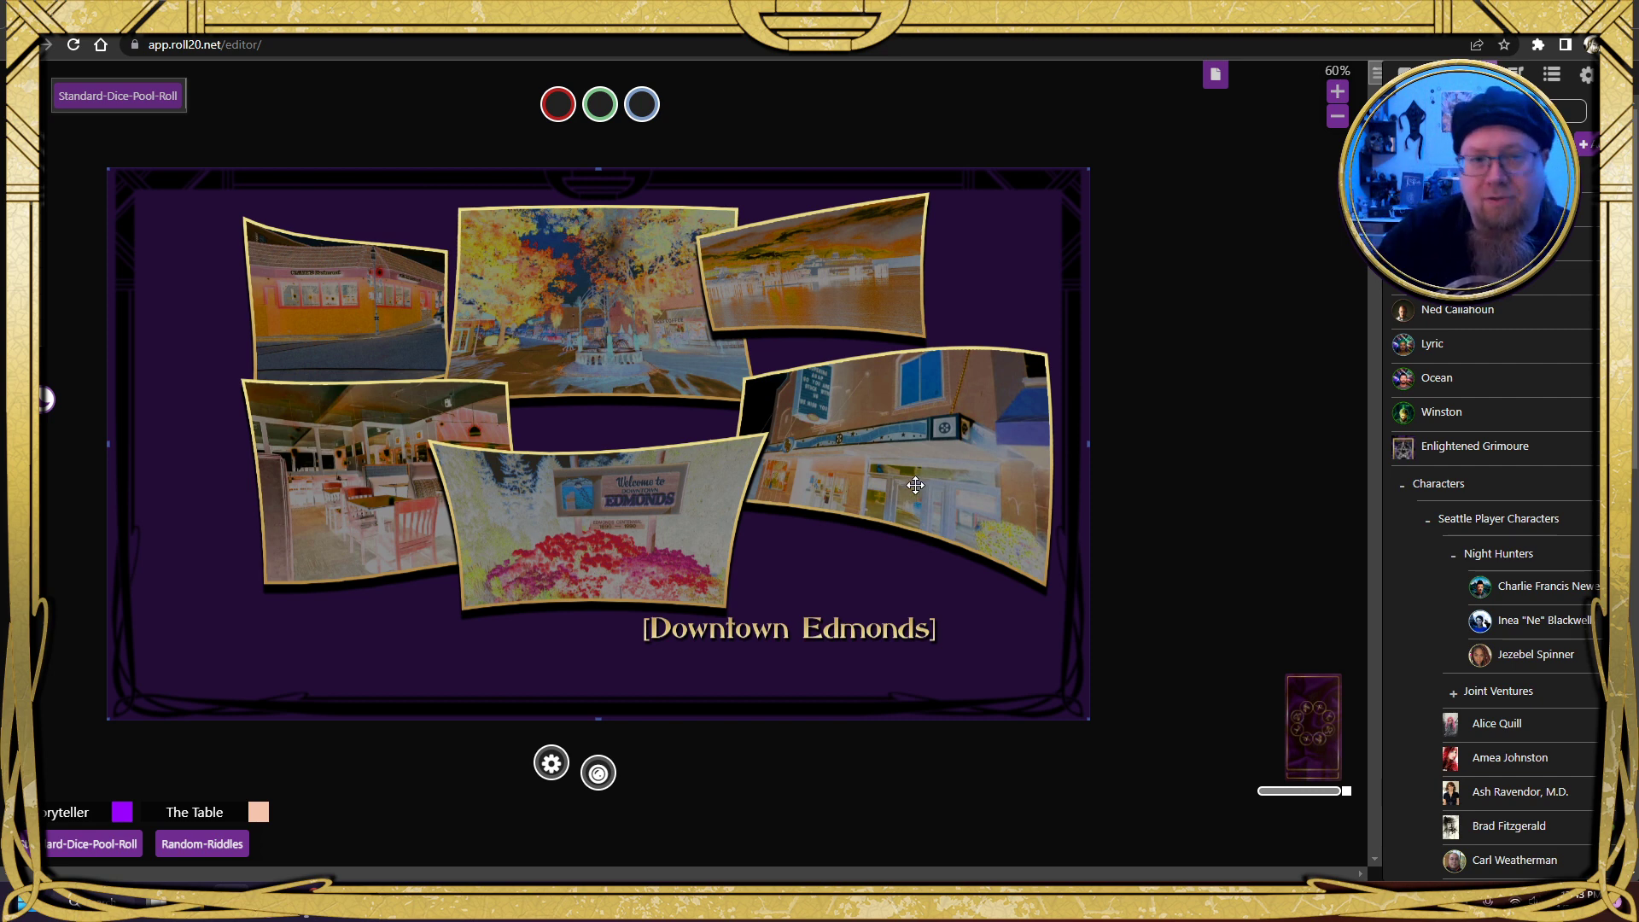
{"action": "right_click", "coordinate": [830, 446]}
{"action": "left_click", "coordinate": [891, 397]}
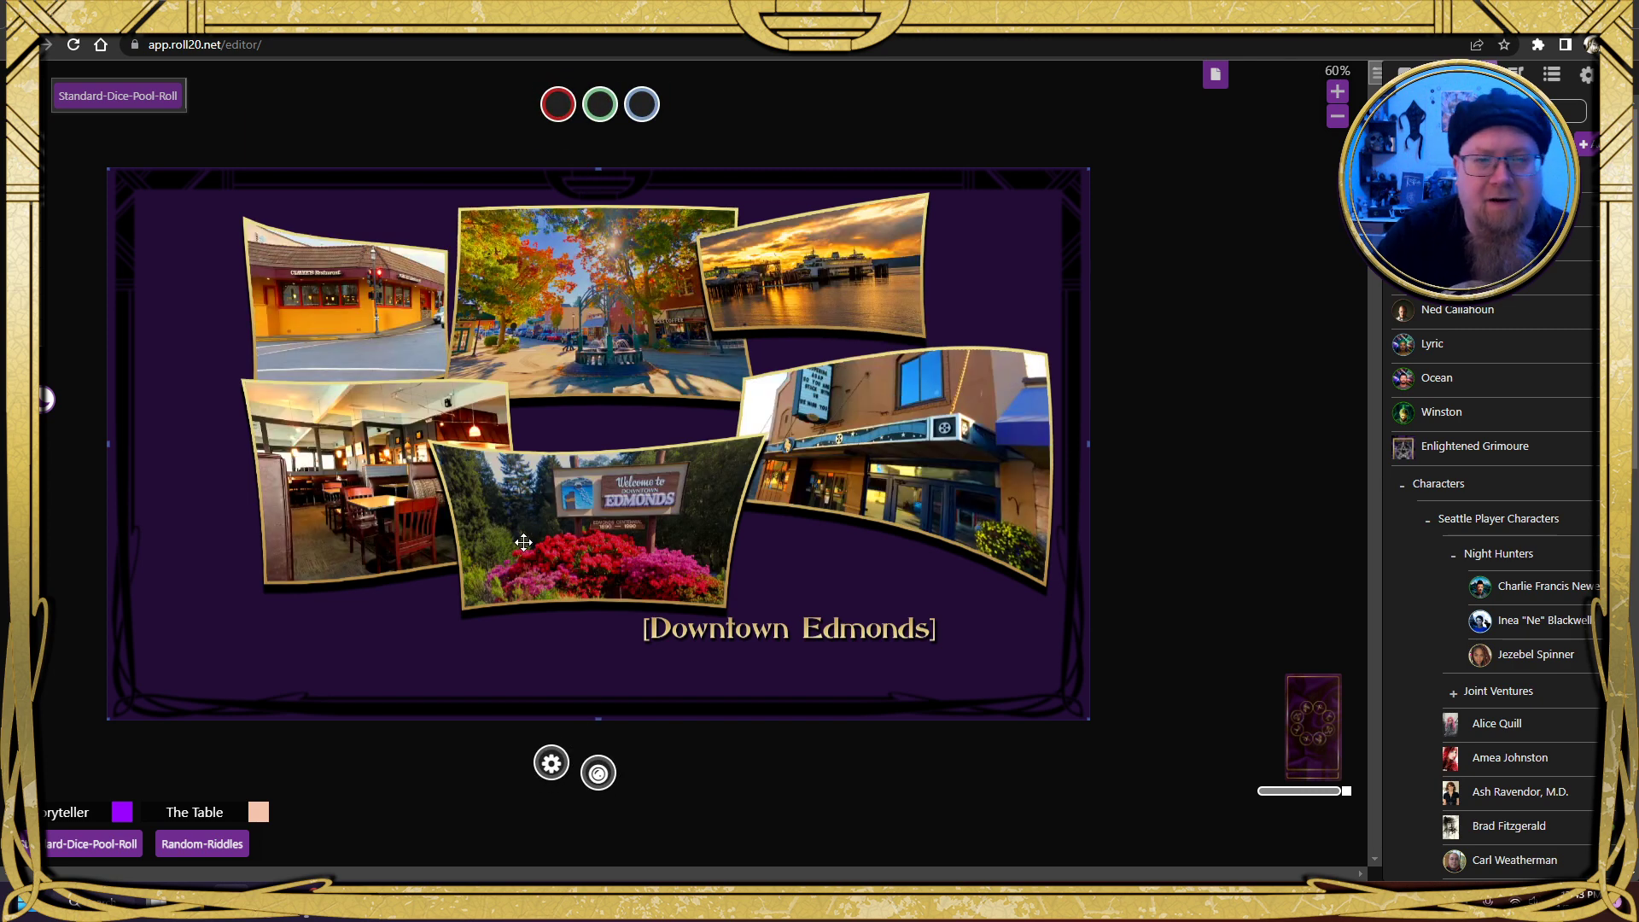
Move both the regular and the Umbra collages from the token layer to the Map Layer
{"action": "mouse_move", "coordinate": [41, 152]}
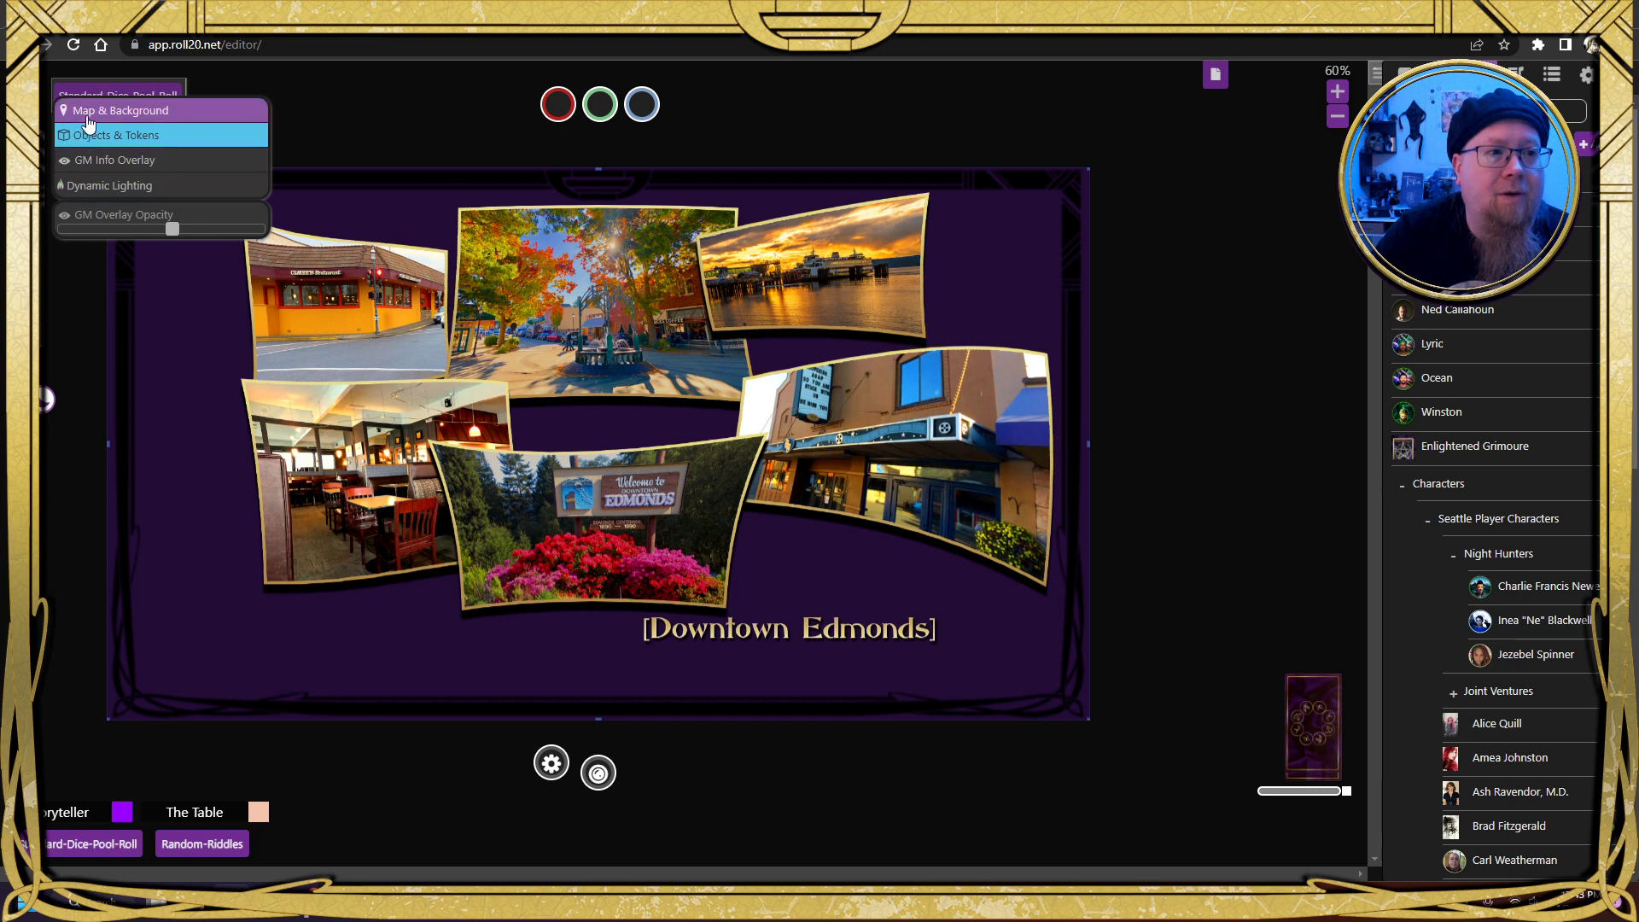
{"action": "right_click", "coordinate": [660, 362]}
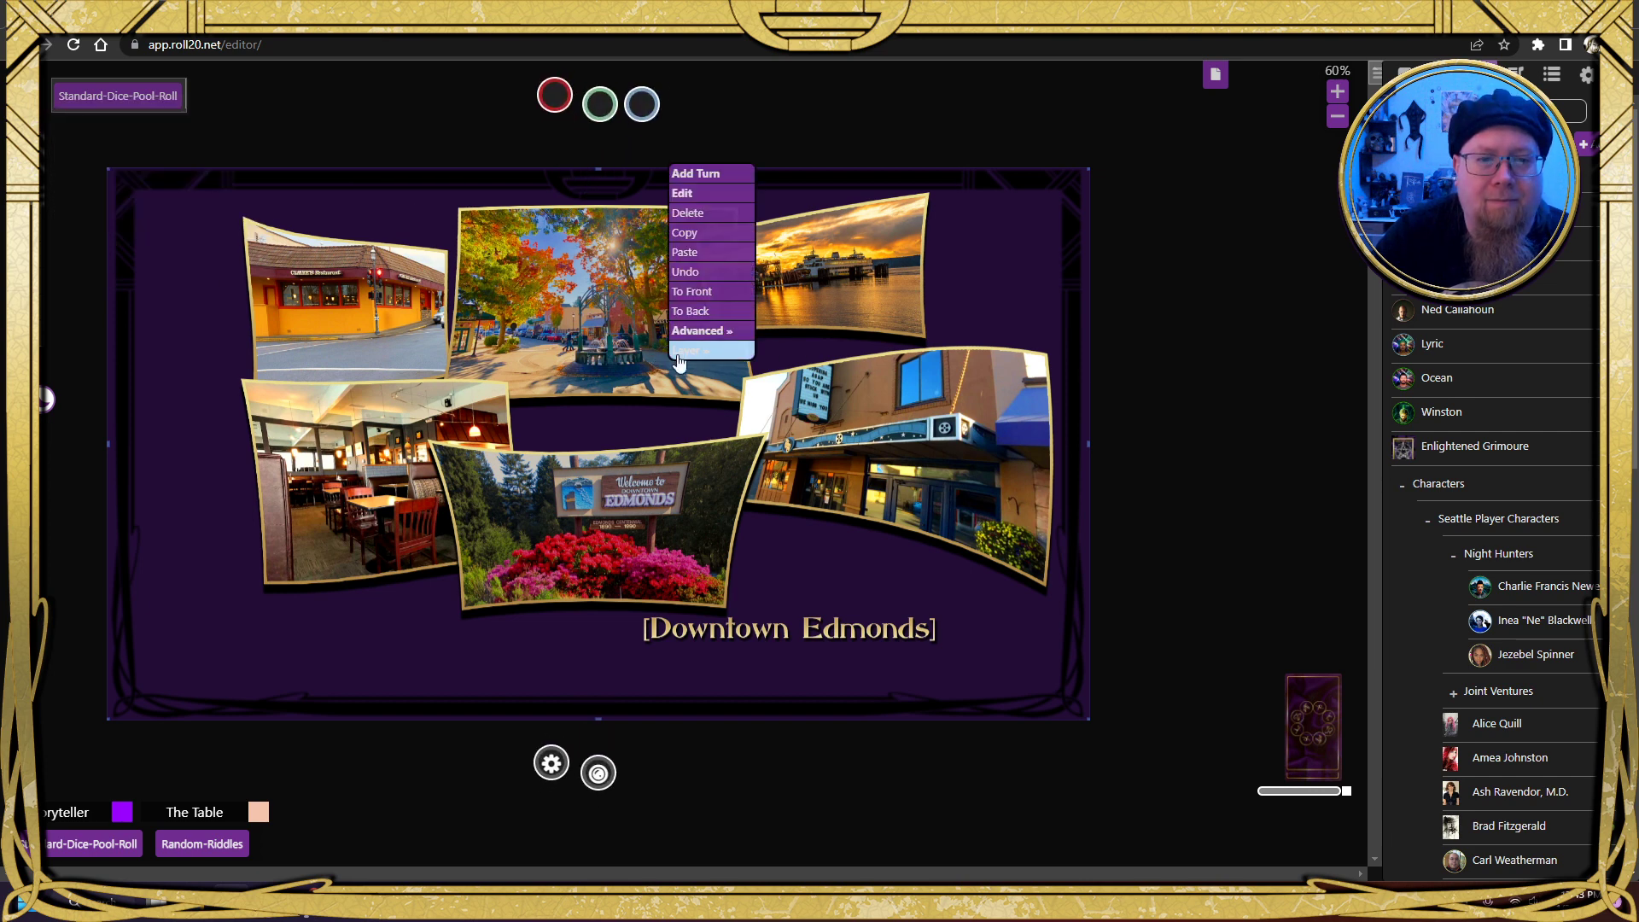
{"action": "mouse_move", "coordinate": [726, 367]}
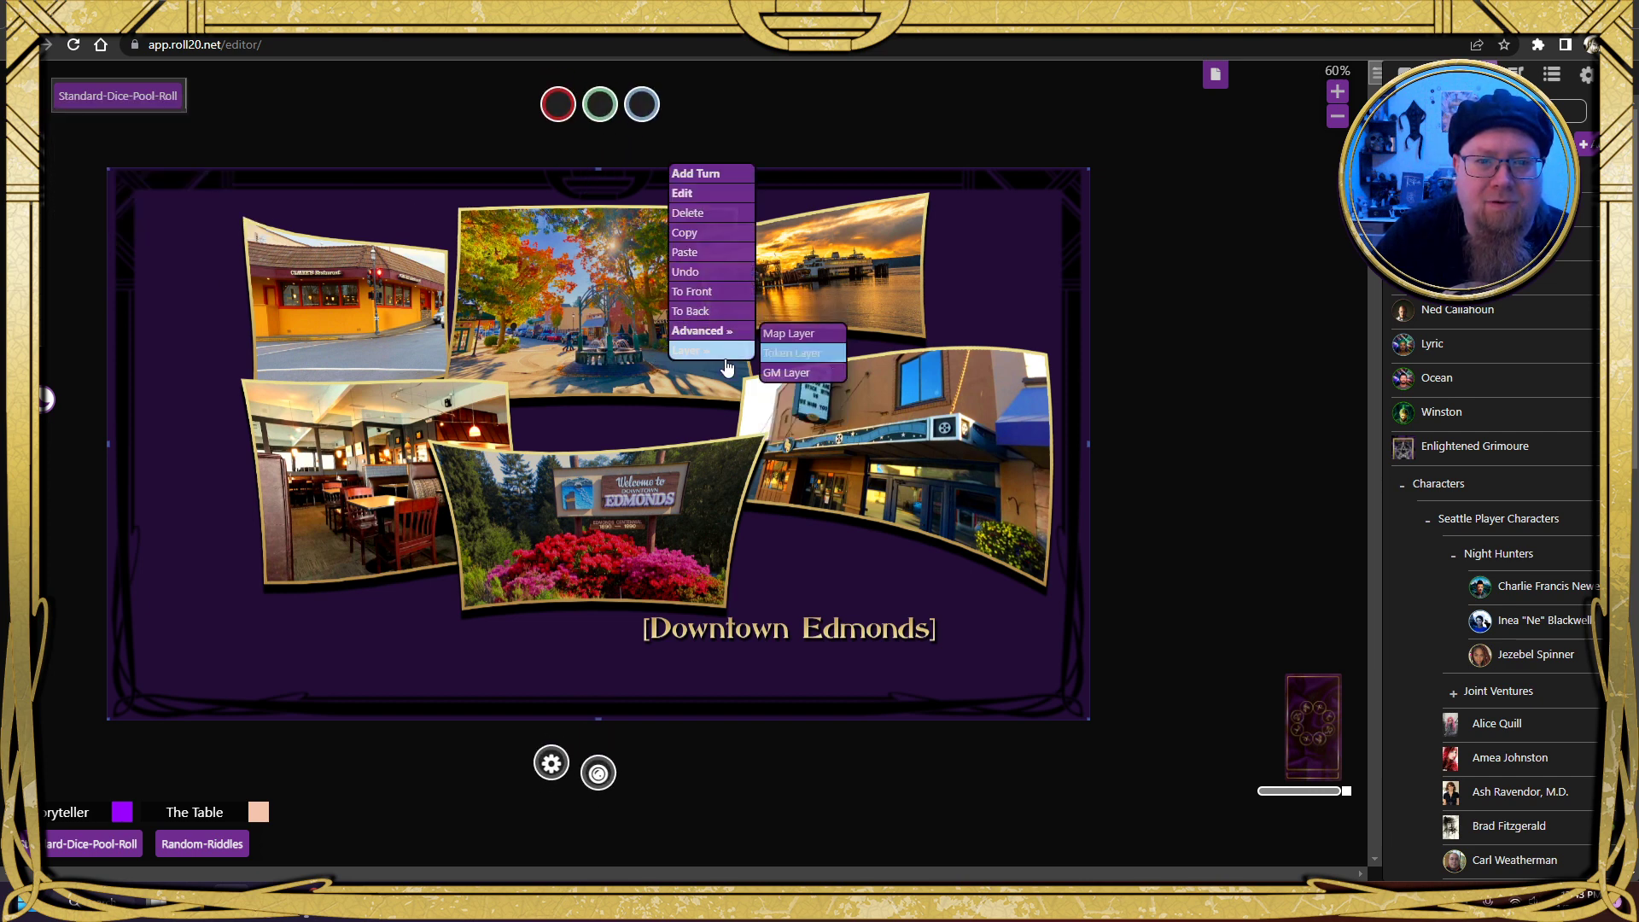
{"action": "left_click", "coordinate": [780, 335]}
{"action": "right_click", "coordinate": [712, 373]}
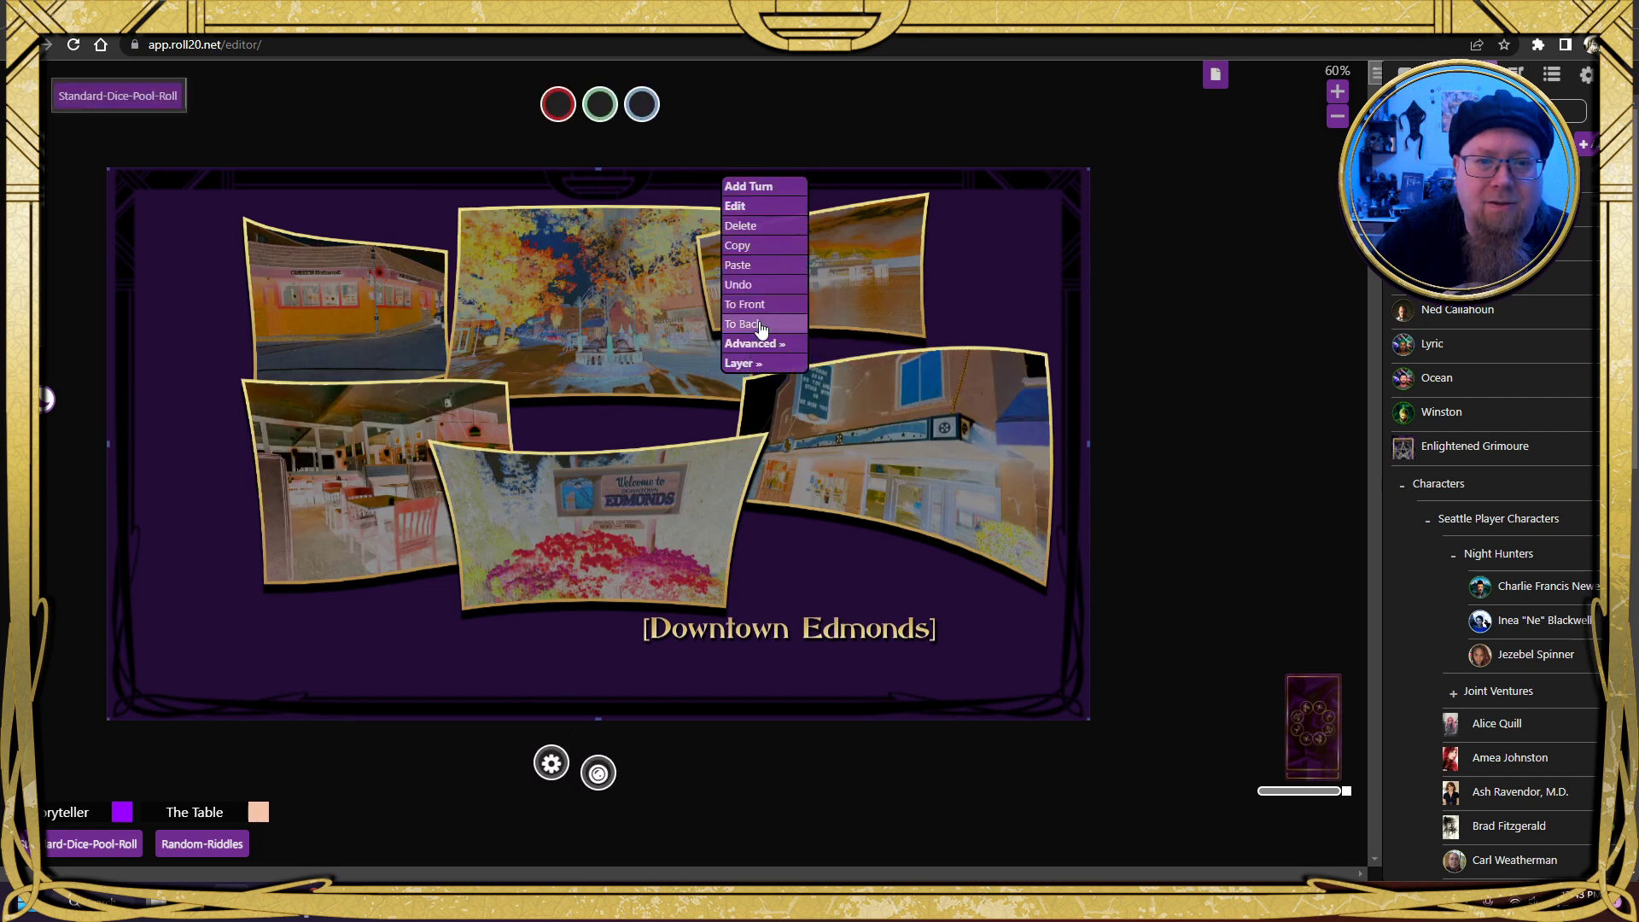
{"action": "left_click", "coordinate": [817, 363]}
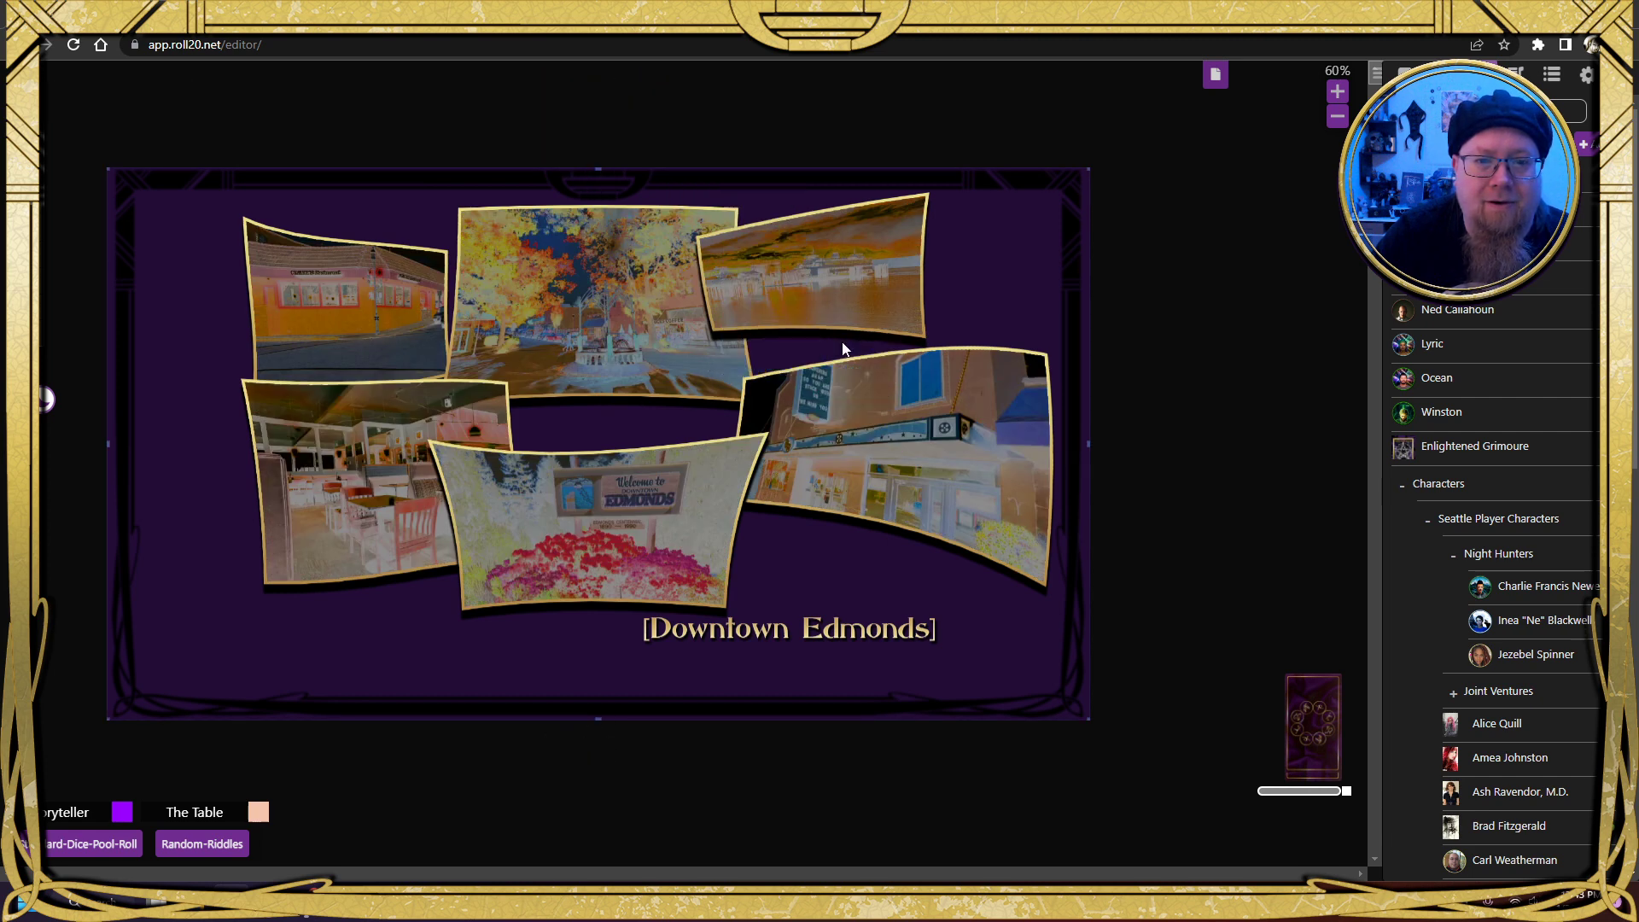
On the Map & Background layer, test the swap by sending the regular collage to the back, followed by the Umbra collage
{"action": "left_click", "coordinate": [86, 110]}
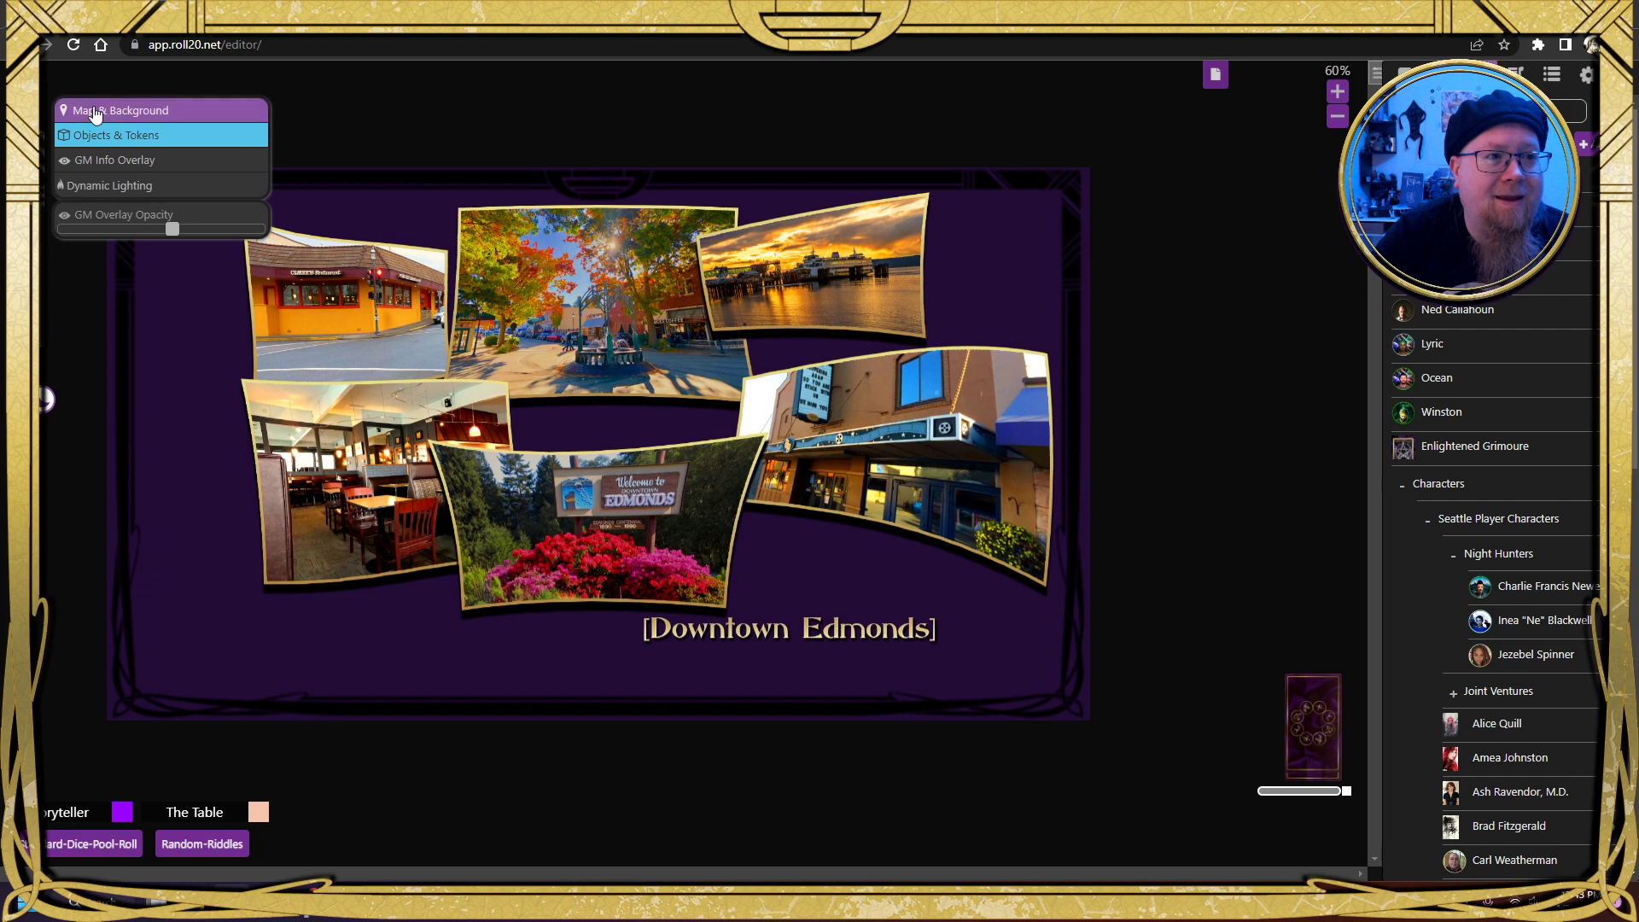
{"action": "mouse_move", "coordinate": [643, 336]}
{"action": "left_mouse_down"}
{"action": "mouse_move", "coordinate": [811, 459]}
{"action": "mouse_move", "coordinate": [645, 346]}
{"action": "left_mouse_up"}
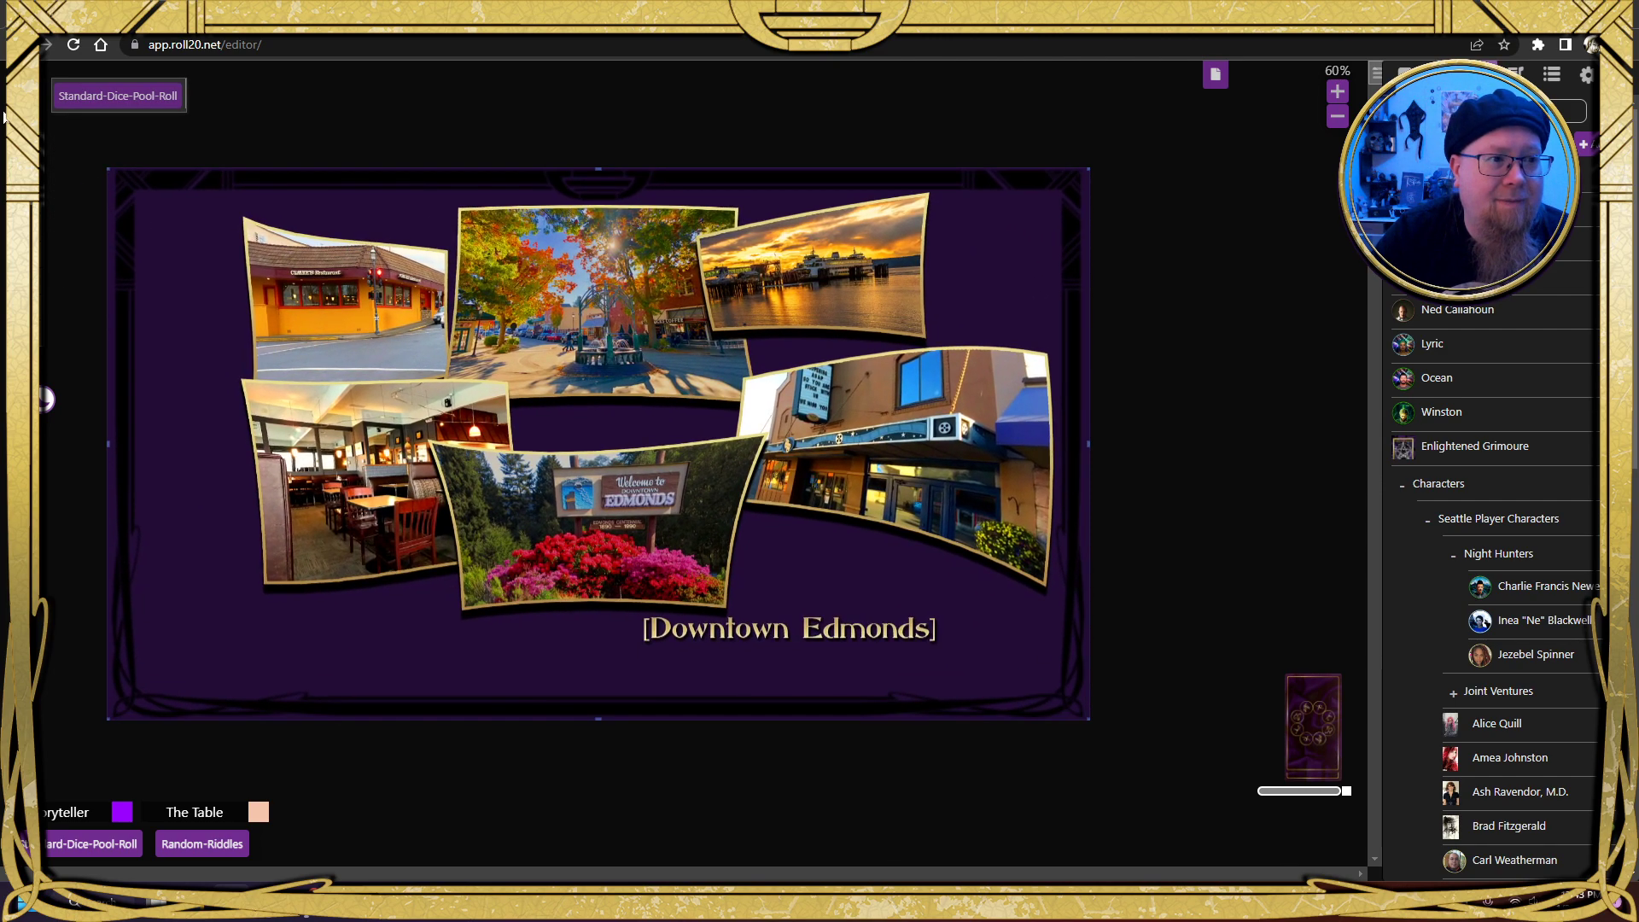
{"action": "mouse_move", "coordinate": [17, 116]}
{"action": "left_click", "coordinate": [70, 138]}
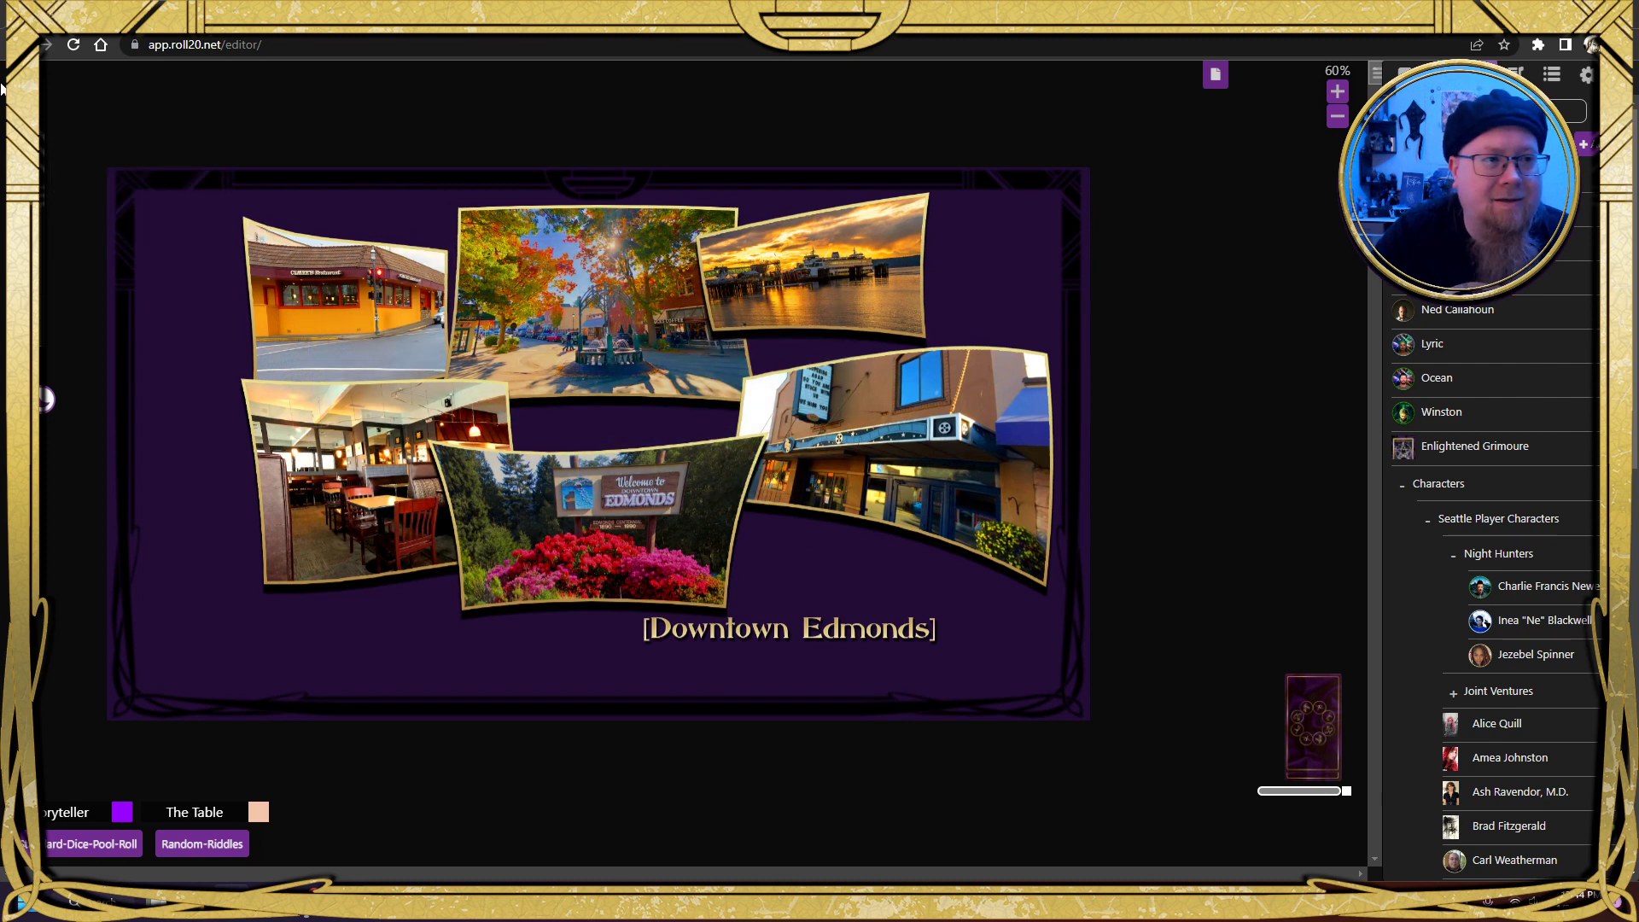
{"action": "right_click", "coordinate": [594, 333]}
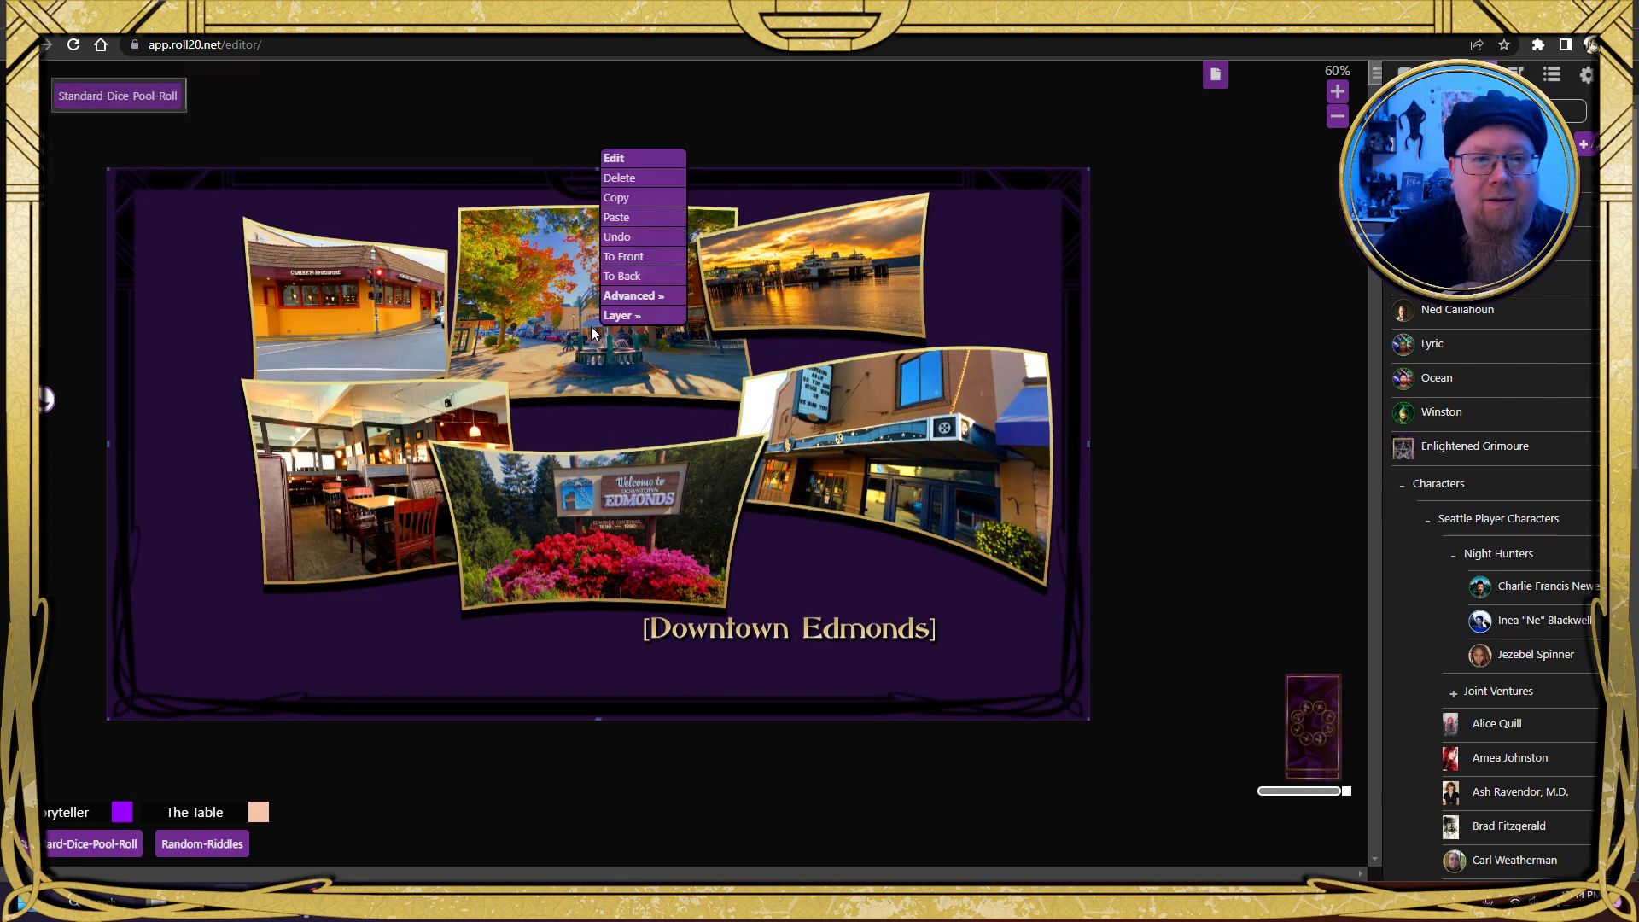
{"action": "left_click", "coordinate": [630, 280]}
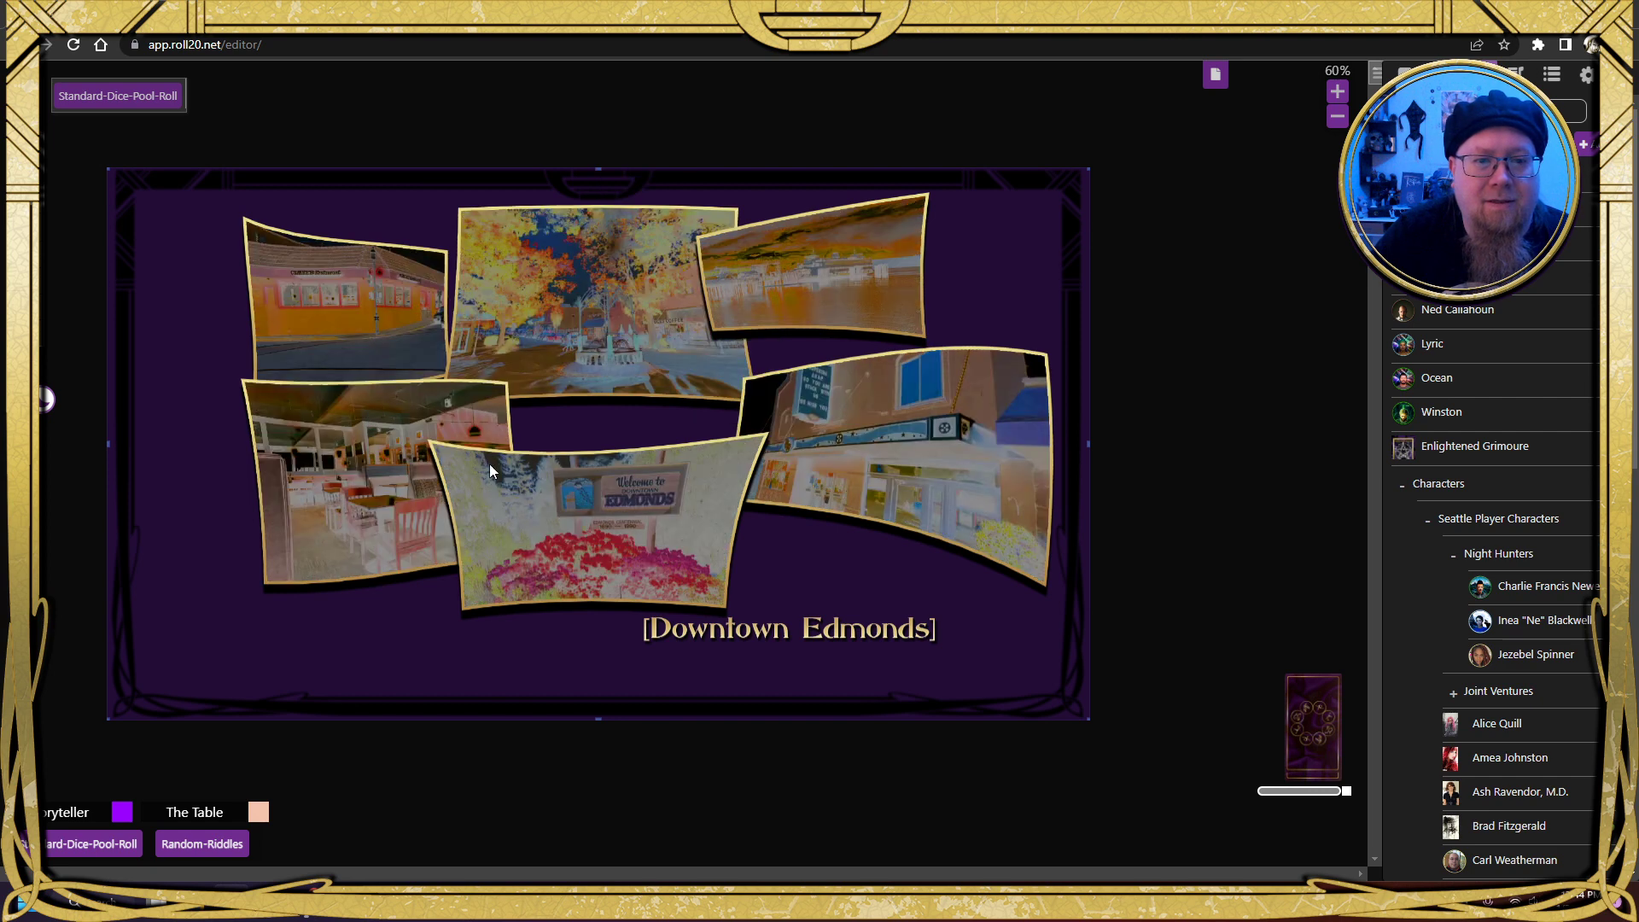
{"action": "right_click", "coordinate": [588, 401]}
{"action": "left_click", "coordinate": [626, 345]}
Make Objects & Tokens the active layer again and shift the browser window slightly
{"action": "mouse_move", "coordinate": [53, 112]}
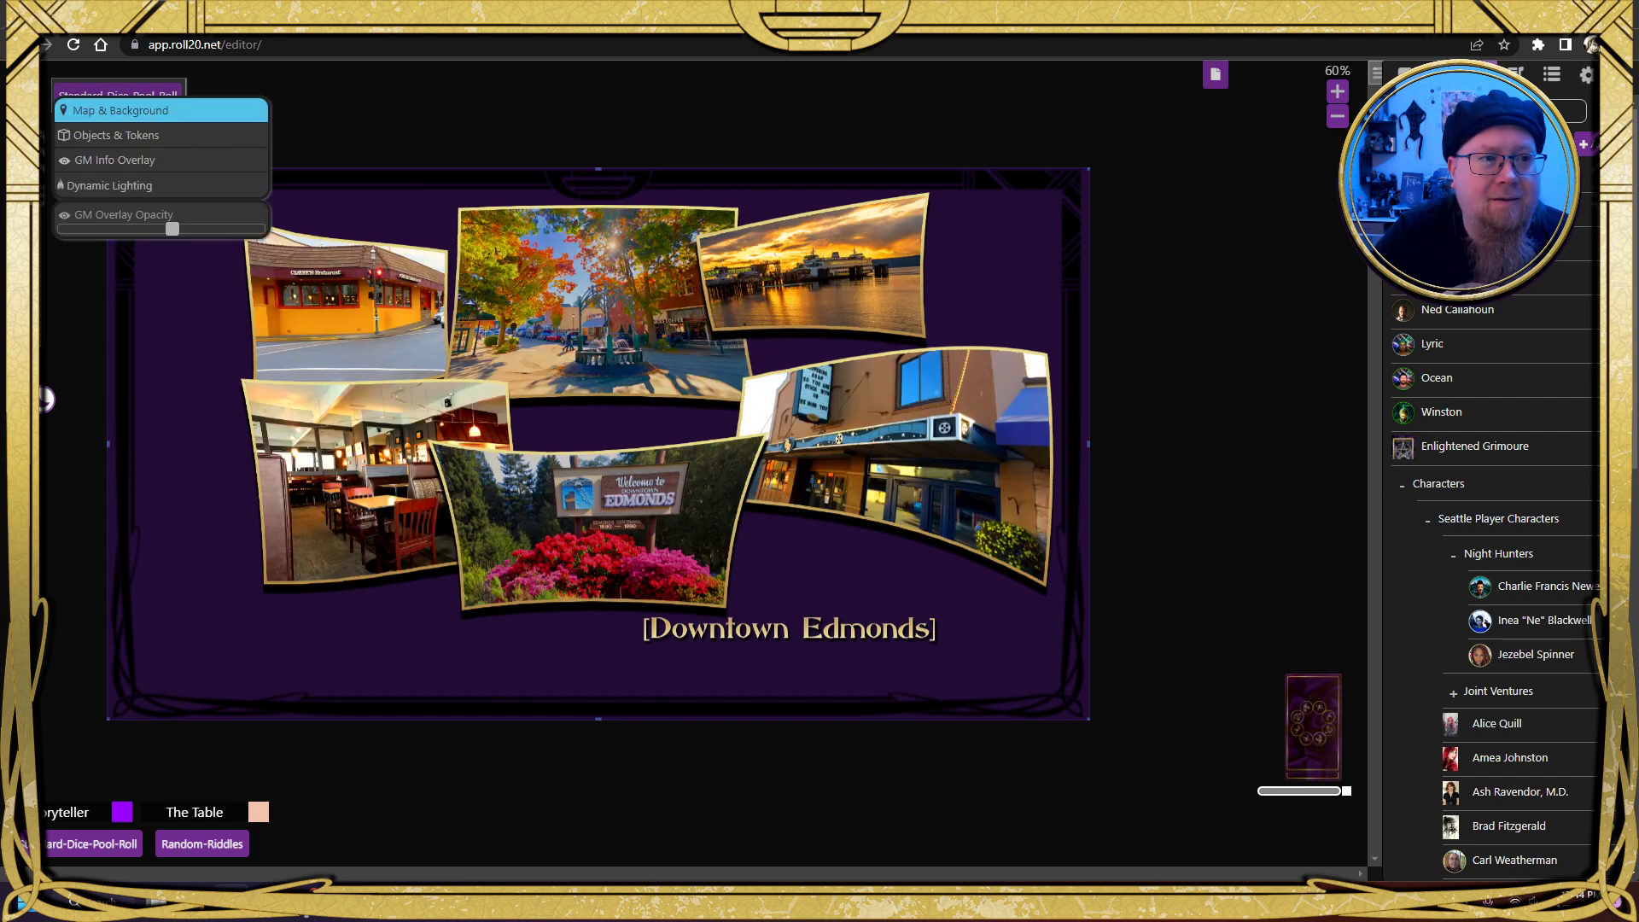
{"action": "left_click", "coordinate": [91, 138]}
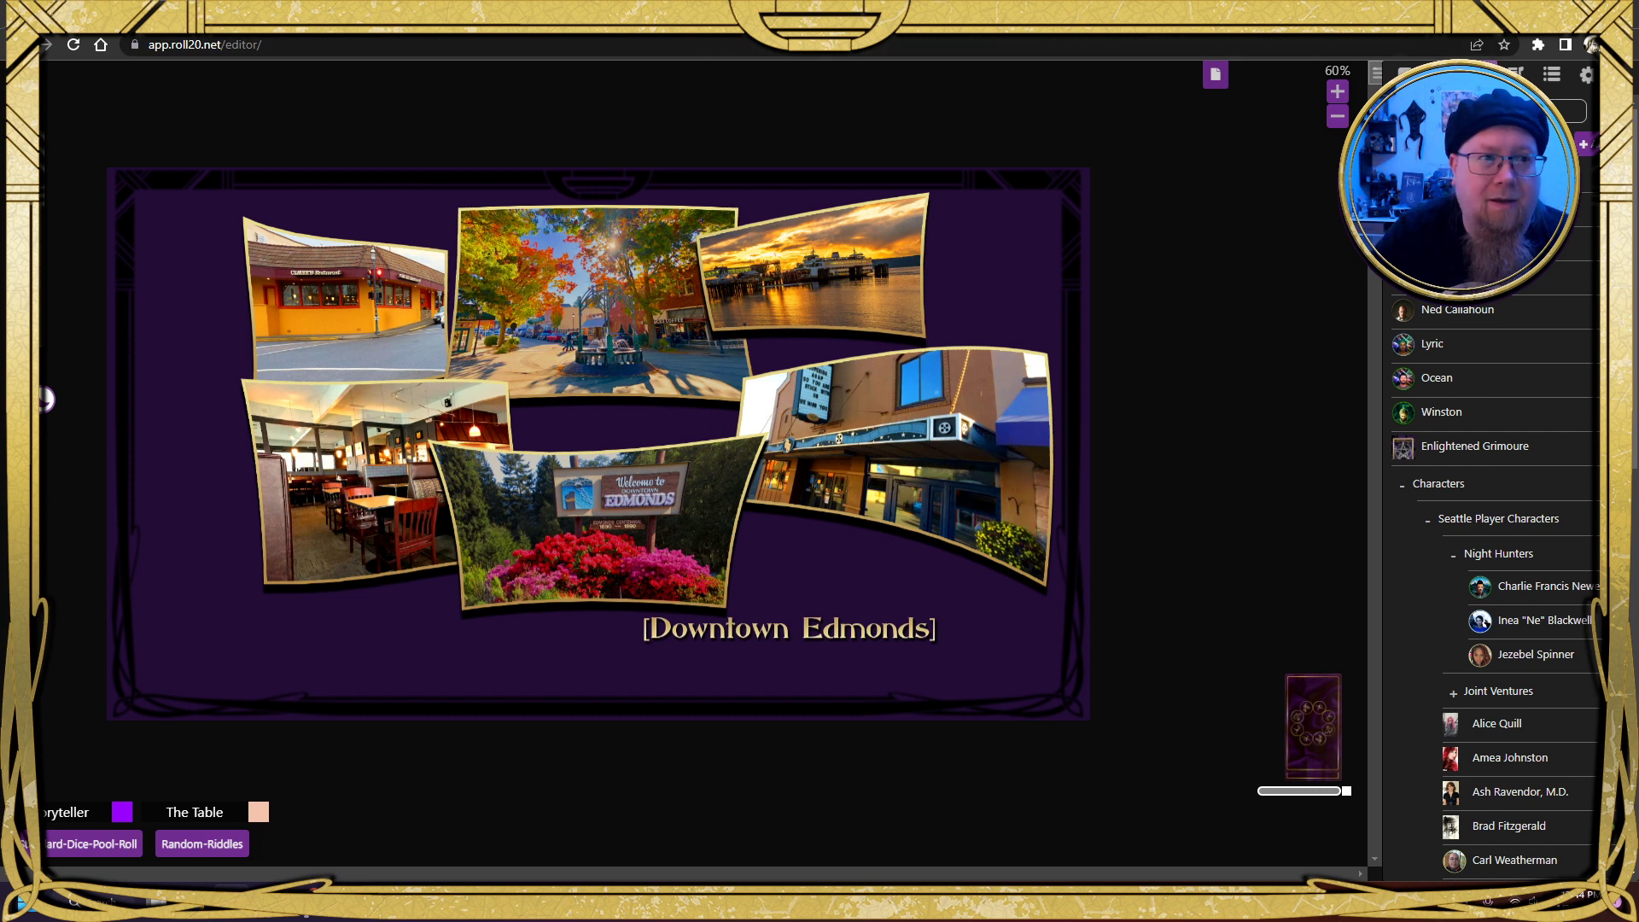
{"action": "left_click_drag", "start_coordinate": [530, 13], "coordinate": [858, 1]}
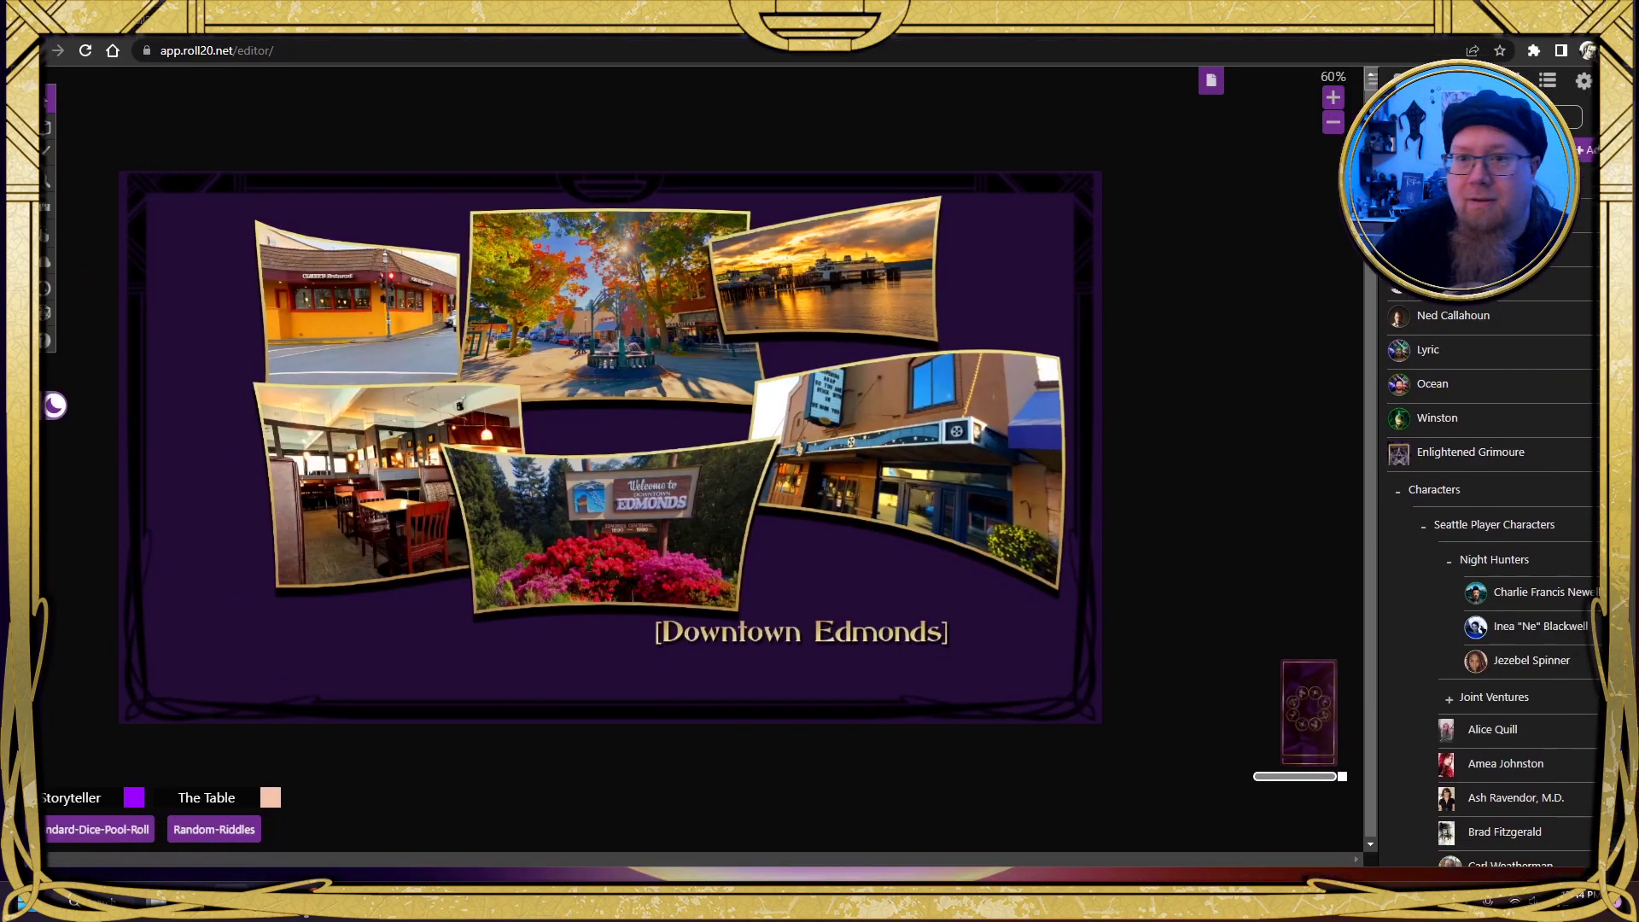